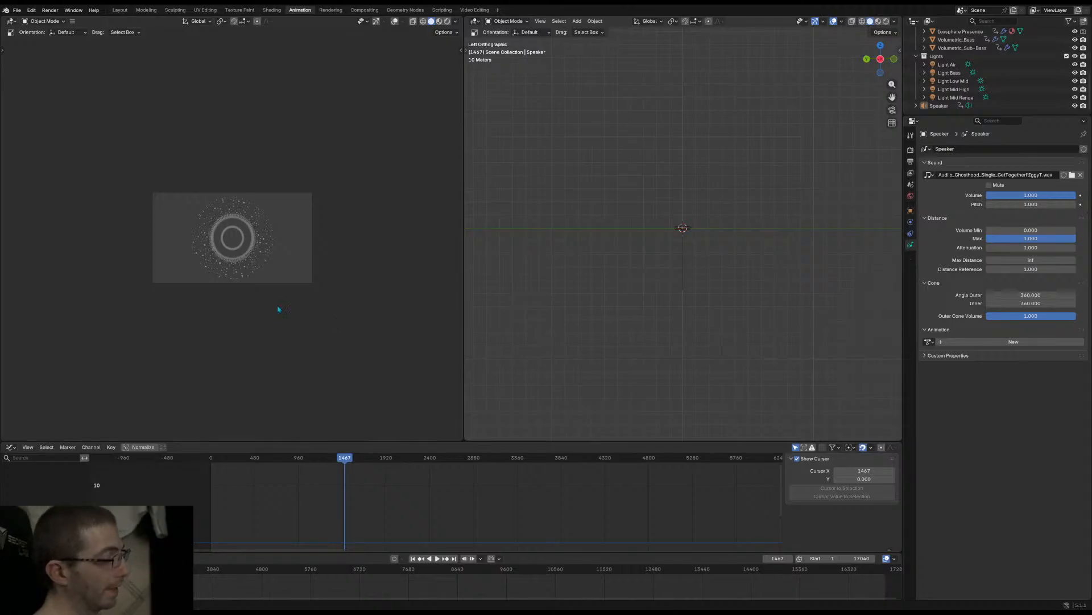
# Play the animation and watch the audio-reactive rings and particles in the camera viewport, widening that viewport for a better view
pyautogui.press('space')
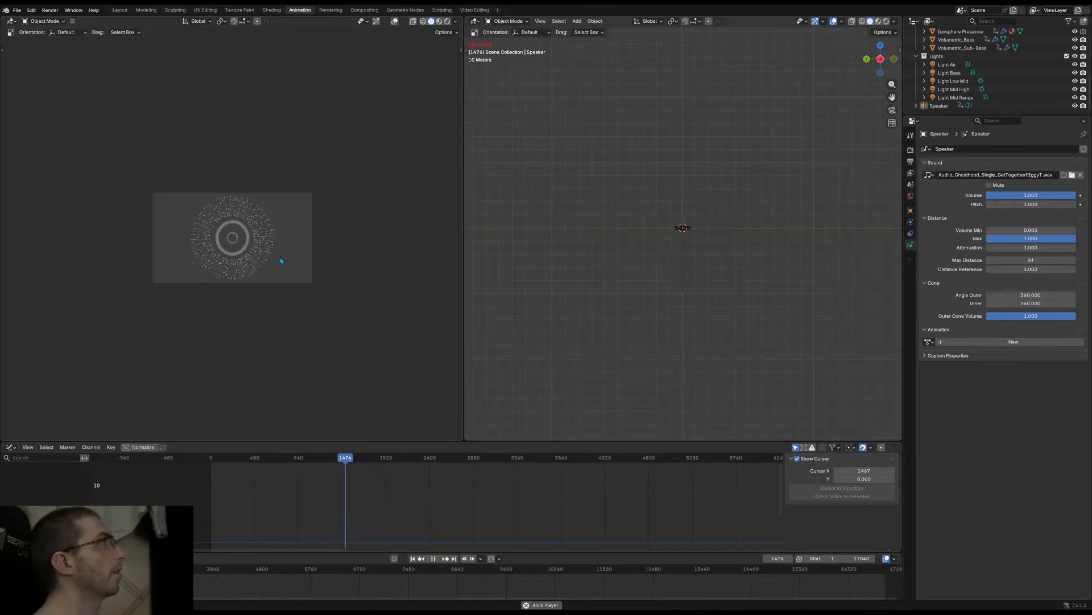
pyautogui.scroll(5, 239, 234)
pyautogui.scroll(2, 241, 259)
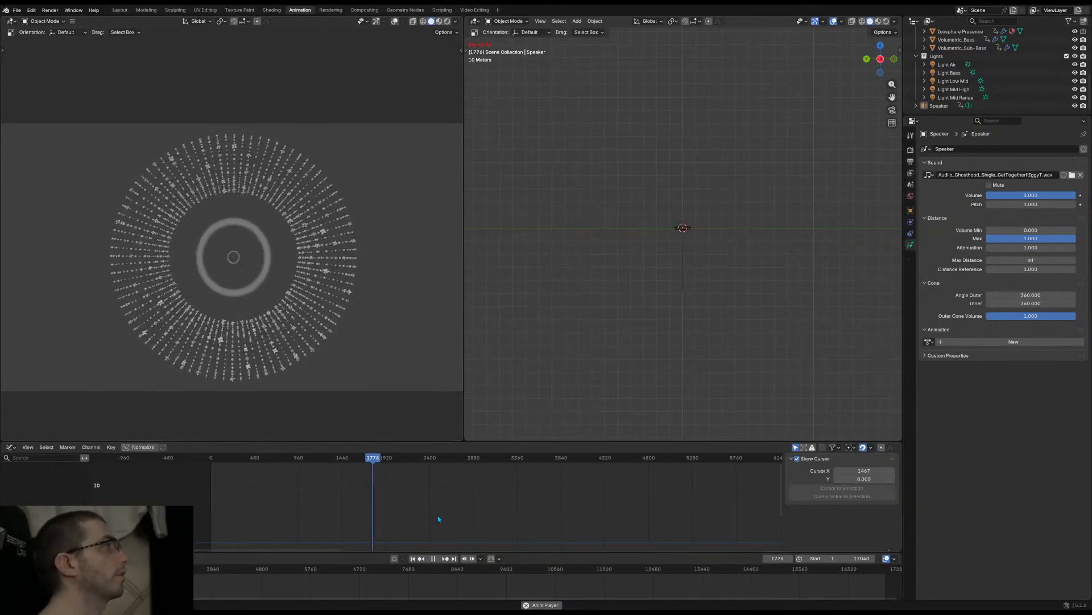
pyautogui.moveTo(335, 550); pyautogui.dragTo(312, 551)
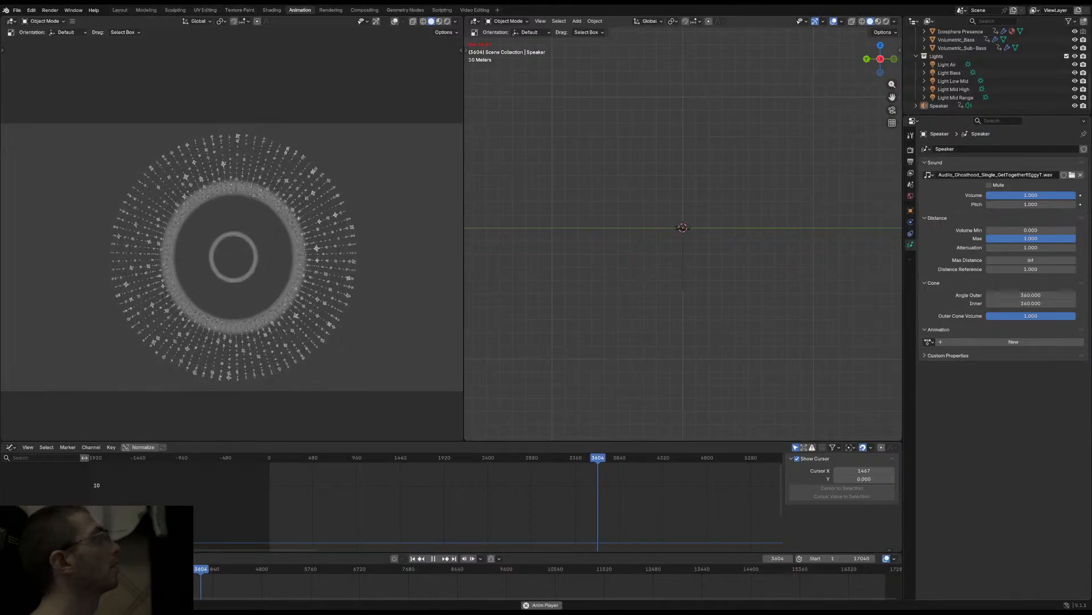
pyautogui.click(17, 10)
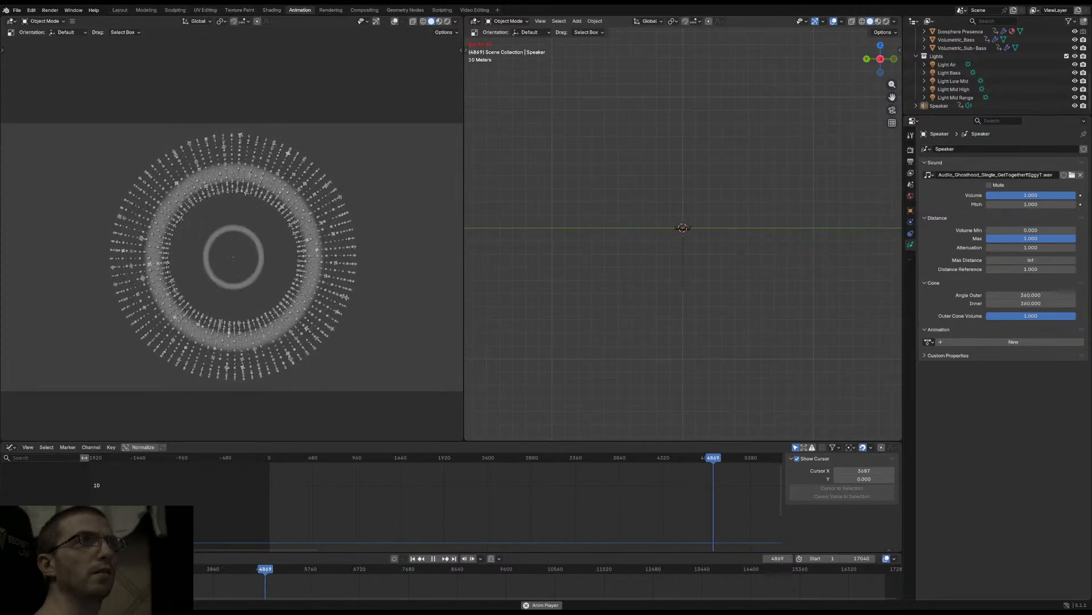
pyautogui.hotkey('ctrl', 's')
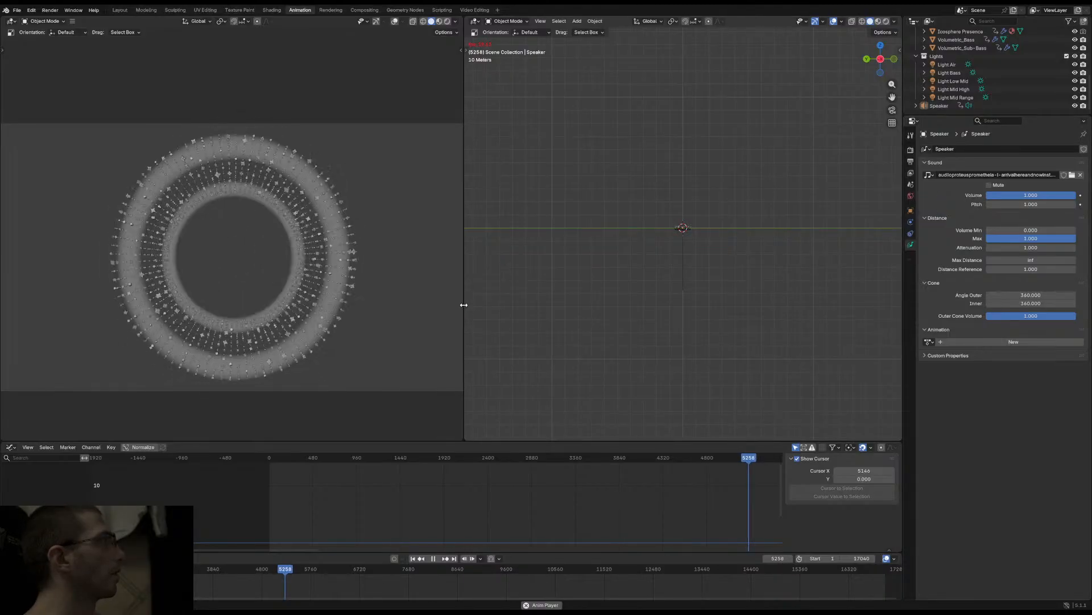
pyautogui.moveTo(463, 303); pyautogui.dragTo(499, 302)
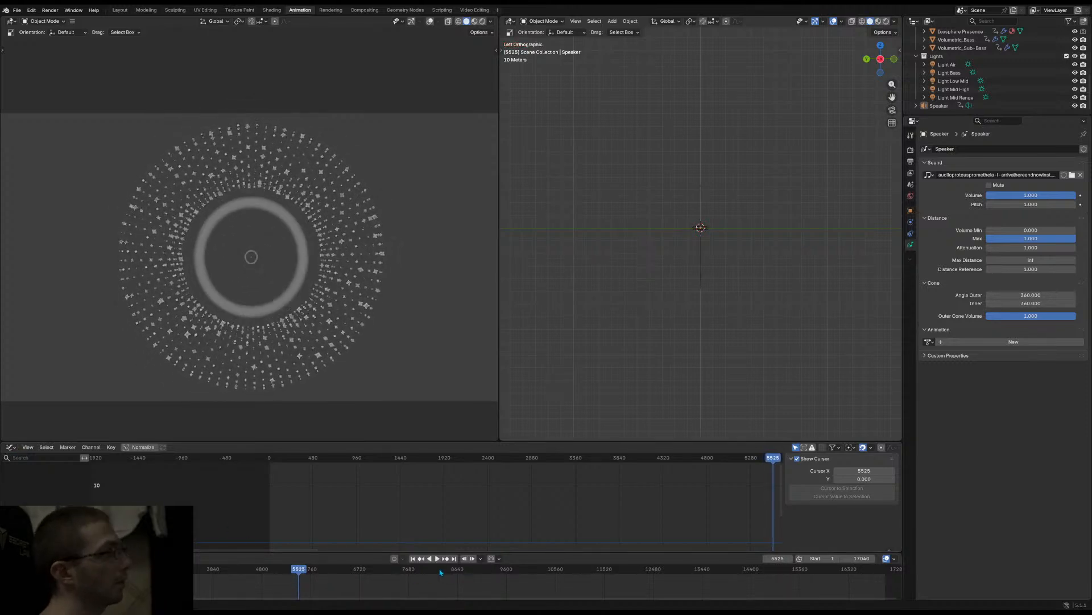
# Return the animation to frame 1 and change the Graph Editor area to a Dope Sheet
pyautogui.click(413, 559)
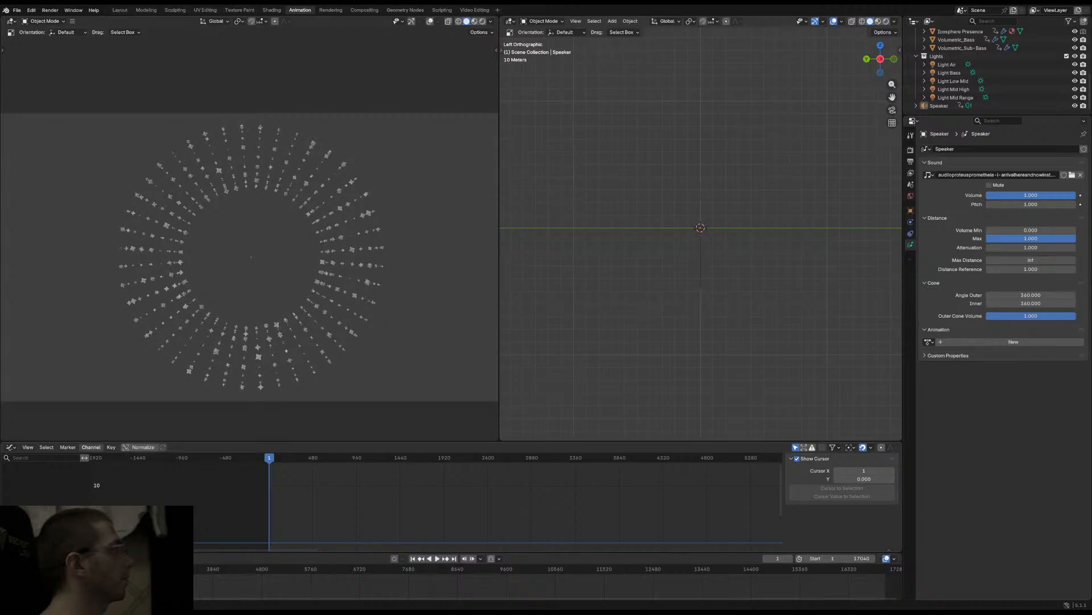
pyautogui.click(11, 447)
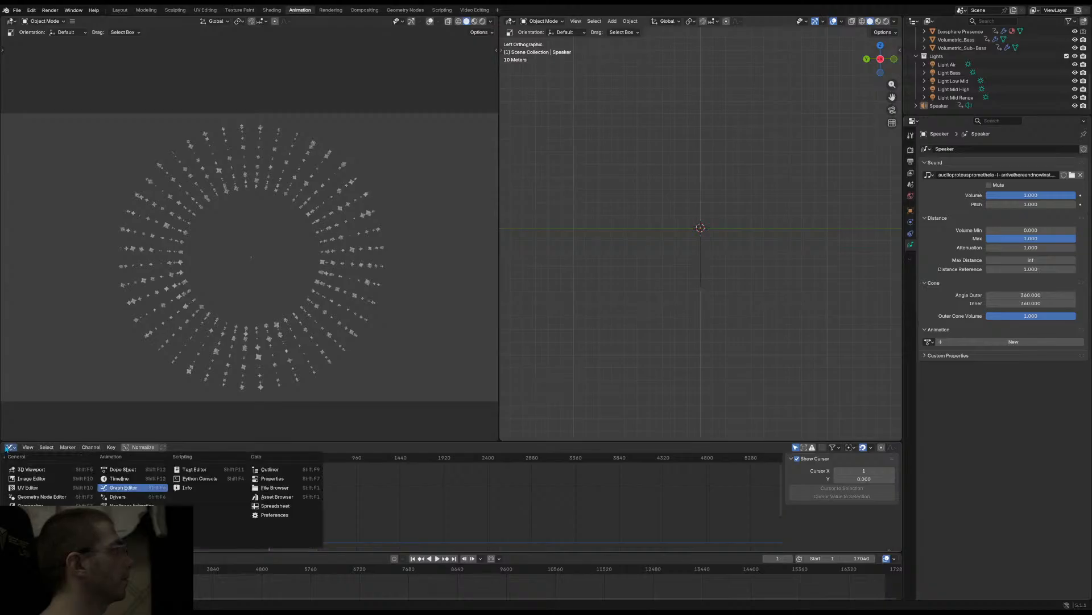
pyautogui.click(121, 475)
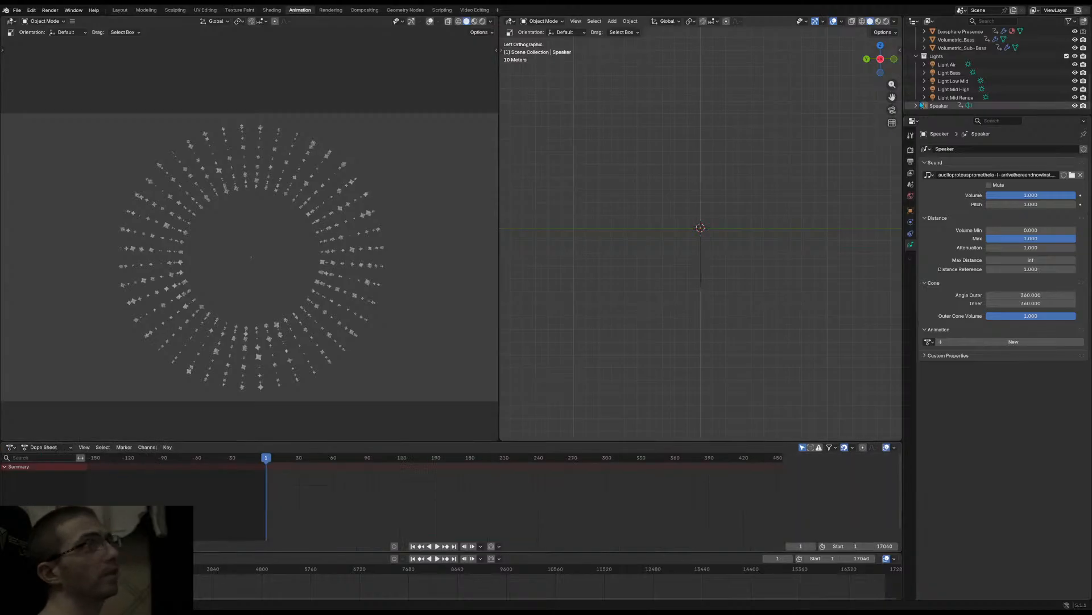
# Enlarge the Outliner and collapse the Icosphere High Mid entry in the Objects collection
pyautogui.scroll(4, 938, 99)
pyautogui.moveTo(943, 116); pyautogui.dragTo(946, 346)
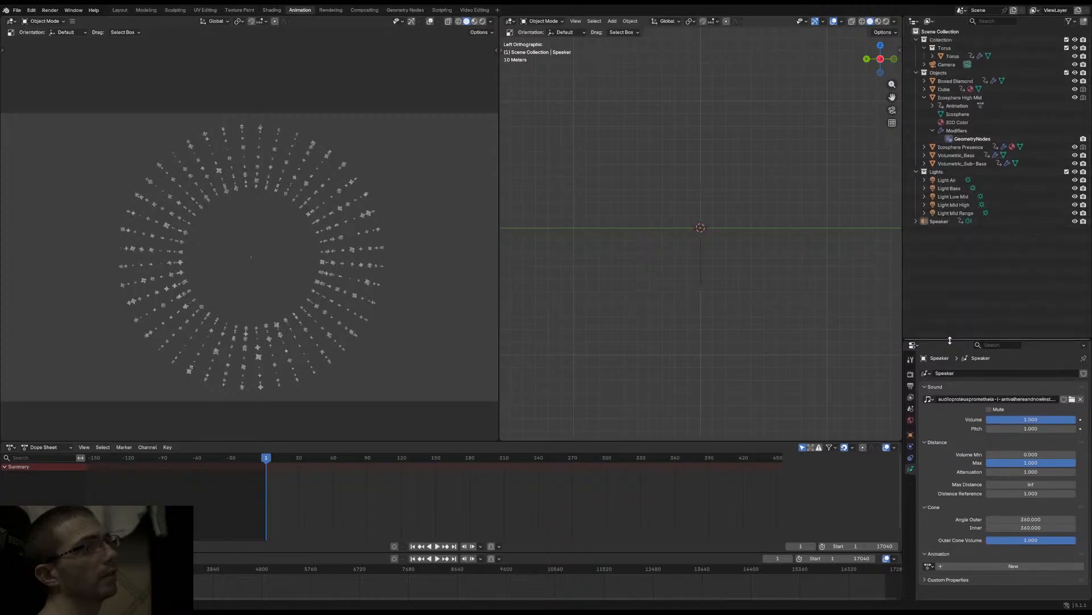
pyautogui.click(948, 82)
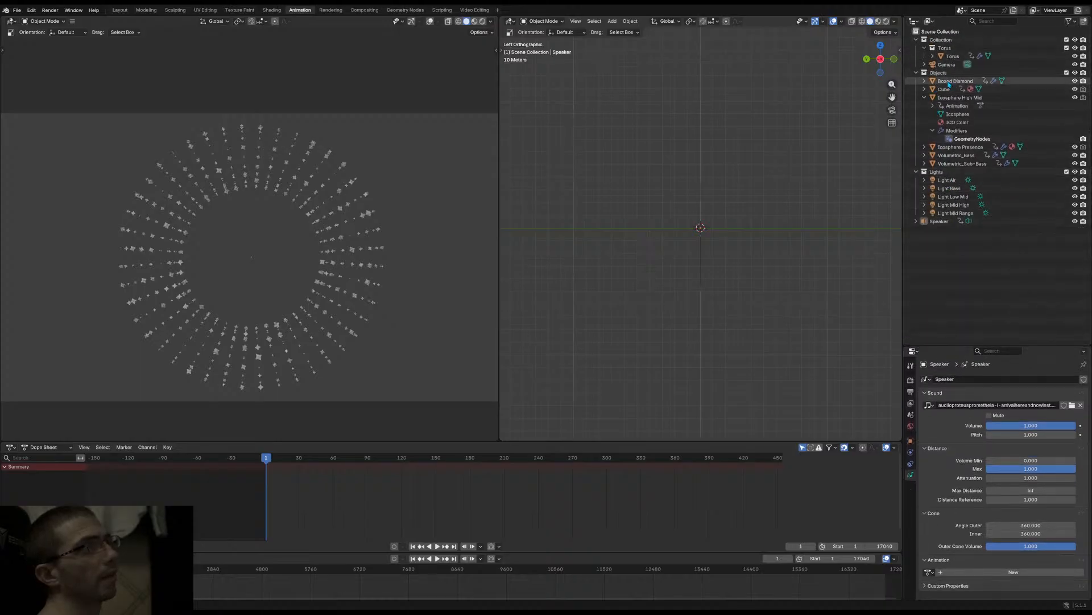
pyautogui.click(916, 73)
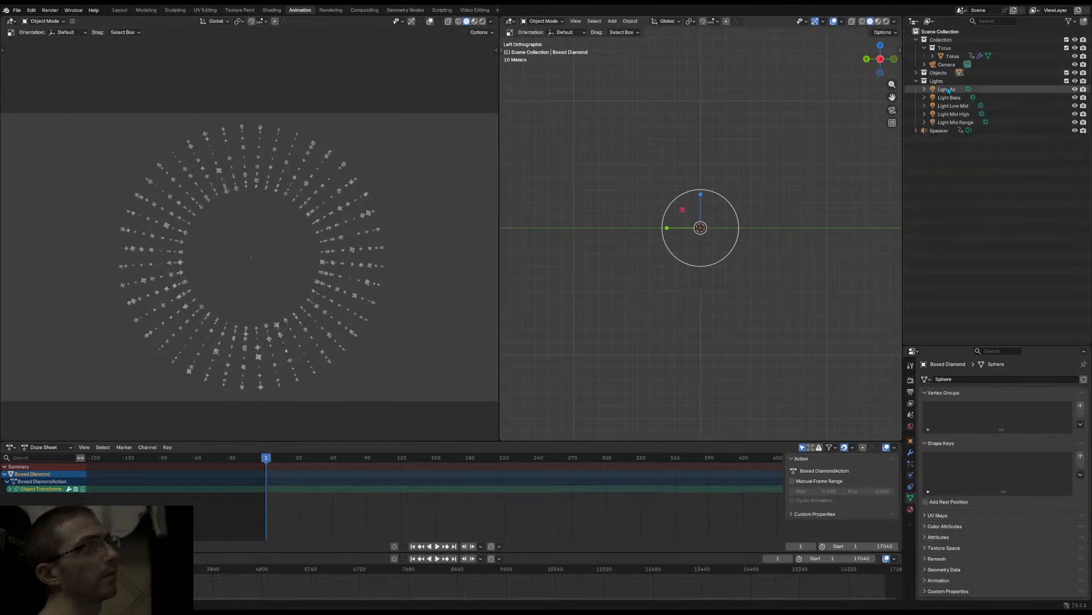
pyautogui.click(916, 81)
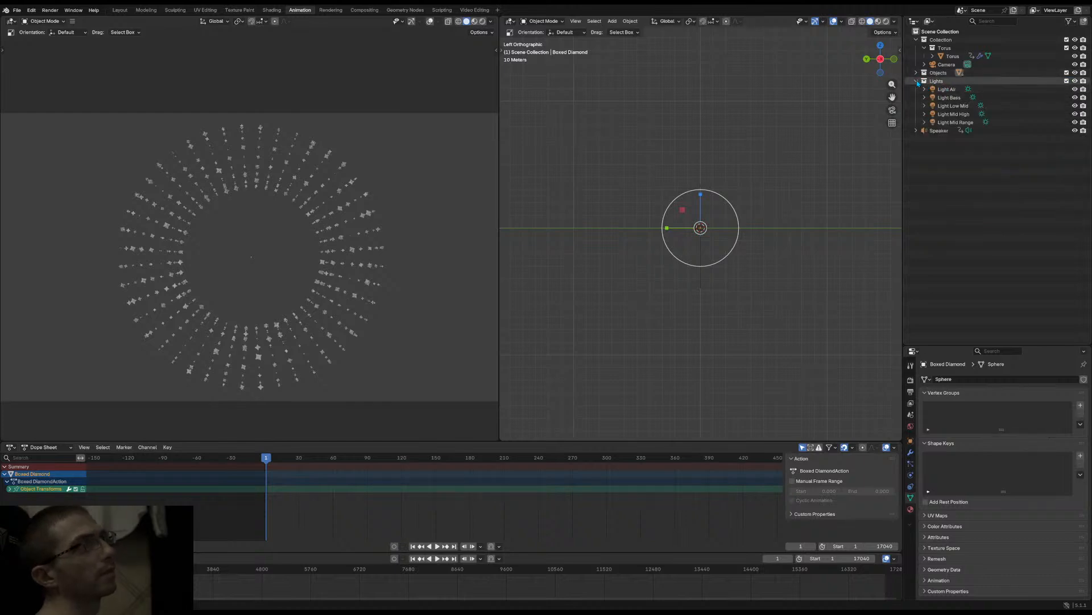
pyautogui.click(916, 80)
pyautogui.click(917, 73)
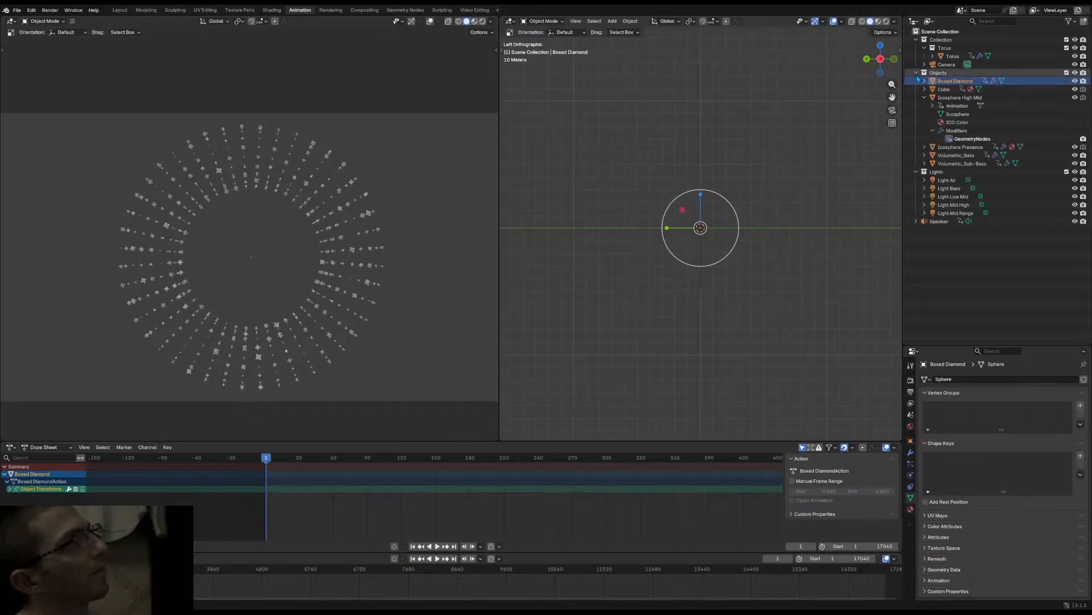
pyautogui.click(924, 98)
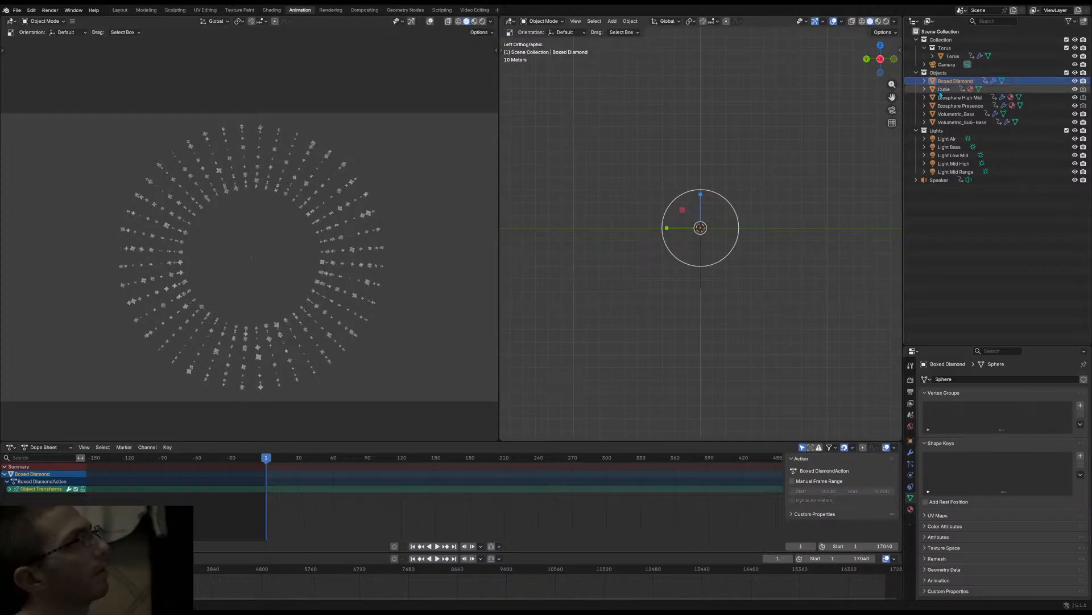
# Expand Boxed Diamond in the Outliner and select its Sphere mesh data
pyautogui.click(942, 90)
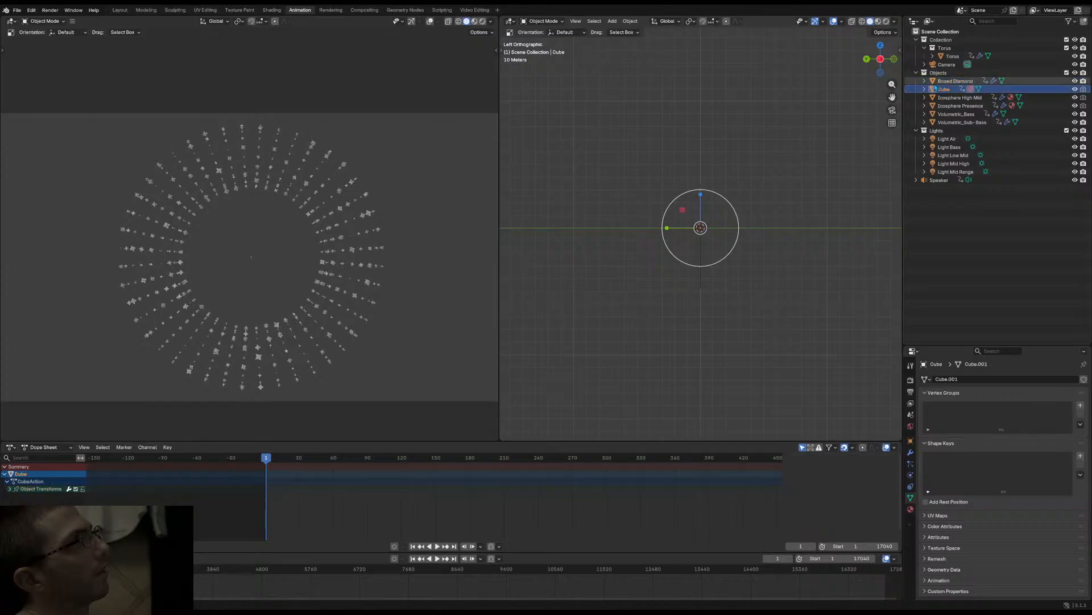
pyautogui.click(924, 82)
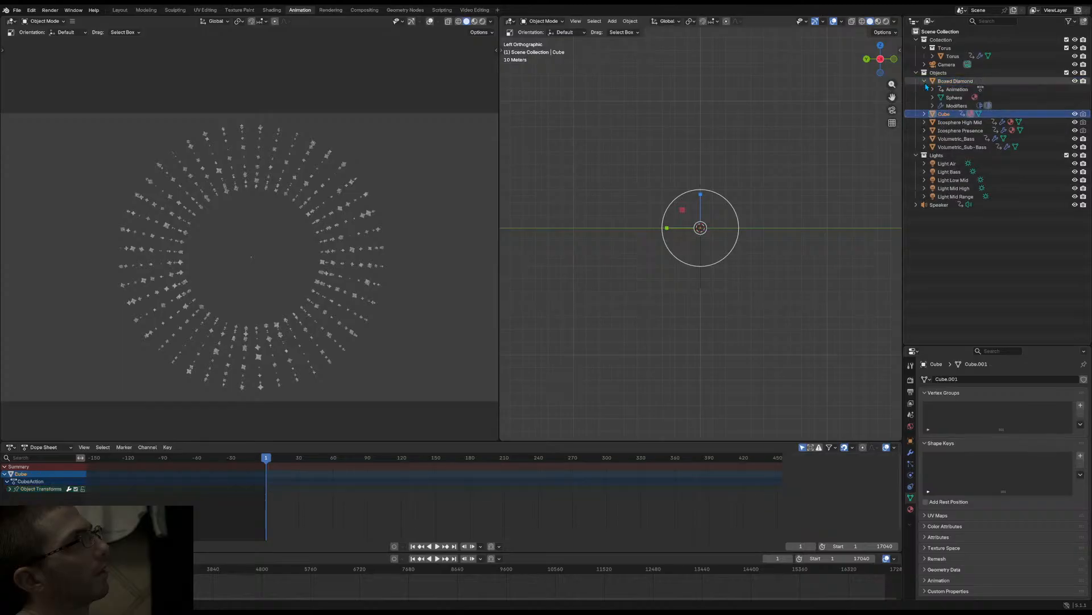
pyautogui.click(952, 98)
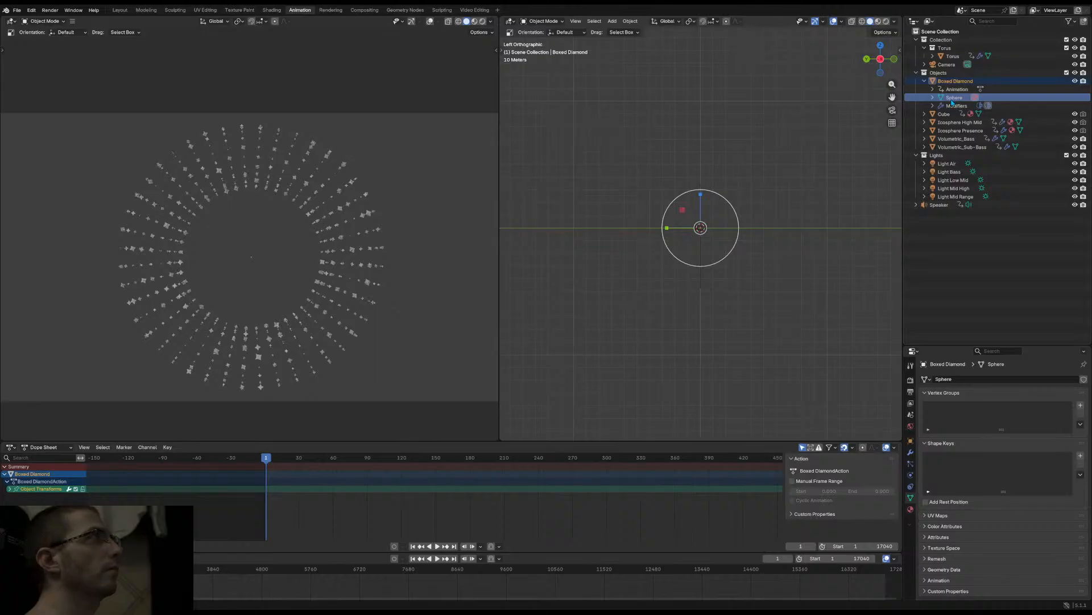
# Box-select the small object cluster at the ring's center to identify its objects in the Outliner, and clear the selection
pyautogui.scroll(6, 245, 296)
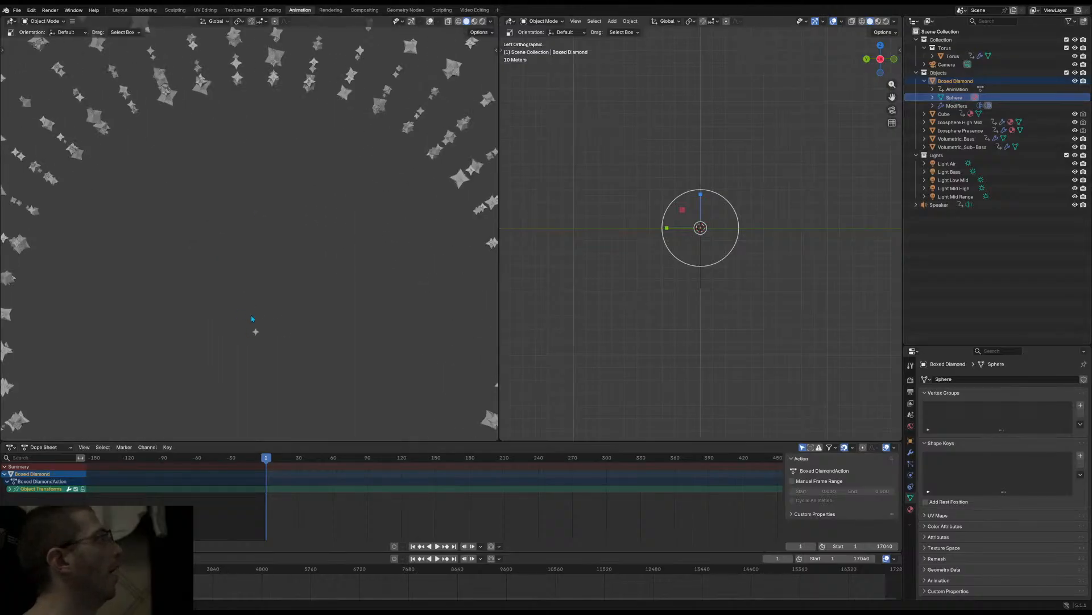
pyautogui.moveTo(252, 319); pyautogui.dragTo(273, 354)
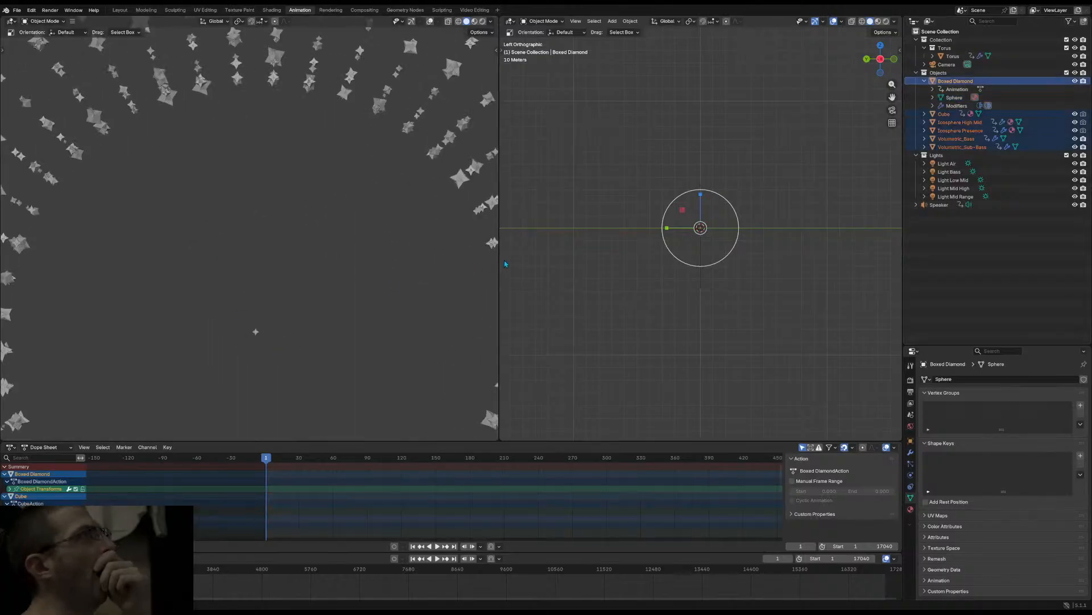
pyautogui.click(337, 347)
pyautogui.moveTo(201, 282); pyautogui.dragTo(287, 366)
pyautogui.click(609, 258)
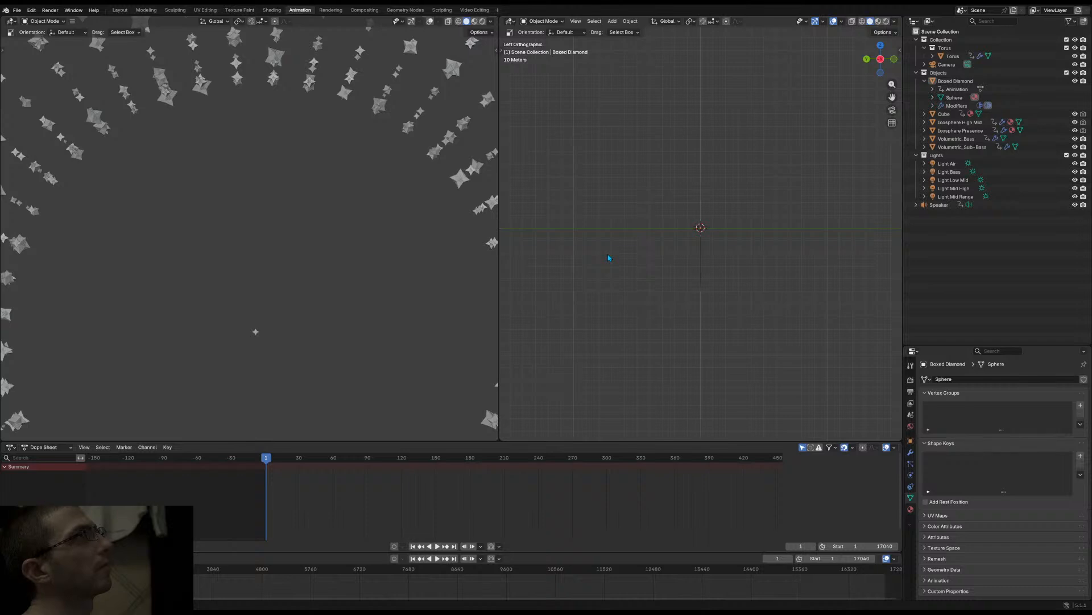
# Box-select the central objects and hide Boxed Diamond, Cube, Icosphere High Mid and Icosphere Presence in the viewport, keeping Volumetric_Bass shown
pyautogui.scroll(-3, 407, 225)
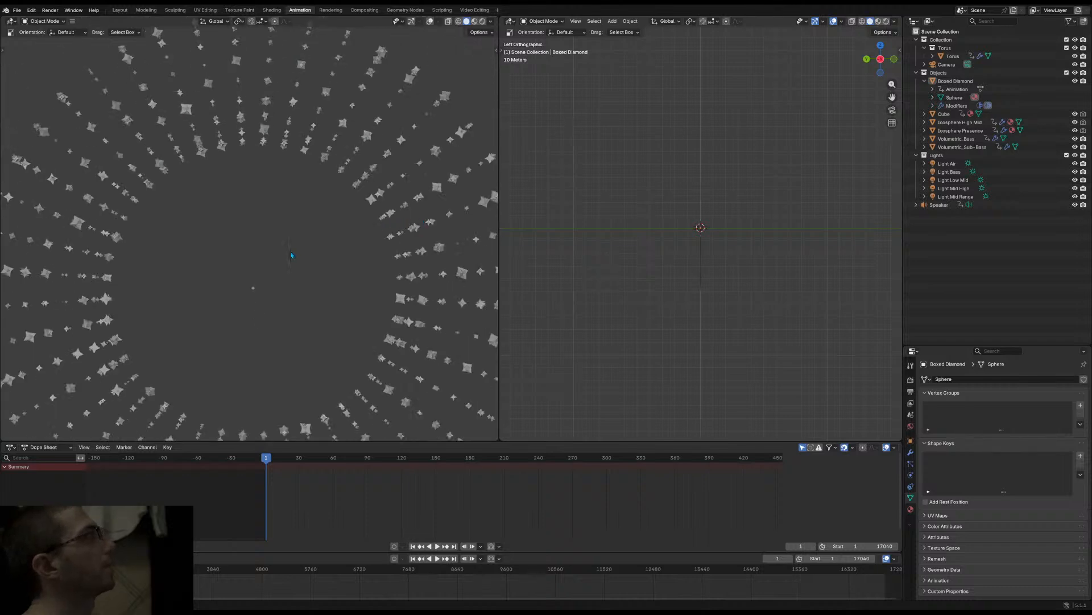
pyautogui.moveTo(238, 262); pyautogui.dragTo(269, 315)
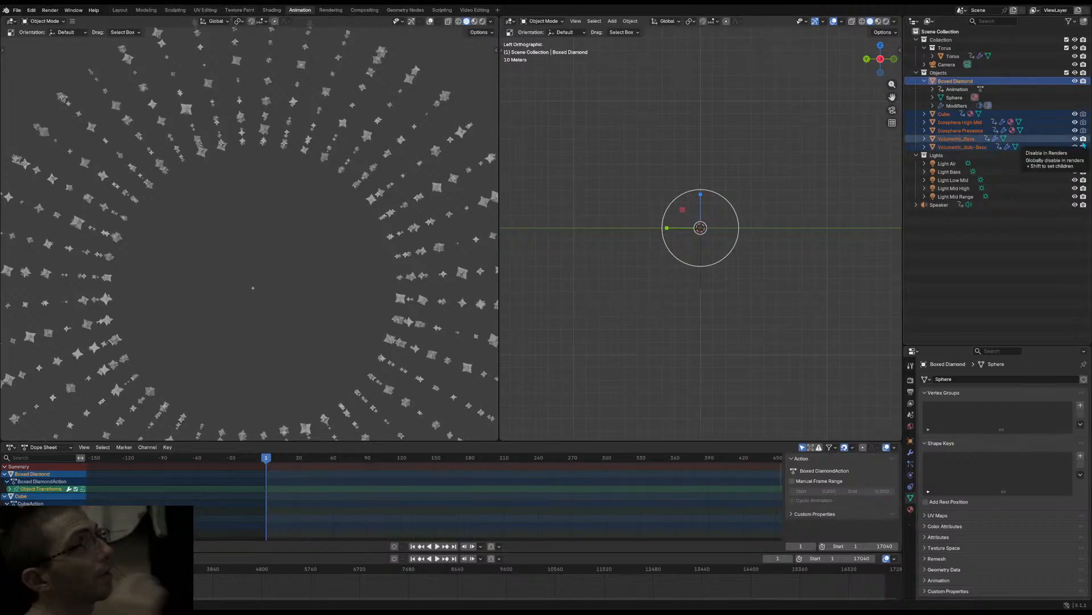
pyautogui.click(1075, 81)
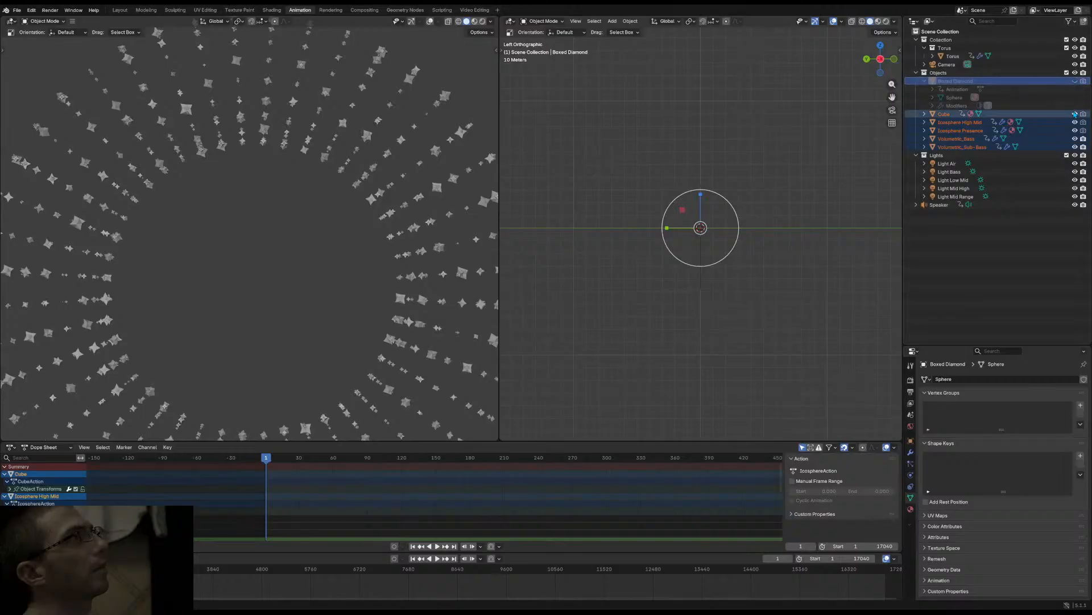
pyautogui.moveTo(1076, 114); pyautogui.dragTo(1075, 139)
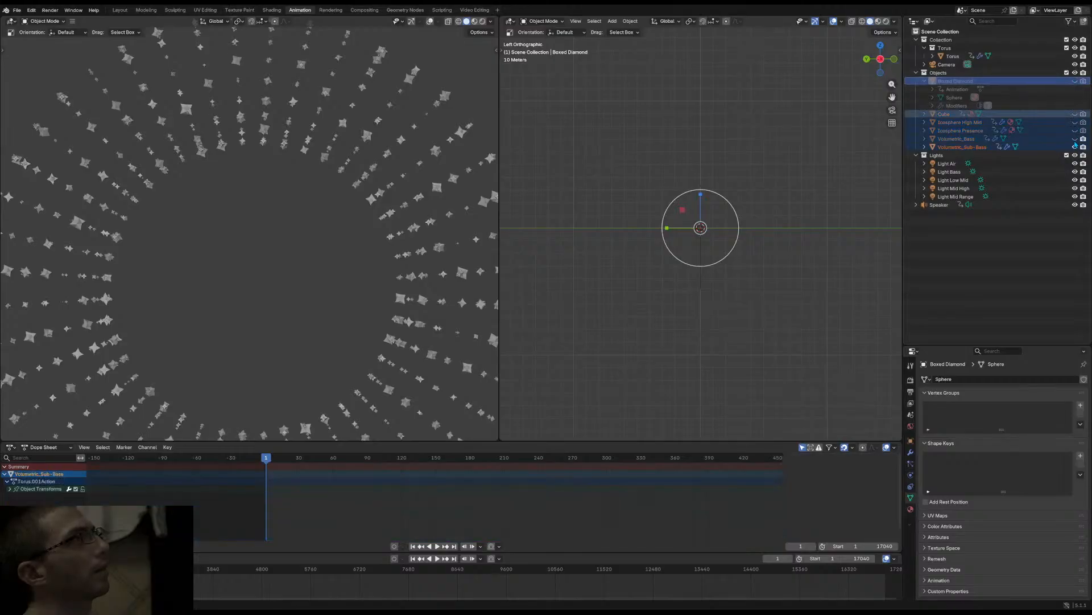
pyautogui.click(1076, 138)
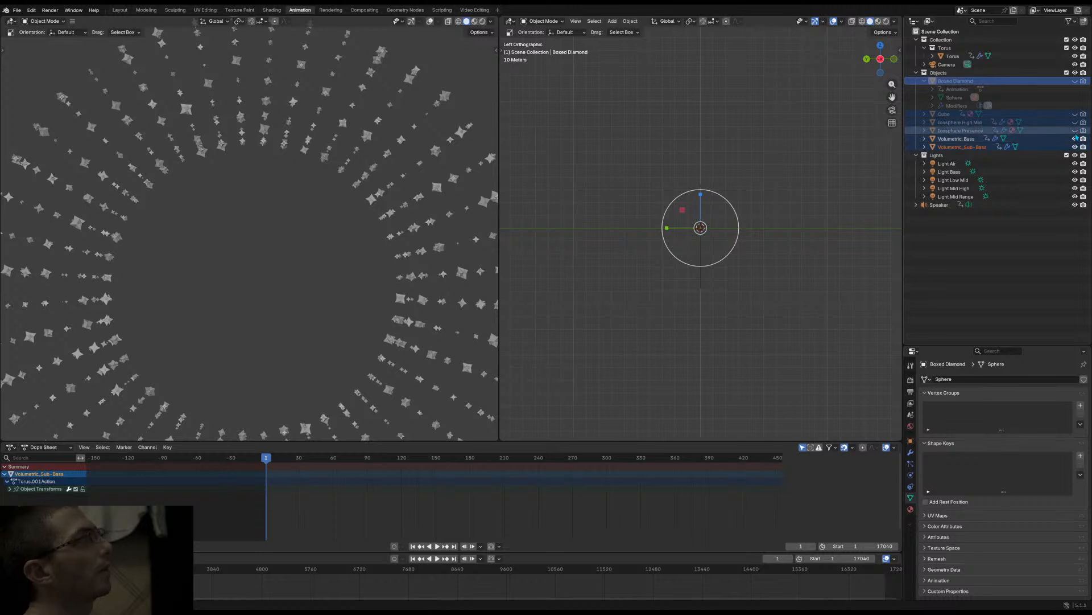
pyautogui.click(860, 138)
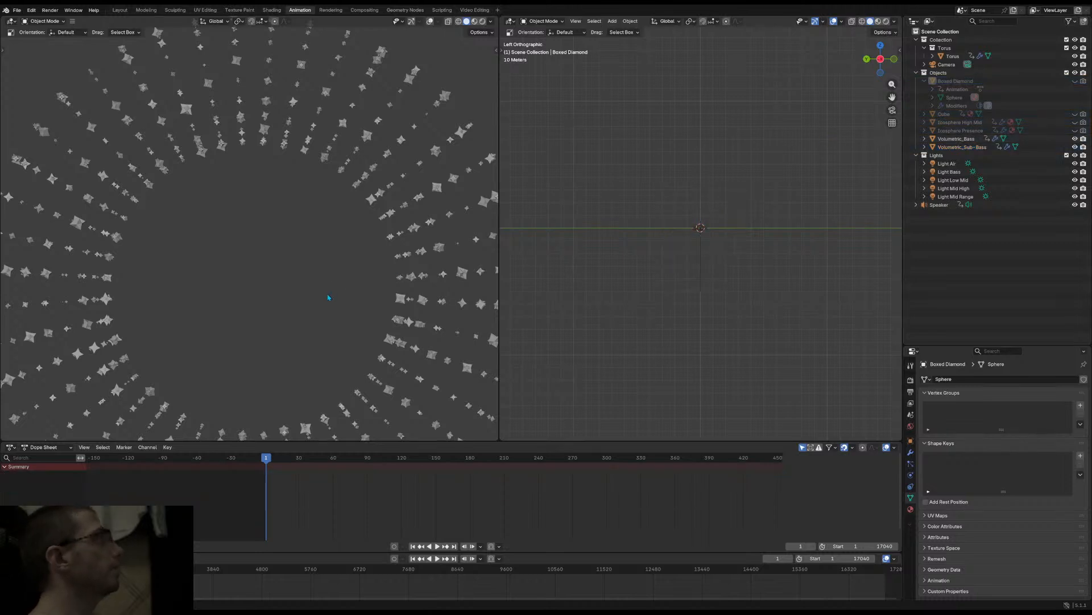
# Select the Torus and examine its star-shaped instances up close from different angles
pyautogui.scroll(-4, 329, 299)
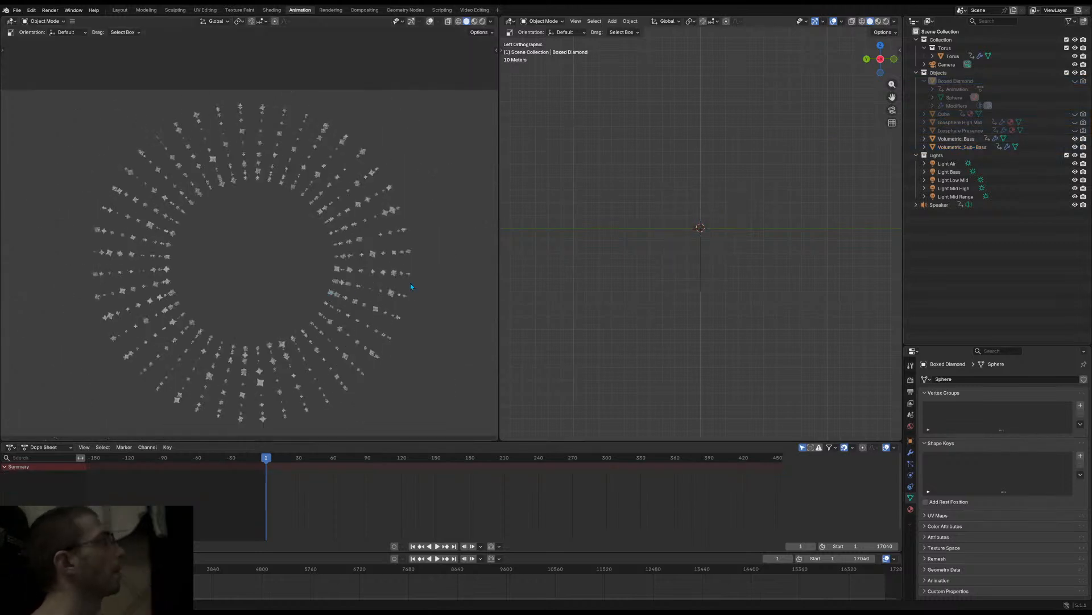
pyautogui.click(390, 285)
pyautogui.scroll(4, 398, 295)
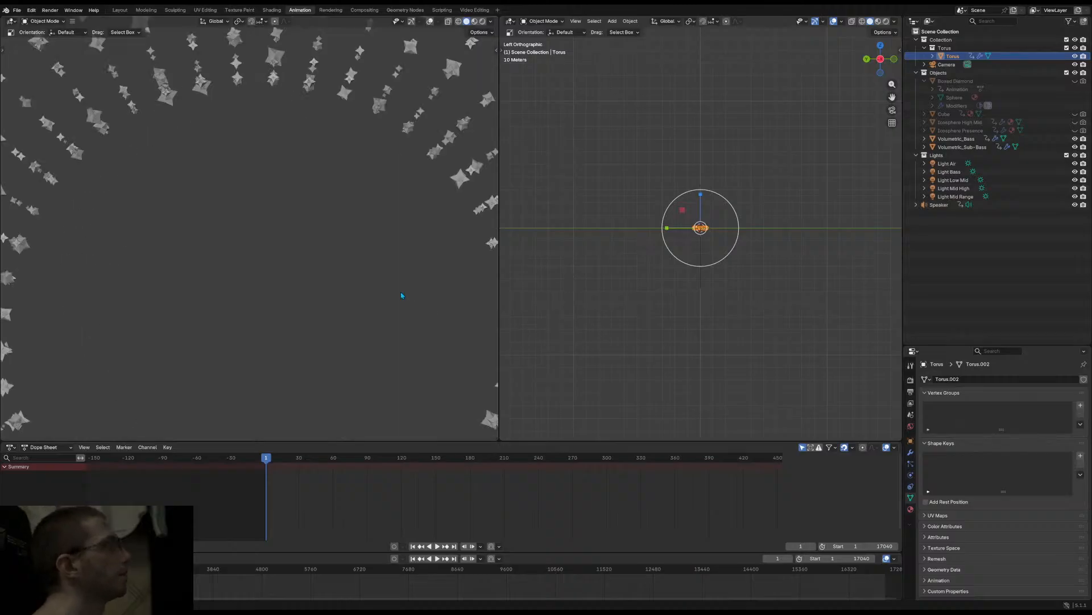
pyautogui.scroll(2, 243, 248)
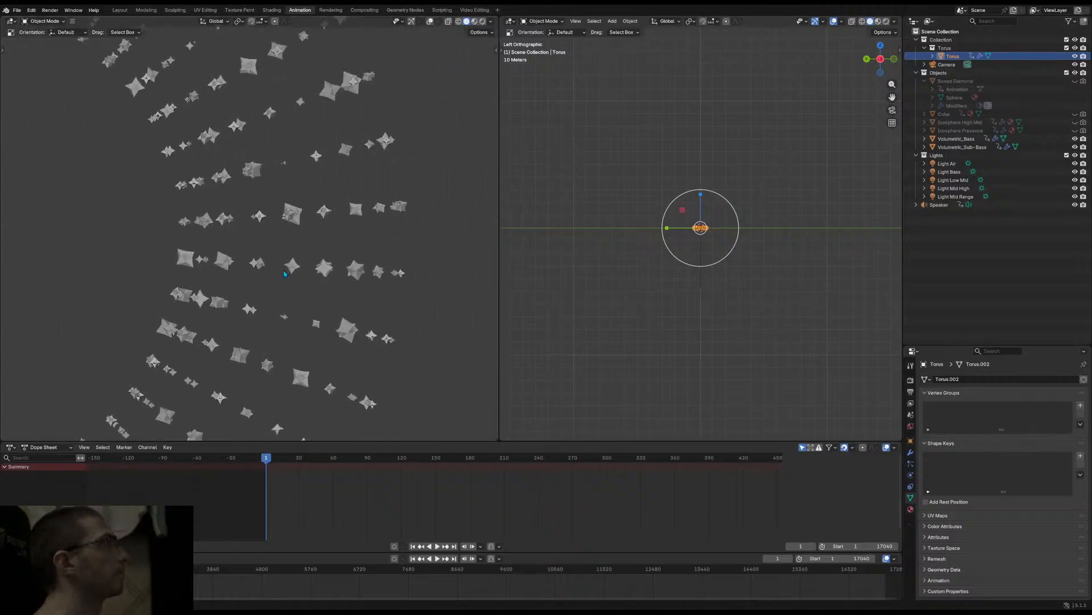
pyautogui.scroll(3, 307, 234)
pyautogui.scroll(3, 210, 97)
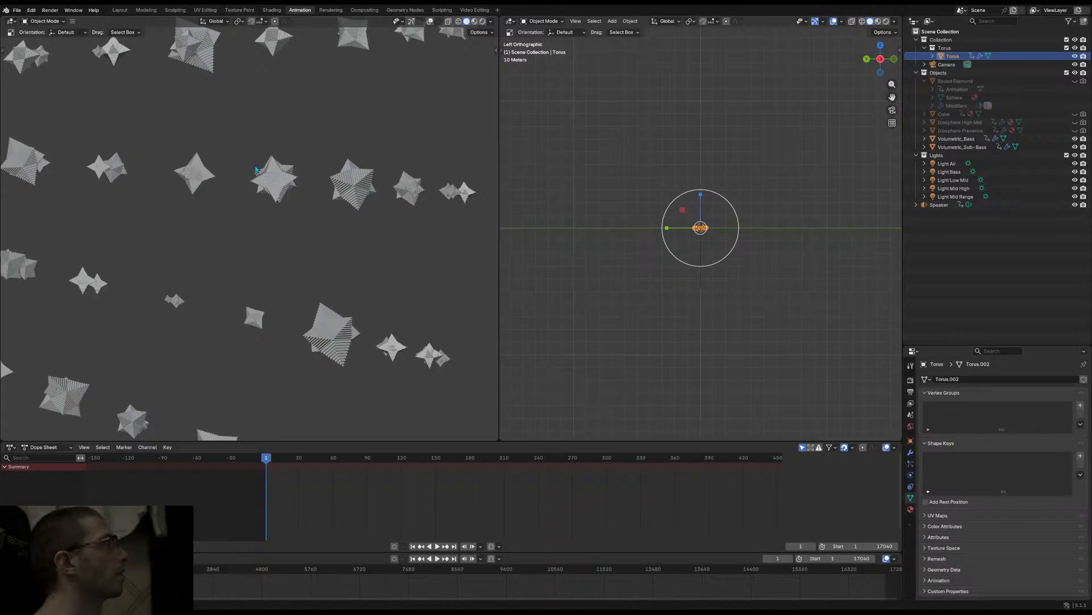
pyautogui.scroll(5, 256, 170)
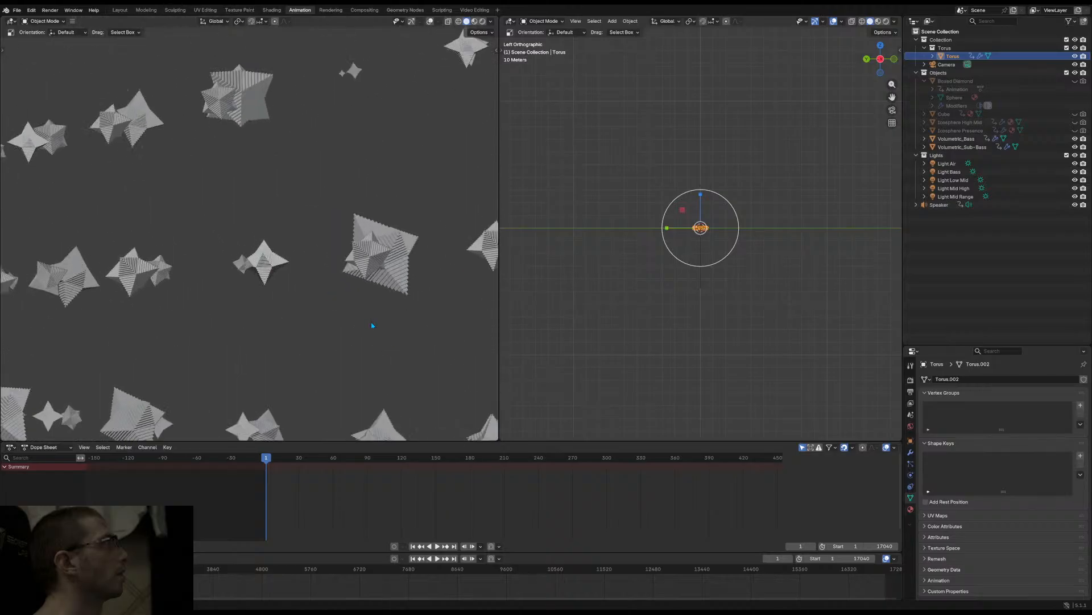
pyautogui.scroll(-10, 364, 296)
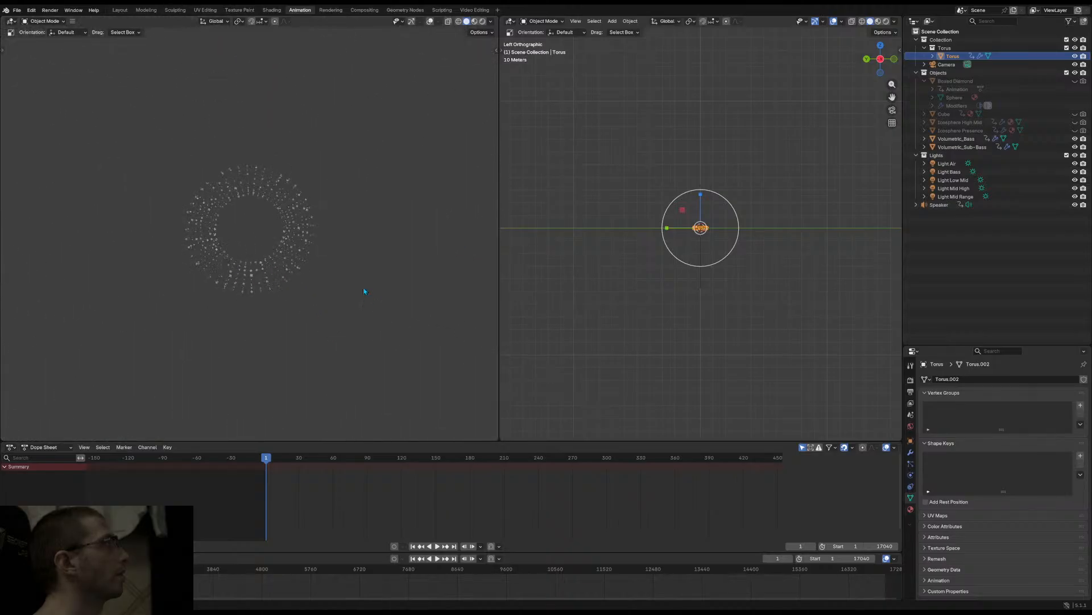
pyautogui.moveTo(364, 291); pyautogui.dragTo(382, 236, button='middle')
pyautogui.scroll(8, 383, 236)
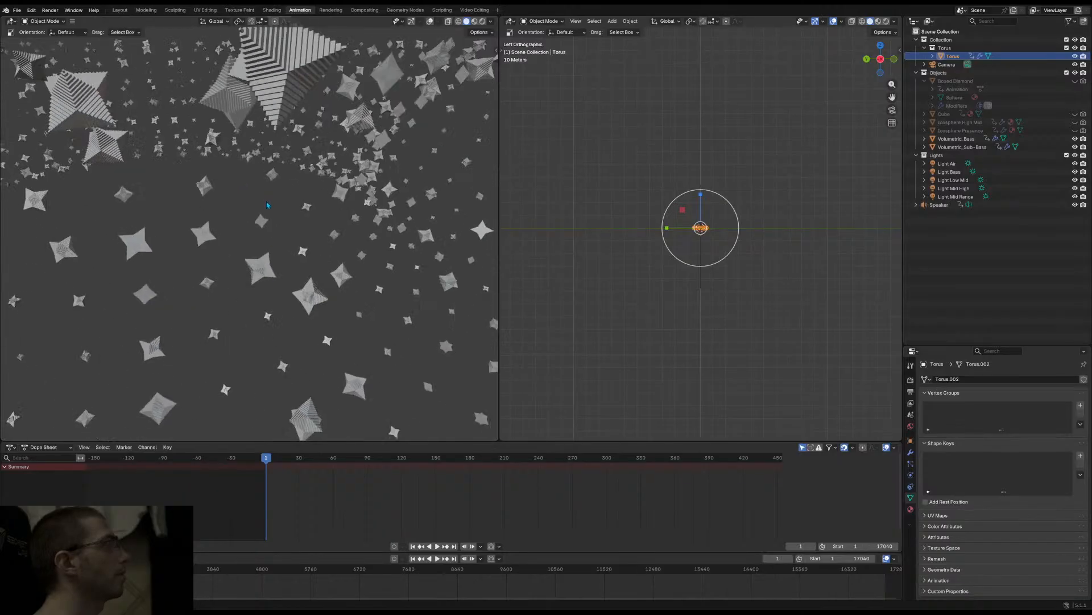
pyautogui.moveTo(267, 205); pyautogui.dragTo(246, 185, button='middle')
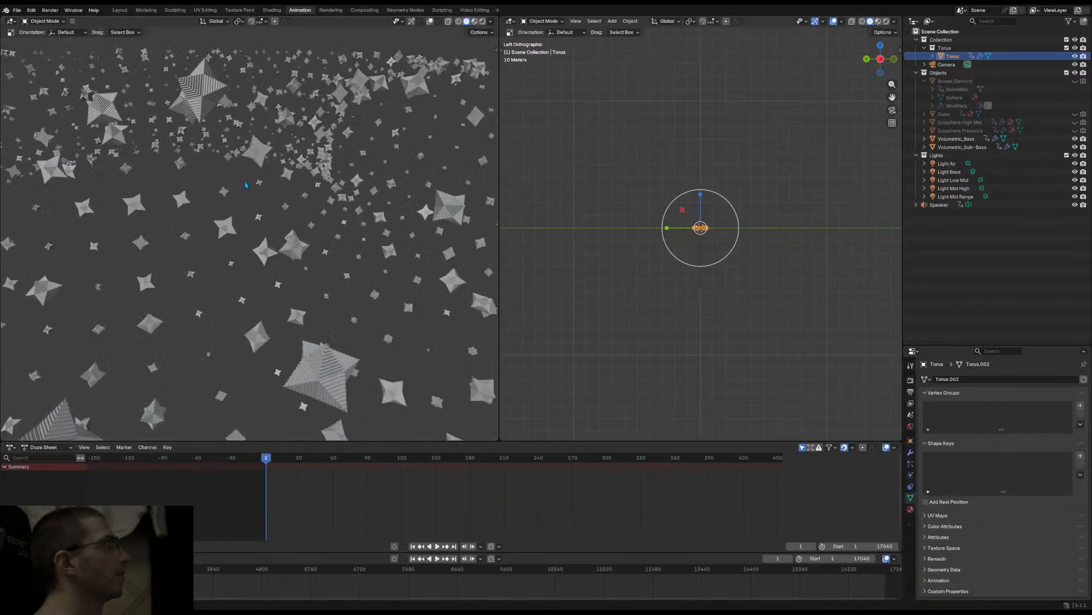
# Play the animation and examine the Torus up close, as a whole and from above
pyautogui.scroll(-6, 246, 185)
pyautogui.press('space')
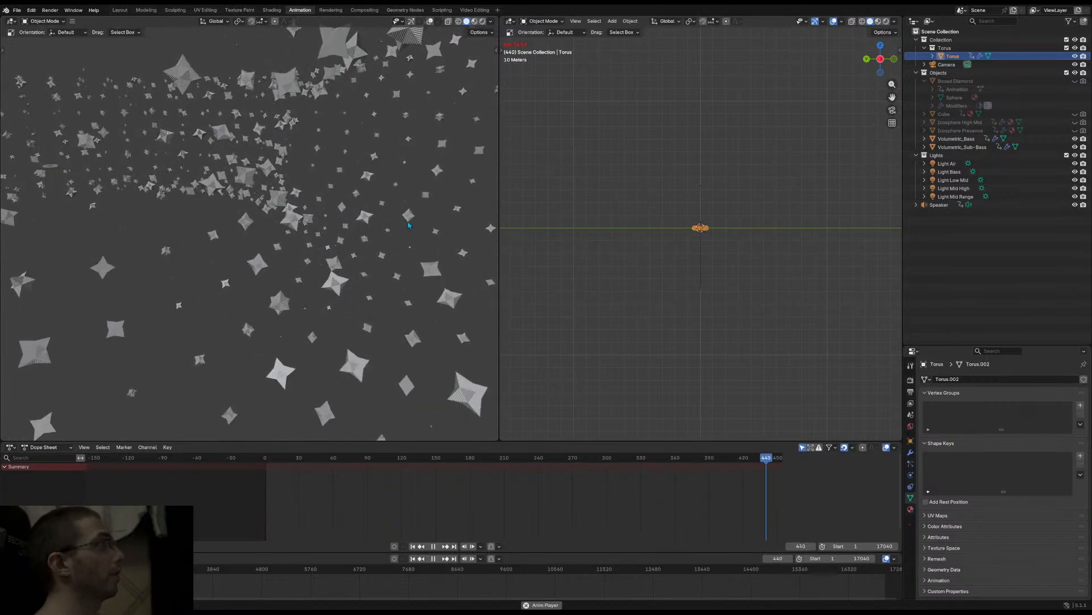
pyautogui.scroll(10, 725, 238)
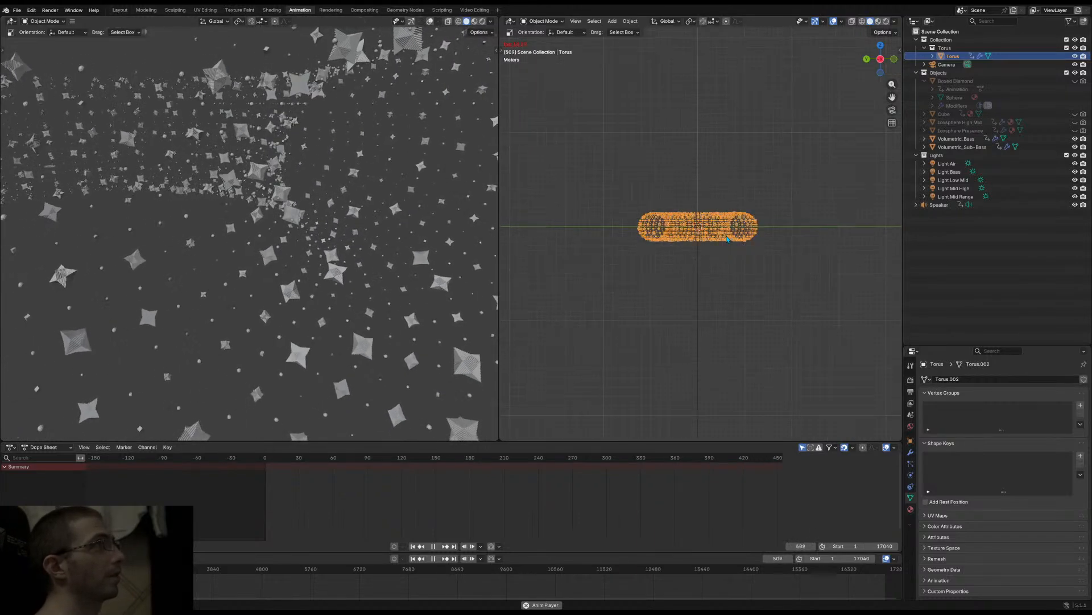
pyautogui.scroll(5, 728, 239)
pyautogui.moveTo(704, 276); pyautogui.dragTo(710, 311, button='middle')
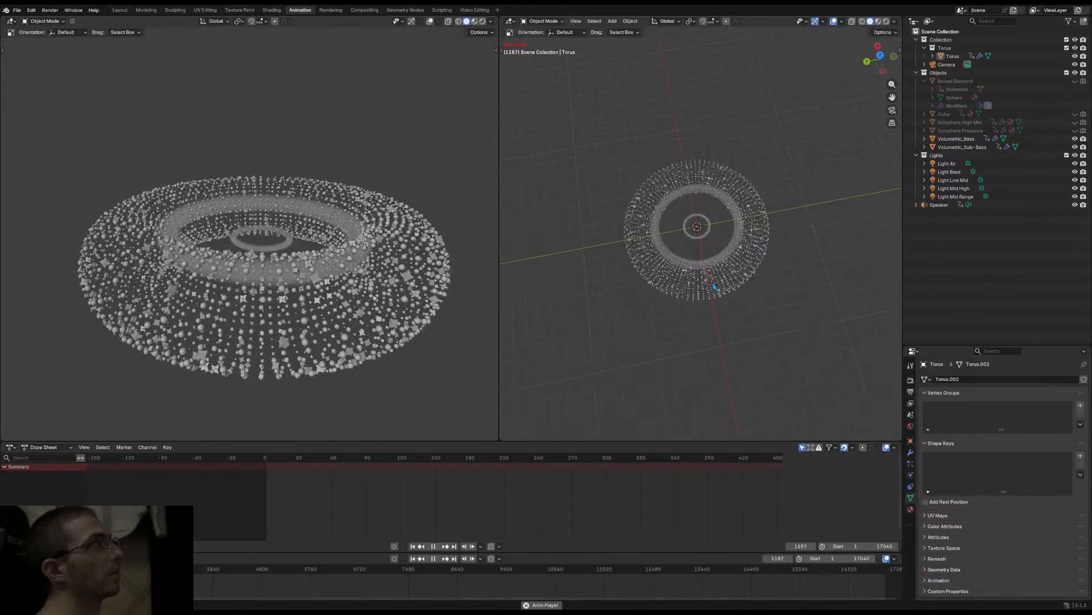
# Try an output frame rate of 60 fps for the scene, and settle on 24 fps
pyautogui.click(911, 380)
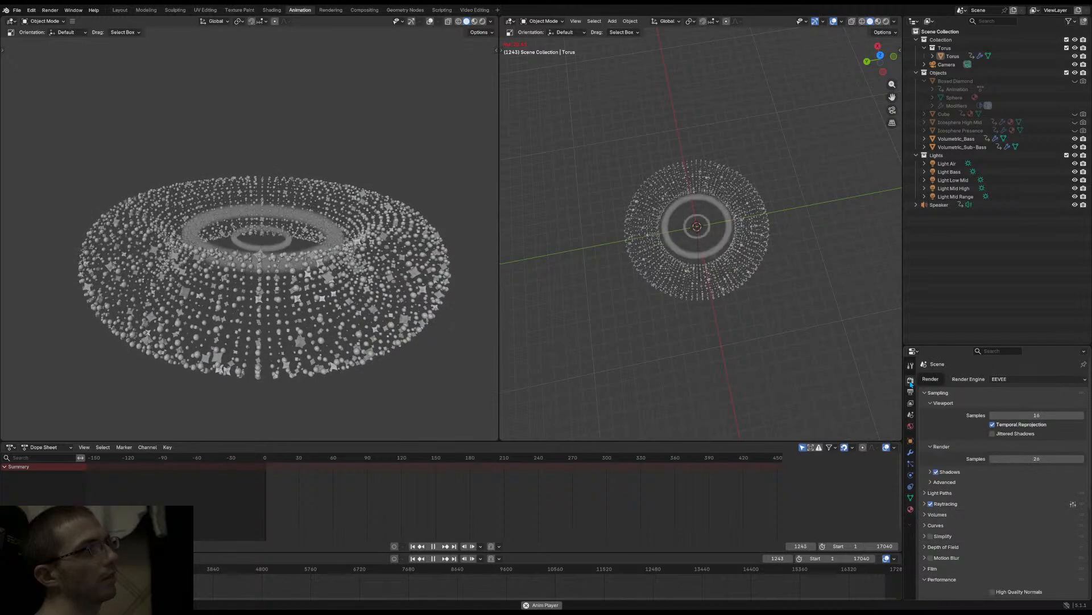
pyautogui.click(911, 391)
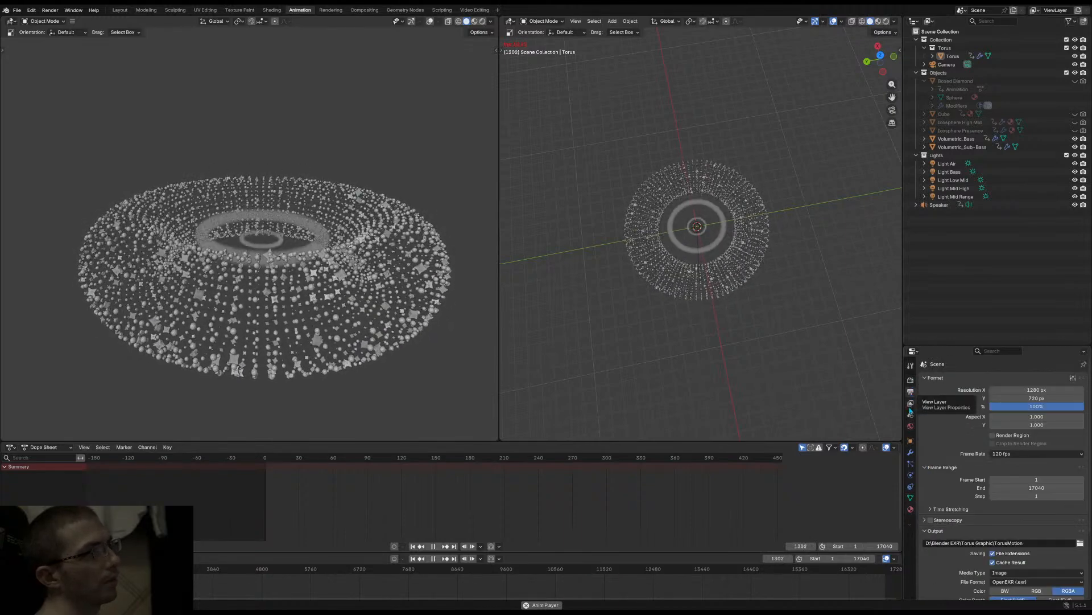
pyautogui.click(1033, 453)
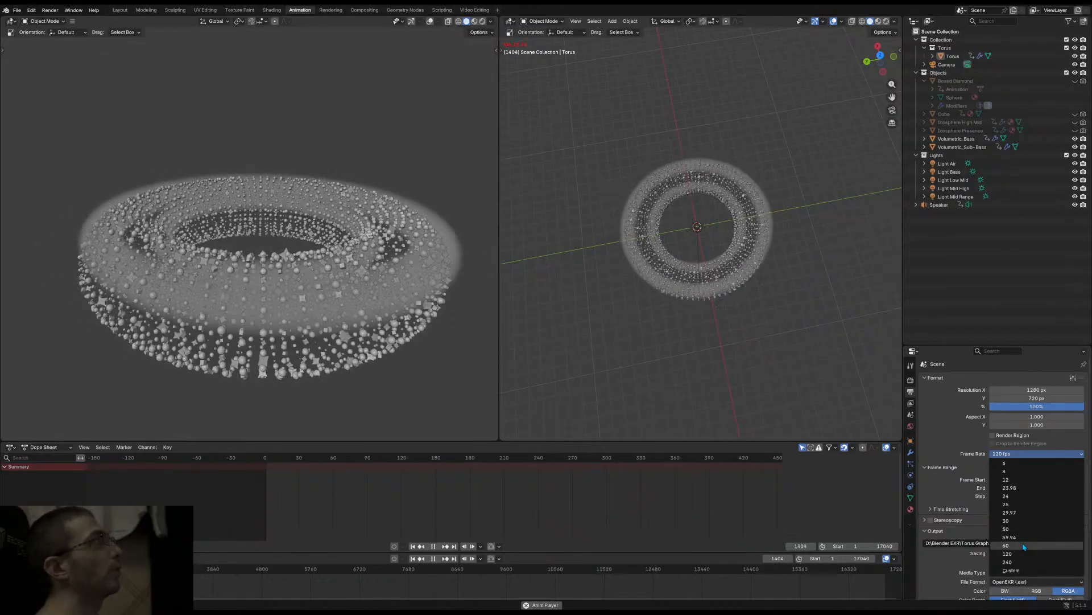
pyautogui.click(1023, 546)
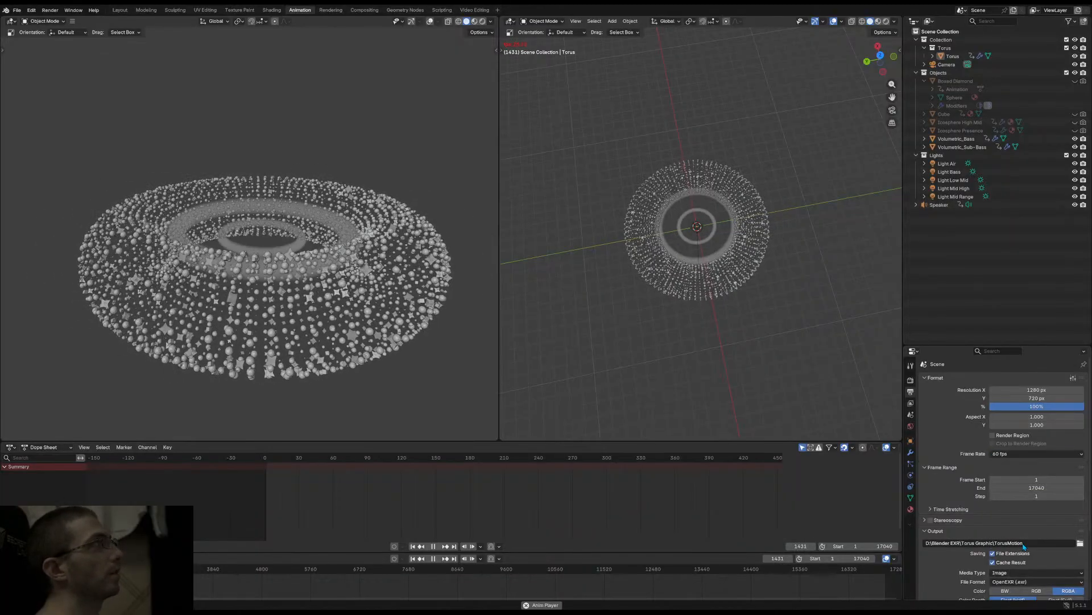
pyautogui.click(1013, 455)
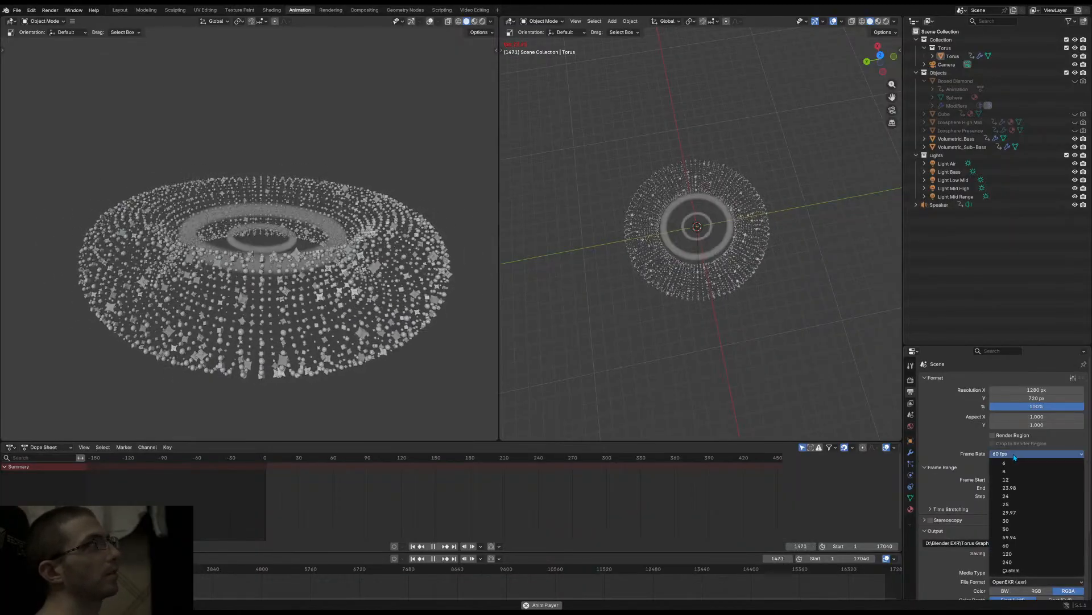
pyautogui.click(1006, 495)
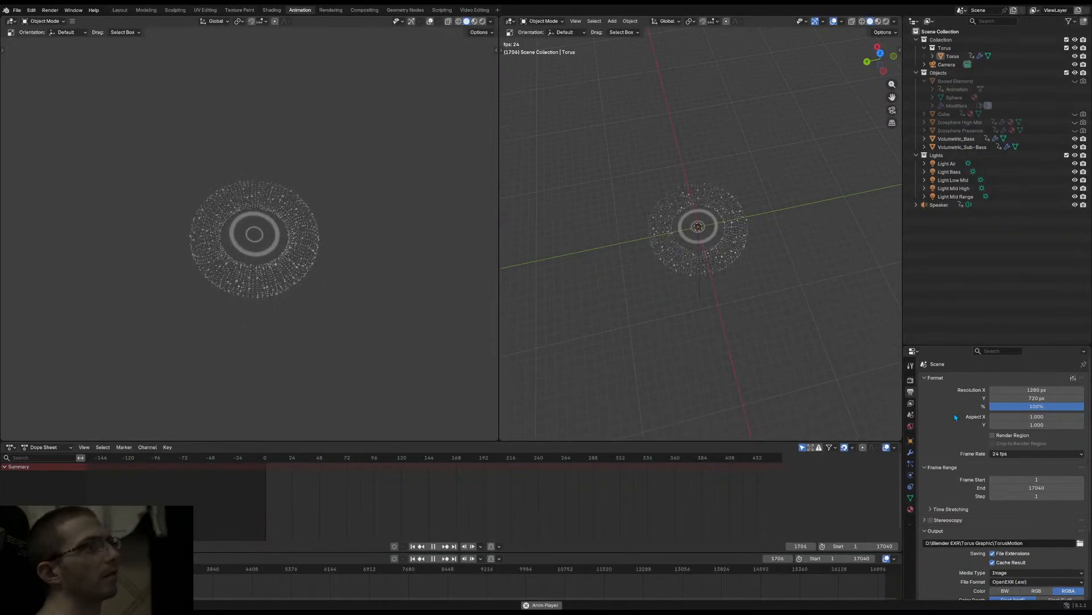
# Check the scene's render engine settings, stop the playback and return the animation to frame 1
pyautogui.click(910, 381)
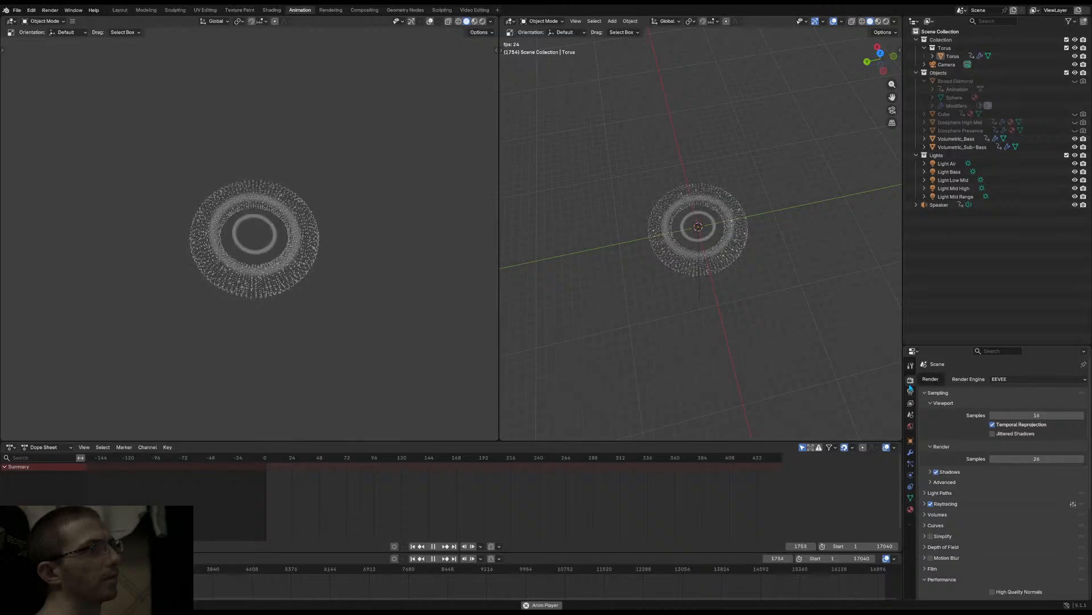
pyautogui.click(997, 380)
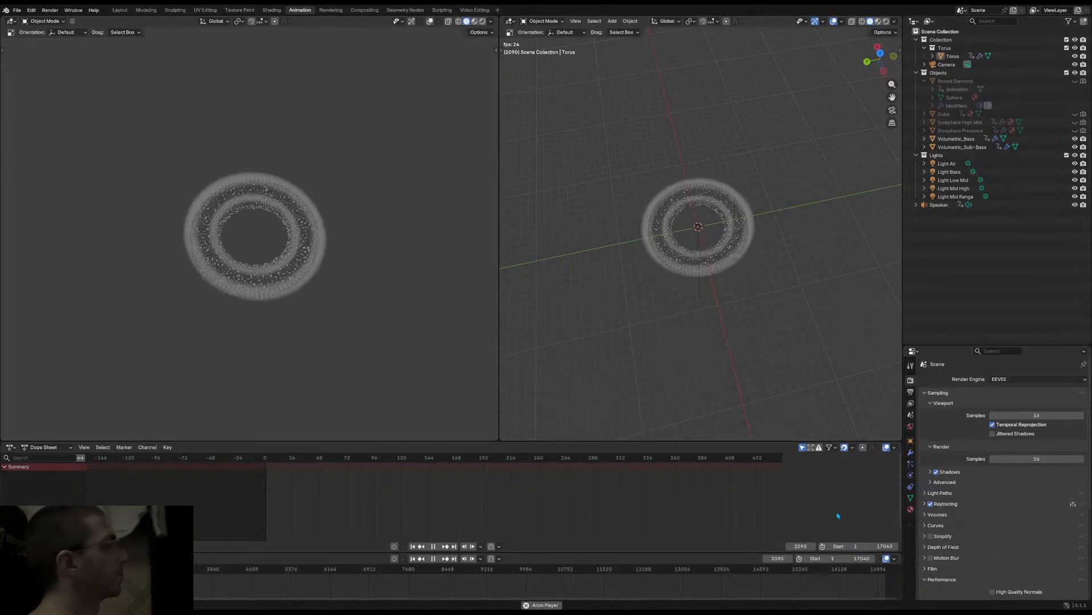
pyautogui.press('space')
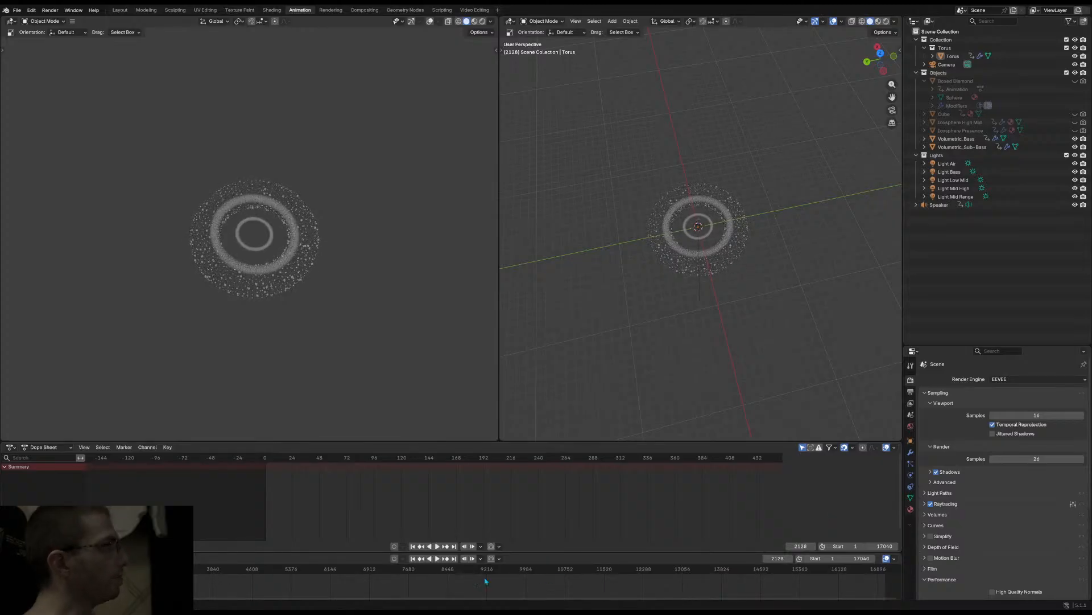
pyautogui.click(413, 559)
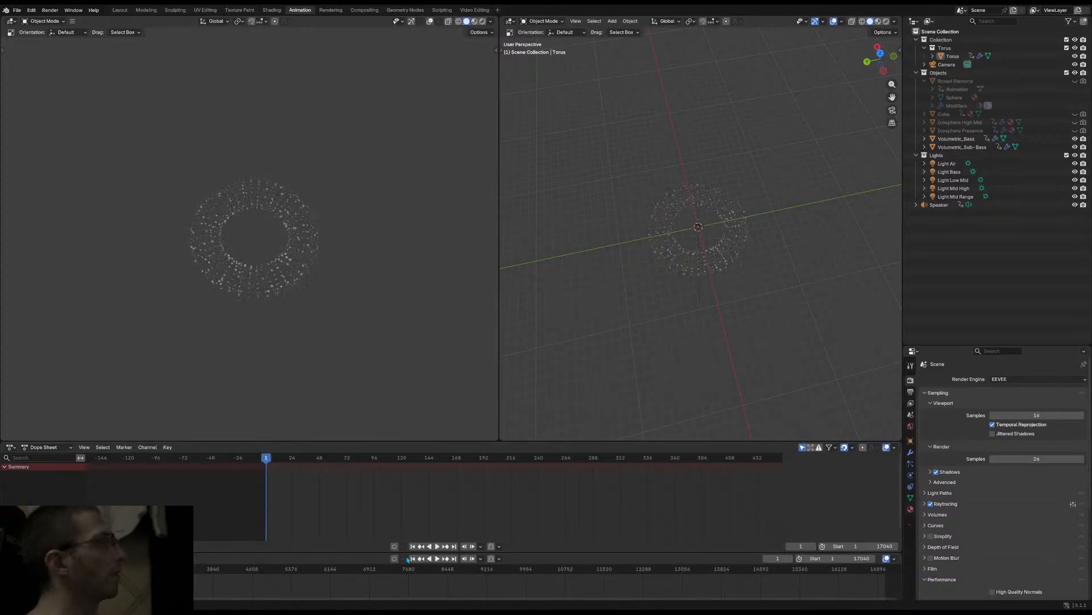
# Rename the Volumetric_Bass object as Volumetric_Bass 26-60hz in the Outliner
pyautogui.click(943, 124)
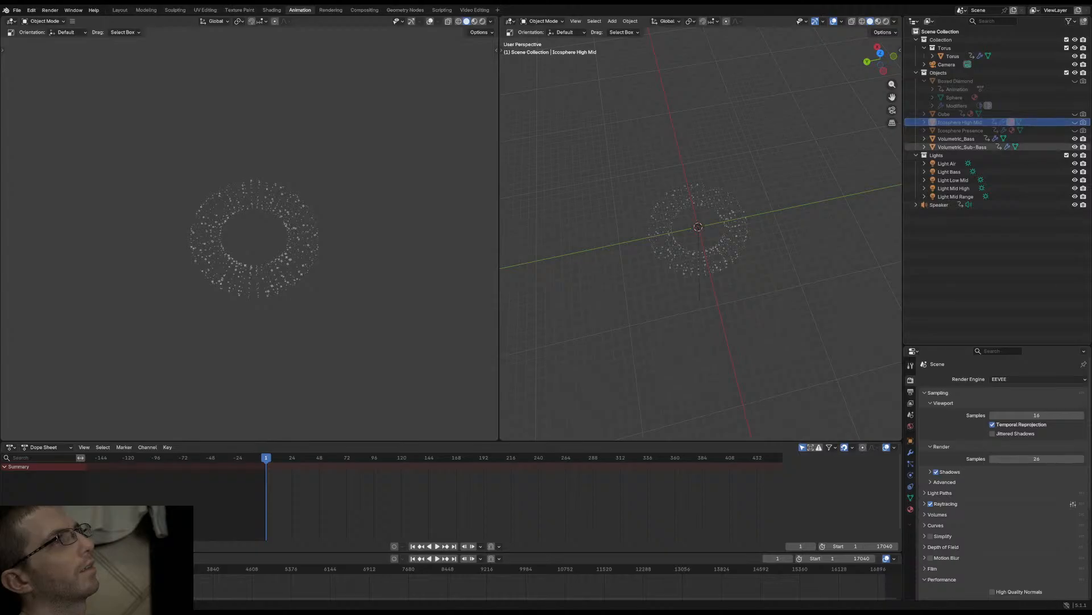
pyautogui.doubleClick(978, 138)
pyautogui.click(980, 139)
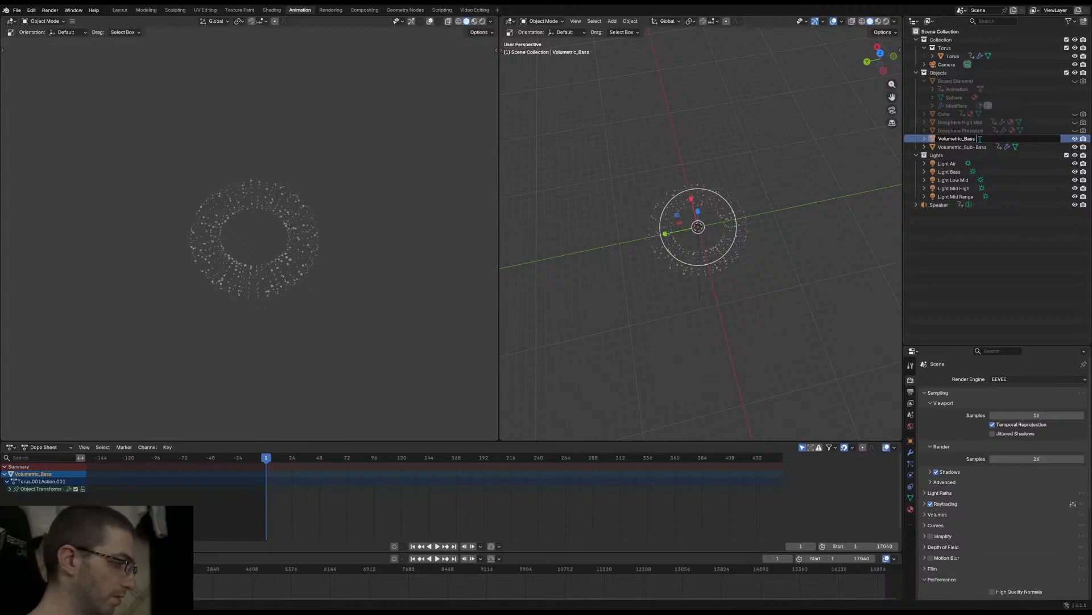
pyautogui.write('20-60')
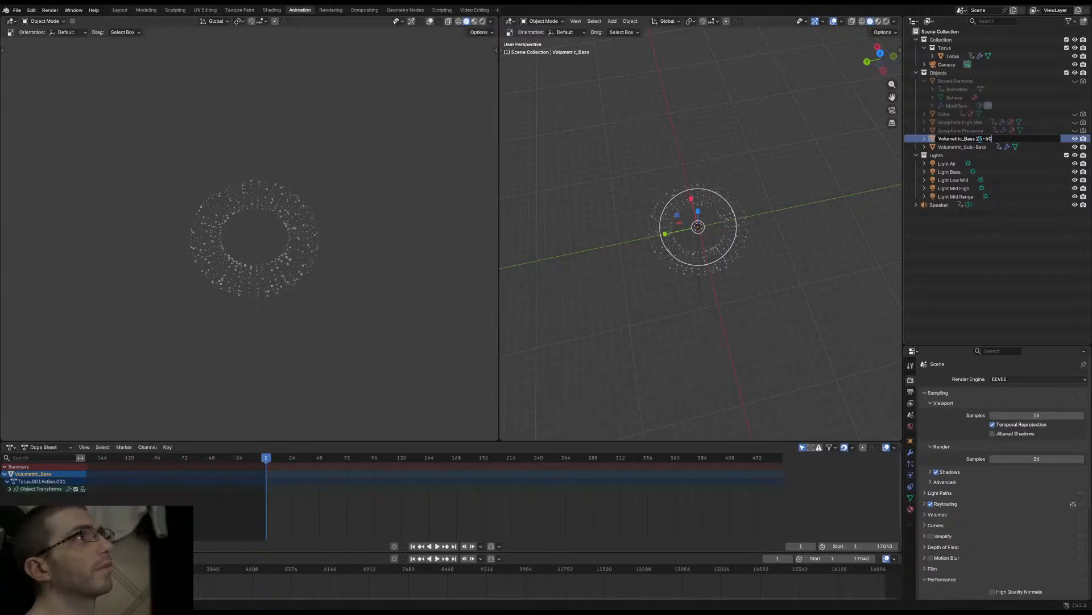
pyautogui.write('hz')
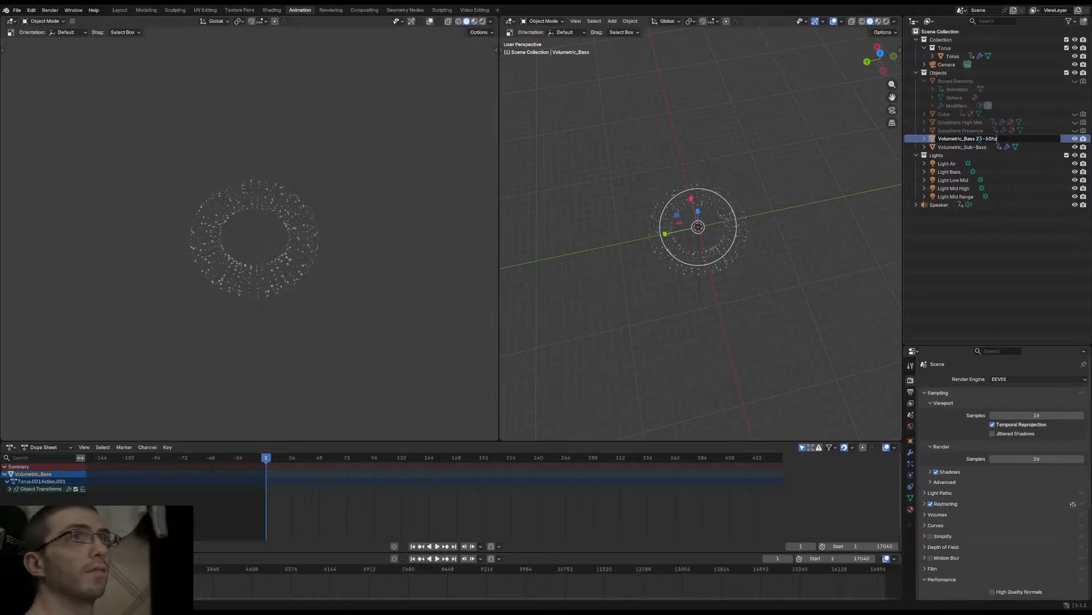
pyautogui.press('Return')
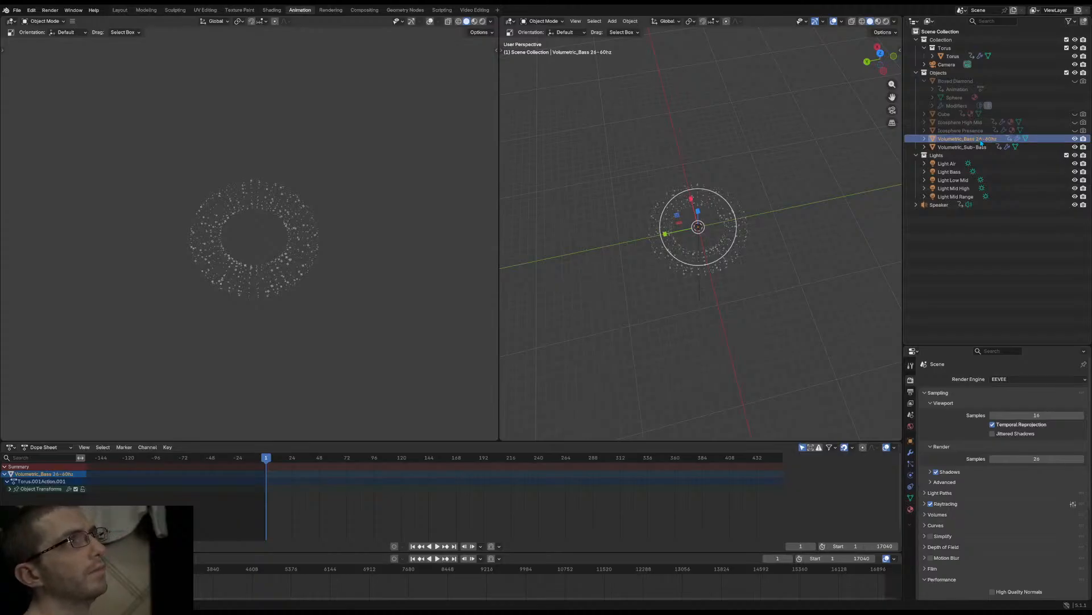
# Rename the Volumetric_Sub-Bass object as Volumetric_Sub-Bass 20-60hz in the Outliner
pyautogui.click(980, 147)
pyautogui.doubleClick(985, 147)
pyautogui.click(989, 147)
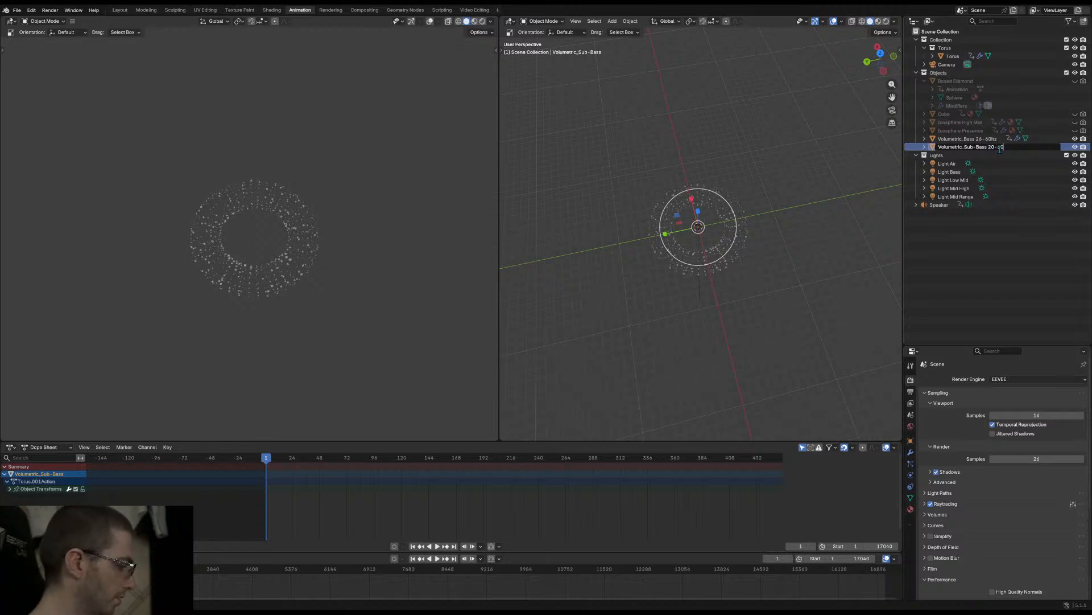
pyautogui.press('Return')
# Correct the frequency range in the bass object's name, renaming it Volumetric_Bass 60-250hz
pyautogui.click(979, 139)
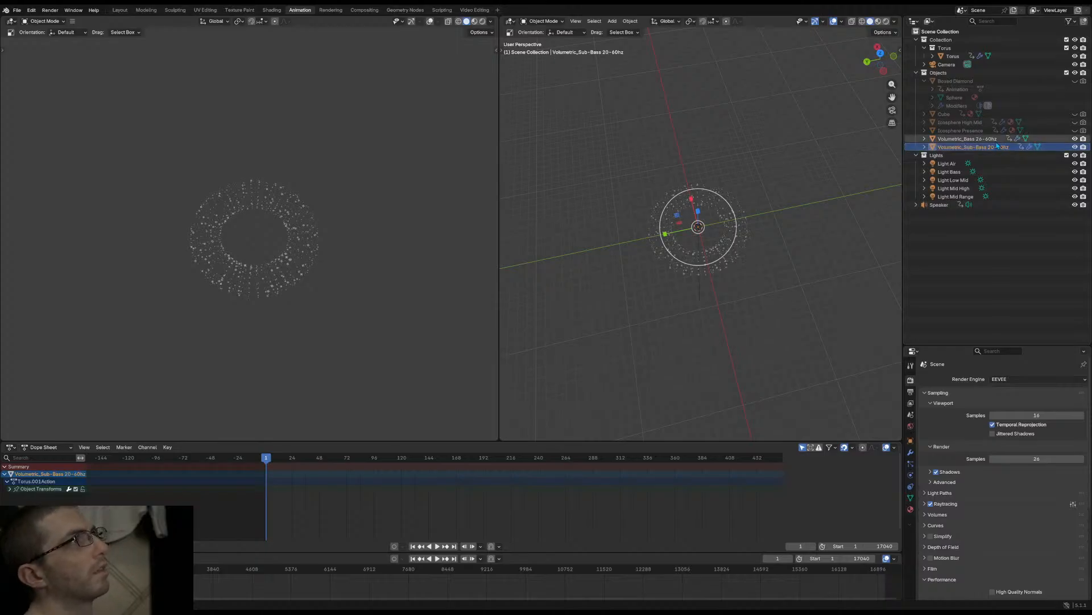
pyautogui.doubleClick(981, 139)
pyautogui.click(983, 139)
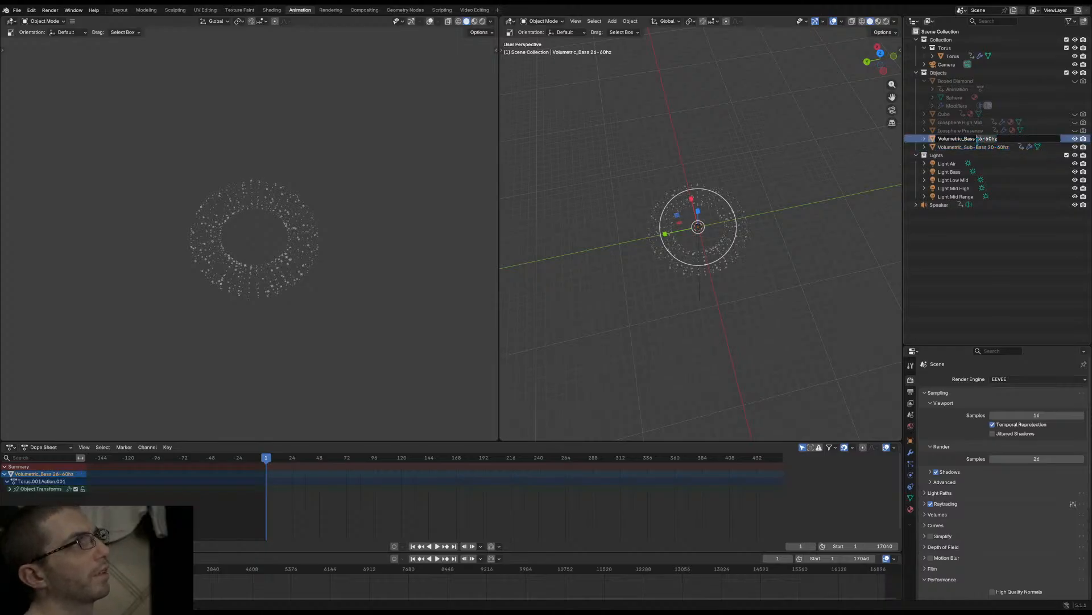
pyautogui.write('60-25')
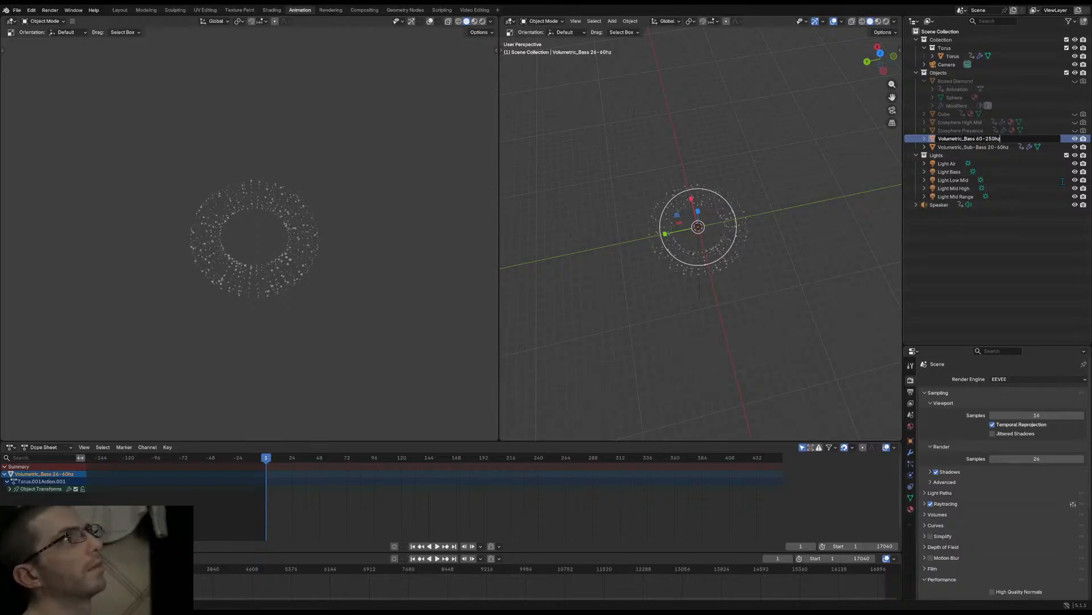
pyautogui.press('Return')
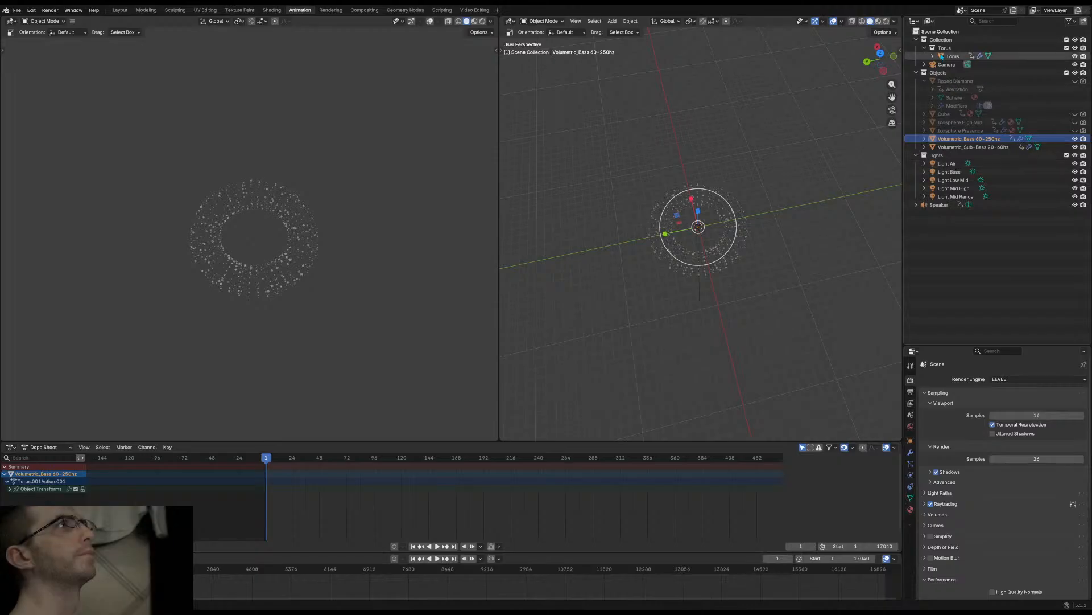
pyautogui.click(946, 56)
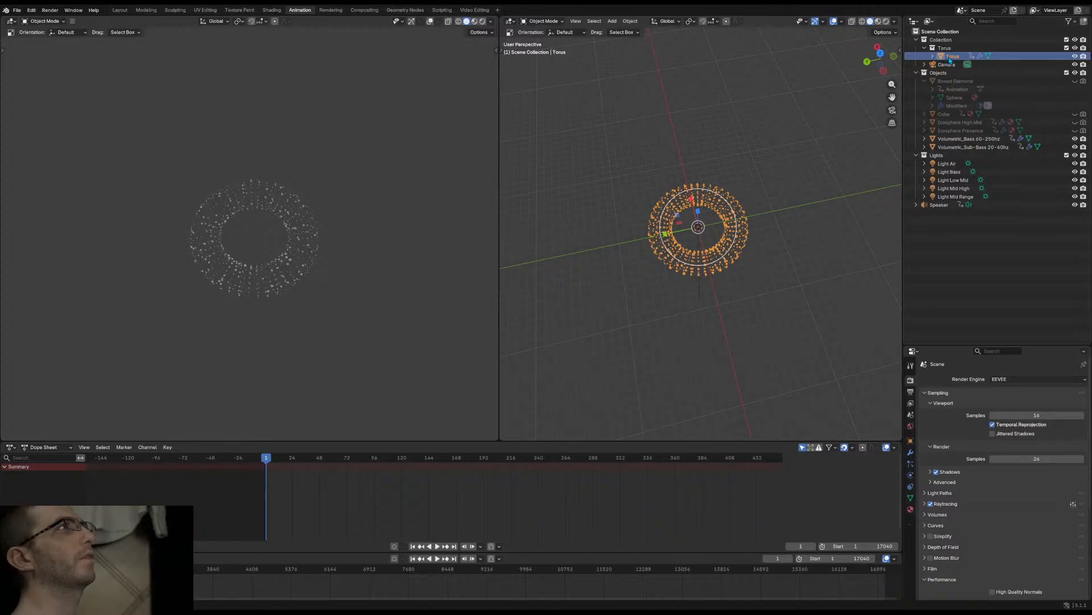
pyautogui.doubleClick(952, 58)
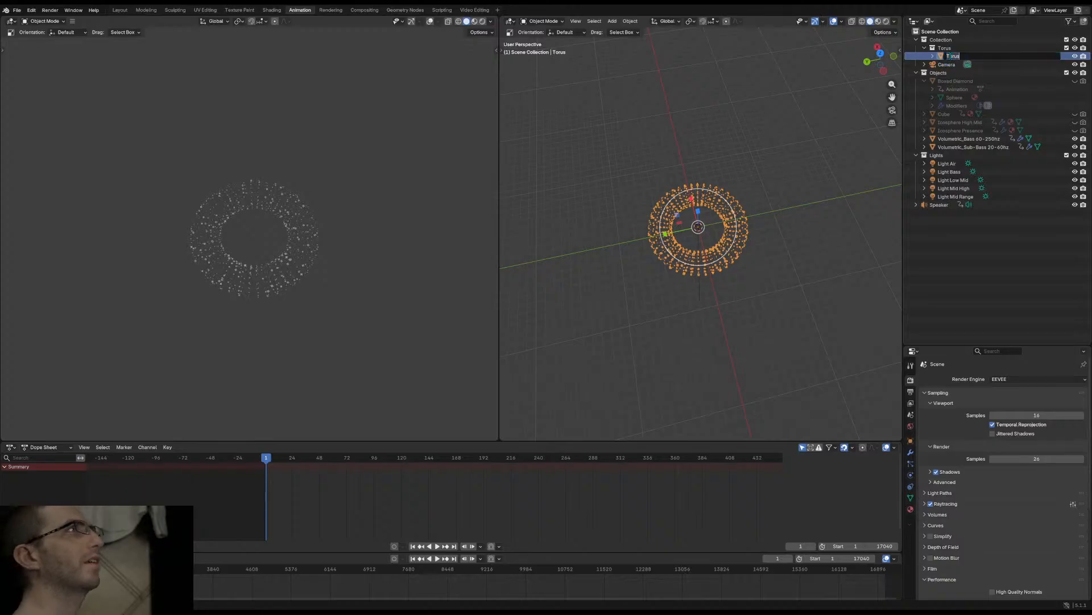
pyautogui.press('Return')
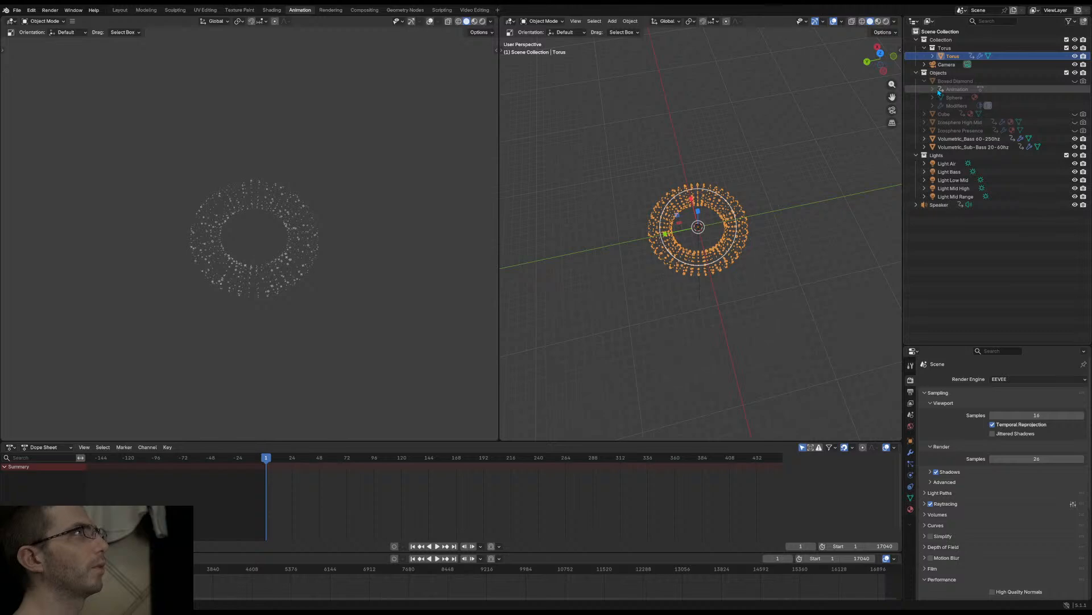
pyautogui.keyDown('ctrl'); pyautogui.click(958, 58); pyautogui.keyUp('ctrl')
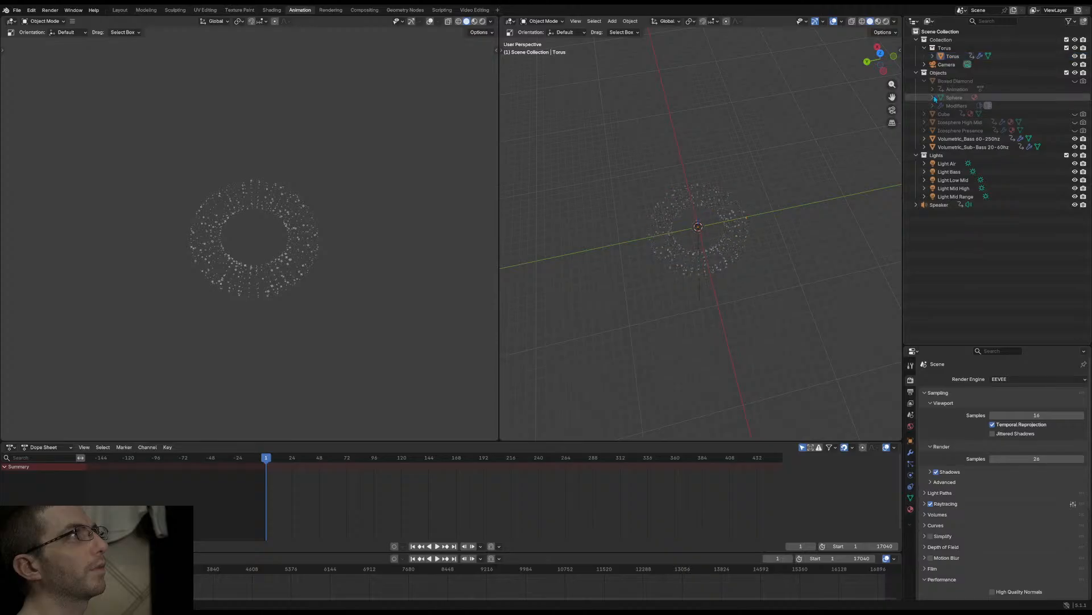
# Select the Torus object and display its transform properties in the viewport
pyautogui.click(960, 61)
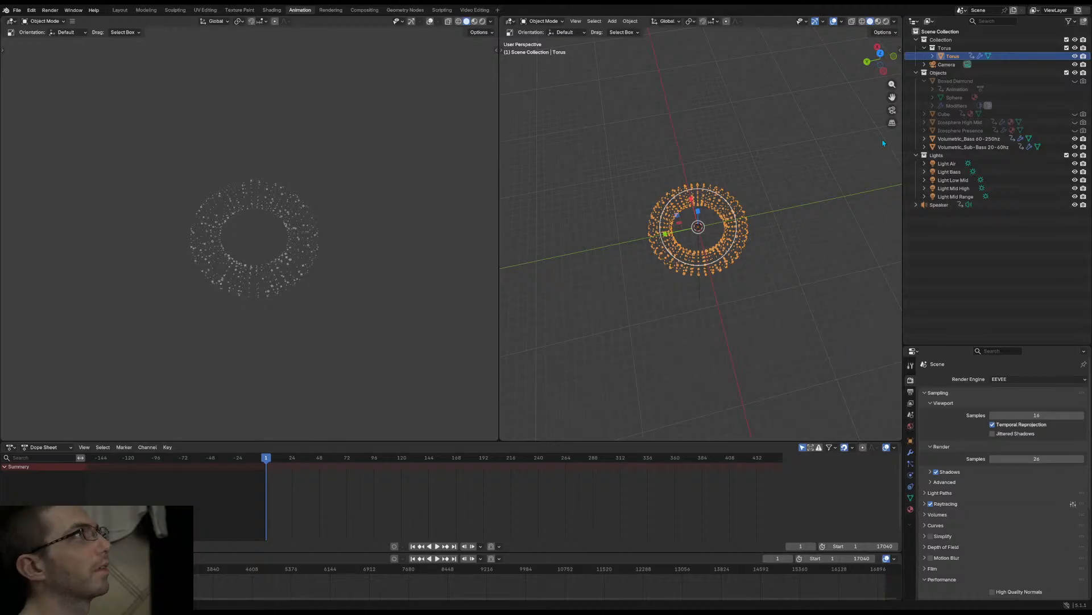
pyautogui.press('n')
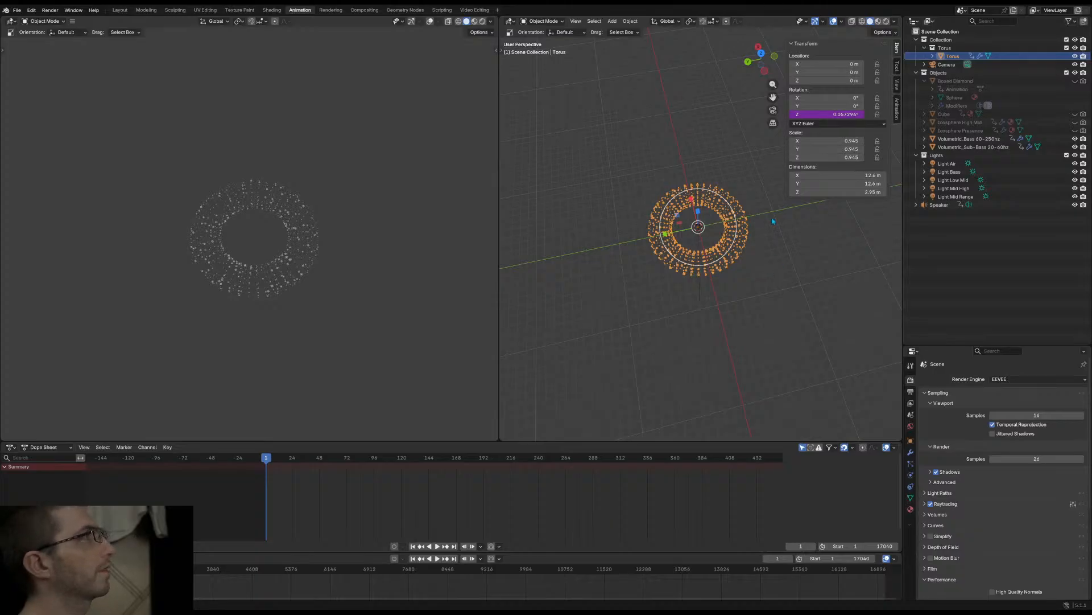
pyautogui.rightClick(618, 190)
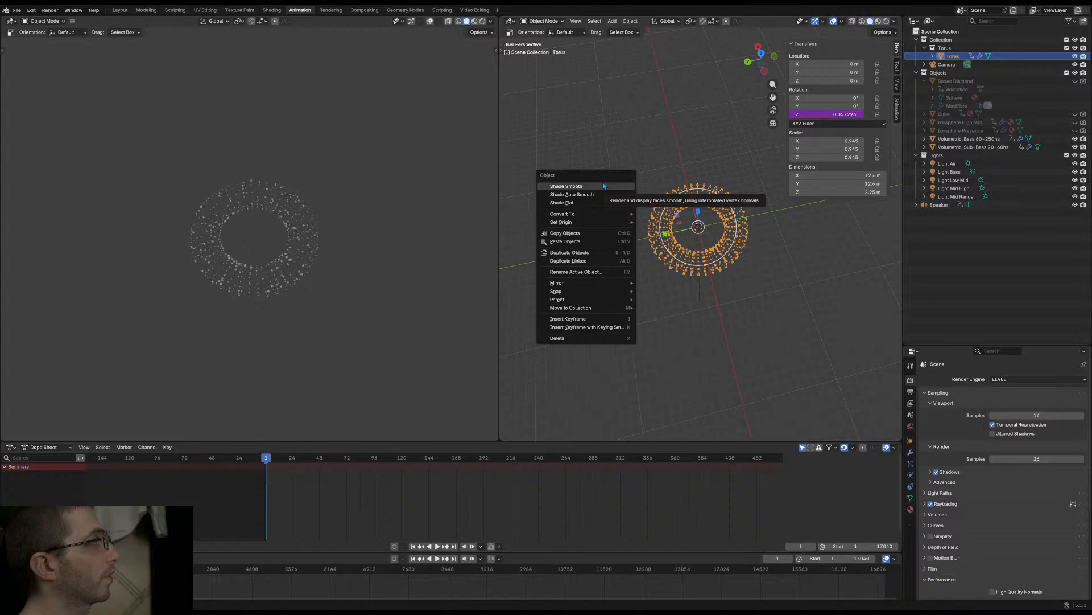
pyautogui.moveTo(598, 215)
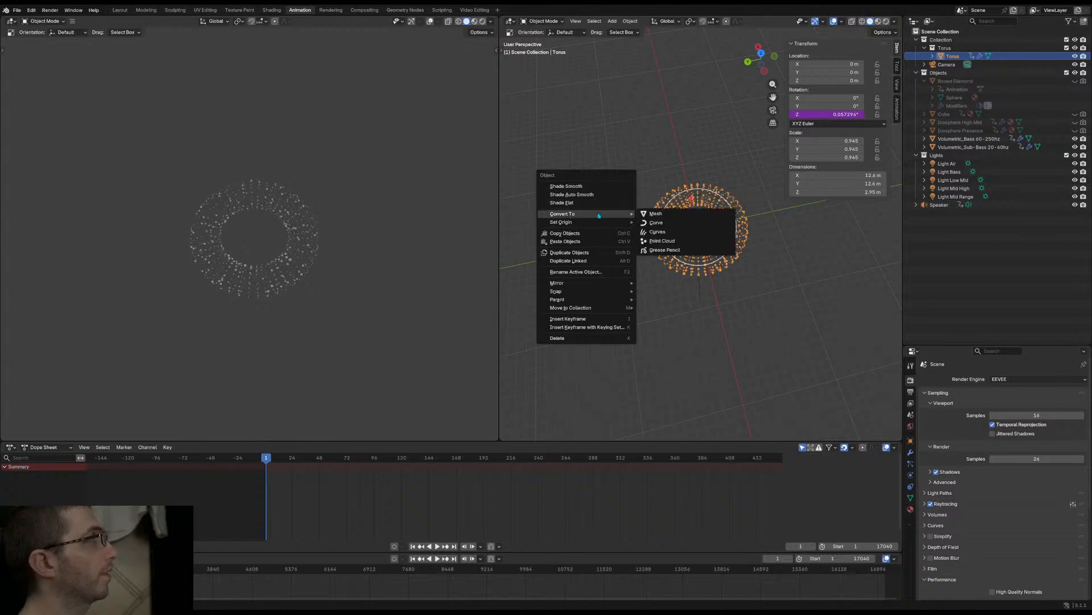
pyautogui.moveTo(603, 307)
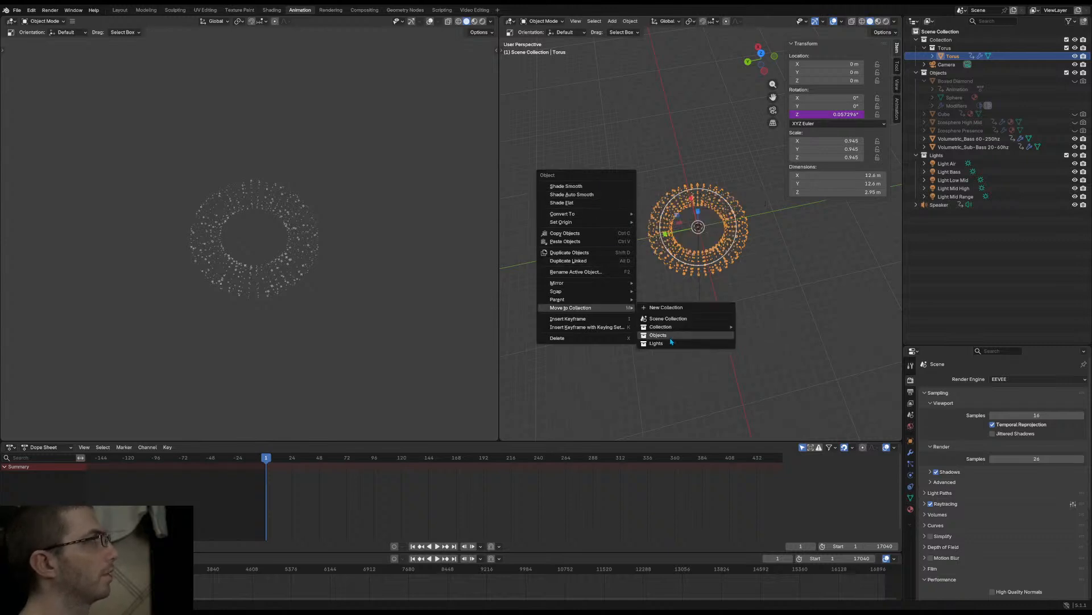
pyautogui.press('Escape')
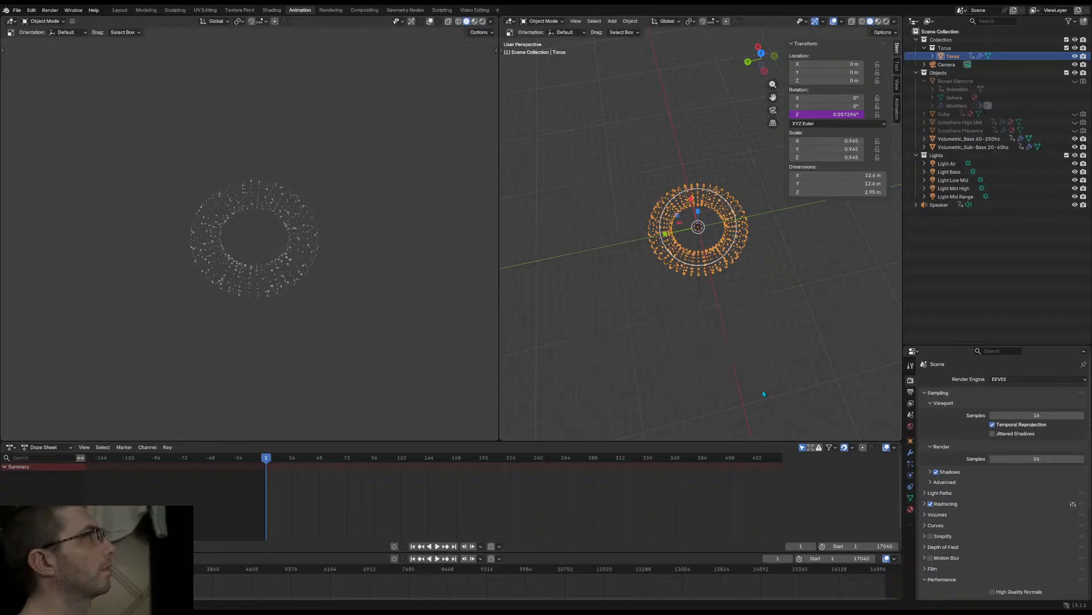
pyautogui.hotkey('shift', 's')
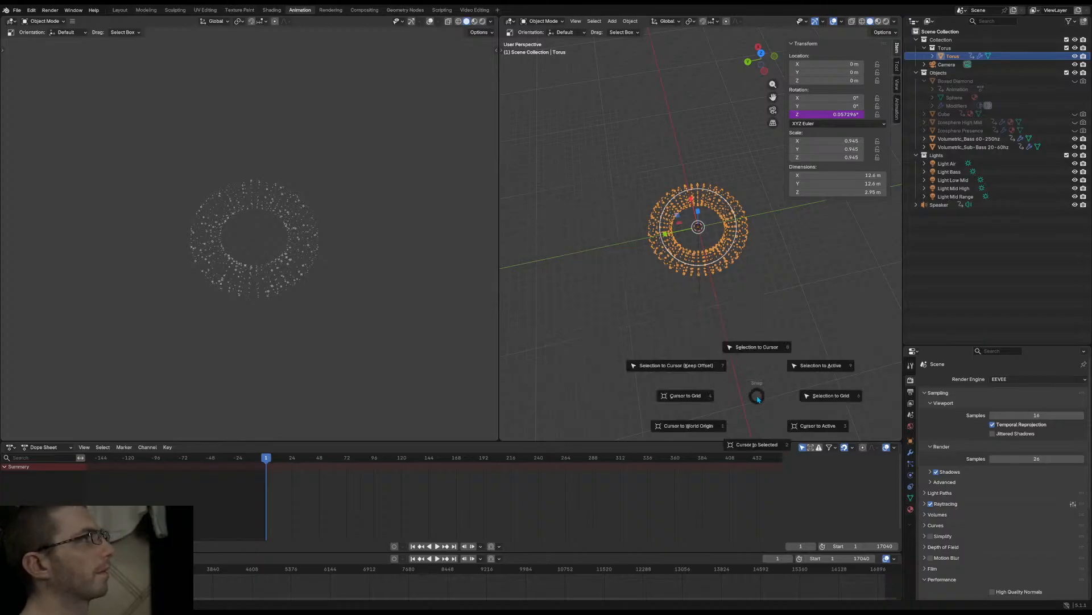
pyautogui.press('Escape')
# Apply the Torus's scale and save the file
pyautogui.hotkey('ctrl', 'a')
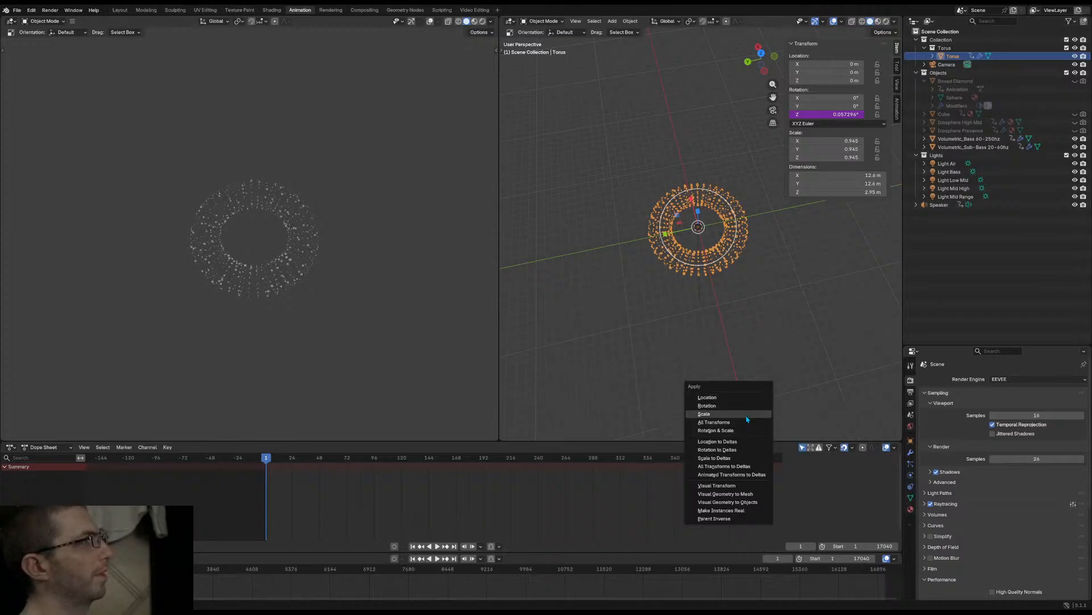
pyautogui.click(747, 414)
pyautogui.click(740, 320)
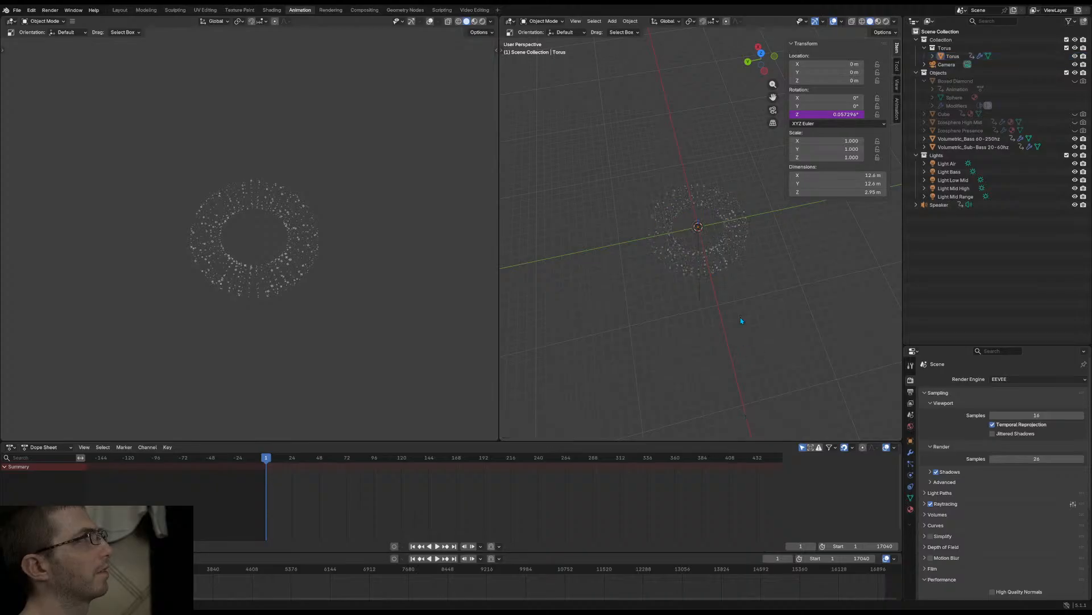
pyautogui.click(710, 256)
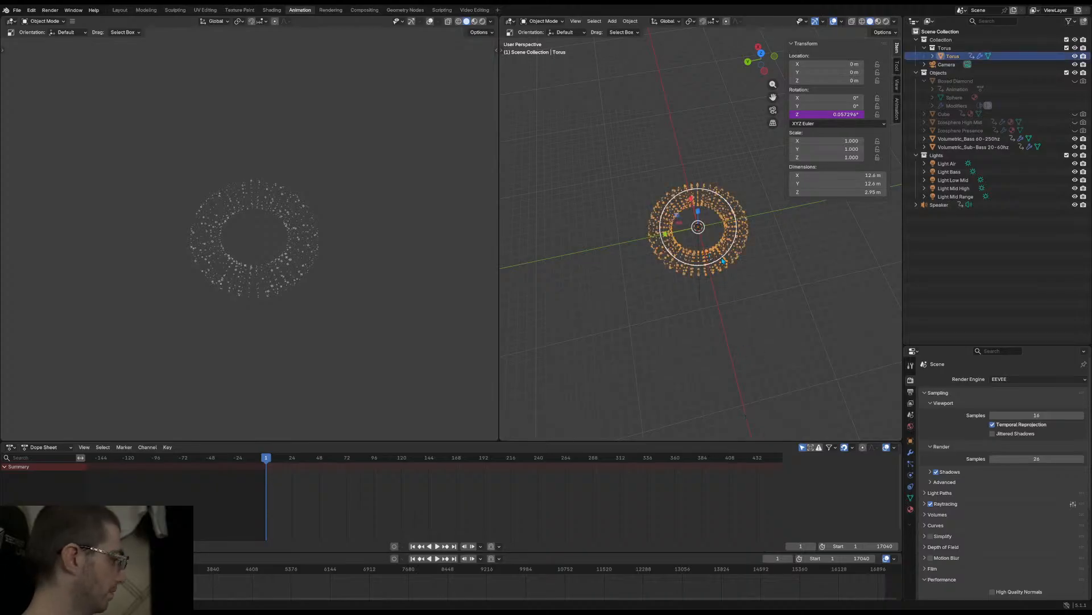
pyautogui.hotkey('ctrl', 's')
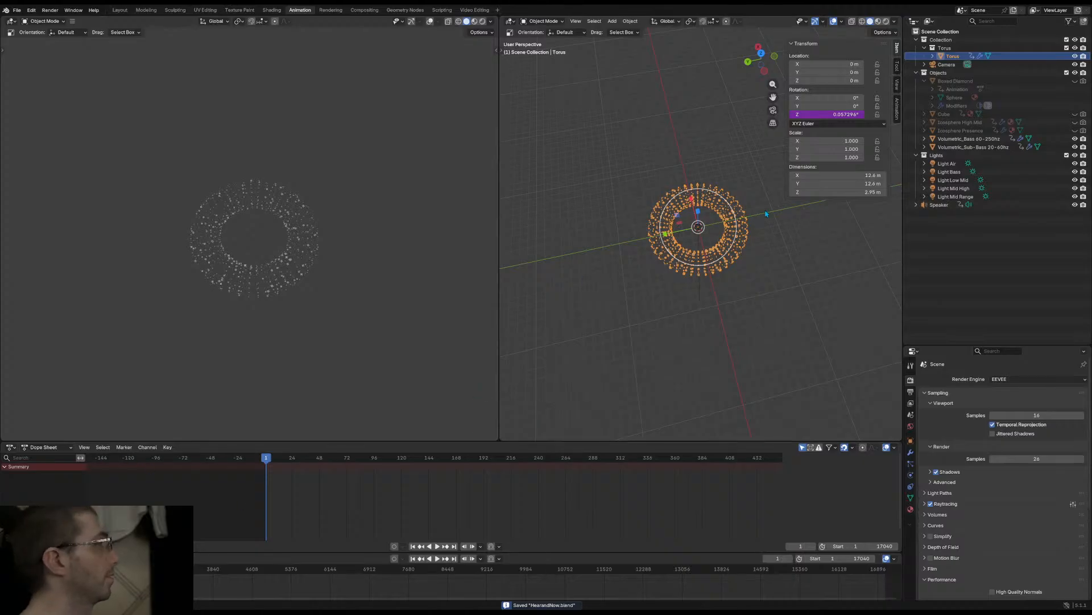
# Keyframe the Torus's X, Y and Z scale at frame 1 in its object properties
pyautogui.click(910, 441)
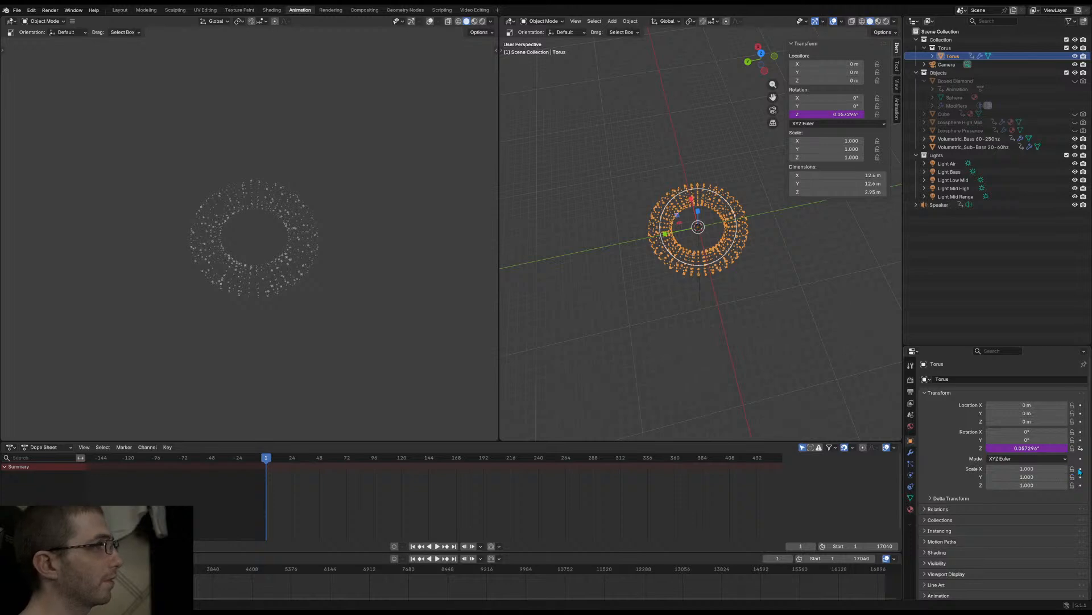
pyautogui.click(1080, 485)
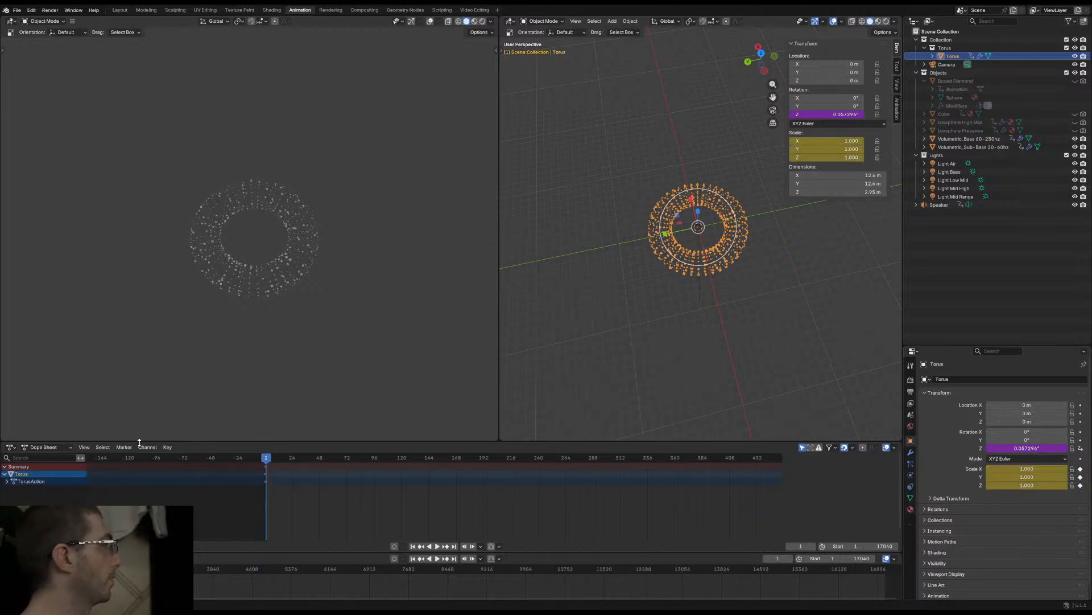
# Examine the keyframe, channel and action commands offered in the Dope Sheet and the Action Editor for a sound-baking option
pyautogui.click(168, 447)
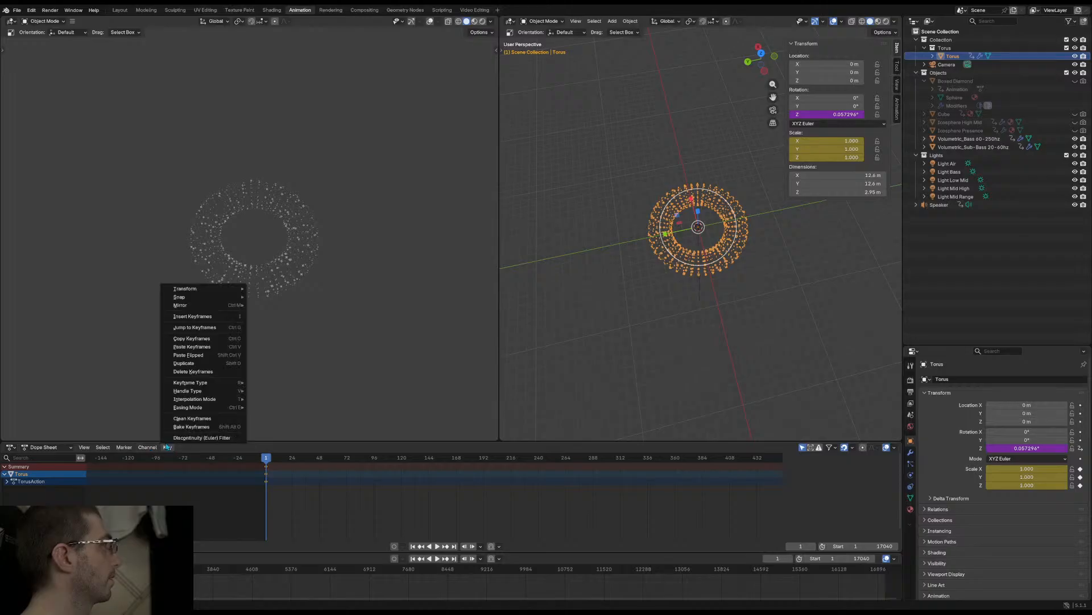
pyautogui.moveTo(181, 387)
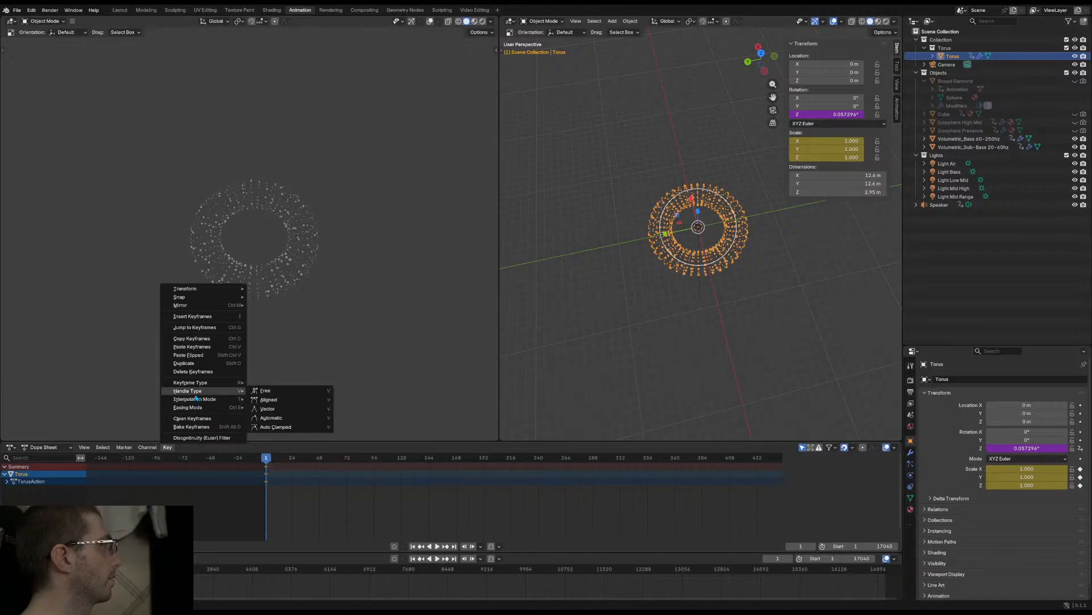
pyautogui.click(147, 447)
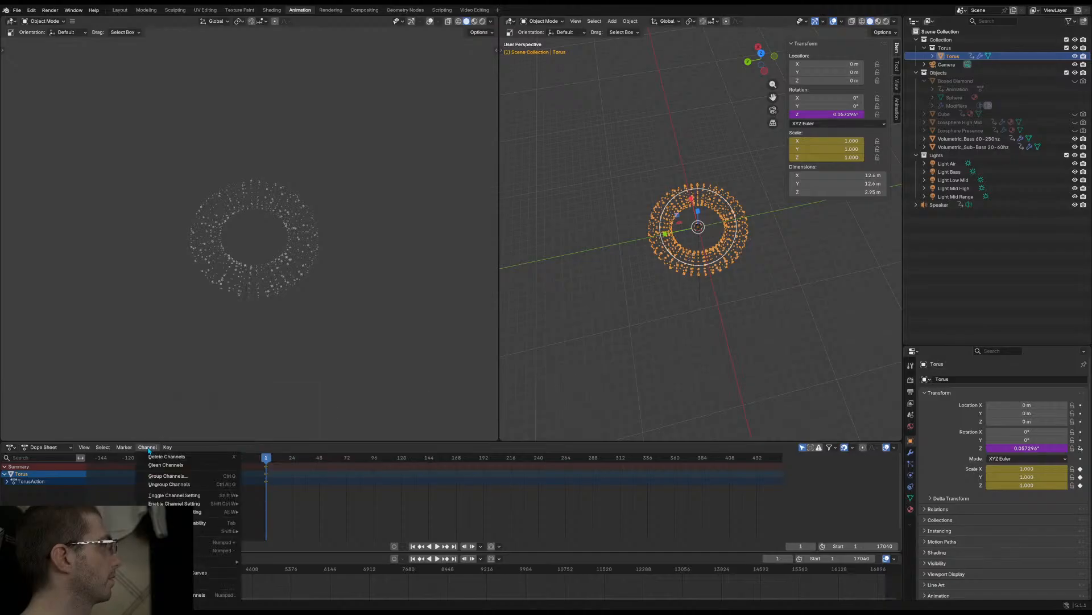
pyautogui.moveTo(216, 531)
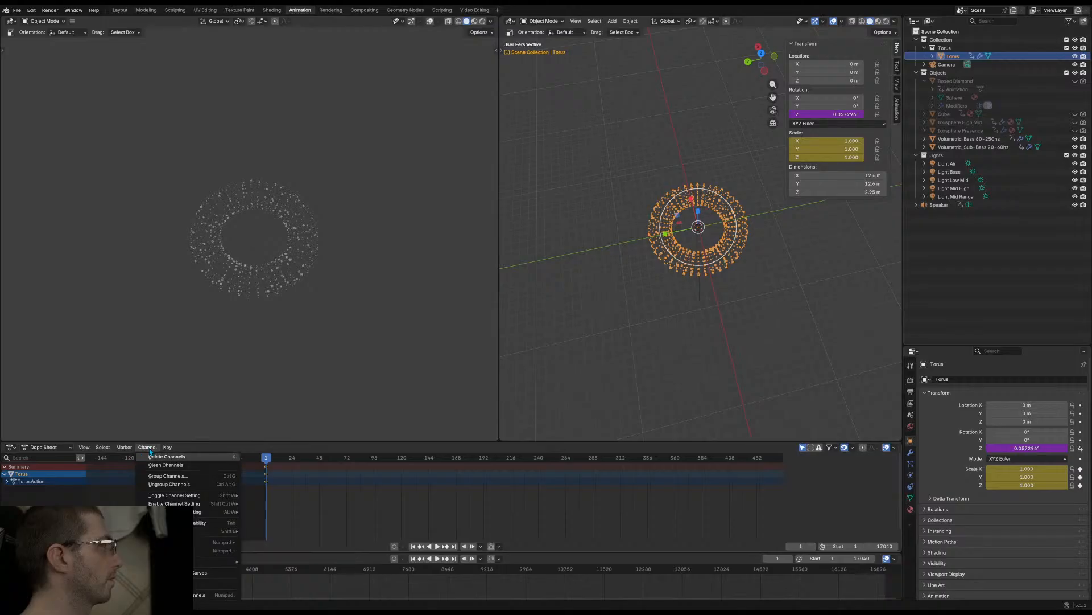
pyautogui.click(167, 447)
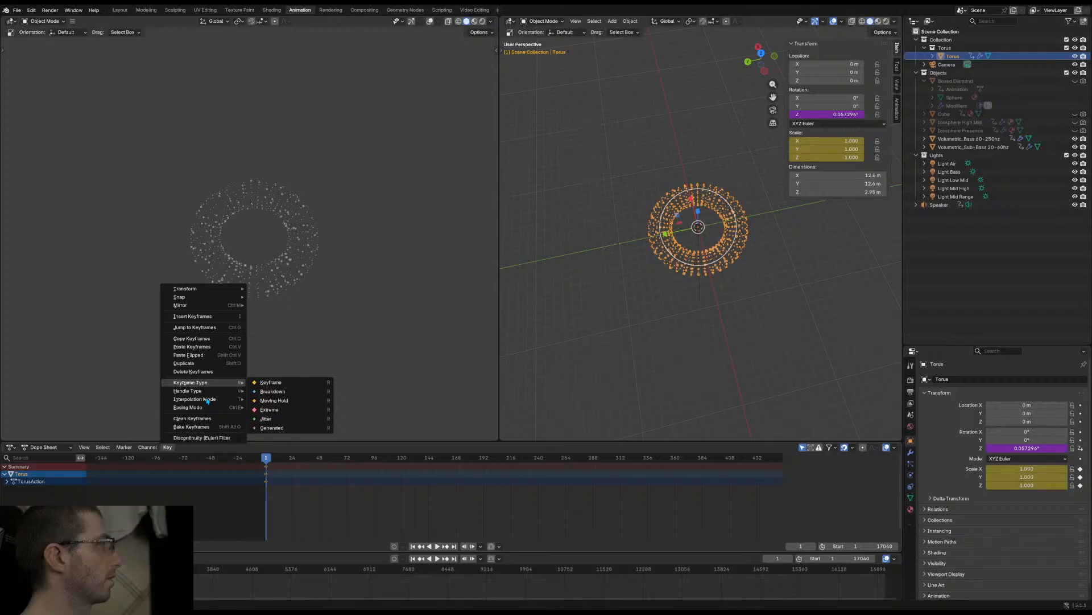
pyautogui.moveTo(207, 401)
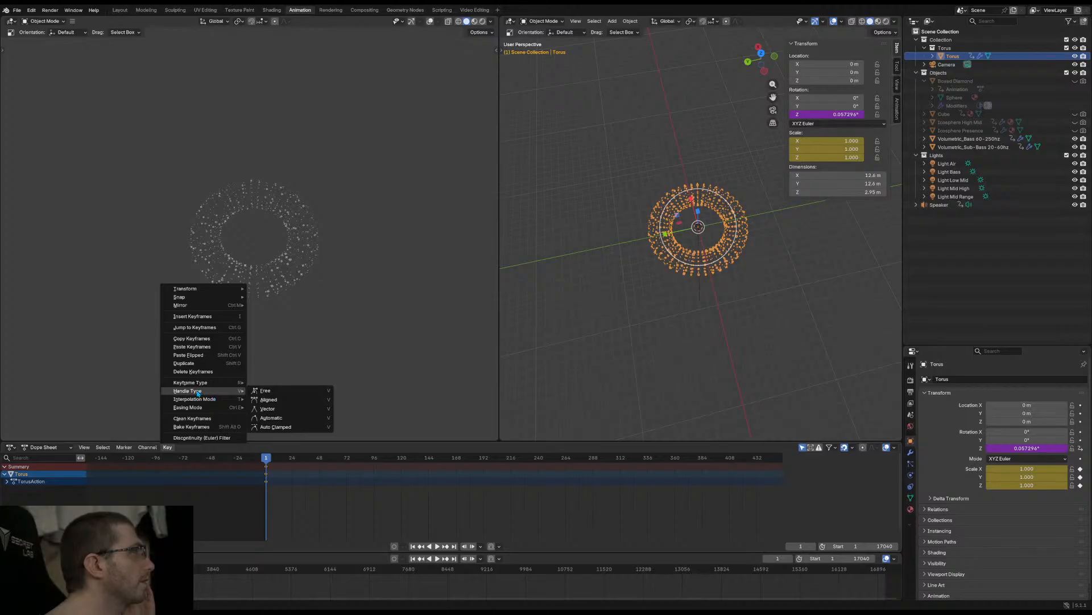
pyautogui.click(146, 448)
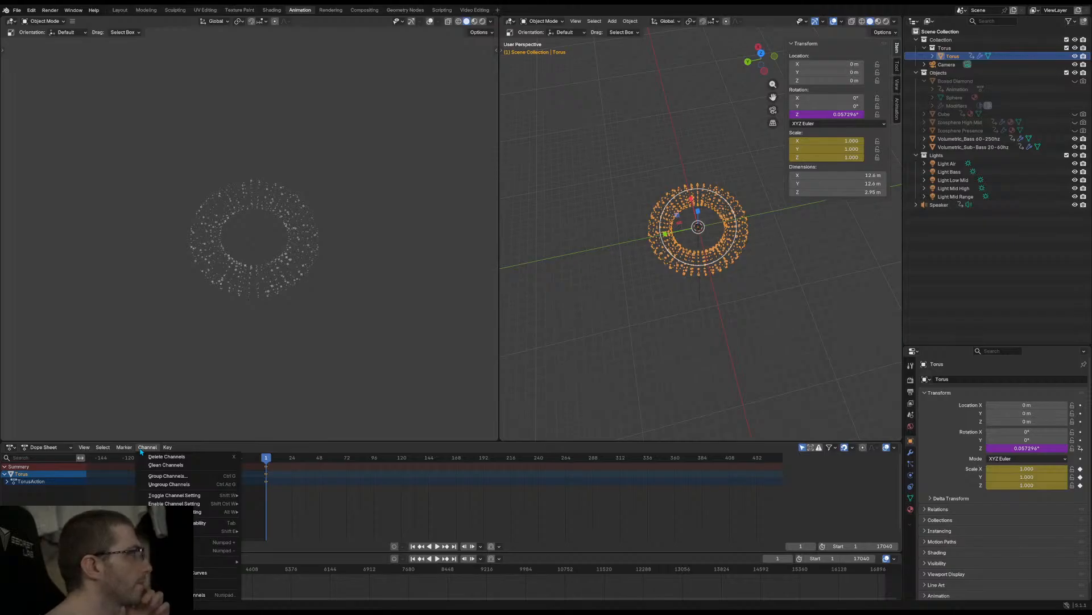
pyautogui.click(46, 447)
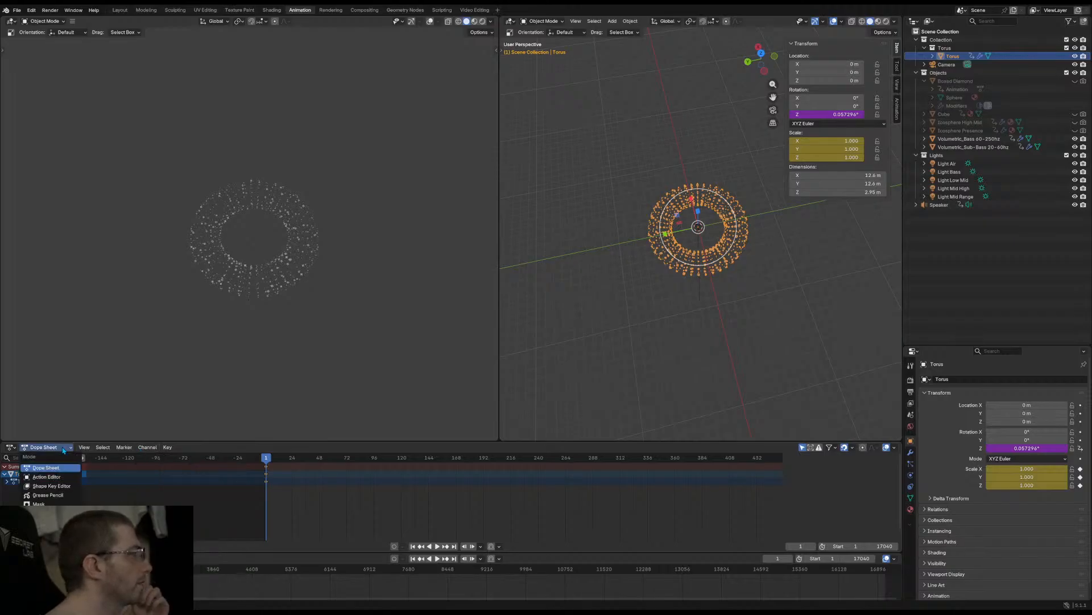
pyautogui.click(61, 478)
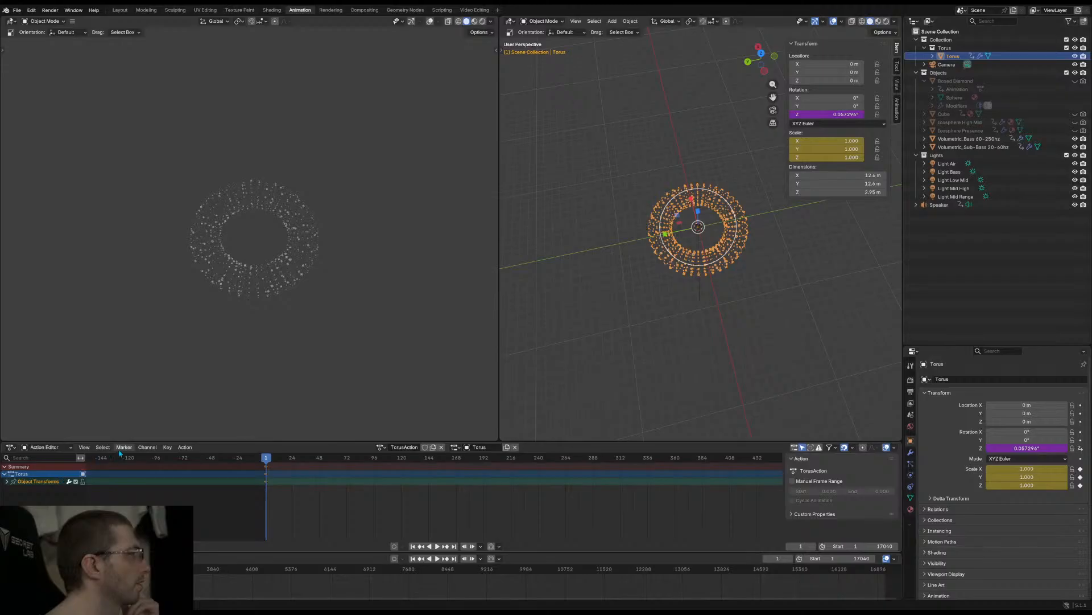
pyautogui.click(167, 447)
pyautogui.moveTo(201, 393)
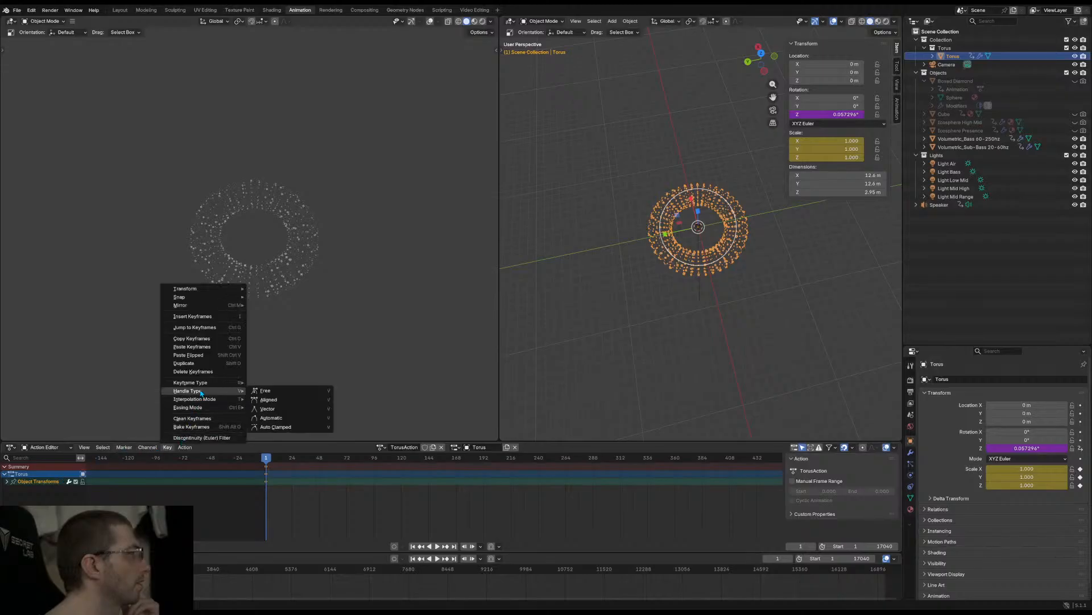
pyautogui.click(182, 448)
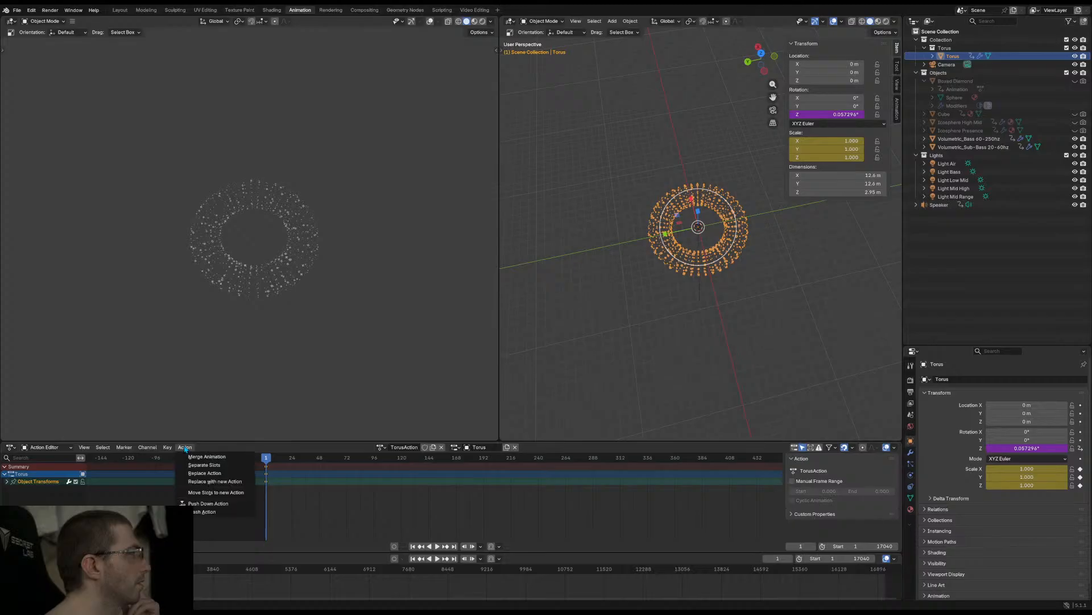
pyautogui.click(149, 448)
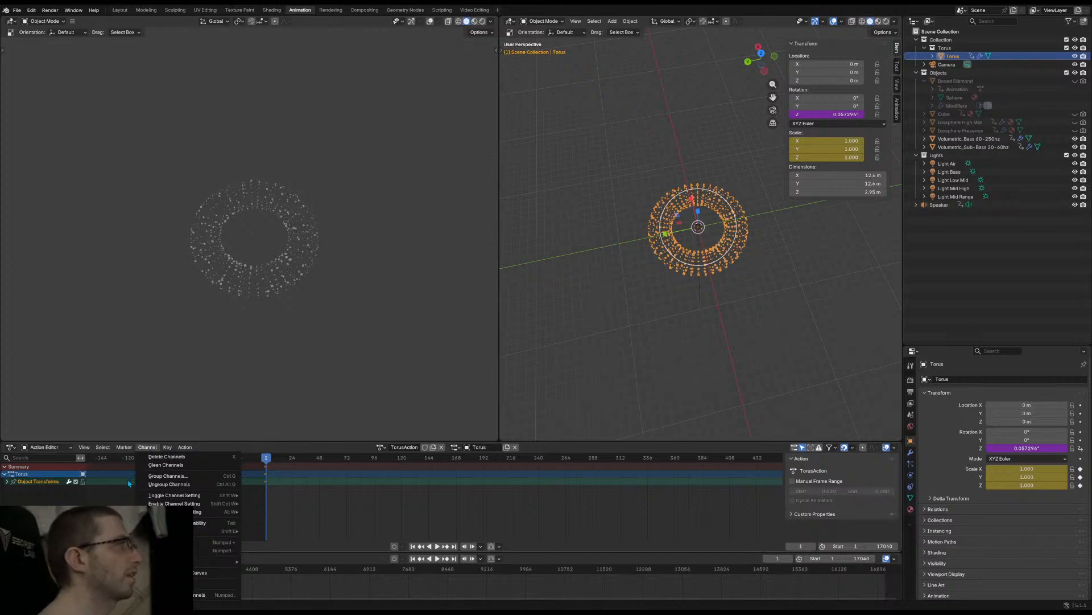
pyautogui.click(46, 447)
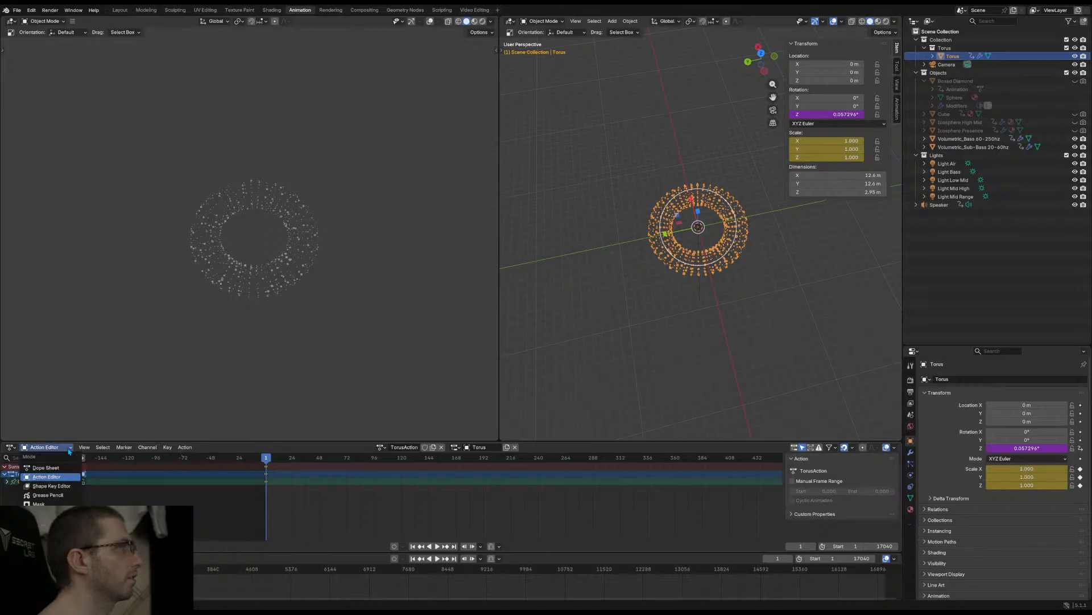
pyautogui.click(40, 456)
# Switch the Dope Sheet area to the Graph Editor and try converting the Torus's animation channels with Samples to Keys
pyautogui.click(11, 449)
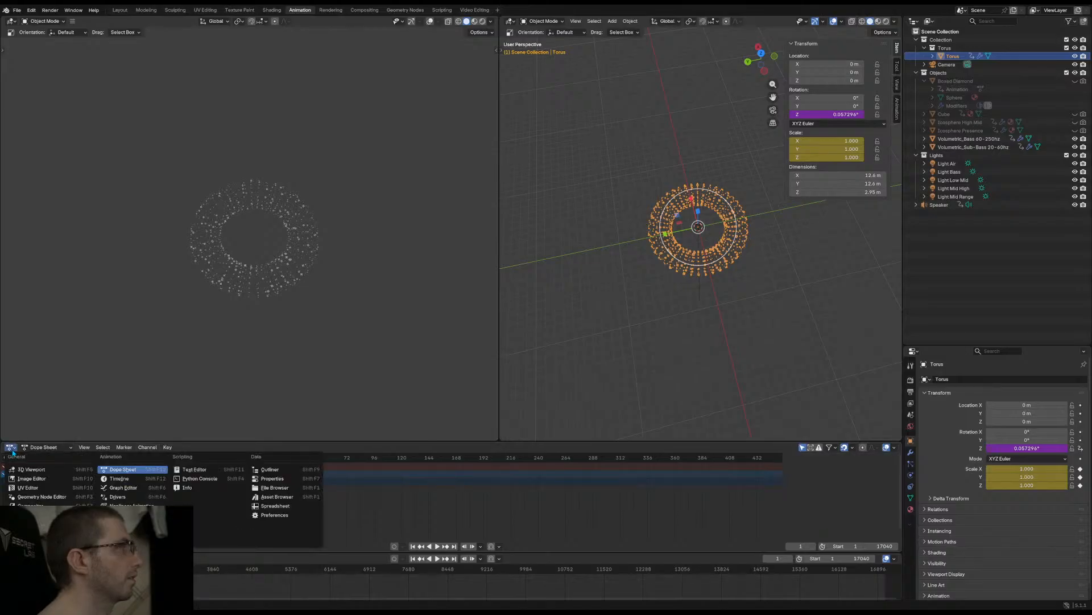
pyautogui.click(126, 491)
pyautogui.click(111, 446)
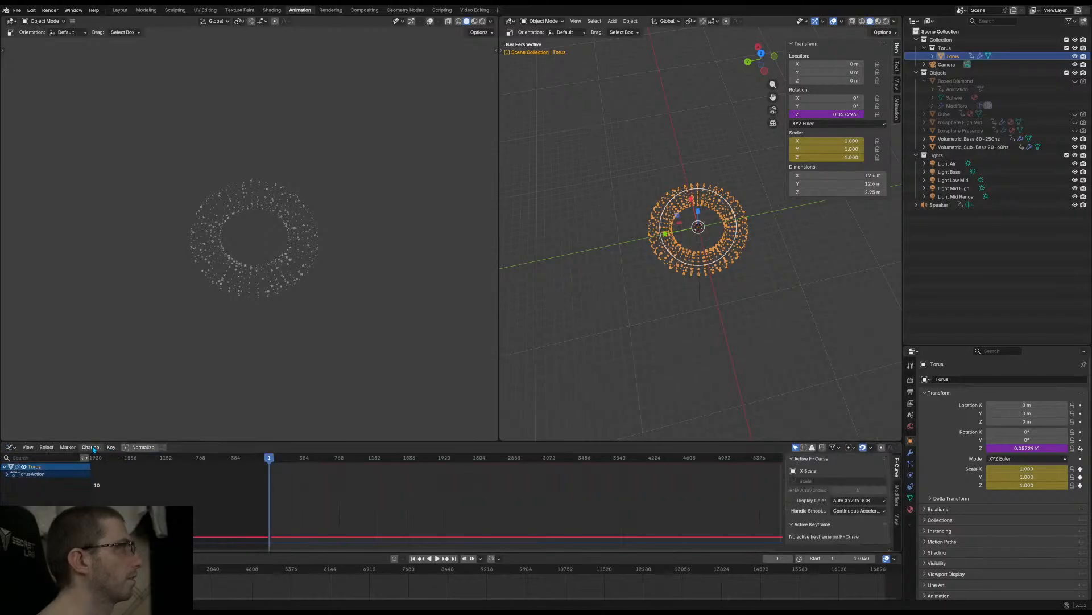
pyautogui.click(91, 447)
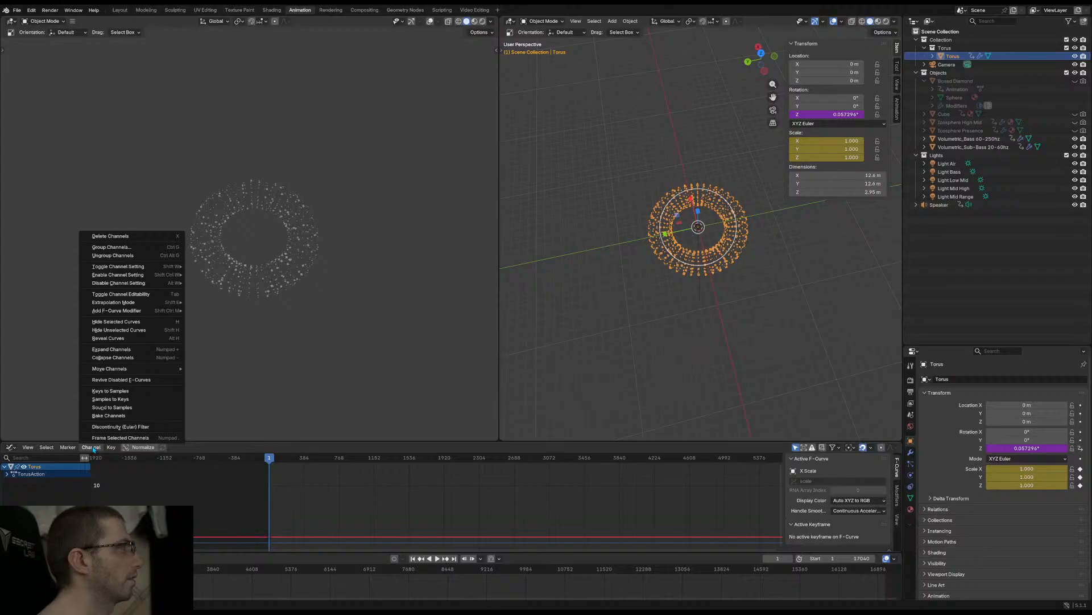
pyautogui.click(119, 401)
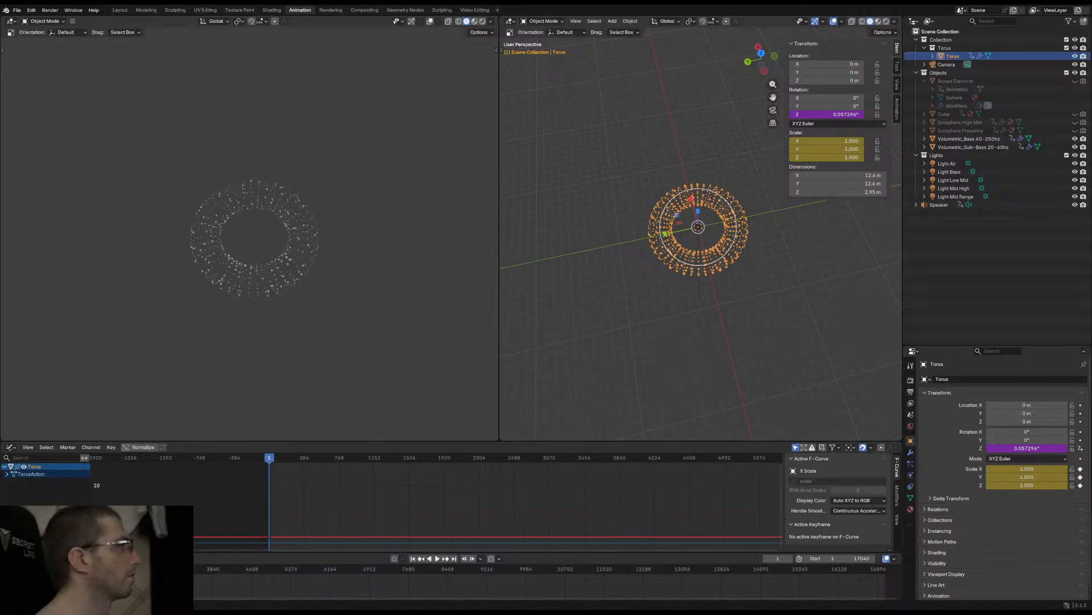
pyautogui.click(92, 447)
pyautogui.click(96, 449)
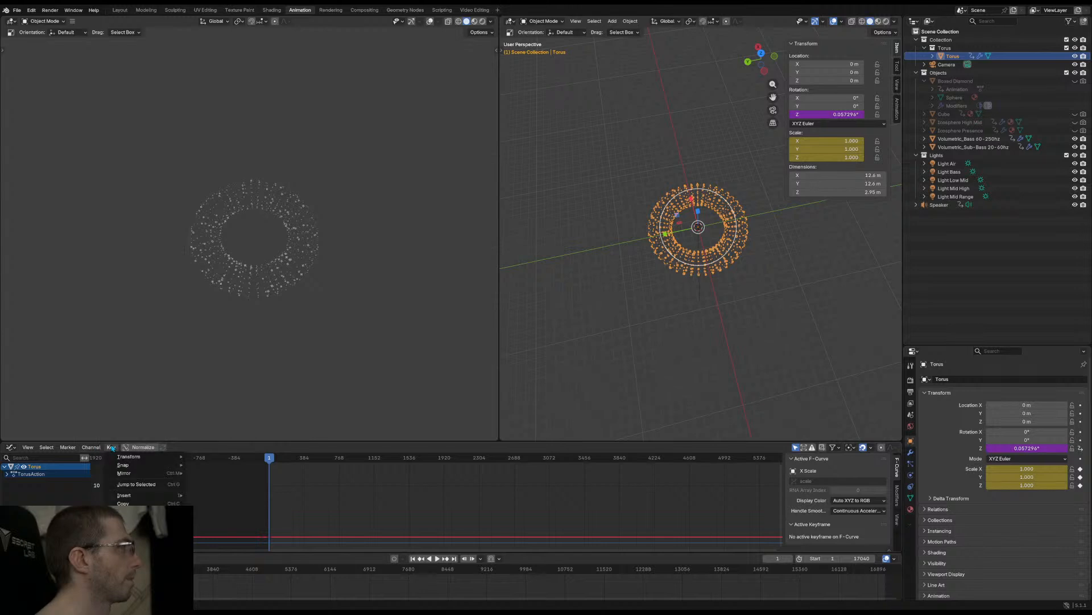
pyautogui.click(97, 450)
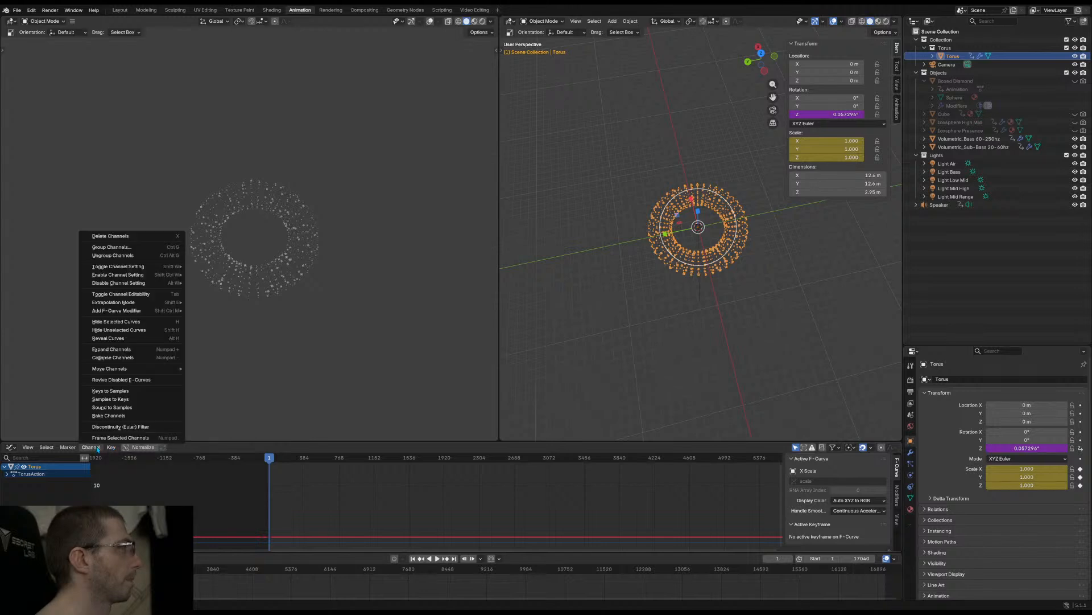
pyautogui.click(105, 400)
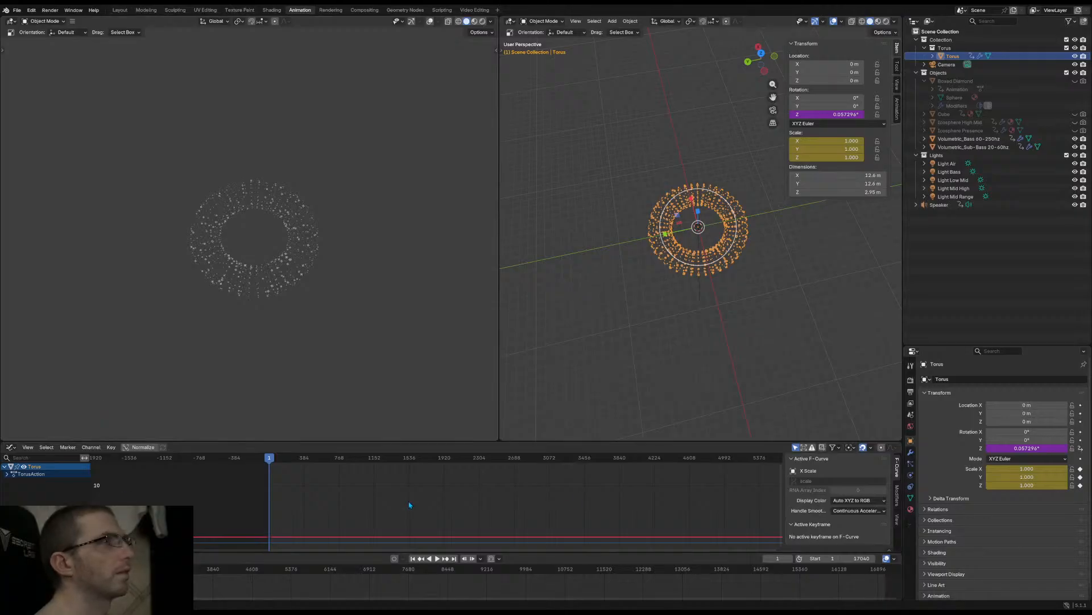
# Expand TorusAction to its X, Y and Z Scale curves and try Samples to Keys on them, framing all curves
pyautogui.click(6, 474)
pyautogui.click(9, 481)
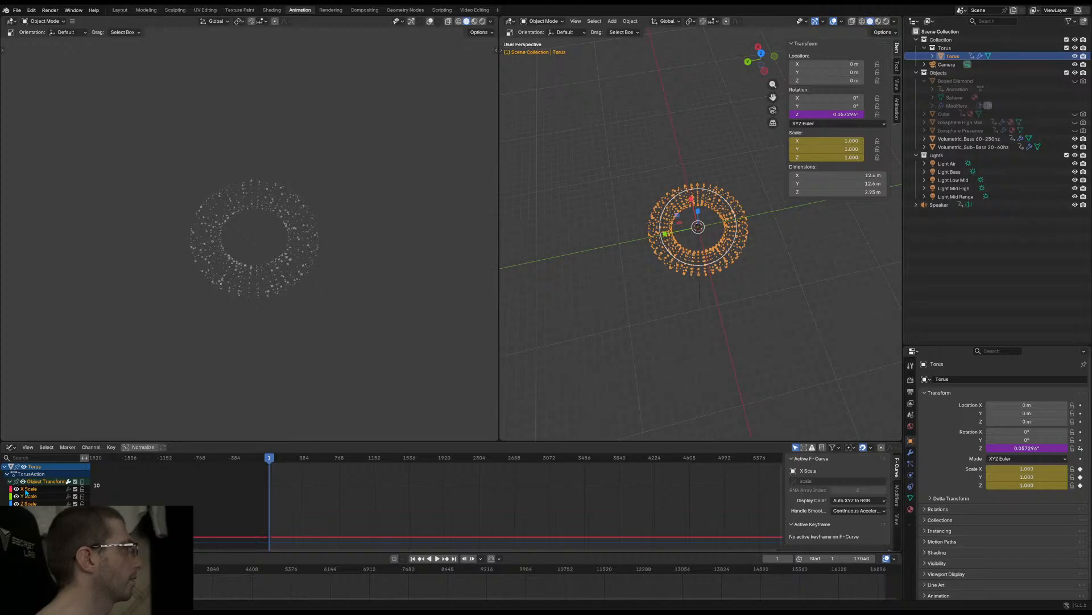
pyautogui.press('a')
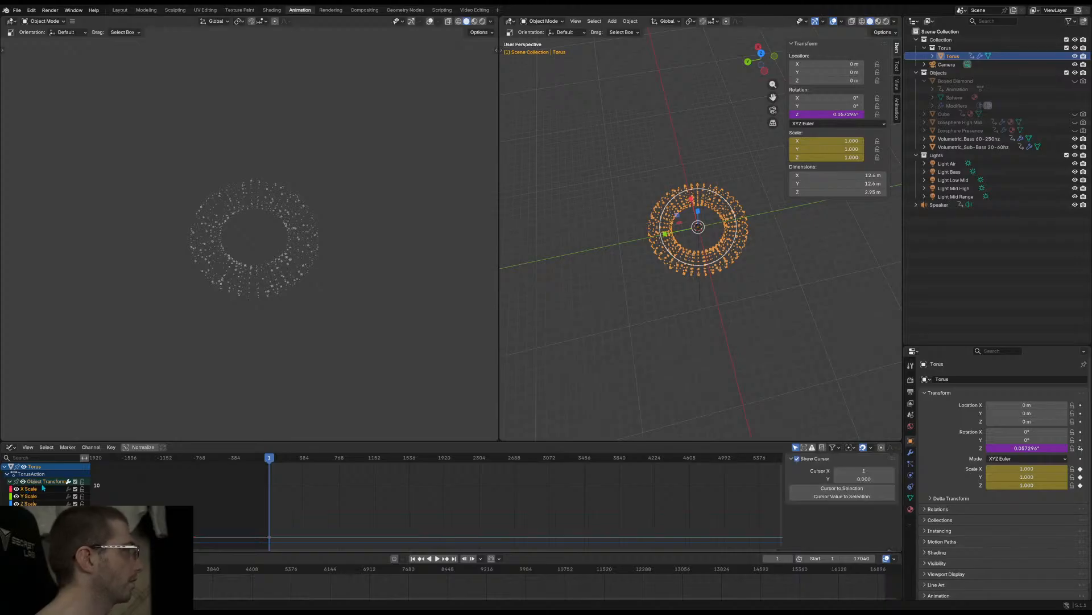
pyautogui.click(91, 446)
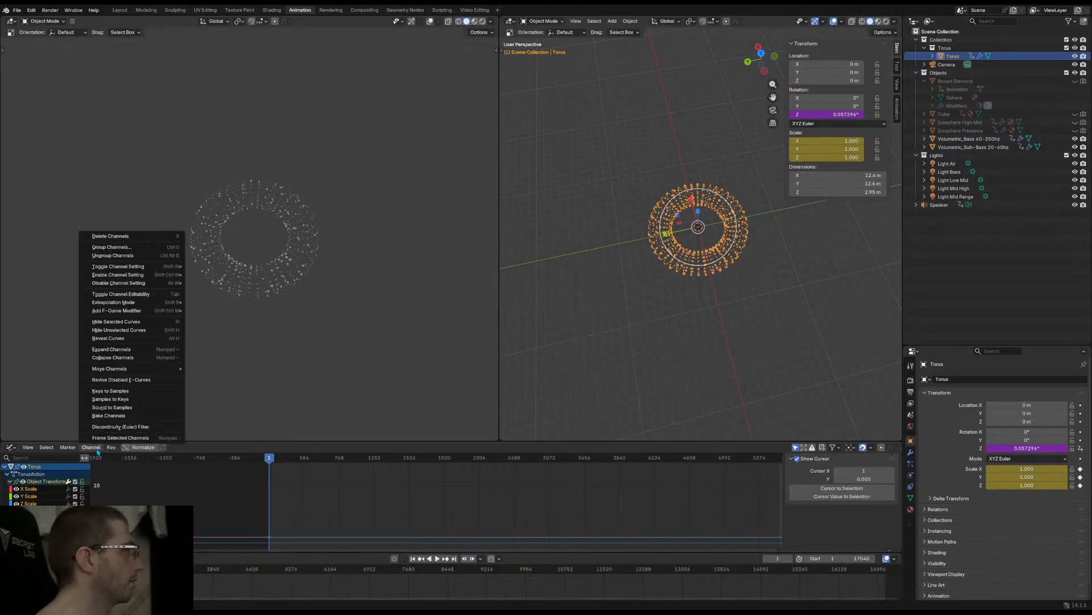
pyautogui.click(105, 403)
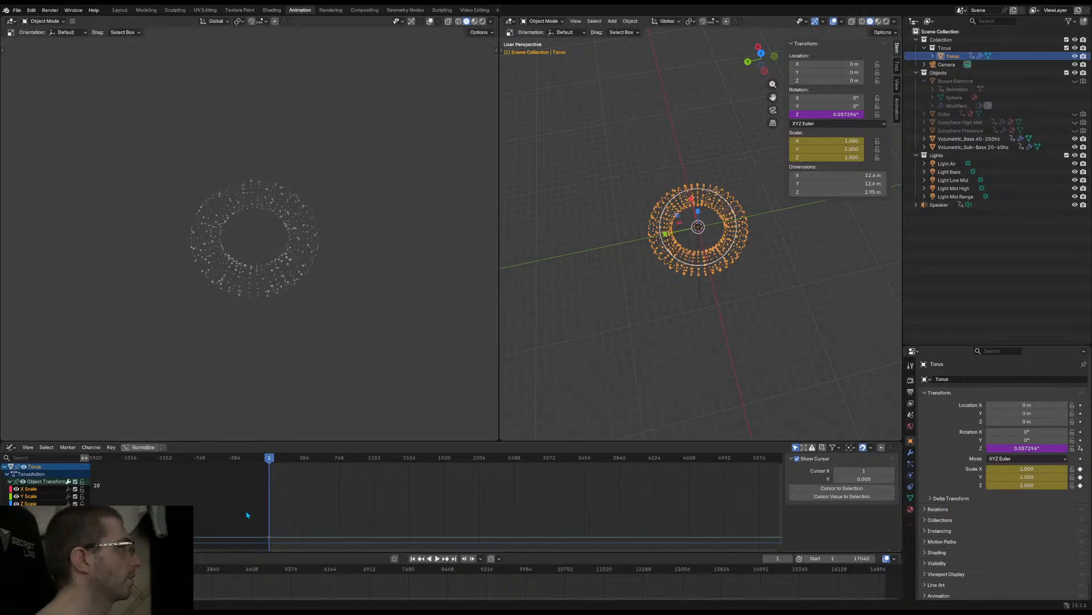
pyautogui.scroll(2, 256, 522)
pyautogui.keyDown('ctrl'); pyautogui.moveTo(275, 527); pyautogui.dragTo(300, 511, button='middle'); pyautogui.keyUp('ctrl')
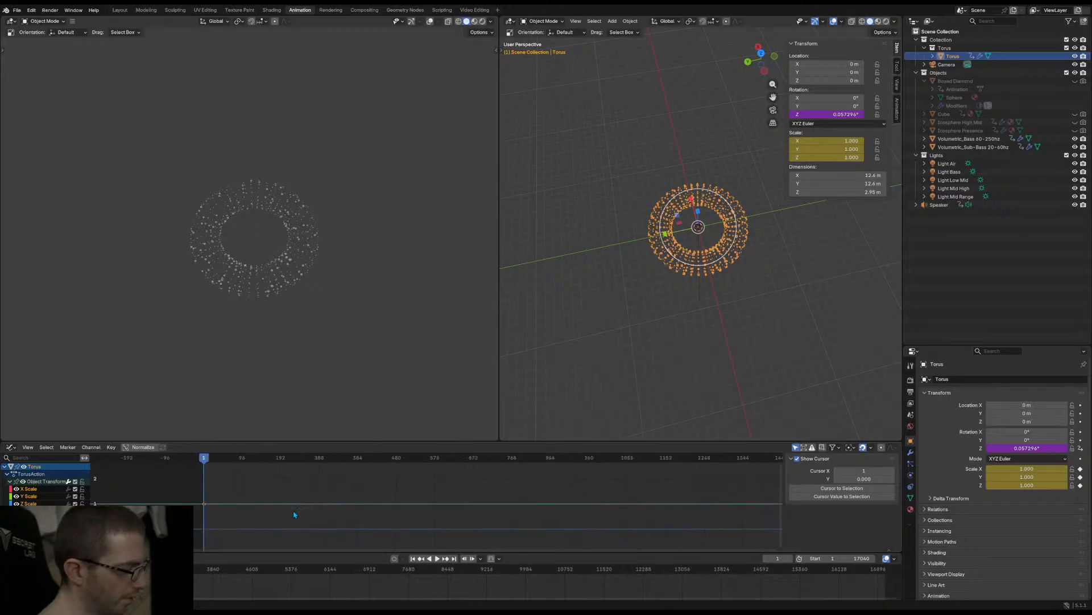
pyautogui.press('Home')
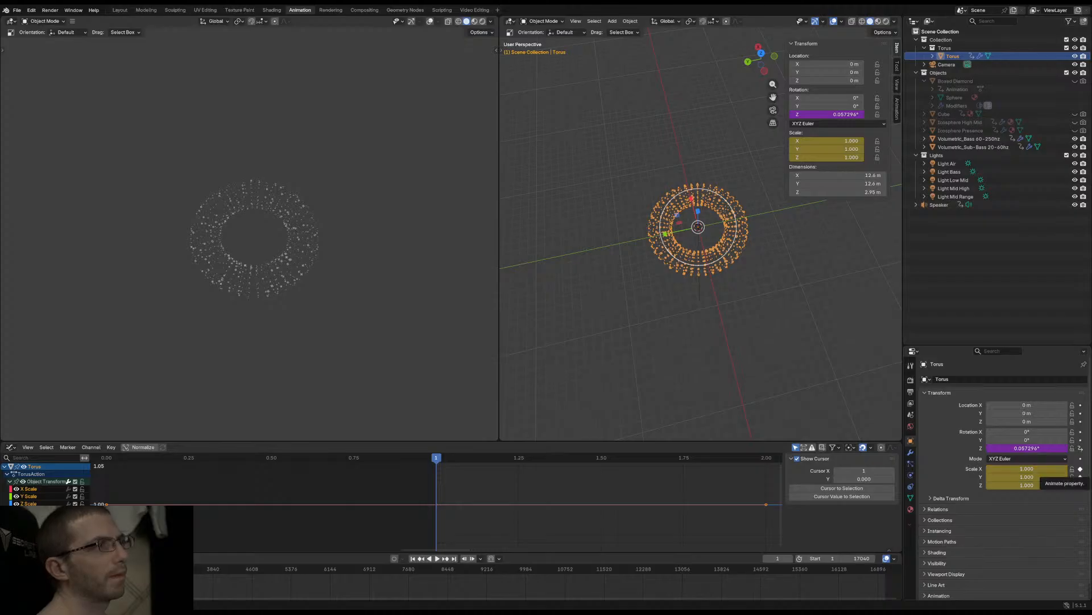
# Remove the Torus's scale keyframes and insert X, Y and Z scale keyframes again at frame 1
pyautogui.click(1081, 468)
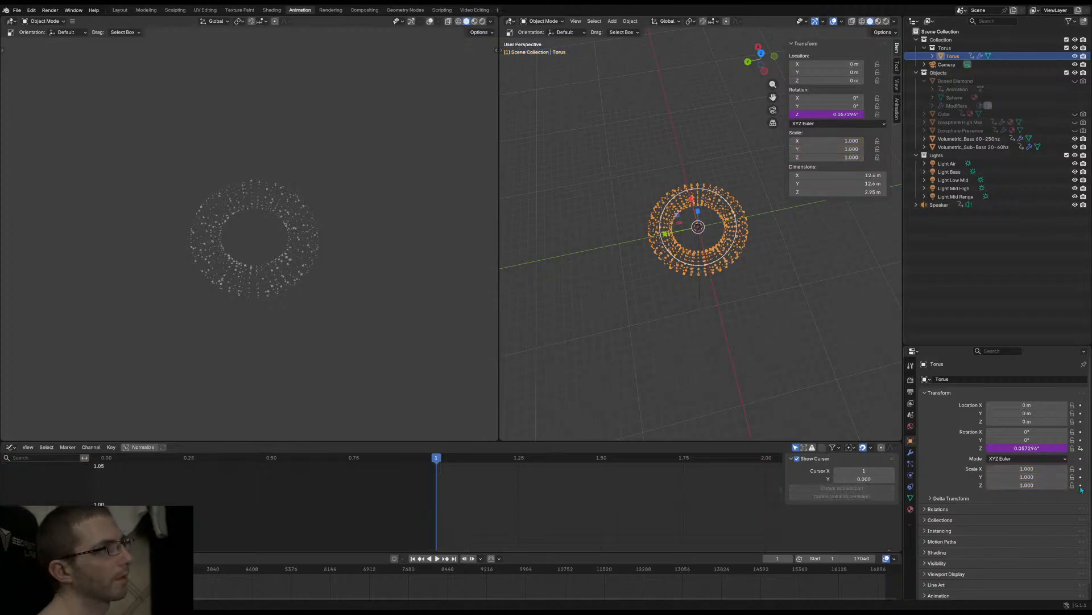
pyautogui.click(1081, 469)
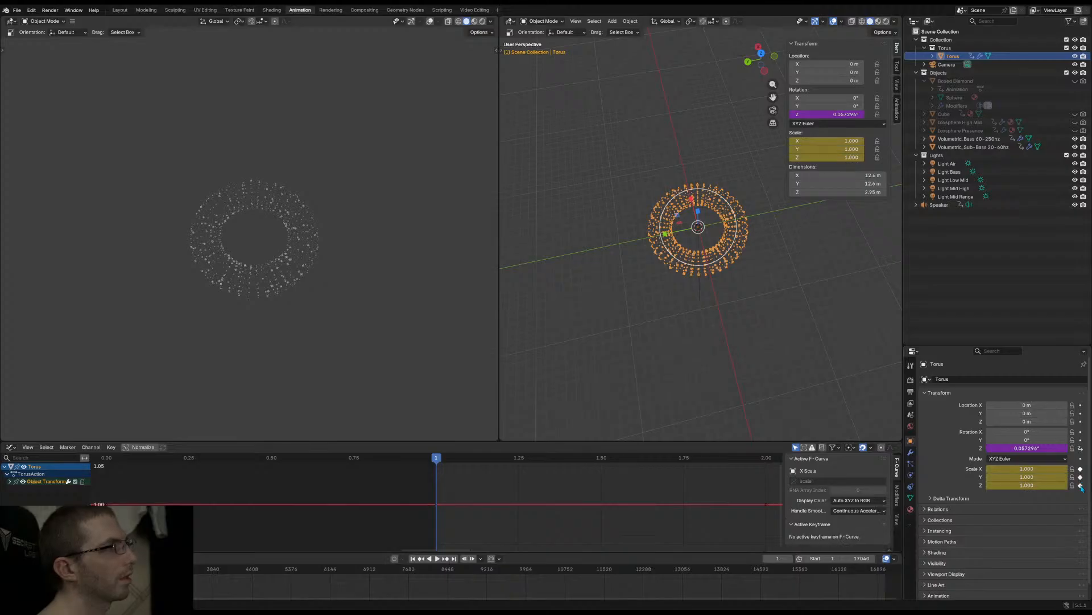
# Examine the Sound to Samples channel command for the Torus and the sound settings of the Speaker
pyautogui.click(92, 447)
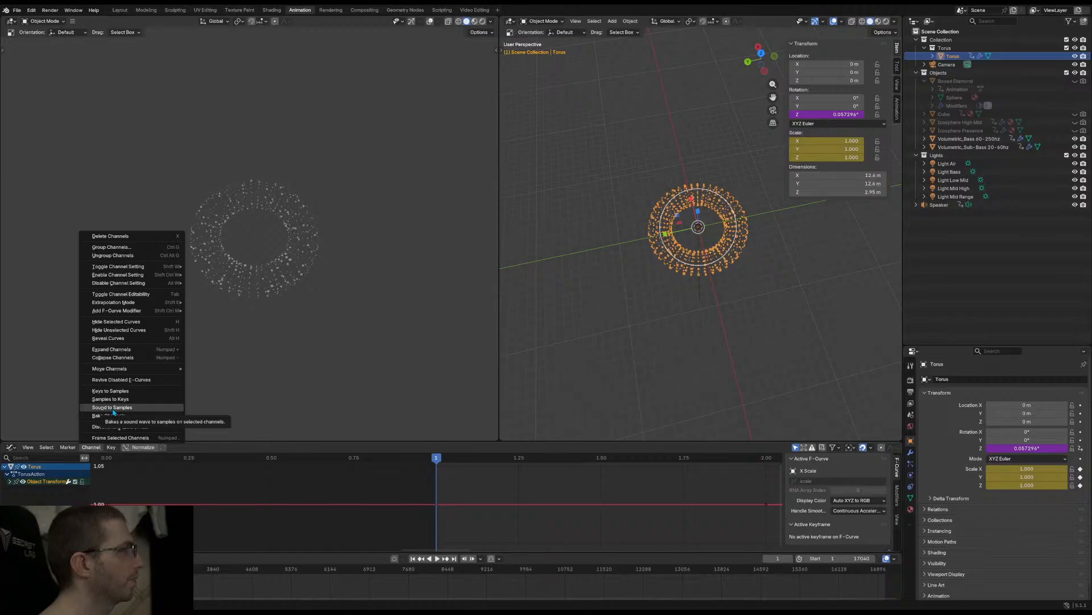
pyautogui.press('Escape')
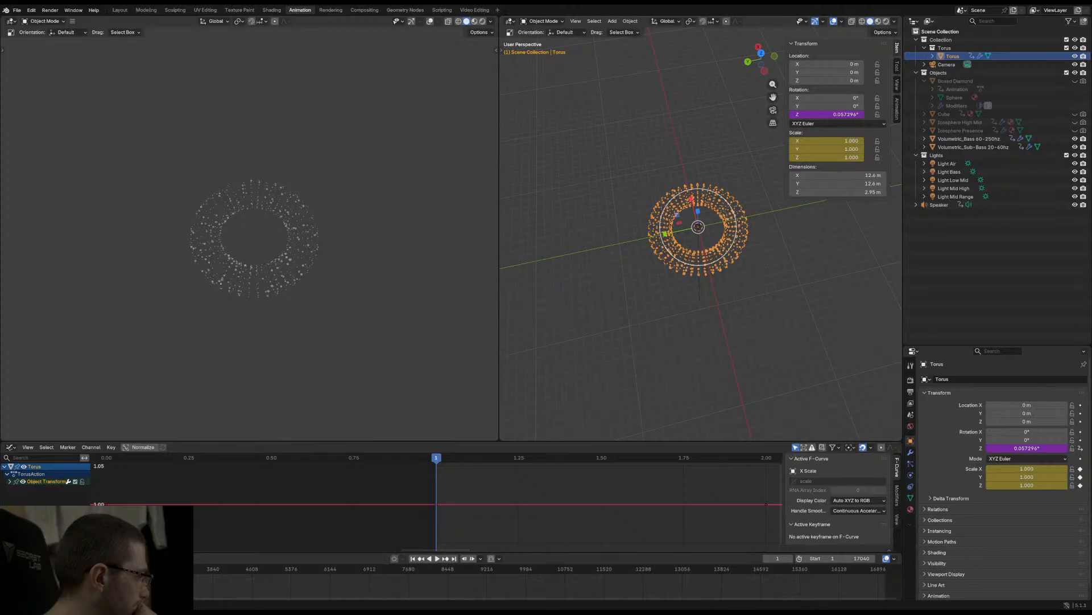
pyautogui.press('Escape')
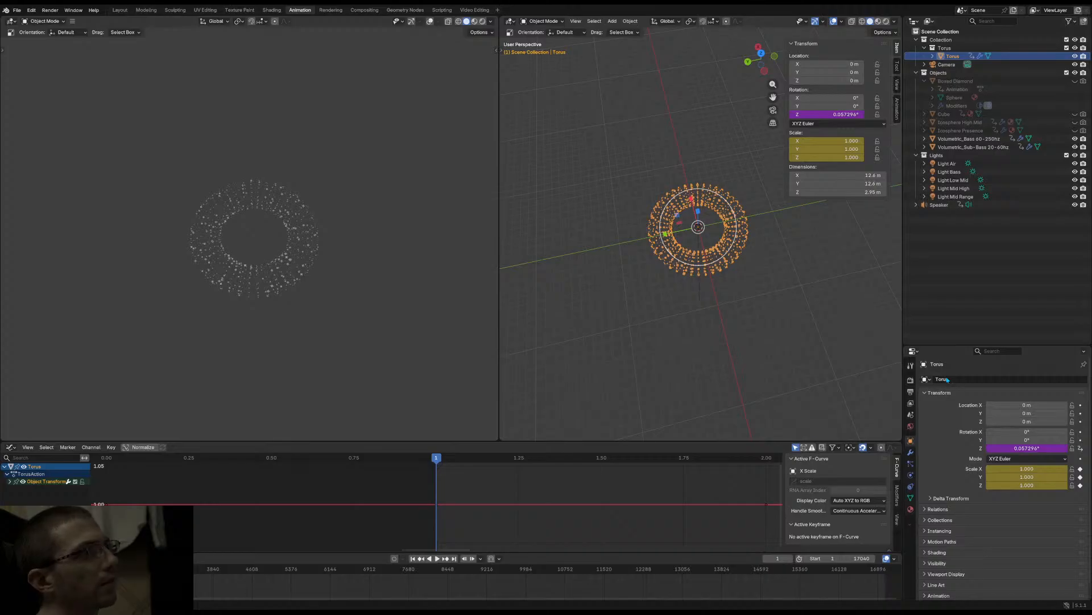
pyautogui.click(940, 204)
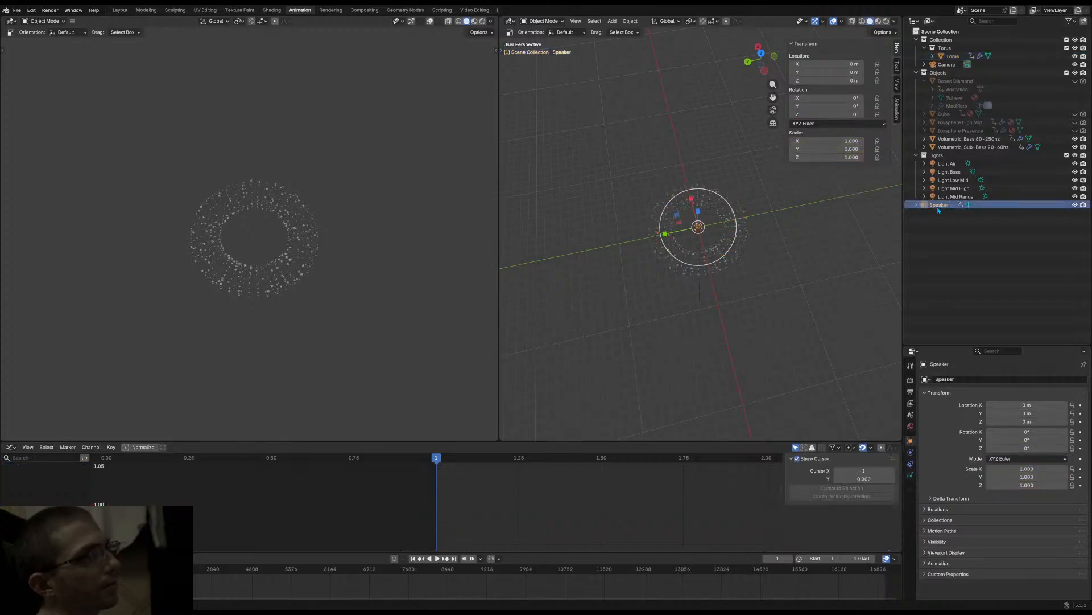
pyautogui.click(911, 475)
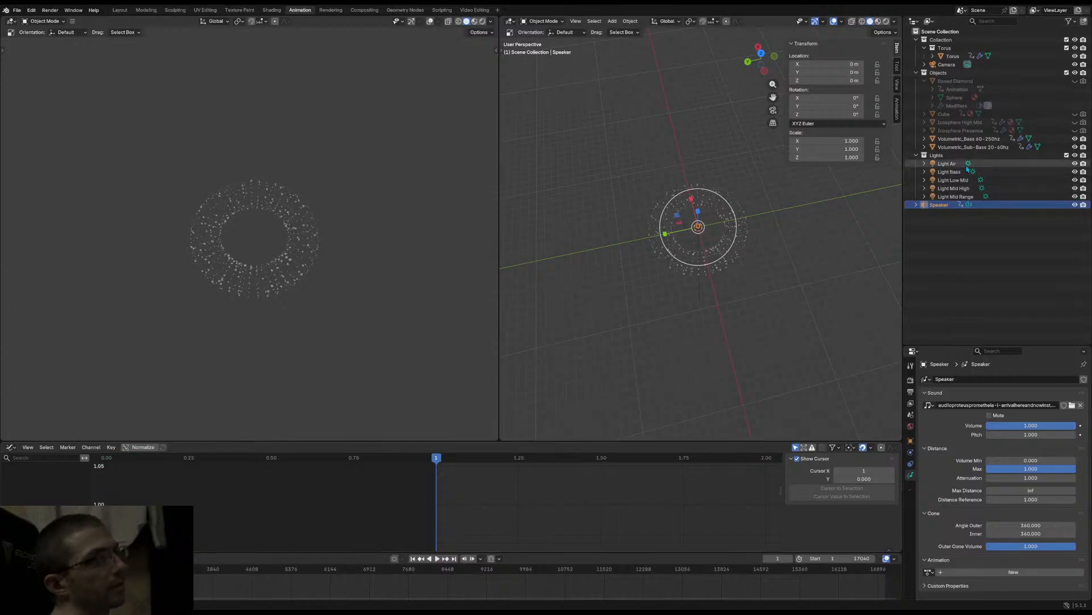
# Examine the channel conversion commands offered for the X, Y and Z Scale curves of Volumetric_Bass 60-250hz
pyautogui.click(970, 139)
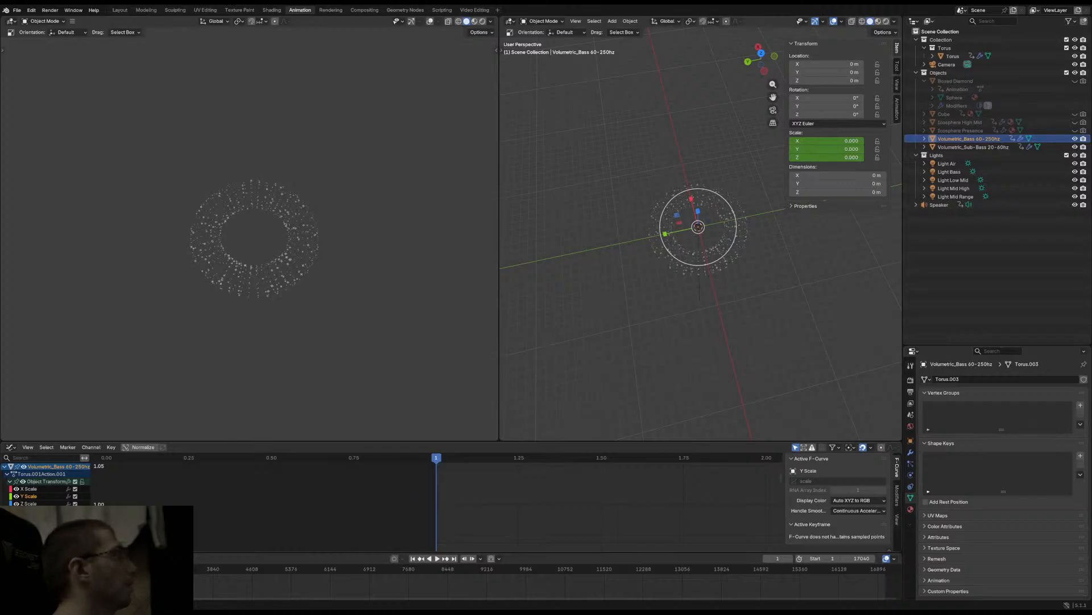
pyautogui.click(16, 489)
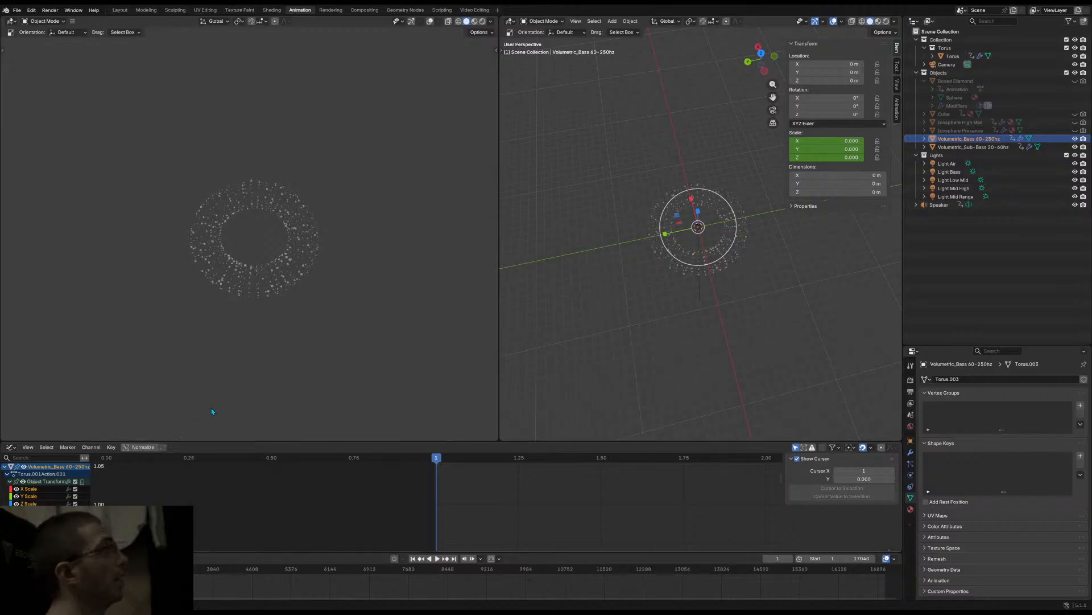
pyautogui.click(91, 448)
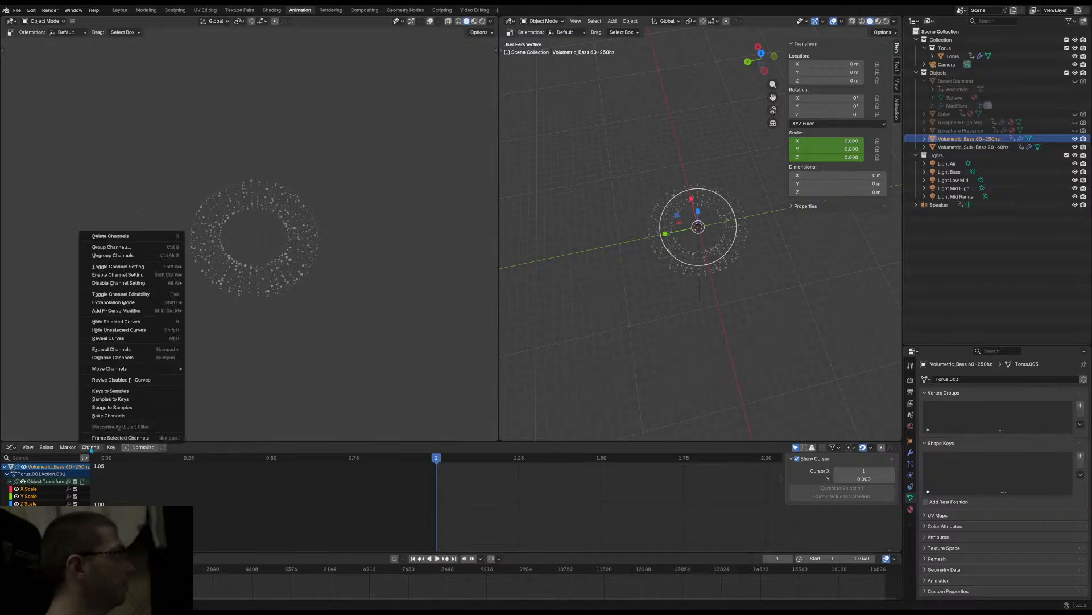
pyautogui.click(106, 400)
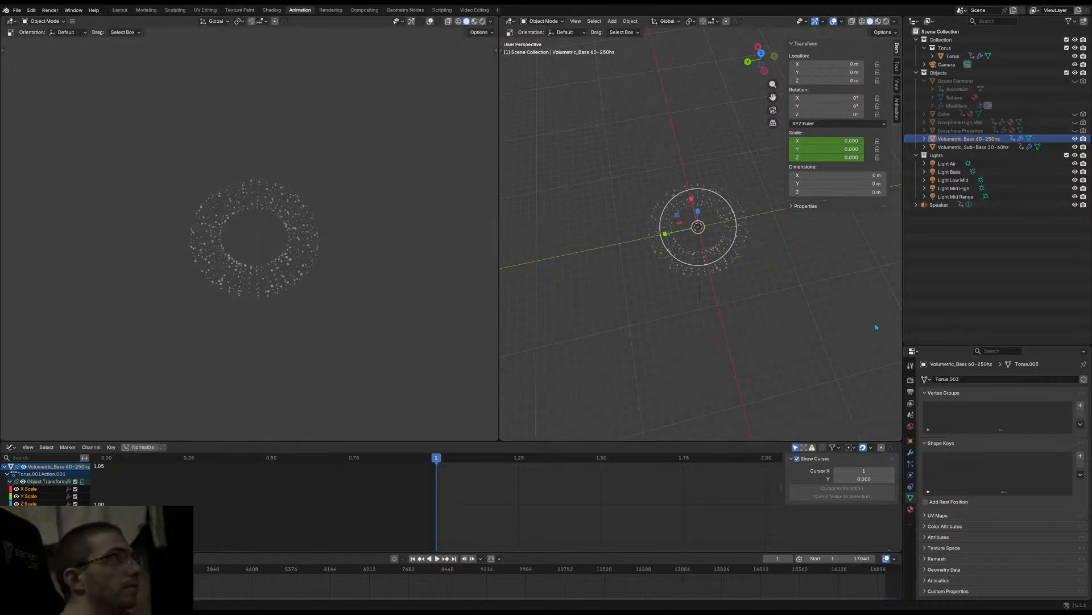
pyautogui.scroll(-3, 454, 528)
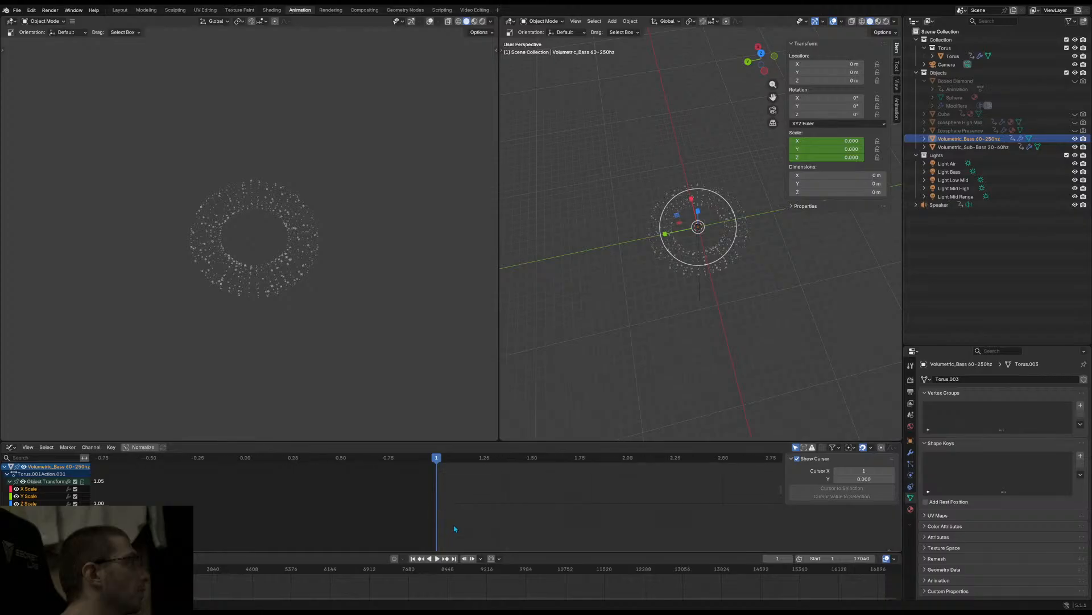
pyautogui.moveTo(454, 529); pyautogui.dragTo(230, 487, button='middle')
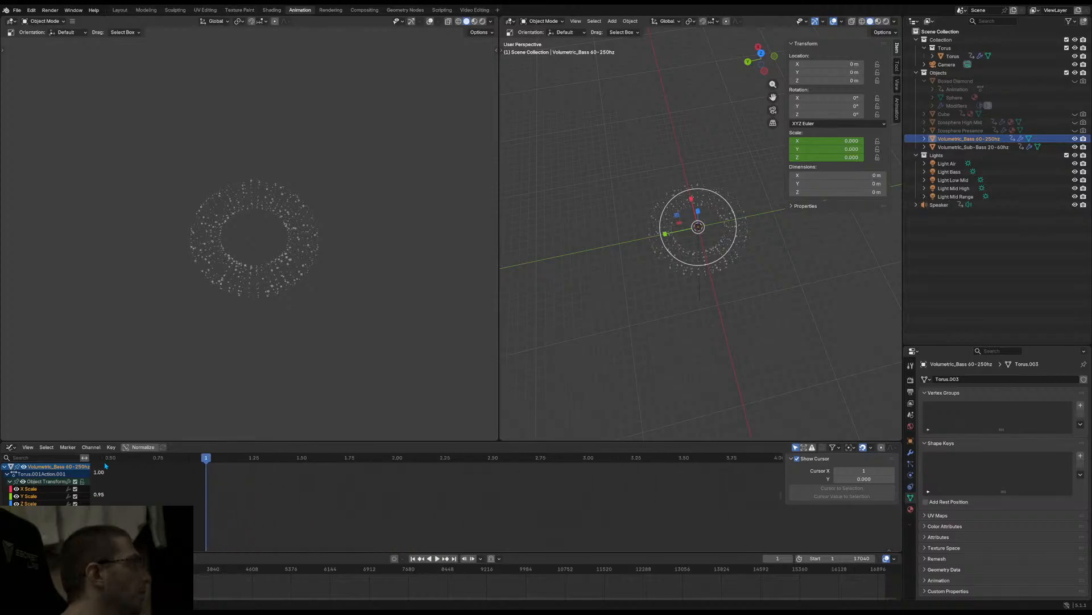
pyautogui.click(91, 448)
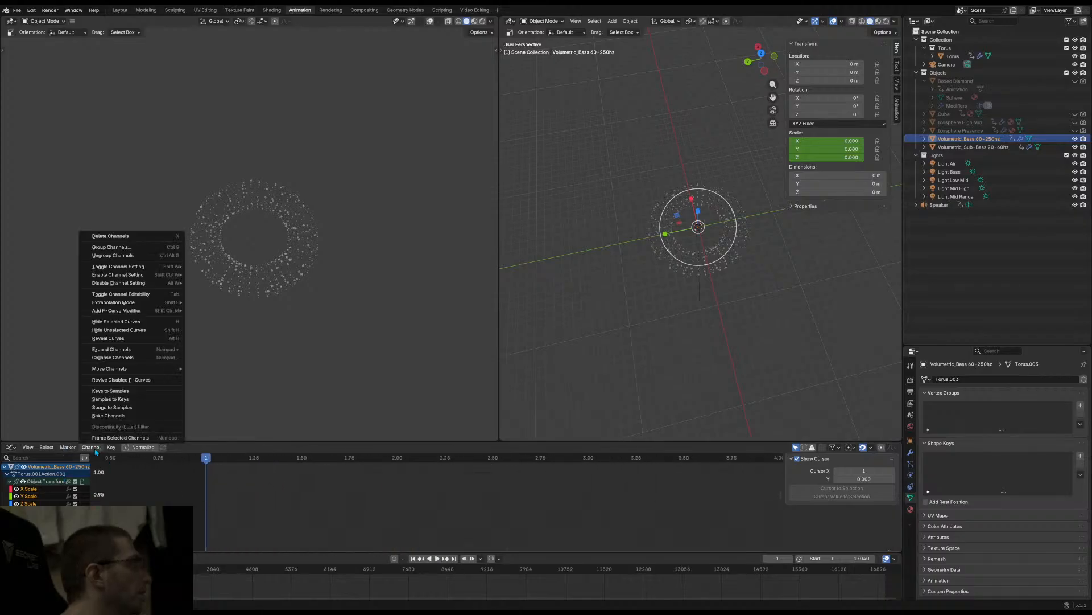
pyautogui.click(145, 398)
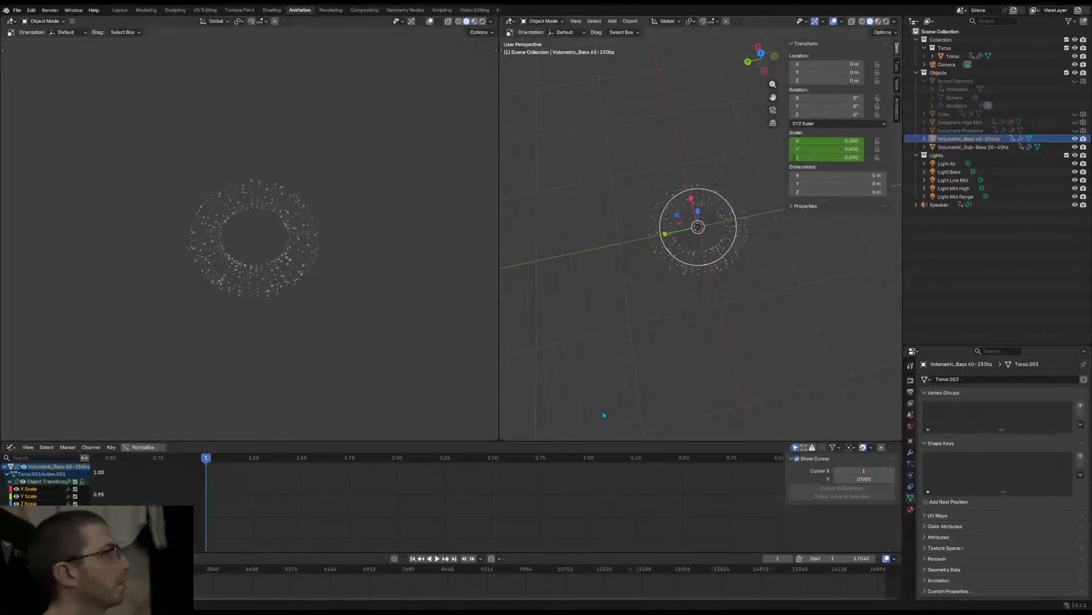
# Preview the animation of the bass ring, select Volumetric_Sub-Bass 20-60hz and return to frame 1
pyautogui.press('space')
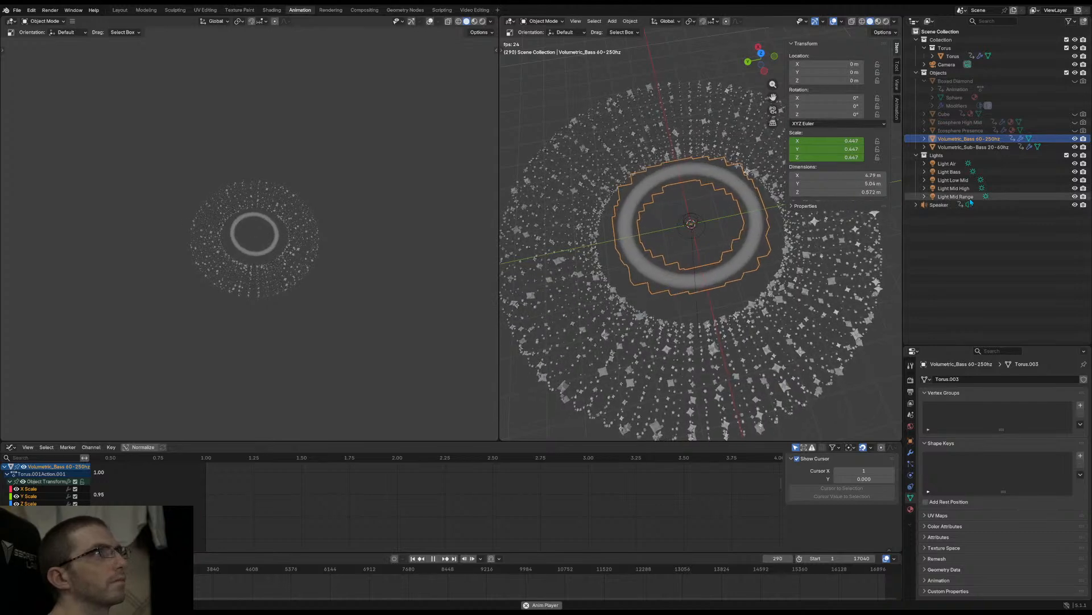
pyautogui.click(977, 148)
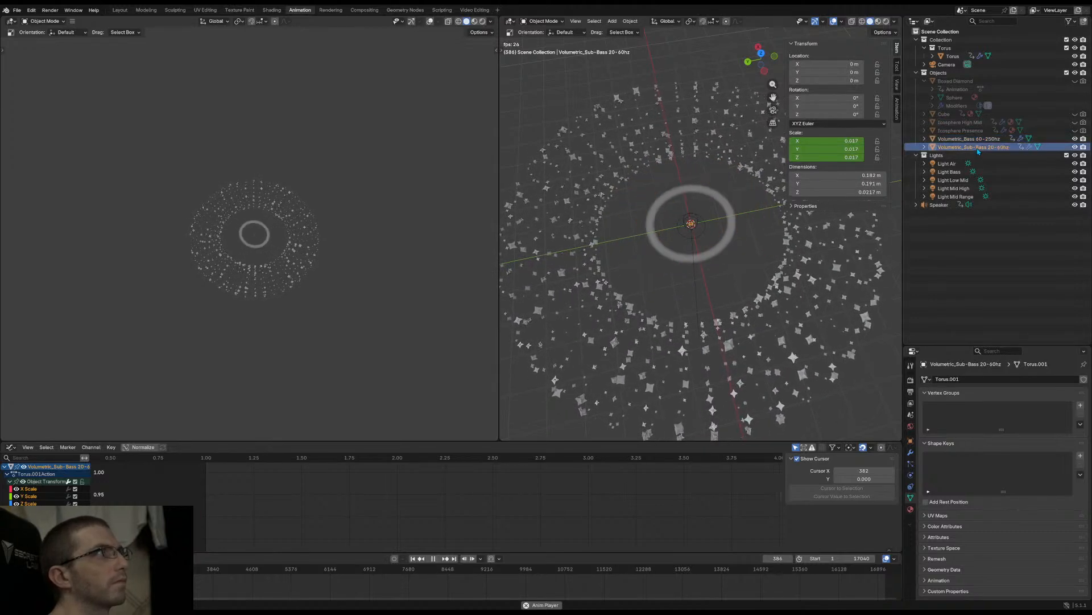
pyautogui.press('space')
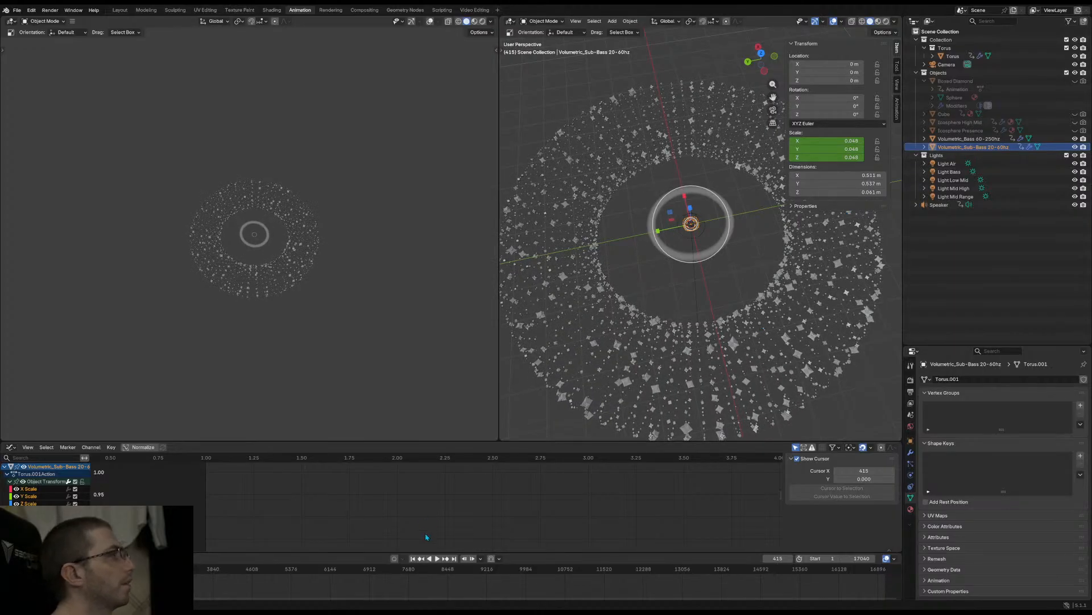
pyautogui.hotkey('shift', 'Left')
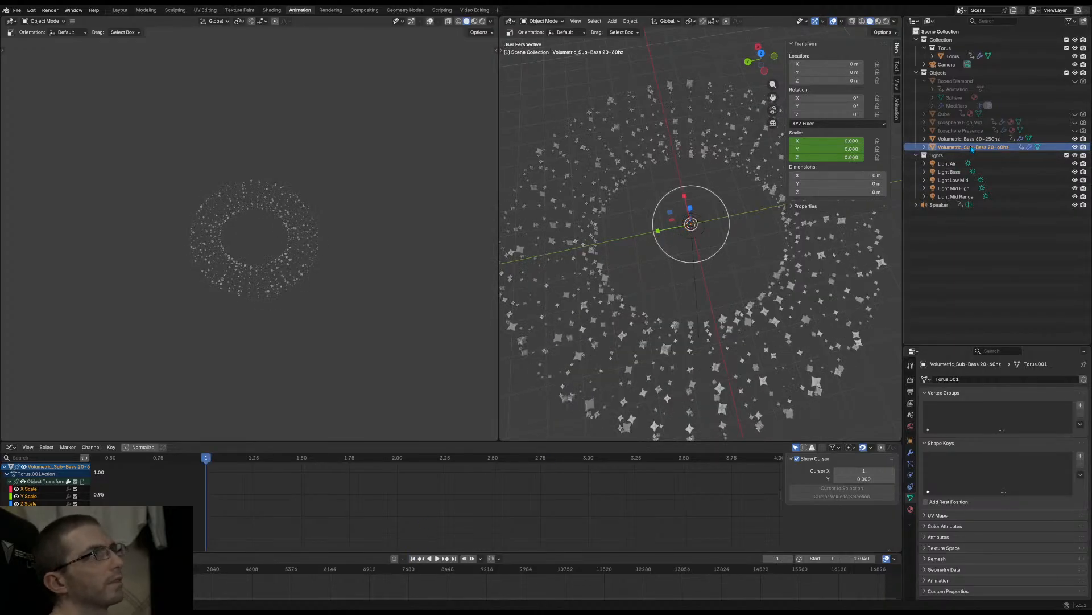
pyautogui.doubleClick(972, 147)
pyautogui.press('Return')
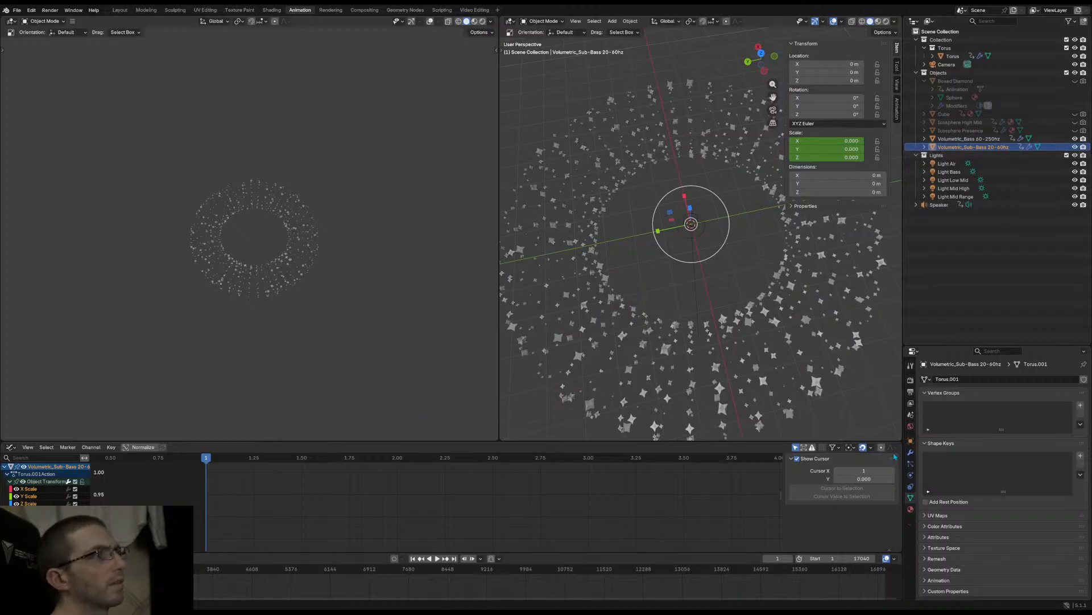
# Compare the object transforms of the Bass and Sub-Bass rings and frame the full Sub-Bass scale curves in the Graph Editor
pyautogui.click(911, 441)
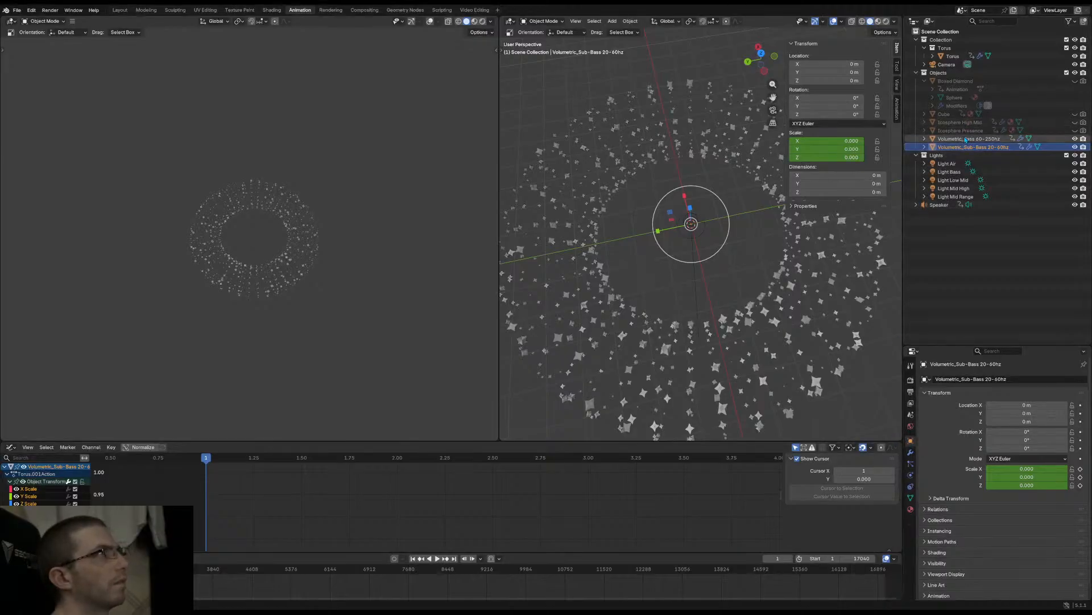
pyautogui.click(965, 139)
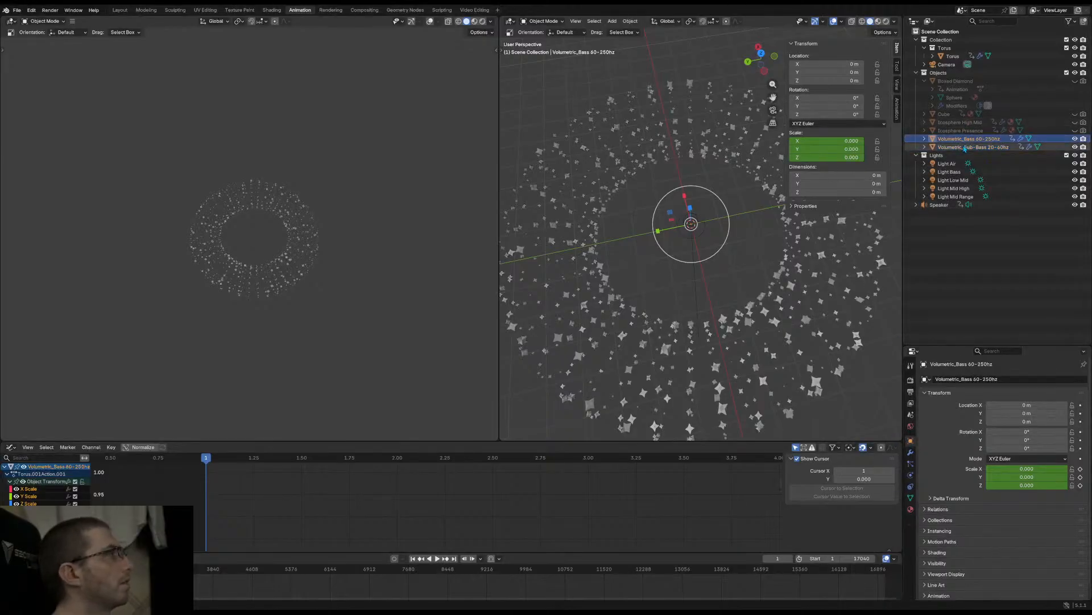
pyautogui.click(966, 148)
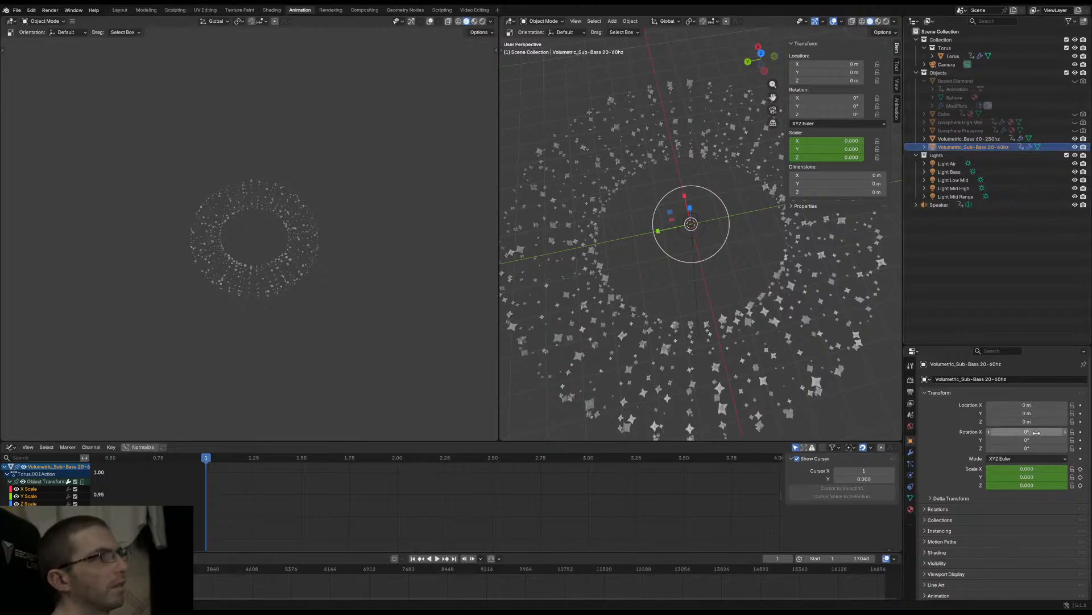
pyautogui.click(83, 449)
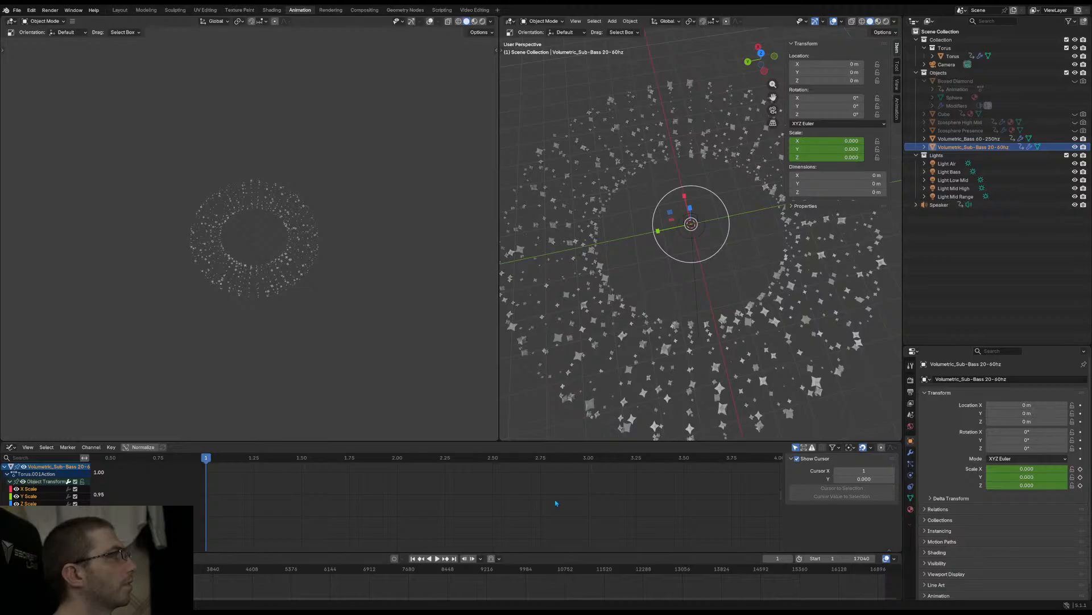
pyautogui.scroll(-2, 556, 503)
pyautogui.press('Home')
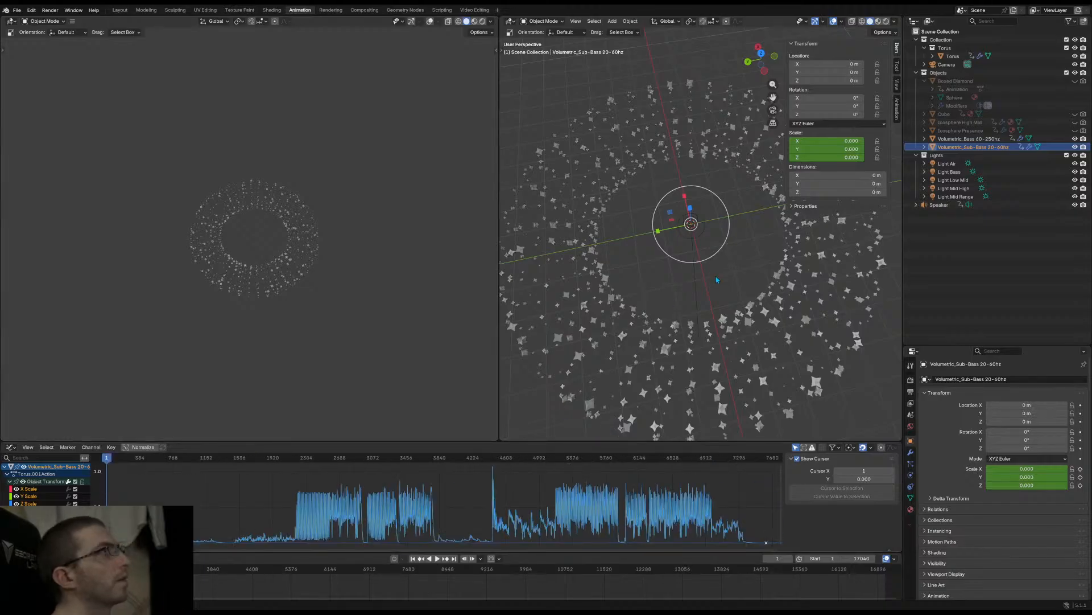
# Play the animation, restart it near the beginning and watch the rings from a lower viewing angle
pyautogui.press('space')
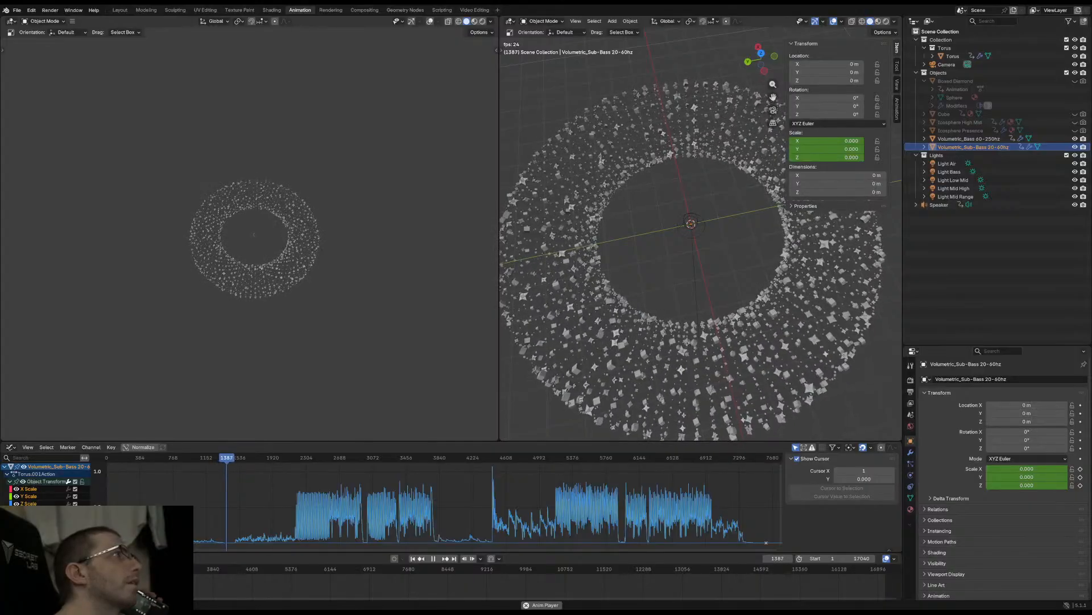
pyautogui.click(111, 458)
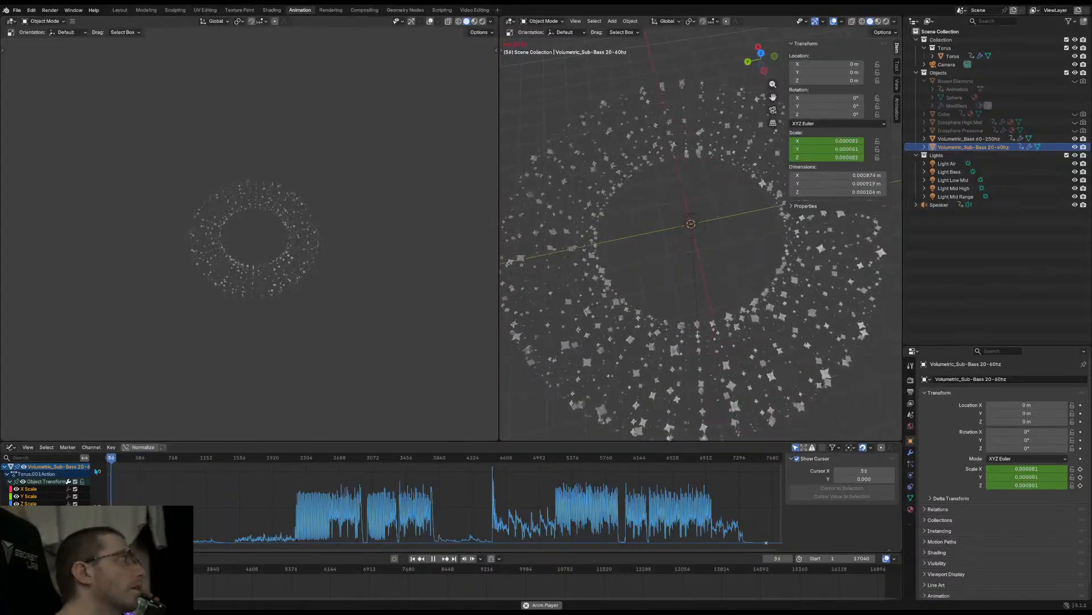
pyautogui.moveTo(95, 470); pyautogui.dragTo(93, 471)
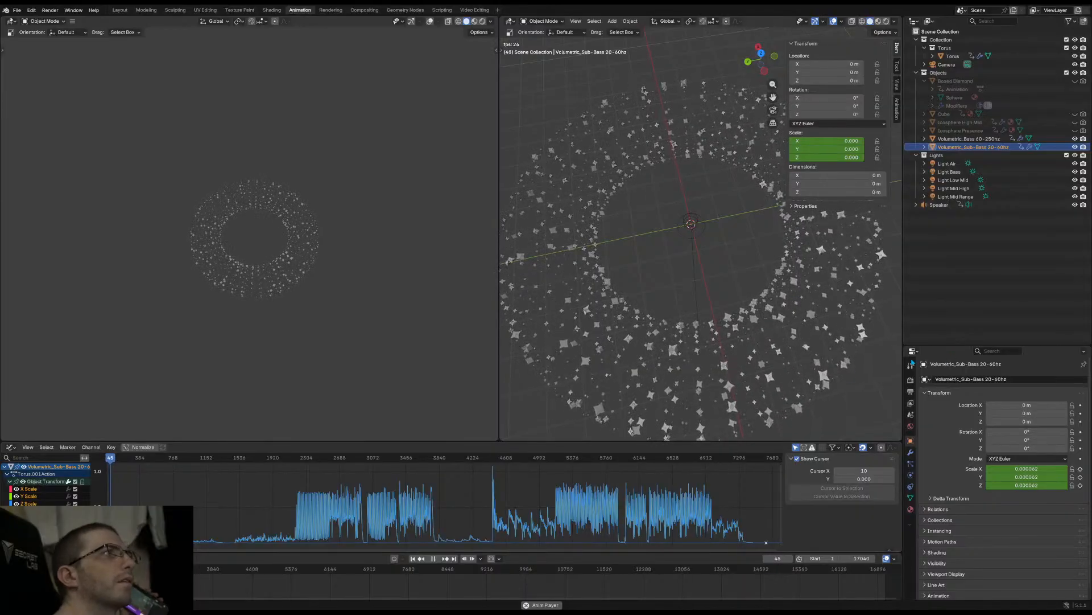
pyautogui.scroll(-1, 703, 353)
pyautogui.moveTo(703, 352); pyautogui.dragTo(699, 302, button='middle')
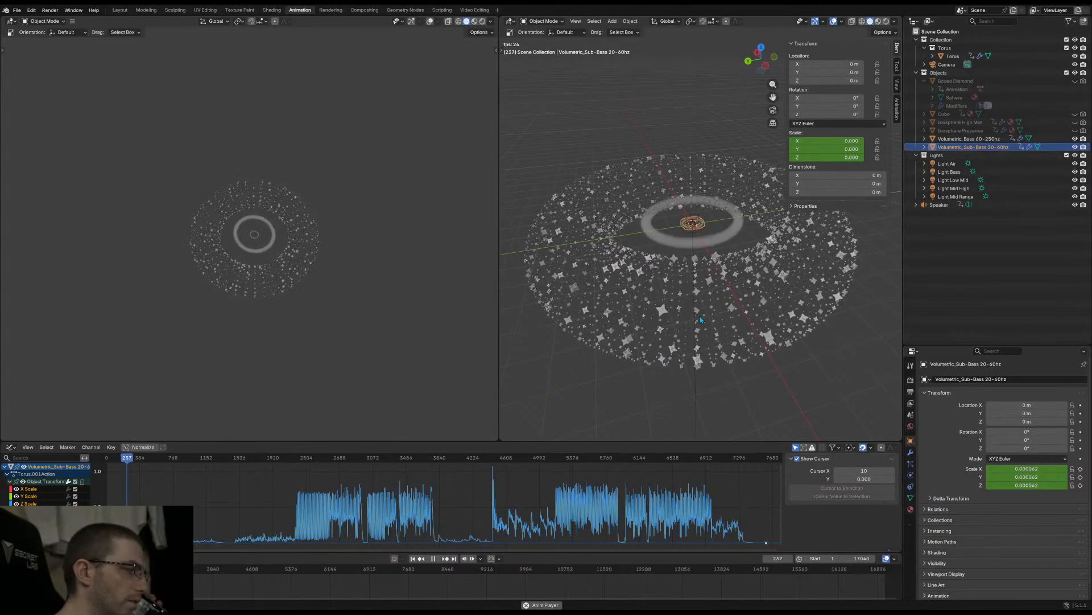
# Watch the playback with the Speaker selected, clear the selection, rewind to frame 0 and stop the animation
pyautogui.click(941, 204)
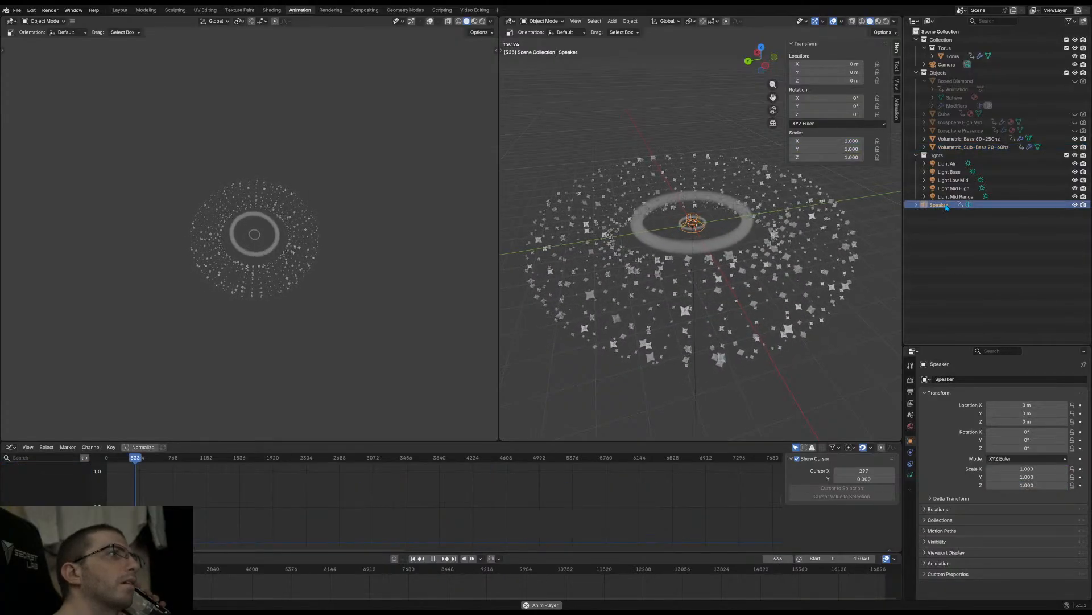
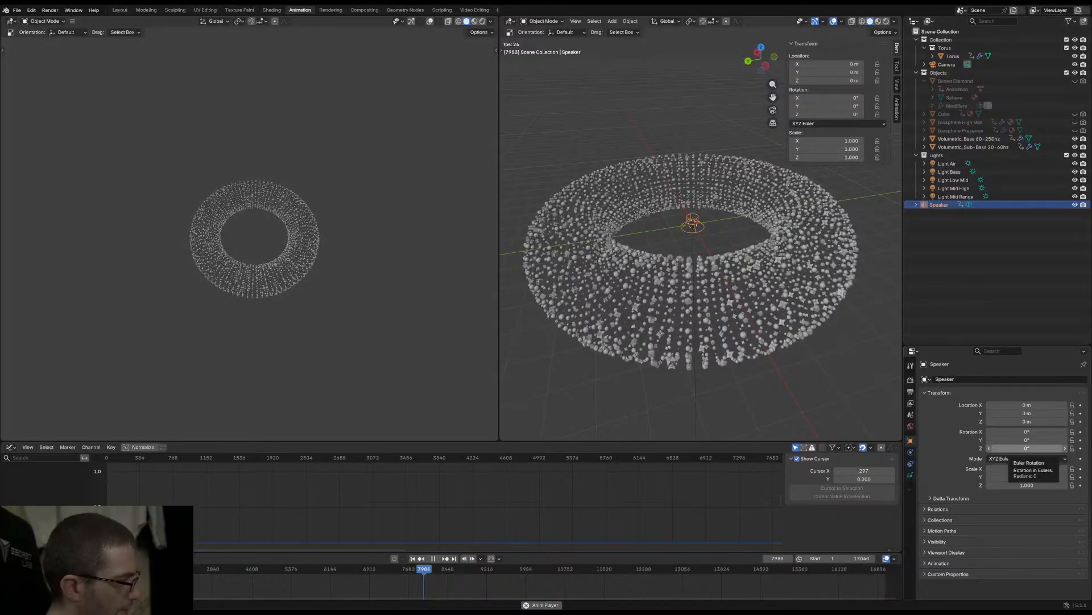
pyautogui.click(541, 390)
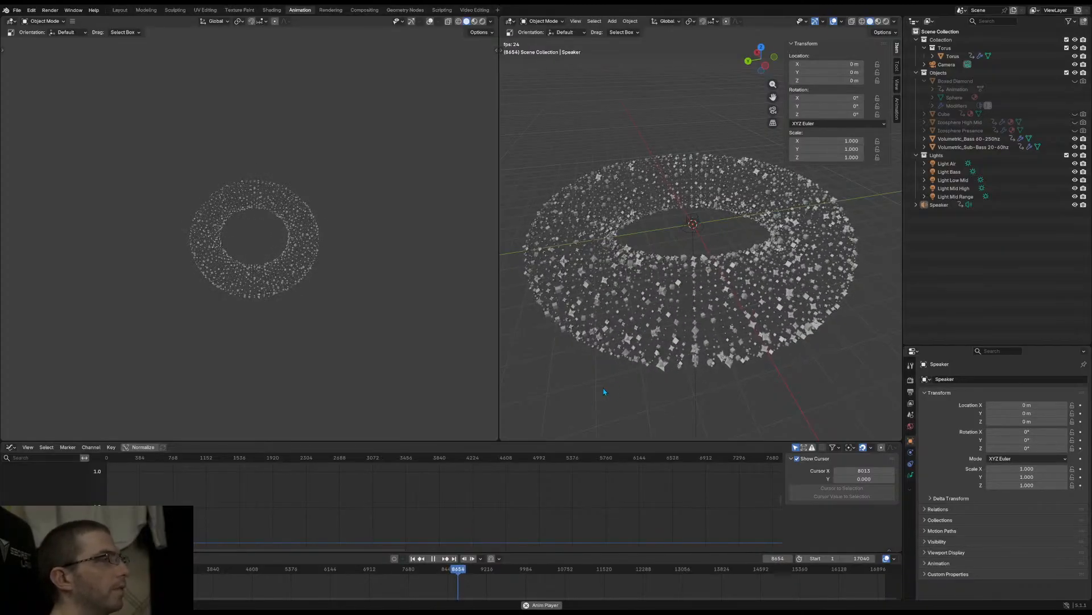
pyautogui.moveTo(459, 568); pyautogui.dragTo(16, 568)
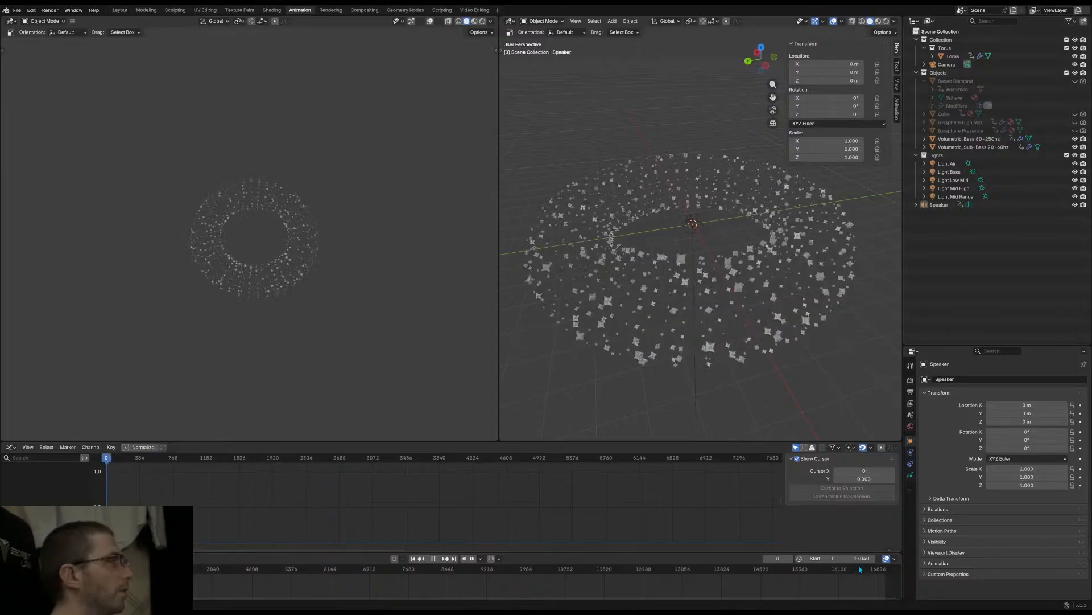
pyautogui.press('space')
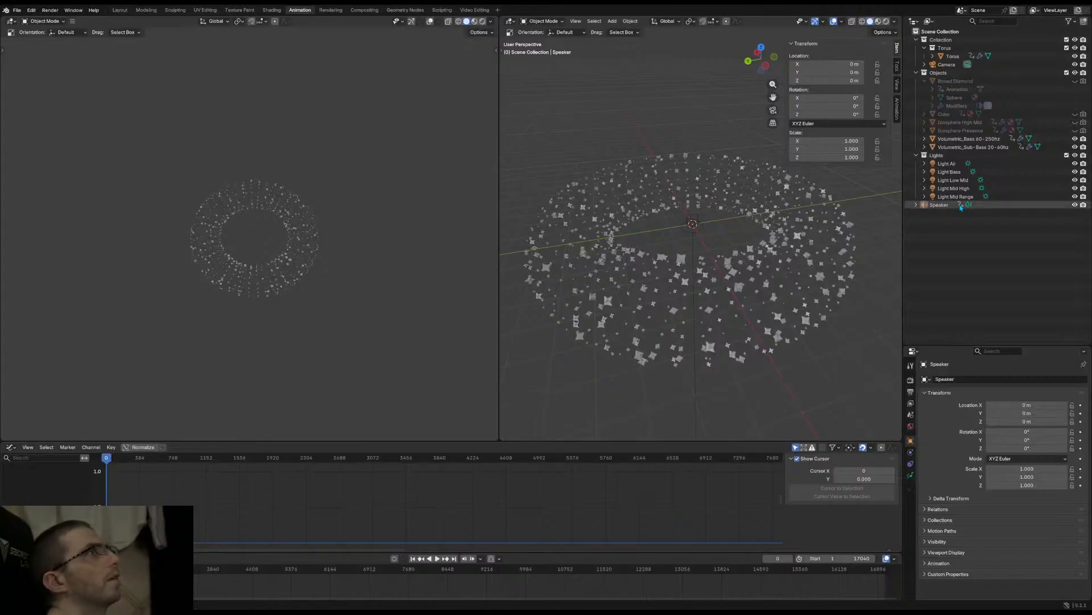
# Inspect the sound-baked color curves of Light Air and Light Low Mid, leaving their names as they are
pyautogui.click(946, 164)
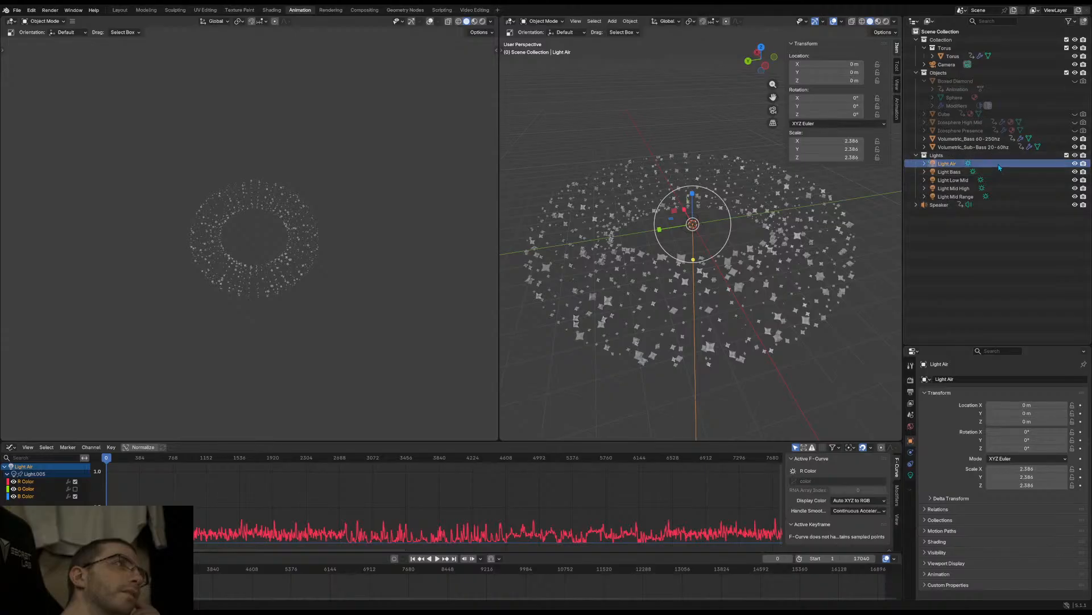
pyautogui.doubleClick(960, 163)
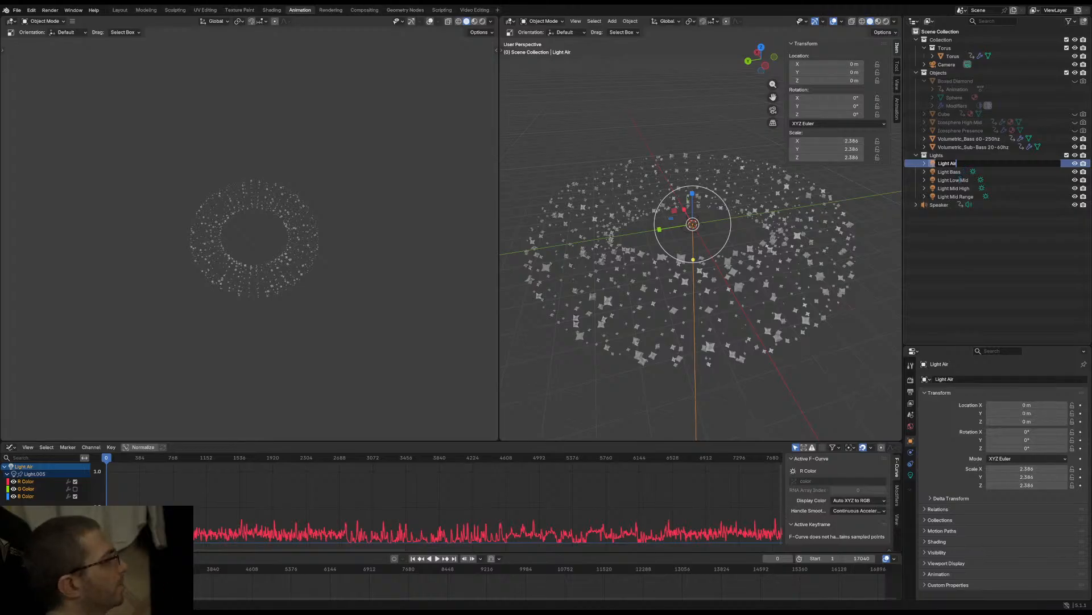
pyautogui.click(961, 180)
pyautogui.click(960, 180)
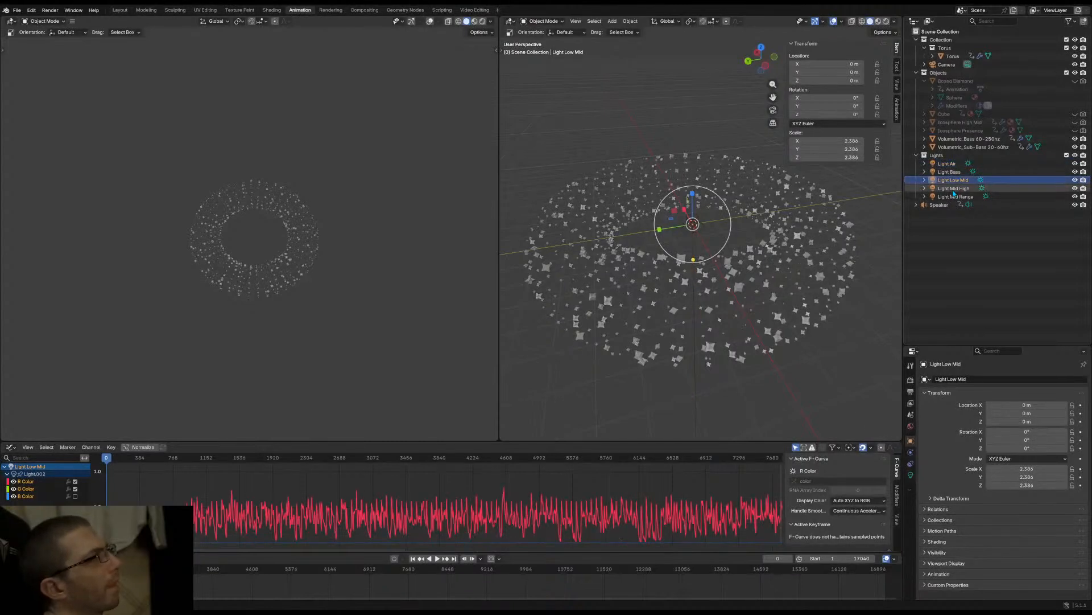
# Inspect the color curves of Light Mid Range and Light Air, and check the hidden Boxed Diamond, Icosphere High Mid and Icosphere Presence objects
pyautogui.click(956, 196)
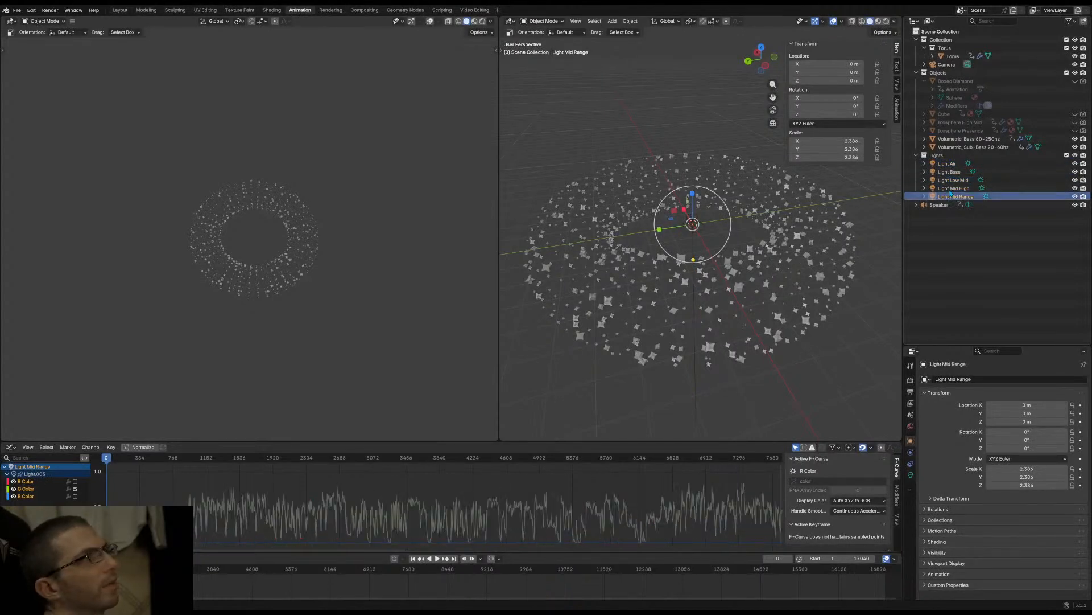
pyautogui.click(946, 163)
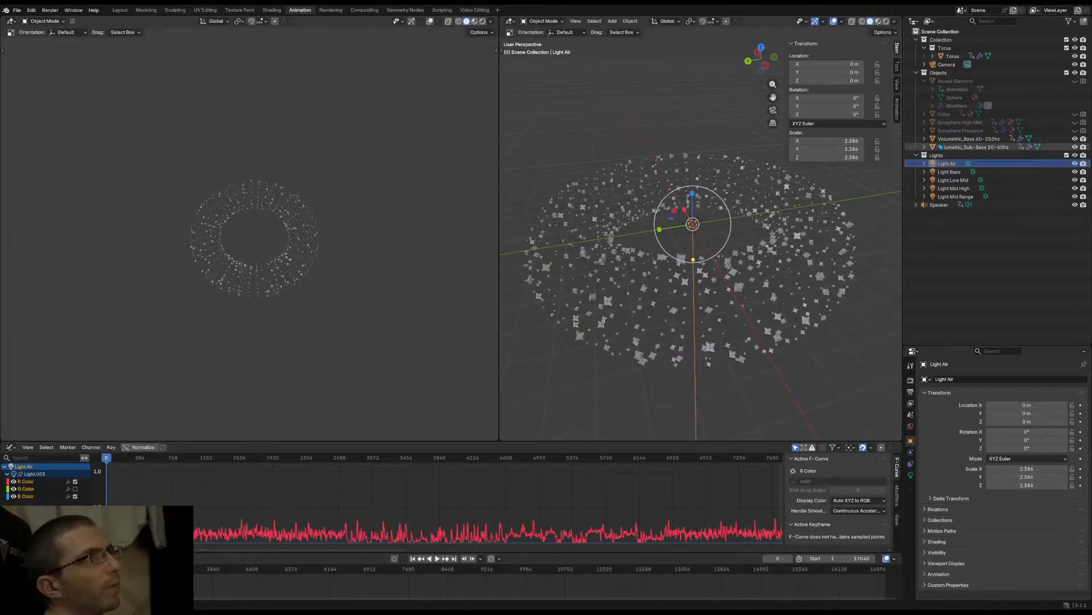
pyautogui.click(954, 87)
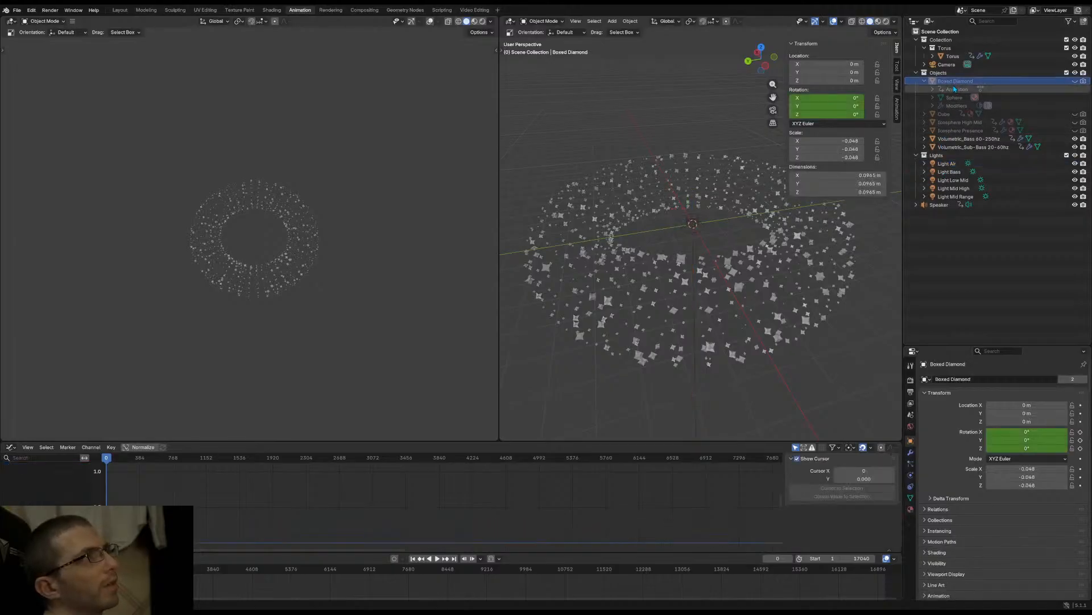
pyautogui.click(957, 121)
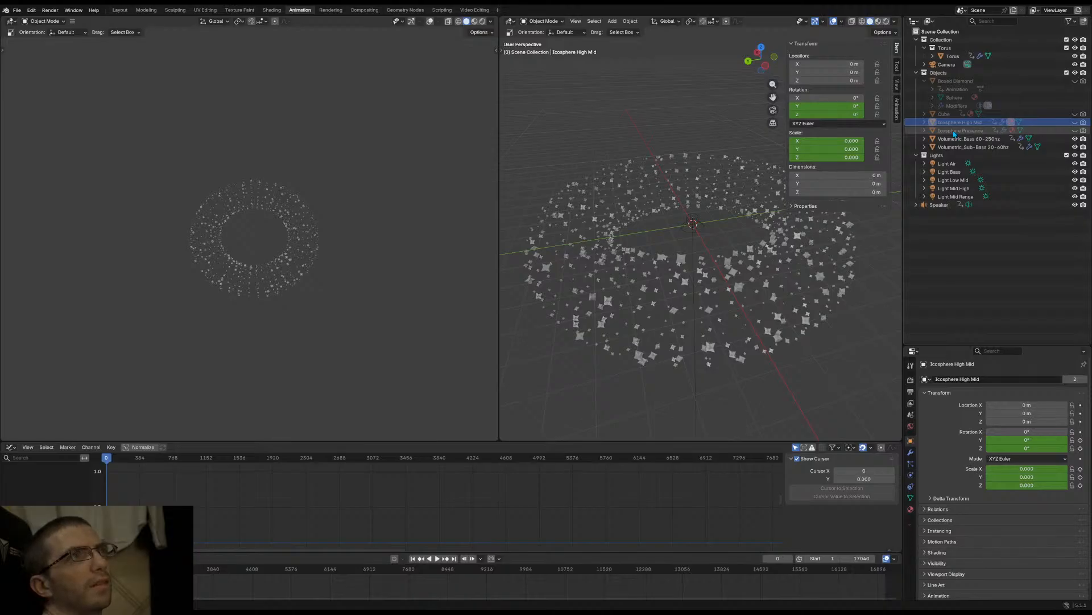
pyautogui.click(954, 131)
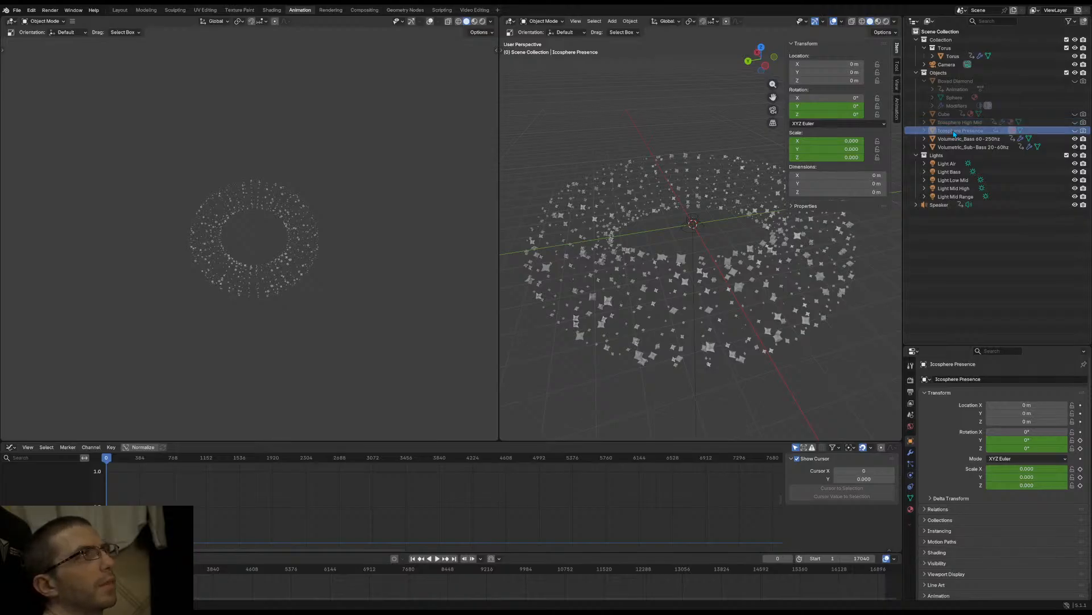
# Unhide Icosphere Presence, Icosphere High Mid and Cube in the viewport, leaving Boxed Diamond hidden
pyautogui.click(1075, 130)
pyautogui.click(1075, 122)
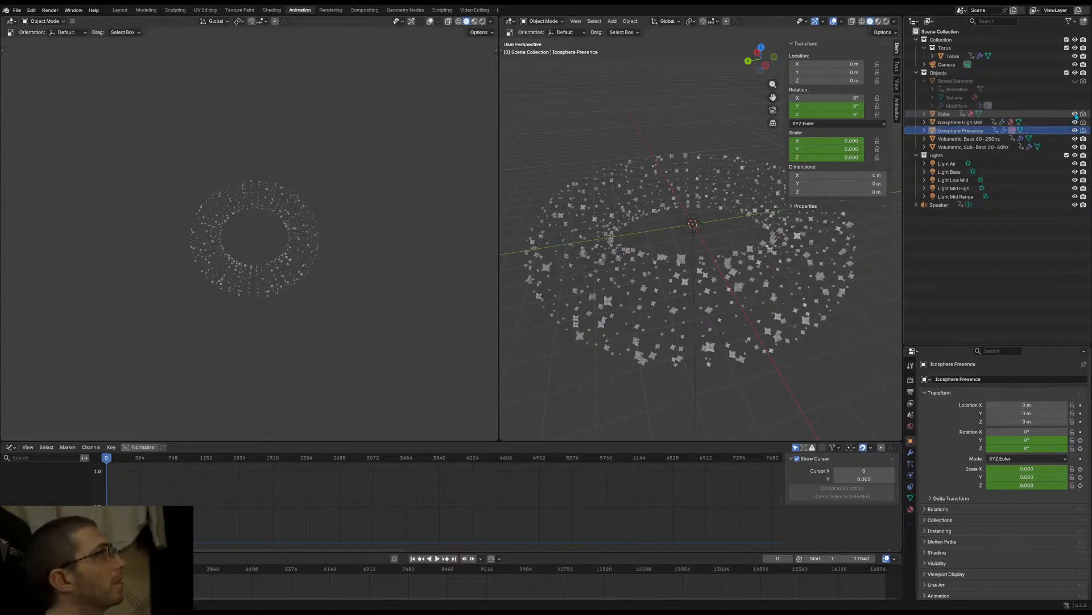
pyautogui.click(1075, 114)
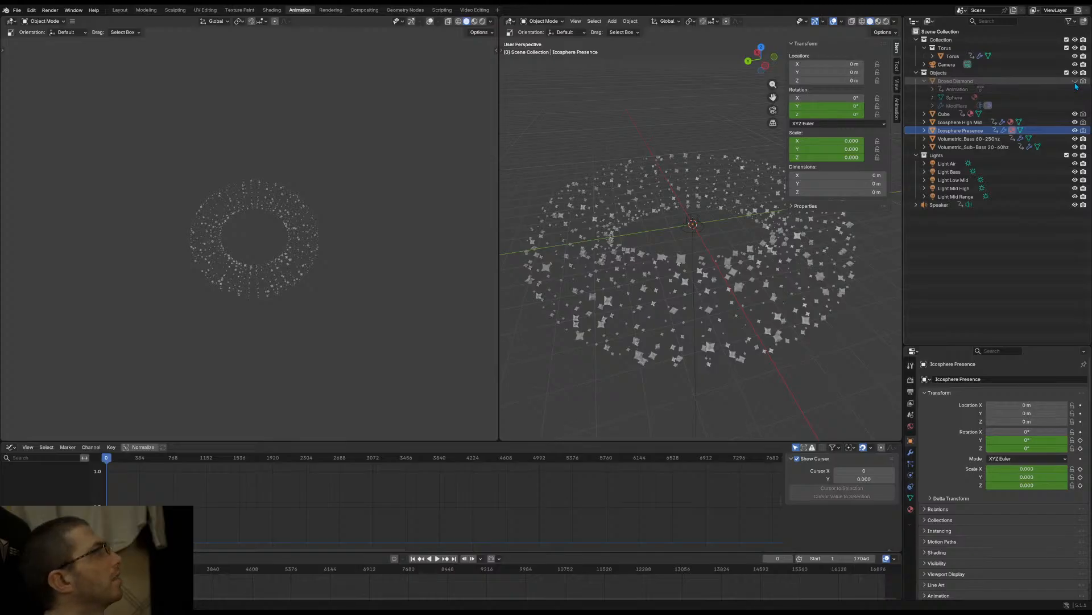
pyautogui.click(1074, 81)
pyautogui.click(1076, 82)
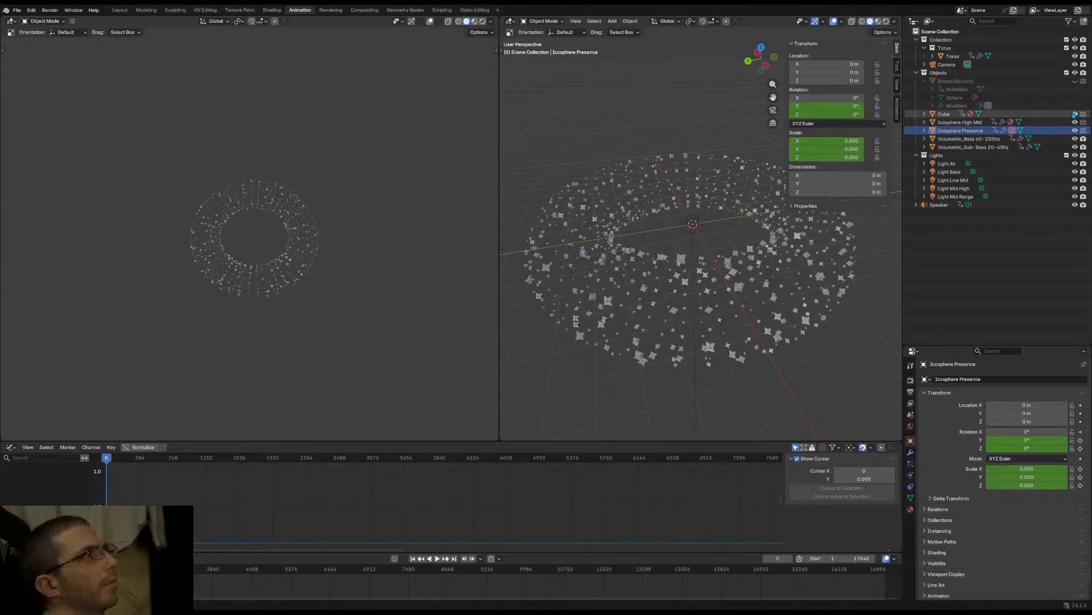
# Compare the Cube with the Boxed Diamond and examine the full span of the Cube's scale and rotation curves
pyautogui.click(952, 114)
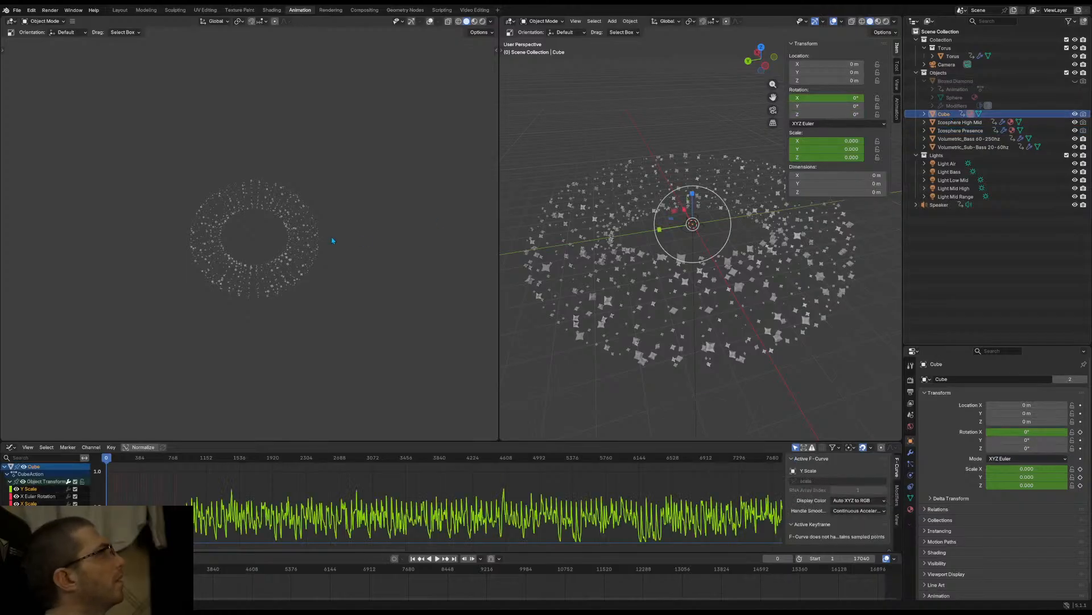
pyautogui.scroll(5, 286, 248)
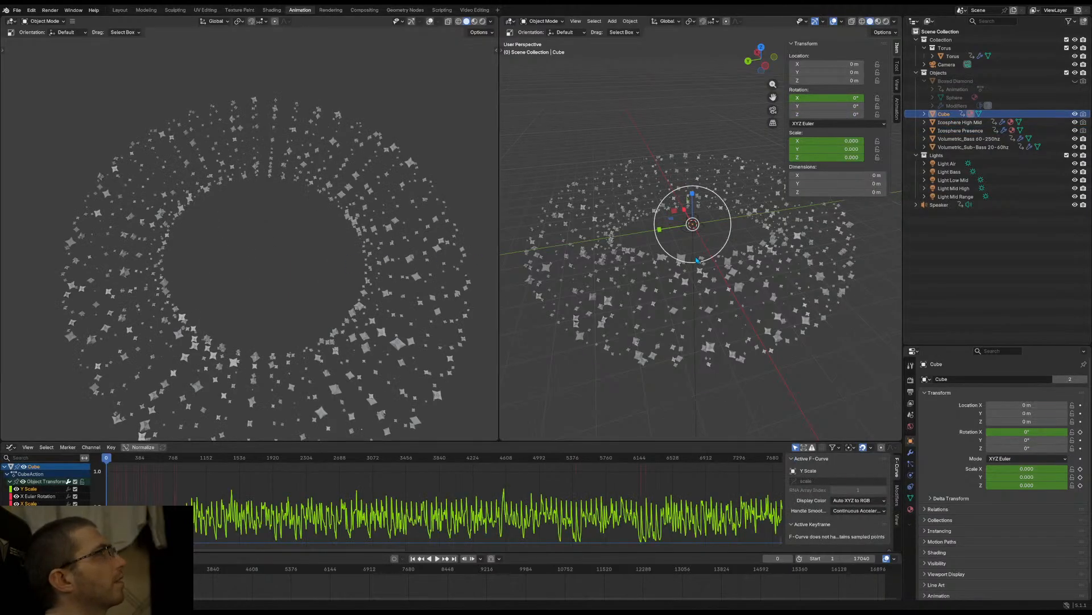
pyautogui.scroll(4, 666, 228)
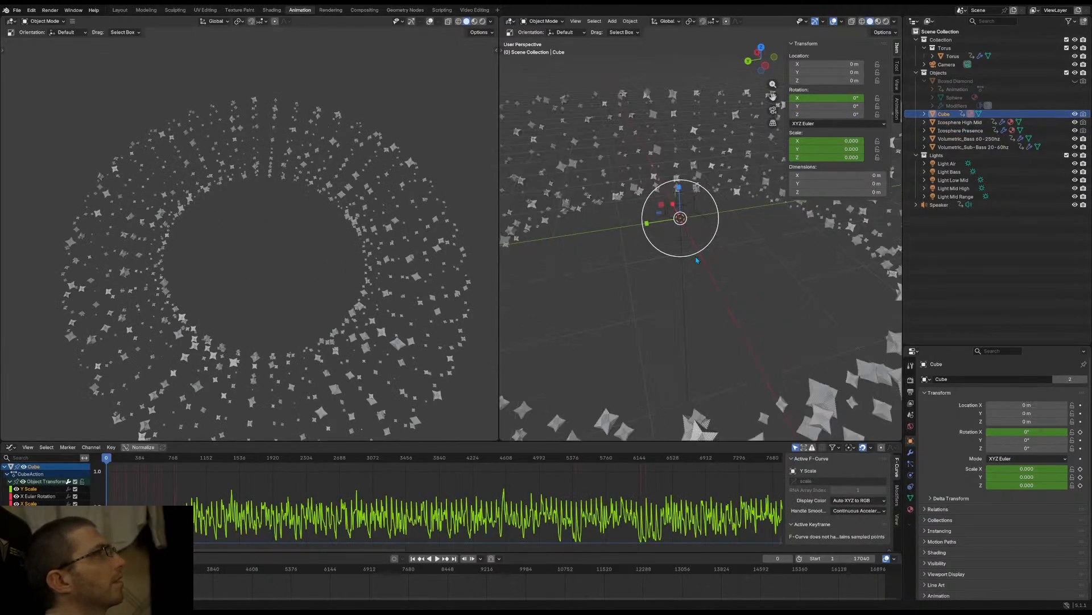
pyautogui.click(961, 123)
pyautogui.click(949, 115)
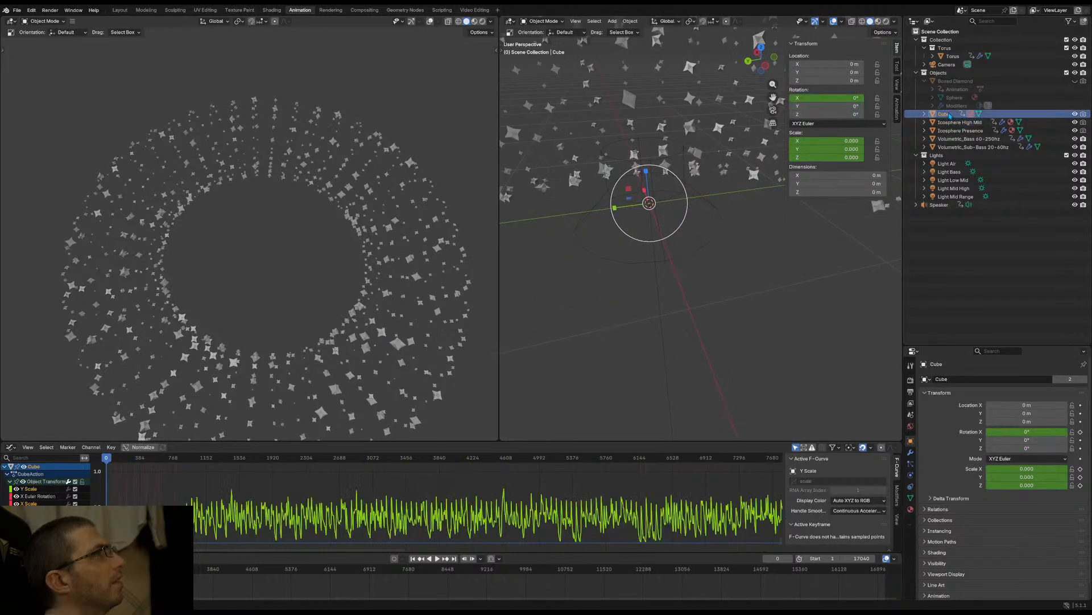
pyautogui.click(949, 81)
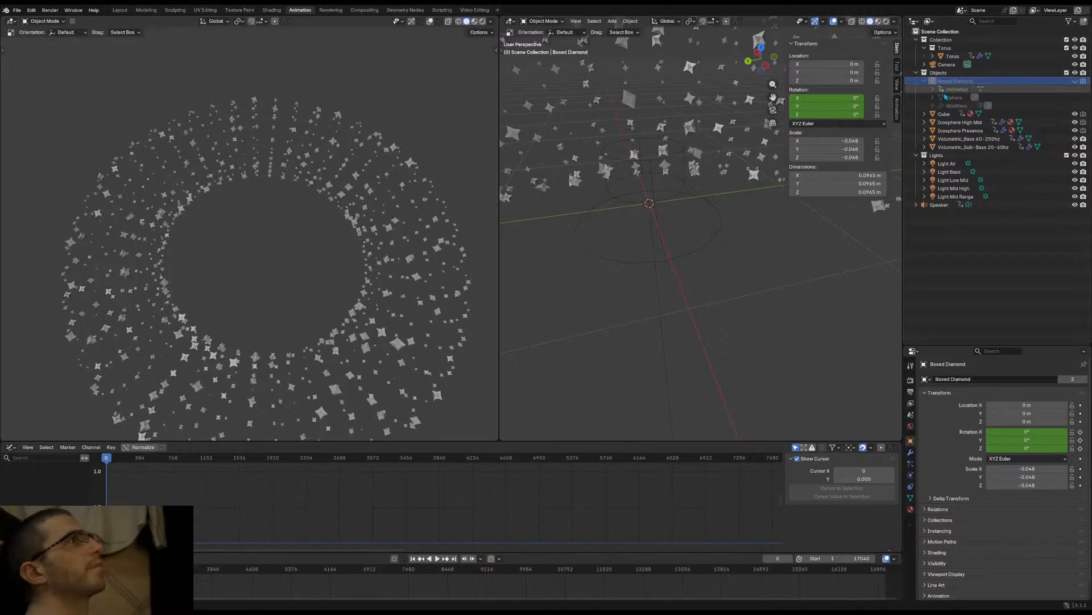
pyautogui.click(945, 114)
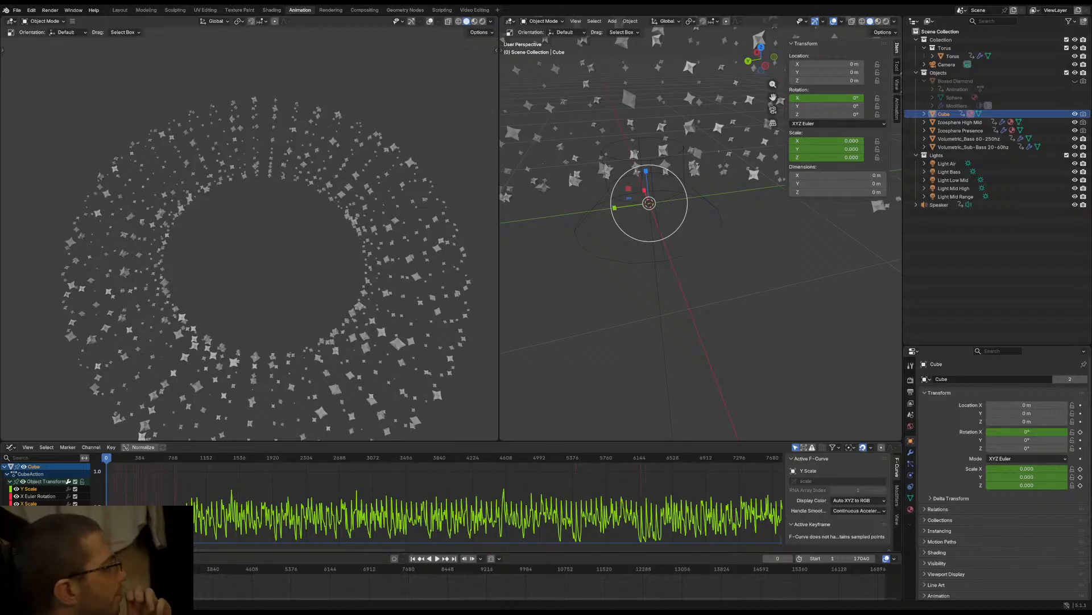
pyautogui.scroll(-2, 435, 535)
pyautogui.scroll(-3, 254, 520)
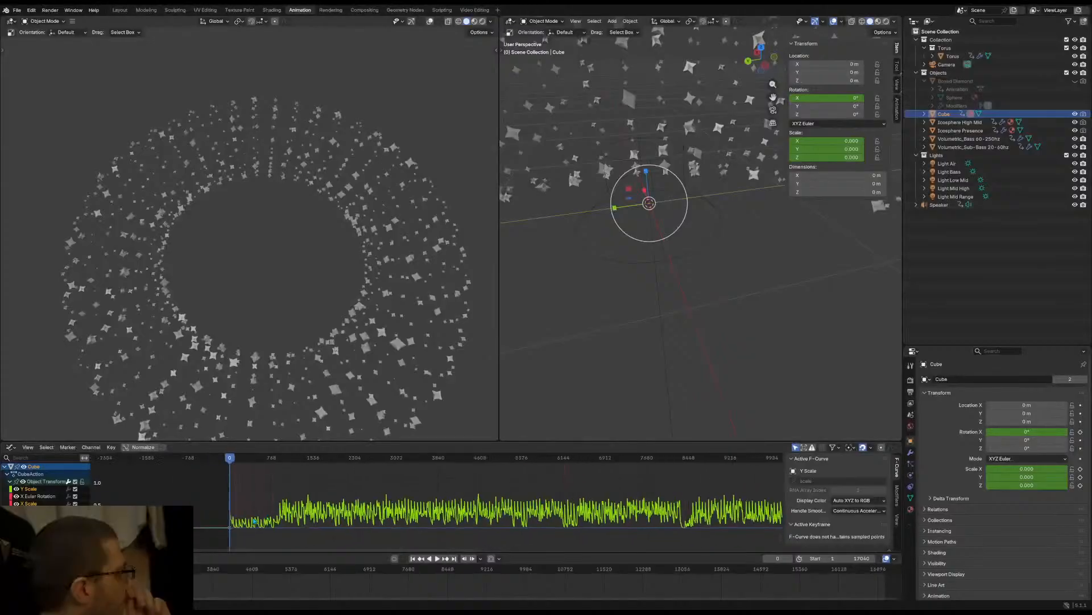
pyautogui.keyDown('ctrl'); pyautogui.moveTo(255, 520); pyautogui.dragTo(406, 507, button='middle'); pyautogui.keyUp('ctrl')
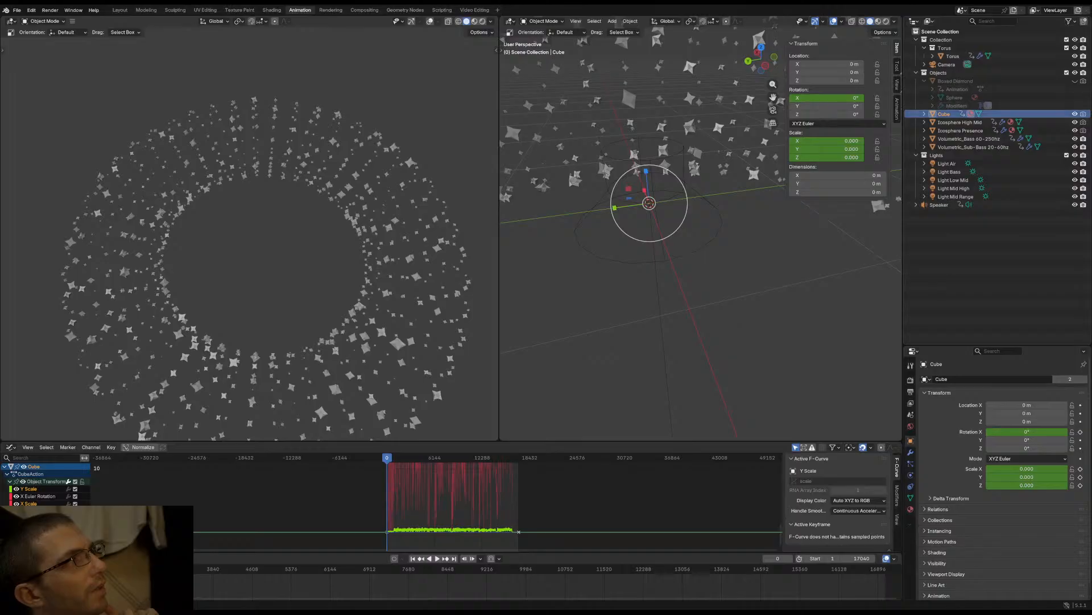
# Rename the Cube object as "Cube Low Mid (250-500hz S)"
pyautogui.doubleClick(949, 114)
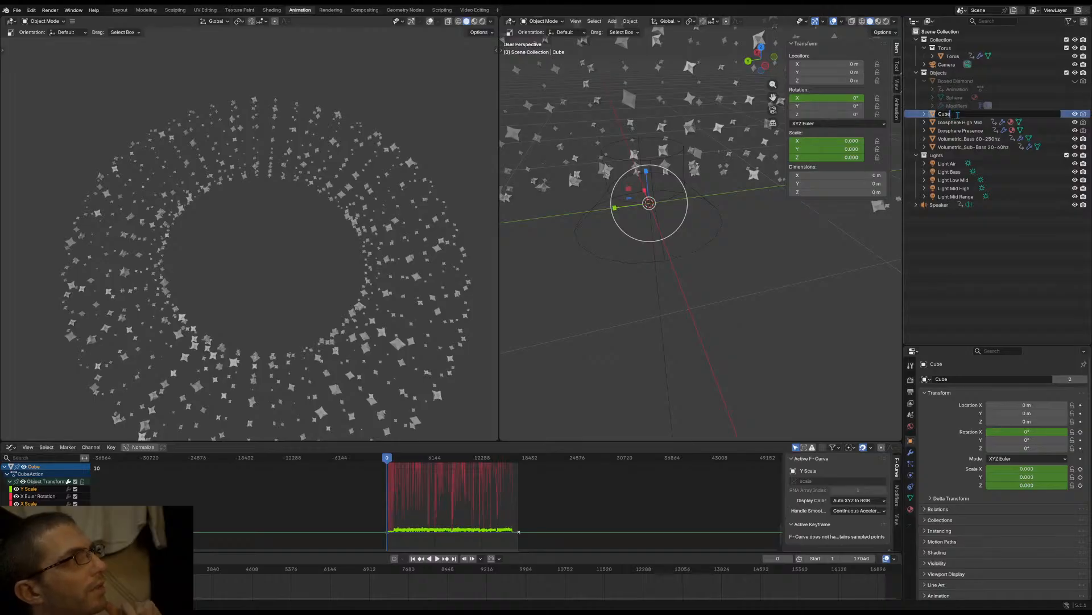
pyautogui.write('Low Mid')
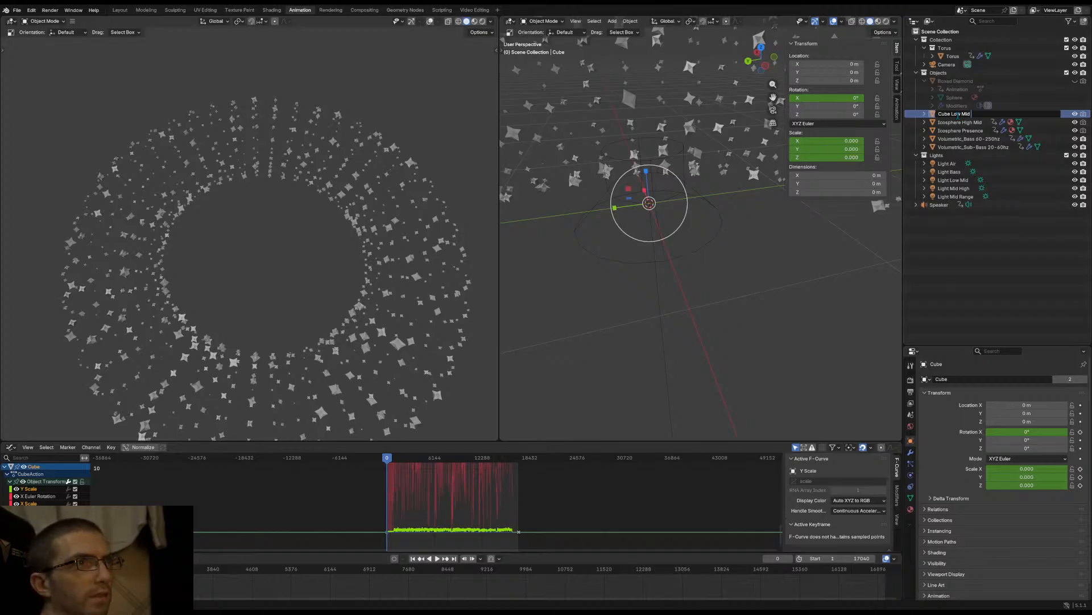
pyautogui.write('250')
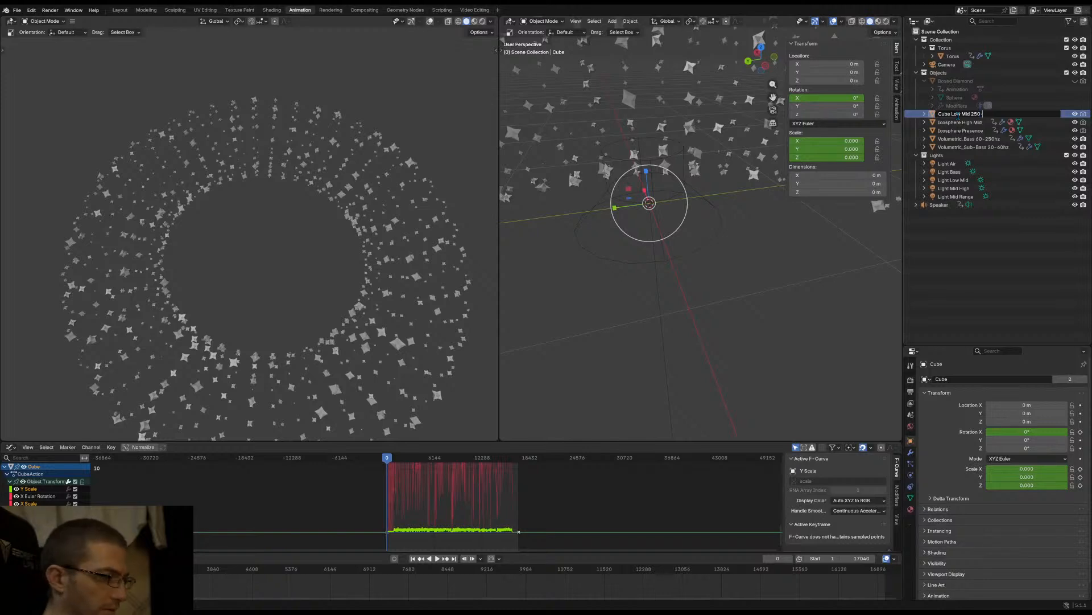
pyautogui.write('-500')
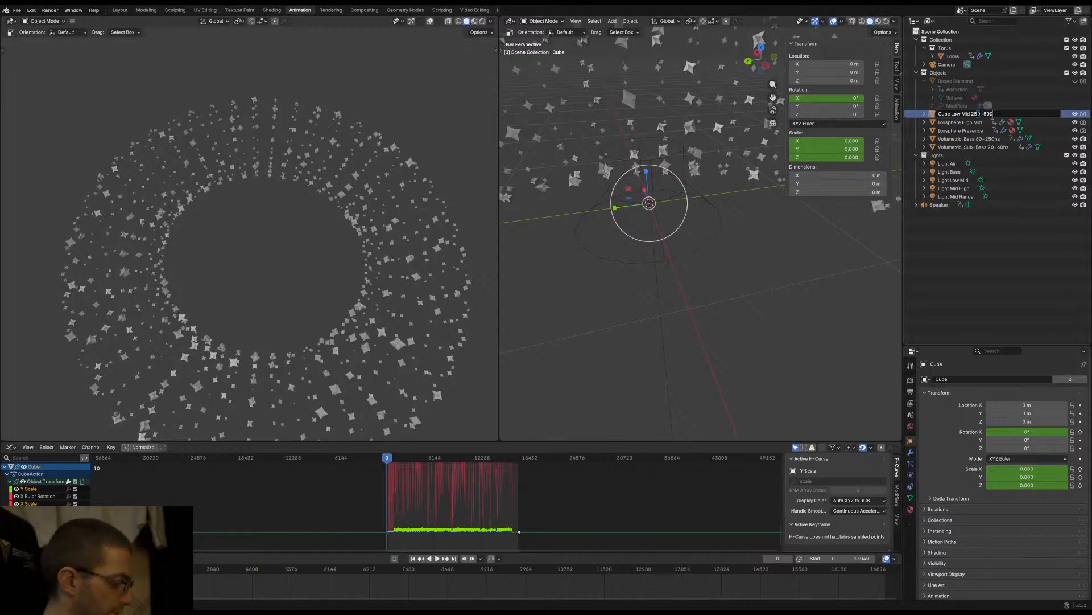
pyautogui.write('hz R')
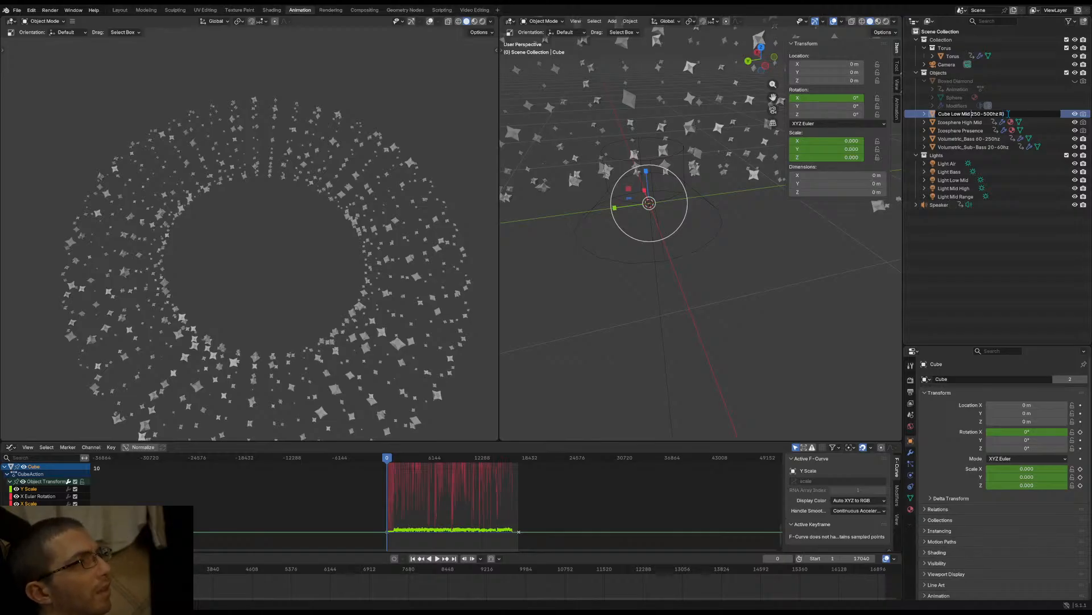
pyautogui.write('(')
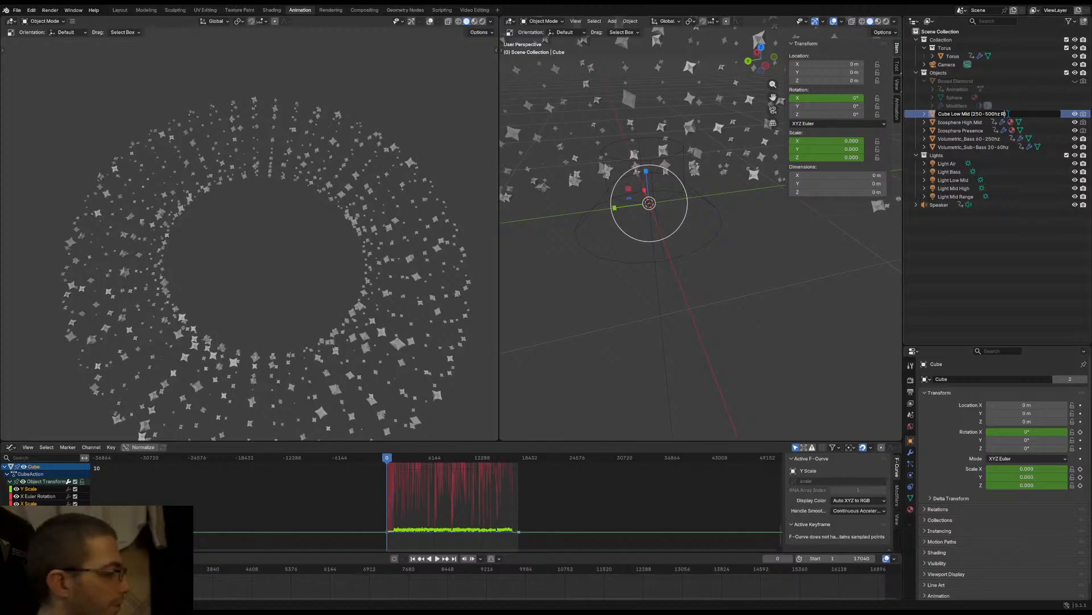
pyautogui.press('BackSpace')
pyautogui.write('S')
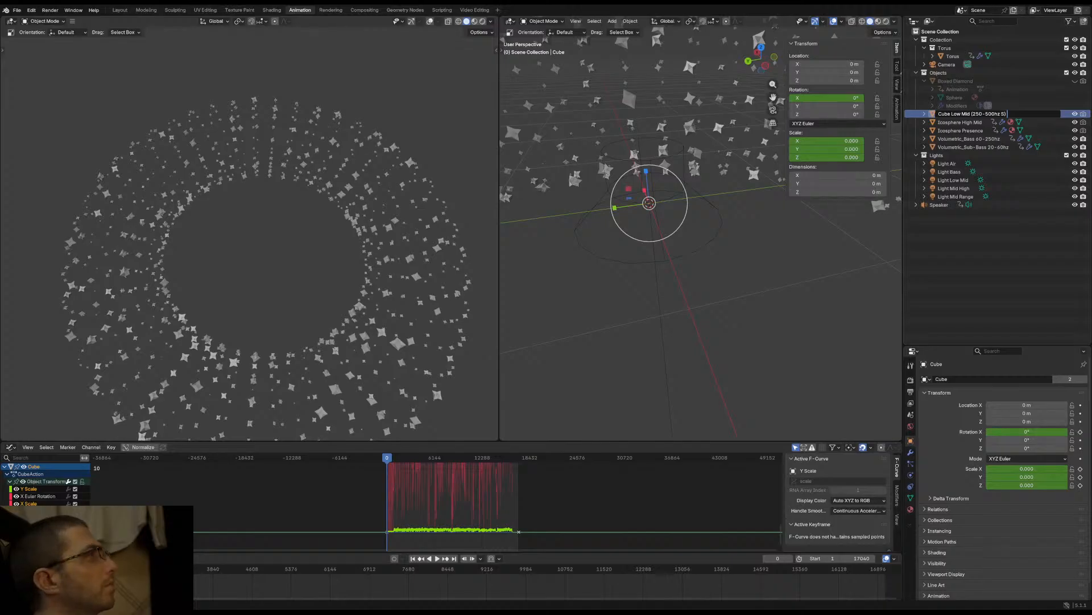
pyautogui.press('Return')
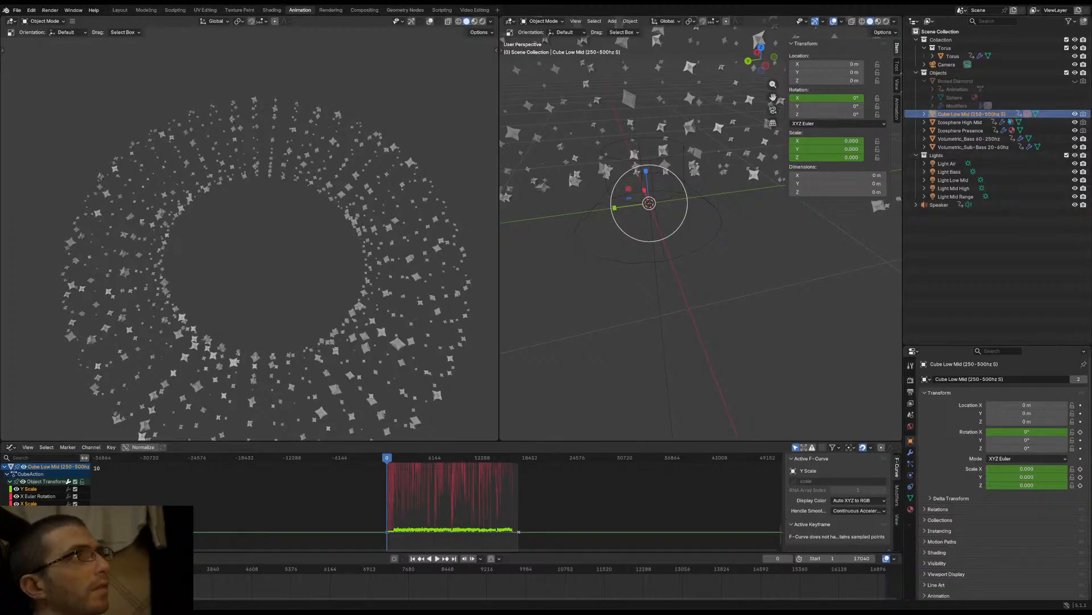
# Extend the Low Mid cube's name with its rotation frequency range, making it "Cube Low Mid (250-500hz S), (500hz- 2kHz R)"
pyautogui.doubleClick(1009, 115)
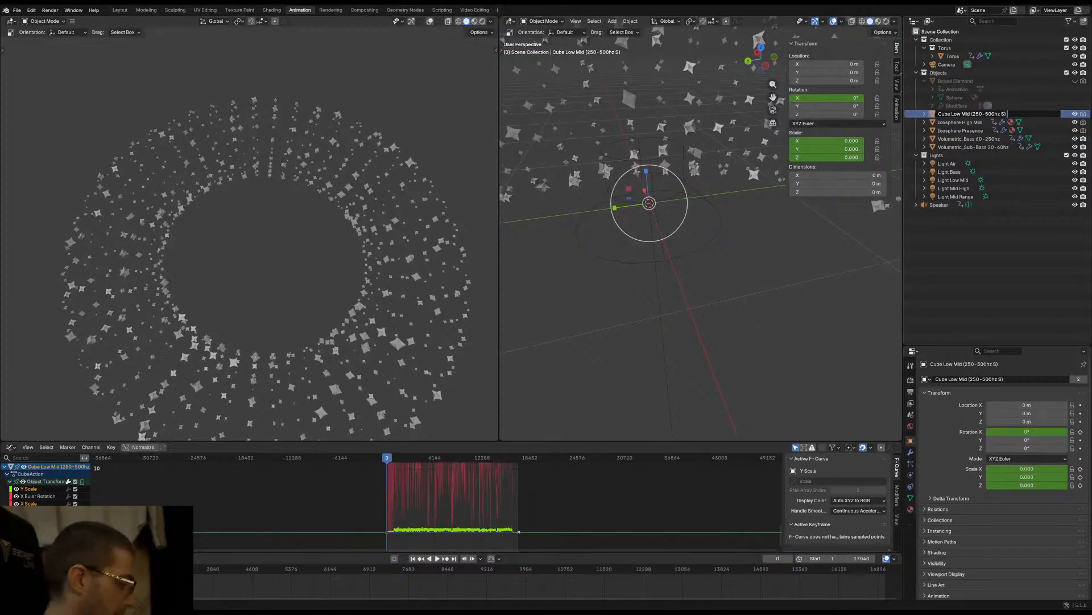
pyautogui.write('500')
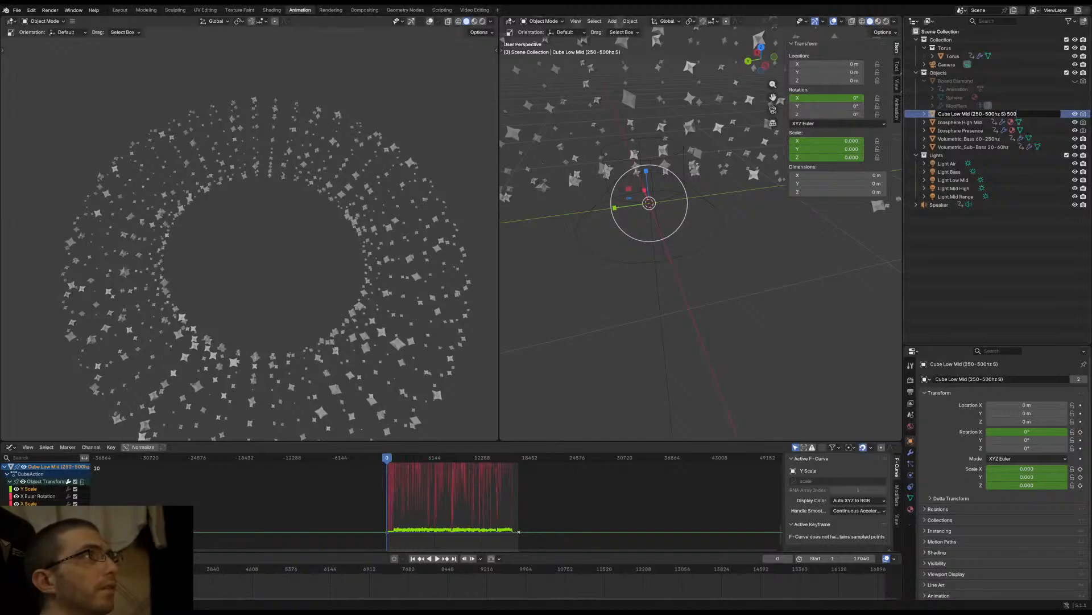
pyautogui.press('BackSpace')
pyautogui.press('BackSpace')
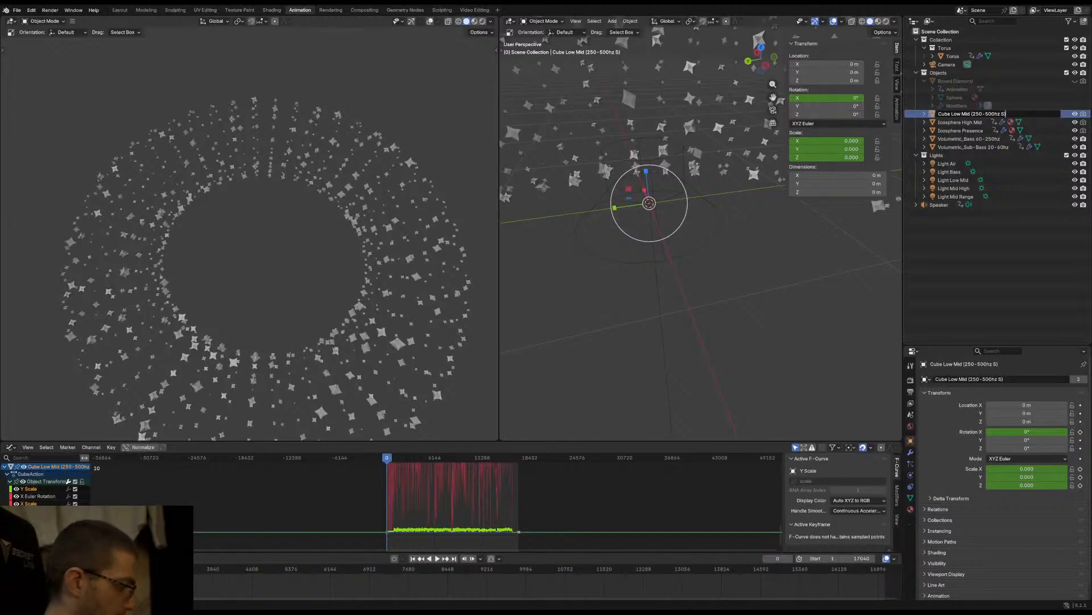
pyautogui.write(', ')
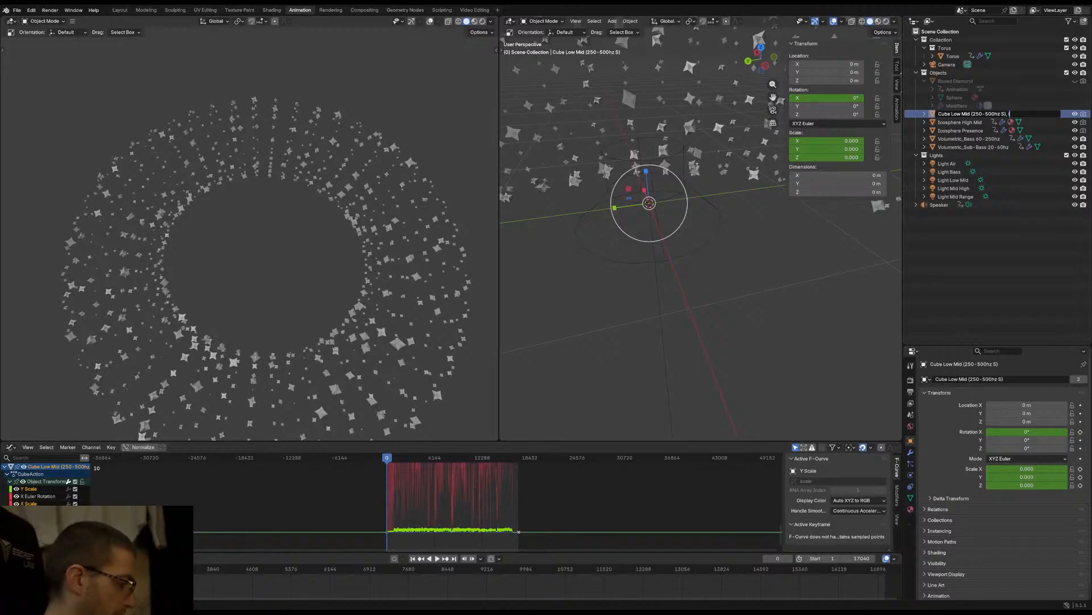
pyautogui.write('(500hz-')
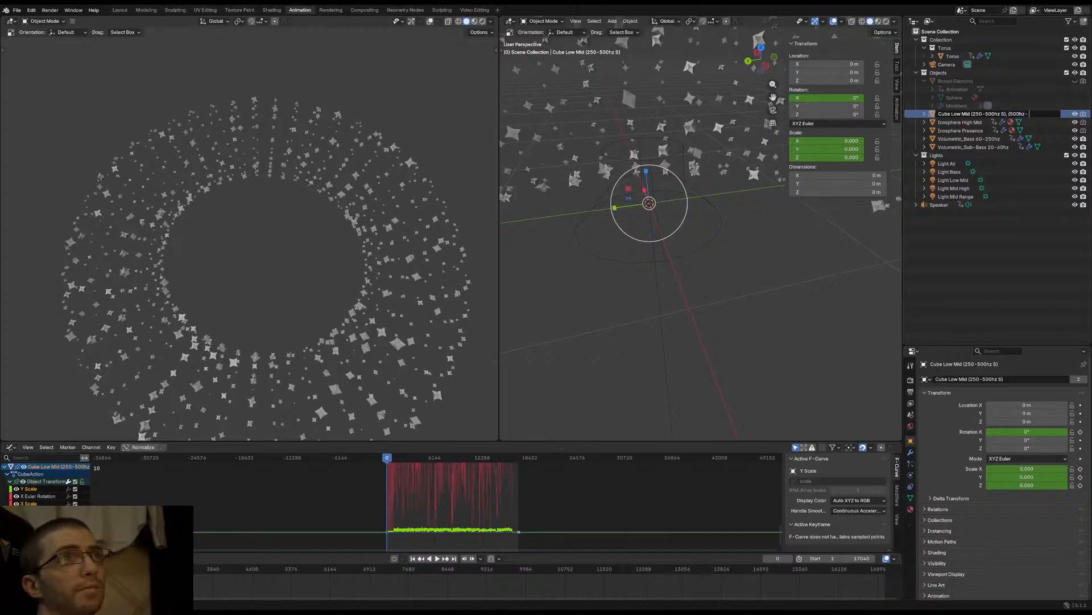
pyautogui.write('2')
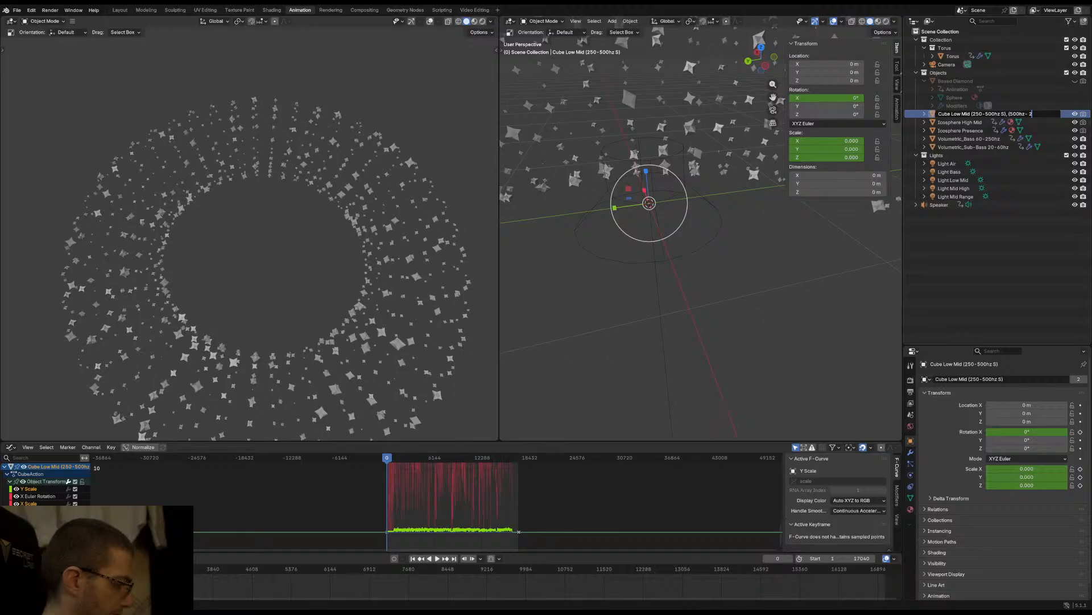
pyautogui.write('k')
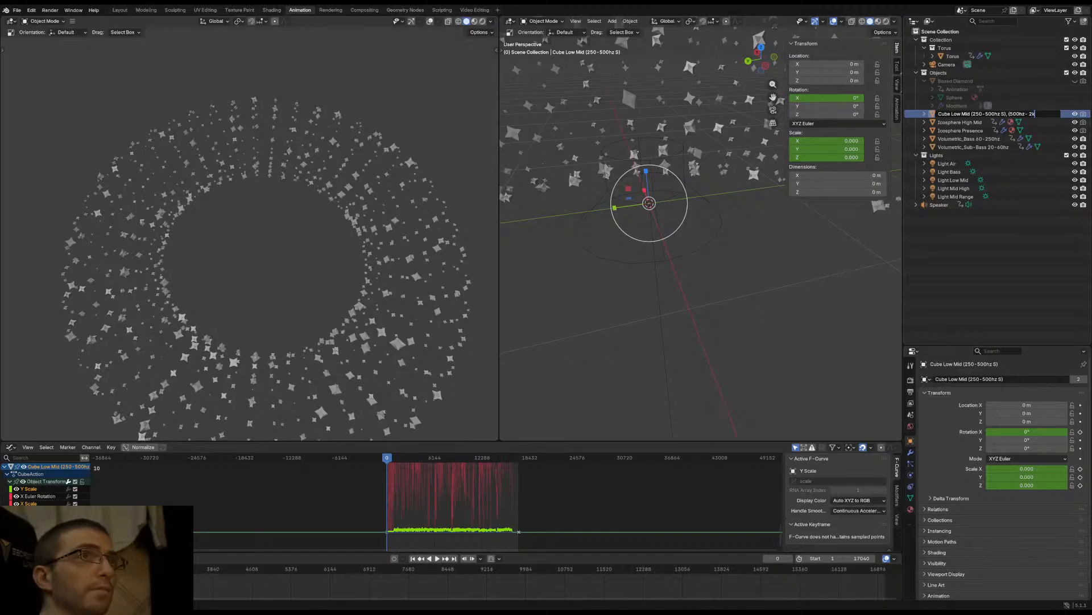
pyautogui.write('Hz')
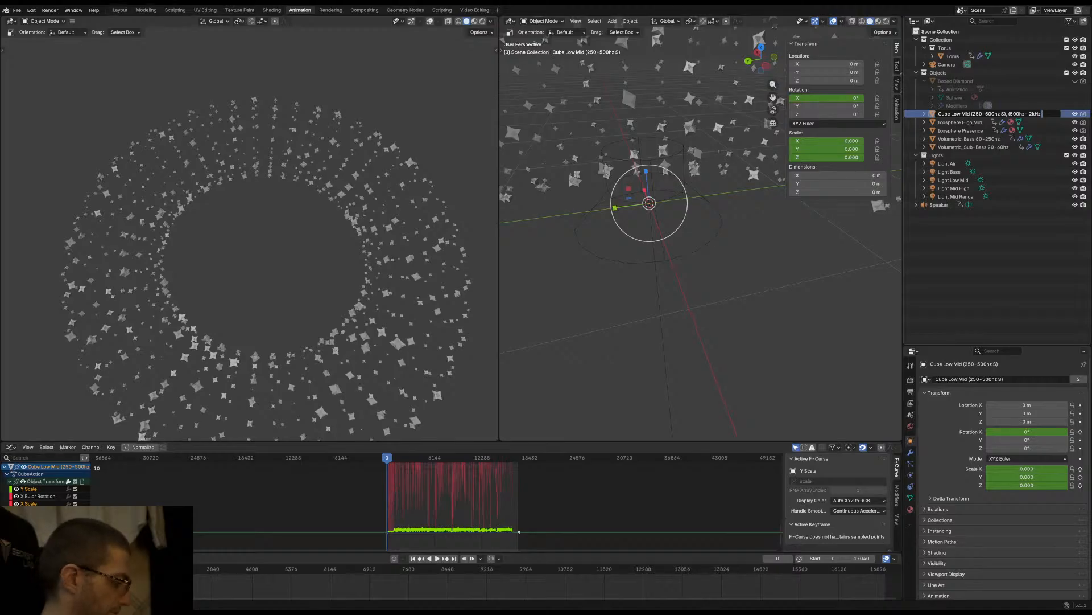
pyautogui.write(' R)')
pyautogui.press('Return')
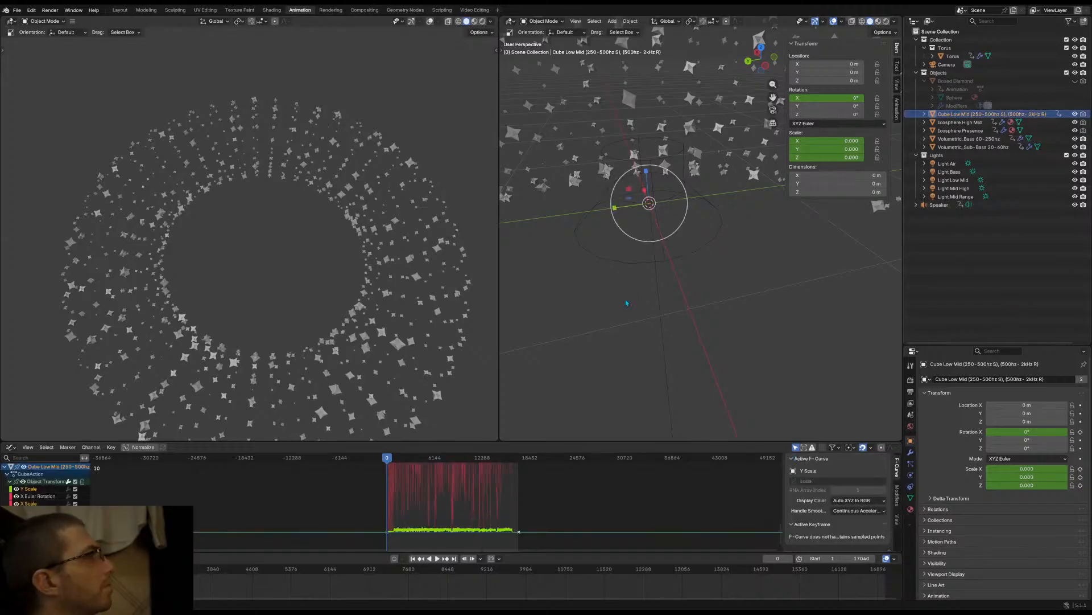
# Convert the Low Mid cube's baked Y Scale curve from samples to keys
pyautogui.click(91, 447)
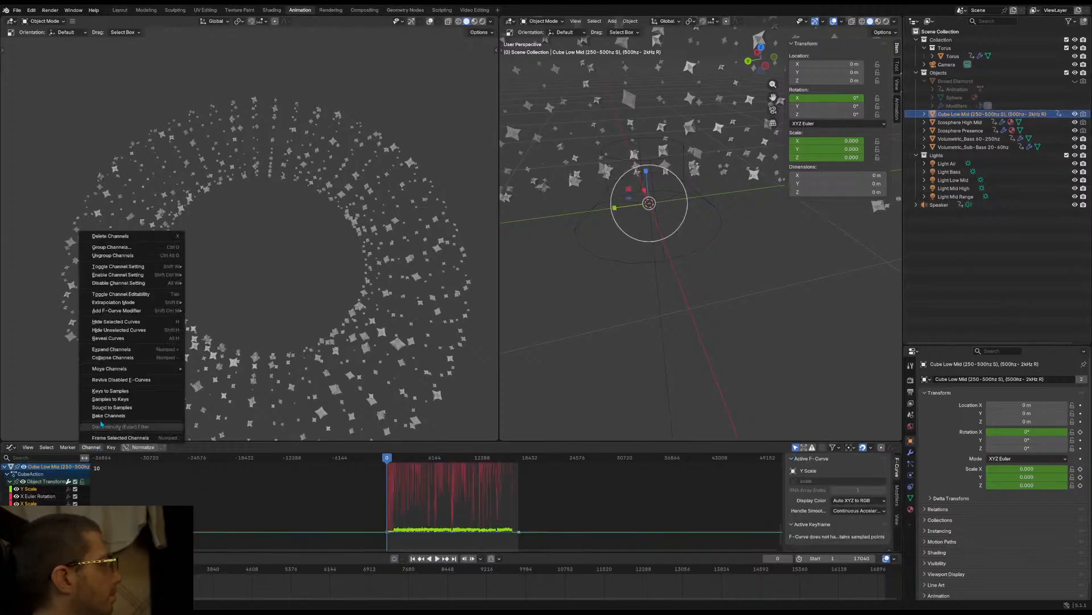
pyautogui.click(110, 399)
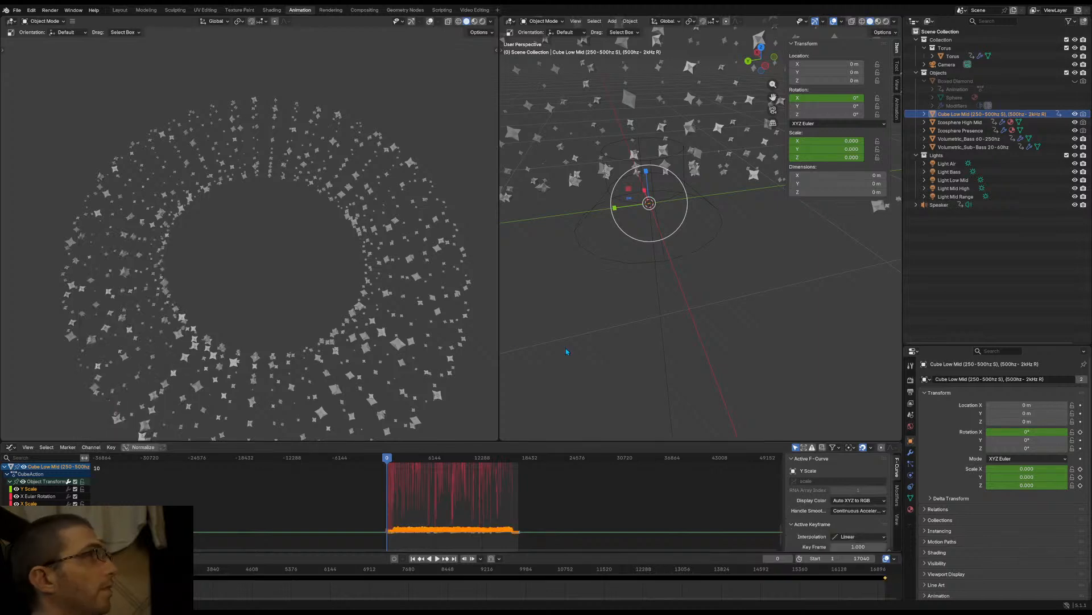
# Rebake the Low Mid cube's Y Scale and X Euler Rotation curves from sound, converting the rotation samples to keys before its bake
pyautogui.click(91, 446)
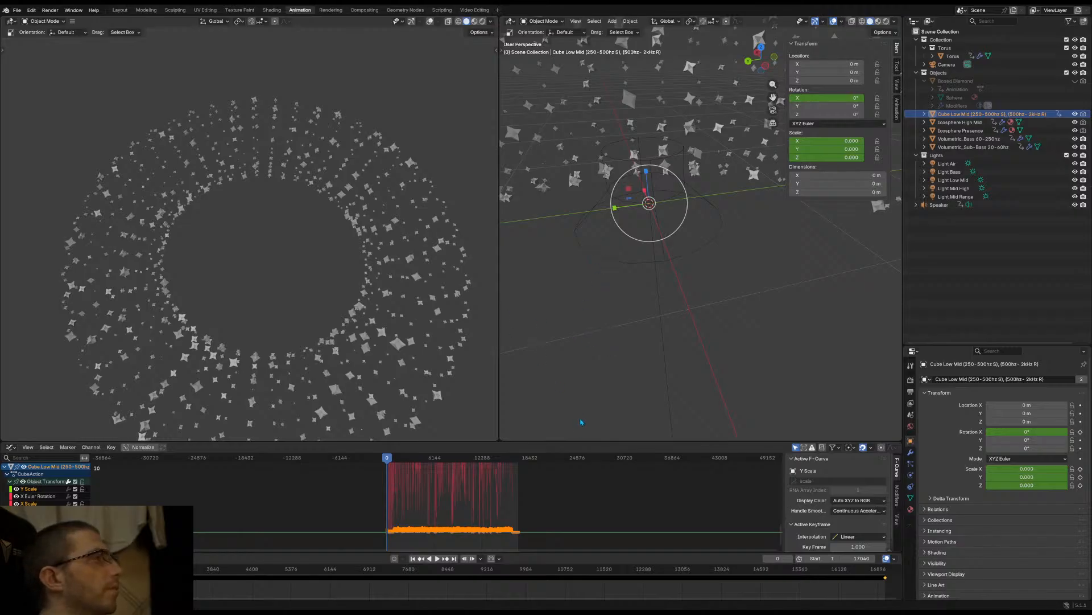
pyautogui.hotkey('alt', 'c')
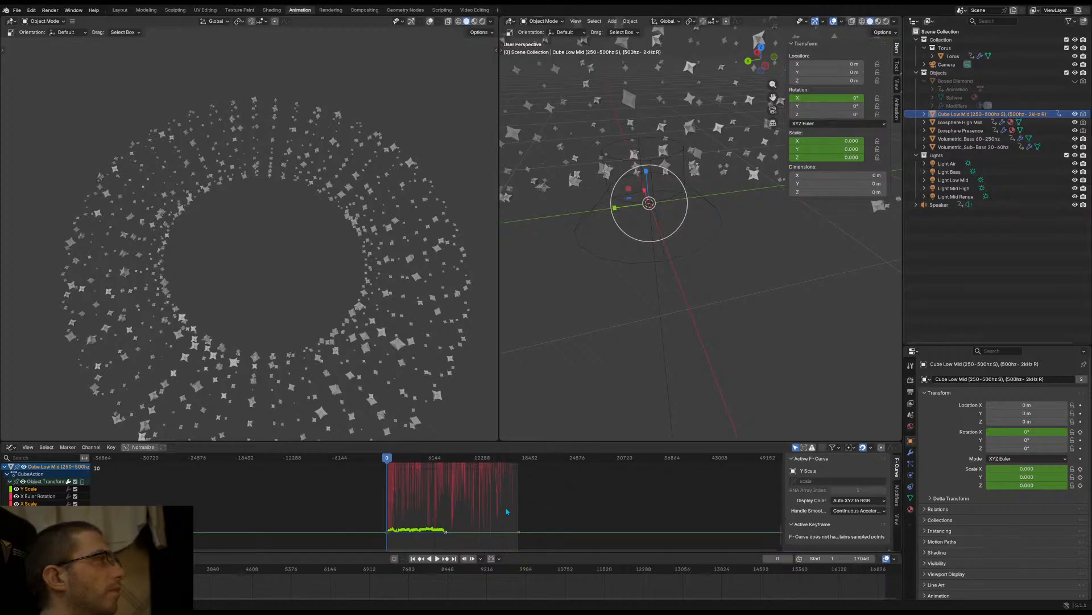
pyautogui.click(50, 497)
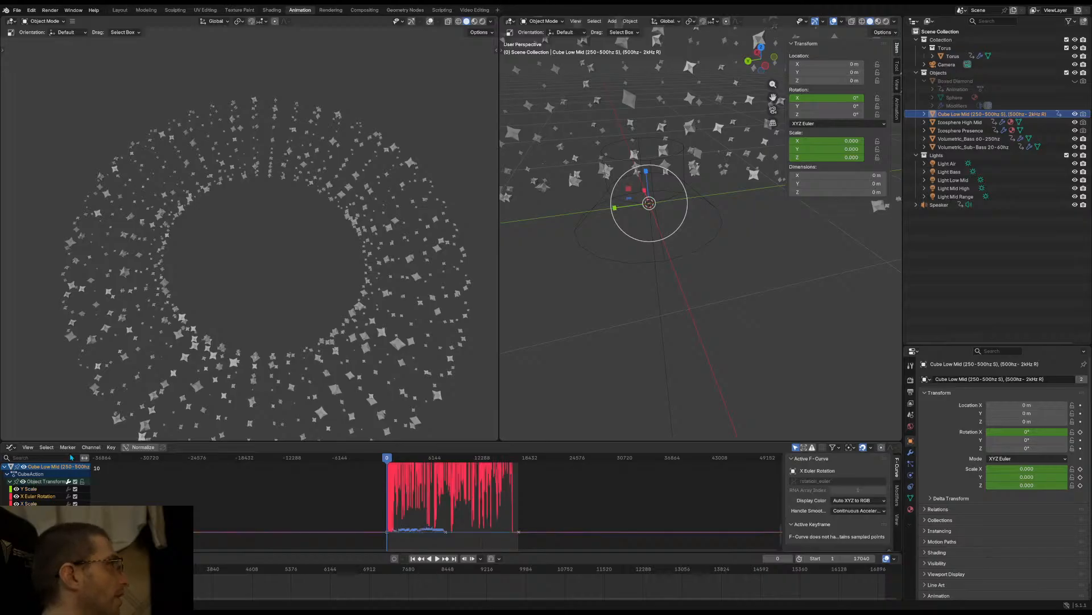
pyautogui.click(91, 446)
pyautogui.click(115, 404)
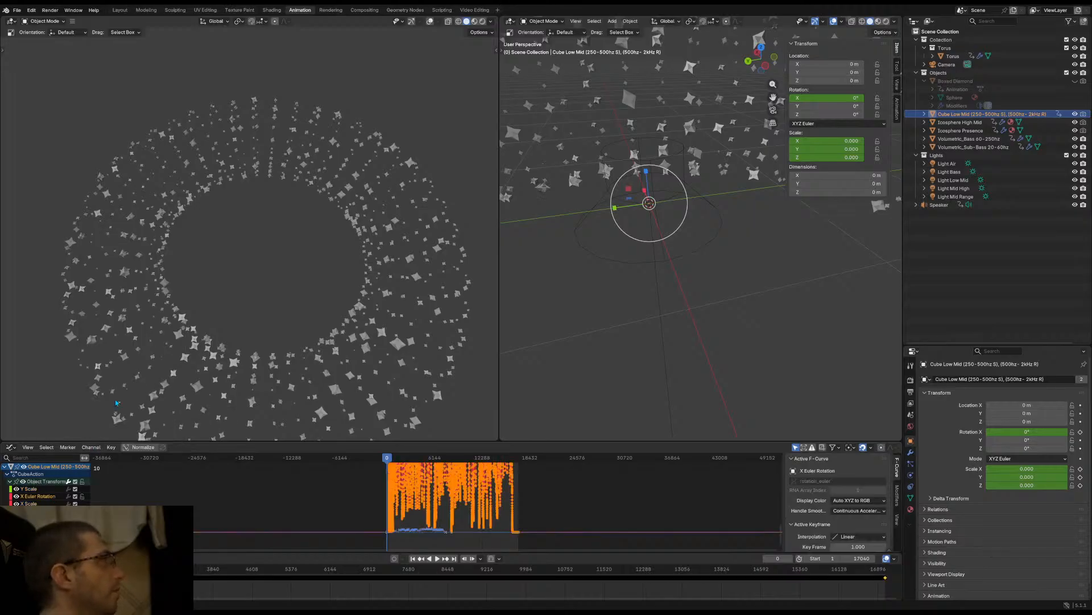
pyautogui.click(91, 447)
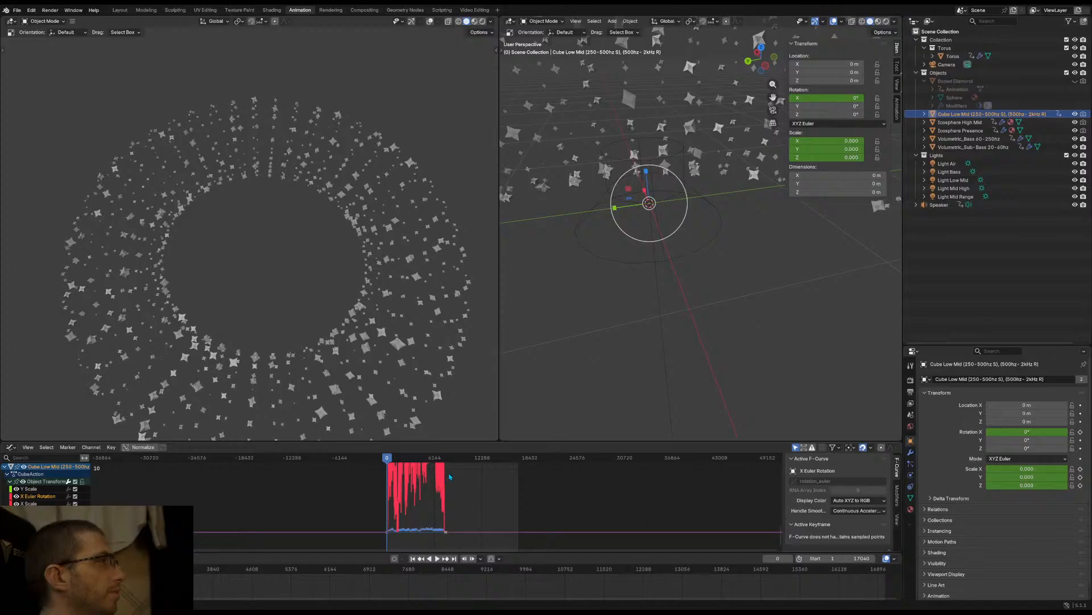
# Examine the extent of the rebaked rotation curve and play the animation to watch the visualizer, including with Light Bass selected
pyautogui.scroll(5, 453, 484)
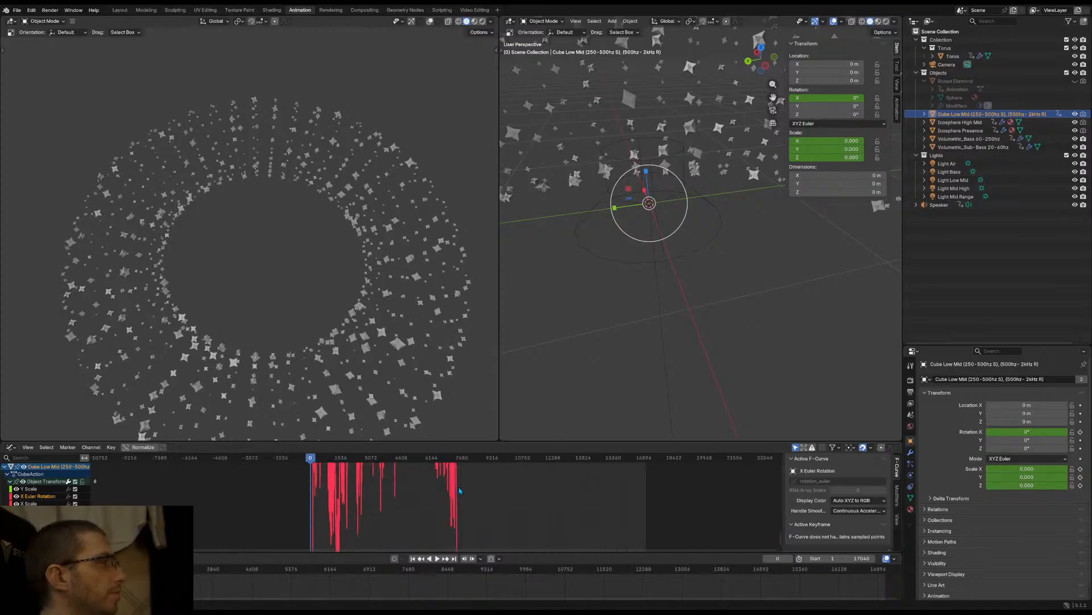
pyautogui.scroll(-3, 460, 491)
pyautogui.scroll(-2, 460, 497)
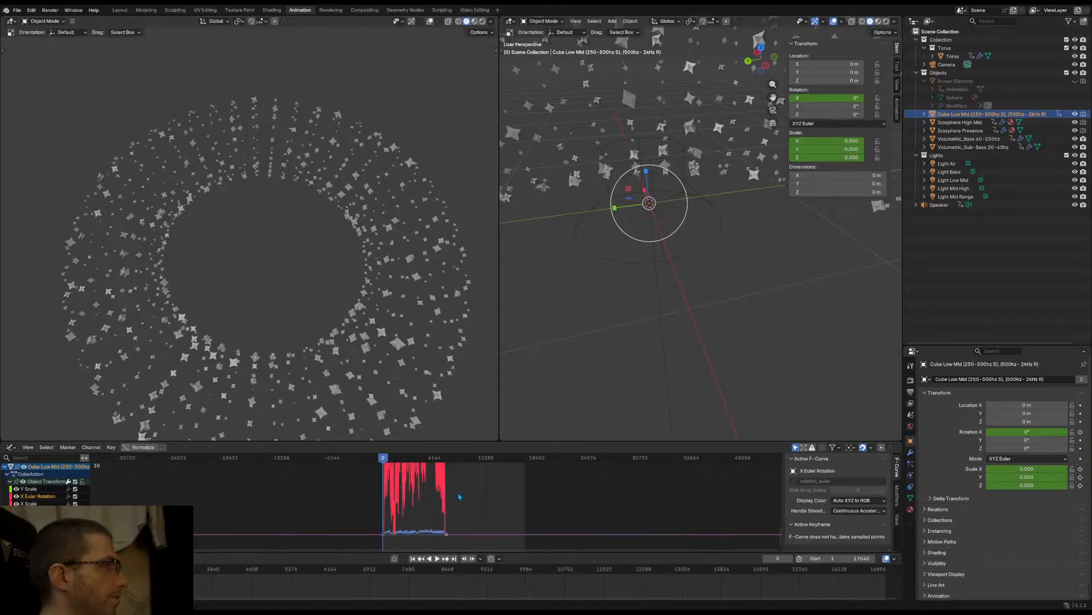
pyautogui.press('space')
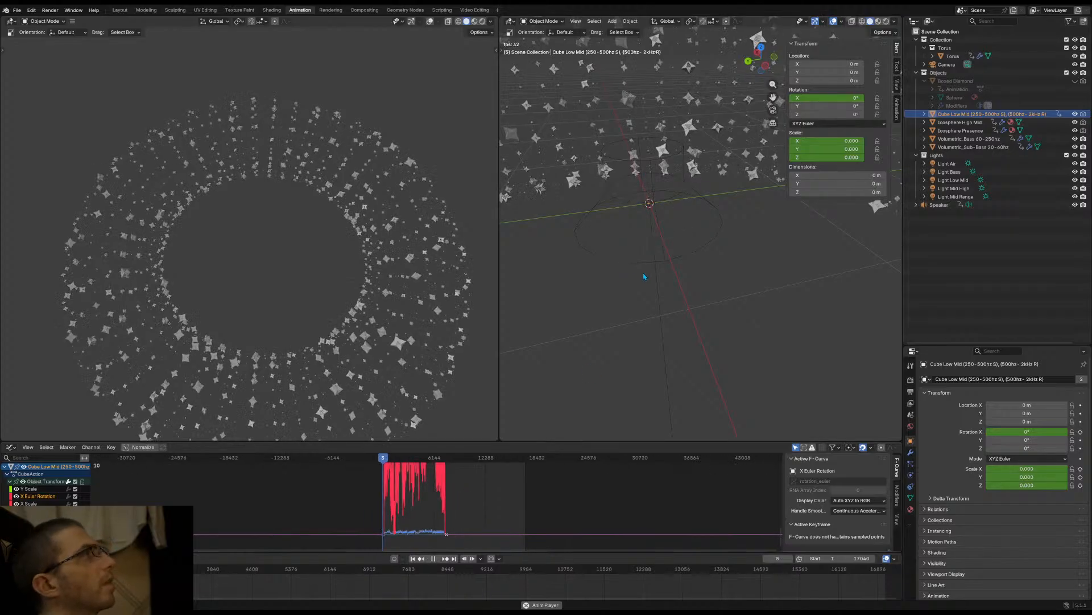
pyautogui.click(661, 313)
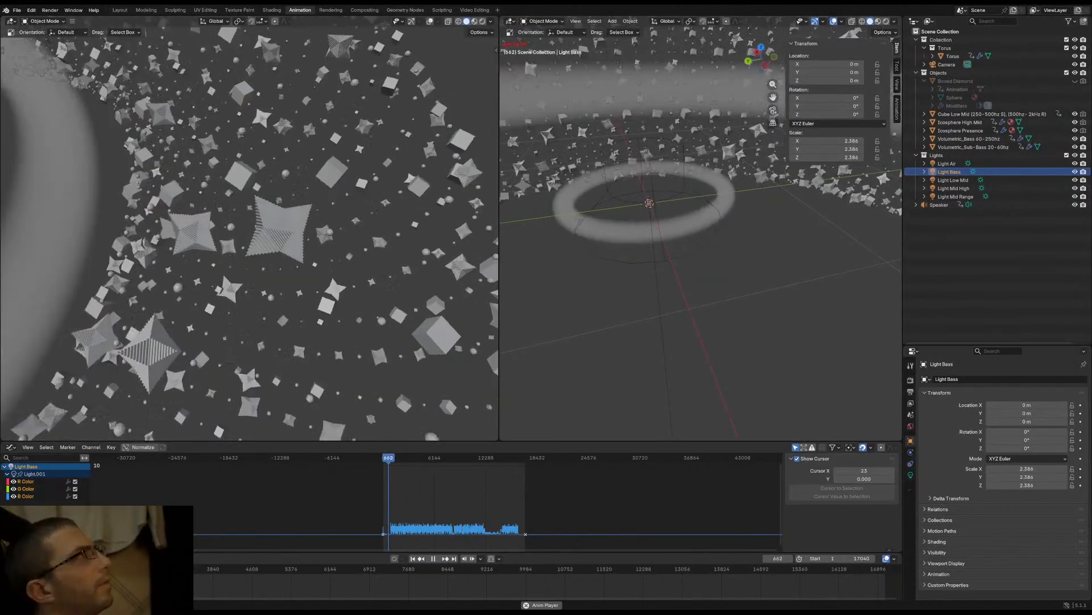
pyautogui.press('Home')
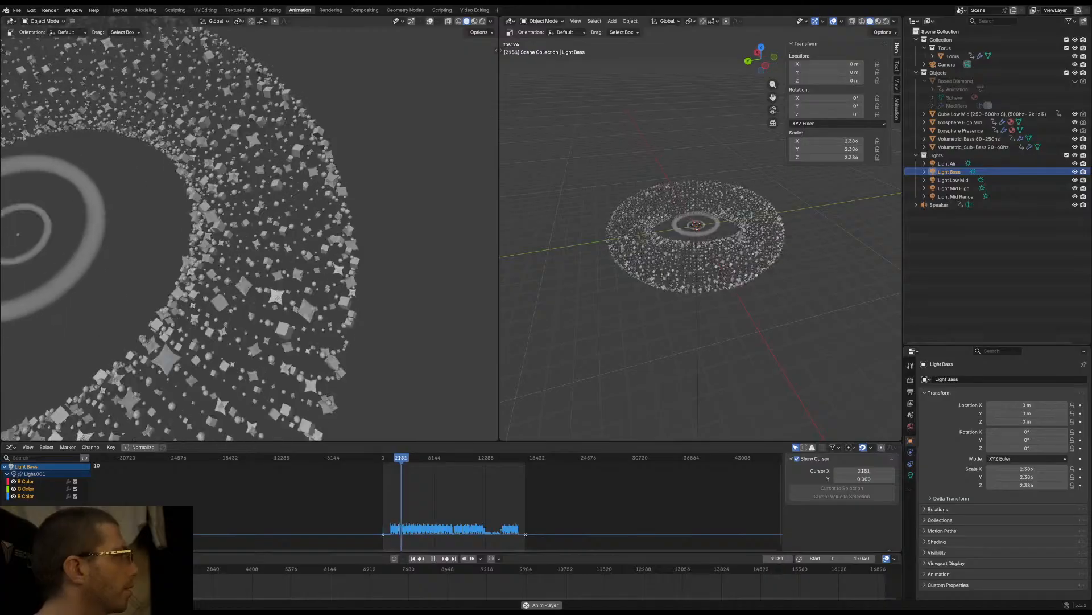
pyautogui.hotkey('shift', 'Left')
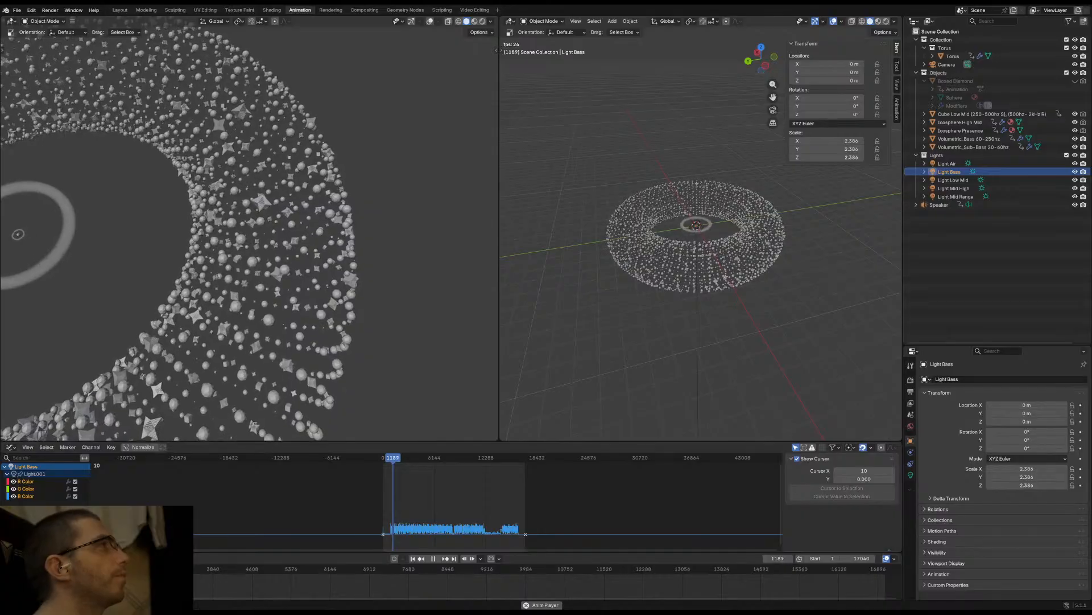
# Clear the selection and review the playing visualizer around frames 4437 and 6608 and from the start, viewing the rings and particles up close
pyautogui.click(671, 353)
pyautogui.click(420, 458)
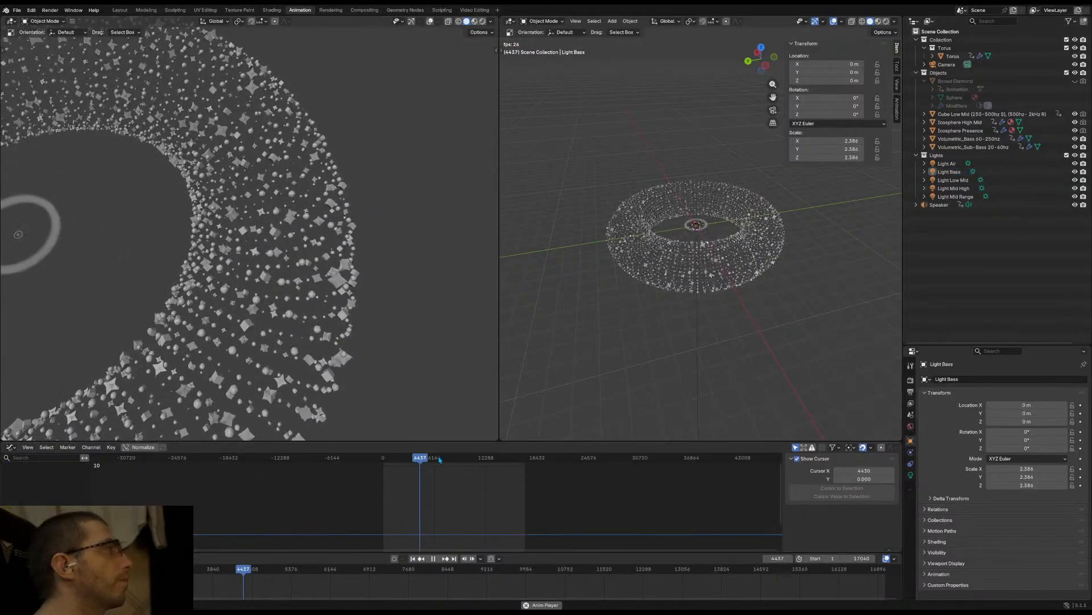
pyautogui.click(439, 459)
pyautogui.click(438, 461)
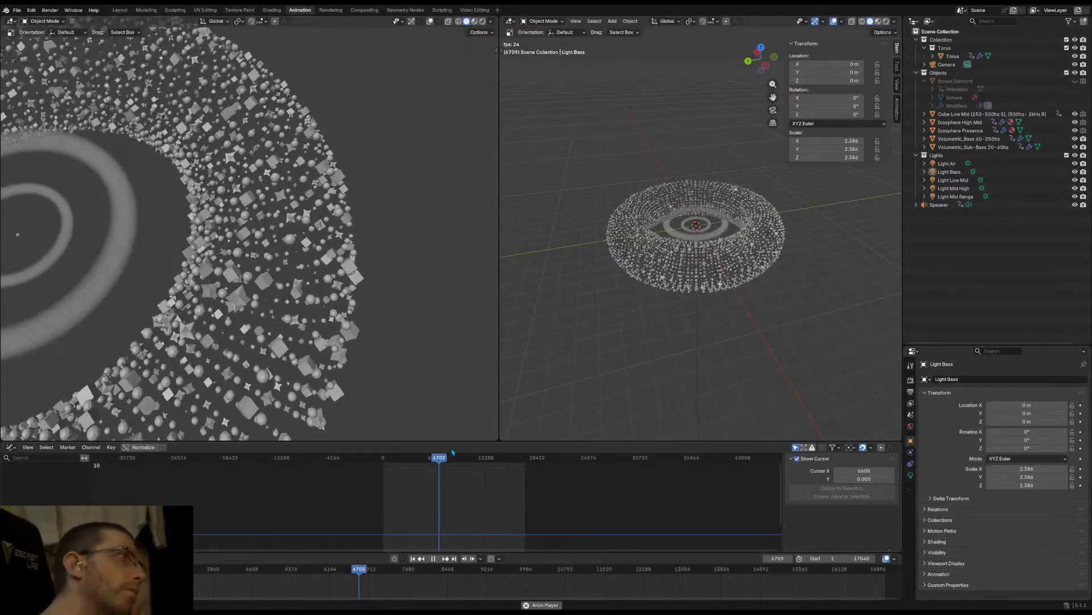
pyautogui.click(380, 460)
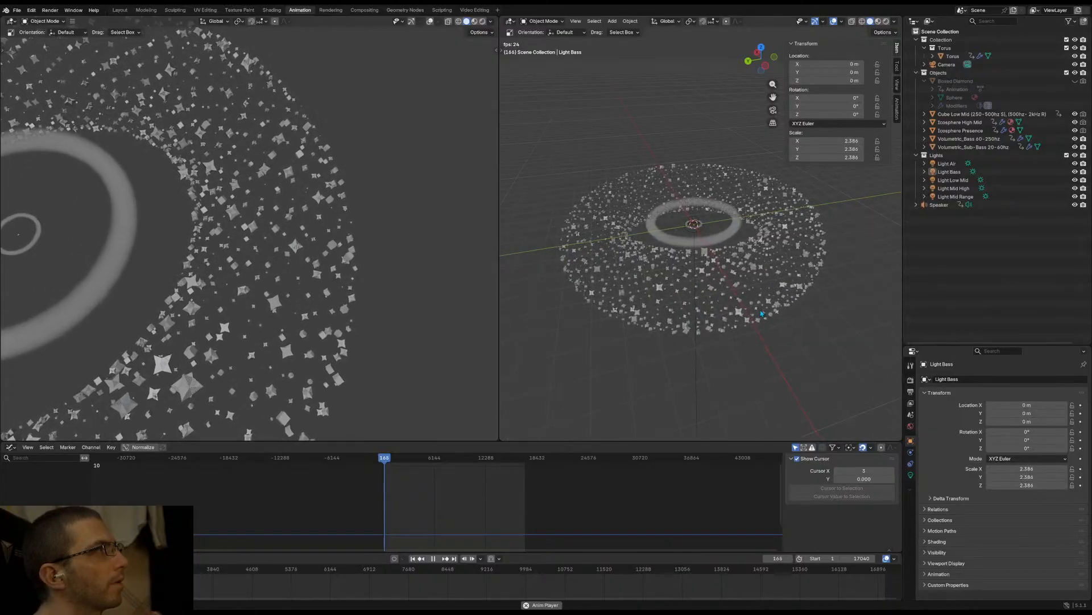
pyautogui.moveTo(760, 311); pyautogui.dragTo(736, 325, button='middle')
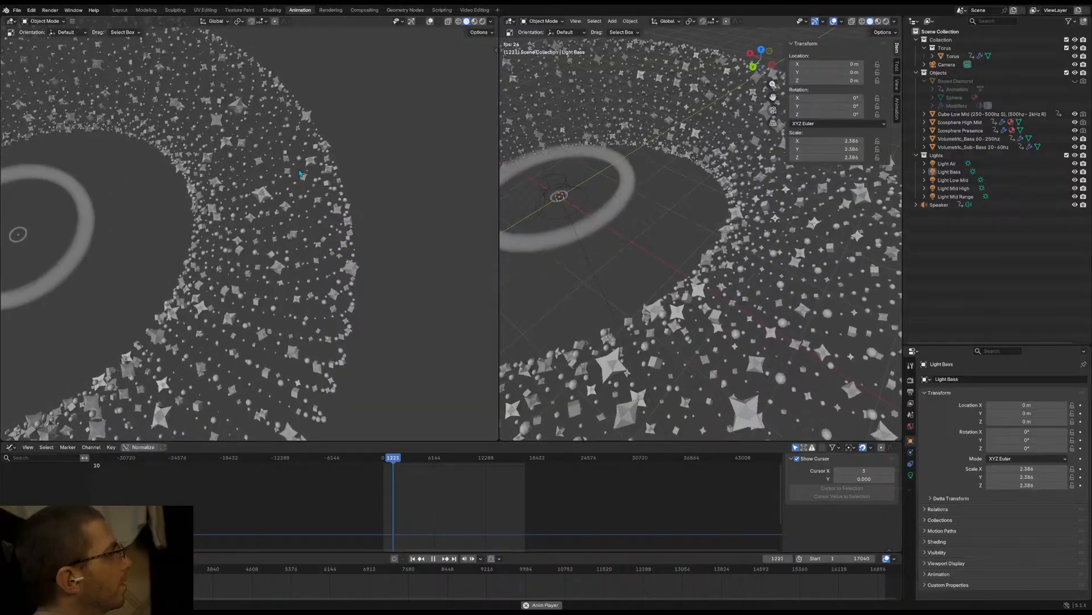
pyautogui.scroll(4, 349, 143)
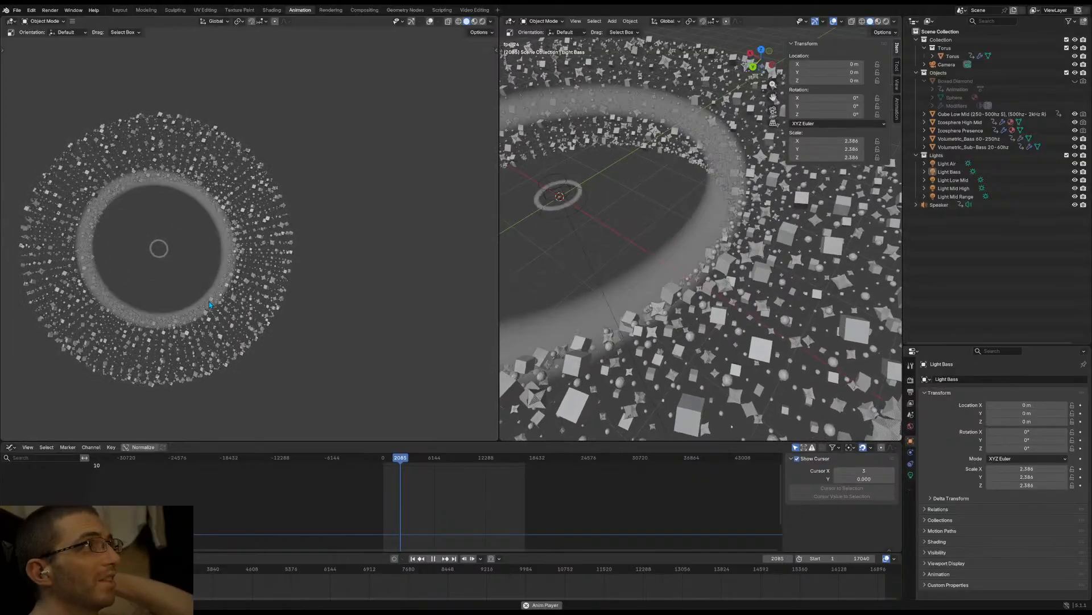
pyautogui.keyDown('shift'); pyautogui.moveTo(209, 304); pyautogui.dragTo(318, 316, button='middle'); pyautogui.keyUp('shift')
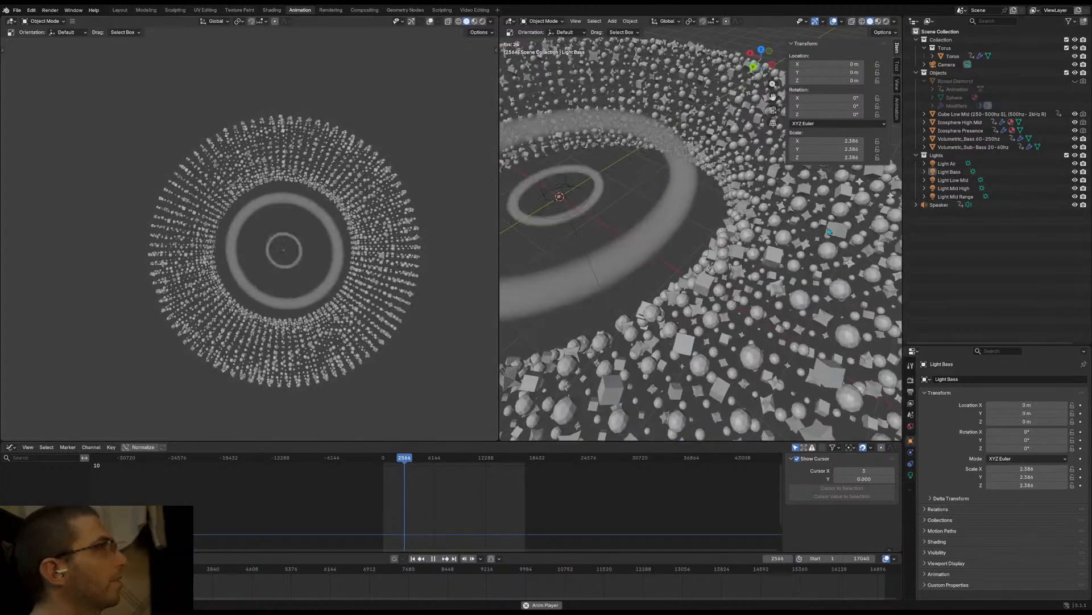
# Select the Volumetric_Sub-Bass 20-60hz ring and watch its scale animation from above with the whole torus in view
pyautogui.click(966, 147)
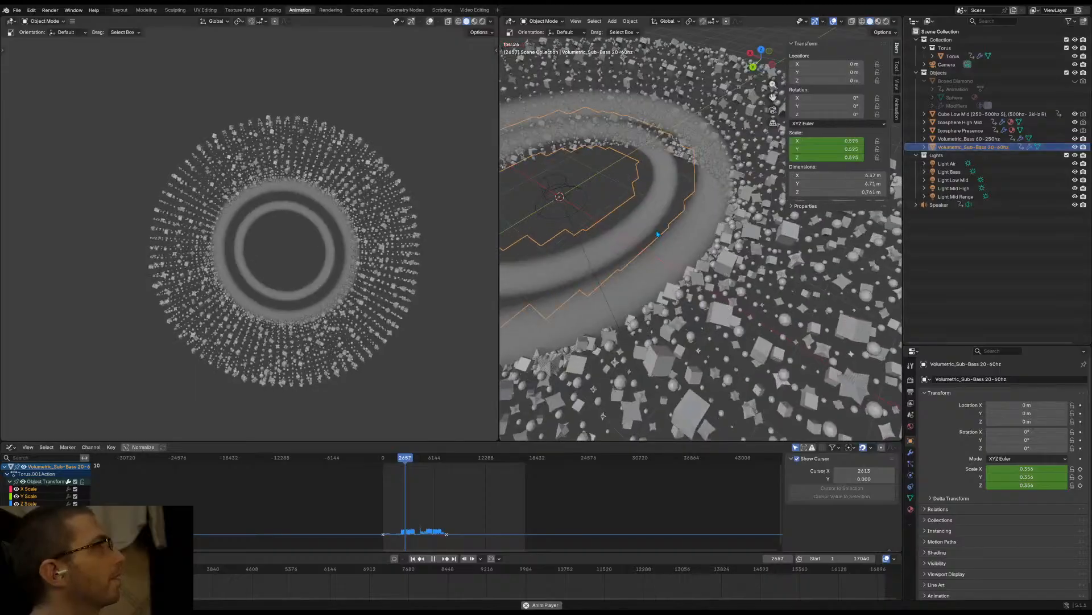
pyautogui.moveTo(620, 245); pyautogui.dragTo(634, 304, button='middle')
pyautogui.scroll(-6, 655, 290)
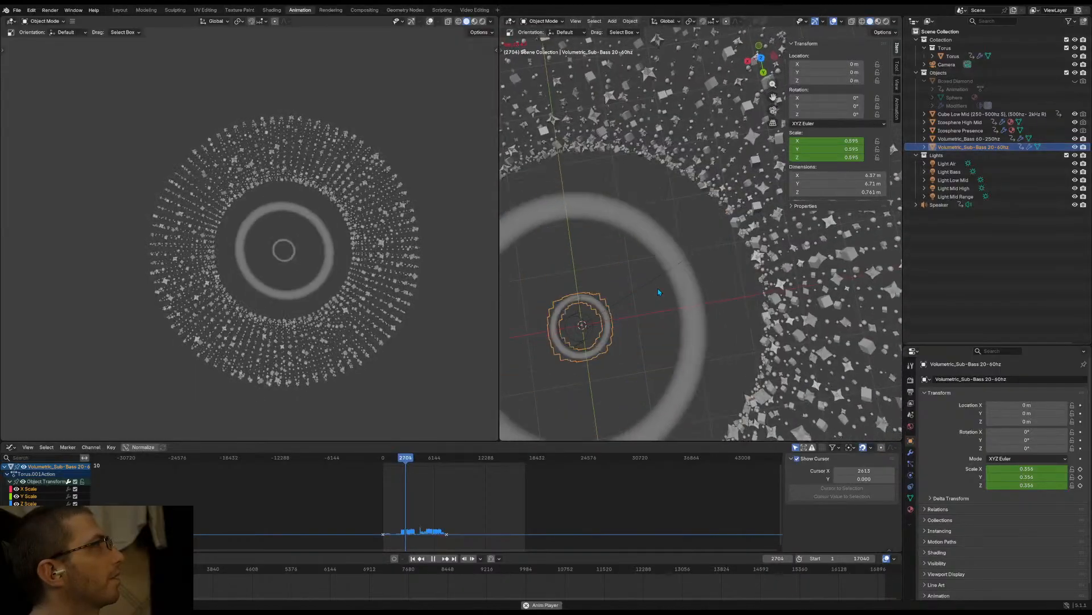
pyautogui.scroll(-1, 658, 288)
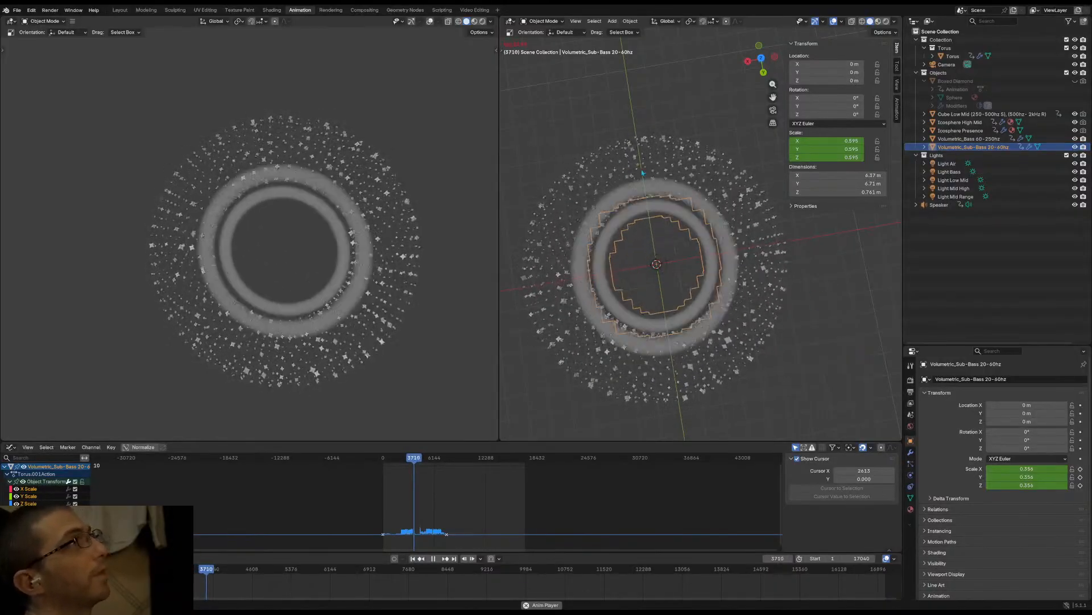
# Rename the Icosphere Presence object as "Icosphere Presence 4K -6kHz"
pyautogui.click(961, 123)
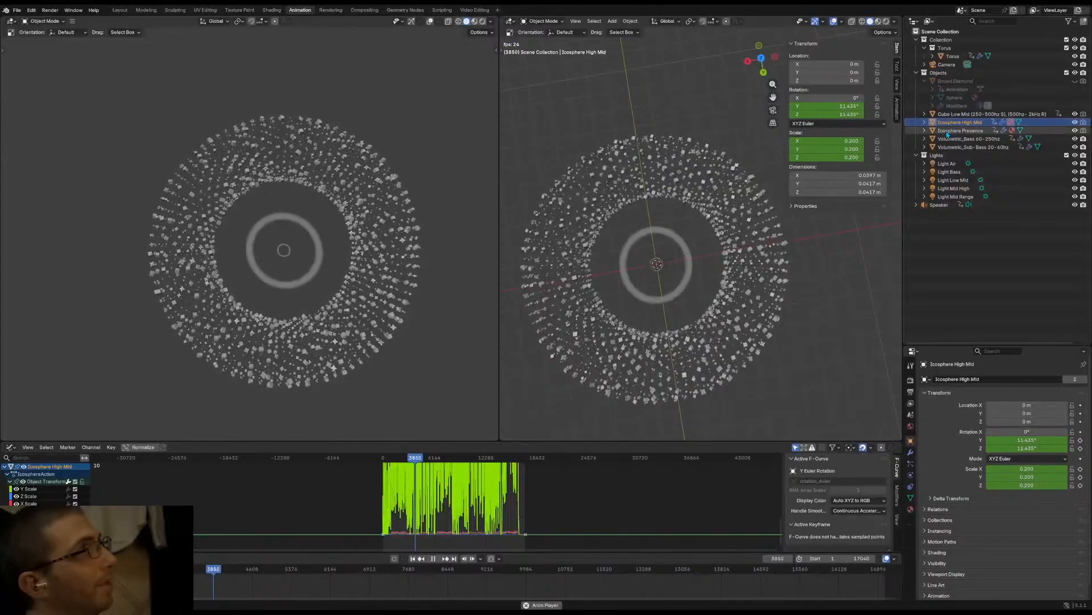
pyautogui.click(948, 131)
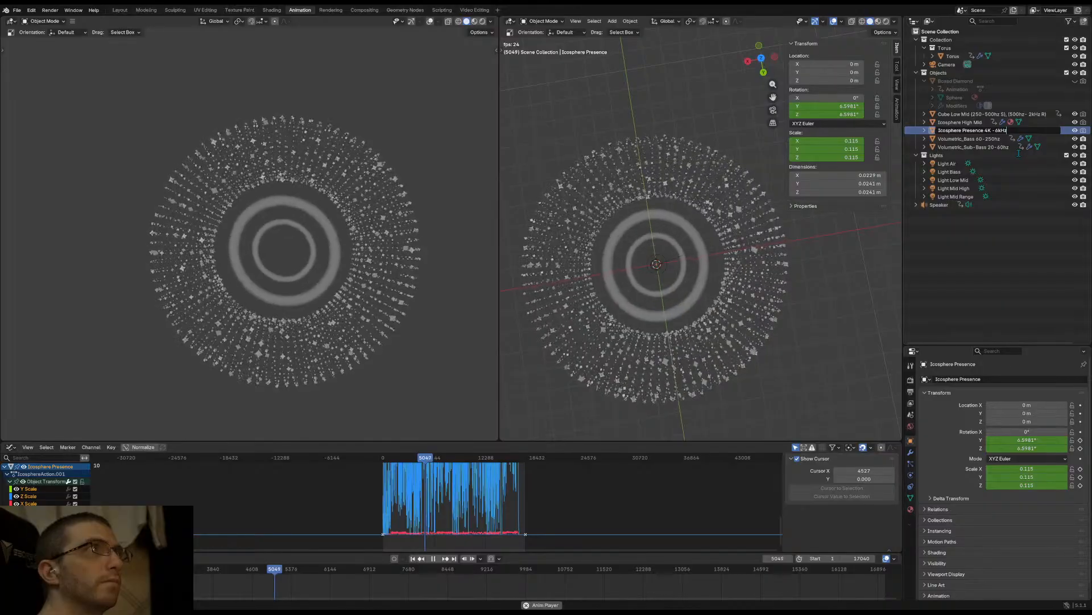
pyautogui.press('Return')
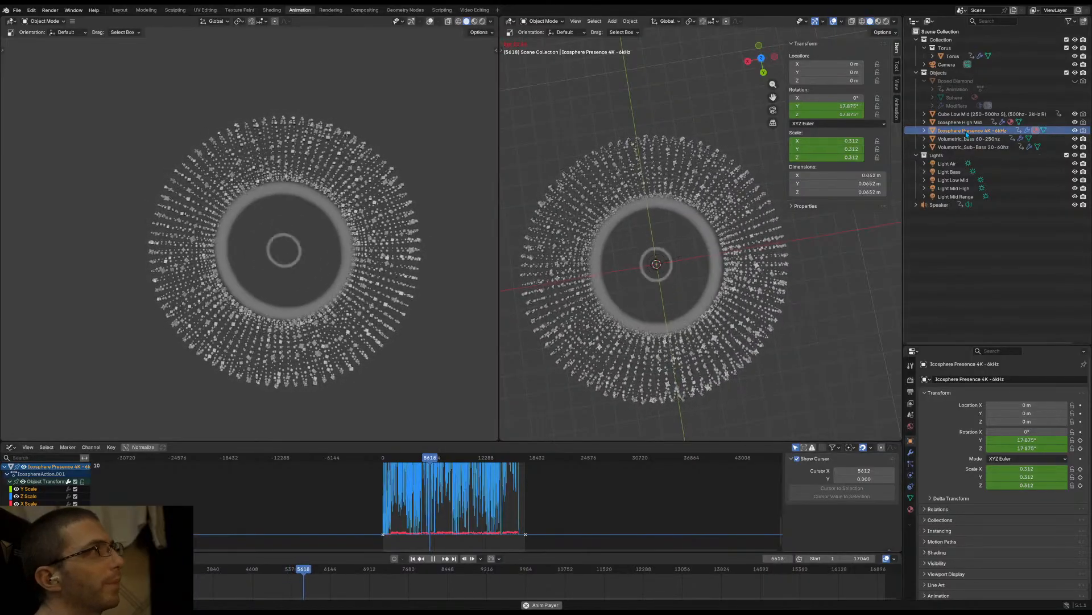
# Inspect the particles on the Torus up close and compare the curves of Icosphere High Mid and the Presence icosphere
pyautogui.scroll(6, 774, 281)
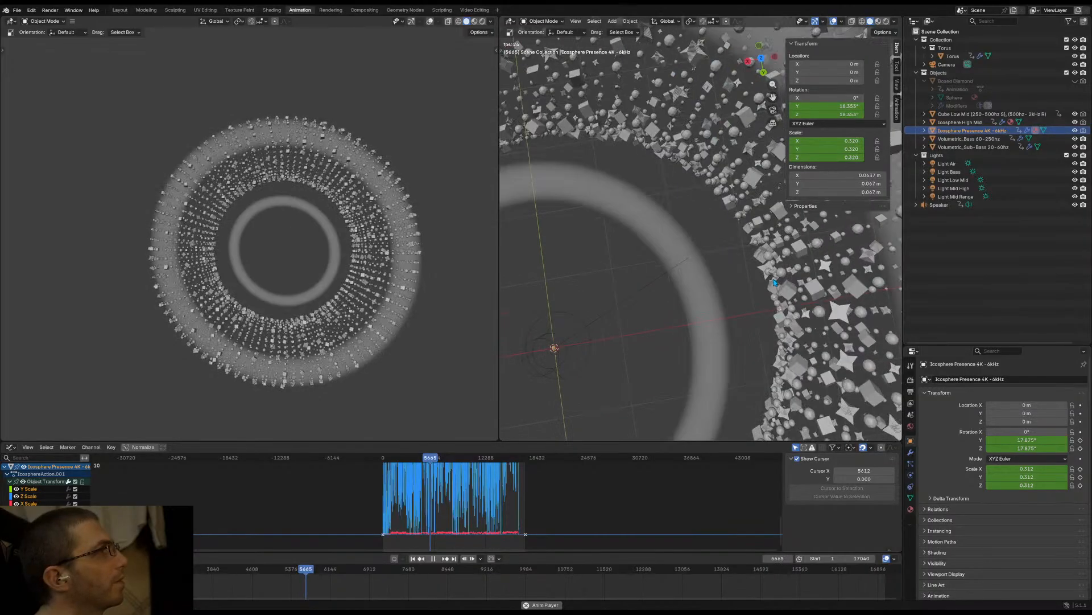
pyautogui.click(843, 304)
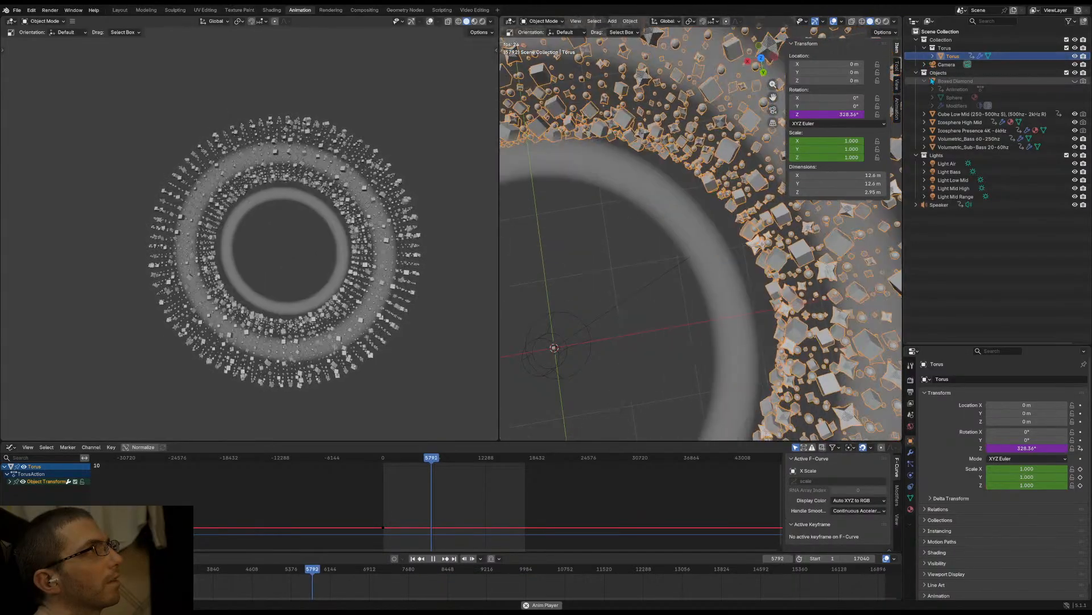
pyautogui.click(958, 122)
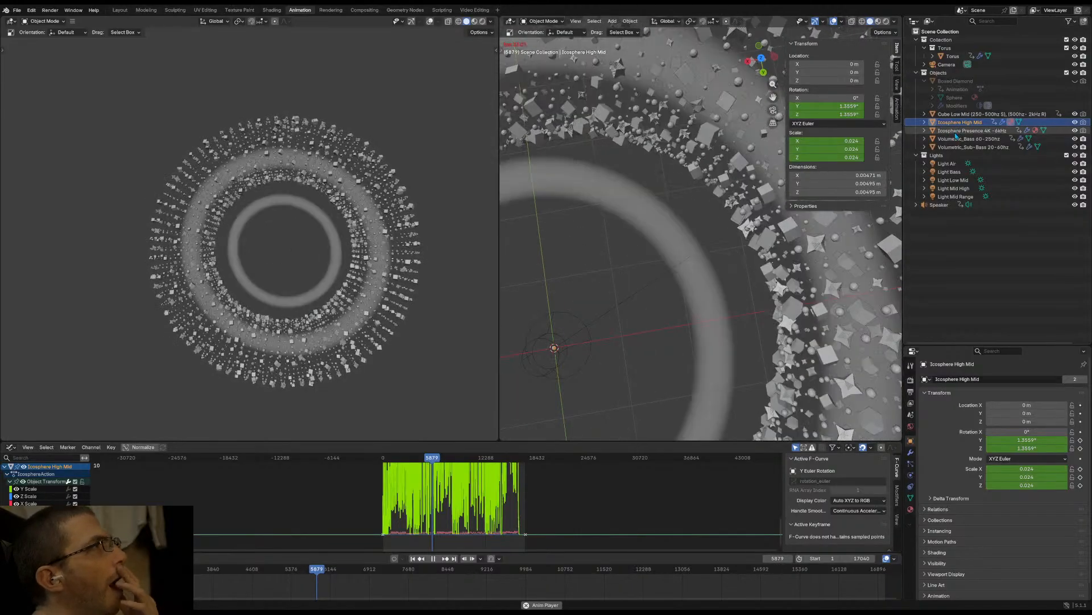
pyautogui.click(957, 132)
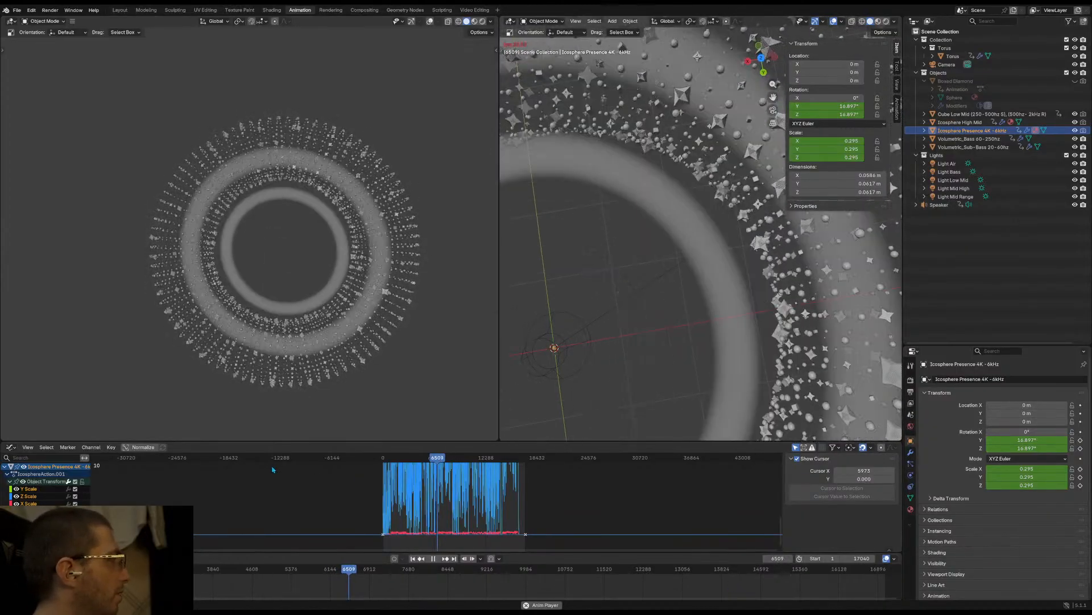
# Enlarge the Graph Editor and fit the Presence icosphere's full scale and rotation curves in it
pyautogui.moveTo(400, 499); pyautogui.dragTo(385, 532, button='middle')
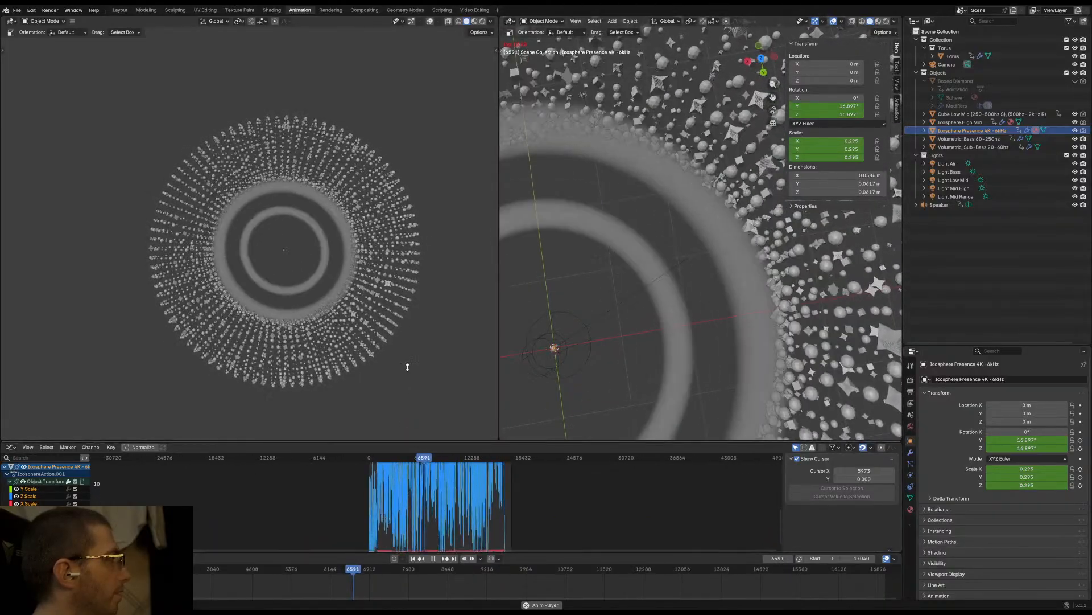
pyautogui.moveTo(403, 443); pyautogui.dragTo(403, 348)
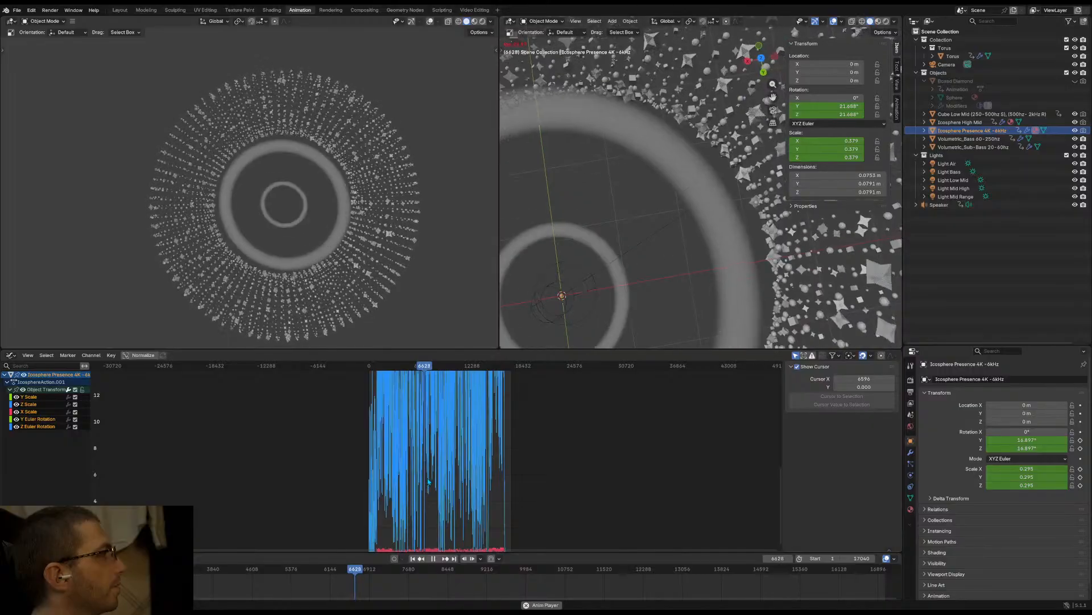
pyautogui.scroll(-1, 435, 469)
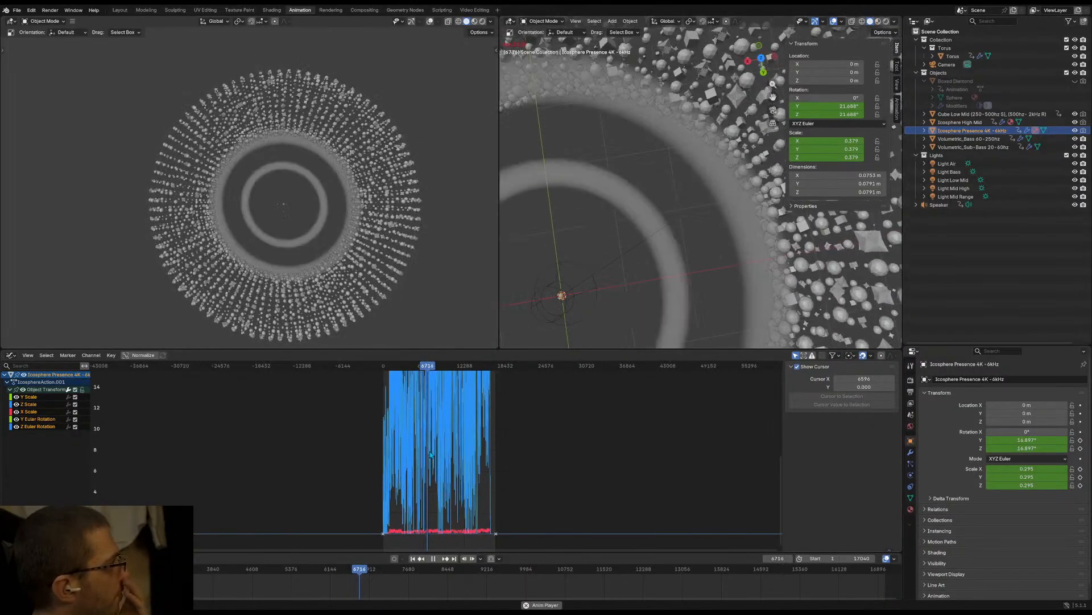
pyautogui.scroll(1, 431, 454)
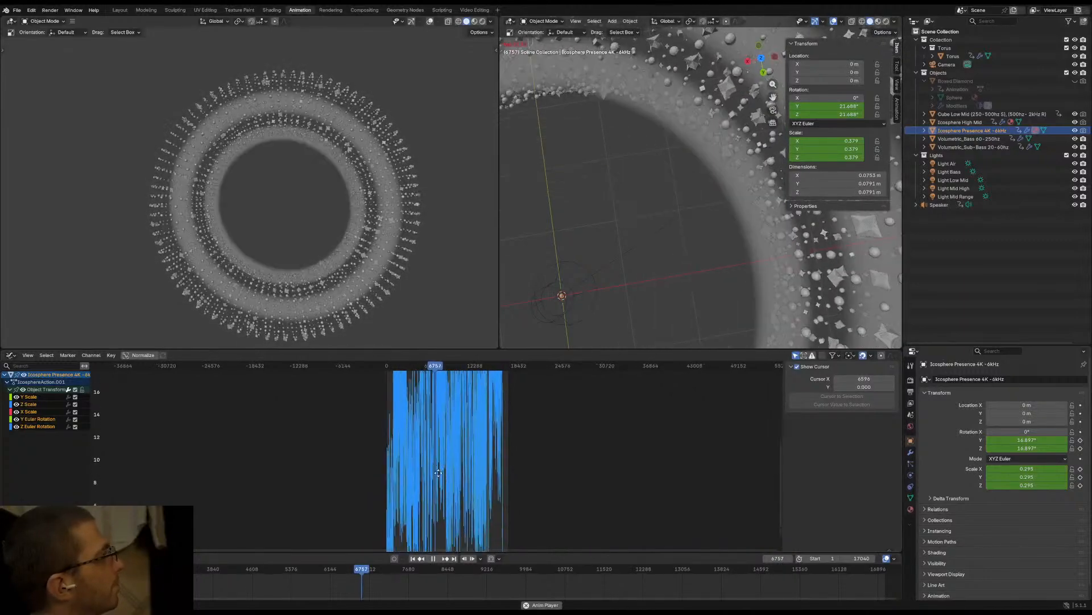
pyautogui.moveTo(430, 454); pyautogui.dragTo(433, 422, button='middle')
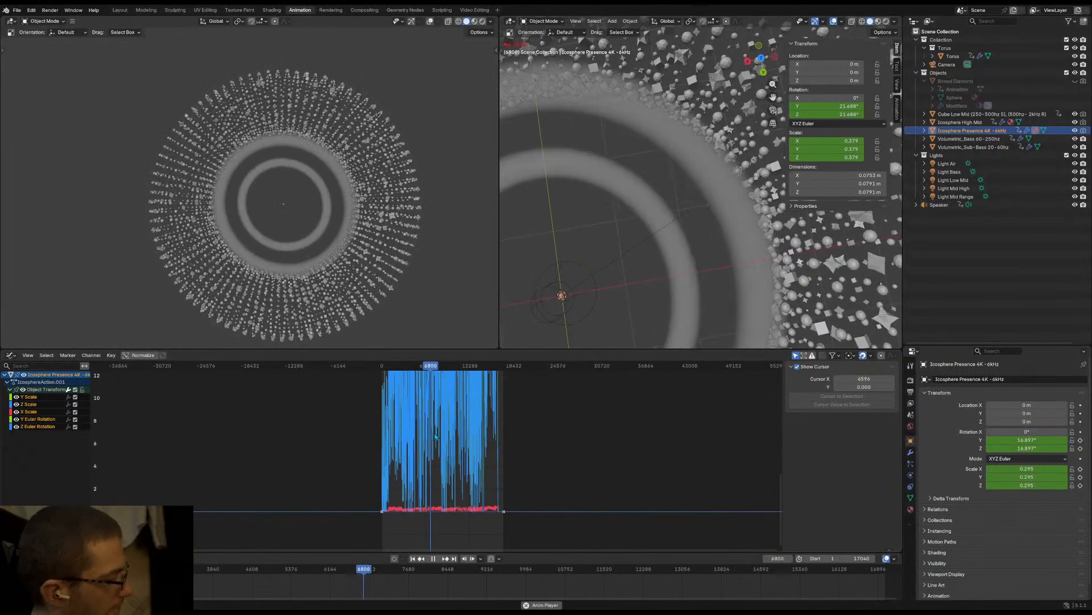
pyautogui.press('Home')
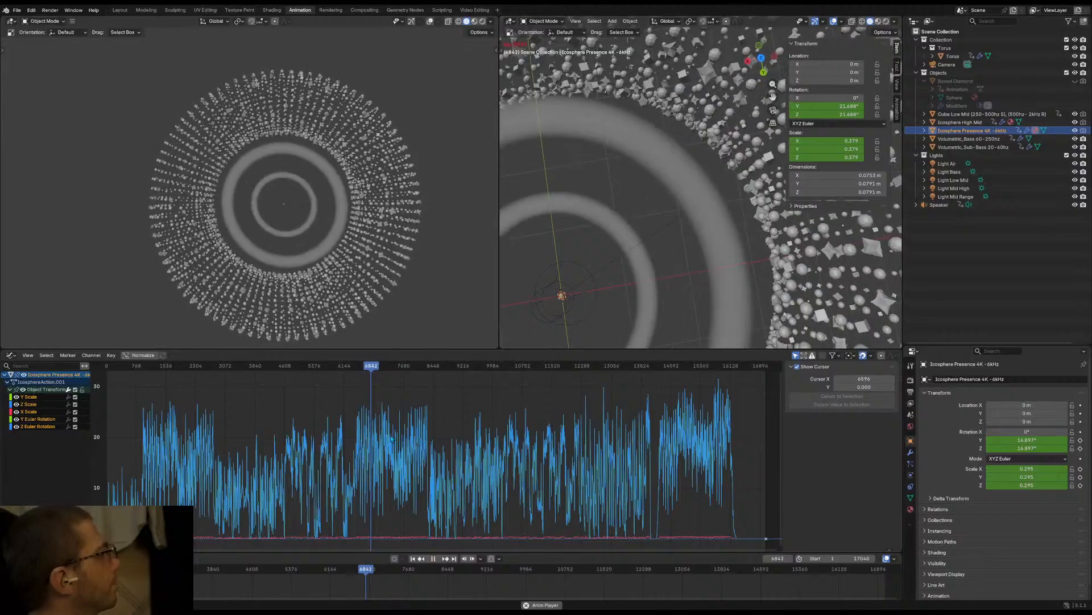
# Stop playback at the first frame and select the Presence icosphere's Y Scale curve
pyautogui.click(433, 559)
pyautogui.click(413, 559)
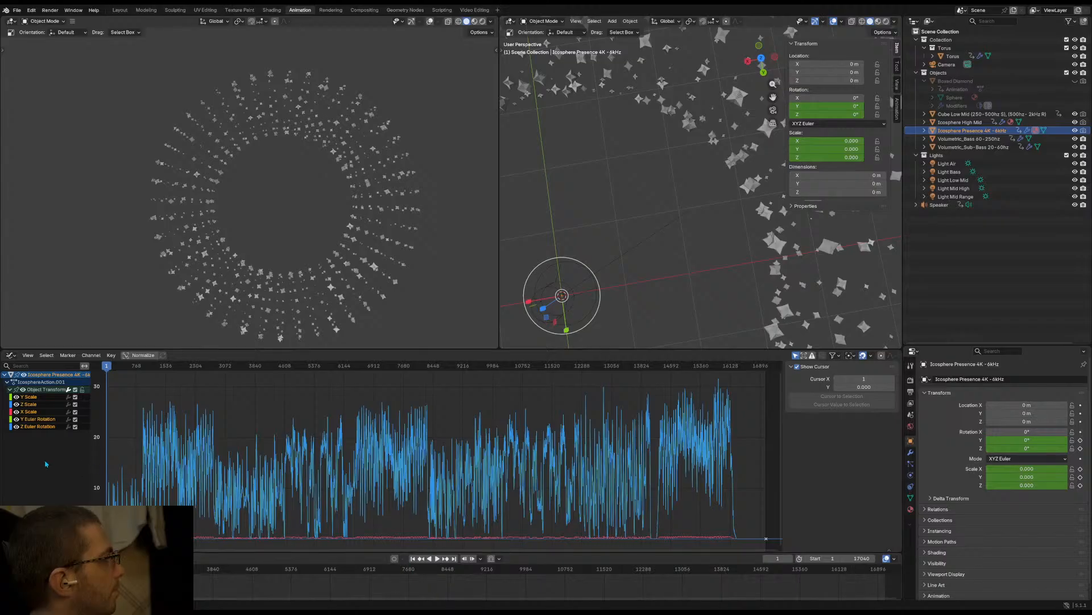
pyautogui.click(6, 398)
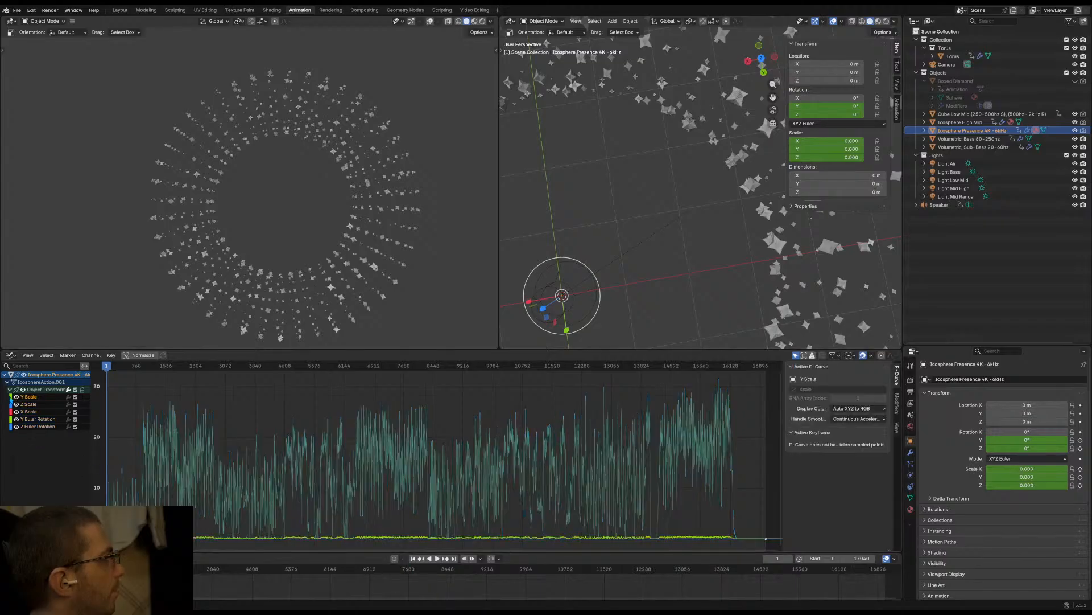
# Select the Presence icosphere's X, Y and Z Scale curves together and check the object's name without editing it
pyautogui.keyDown('ctrl'); pyautogui.click(30, 411); pyautogui.keyUp('ctrl')
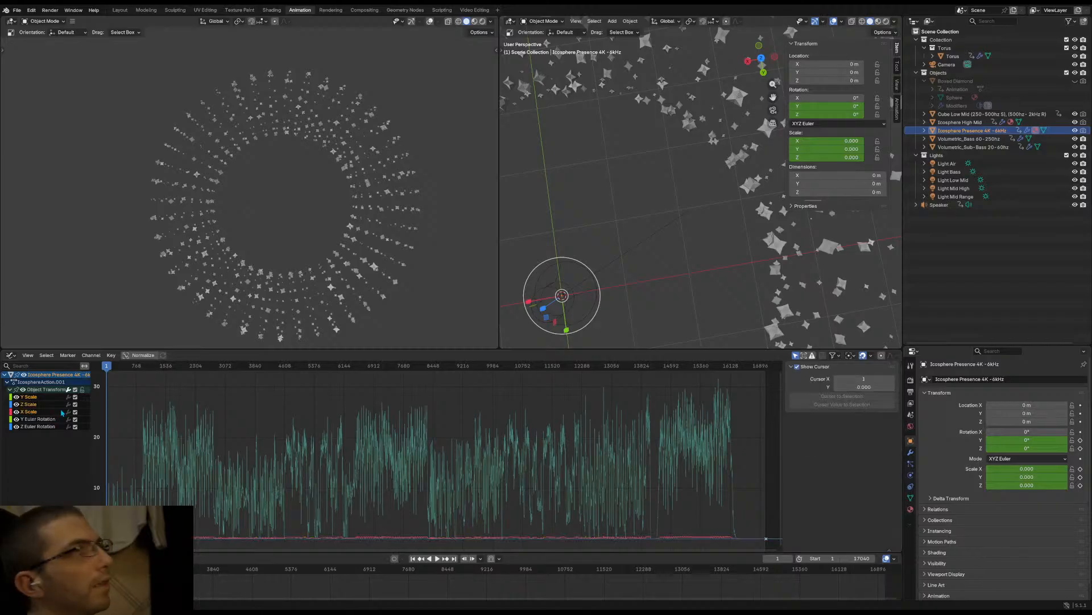
pyautogui.doubleClick(1007, 131)
pyautogui.click(1009, 131)
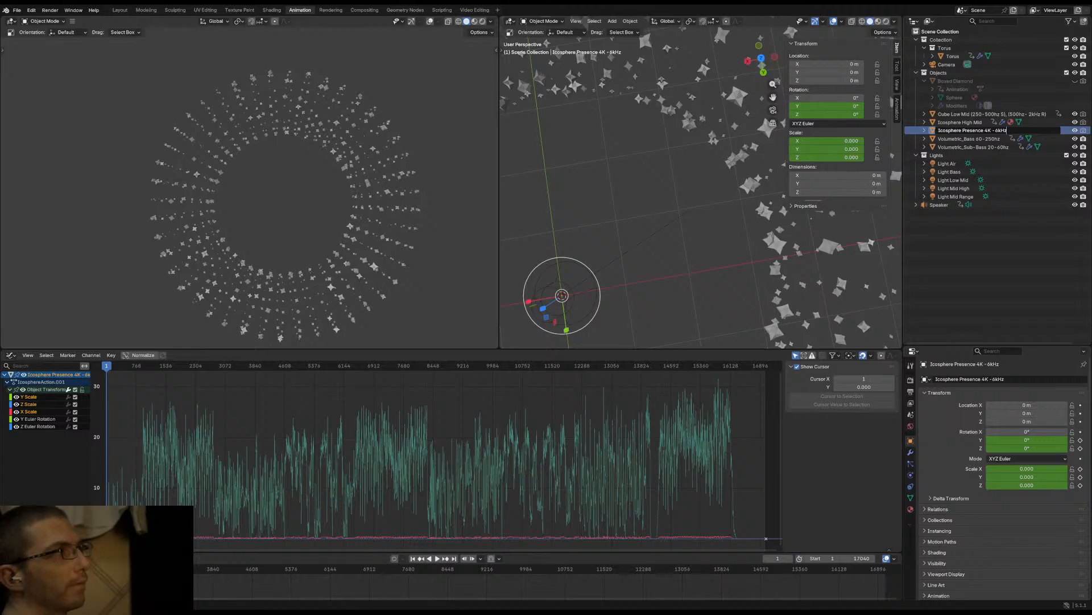
pyautogui.press('Return')
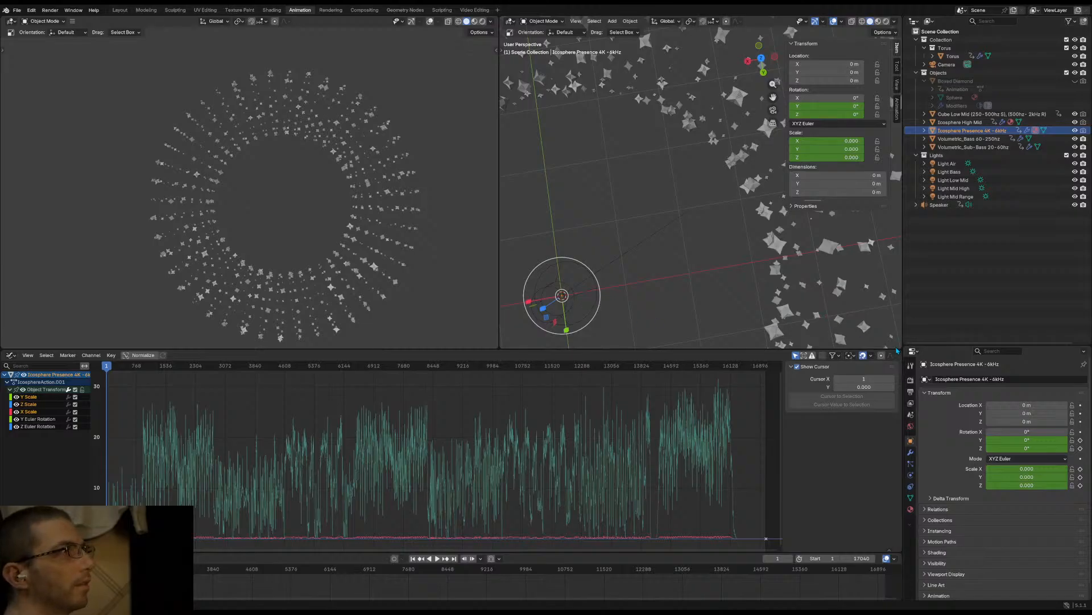
# Resize the editor areas so both viewports are slightly taller and the perspective viewport is wider than the camera view
pyautogui.moveTo(895, 348); pyautogui.dragTo(896, 311)
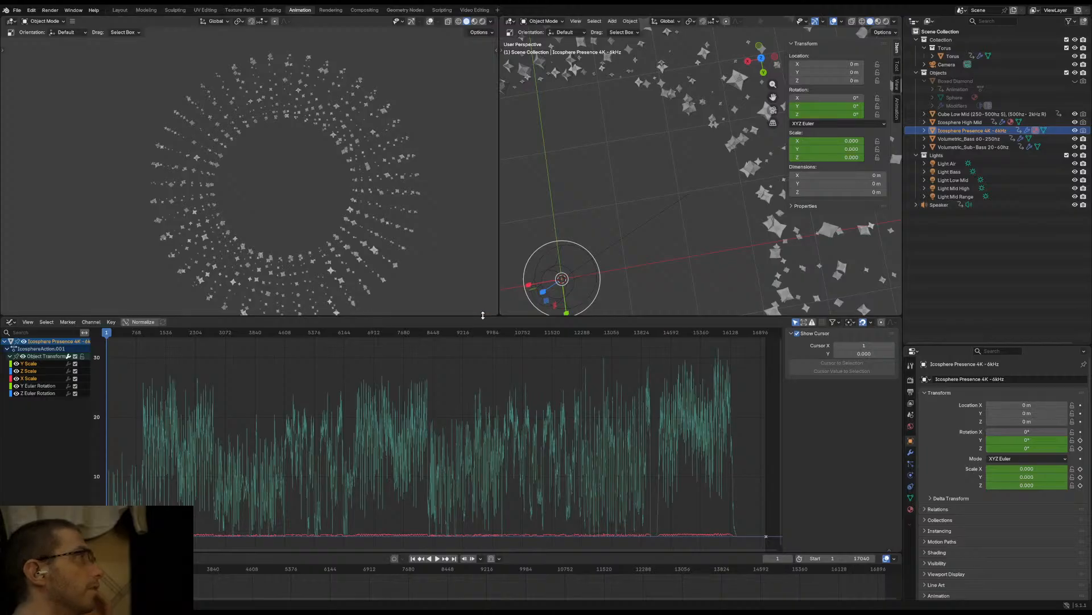
pyautogui.moveTo(482, 315); pyautogui.dragTo(481, 359)
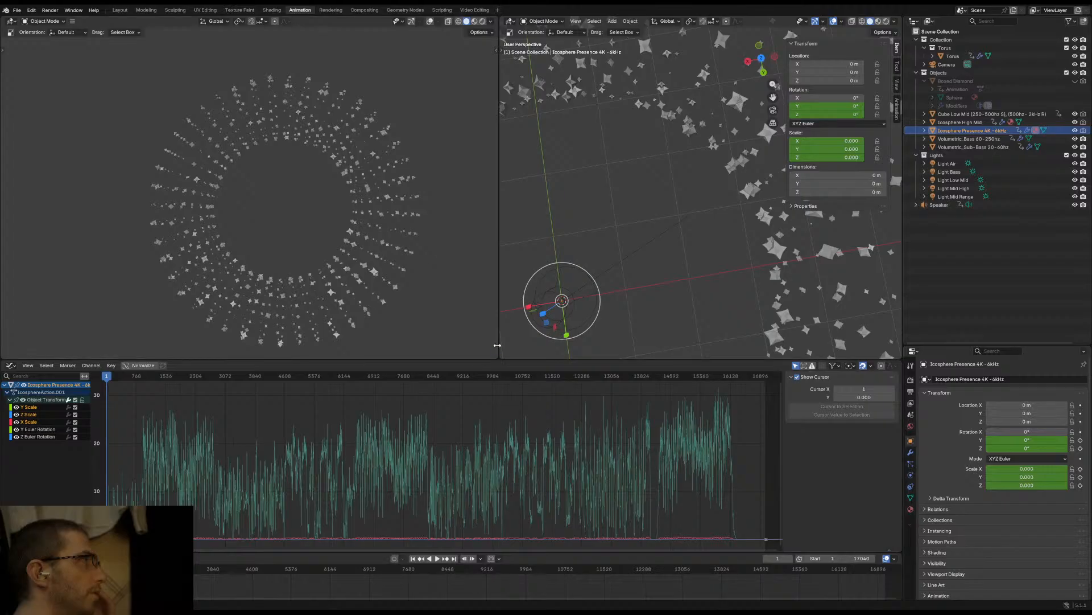
pyautogui.moveTo(497, 345); pyautogui.dragTo(458, 344)
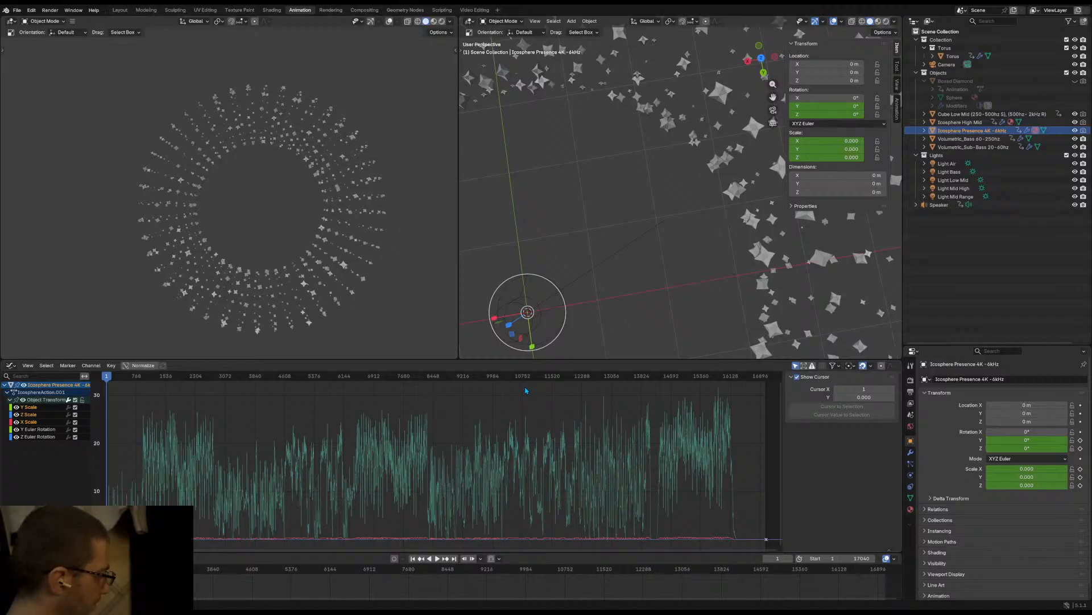
# Compare the animation curves of Cube Low Mid and Icosphere High Mid, highlighting the latter's Y and Z Euler Rotation curves
pyautogui.click(1075, 278)
pyautogui.click(961, 131)
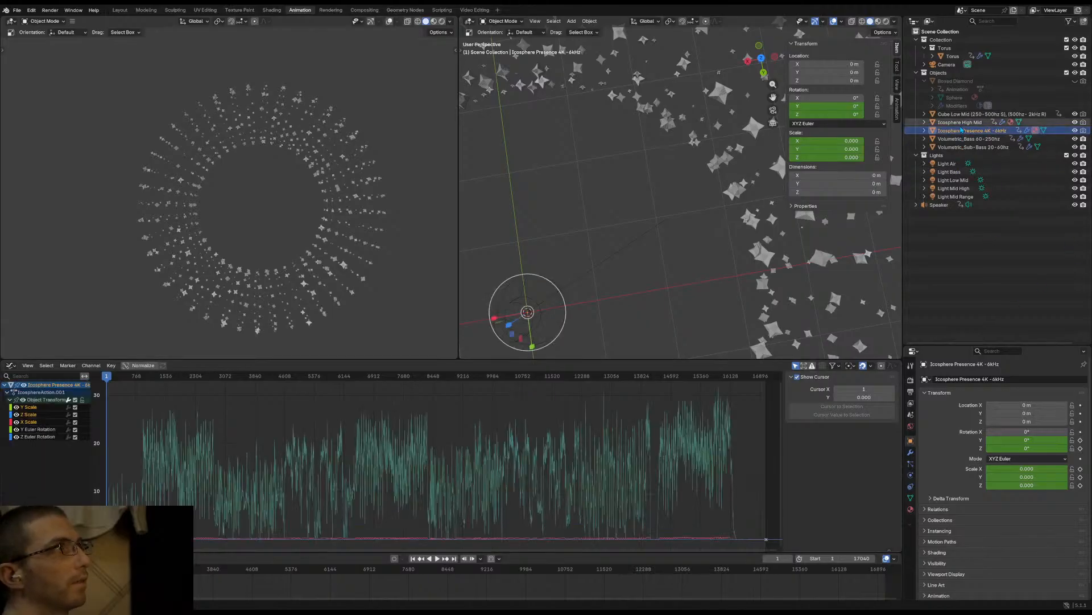
pyautogui.click(961, 124)
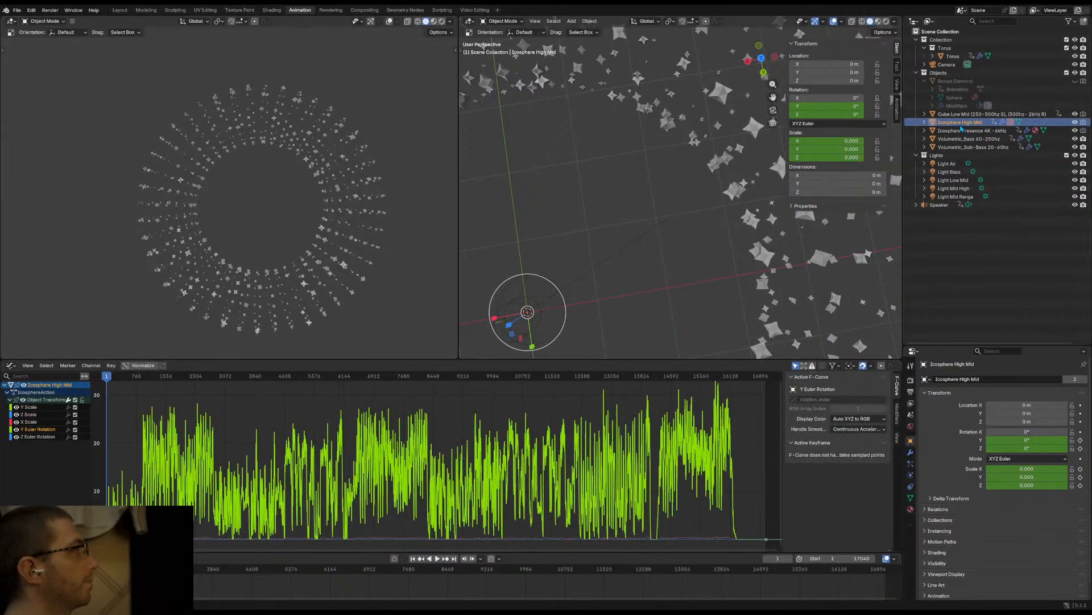
pyautogui.click(956, 114)
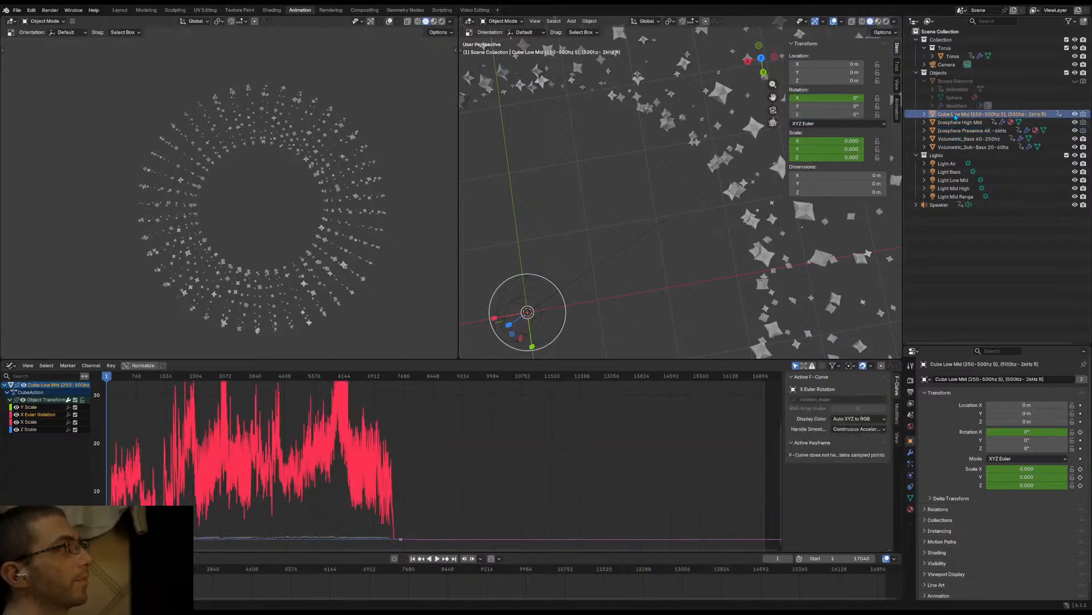
pyautogui.click(957, 123)
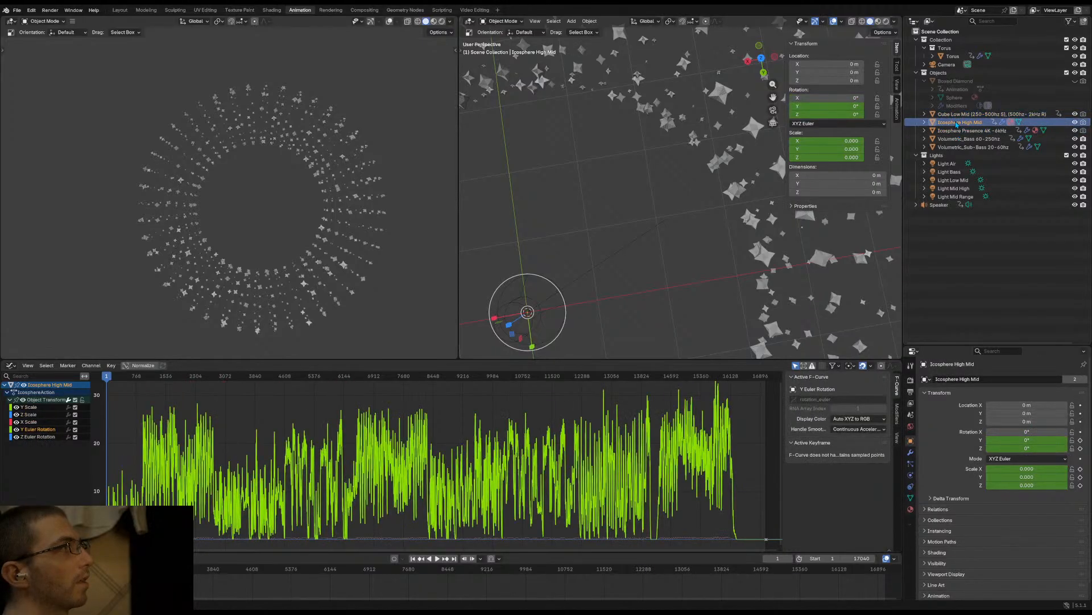
pyautogui.press('KP_Decimal')
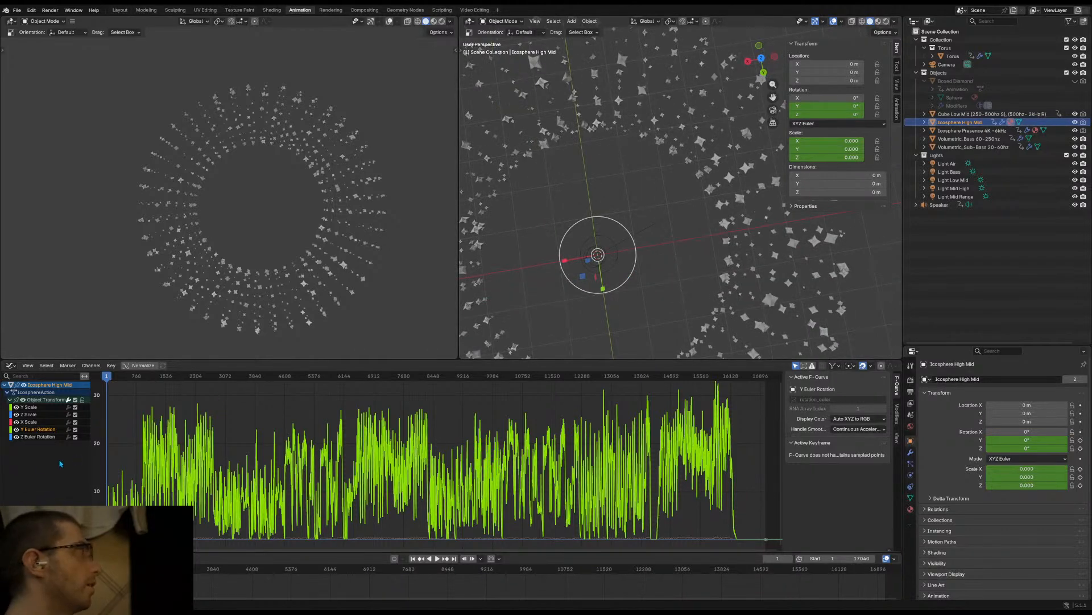
pyautogui.moveTo(42, 462); pyautogui.dragTo(29, 431)
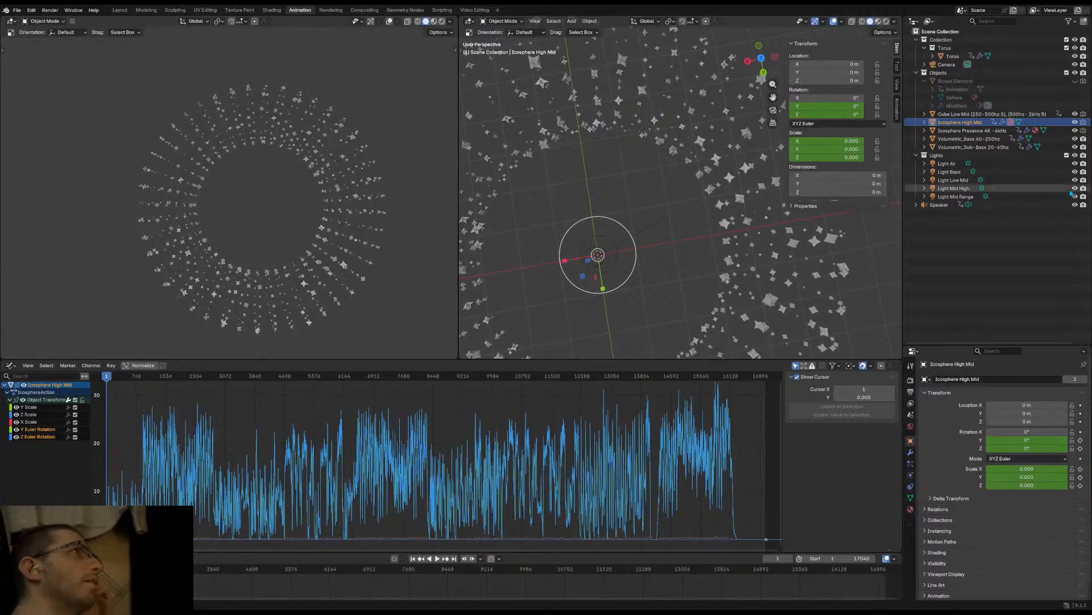
# Convert the Presence icosphere's X, Y and Z Scale curves to keyframes and replace them with curves rebaked from sound
pyautogui.click(962, 134)
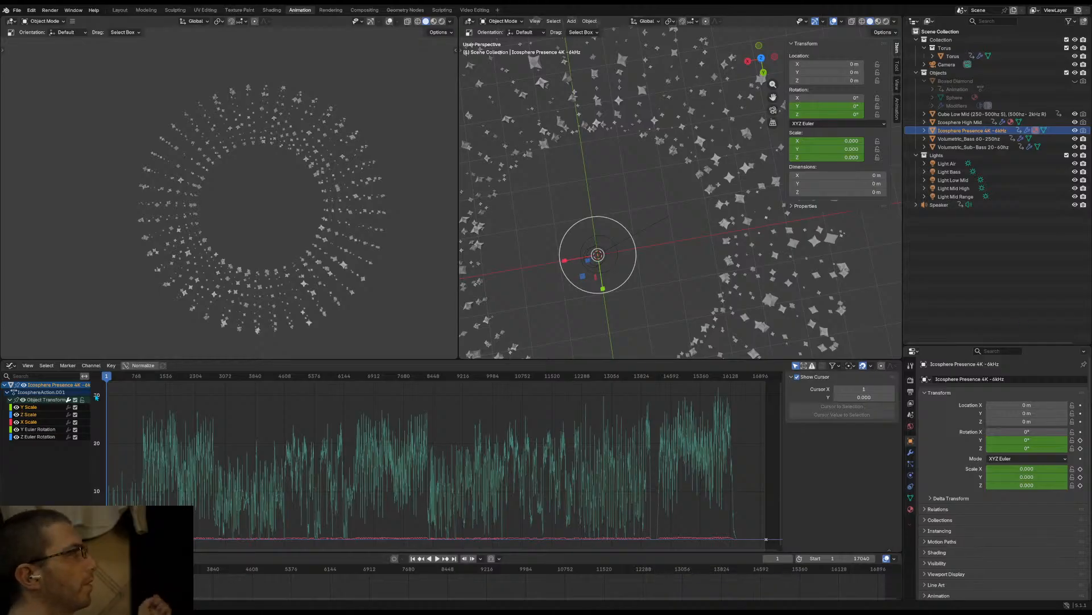
pyautogui.click(90, 365)
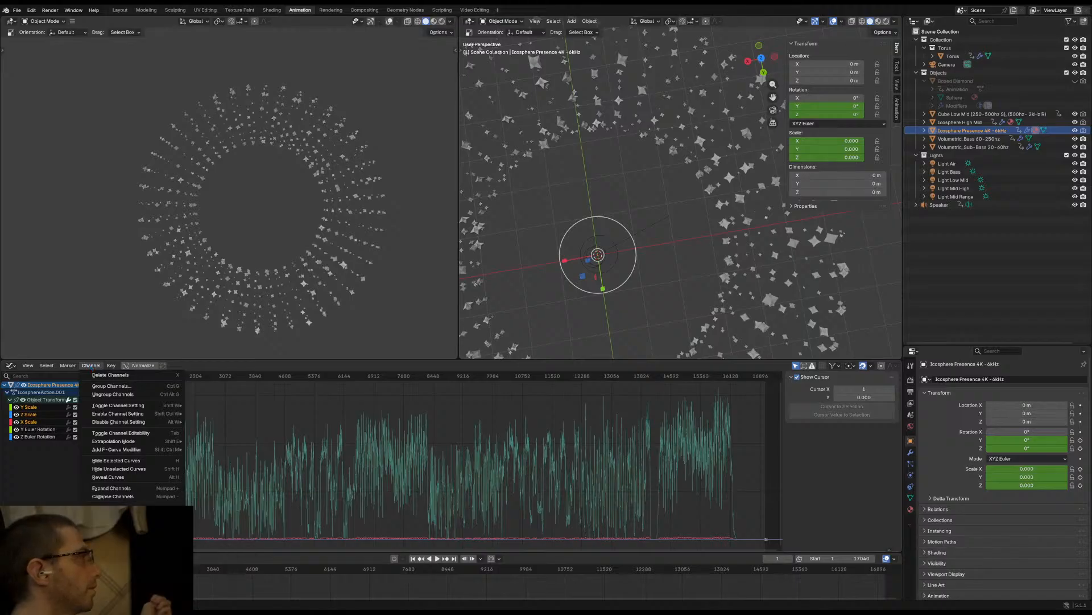
pyautogui.click(91, 365)
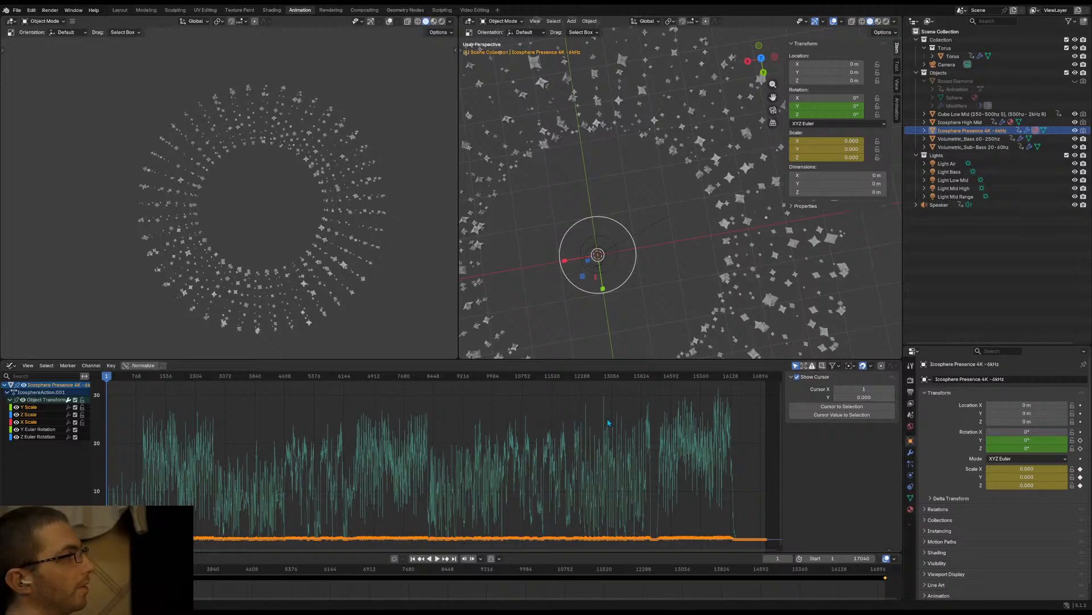
pyautogui.press('Delete')
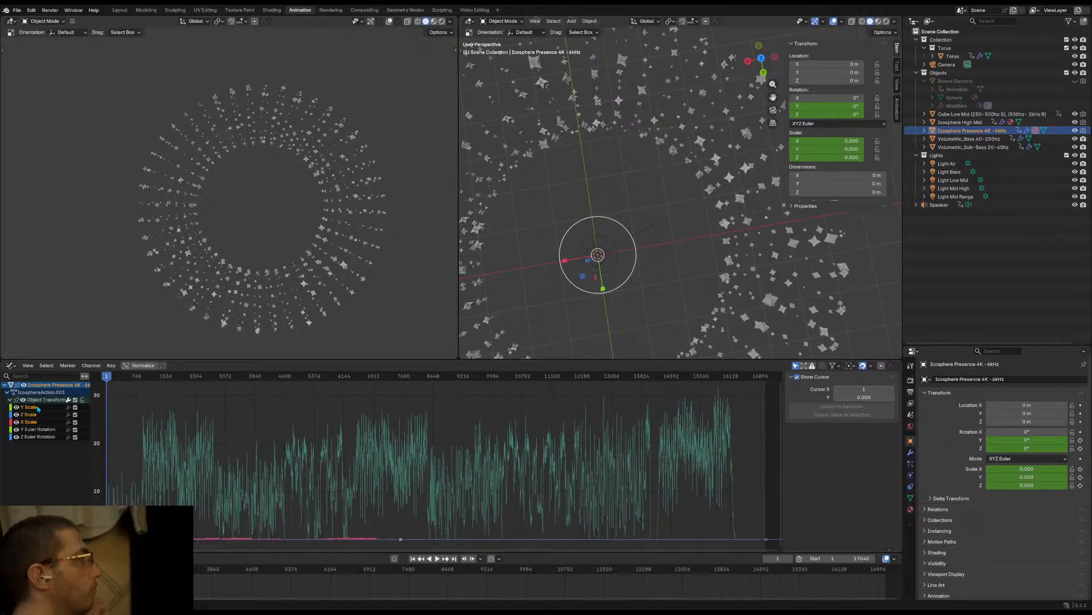
# Rebake the Presence icosphere's three scale curves from sound and examine their low peaks up close
pyautogui.click(91, 365)
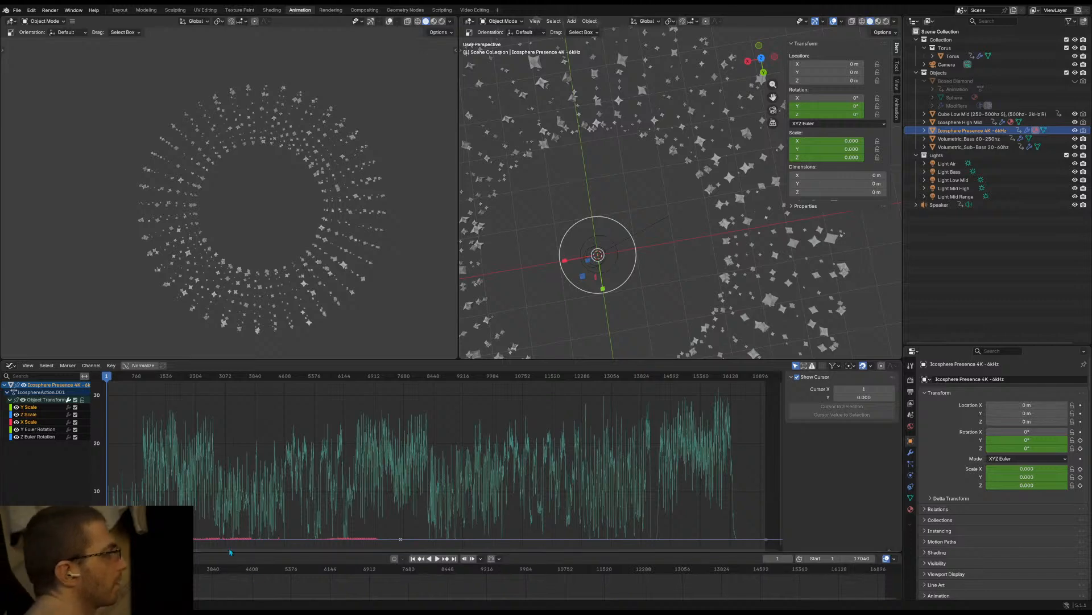
pyautogui.scroll(4, 261, 525)
pyautogui.moveTo(261, 524); pyautogui.dragTo(433, 527, button='middle')
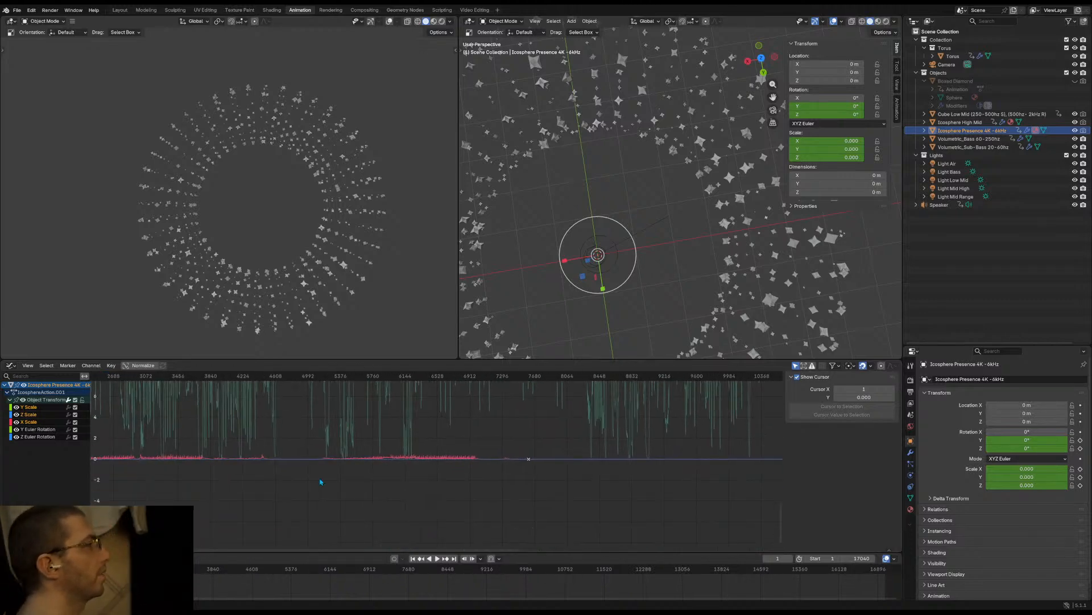
pyautogui.scroll(8, 241, 468)
pyautogui.moveTo(235, 484); pyautogui.dragTo(420, 493, button='middle')
# Rebake the X, Y and Z Scale curves from sound several more times, comparing the peak heights after each bake
pyautogui.click(90, 365)
pyautogui.moveTo(110, 365)
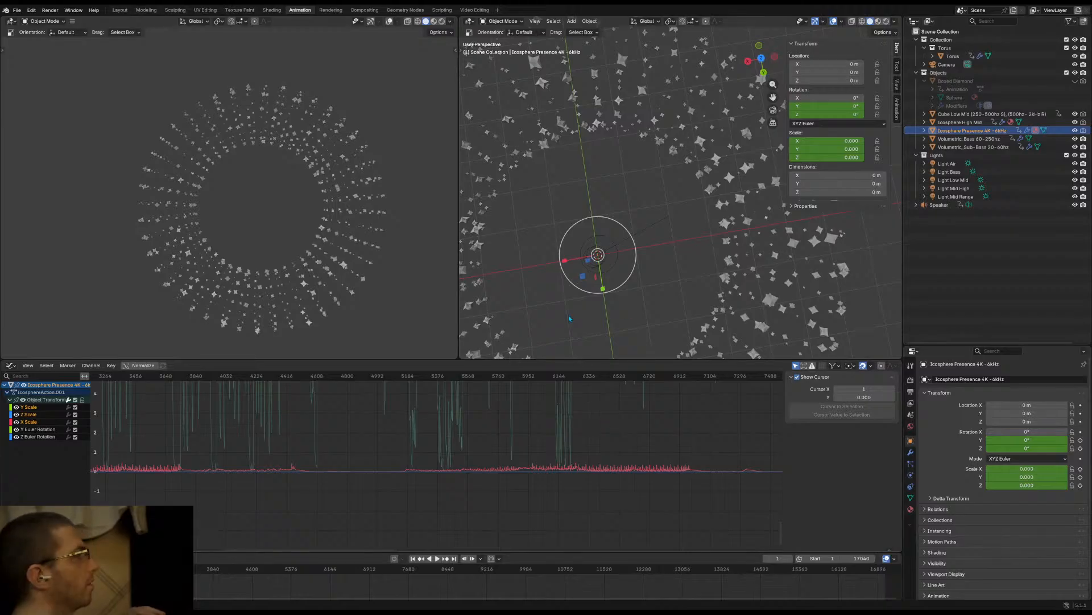
pyautogui.click(90, 366)
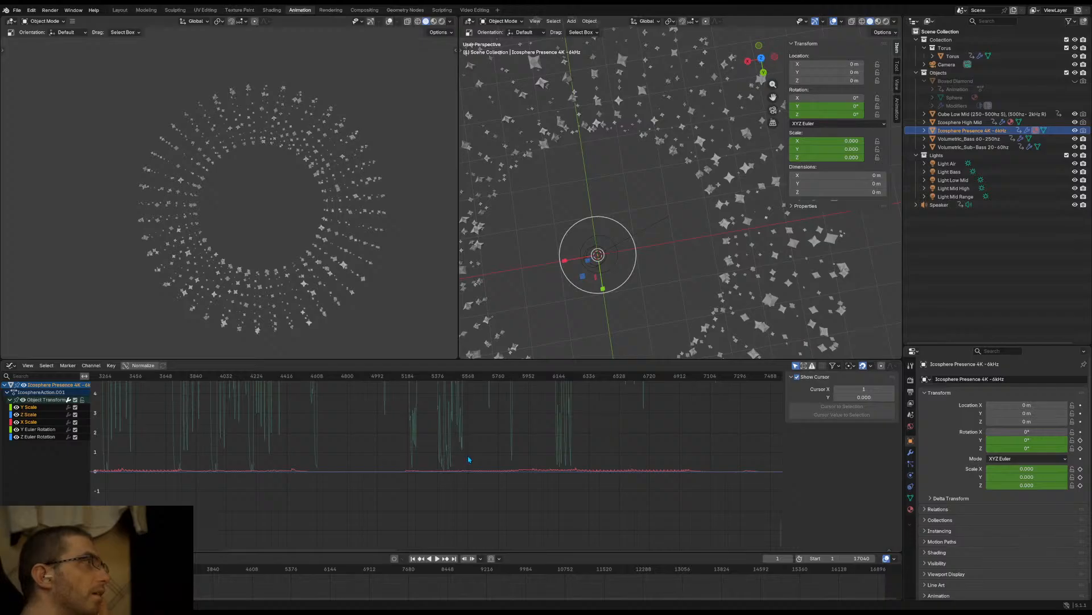
pyautogui.click(89, 366)
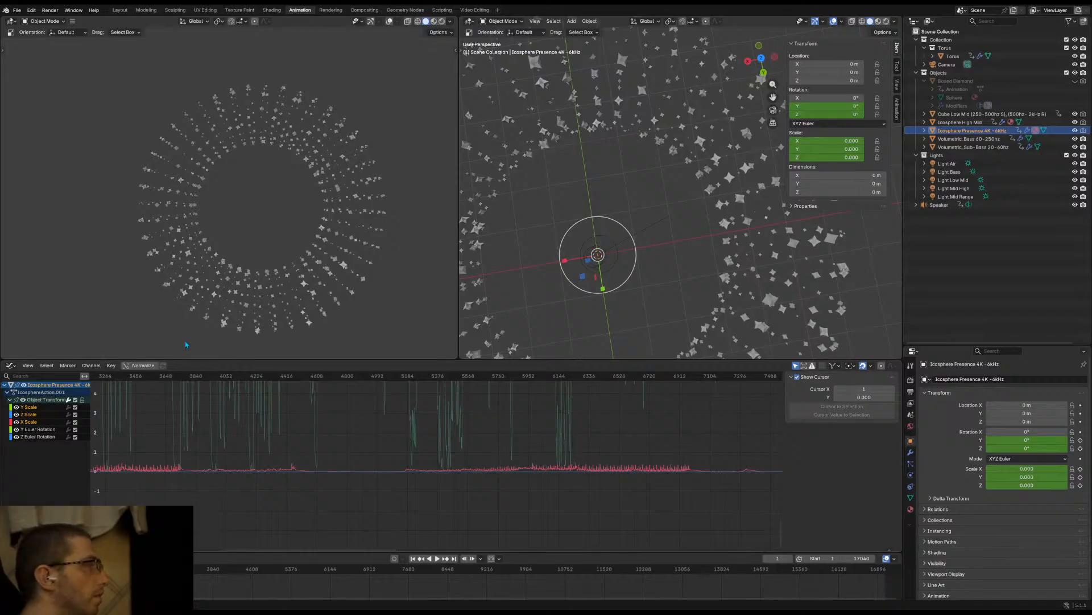
pyautogui.click(92, 366)
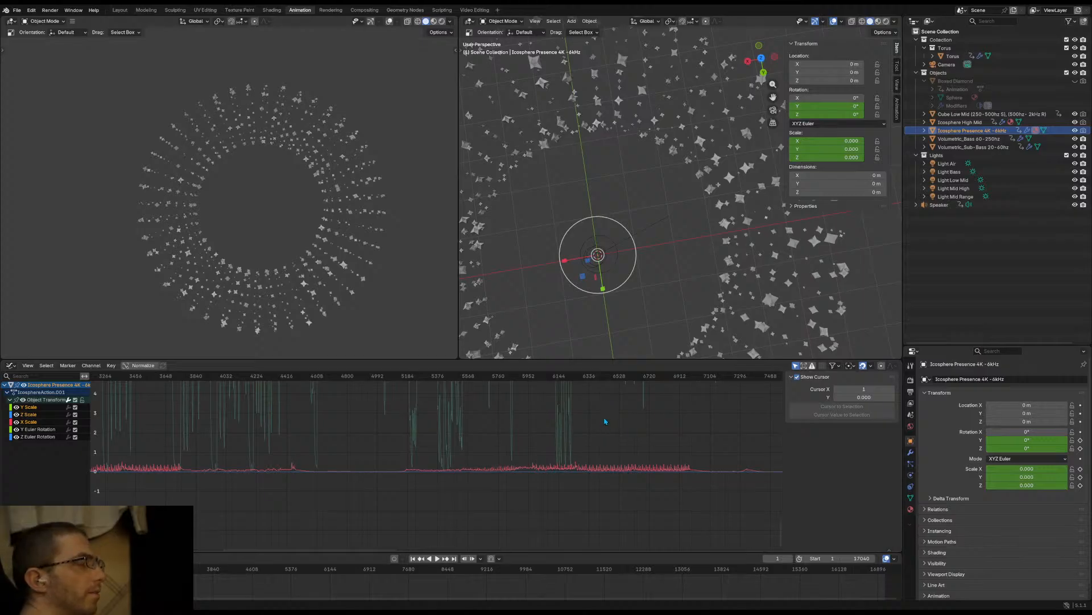
pyautogui.click(101, 368)
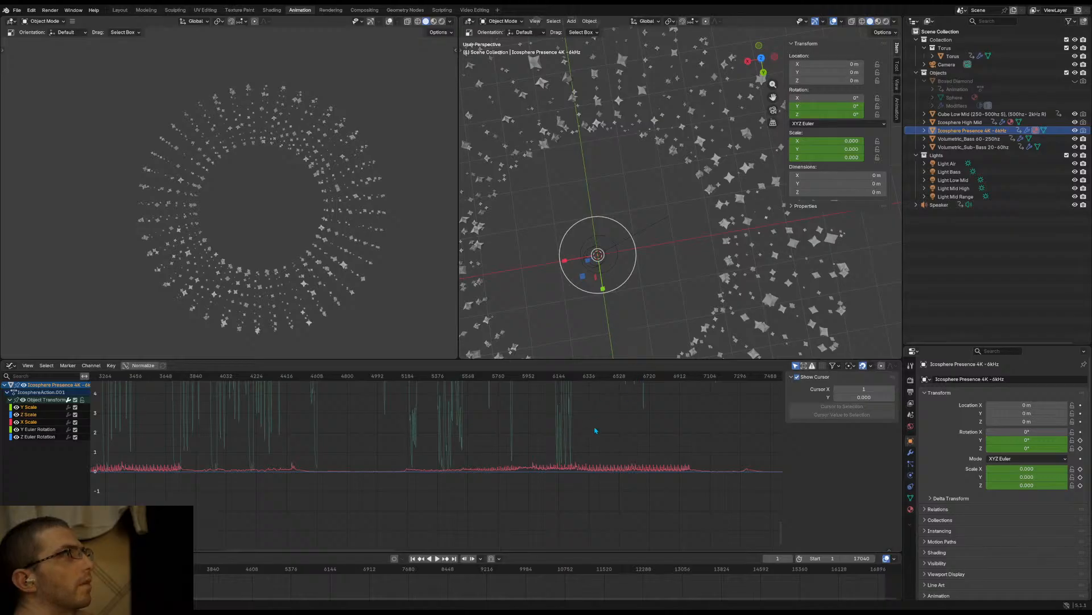
pyautogui.click(91, 365)
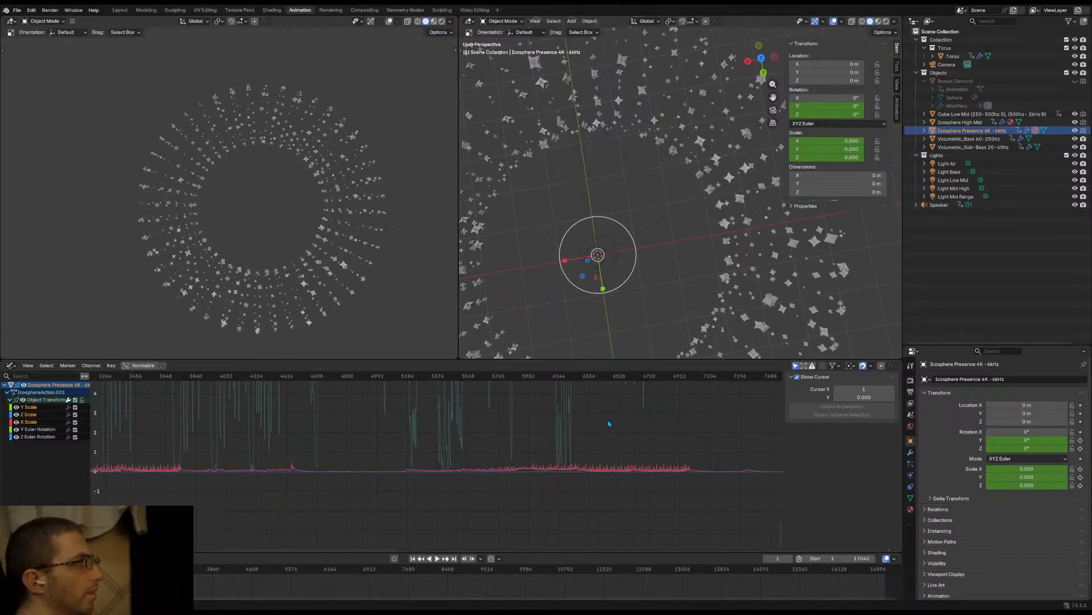
pyautogui.click(91, 366)
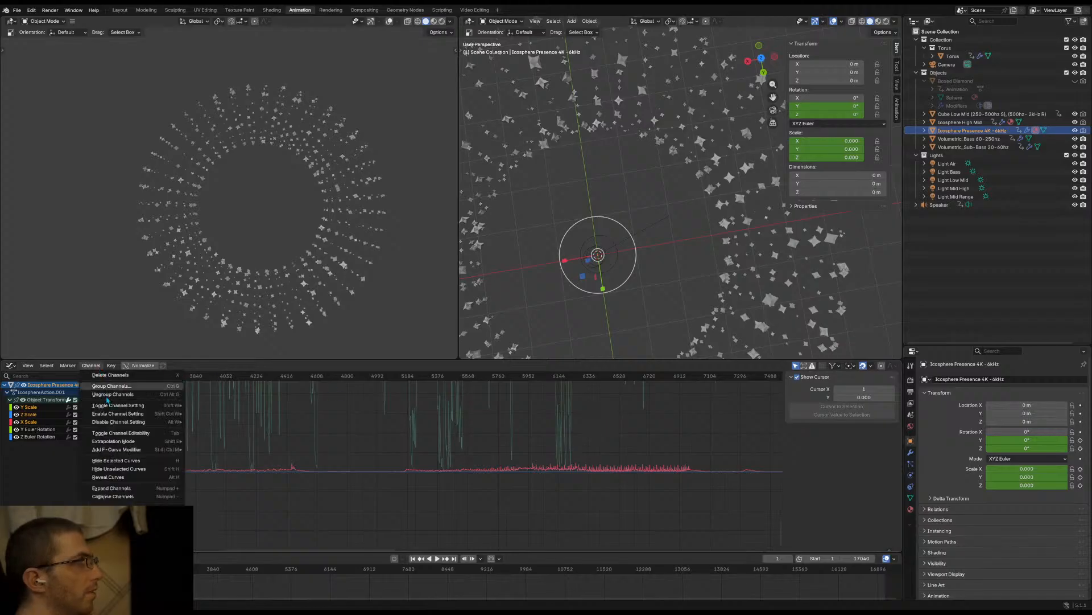
pyautogui.click(91, 365)
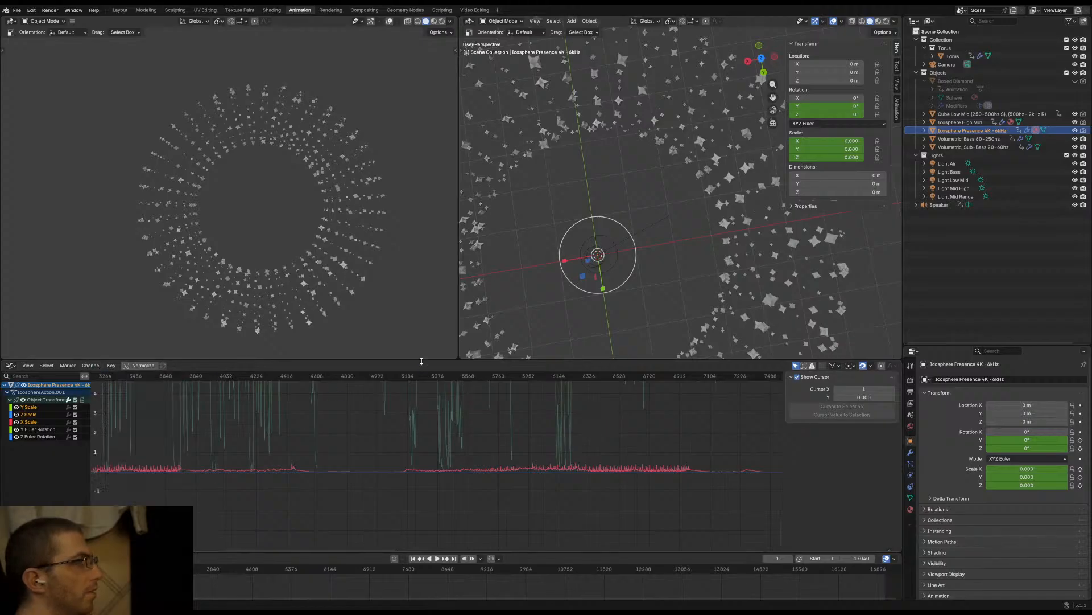
pyautogui.click(93, 366)
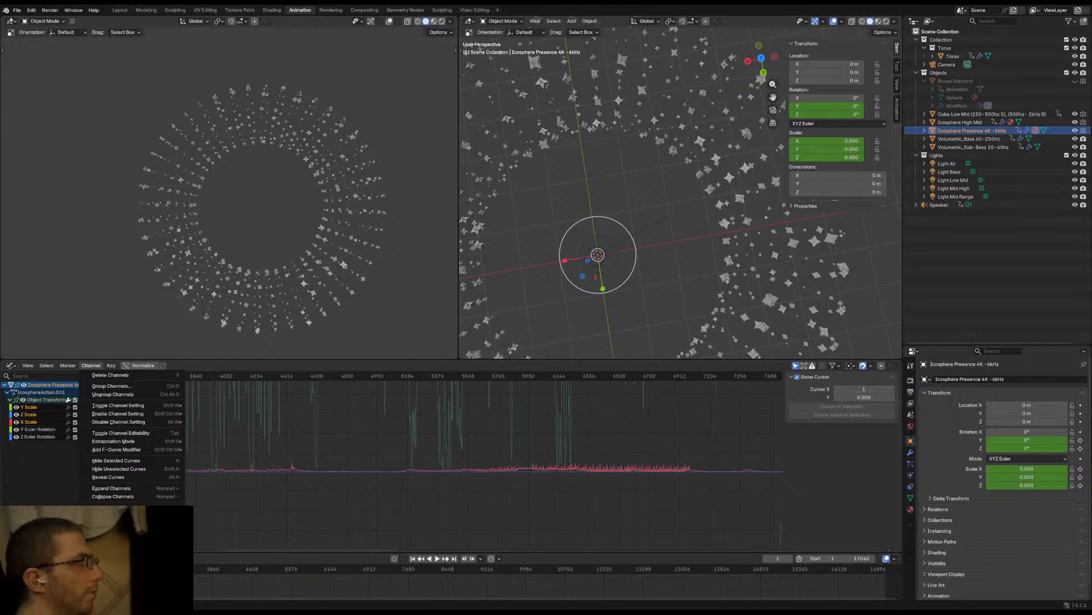
pyautogui.click(434, 414)
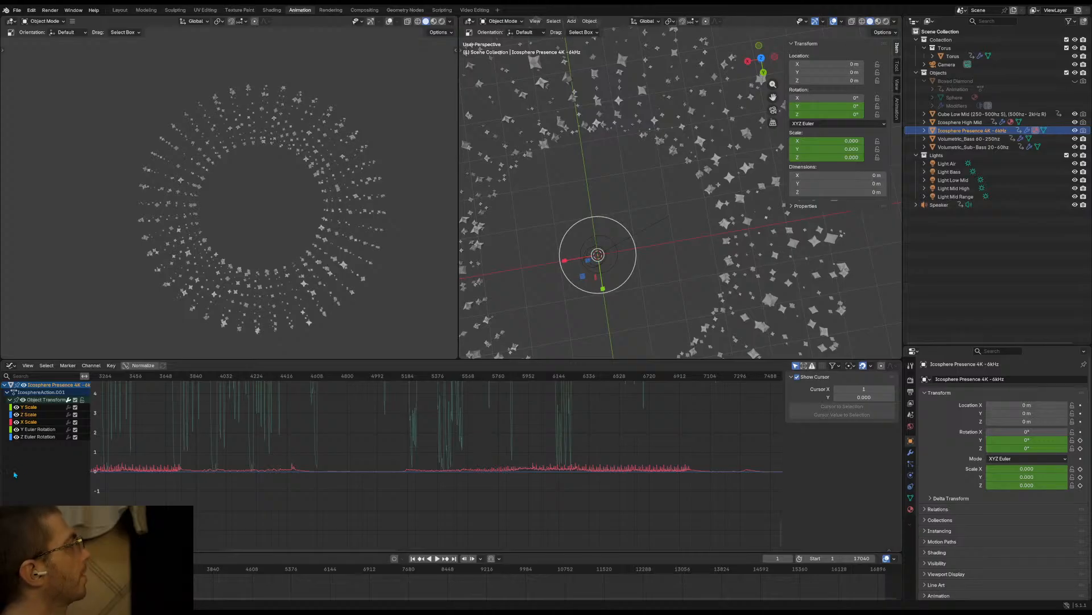
# Rename Icosphere Presence as "Icosphere Presence (4K -6kHz S), (500hz - 2kHz R)" and select its Y and Z Euler Rotation curves
pyautogui.moveTo(15, 469); pyautogui.dragTo(29, 425)
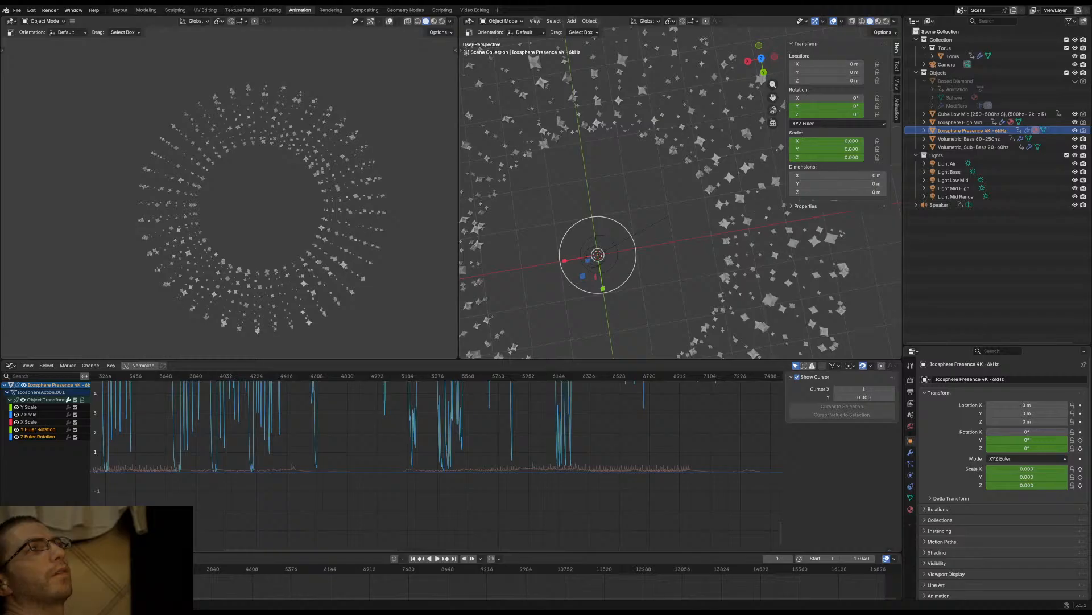
pyautogui.doubleClick(1001, 130)
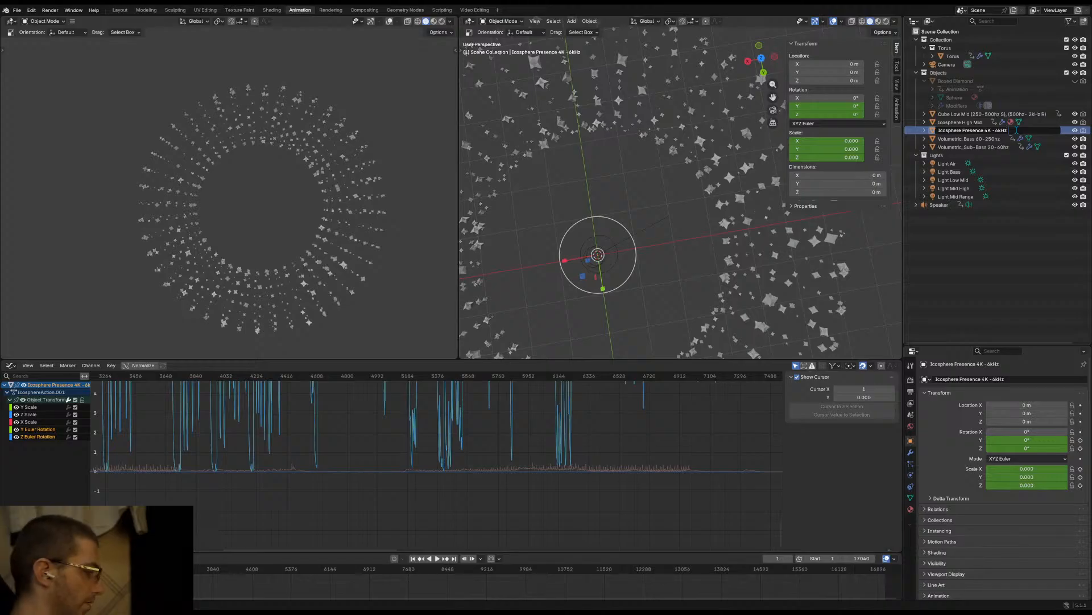
pyautogui.write('S')
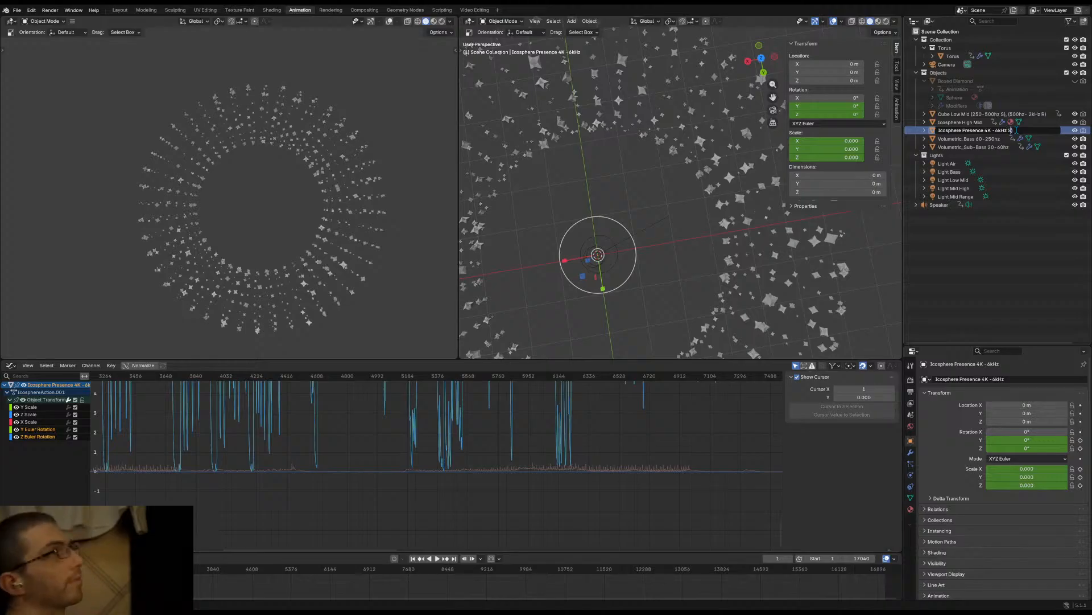
pyautogui.write(')')
pyautogui.hotkey('ctrl', 'Left')
pyautogui.hotkey('ctrl', 'Left')
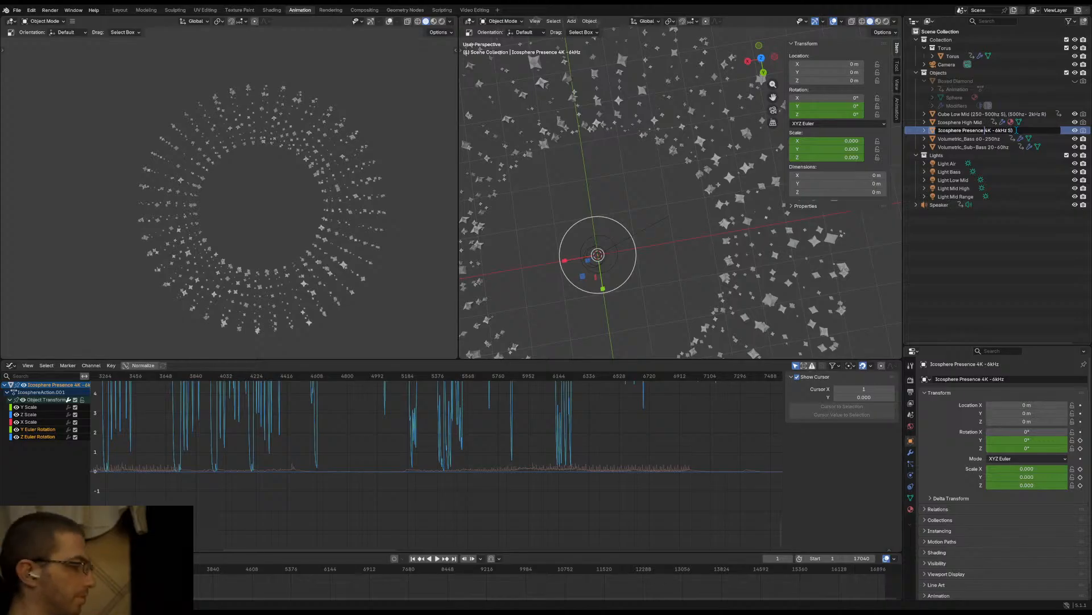
pyautogui.write('(')
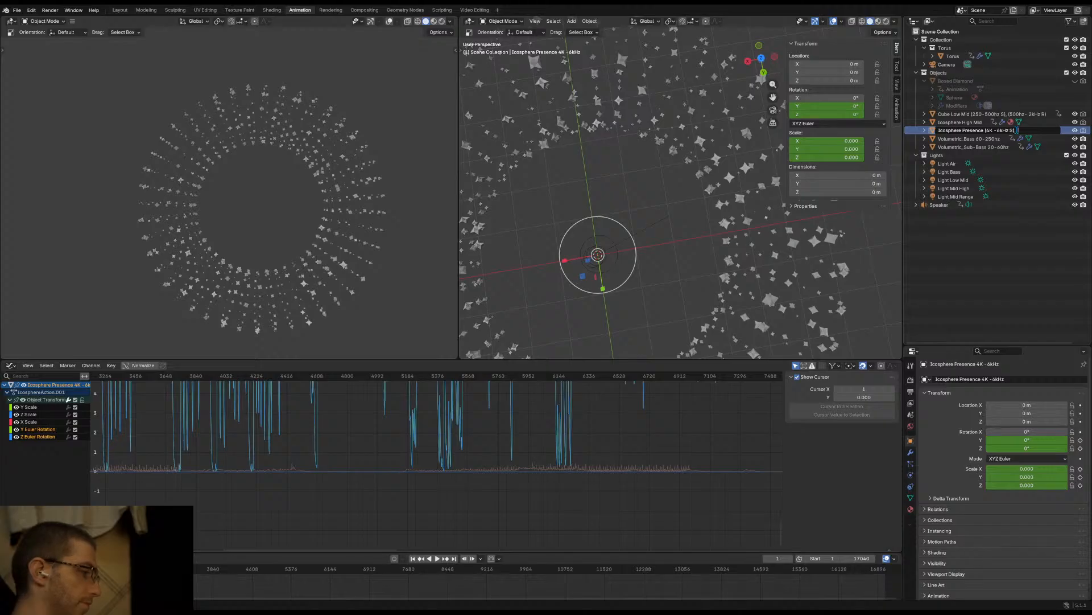
pyautogui.write('(')
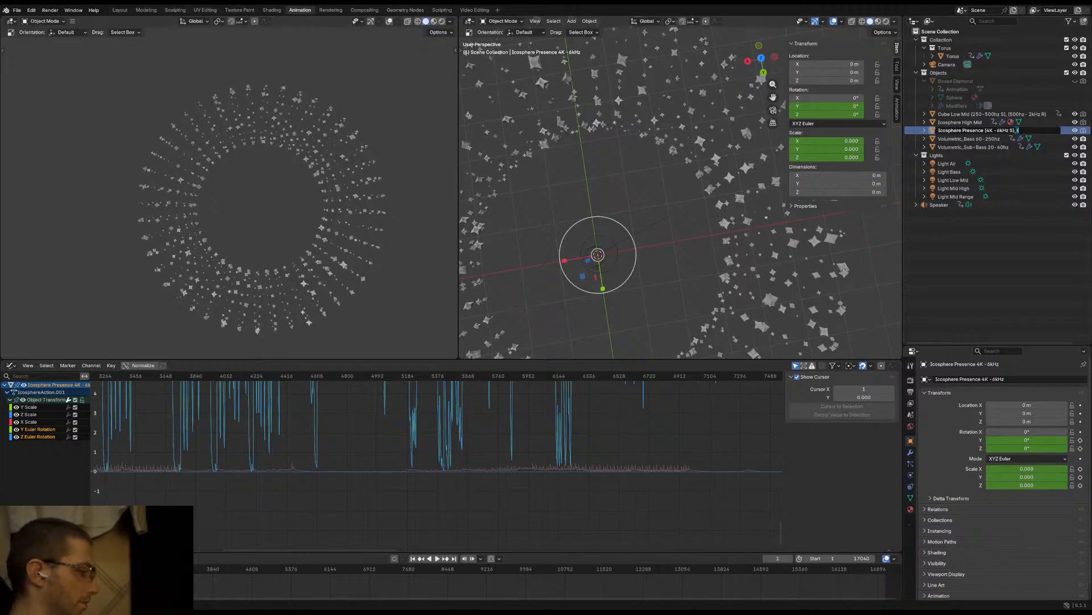
pyautogui.write('500h -')
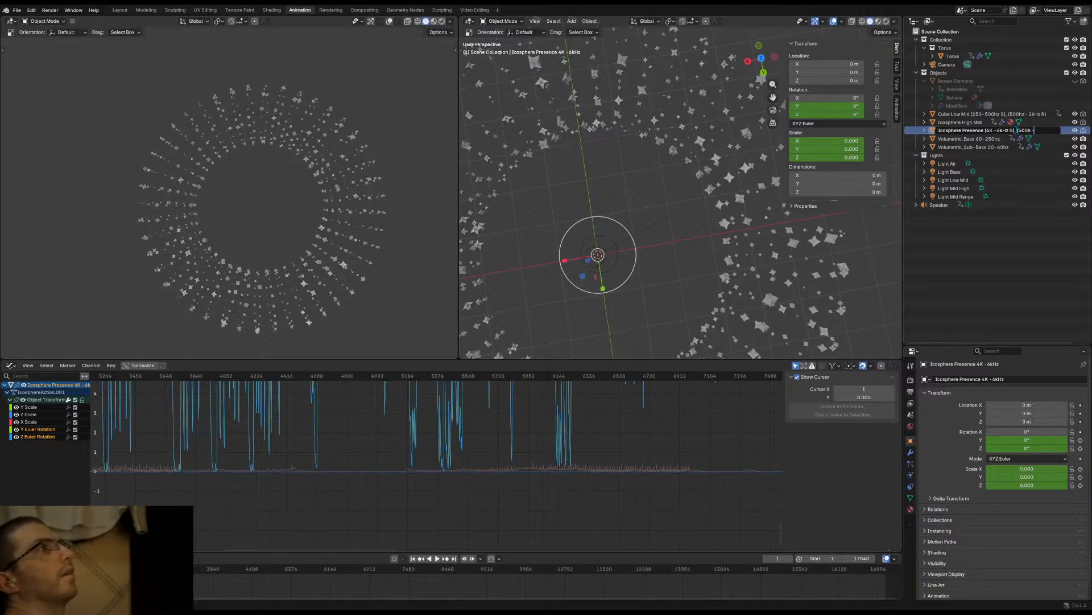
pyautogui.write('z - ')
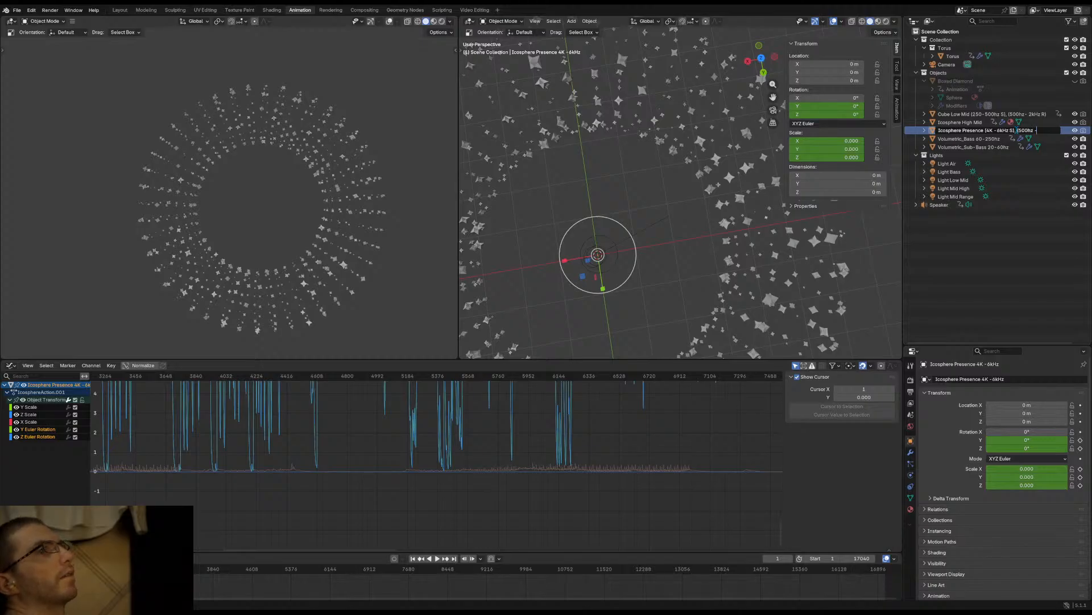
pyautogui.write('2kH')
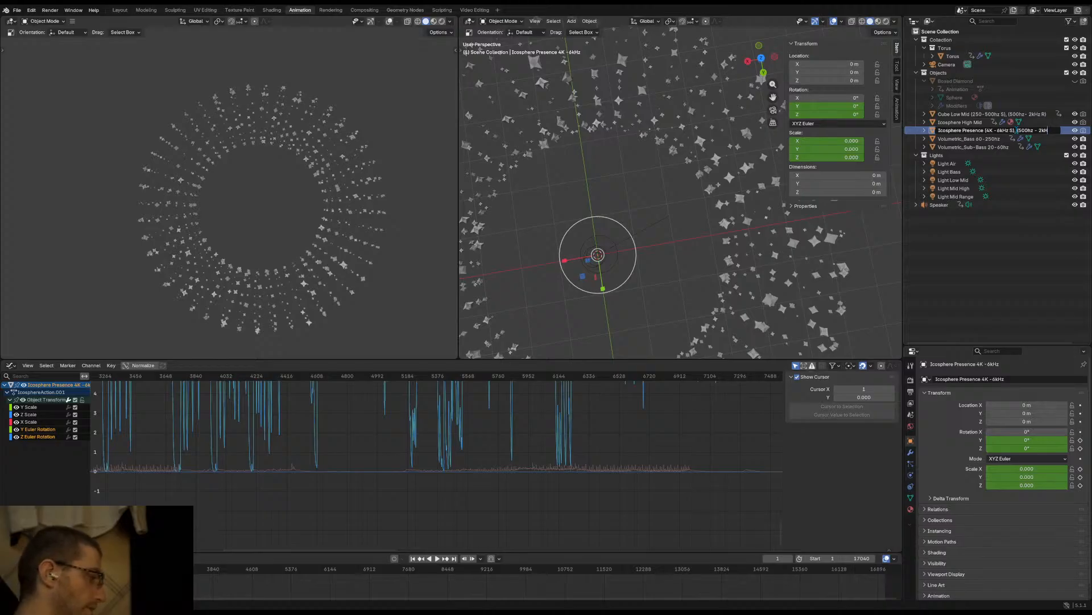
pyautogui.write('z')
pyautogui.write(' R)')
pyautogui.press('Return')
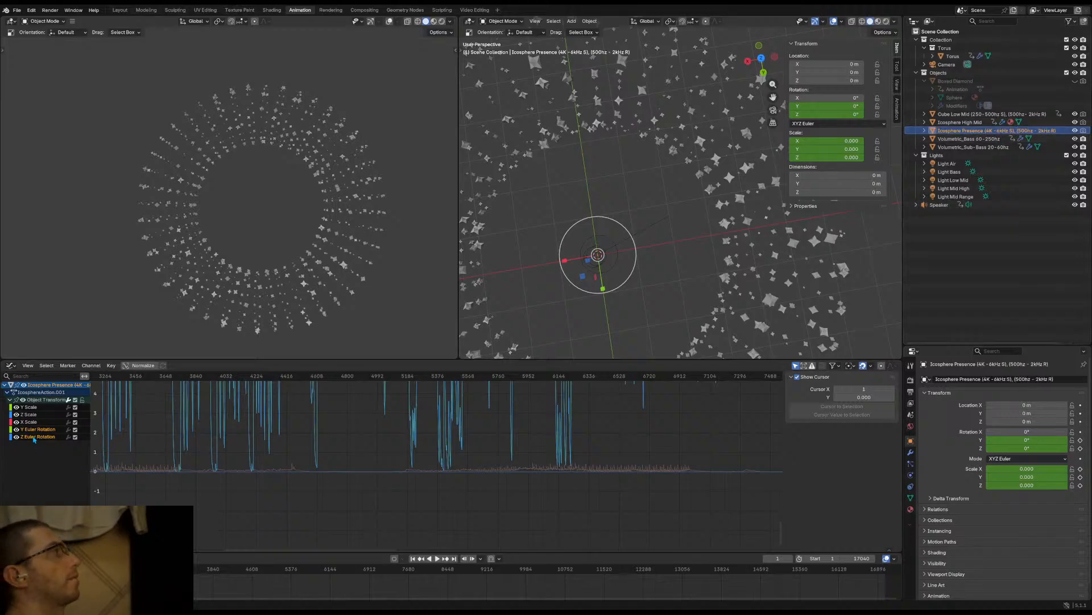
# Rebake the Presence icosphere's Y and Z Euler Rotation curves from sound and check them over the whole frame range
pyautogui.click(86, 367)
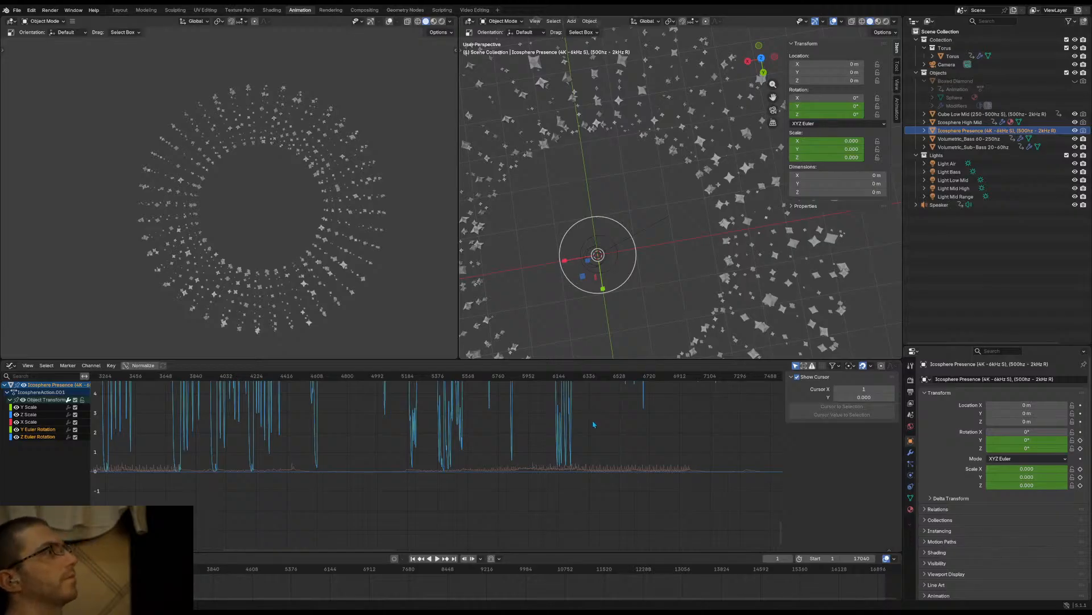
pyautogui.hotkey('ctrl', 'z')
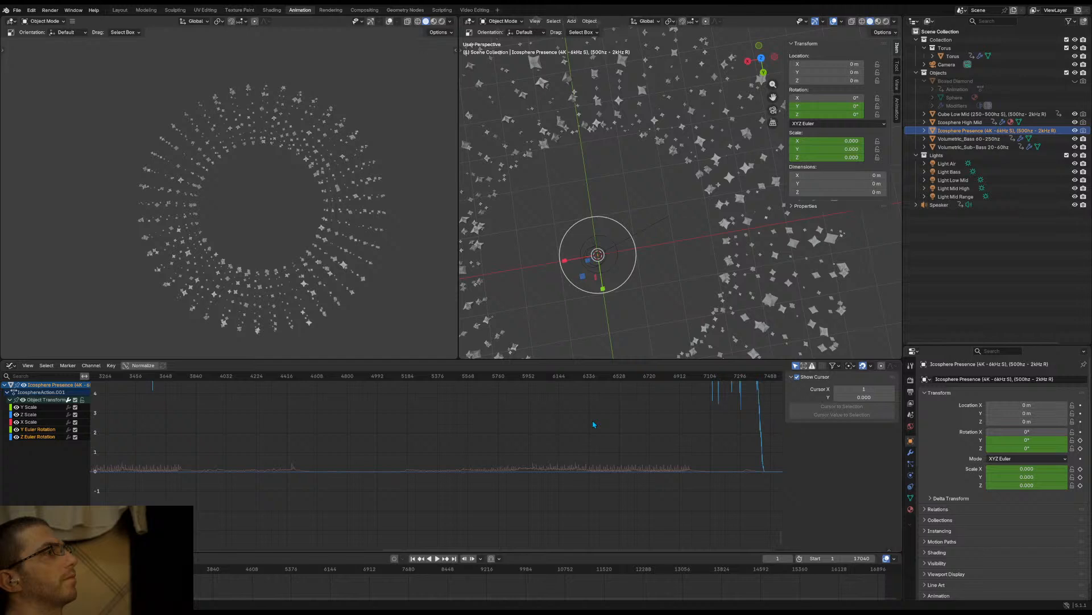
pyautogui.scroll(-5, 593, 424)
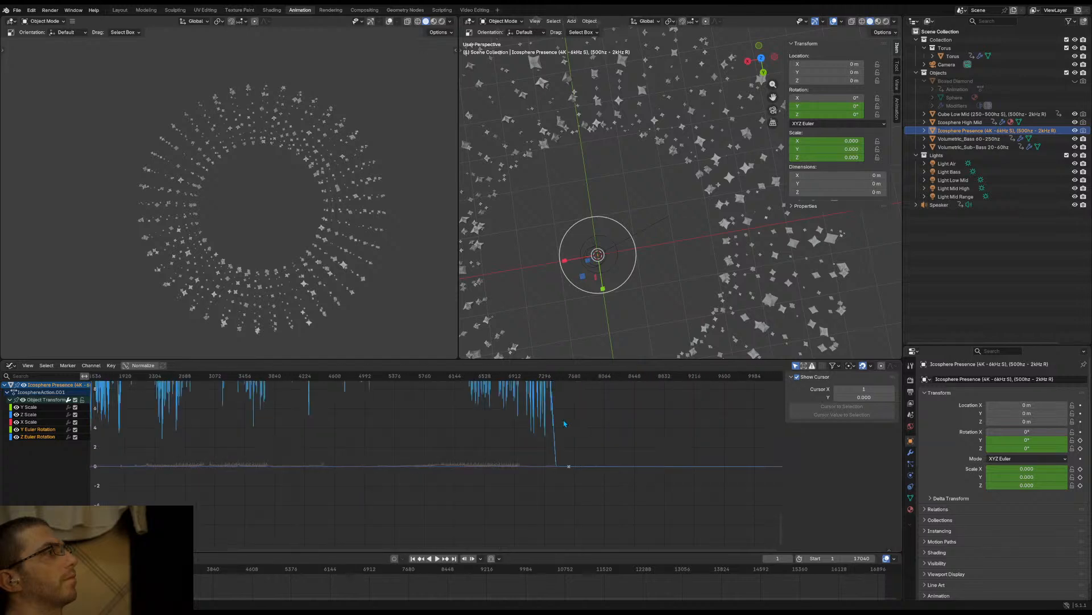
pyautogui.scroll(-5, 565, 424)
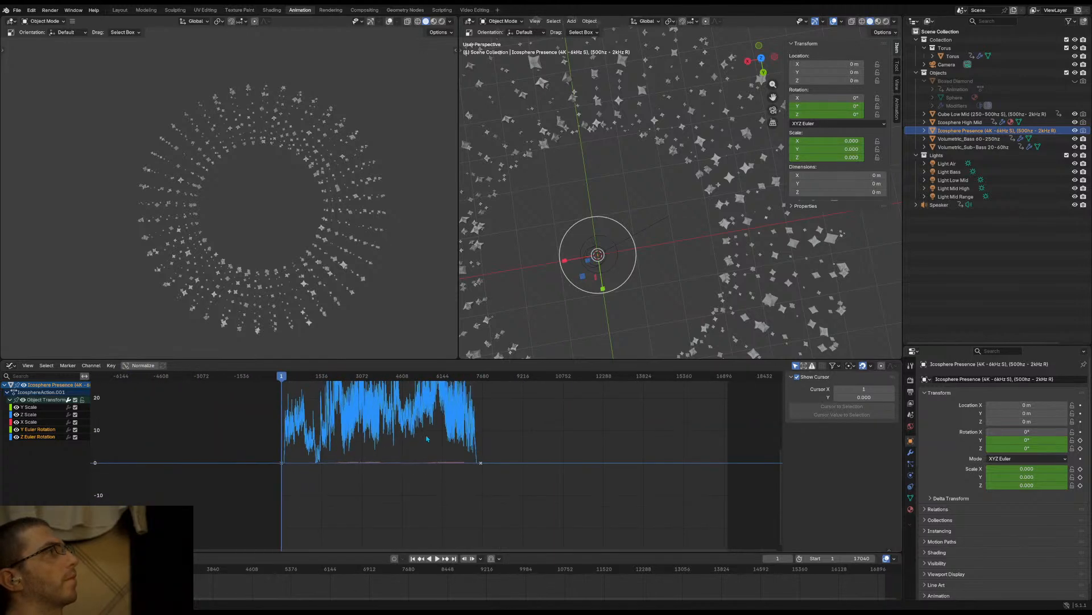
# Compare the scale curves of the Volumetric_Bass and Volumetric_Sub-Bass objects
pyautogui.click(965, 138)
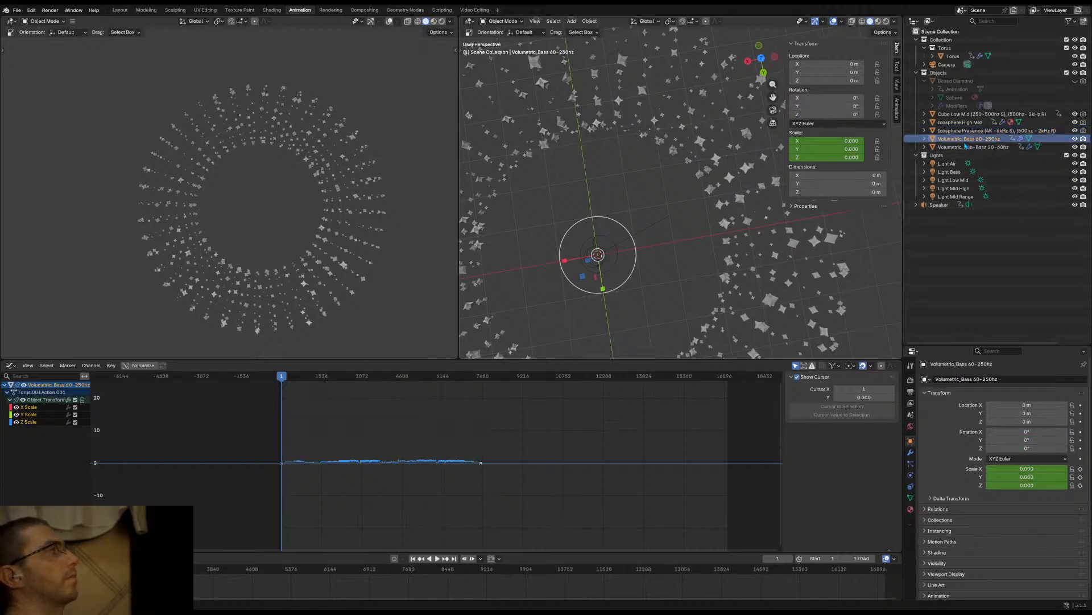
pyautogui.click(965, 148)
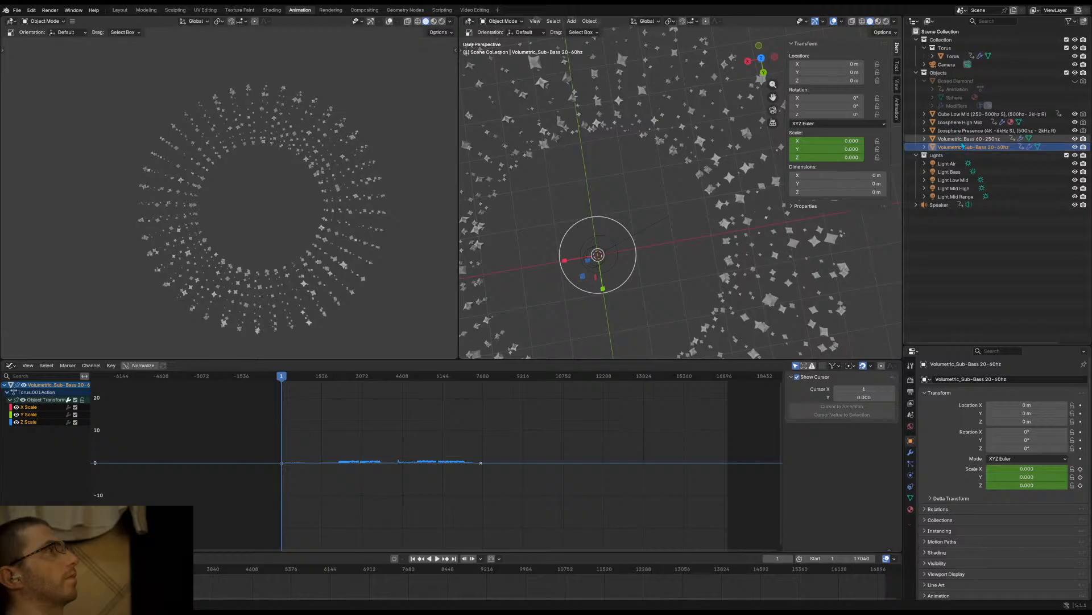
pyautogui.click(961, 141)
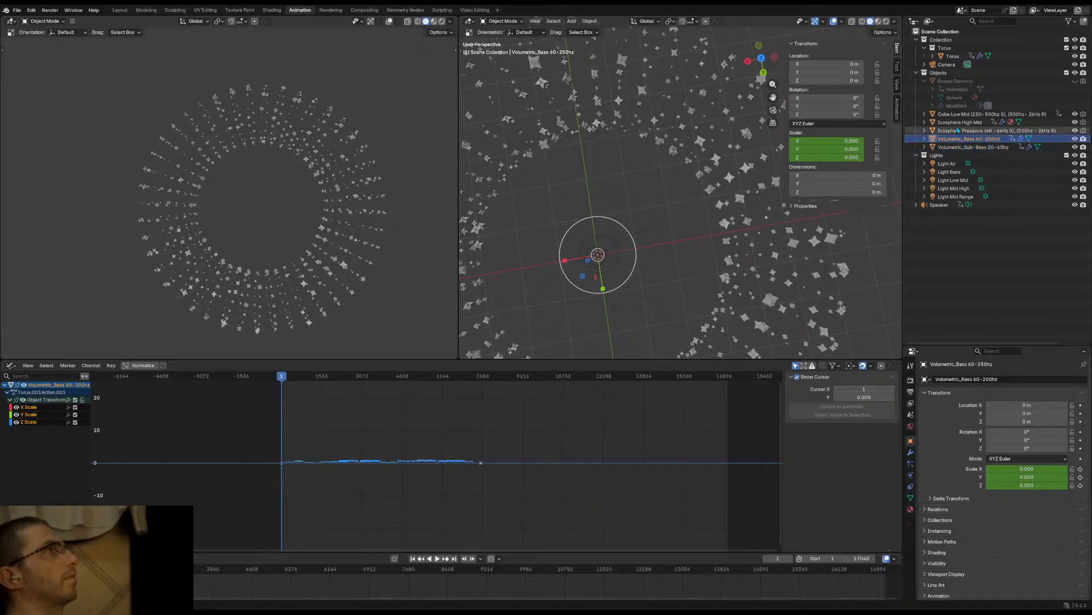
# Examine Icosphere High Mid's animation curves, singling out its X Scale and Z Euler Rotation
pyautogui.click(959, 123)
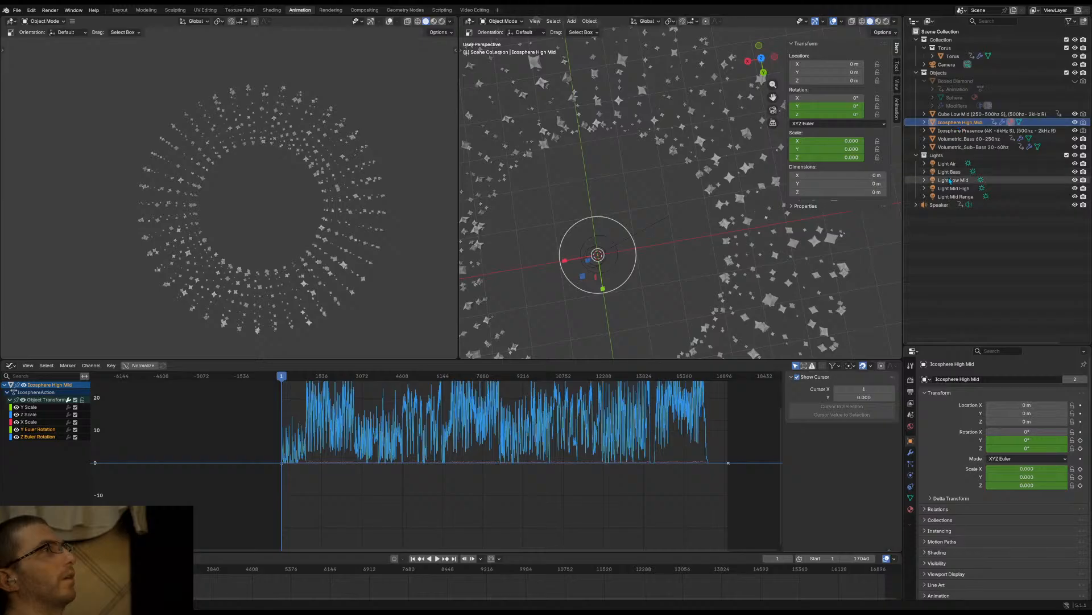
pyautogui.doubleClick(960, 122)
pyautogui.press('Return')
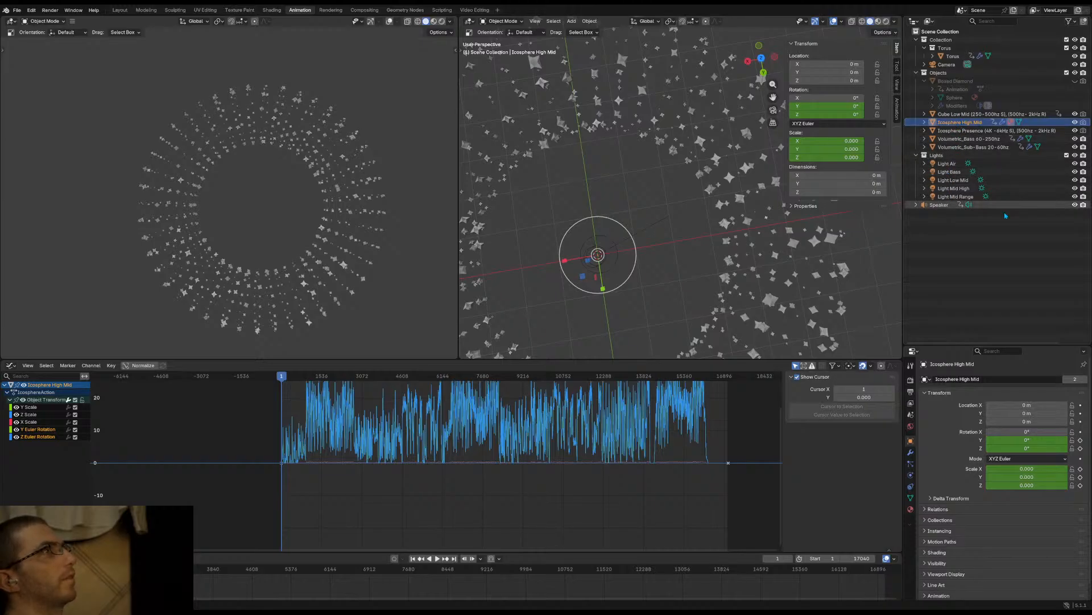
pyautogui.doubleClick(972, 124)
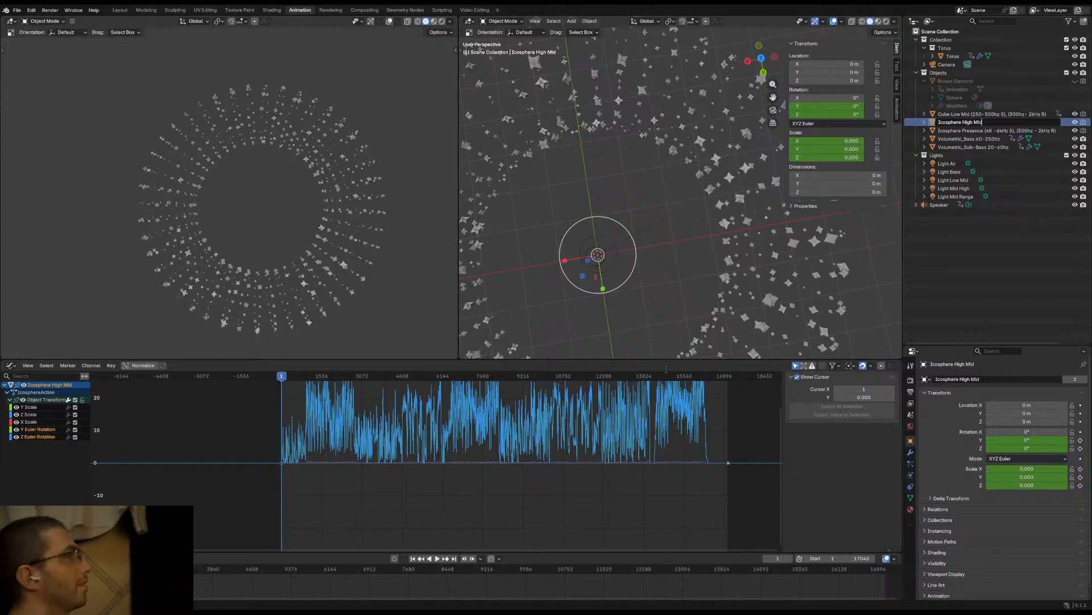
pyautogui.press('Return')
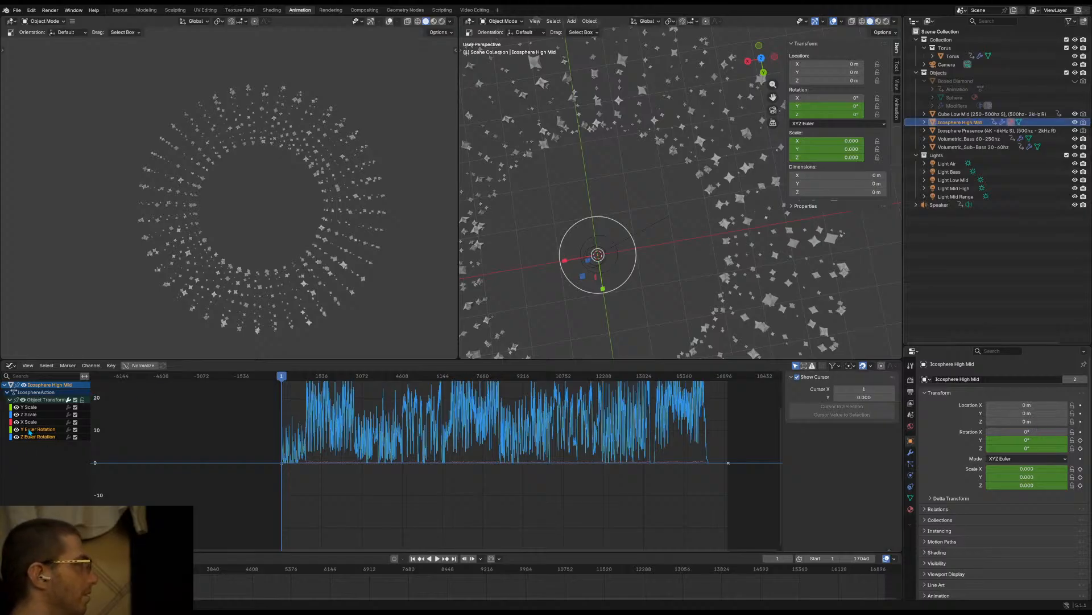
pyautogui.click(30, 422)
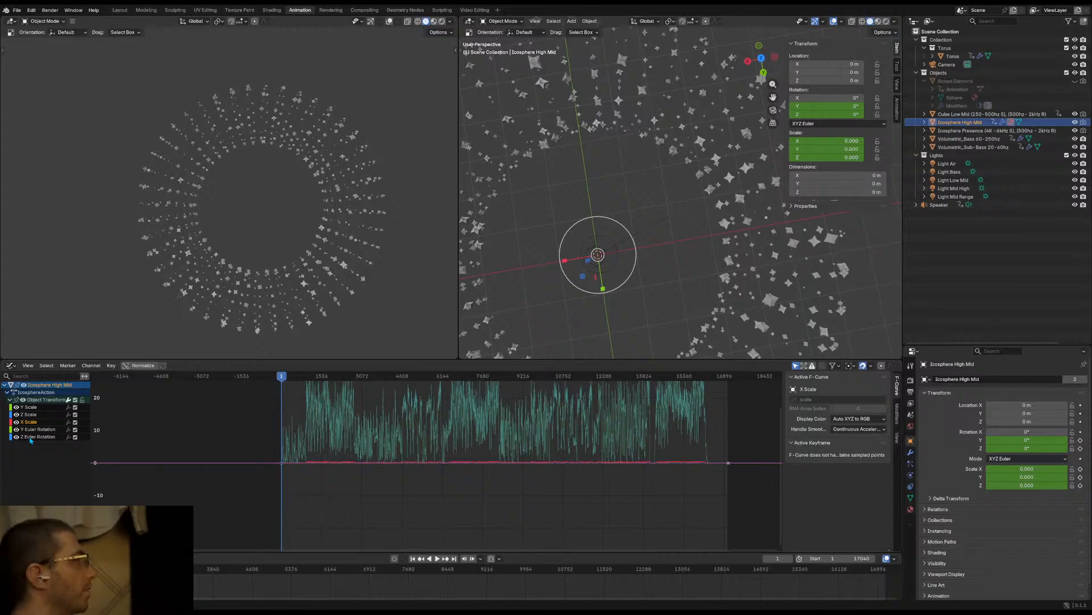
pyautogui.click(30, 437)
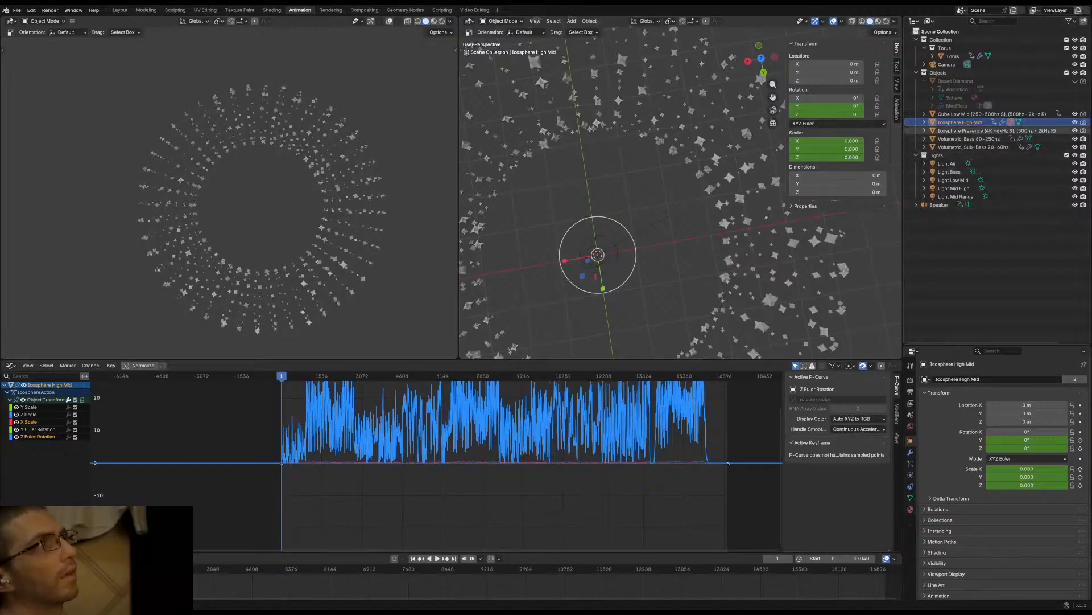
# Rename the Presence icosphere as "Diamond (4K -6kHz S), (500hz - 2kHz R)"
pyautogui.click(1056, 130)
pyautogui.press('Home')
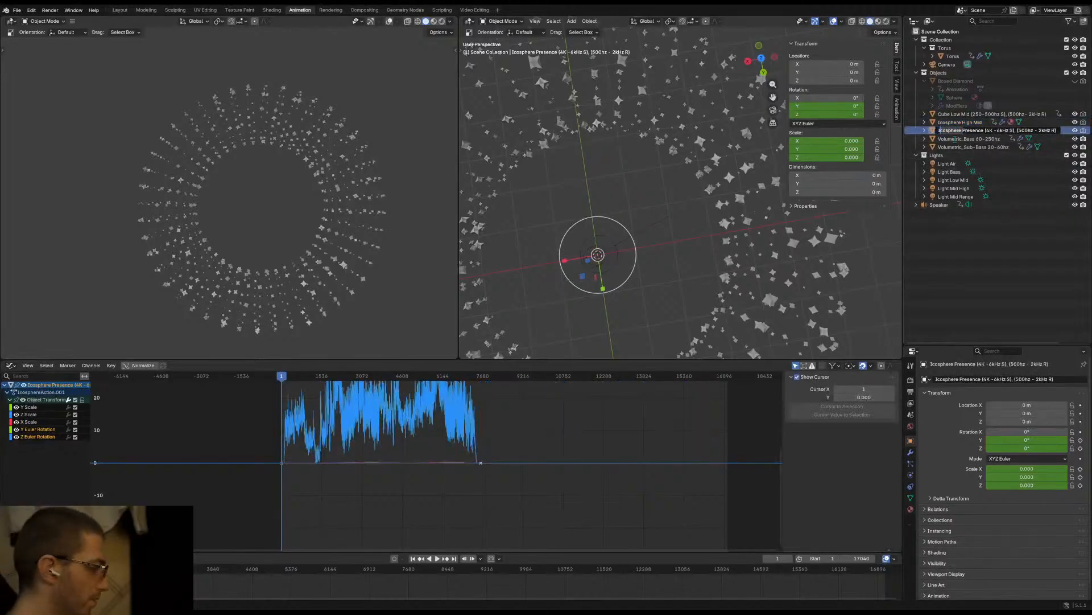
pyautogui.hotkey('ctrl', 'Delete')
pyautogui.write('IDiamond')
pyautogui.press('Return')
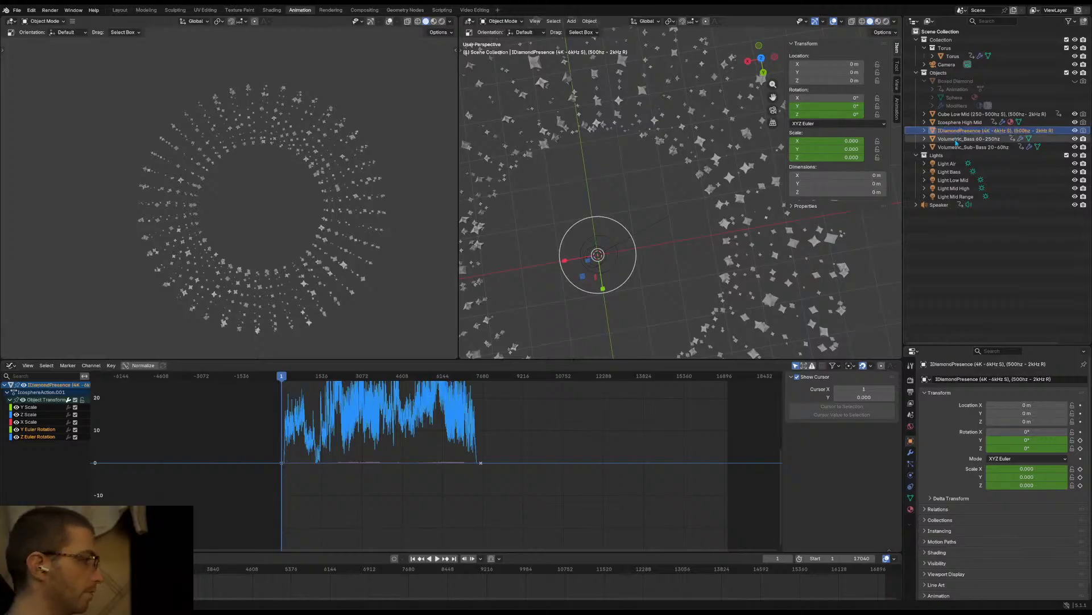
pyautogui.doubleClick(954, 131)
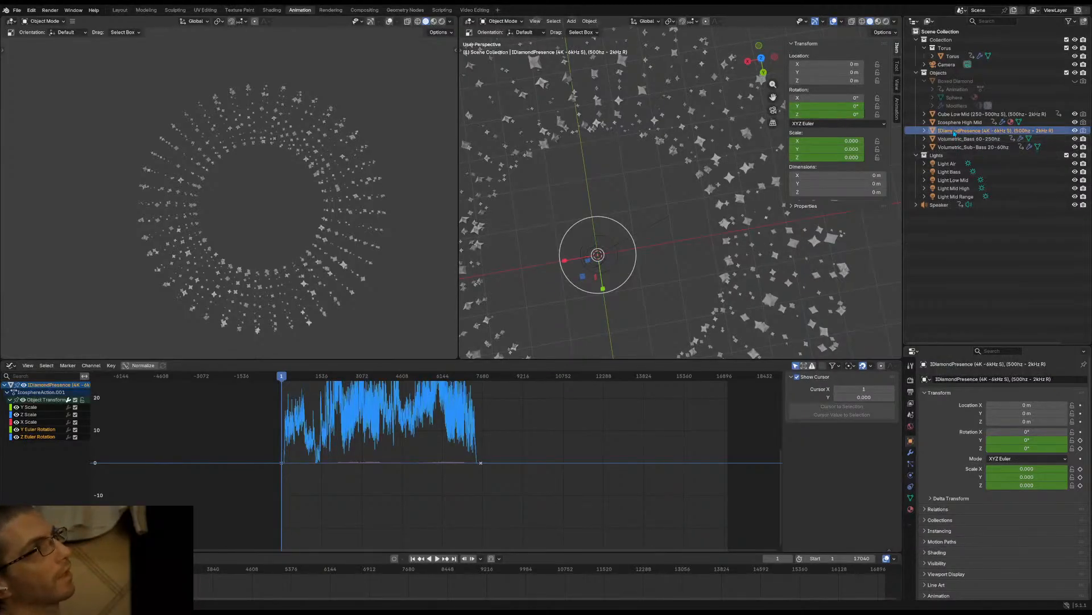
pyautogui.click(954, 131)
pyautogui.press('Escape')
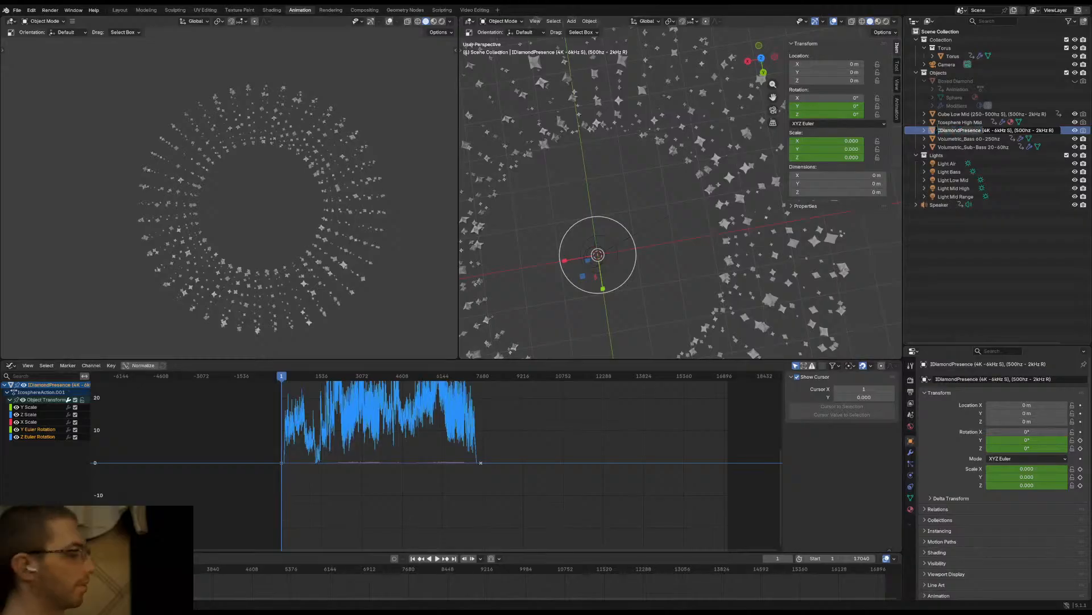
pyautogui.write('Diamond')
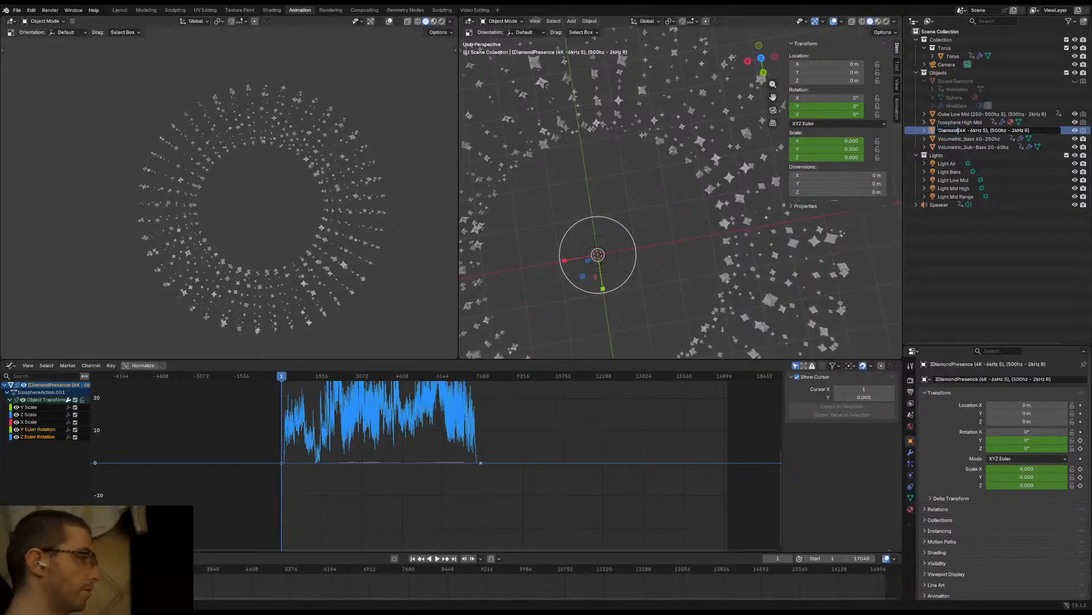
pyautogui.press('Return')
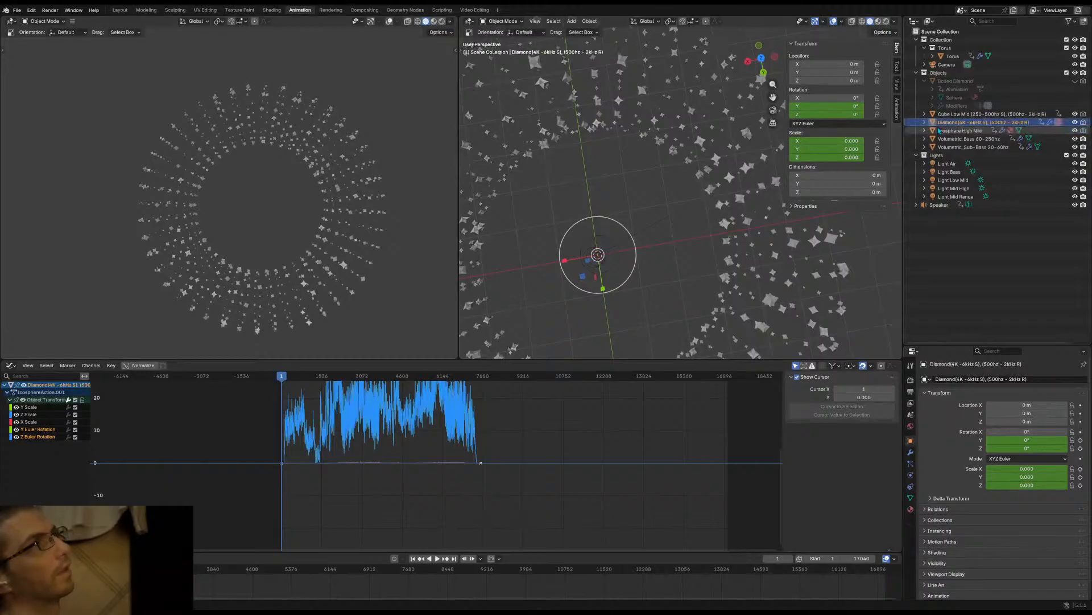
pyautogui.doubleClick(943, 122)
pyautogui.press('Escape')
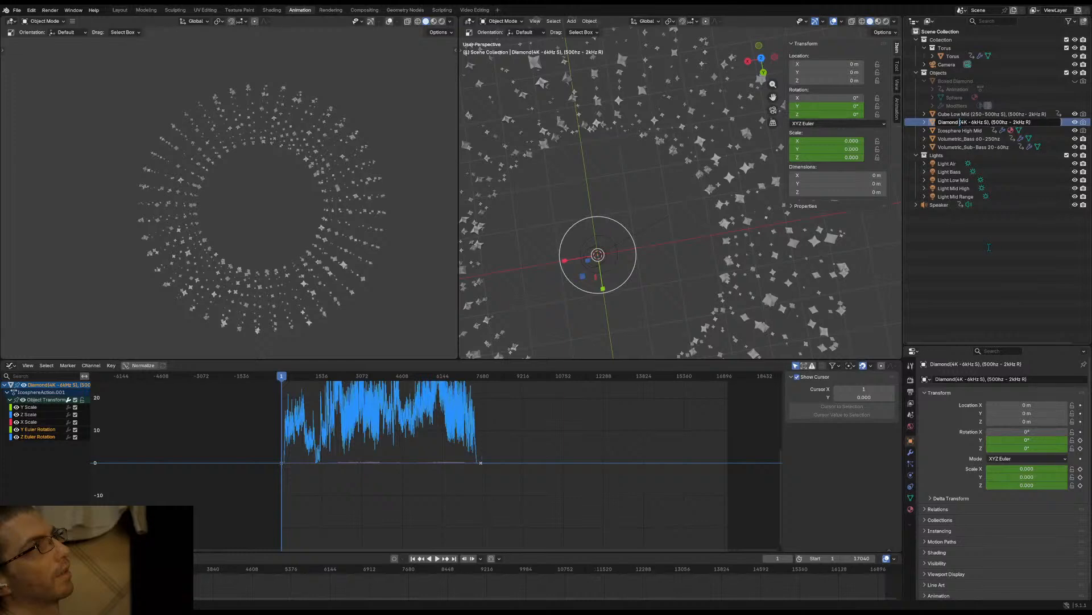
pyautogui.press('Return')
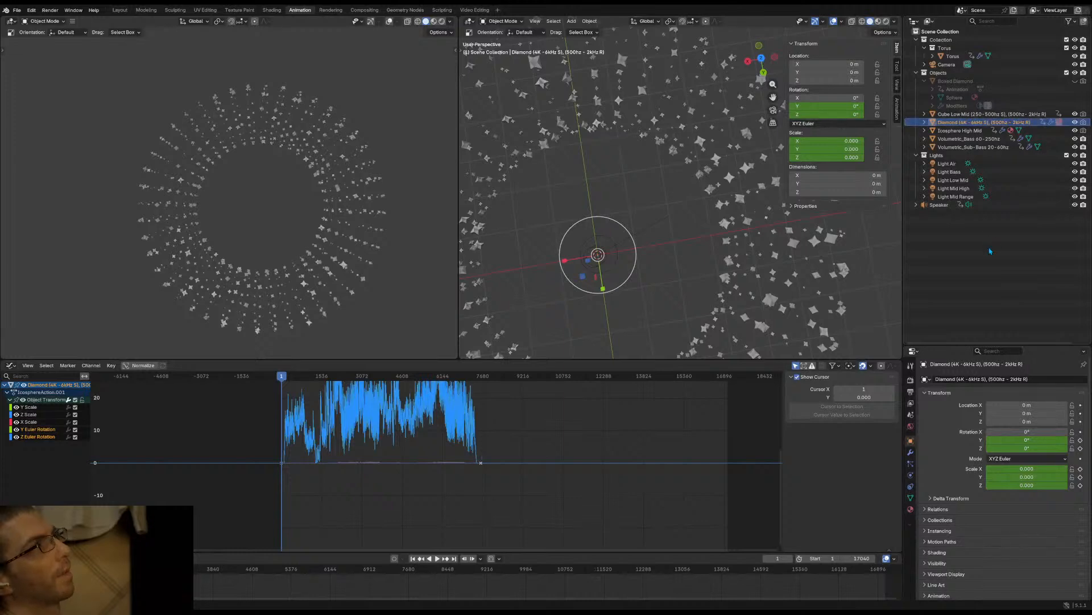
# Rename the Icosphere High Mid object as "Icosphere High Mid (2k -4kHz xS zR), (6k-20kHz S, yR)"
pyautogui.click(956, 132)
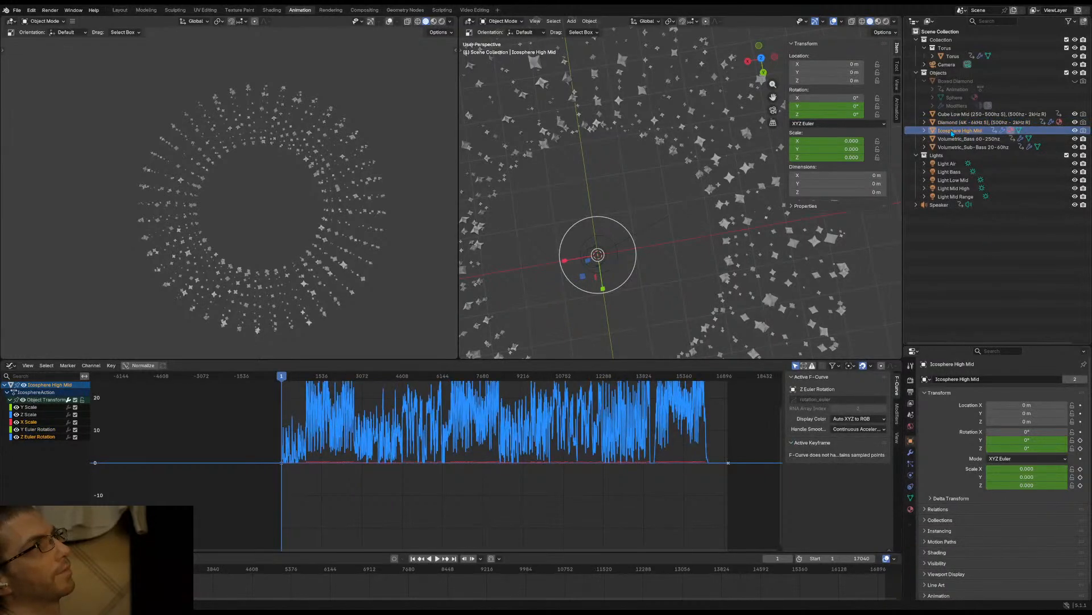
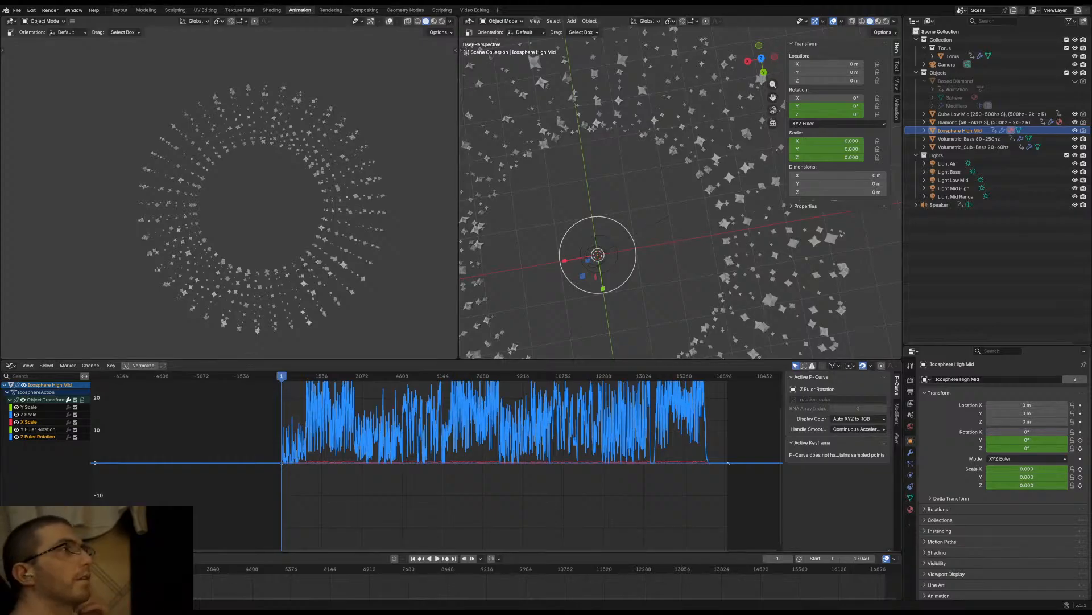
pyautogui.press('F2')
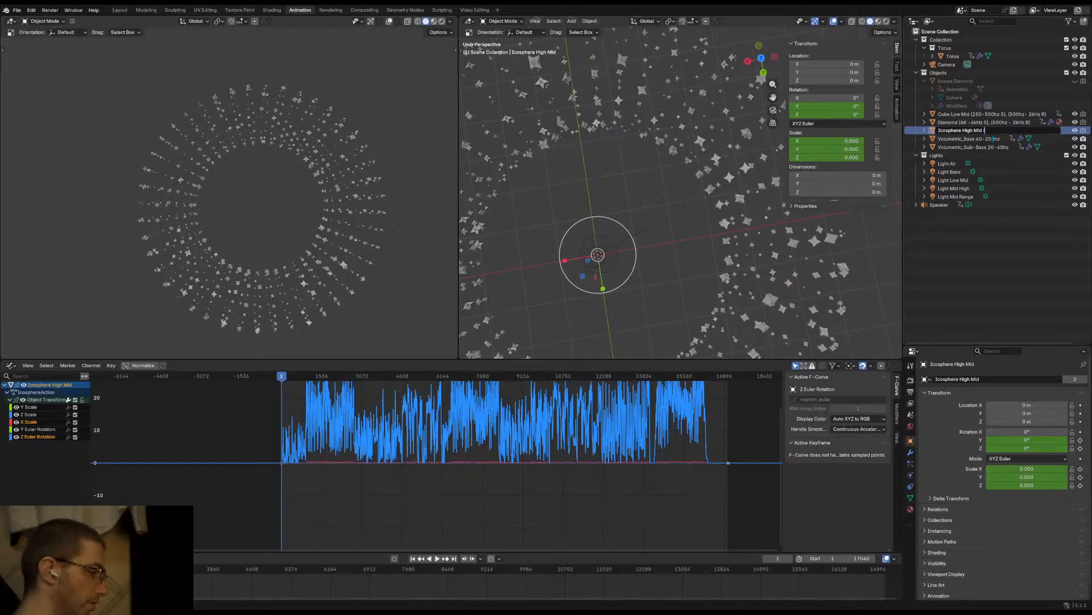
pyautogui.write('(2k')
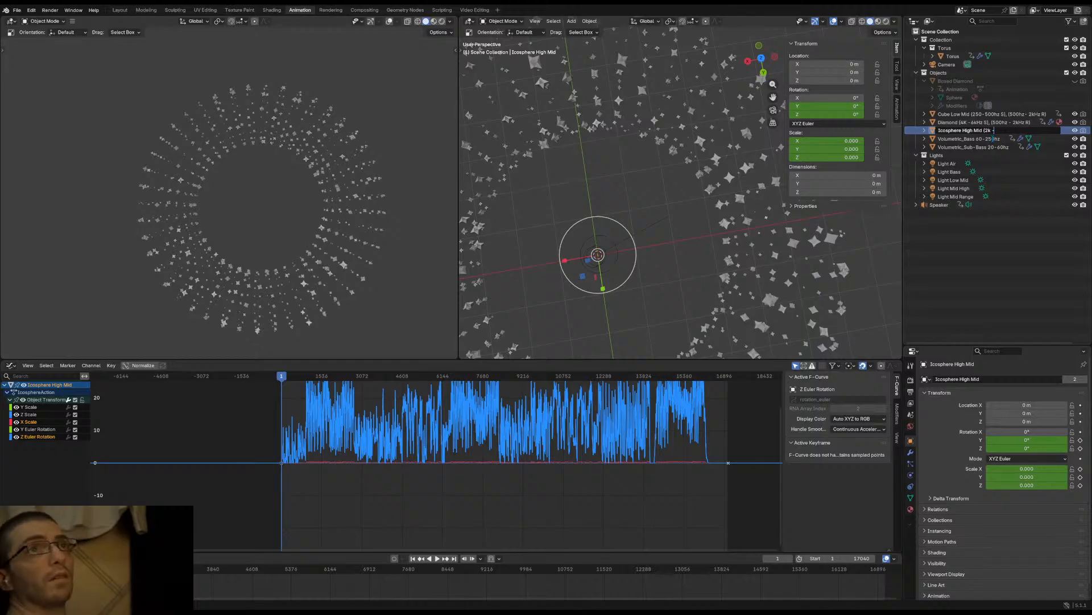
pyautogui.write(' - 4kHz xS')
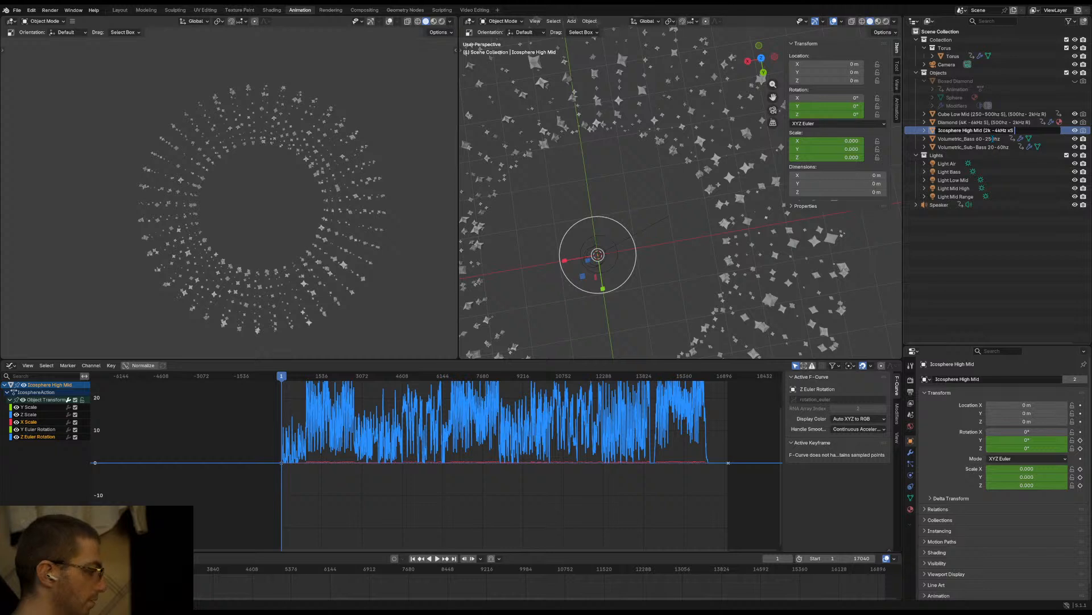
pyautogui.write('Z')
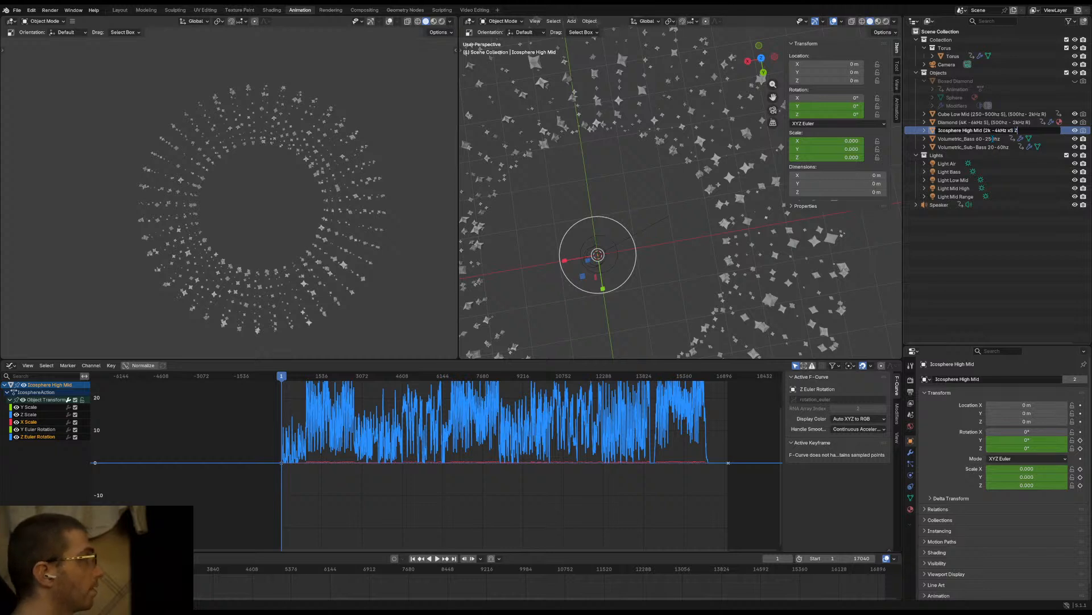
pyautogui.write('R')
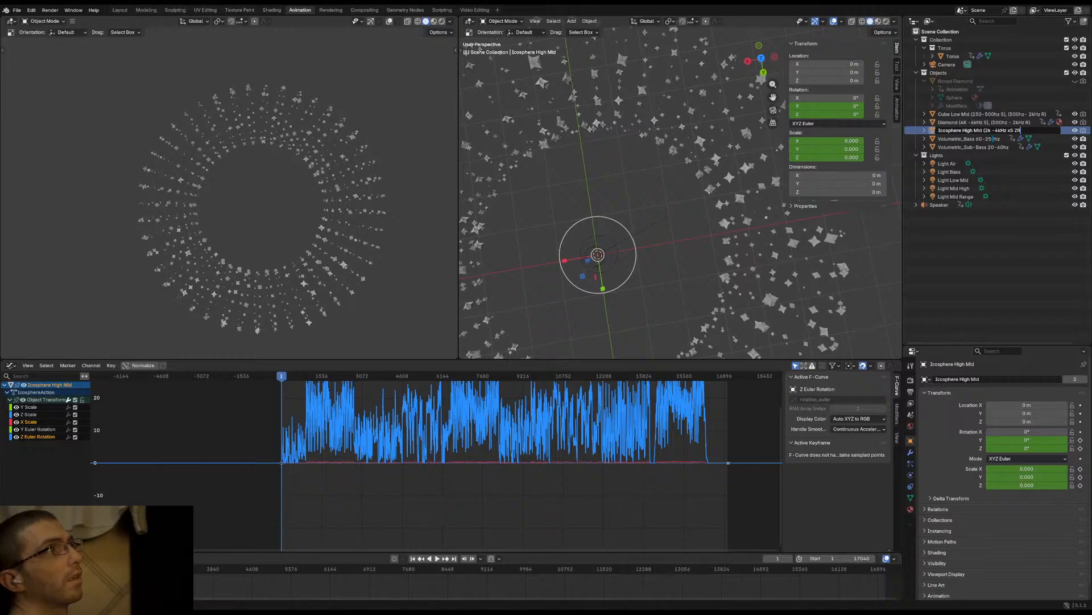
pyautogui.press('Left')
pyautogui.press('BackSpace')
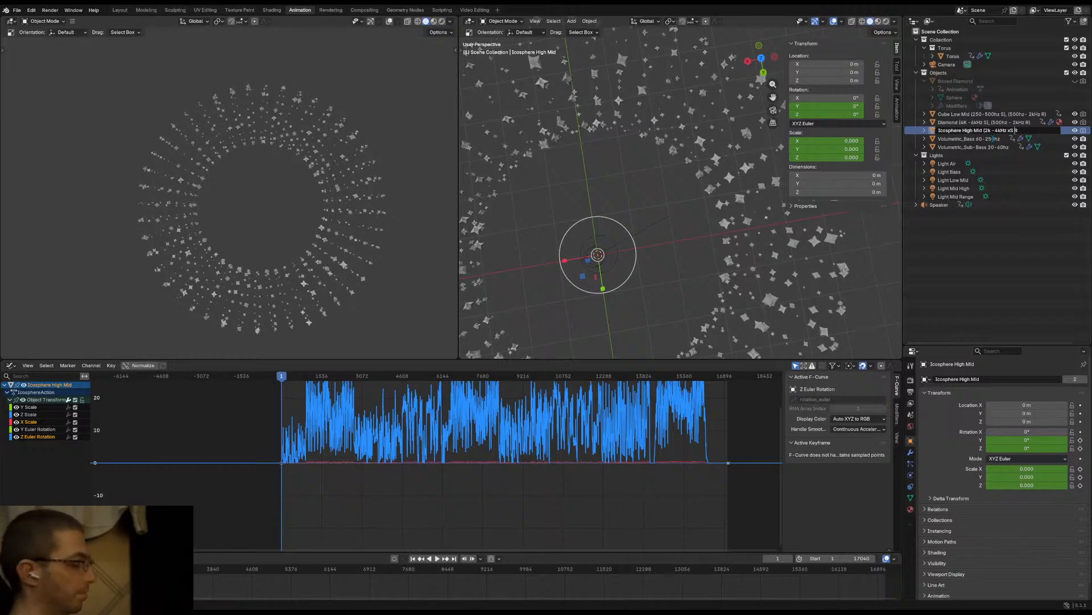
pyautogui.write('z')
pyautogui.press('End')
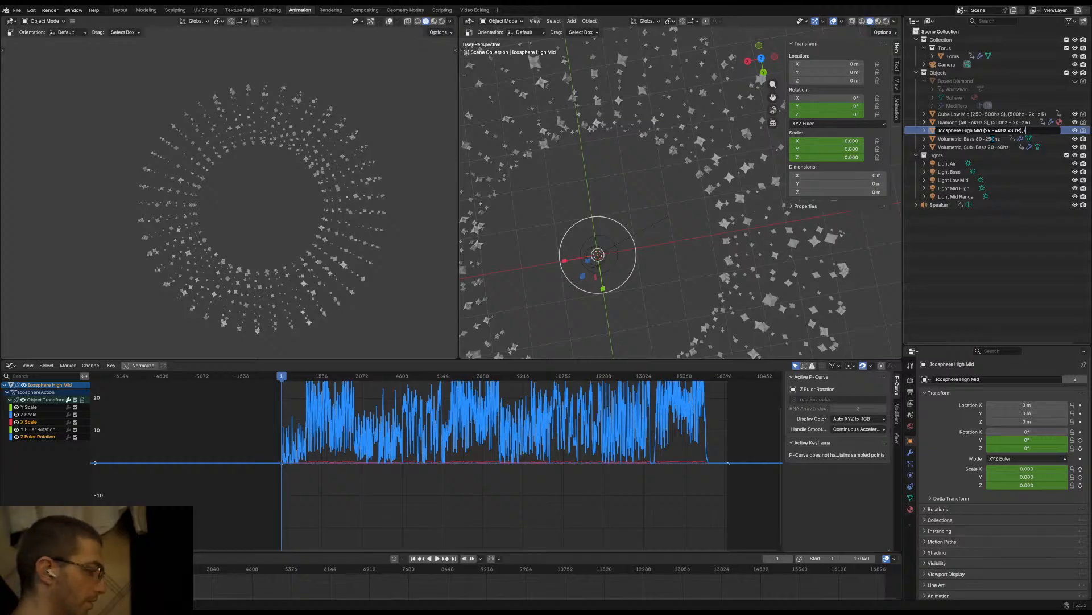
pyautogui.write('k')
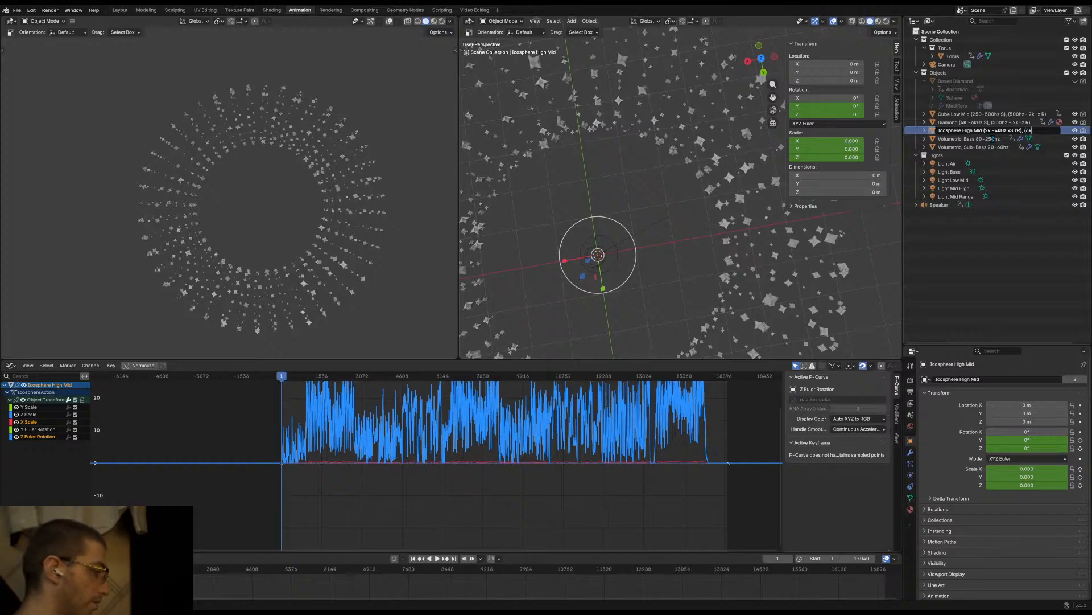
pyautogui.write('-20k')
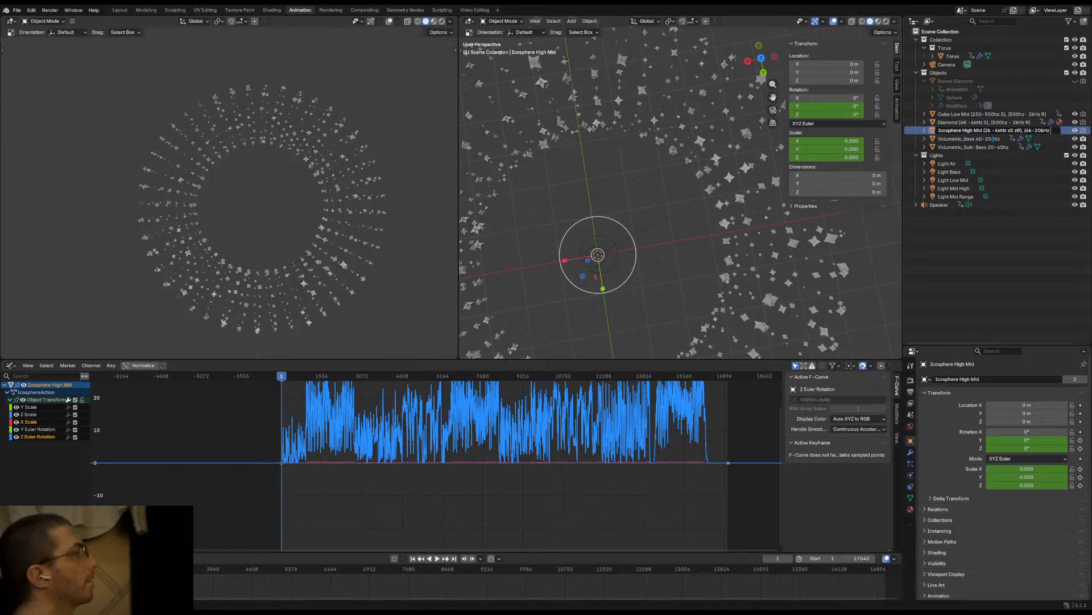
pyautogui.write('Hz')
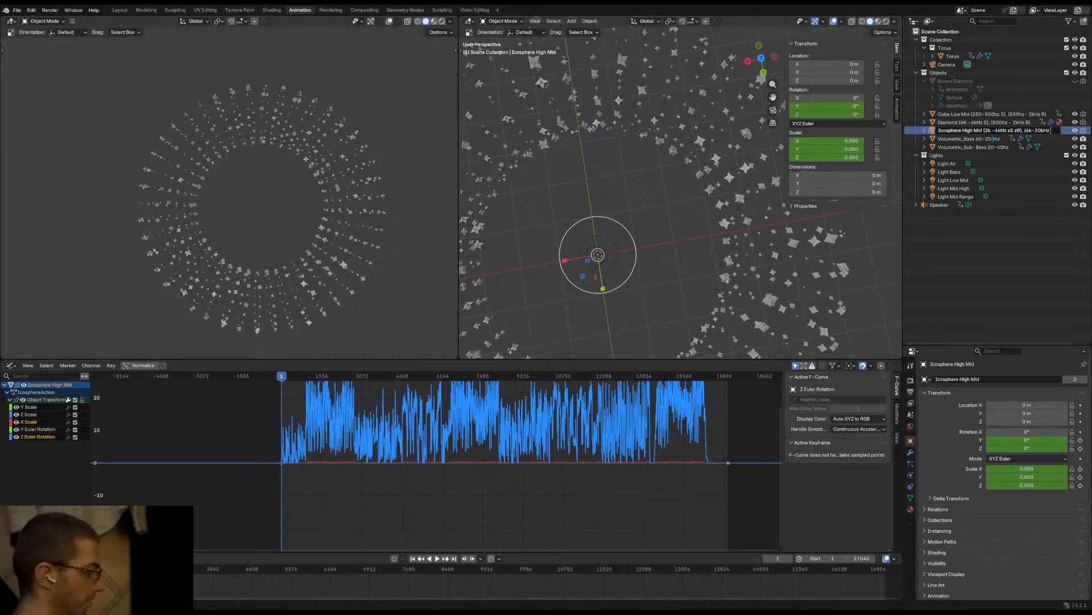
pyautogui.write(' SCale')
pyautogui.press('BackSpace')
pyautogui.press('BackSpace')
pyautogui.press('BackSpace')
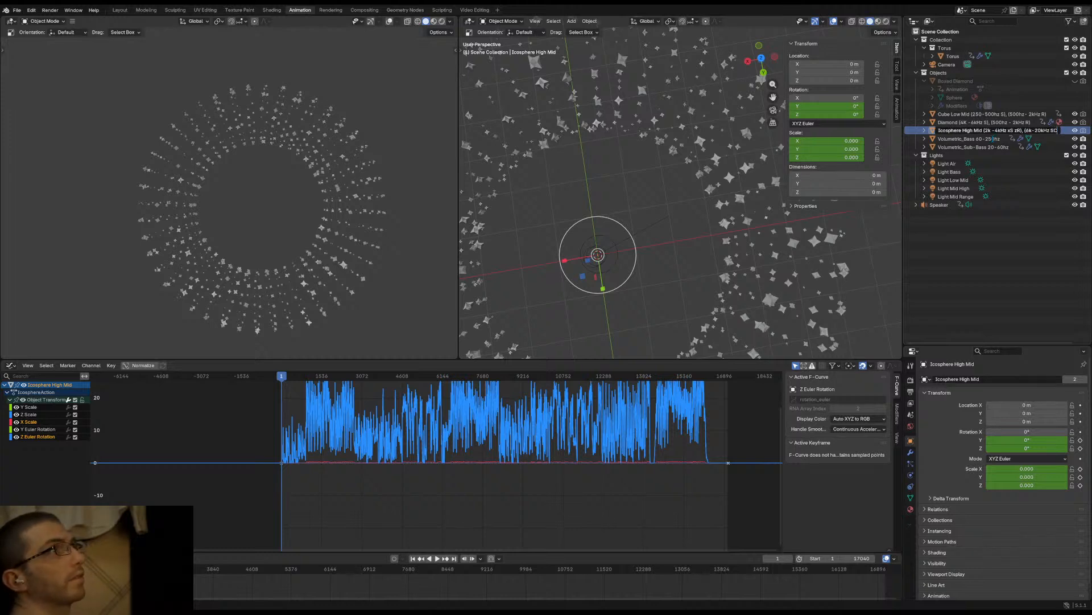
pyautogui.press('BackSpace')
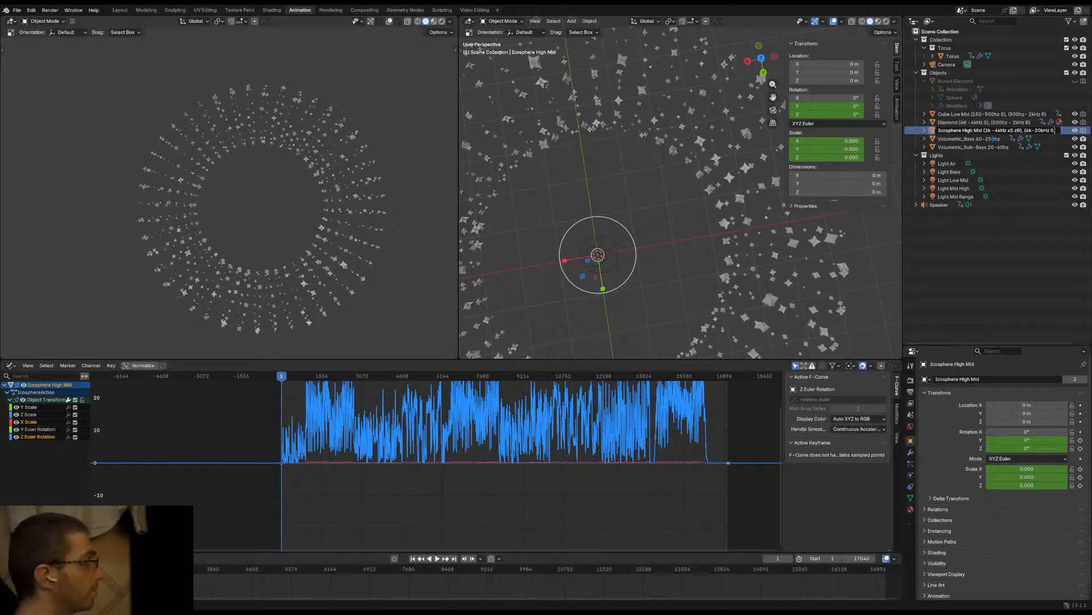
pyautogui.write(',')
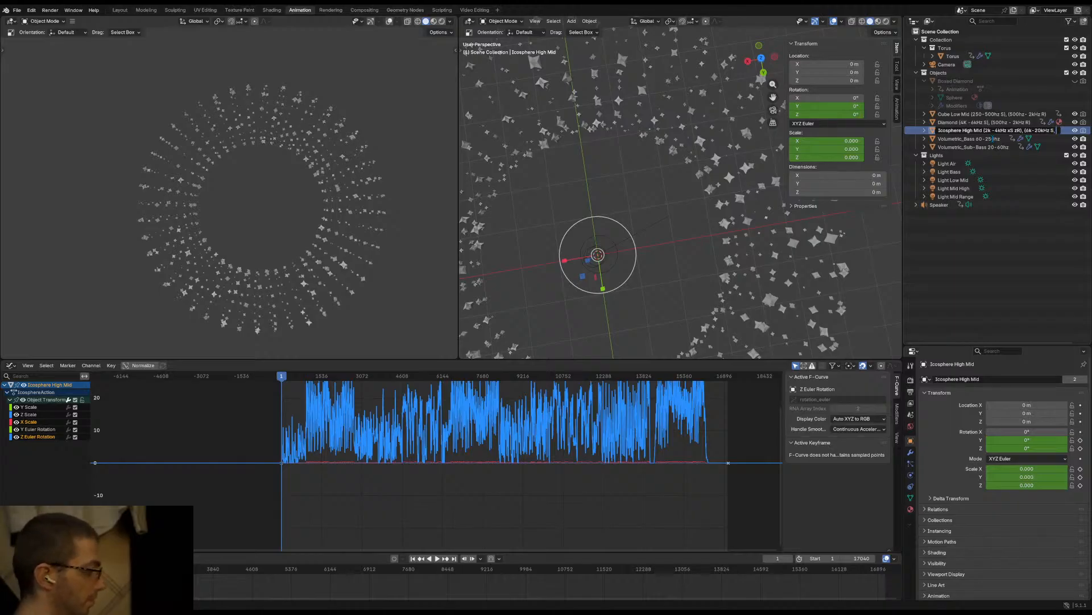
pyautogui.write(' yR')
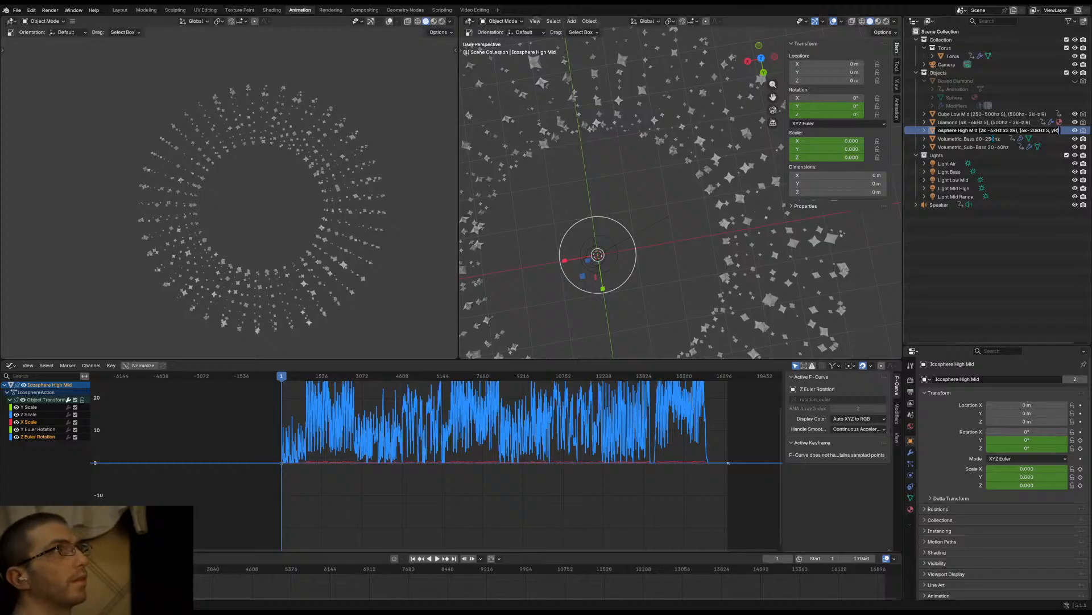
pyautogui.press('Return')
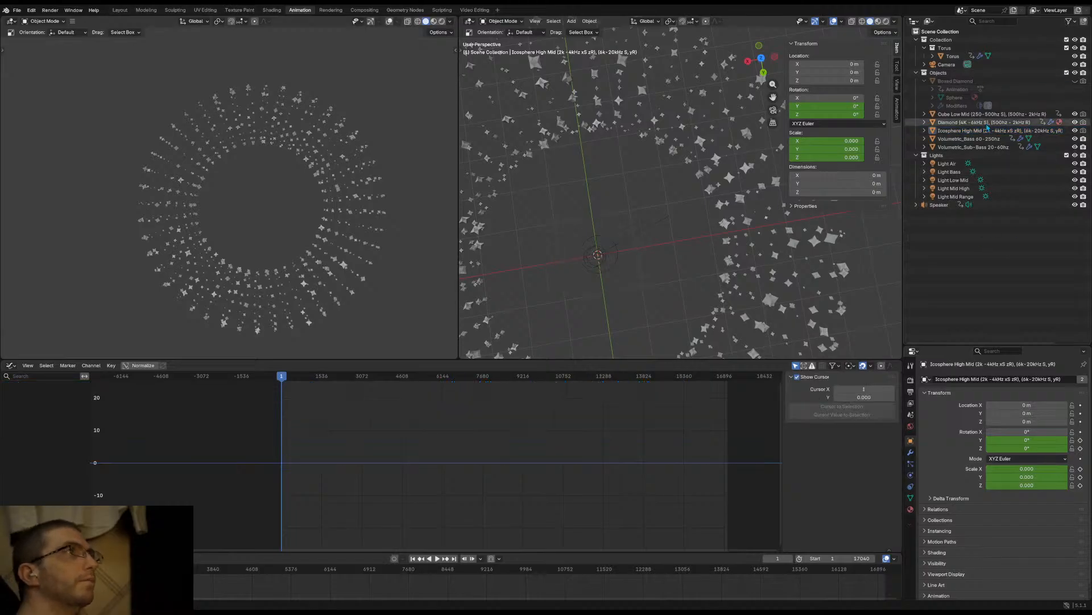
# Rebake the Icosphere High Mid object's X Scale and Z Euler Rotation curves from sound
pyautogui.click(974, 130)
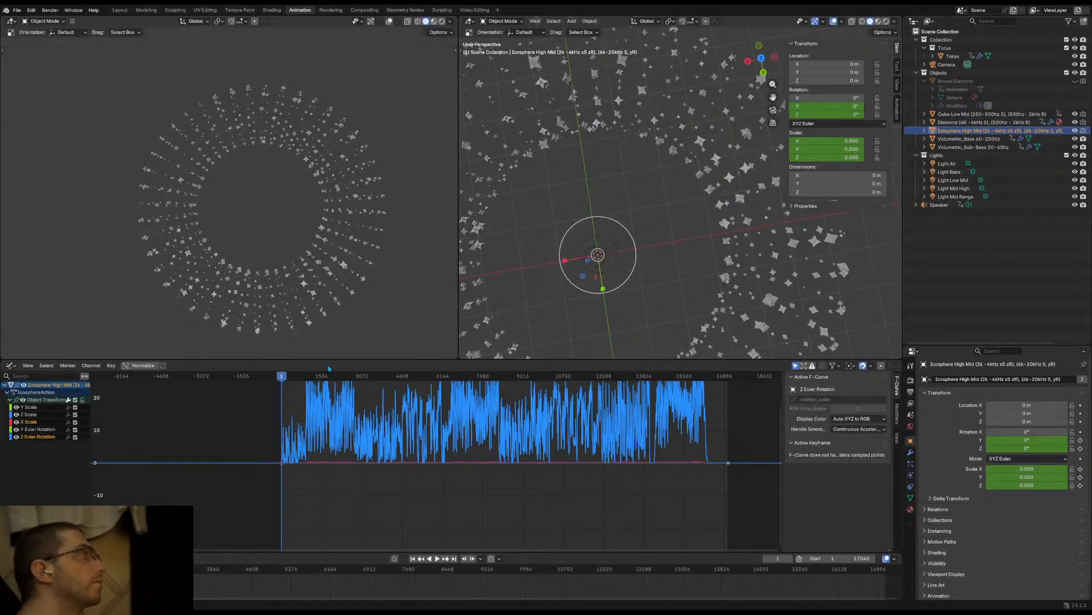
pyautogui.click(91, 365)
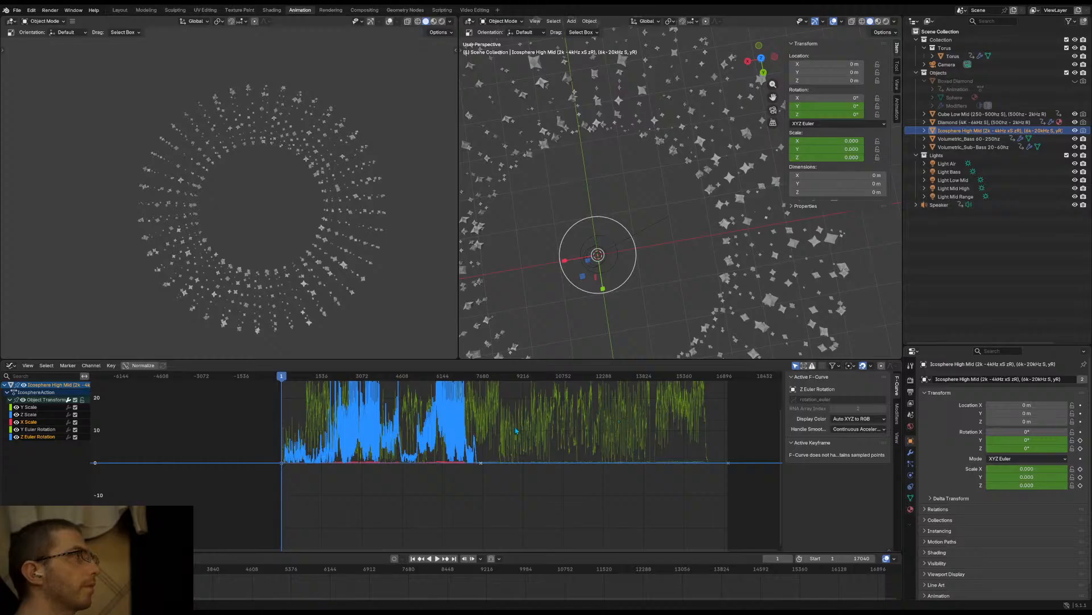
# Select the Y Scale and Y Euler Rotation curves of the Icosphere High Mid object
pyautogui.click(33, 408)
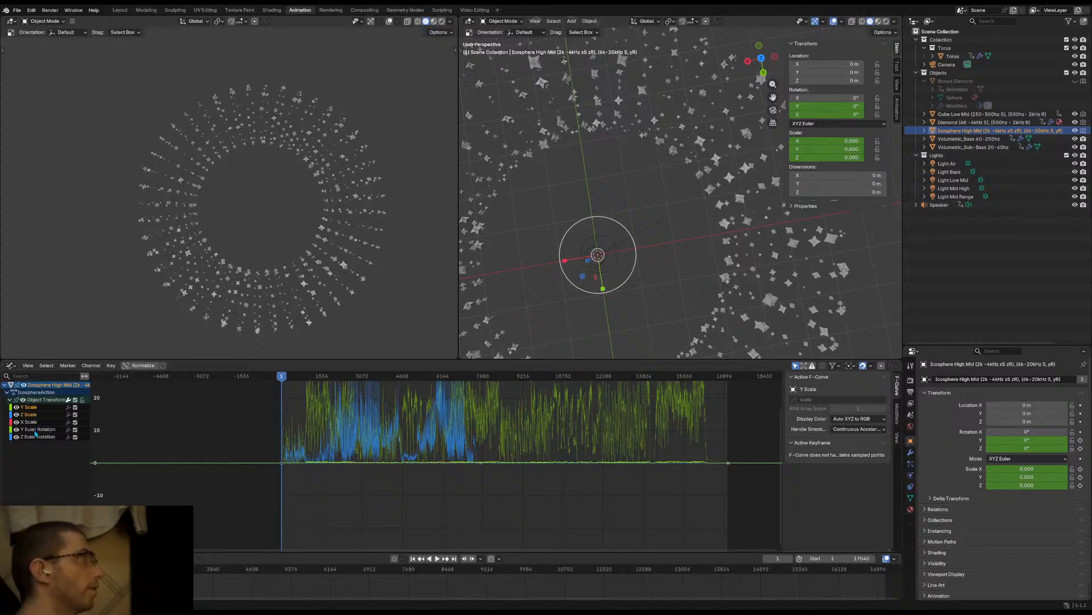
pyautogui.keyDown('ctrl'); pyautogui.click(36, 430); pyautogui.keyUp('ctrl')
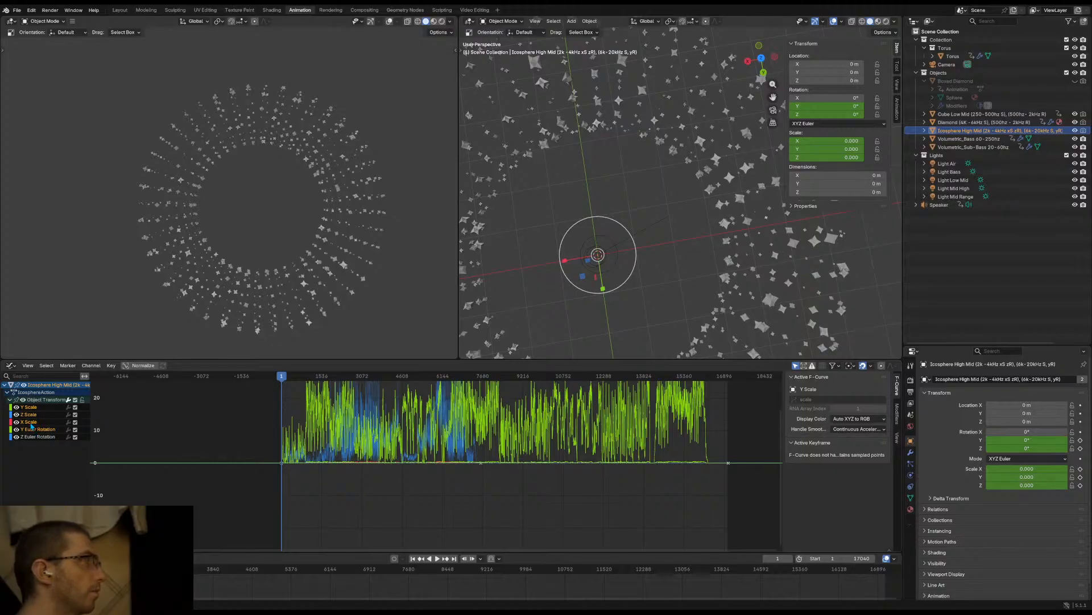
# Check the scale and Euler rotation F-curves of the Icosphere High Mid object by selecting its channels
pyautogui.keyDown('ctrl'); pyautogui.click(31, 426); pyautogui.keyUp('ctrl')
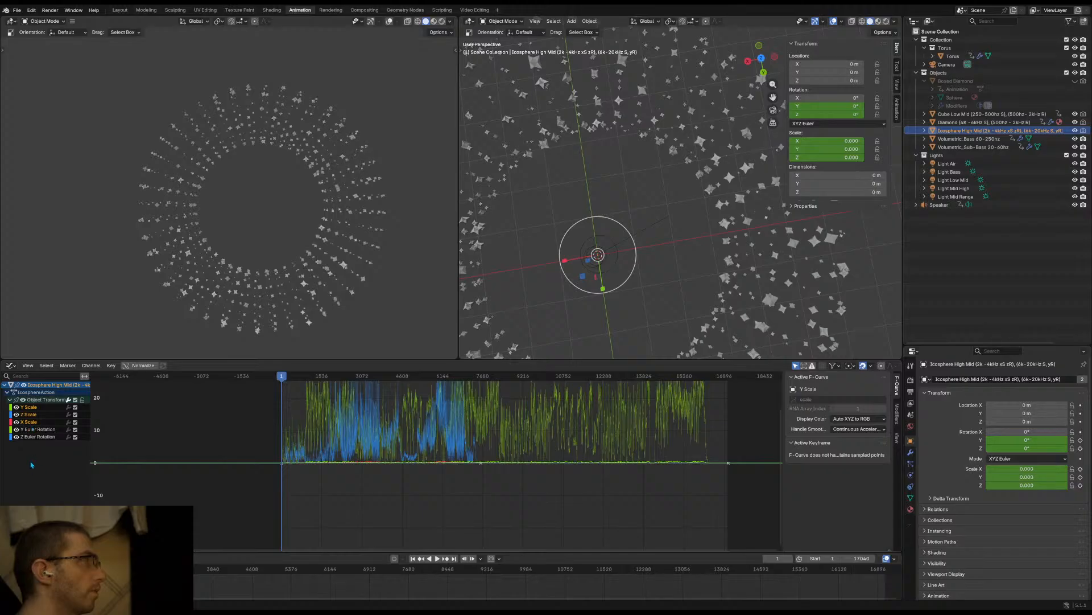
pyautogui.keyDown('ctrl'); pyautogui.click(28, 407); pyautogui.keyUp('ctrl')
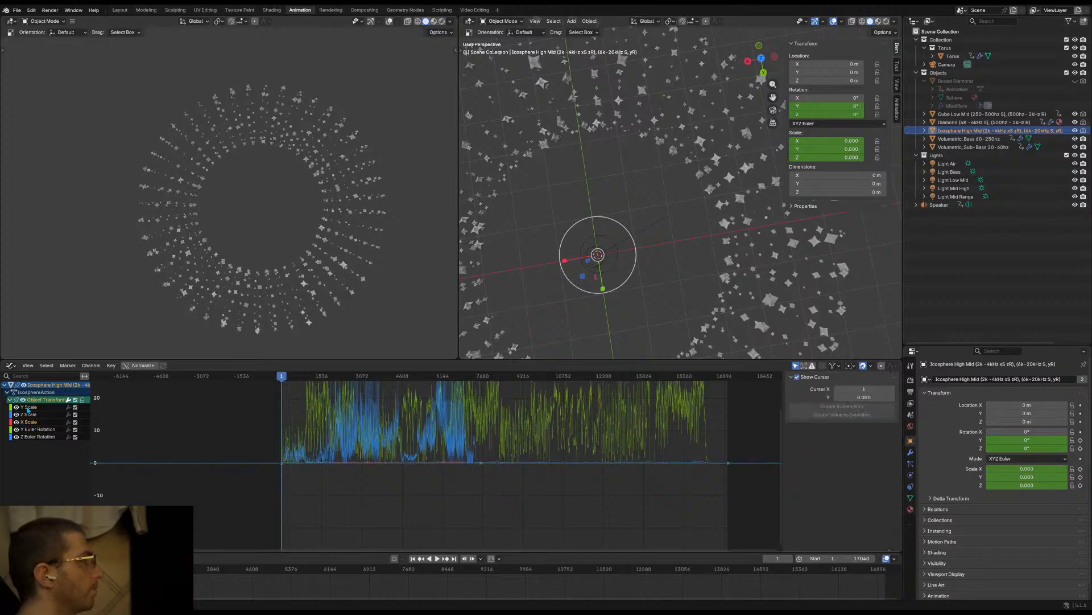
pyautogui.click(29, 409)
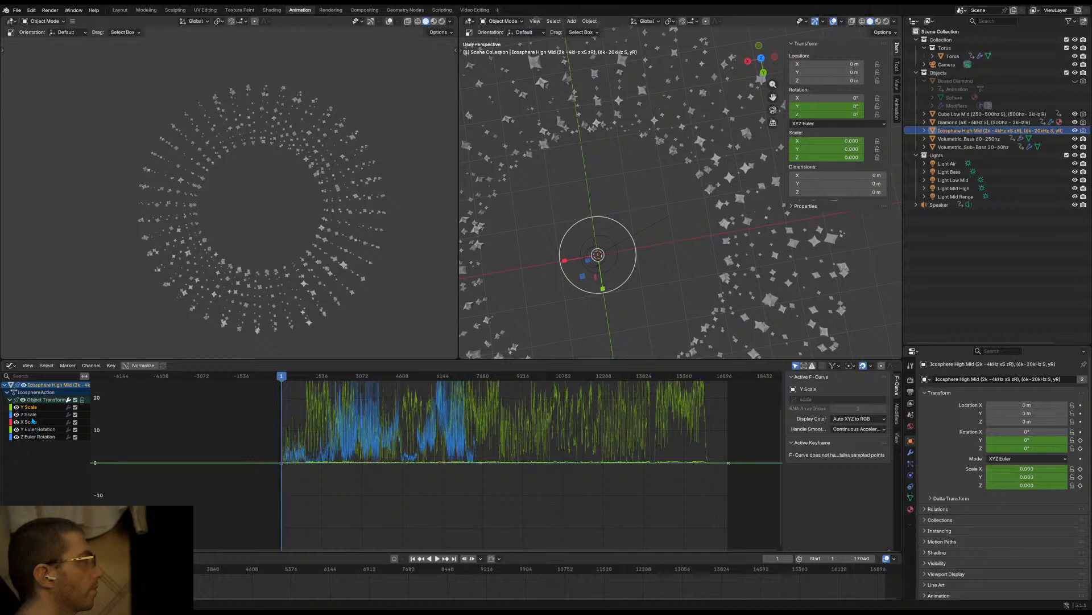
pyautogui.click(33, 430)
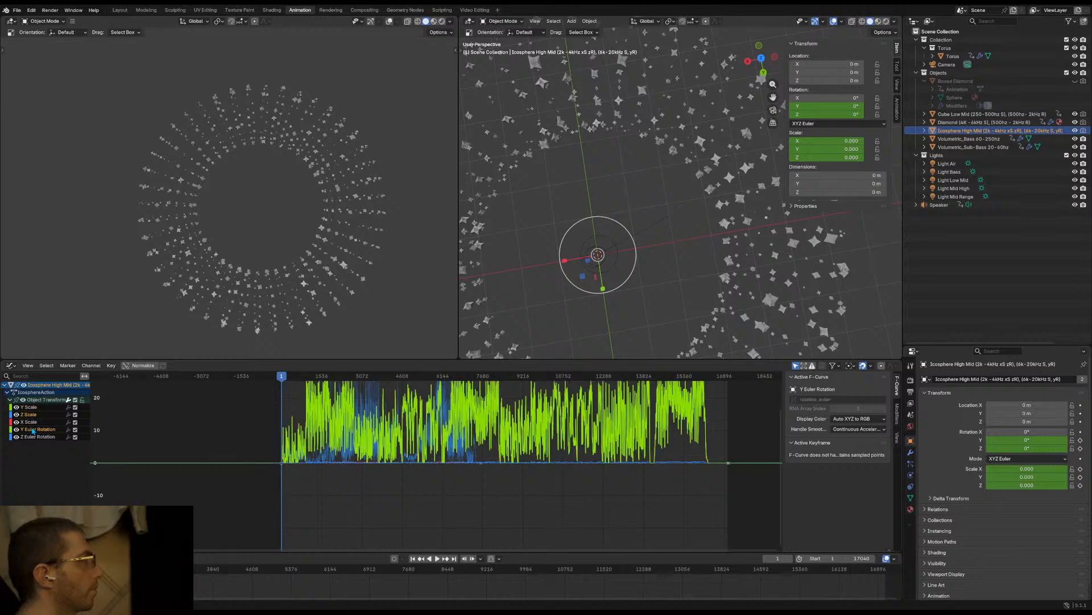
pyautogui.click(32, 407)
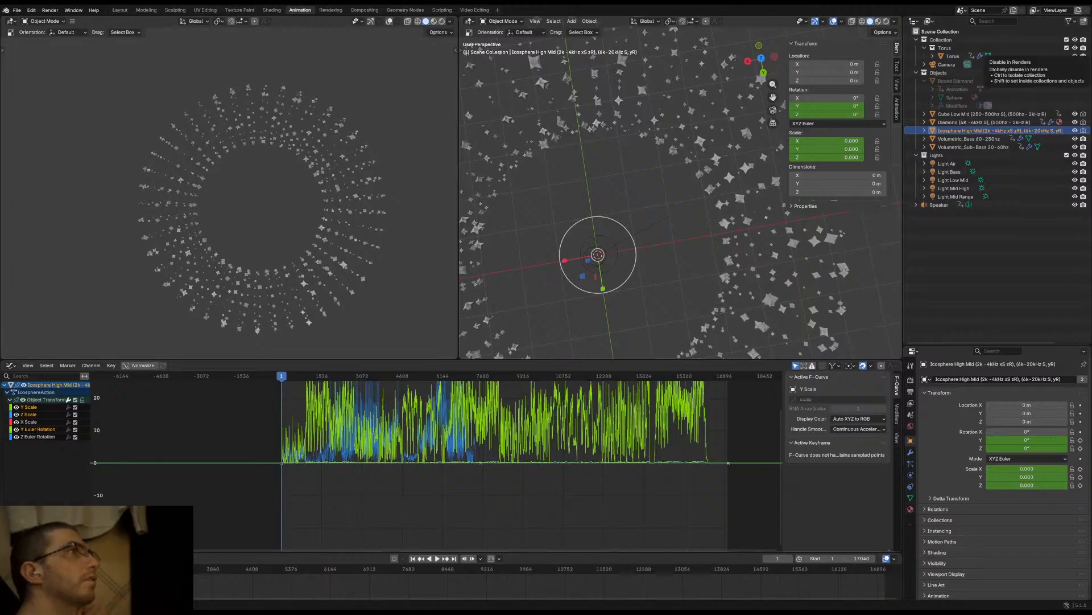
# Undo the last change to the Icosphere High Mid object's F-curves and deselect the object
pyautogui.click(91, 365)
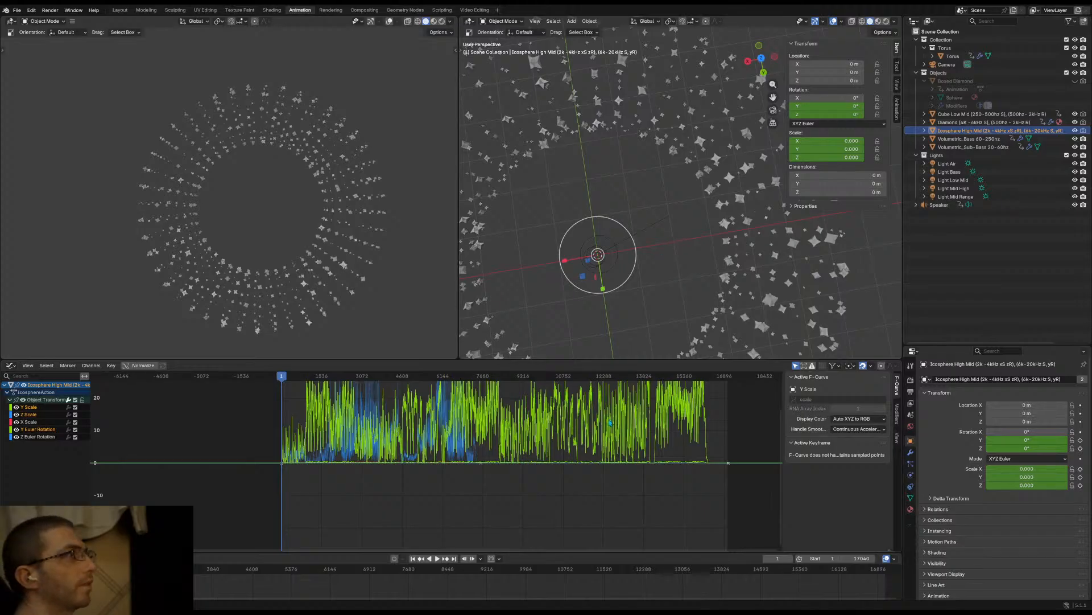
pyautogui.hotkey('ctrl', 'z')
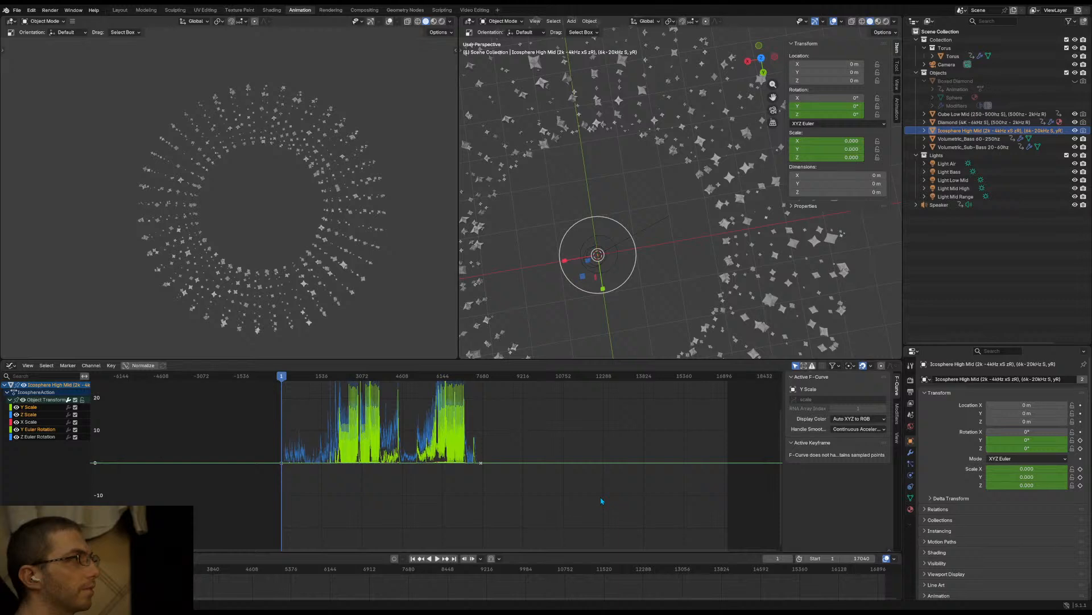
pyautogui.click(666, 308)
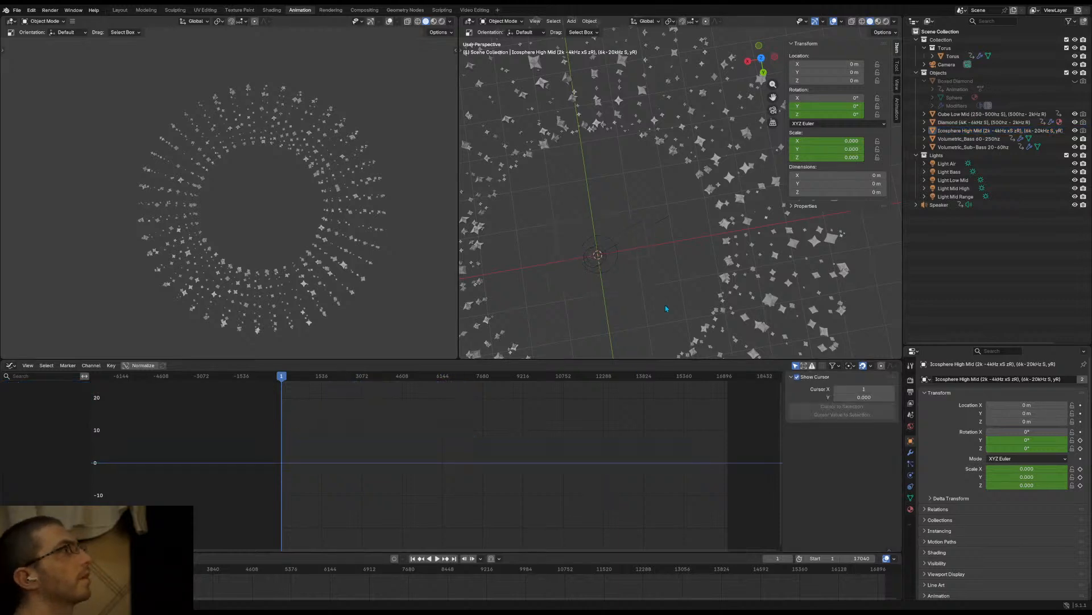
# Play the animation from frame 1 and examine the audio-driven shapes around the torus from several angles, hiding the viewport sidebar
pyautogui.scroll(-5, 666, 308)
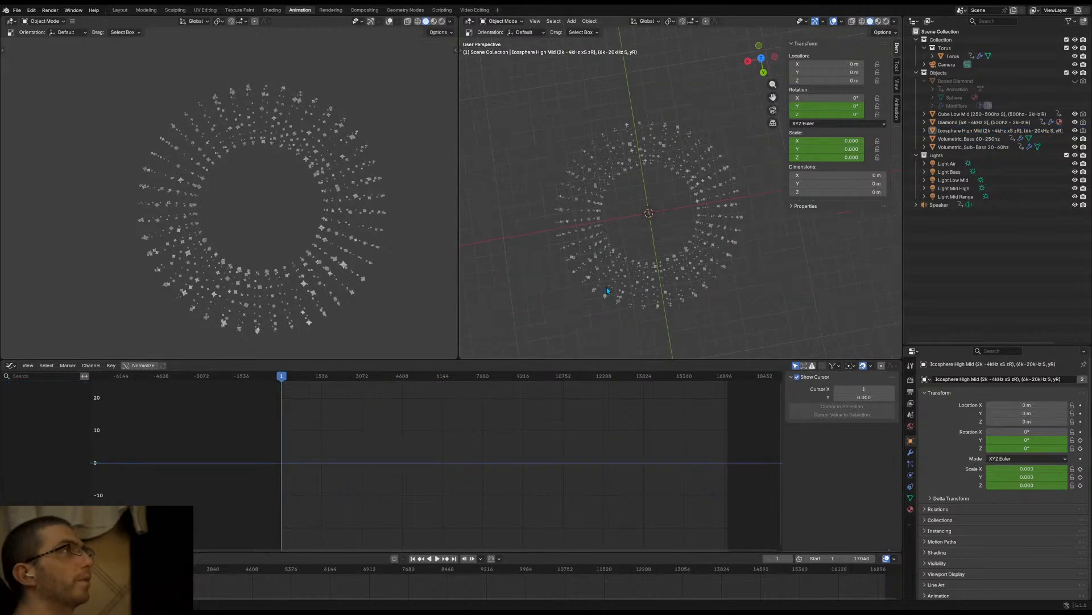
pyautogui.scroll(2, 607, 291)
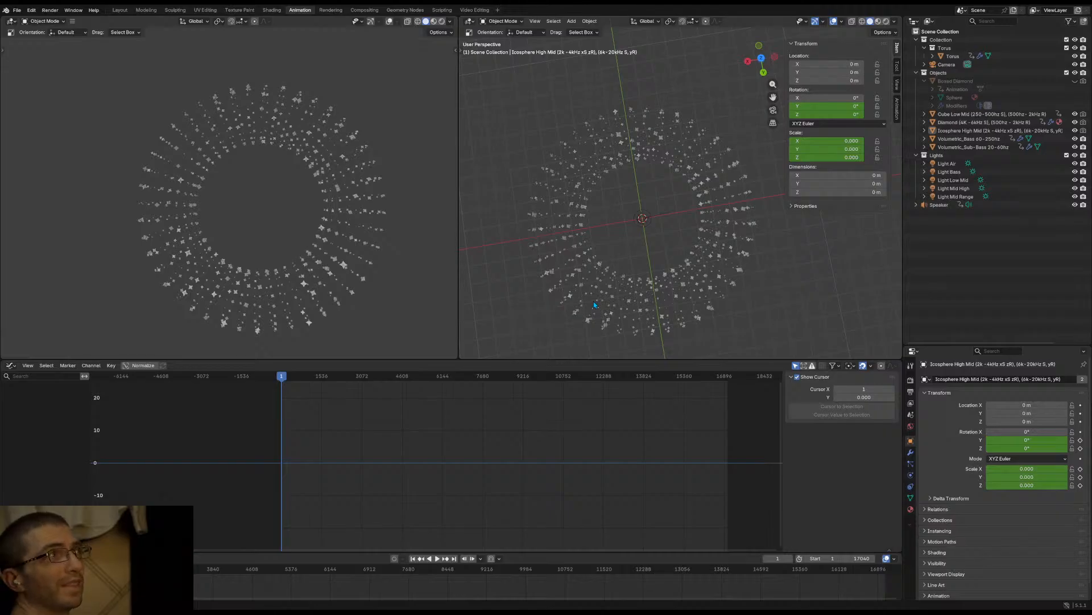
pyautogui.press('space')
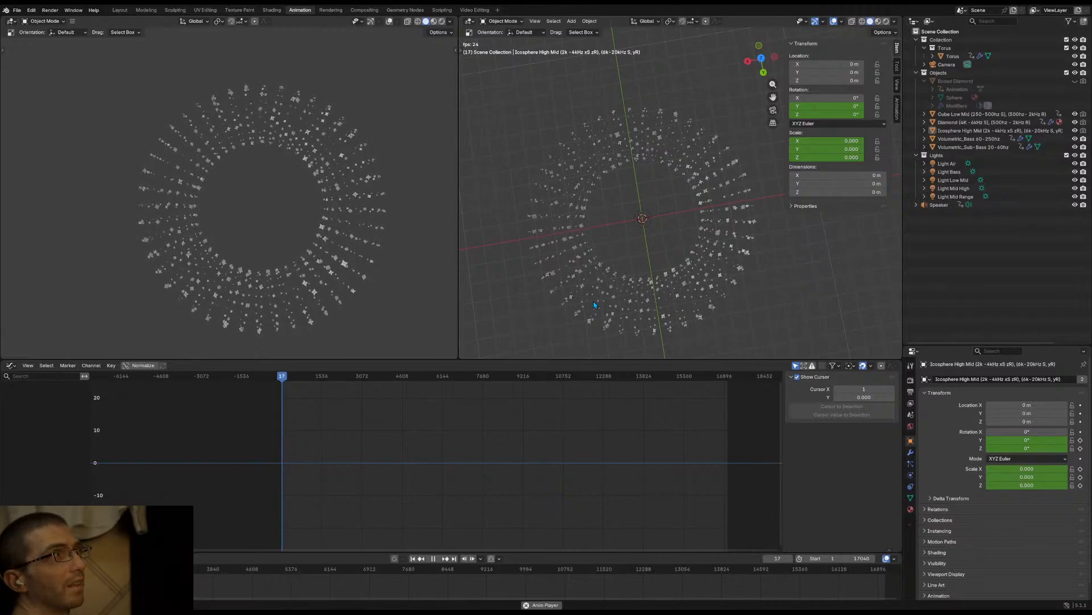
pyautogui.scroll(1, 707, 300)
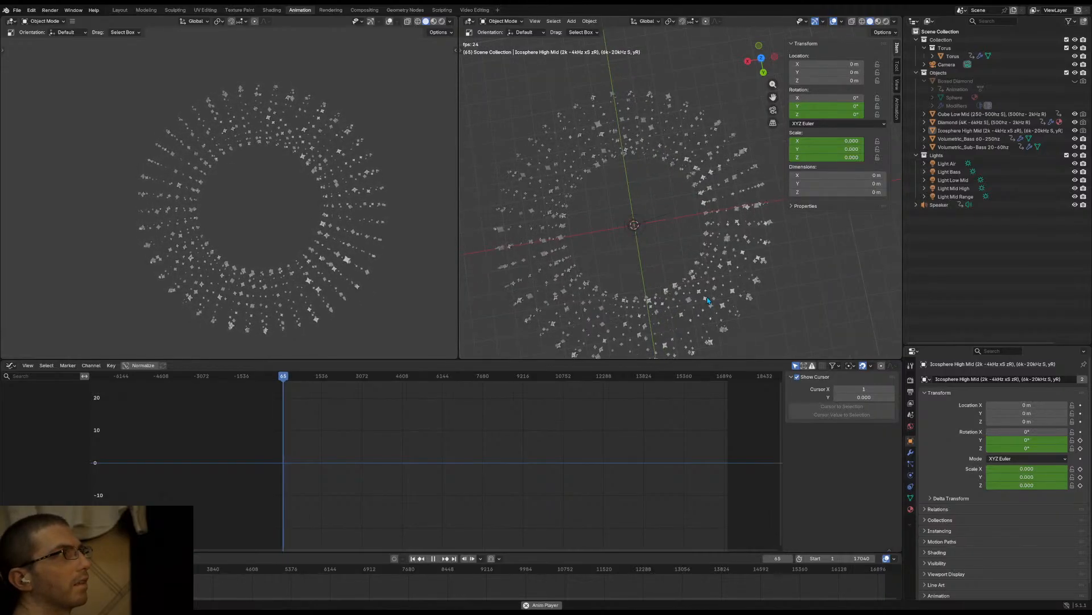
pyautogui.moveTo(716, 301); pyautogui.dragTo(695, 260, button='middle')
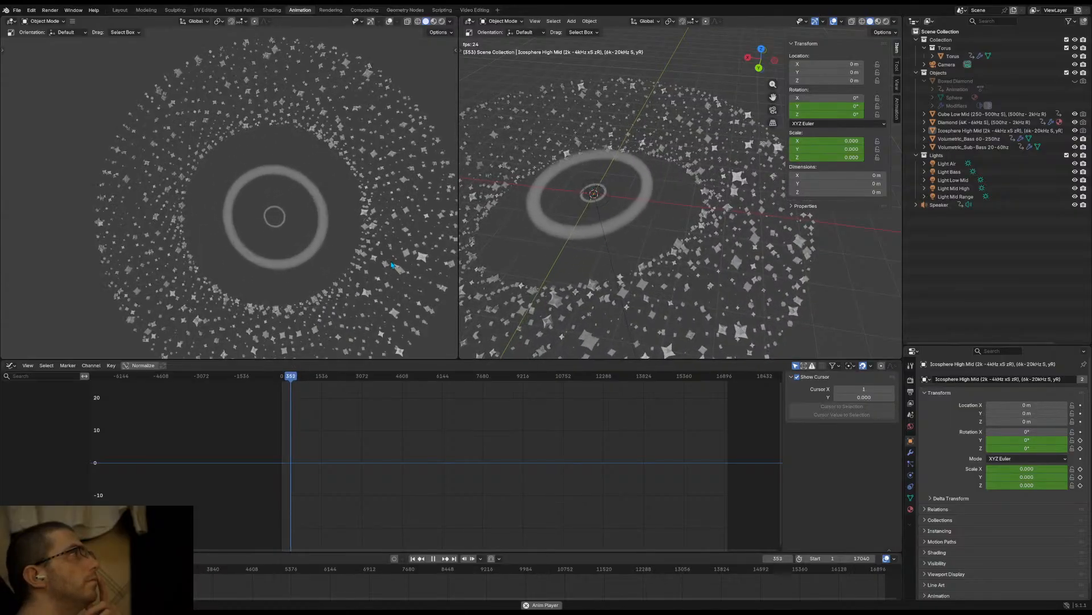
pyautogui.keyDown('shift'); pyautogui.moveTo(393, 265); pyautogui.dragTo(287, 219, button='middle'); pyautogui.keyUp('shift')
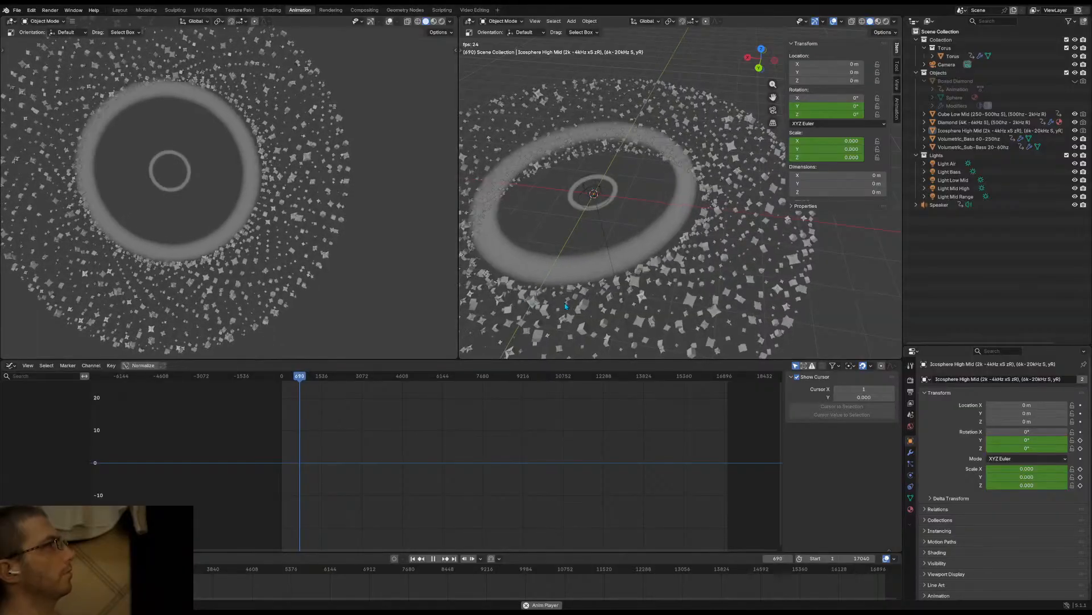
pyautogui.moveTo(621, 306); pyautogui.dragTo(625, 262, button='middle')
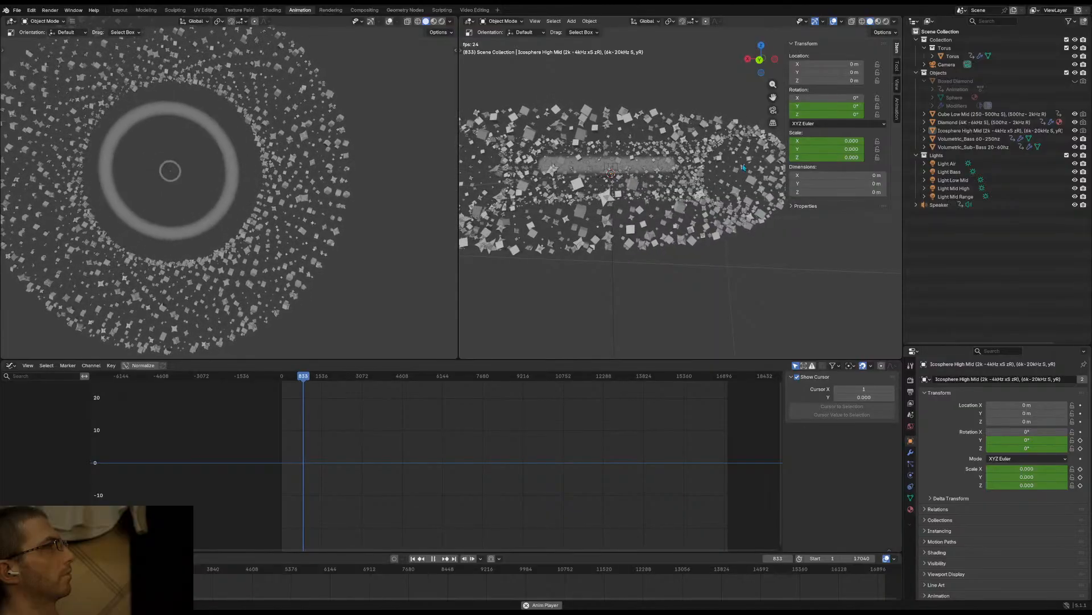
pyautogui.press('n')
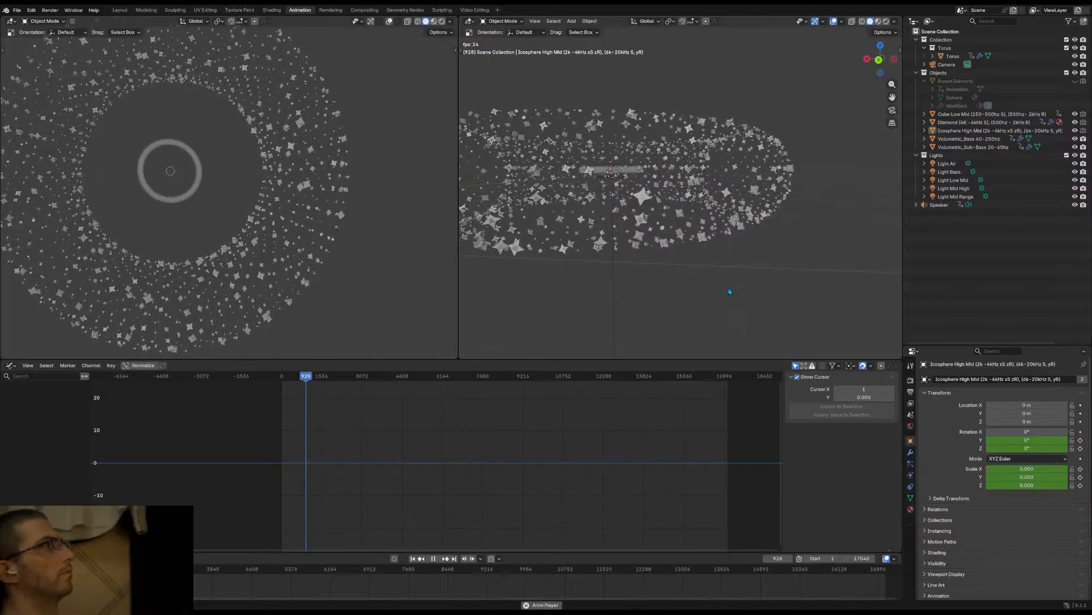
pyautogui.moveTo(725, 283); pyautogui.dragTo(743, 307, button='middle')
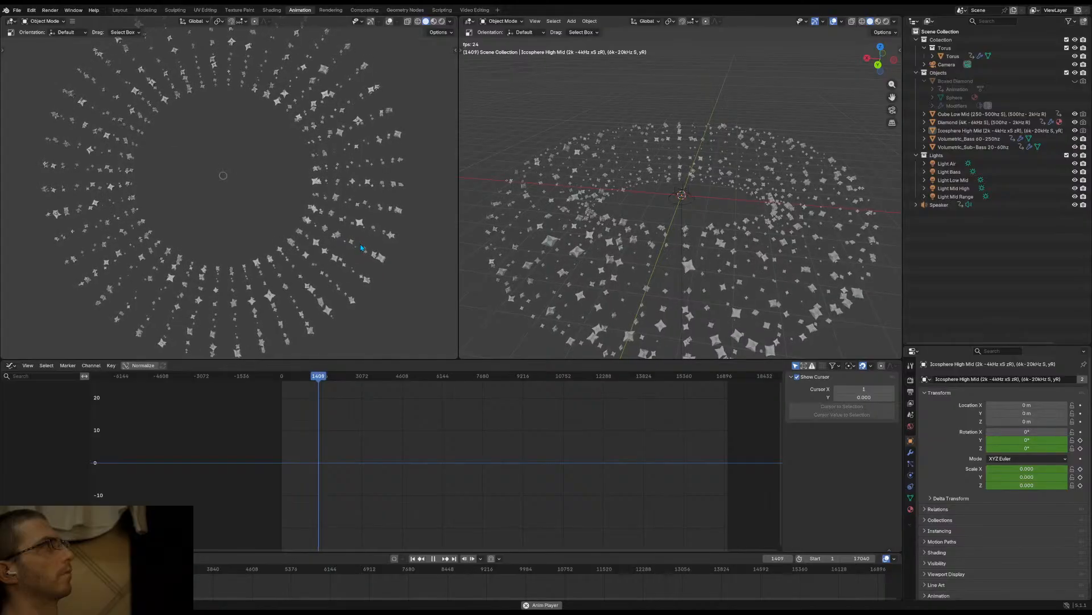
pyautogui.scroll(5, 360, 244)
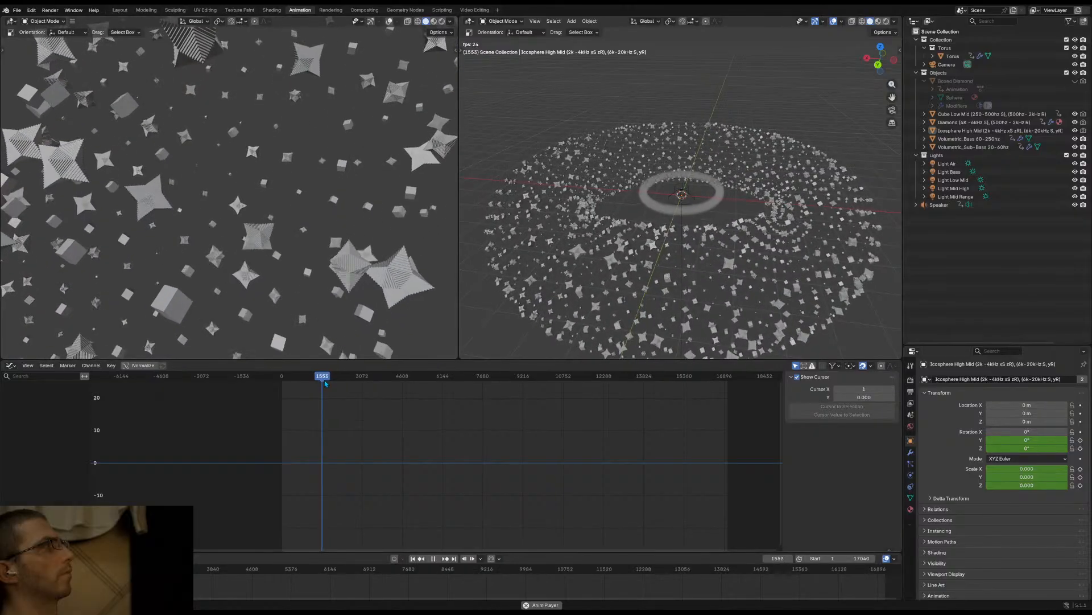
# Replay from about frame 965 and examine the scale curves of Volumetric_Bass 60-250hz and Volumetric_Sub-Bass 20-60hz
pyautogui.moveTo(324, 379); pyautogui.dragTo(307, 382)
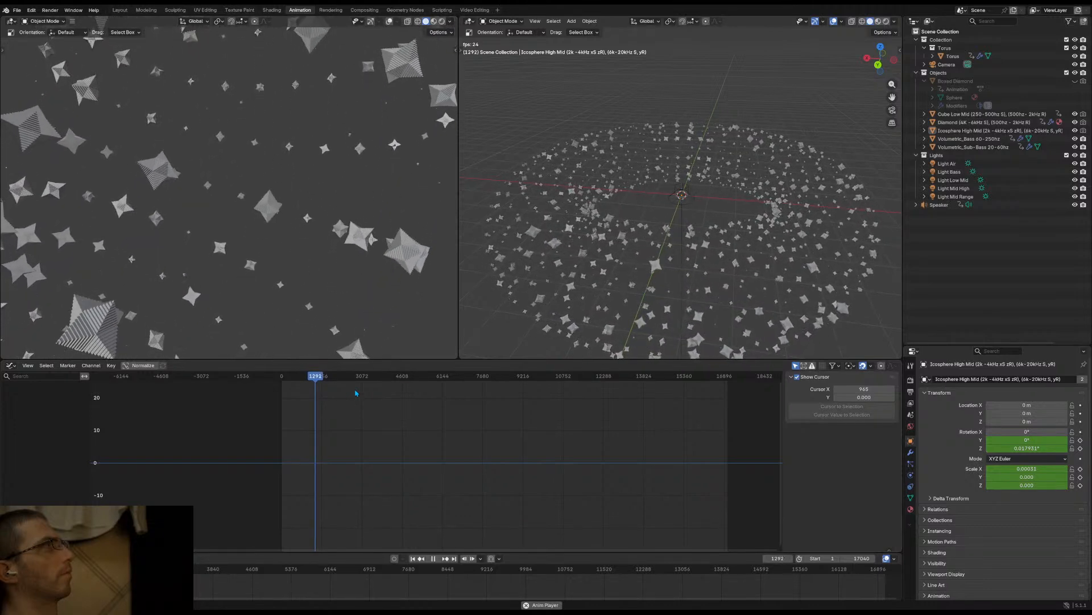
pyautogui.scroll(-4, 401, 401)
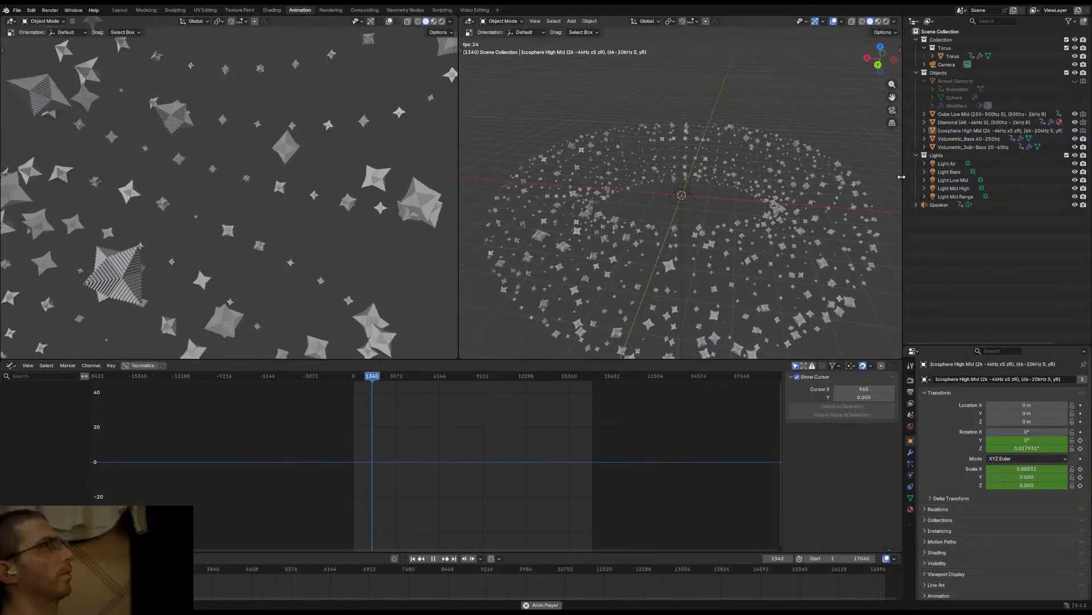
pyautogui.click(957, 139)
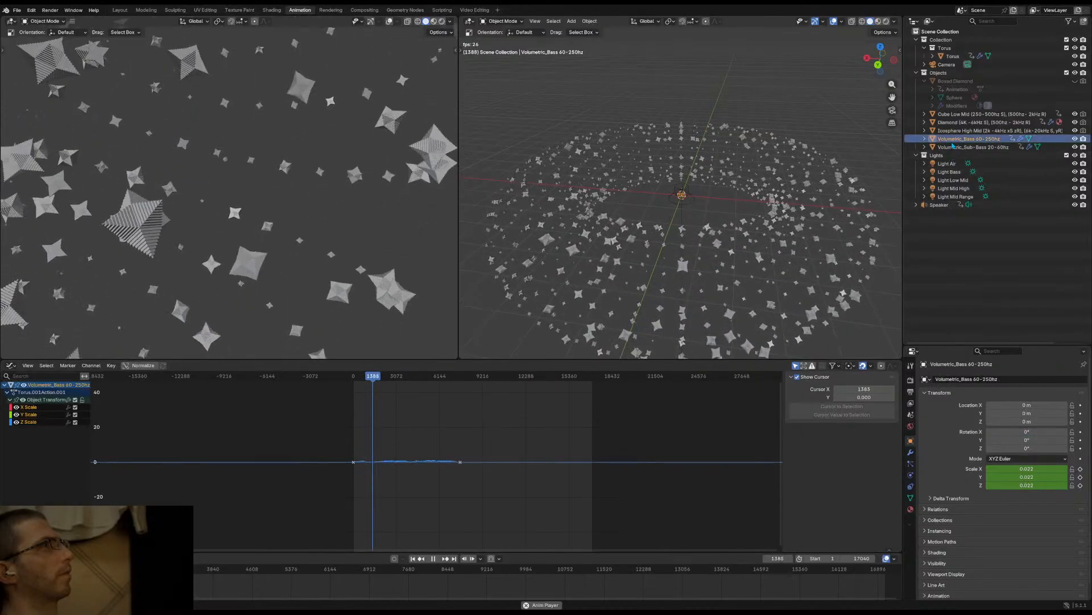
pyautogui.click(967, 147)
pyautogui.scroll(6, 440, 380)
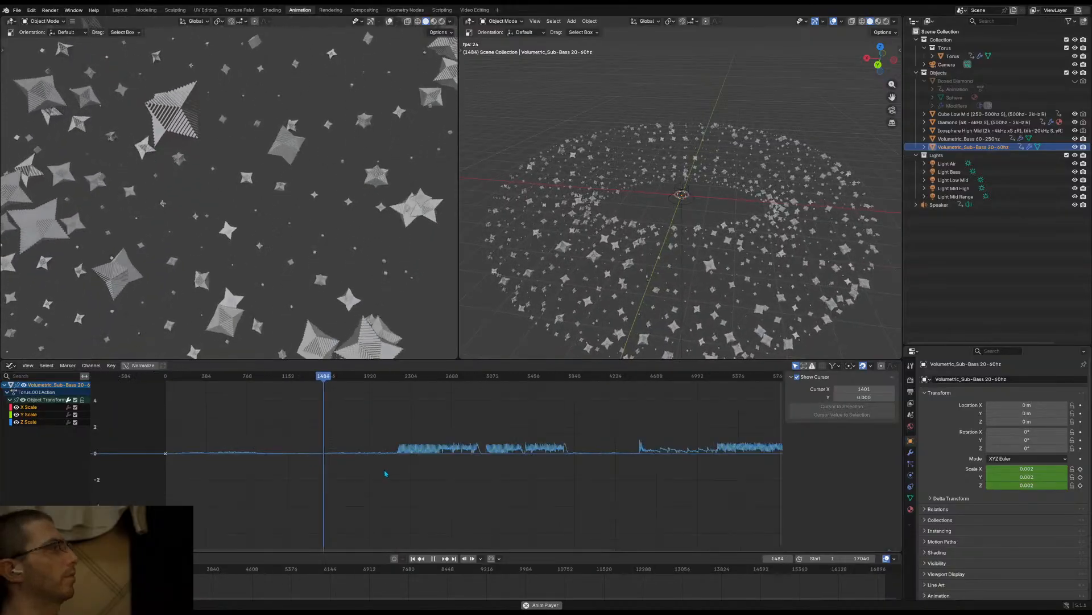
pyautogui.keyDown('ctrl'); pyautogui.moveTo(383, 470); pyautogui.dragTo(317, 477, button='middle'); pyautogui.keyUp('ctrl')
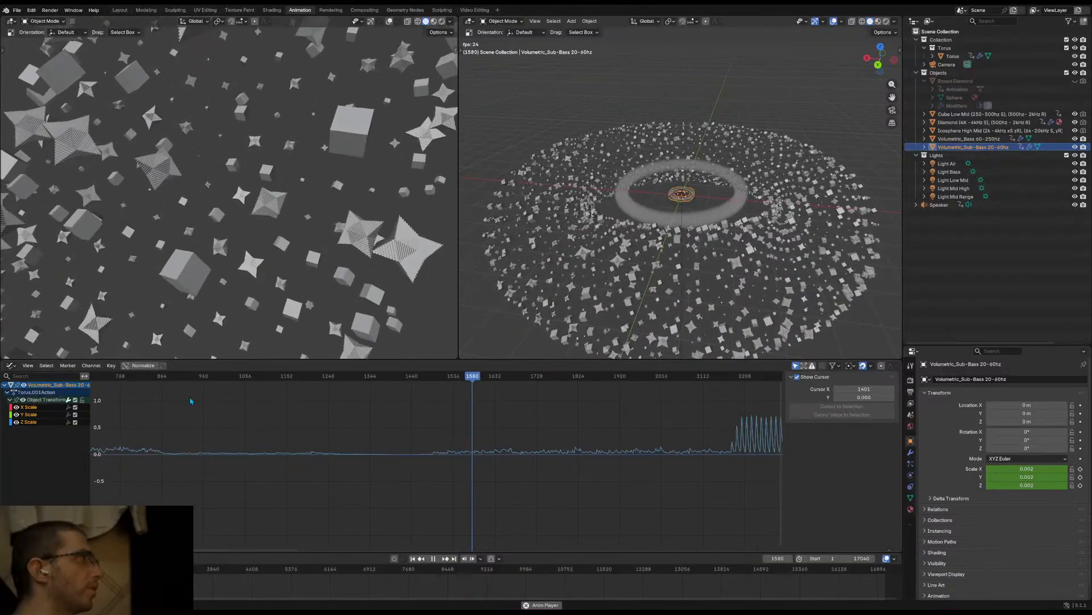
# Replay from frame 910 and examine the Volumetric_Sub-Bass 20-60hz scale curves along the timeline at different magnifications
pyautogui.click(182, 377)
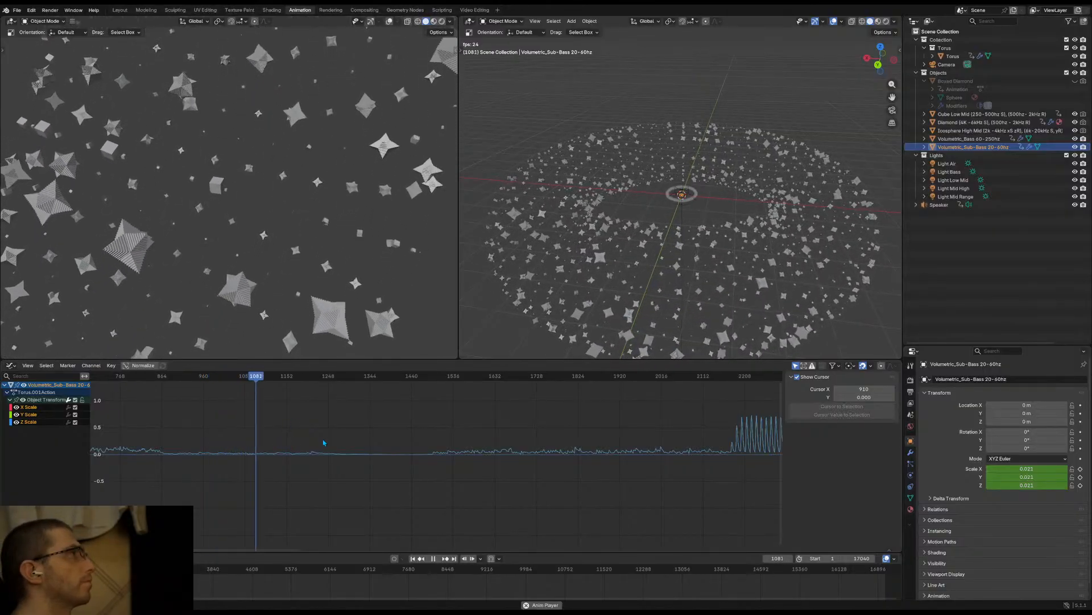
pyautogui.scroll(2, 323, 443)
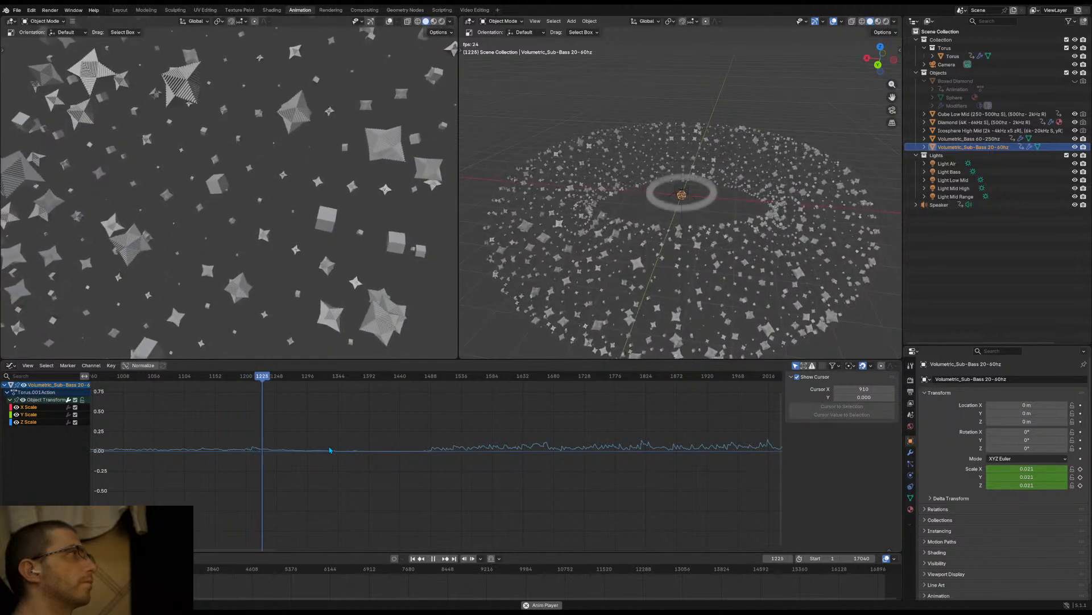
pyautogui.scroll(2, 296, 450)
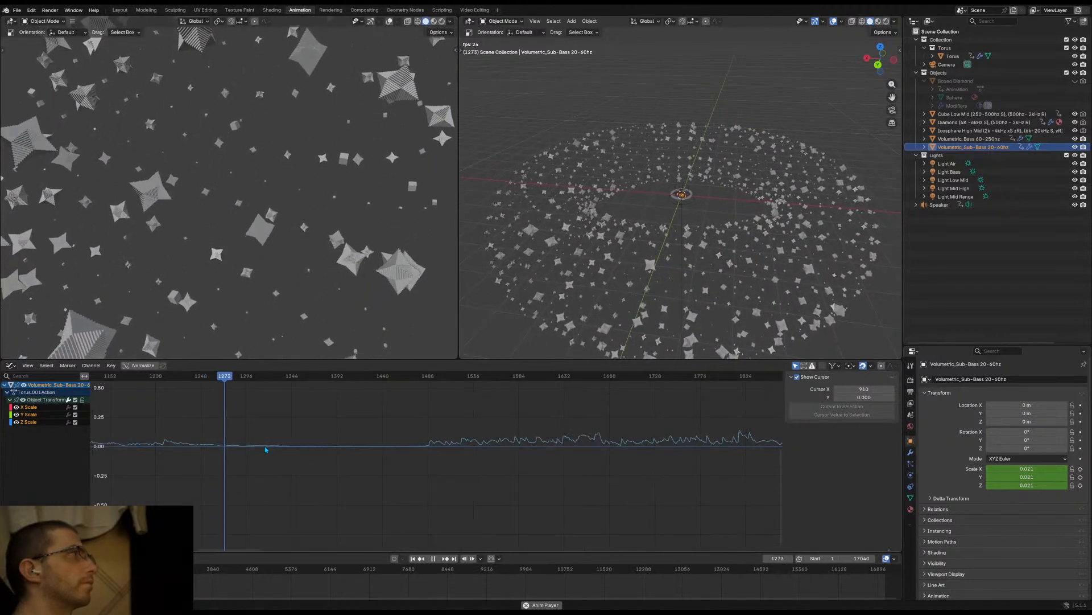
pyautogui.moveTo(266, 450); pyautogui.dragTo(508, 453, button='middle')
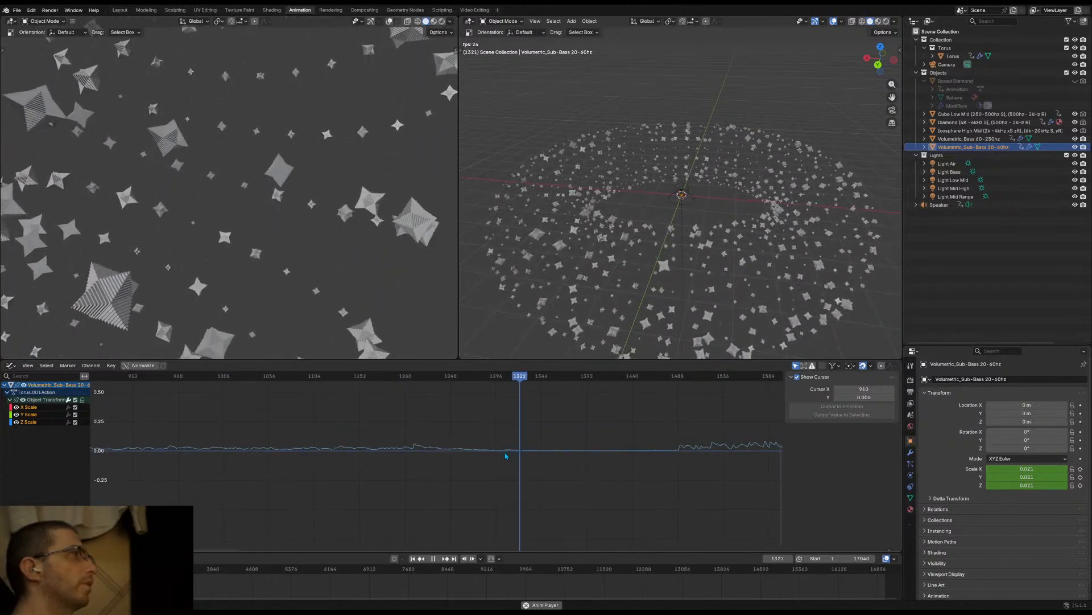
pyautogui.scroll(-2, 452, 457)
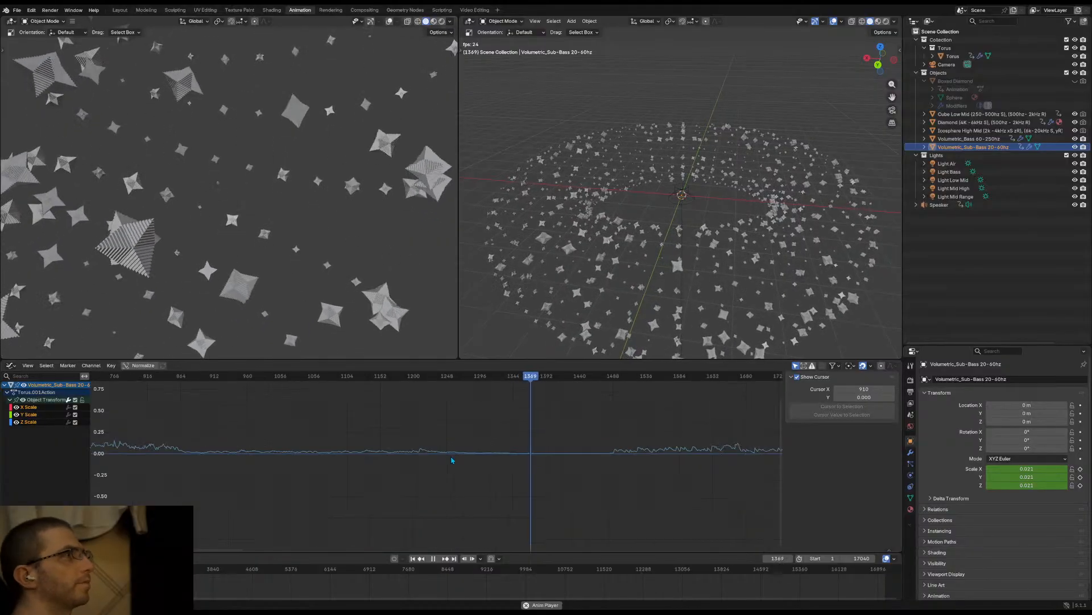
pyautogui.scroll(-2, 615, 473)
pyautogui.moveTo(639, 475); pyautogui.dragTo(304, 491, button='middle')
pyautogui.scroll(-1, 483, 494)
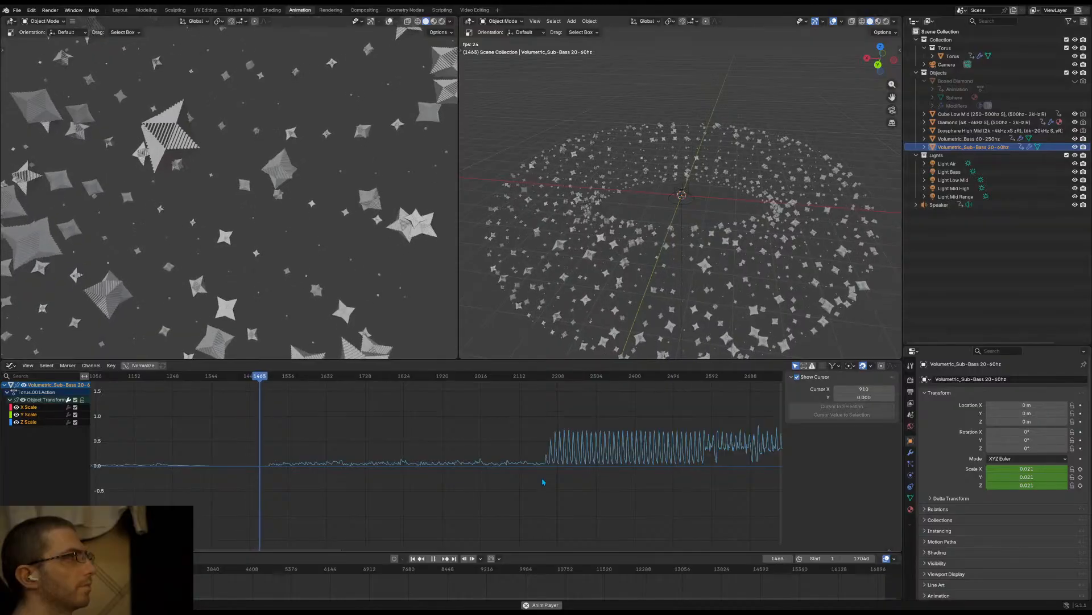
pyautogui.moveTo(543, 482); pyautogui.dragTo(421, 495, button='middle')
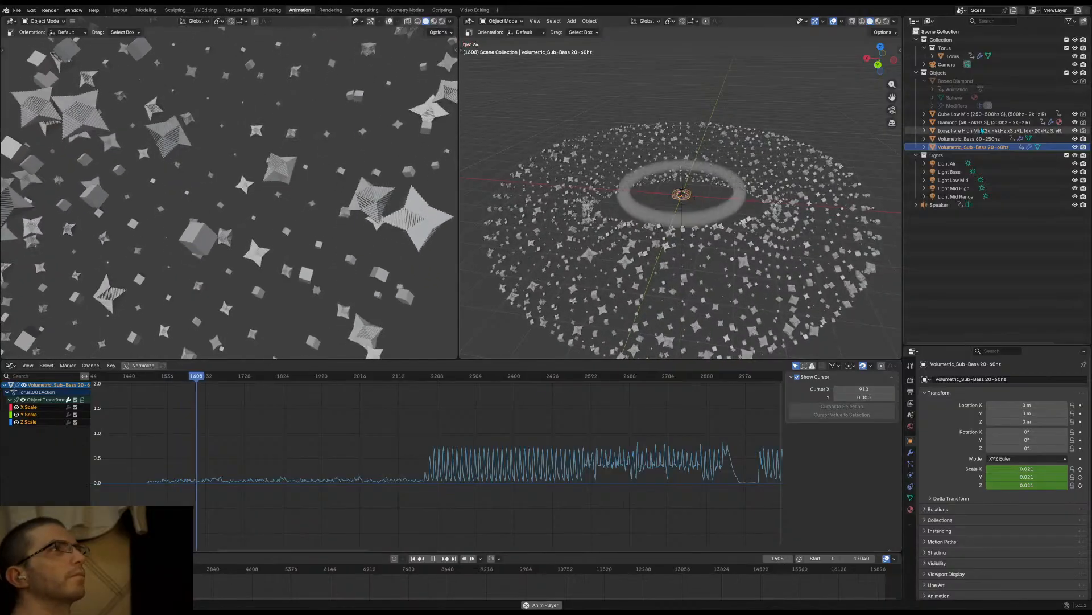
# Compare the scale curves of Volumetric_Bass 60-250hz and Volumetric_Sub-Bass 20-60hz during playback, and show the Cube Low Mid object's curves
pyautogui.click(971, 139)
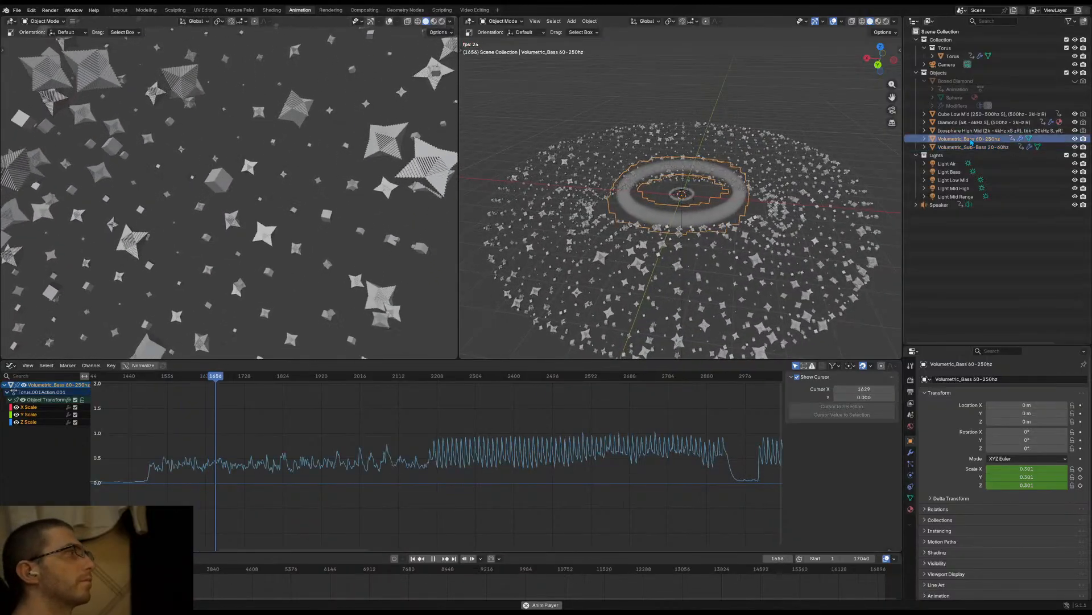
pyautogui.click(967, 148)
pyautogui.click(967, 139)
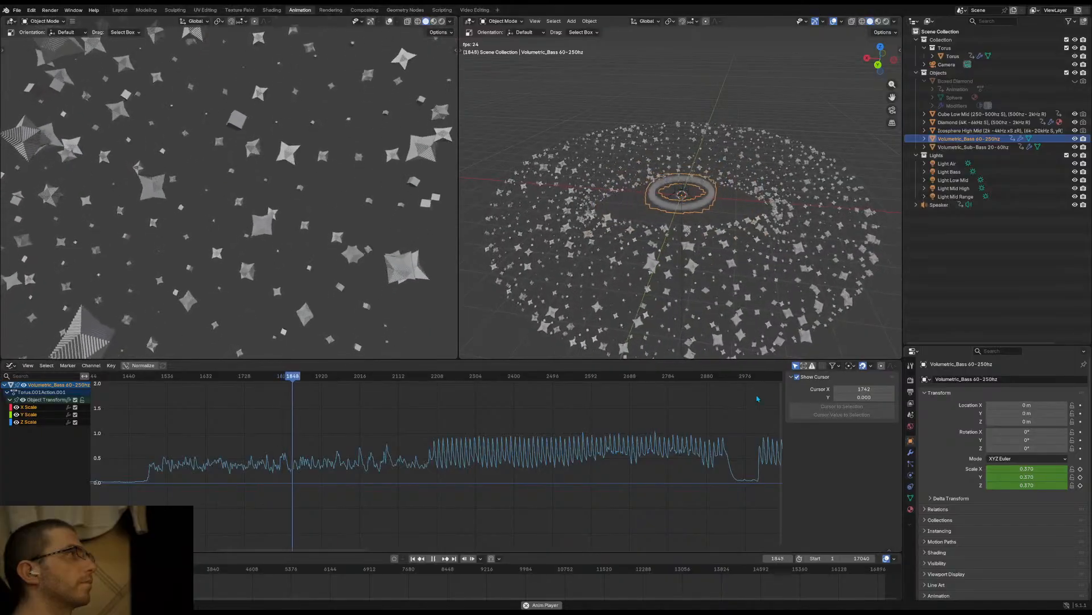
pyautogui.click(965, 148)
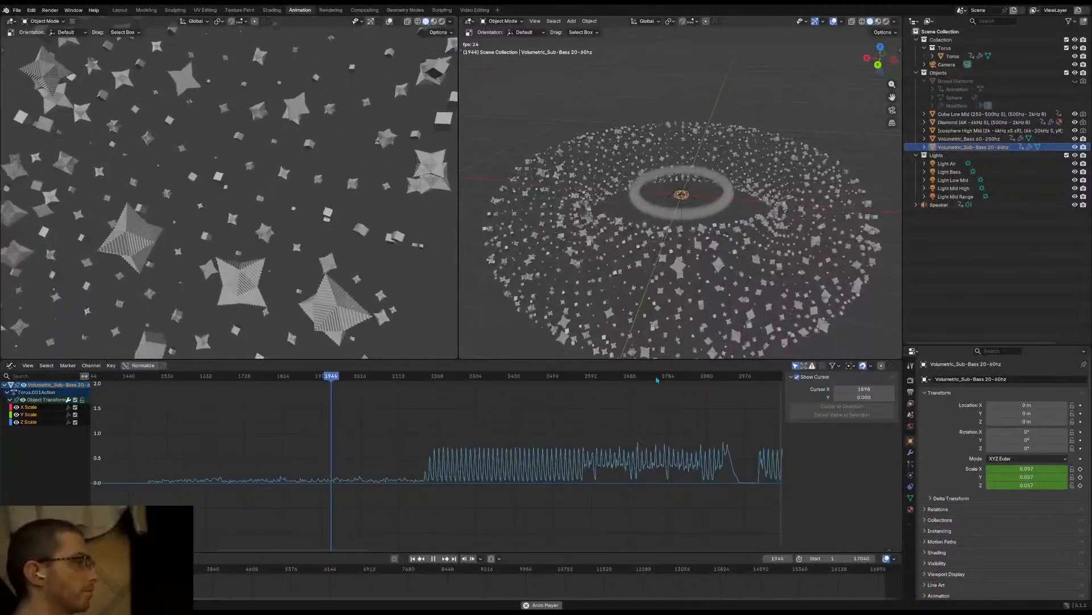
pyautogui.moveTo(641, 408); pyautogui.dragTo(408, 412, button='middle')
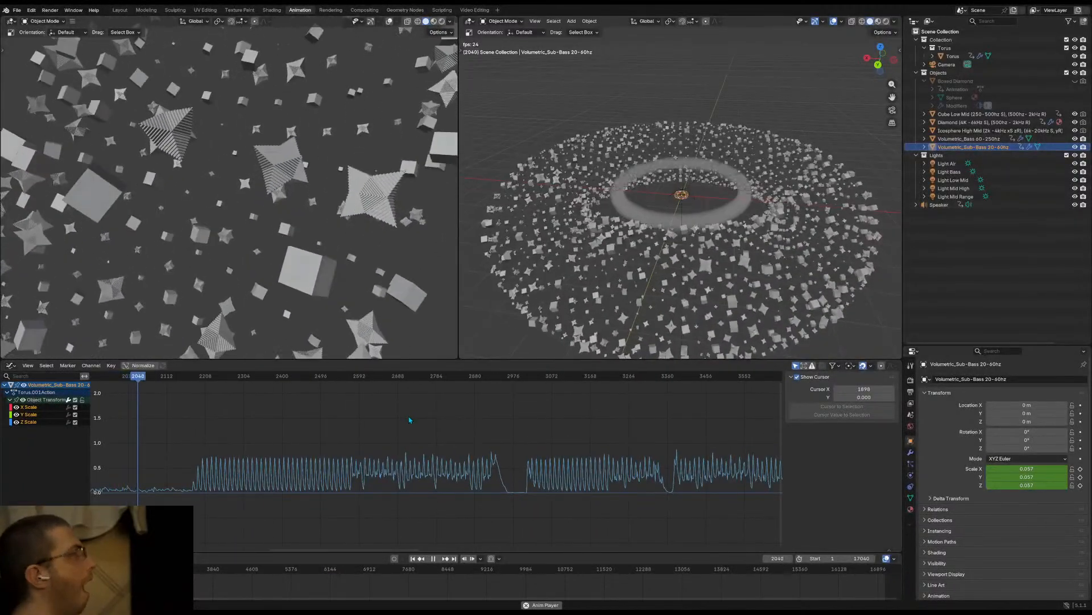
pyautogui.click(955, 115)
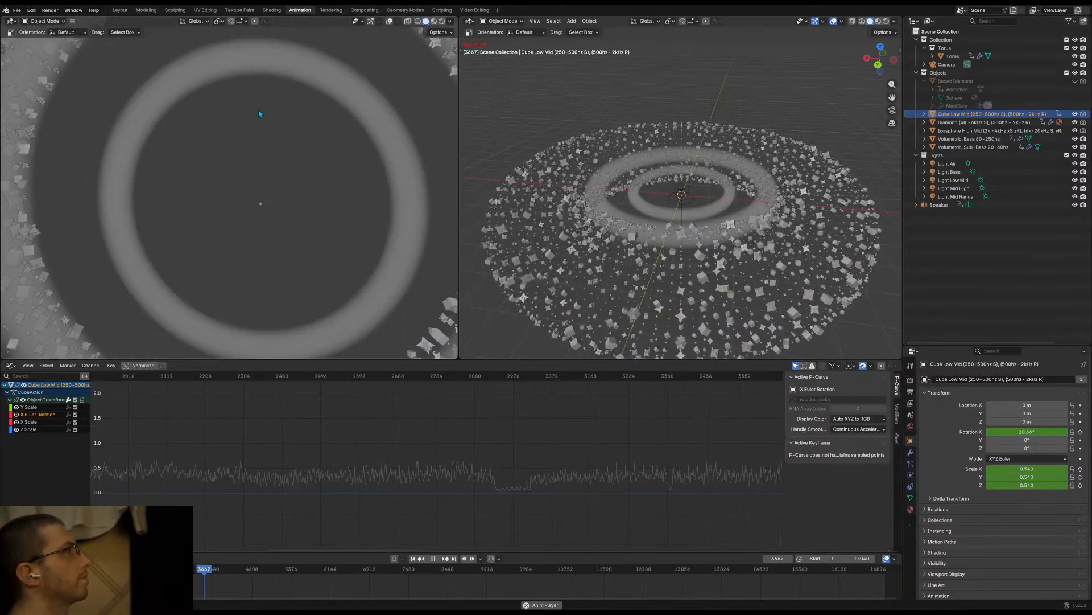
# Hide the Cube Low Mid, Diamond and Icosphere High Mid objects in the viewports
pyautogui.keyDown('shift'); pyautogui.moveTo(250, 181); pyautogui.dragTo(297, 239); pyautogui.keyUp('shift')
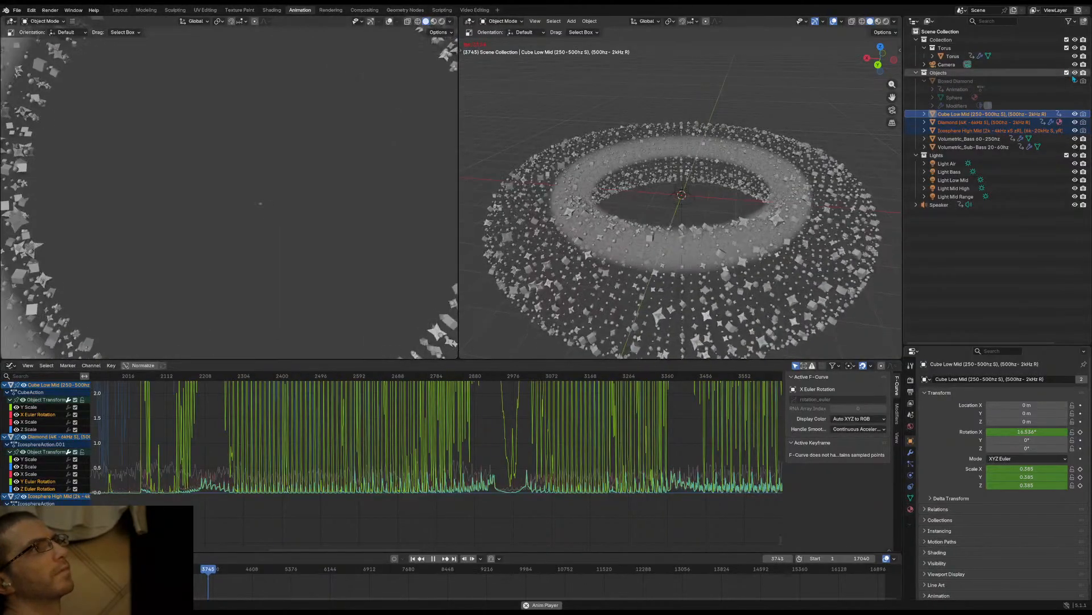
pyautogui.click(1050, 240)
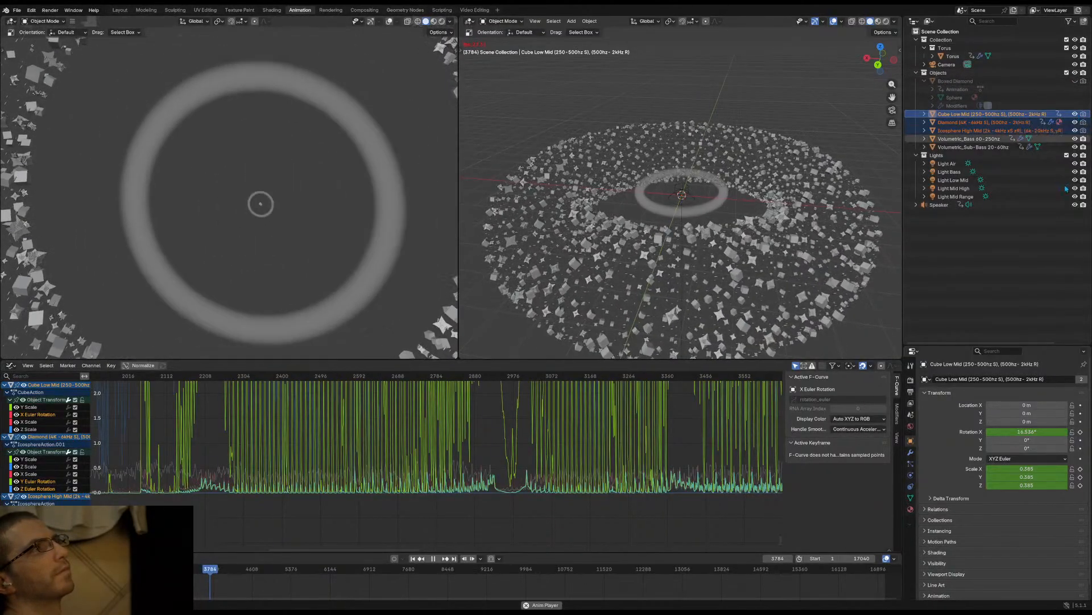
pyautogui.click(1075, 114)
pyautogui.moveTo(1076, 123); pyautogui.dragTo(1075, 139)
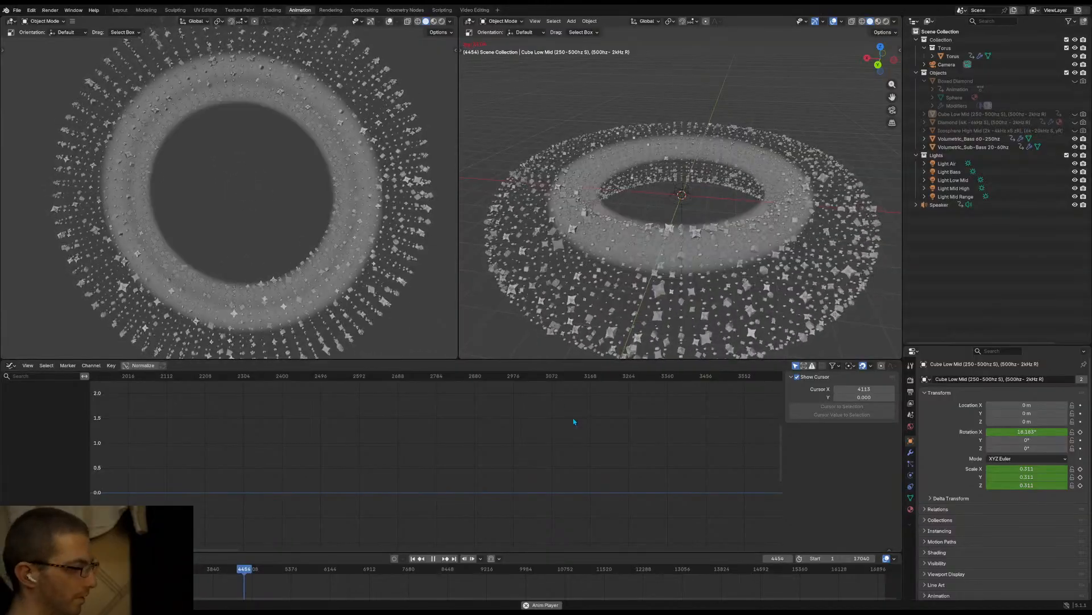
# Examine the full-length scale curves of Volumetric_Sub-Bass 20-60hz and Volumetric_Bass 60-250hz during playback
pyautogui.press('Home')
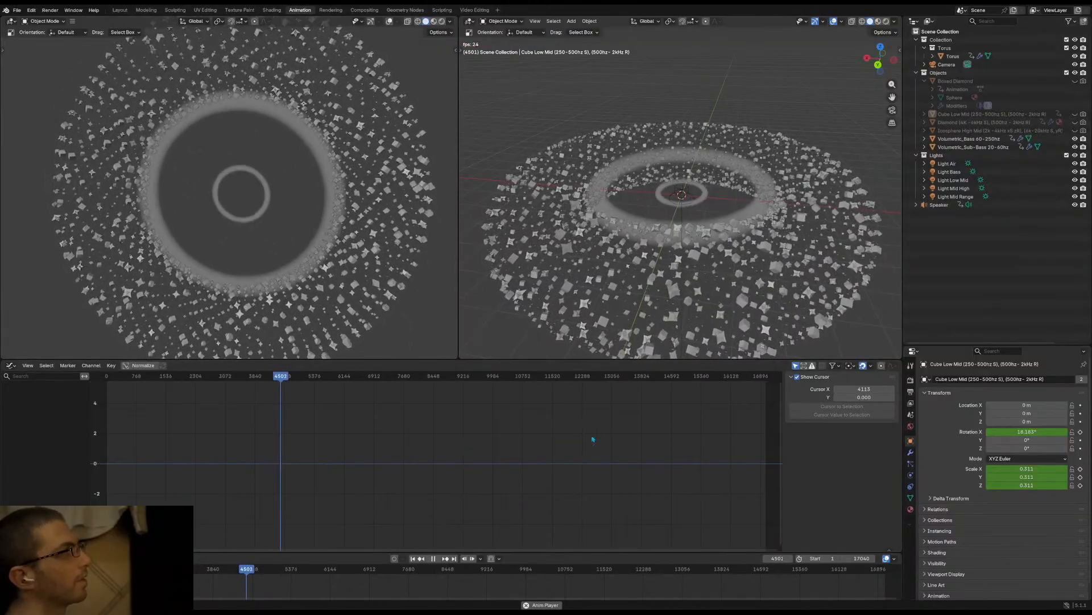
pyautogui.click(971, 147)
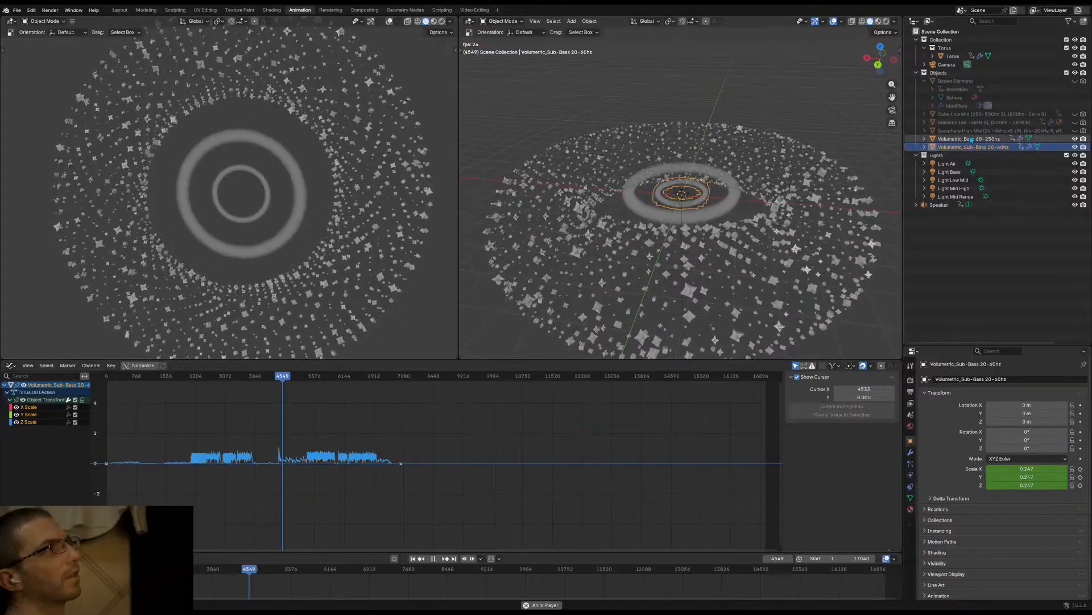
pyautogui.click(969, 139)
pyautogui.scroll(2, 269, 474)
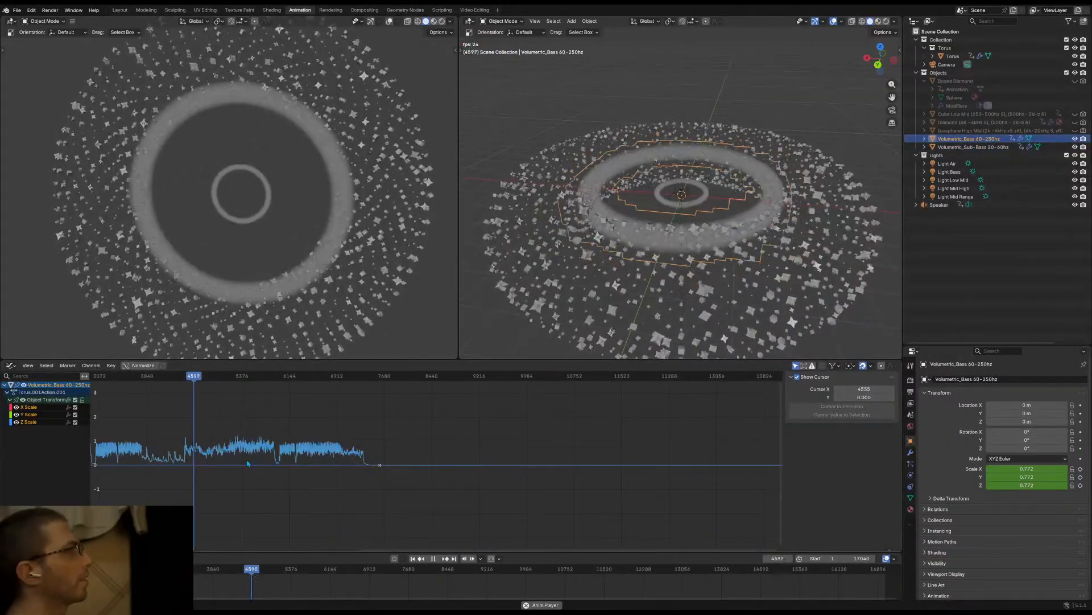
pyautogui.moveTo(222, 466); pyautogui.dragTo(433, 477, button='middle')
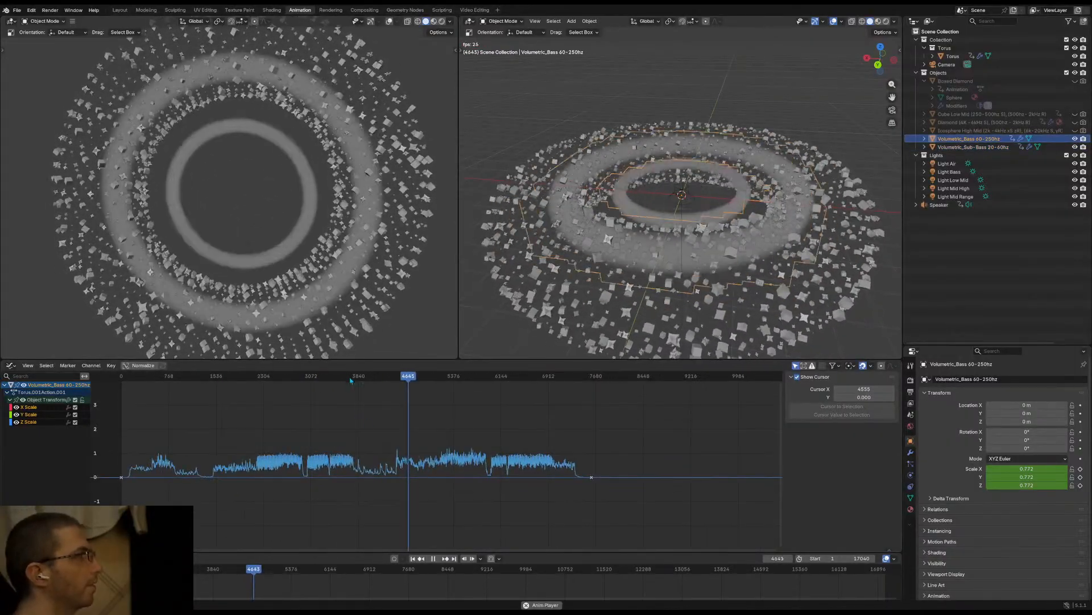
# Replay from frame 3500 and compare the scale curves of Volumetric_Sub-Bass 20-60hz and Volumetric_Bass 60-250hz at closer range
pyautogui.click(337, 376)
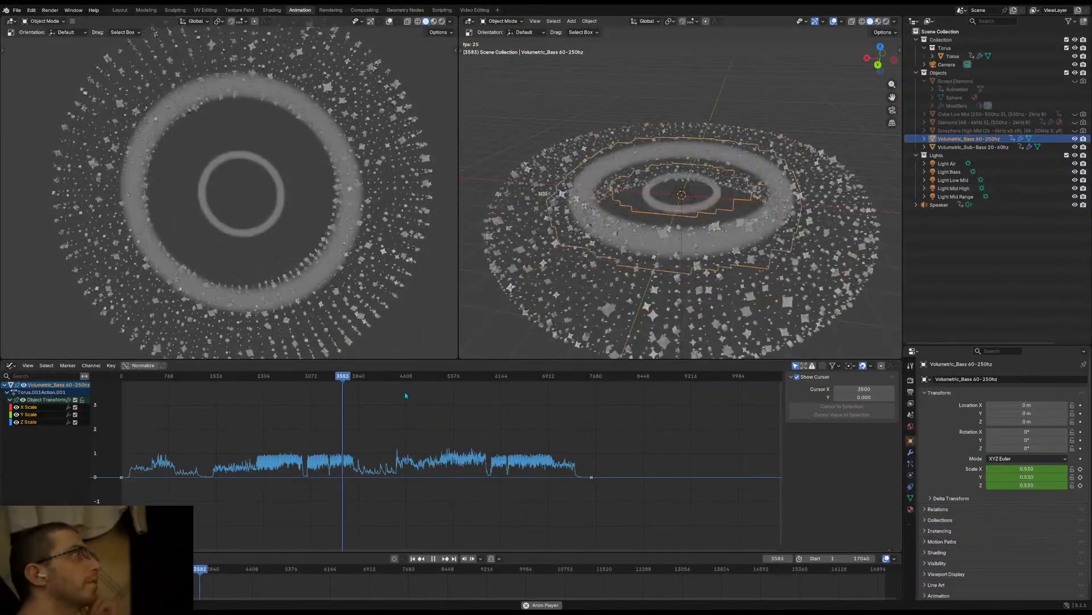
pyautogui.click(980, 147)
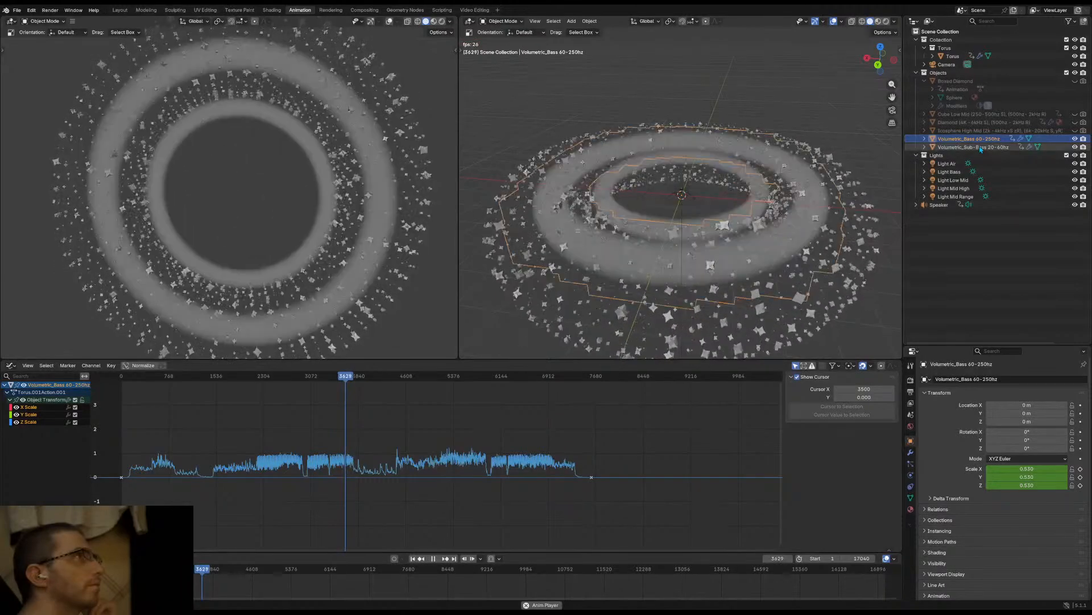
pyautogui.scroll(4, 472, 457)
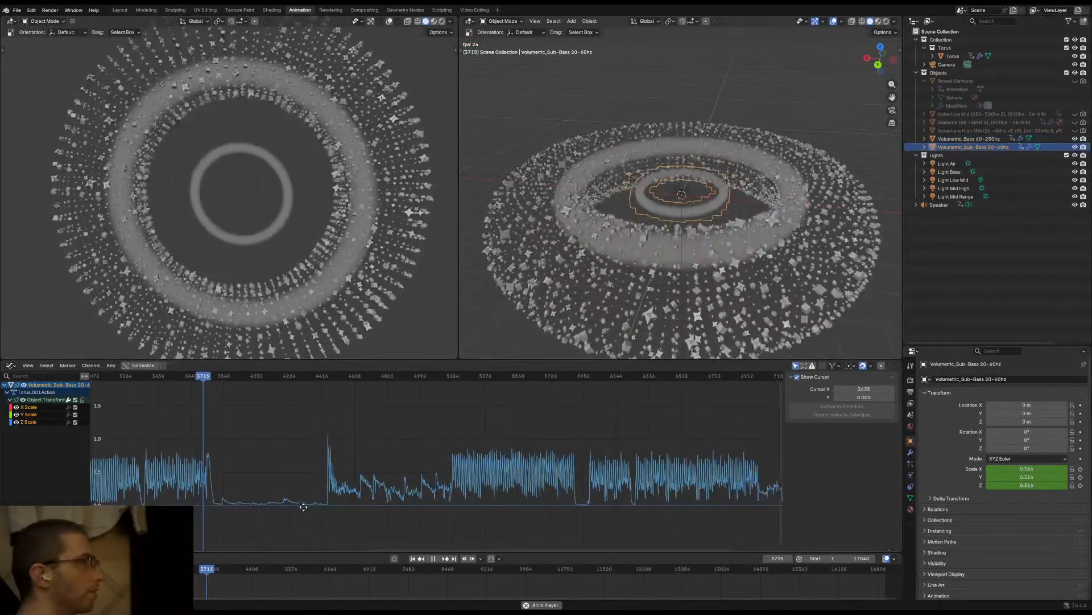
pyautogui.scroll(2, 356, 478)
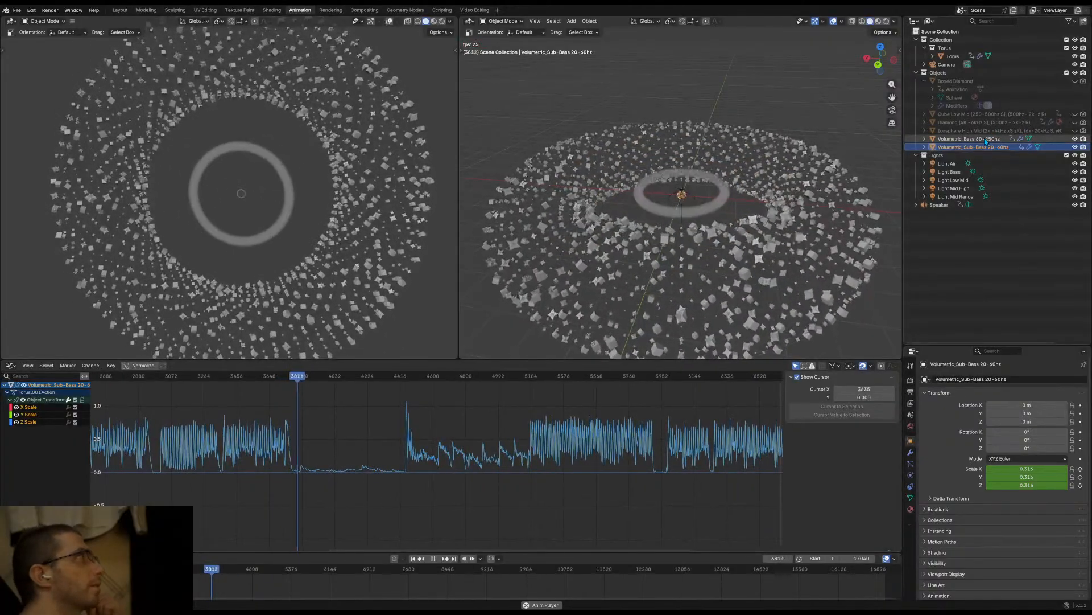
pyautogui.click(986, 139)
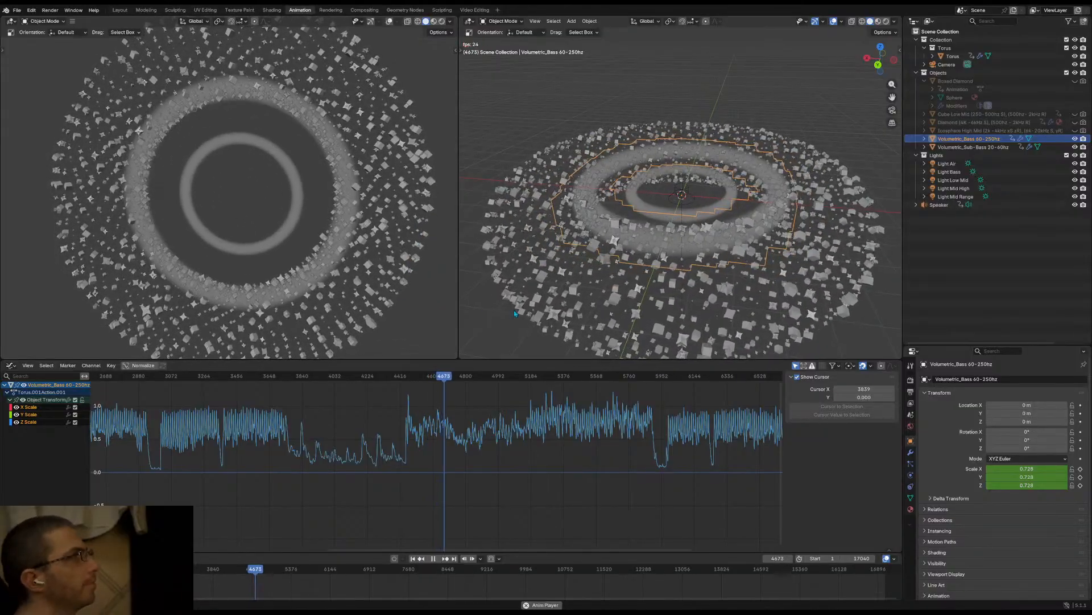
# Examine the moving cubes and star shapes around the torus up close in the perspective viewport
pyautogui.scroll(5, 545, 312)
pyautogui.scroll(8, 520, 335)
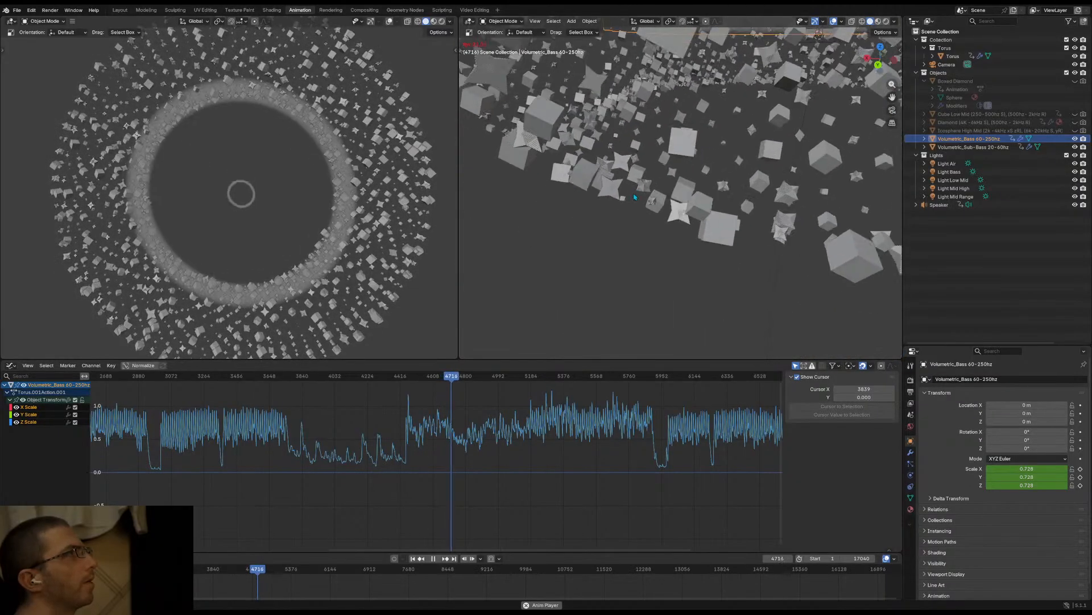
pyautogui.scroll(-4, 606, 239)
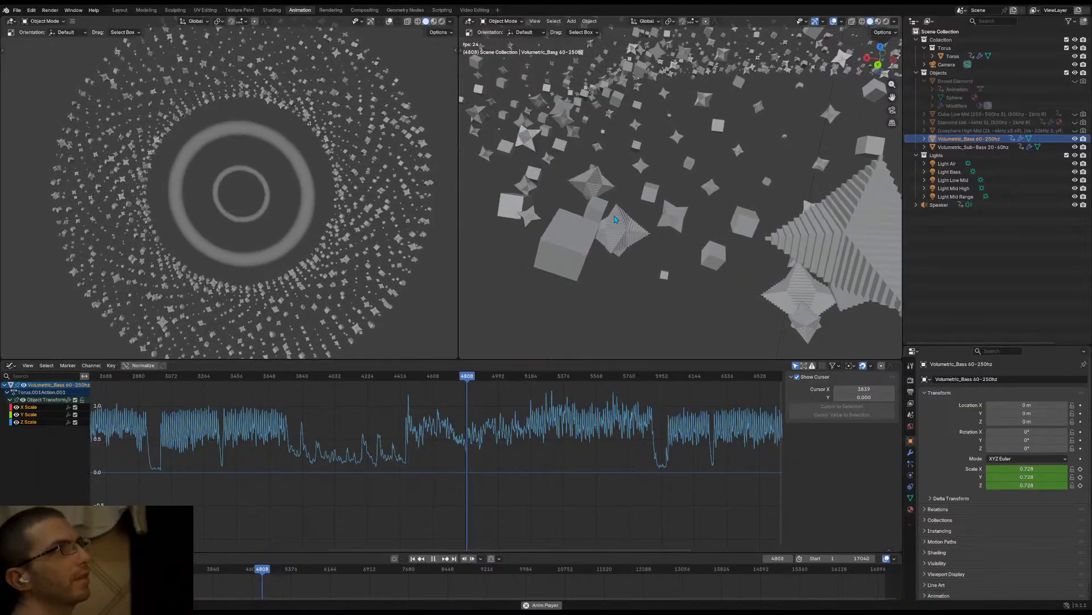
# Stop playback, return to frame 1, and unhide the Diamond, Icosphere High Mid and Cube Low Mid objects
pyautogui.click(956, 122)
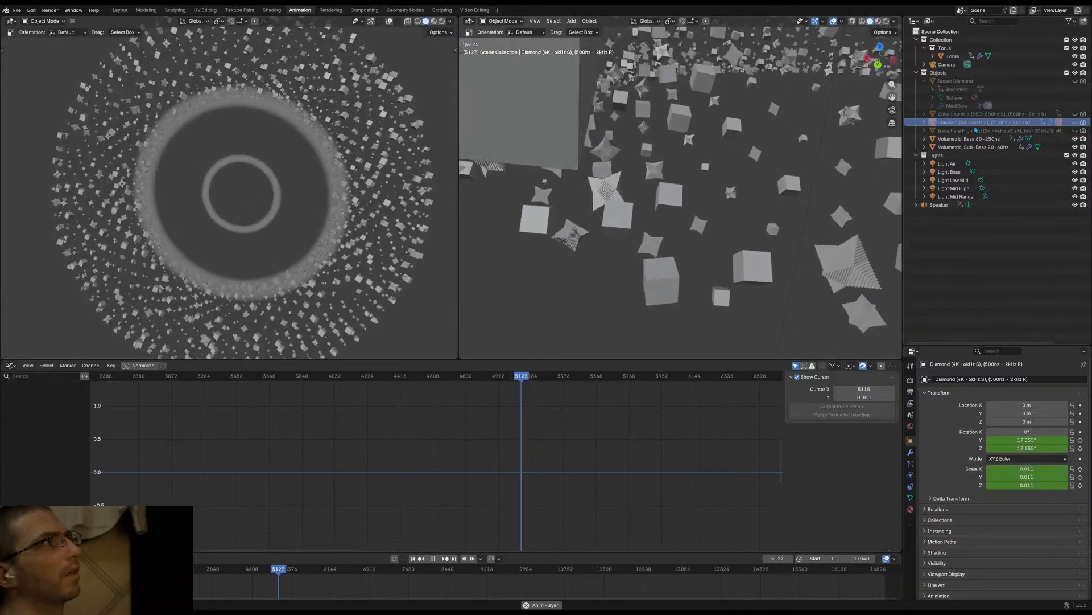
pyautogui.click(1075, 122)
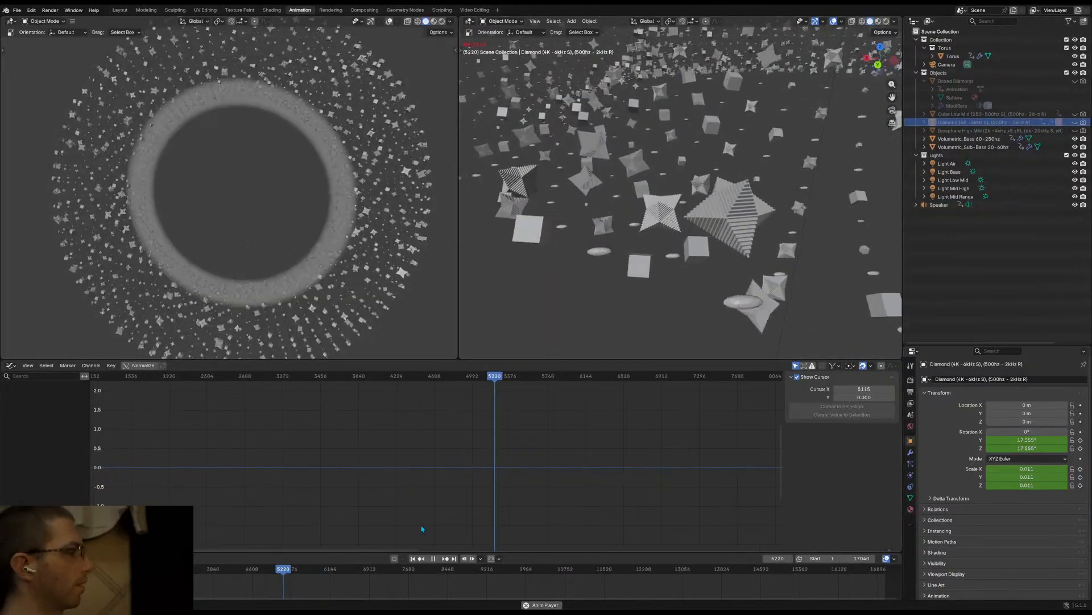
pyautogui.press('Home')
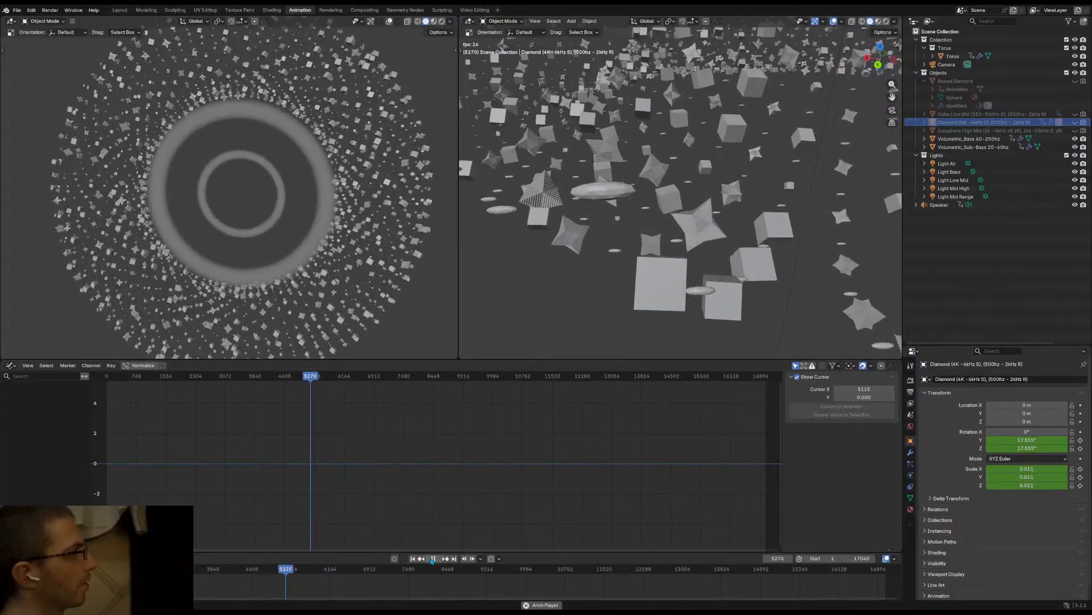
pyautogui.click(434, 558)
pyautogui.click(413, 559)
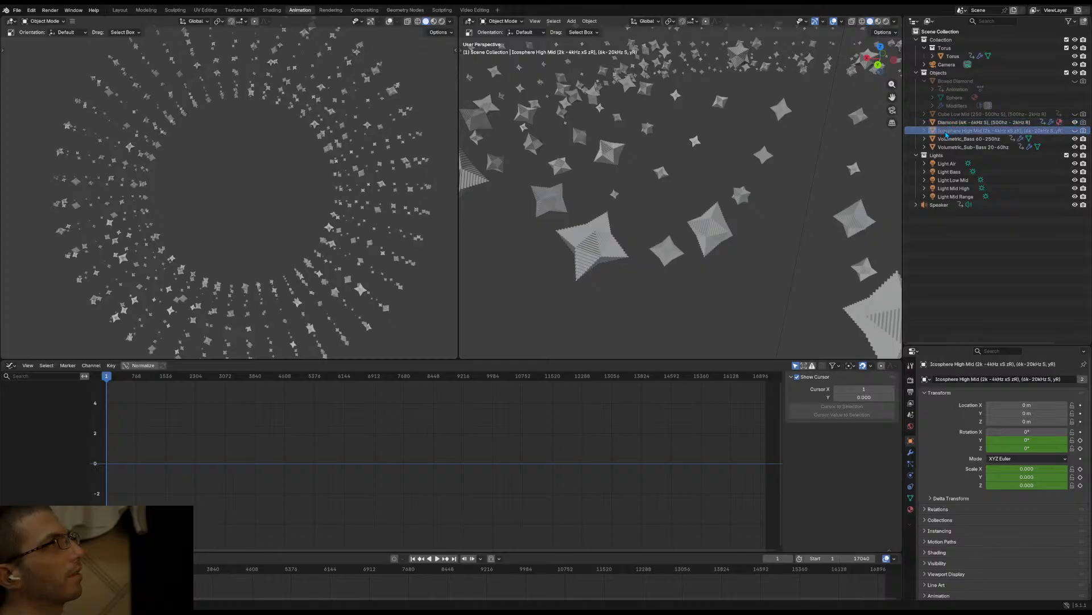
pyautogui.click(1076, 113)
# Compare the animation curves of the Cube Low Mid, Diamond and Icosphere High Mid objects
pyautogui.click(1014, 115)
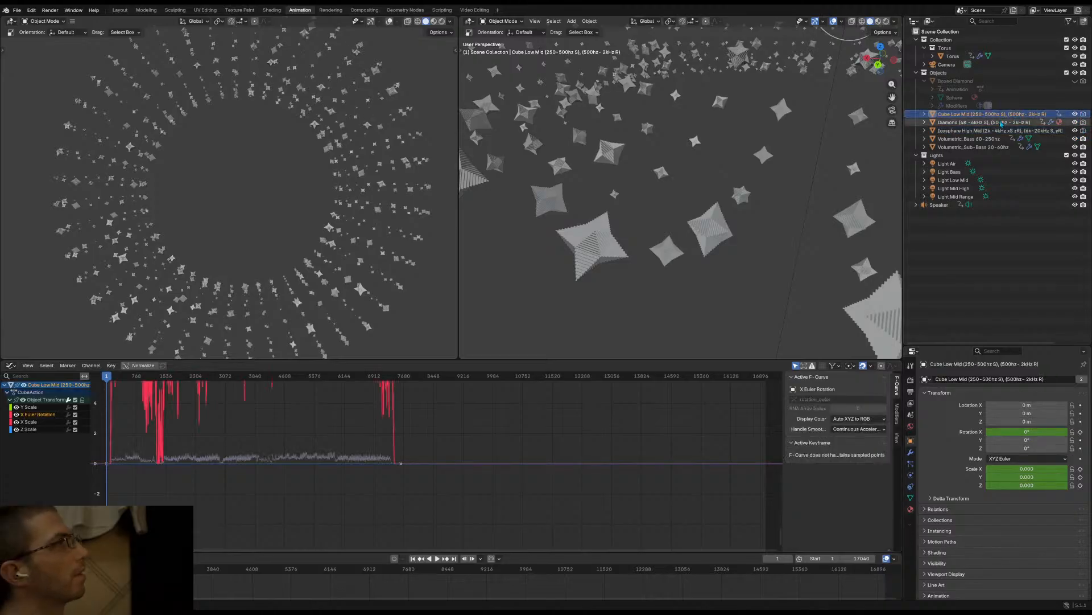
pyautogui.click(1001, 123)
pyautogui.click(996, 131)
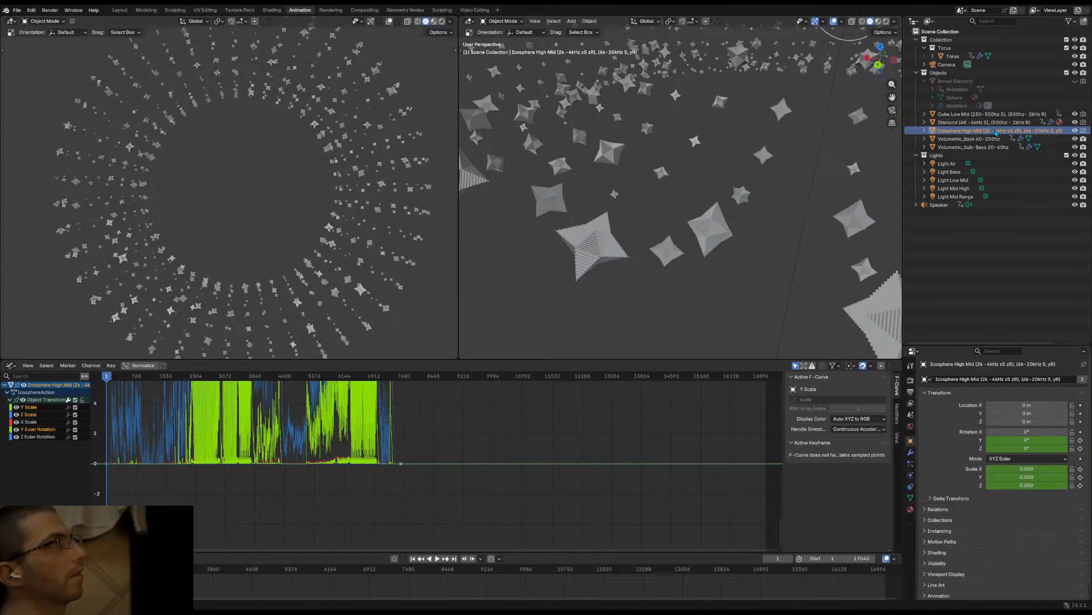
# Examine the Diamond object's scale, Y Euler Rotation and Z Euler Rotation curves over their full height
pyautogui.click(988, 123)
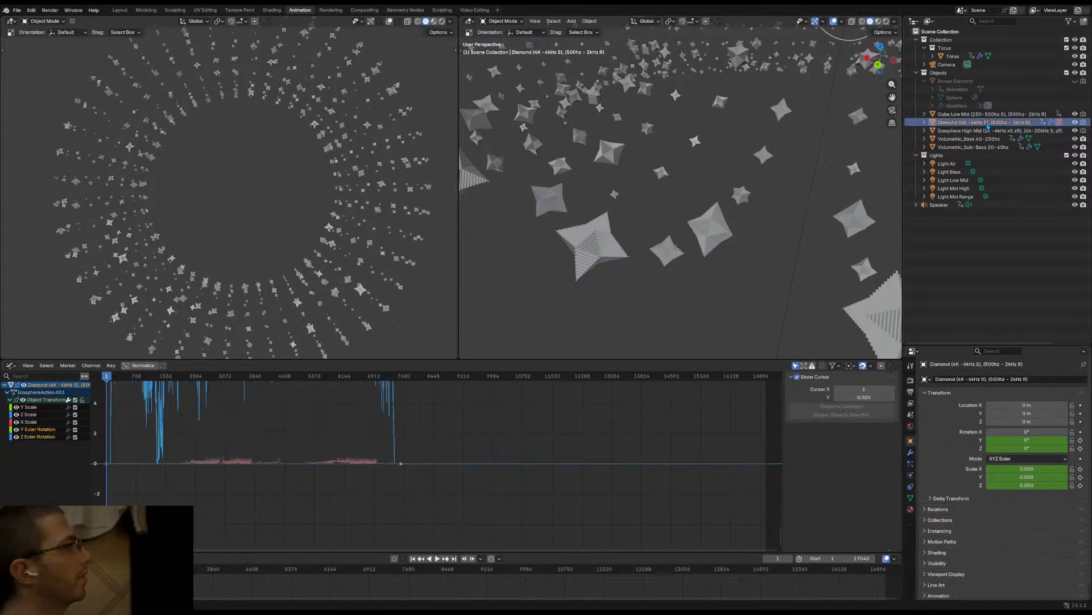
pyautogui.moveTo(205, 445); pyautogui.dragTo(339, 517, button='middle')
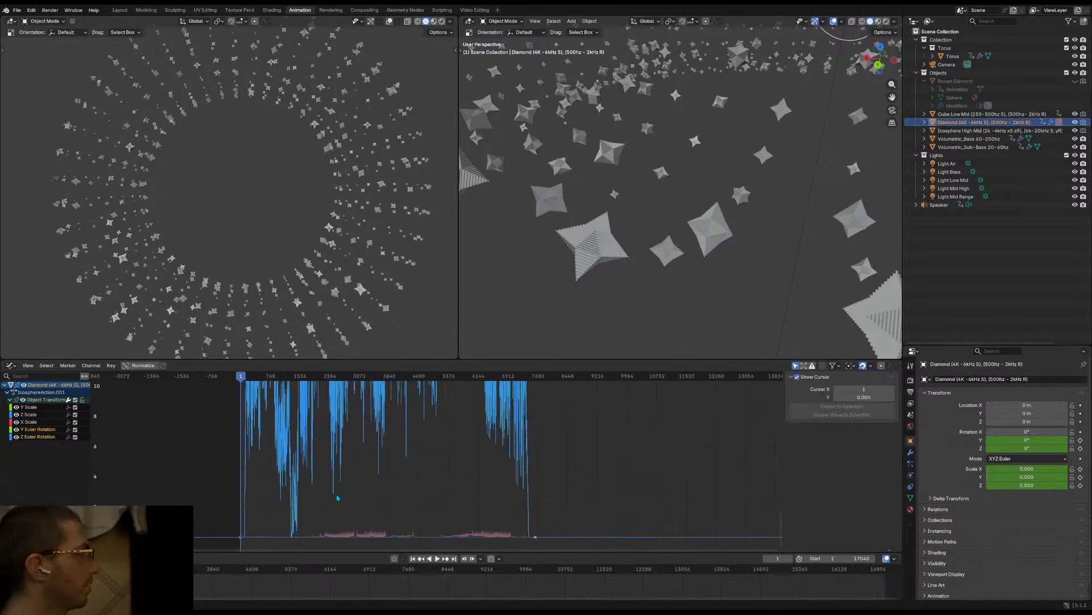
pyautogui.scroll(-5, 351, 478)
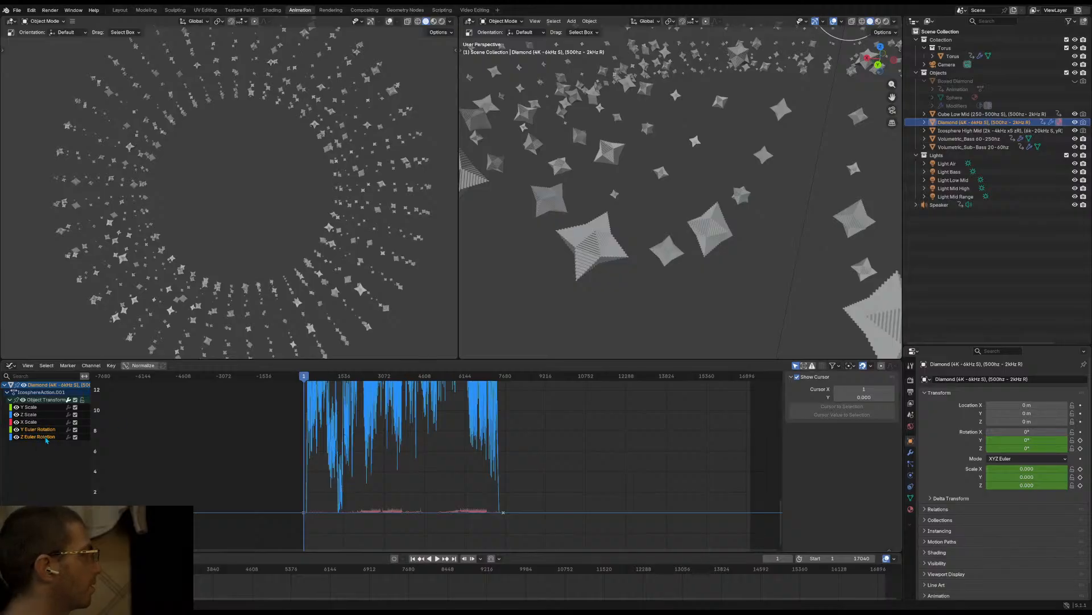
pyautogui.click(34, 422)
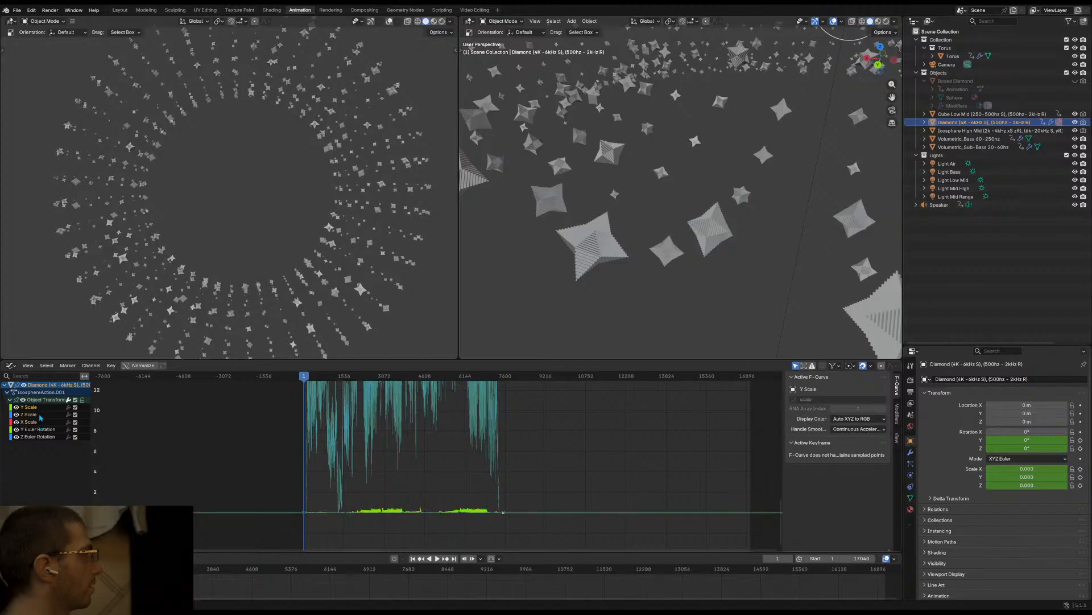
pyautogui.click(40, 431)
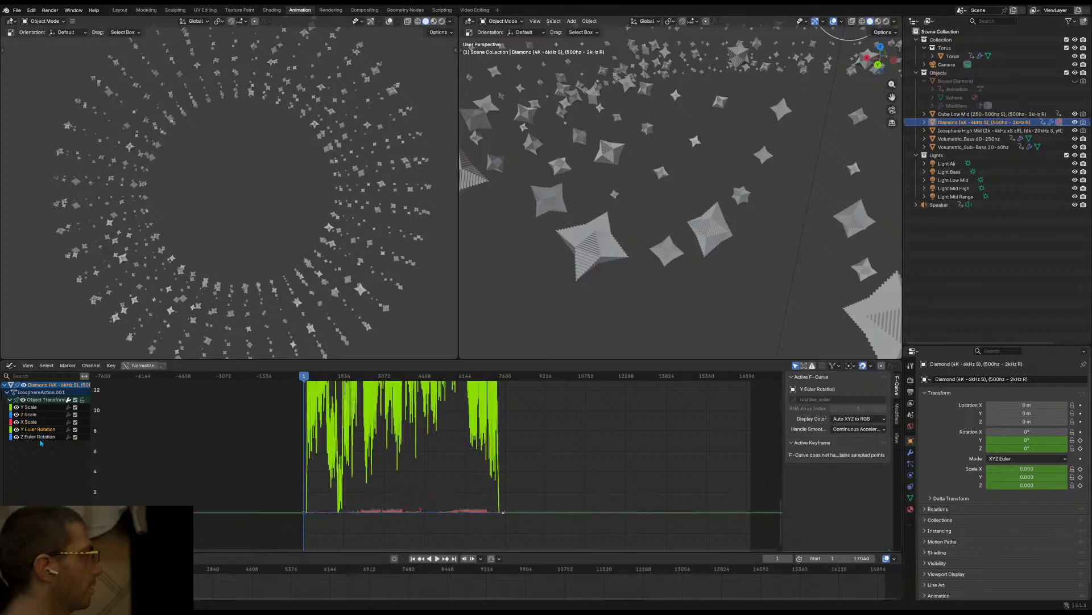
pyautogui.click(40, 437)
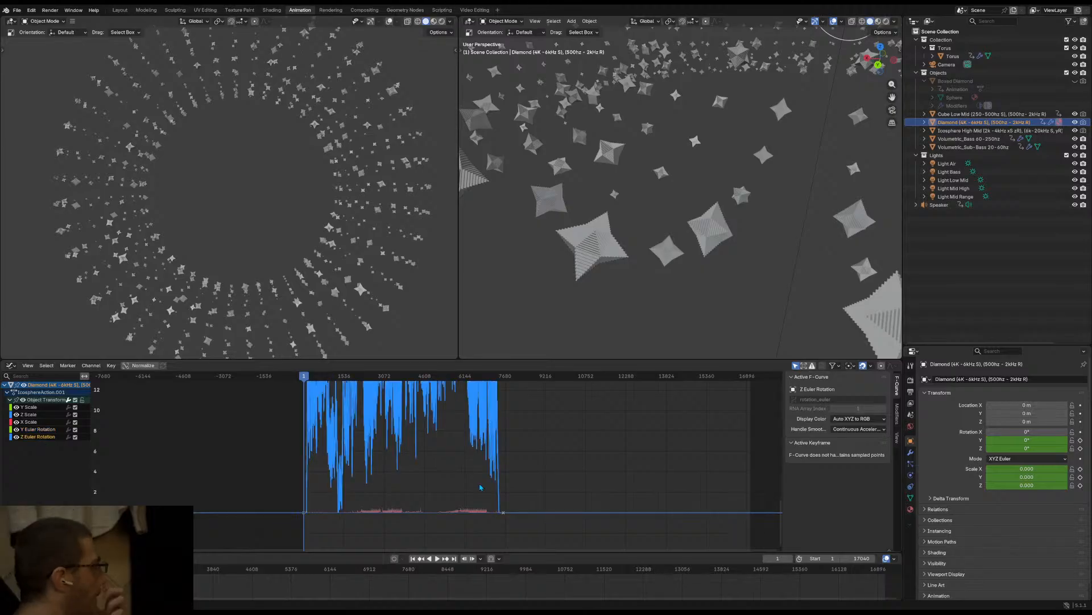
pyautogui.moveTo(480, 488); pyautogui.dragTo(527, 445, button='middle')
pyautogui.scroll(-5, 437, 420)
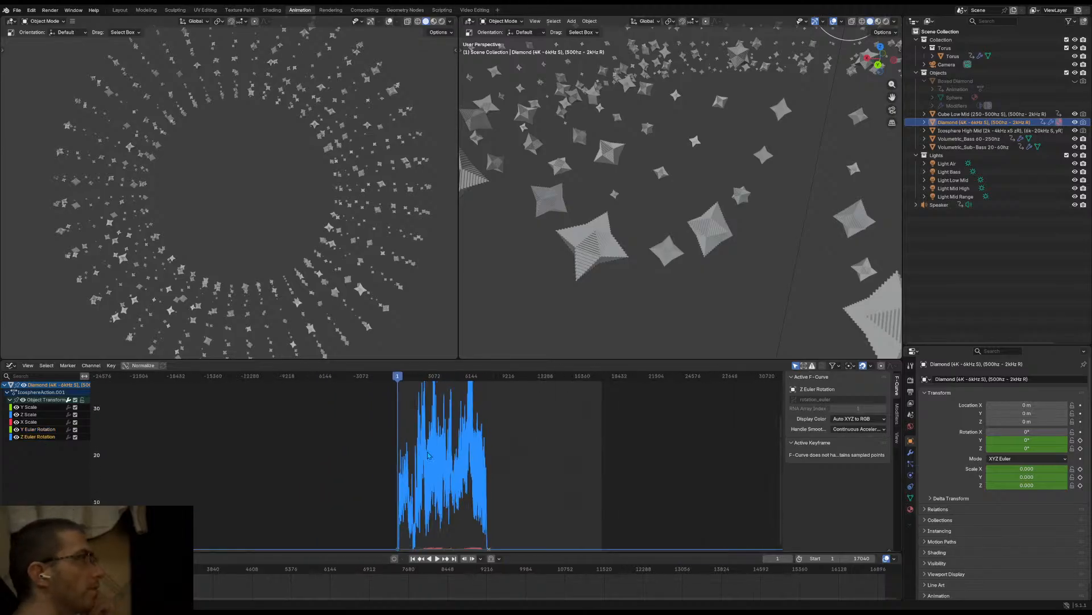
# Play the animation from frame 1 and compare the Diamond object's curves with those of Icosphere High Mid
pyautogui.press('space')
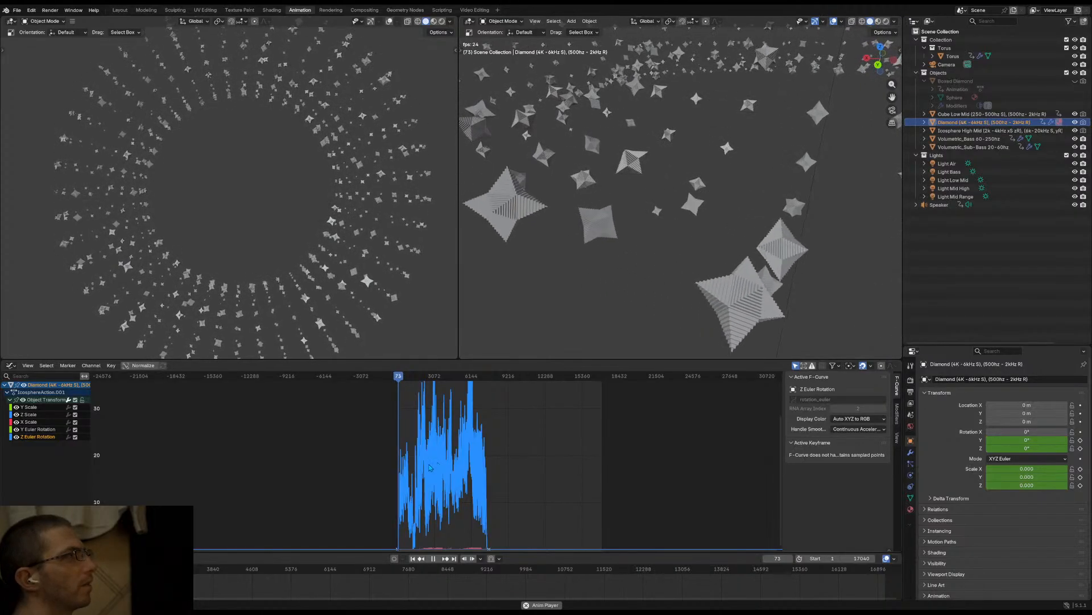
pyautogui.scroll(-1, 431, 464)
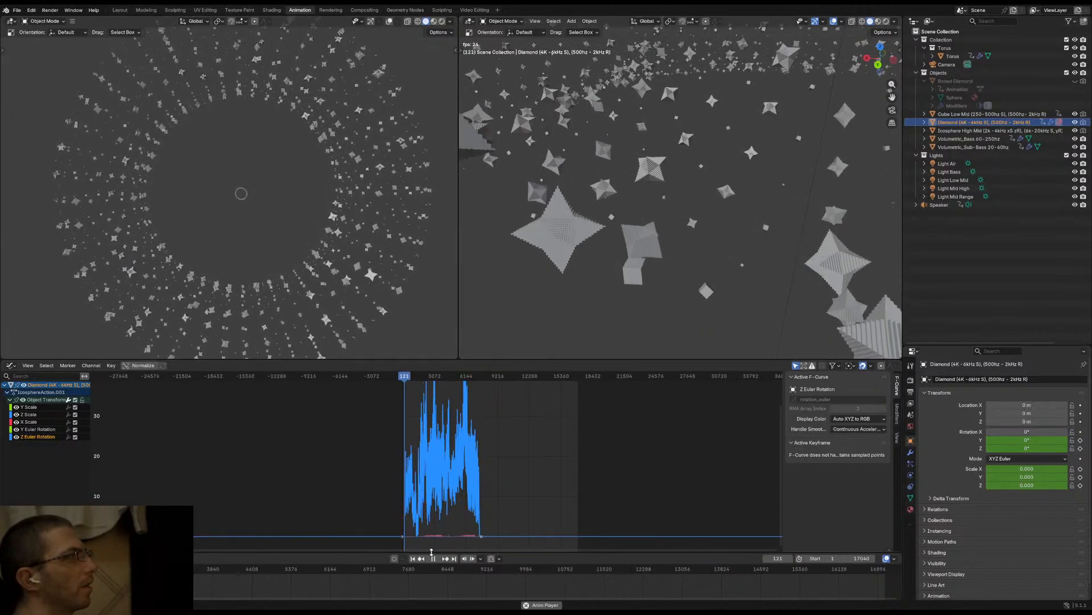
pyautogui.scroll(3, 448, 515)
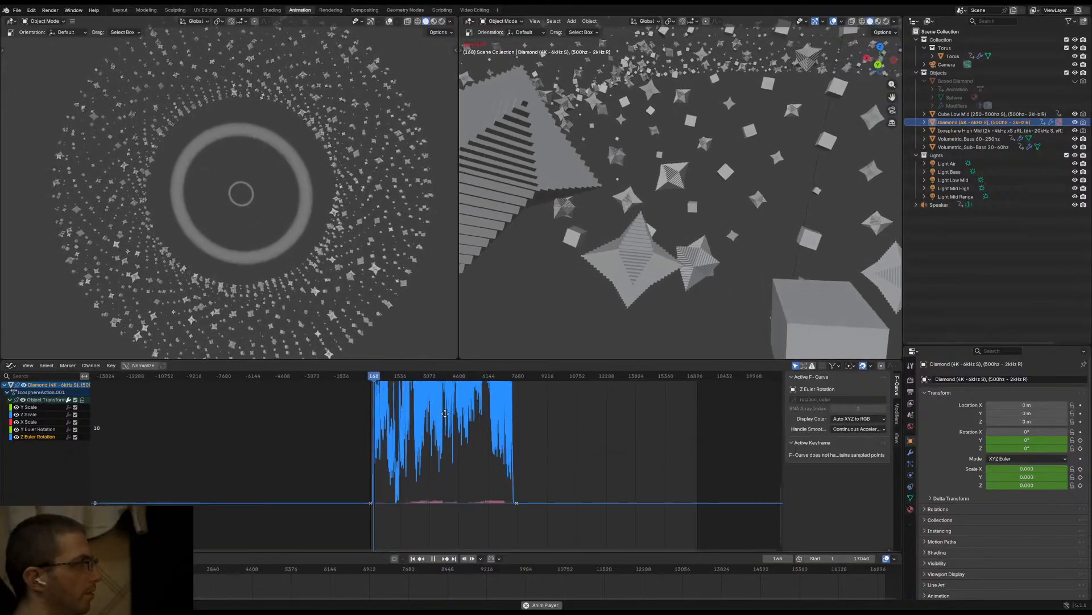
pyautogui.scroll(6, 426, 455)
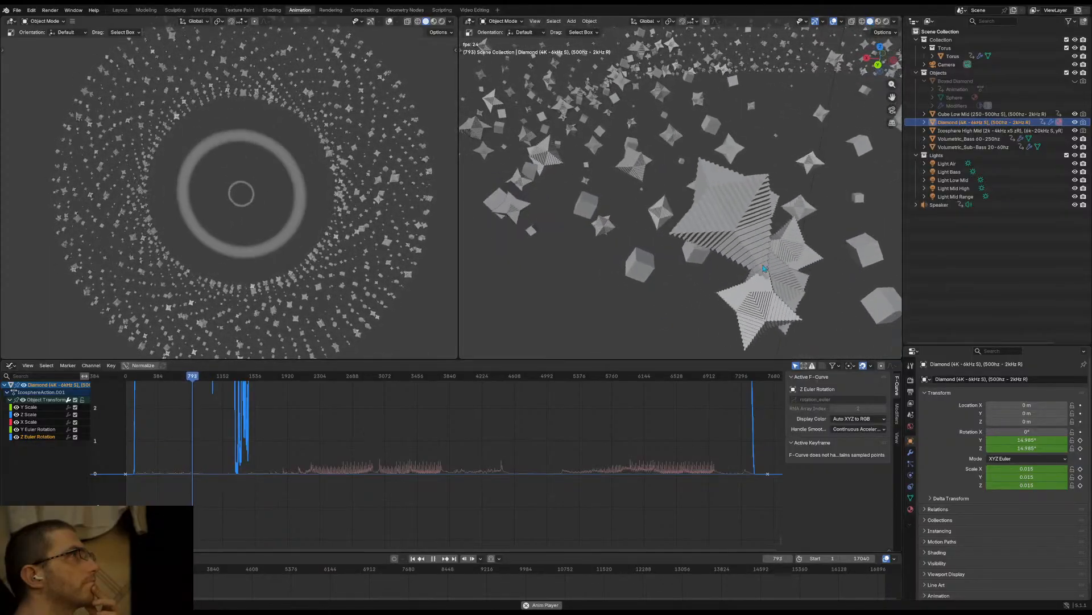
pyautogui.click(974, 131)
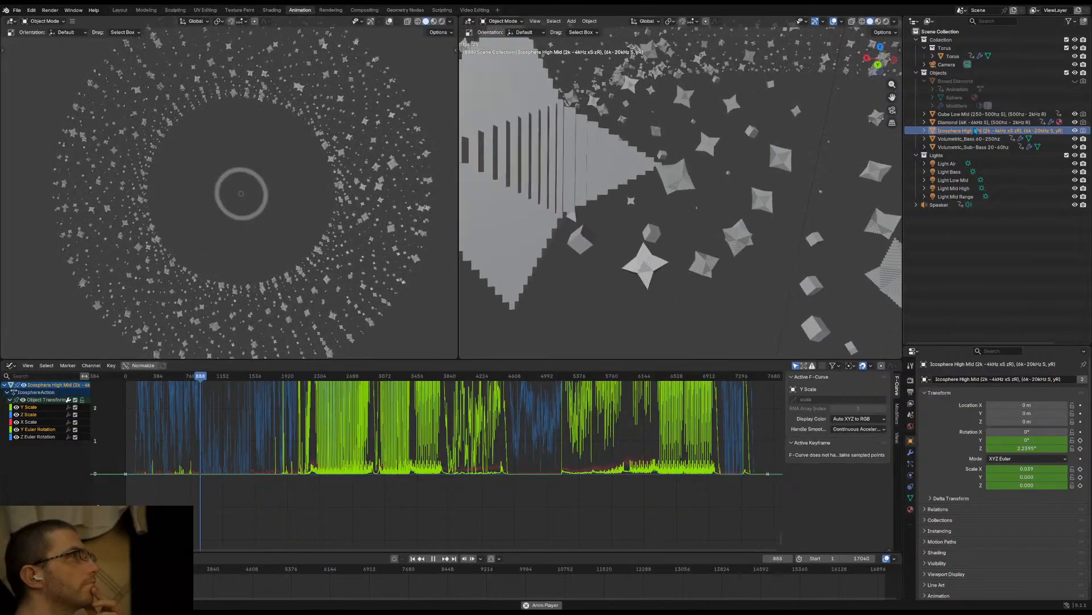
pyautogui.click(977, 123)
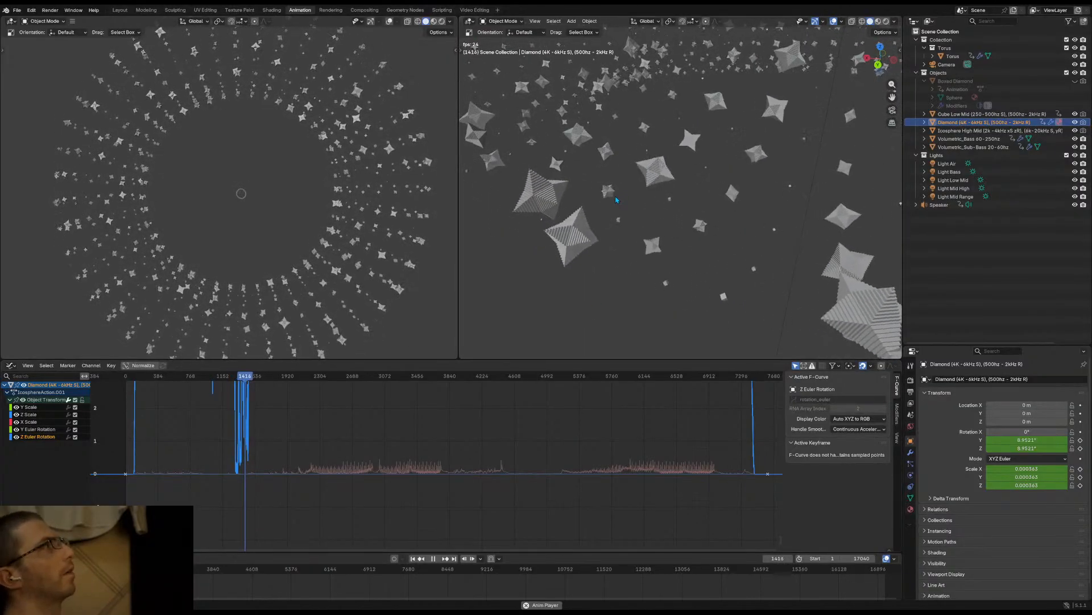
# Stop playback, move to frame 0, and switch the perspective viewport to rendered shading
pyautogui.press('space')
pyautogui.press('space')
pyautogui.click(124, 376)
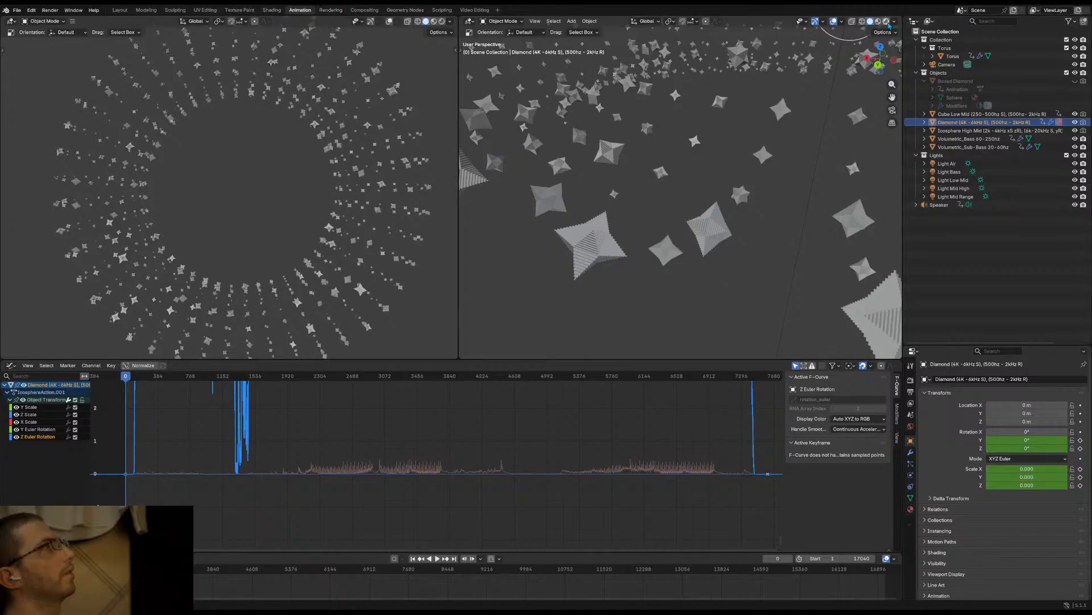
pyautogui.click(886, 21)
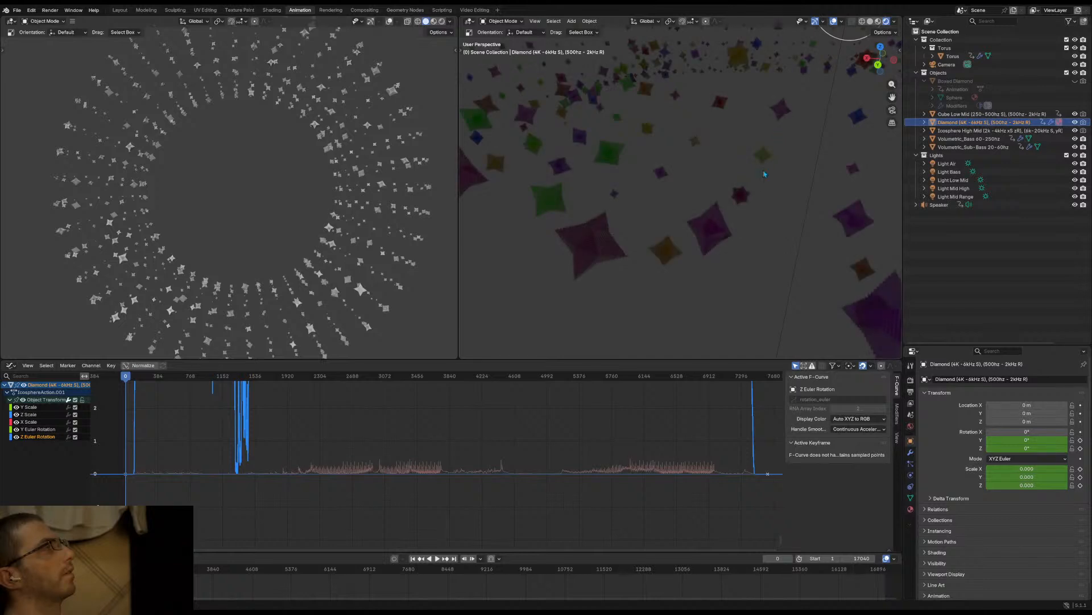
# Frame the whole field of diamonds in the perspective viewport and switch the render engine to Cycles
pyautogui.scroll(-5, 764, 174)
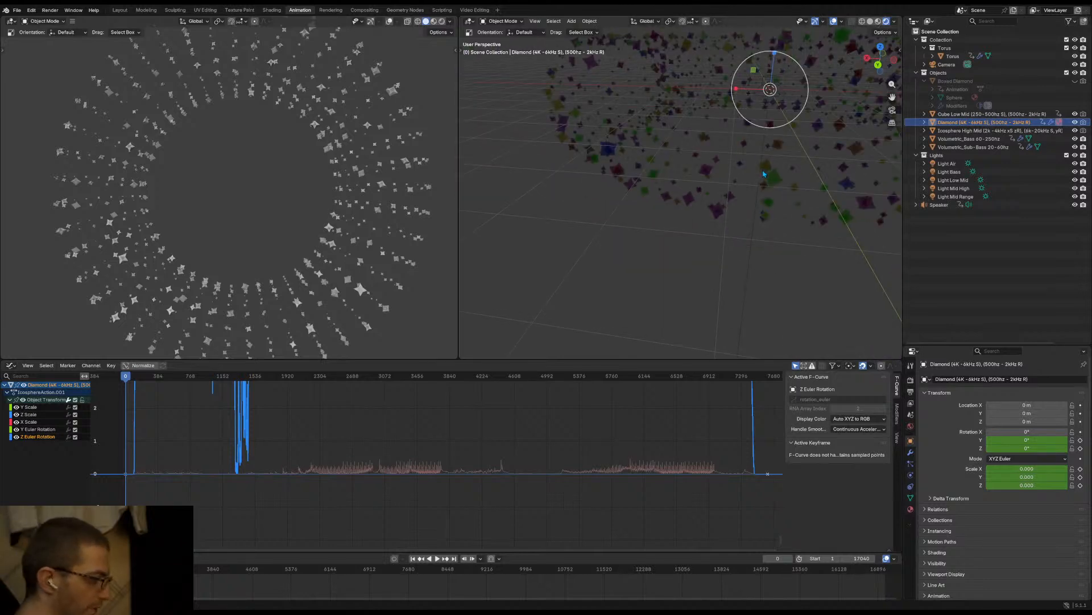
pyautogui.keyDown('shift'); pyautogui.moveTo(764, 174); pyautogui.dragTo(565, 264); pyautogui.keyUp('shift')
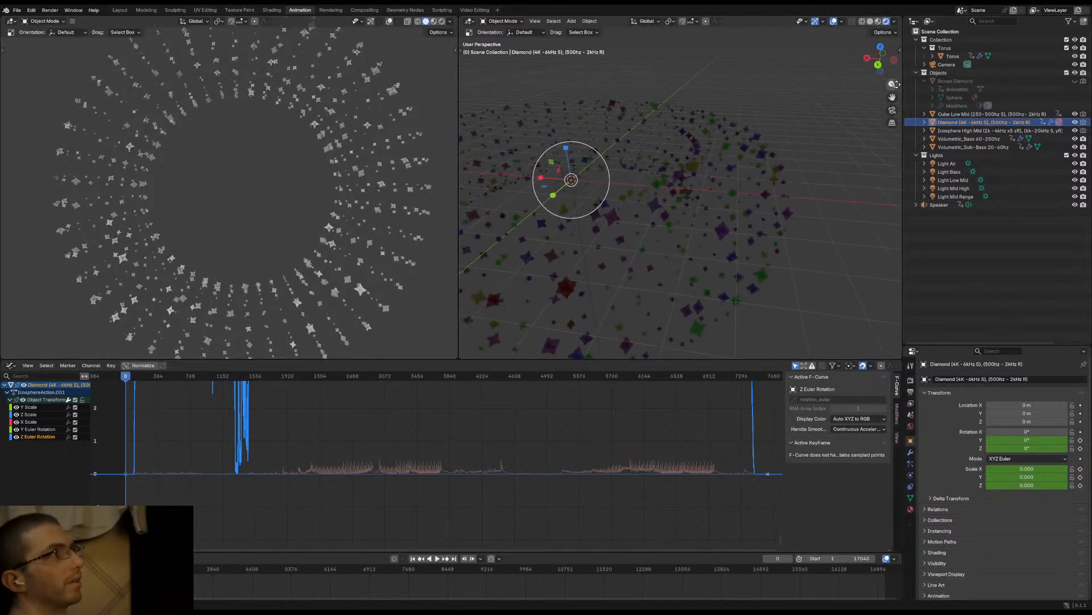
pyautogui.click(911, 380)
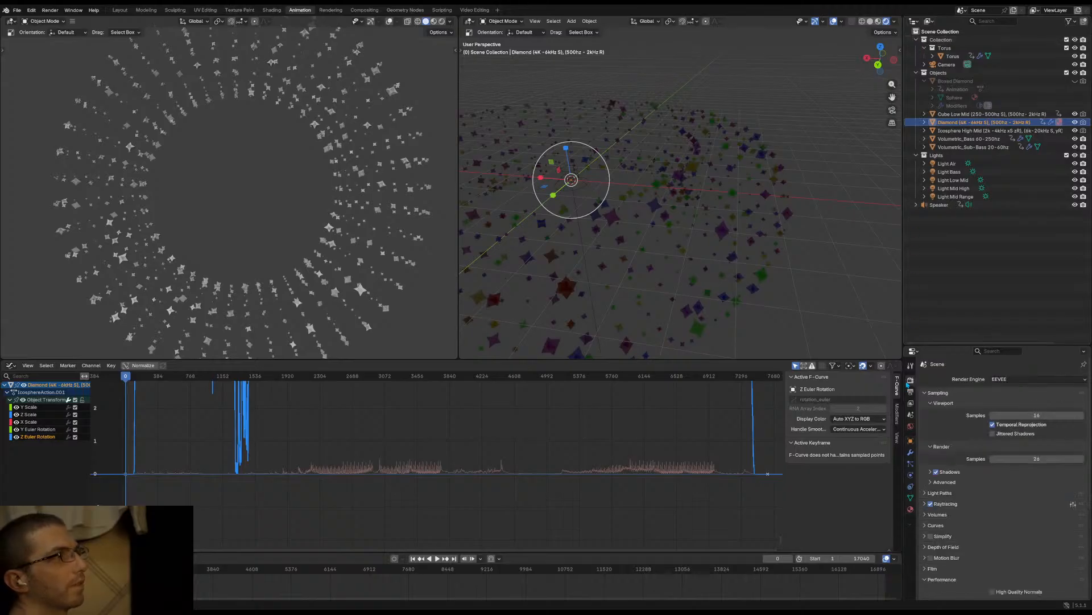
pyautogui.click(1018, 379)
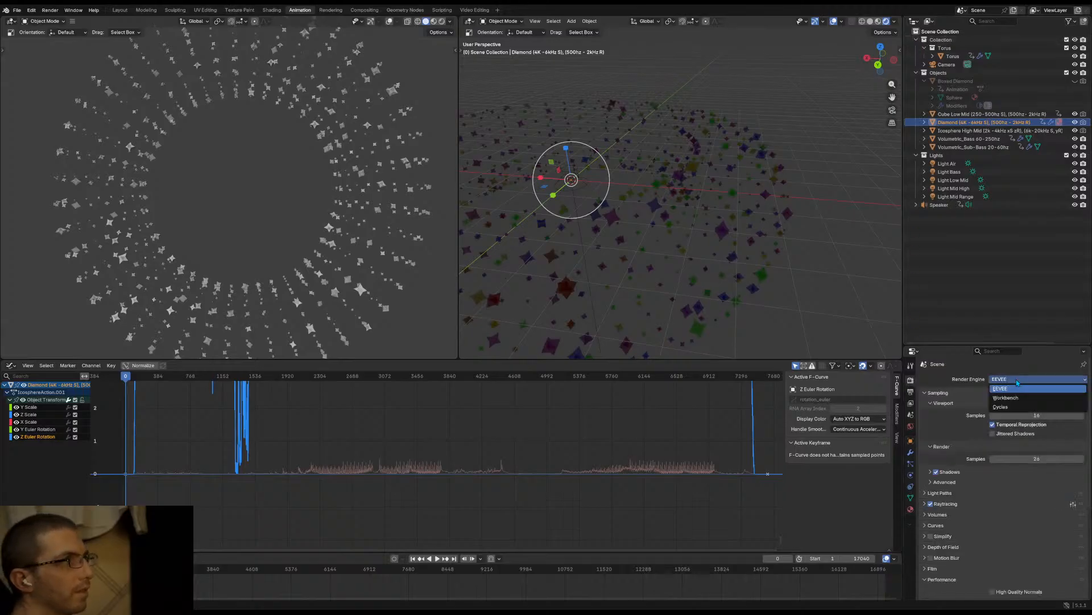
pyautogui.click(1008, 407)
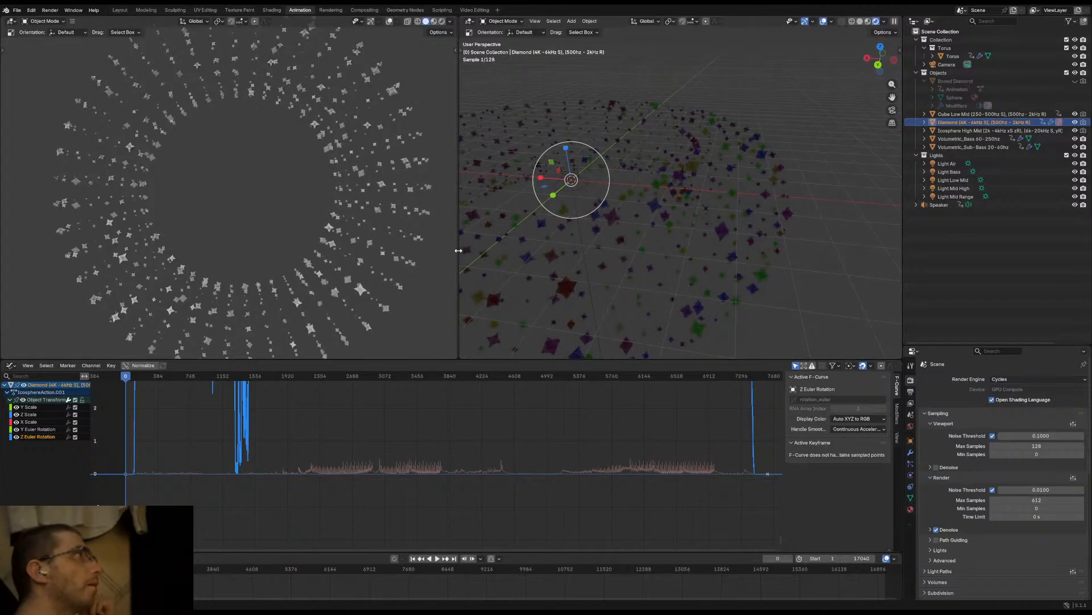
# Widen the perspective viewport, play the animation from frame 0 to 26, and view the rendered diamond ring from above
pyautogui.moveTo(459, 251); pyautogui.dragTo(270, 314)
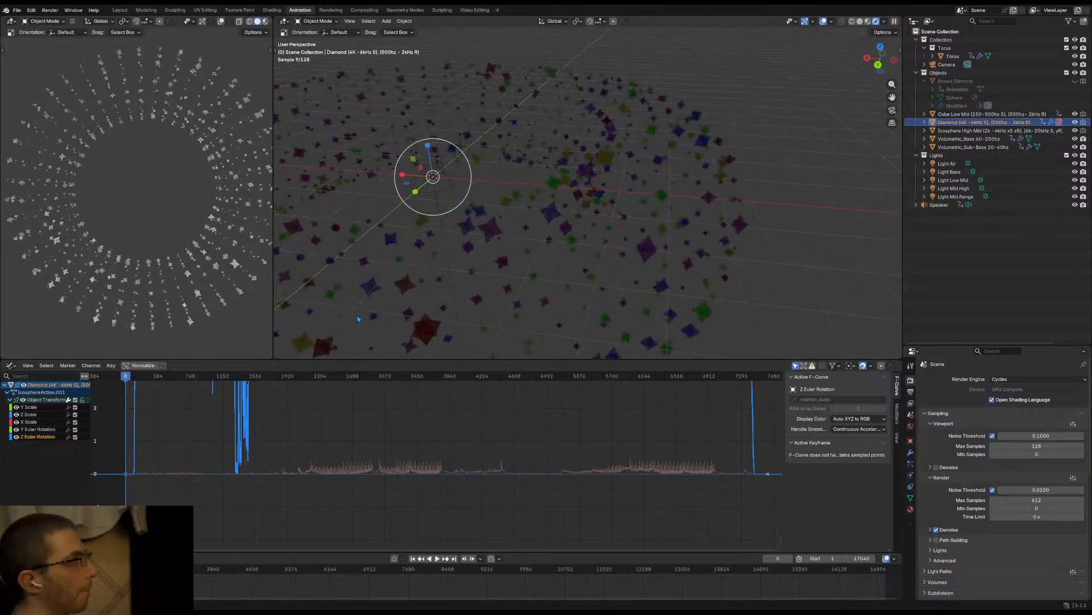
pyautogui.moveTo(387, 292); pyautogui.dragTo(519, 278, button='middle')
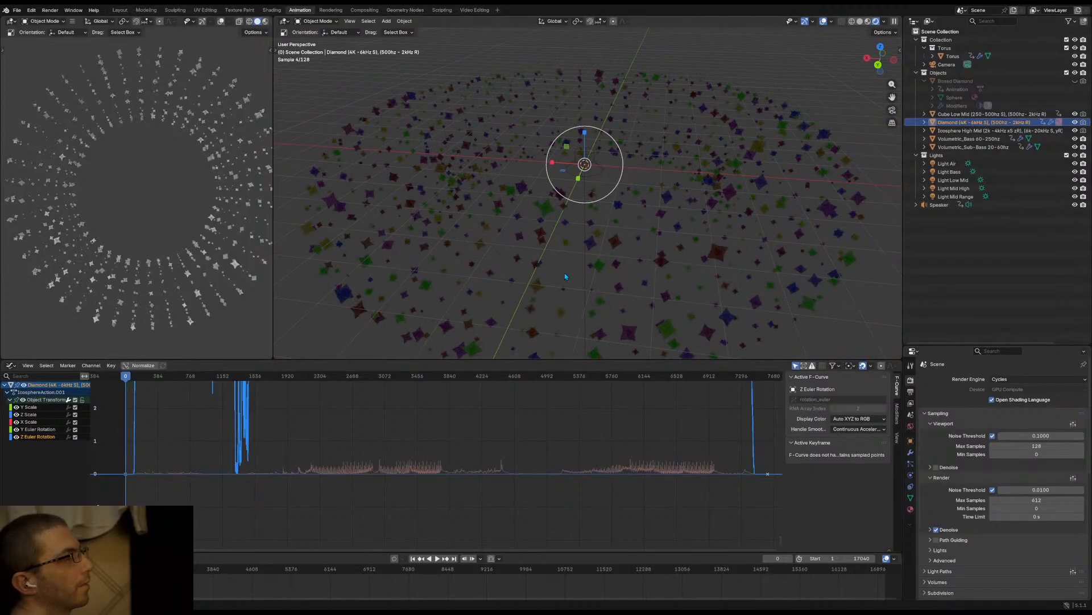
pyautogui.press('space')
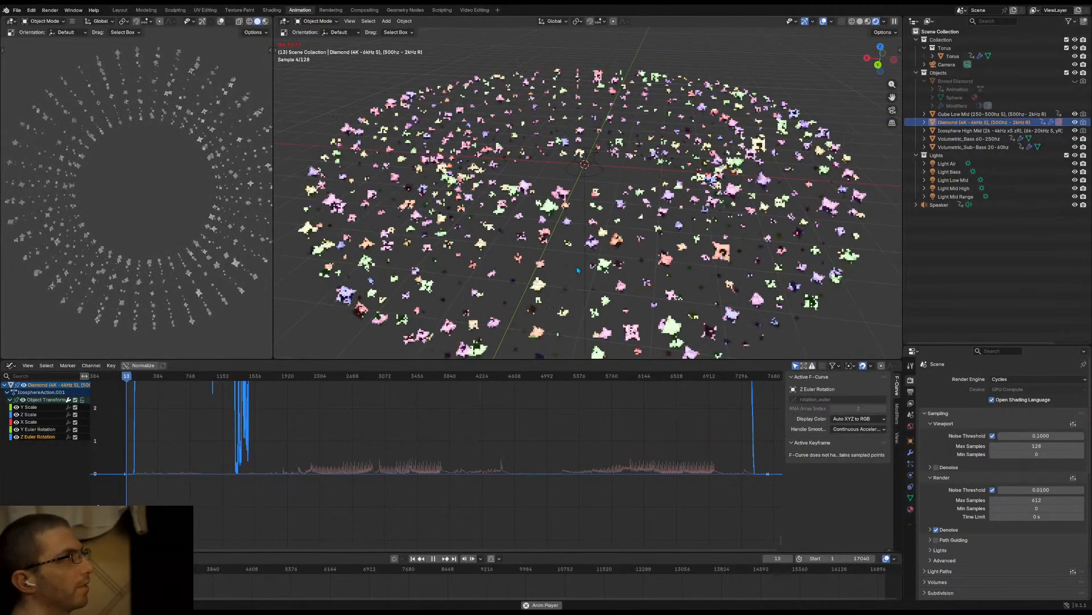
pyautogui.press('space')
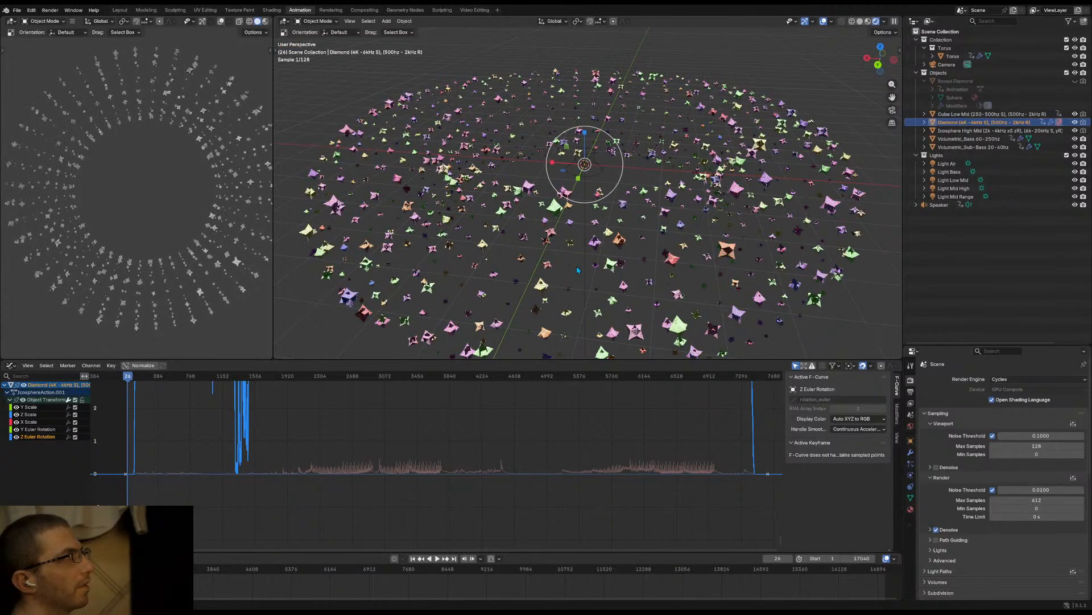
pyautogui.moveTo(602, 221); pyautogui.dragTo(609, 231, button='middle')
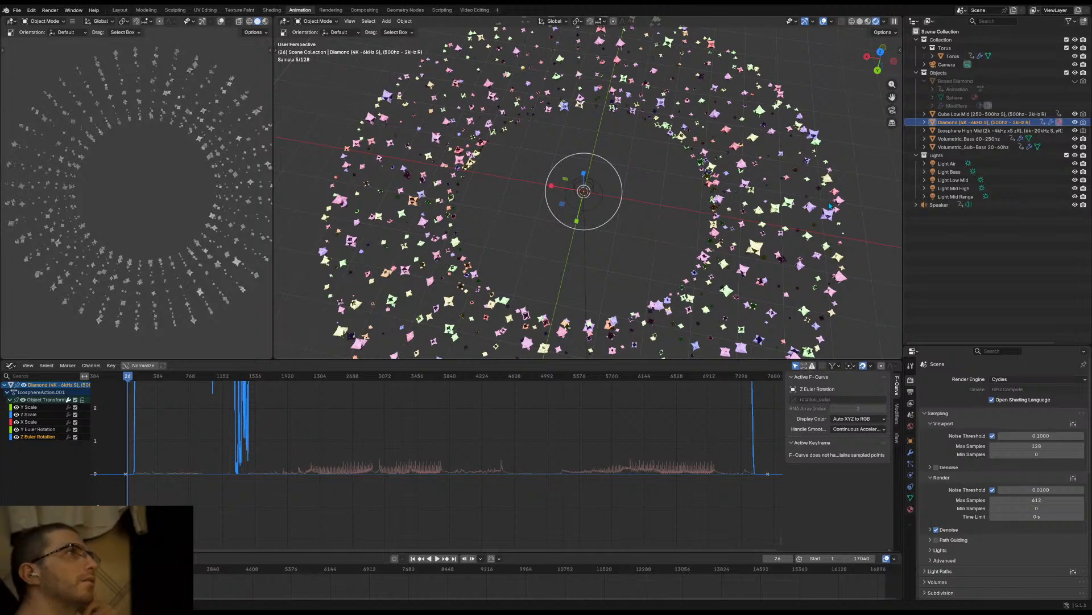
# Hide all five lights, Air, Bass, Low Mid, Mid High and Mid Range, in the viewport
pyautogui.click(1074, 171)
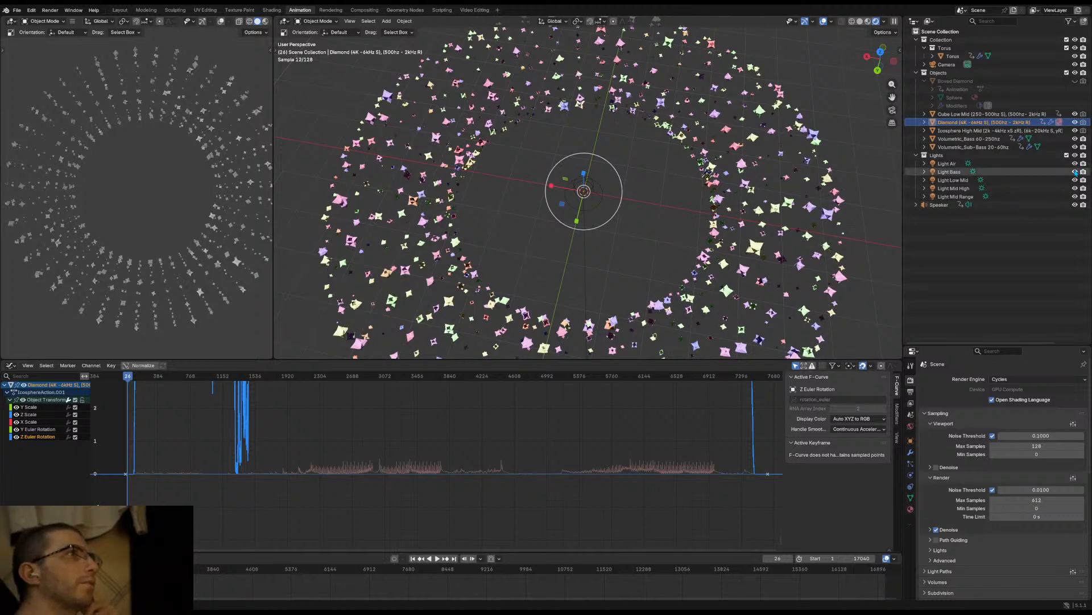
pyautogui.moveTo(1075, 180); pyautogui.dragTo(1075, 188)
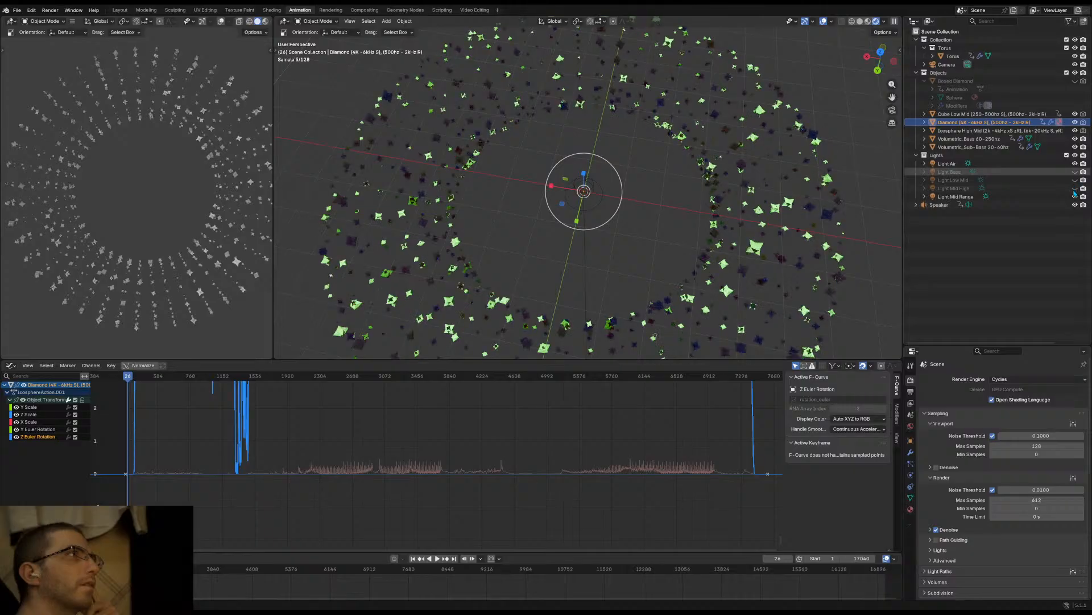
pyautogui.click(1074, 196)
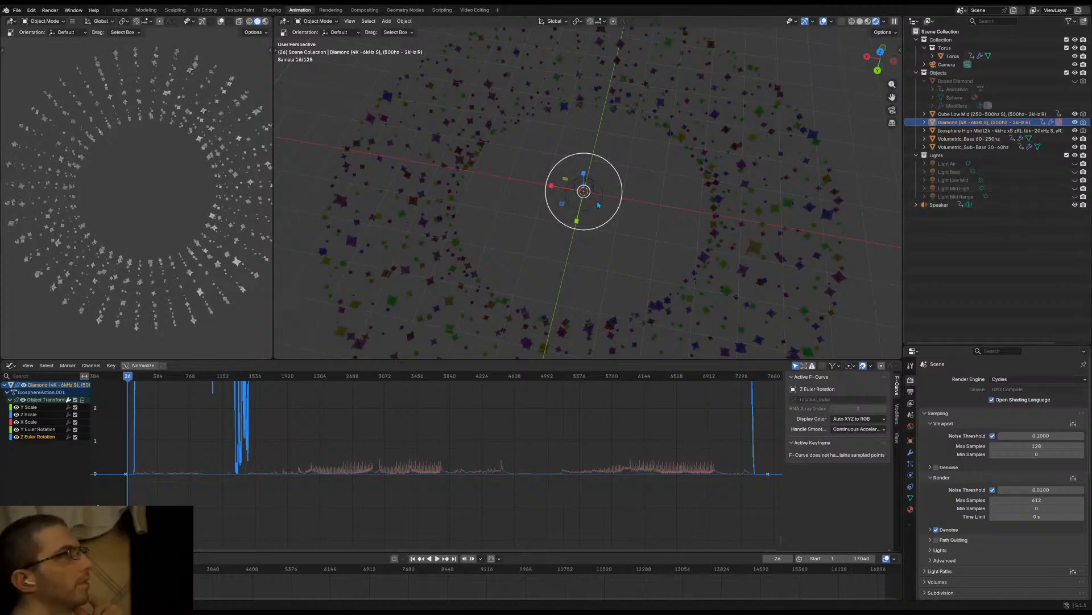
# Toggle Light Low Mid and Light Bass one at a time to compare their effect, leaving only Light Low Mid visible
pyautogui.click(1075, 180)
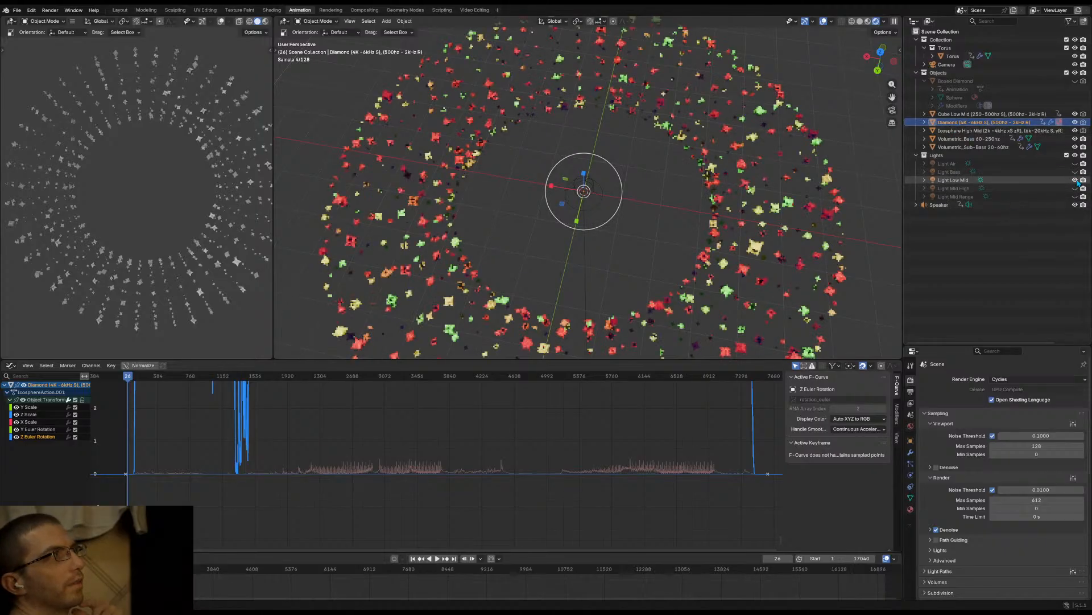
pyautogui.click(1075, 180)
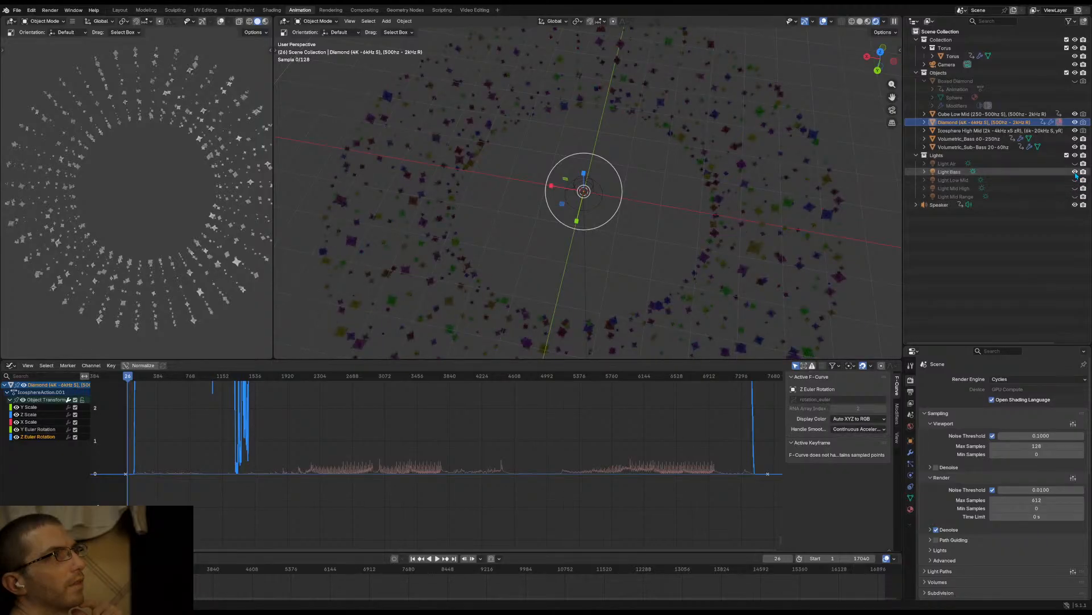
pyautogui.click(1075, 172)
pyautogui.click(1075, 171)
pyautogui.click(1075, 171)
pyautogui.click(1074, 171)
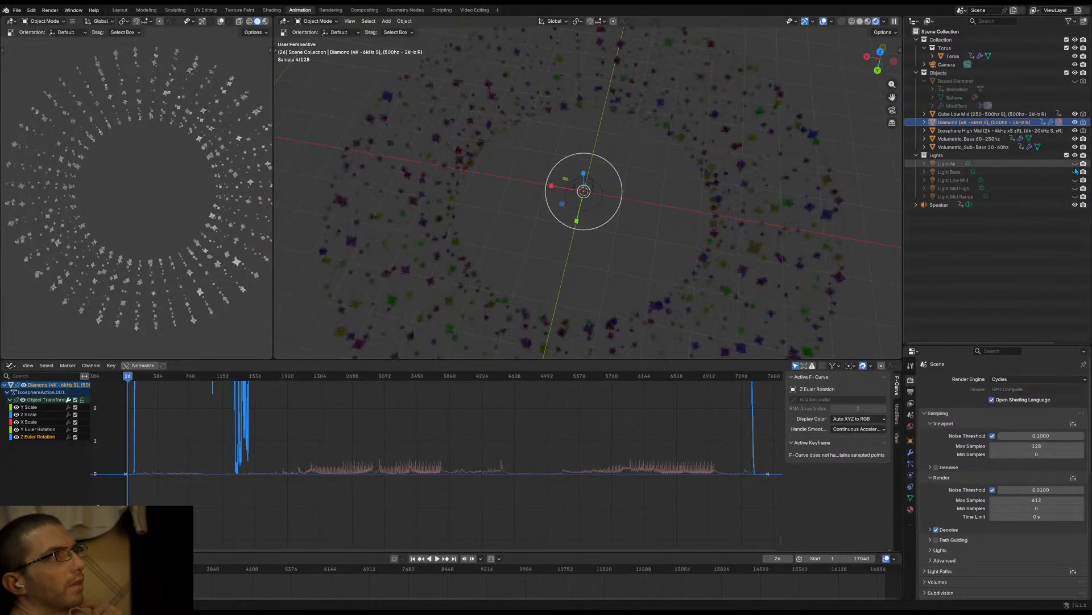
pyautogui.click(1075, 180)
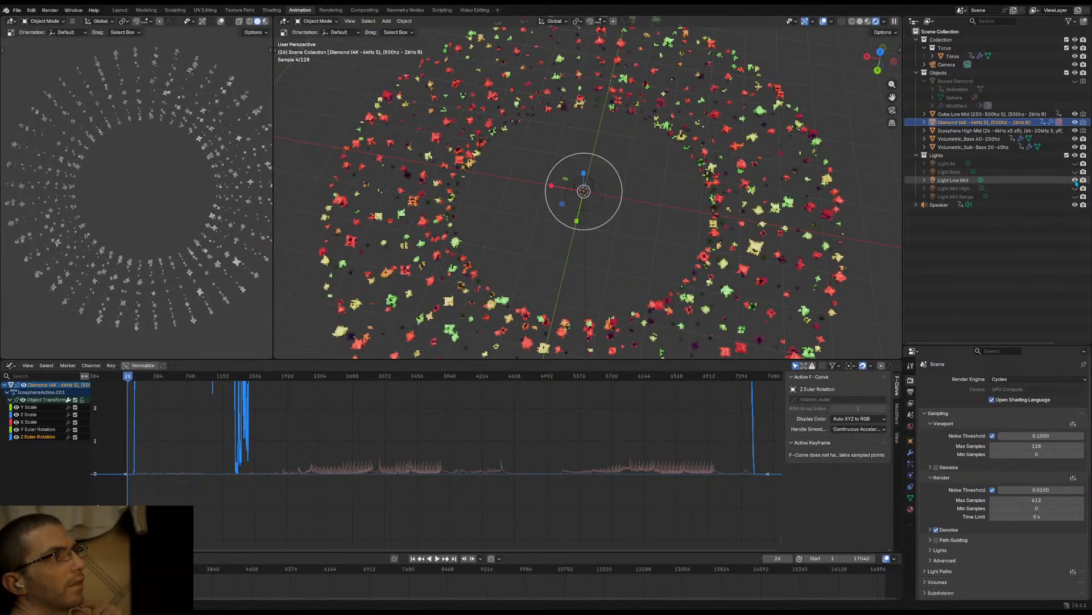
# Inspect the animated colour of Light Low Mid and play the animation to check how it lights the diamonds
pyautogui.click(1043, 180)
pyautogui.click(911, 476)
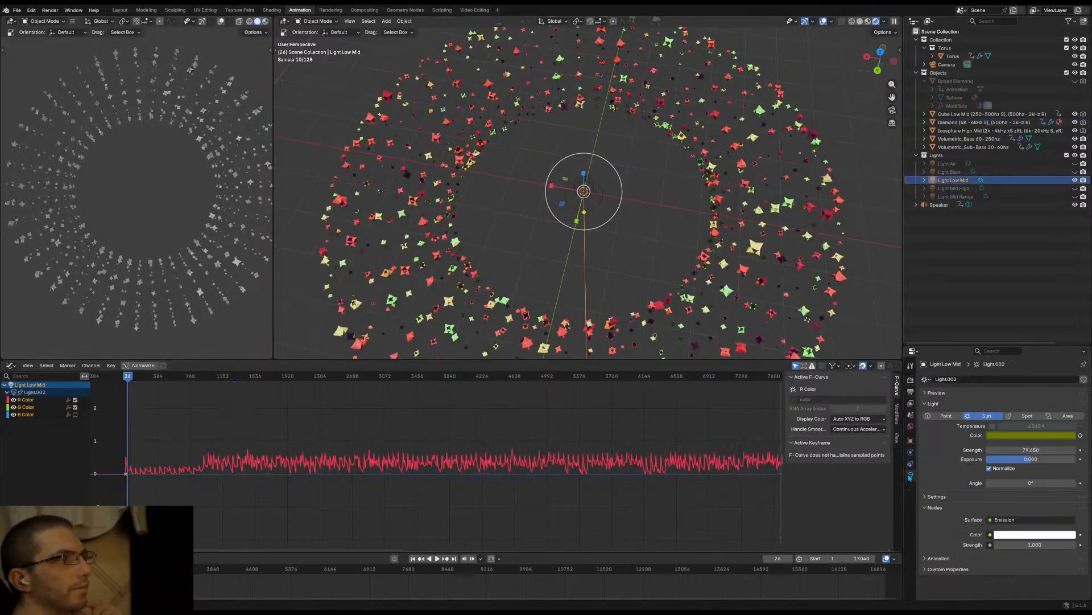
pyautogui.click(1013, 440)
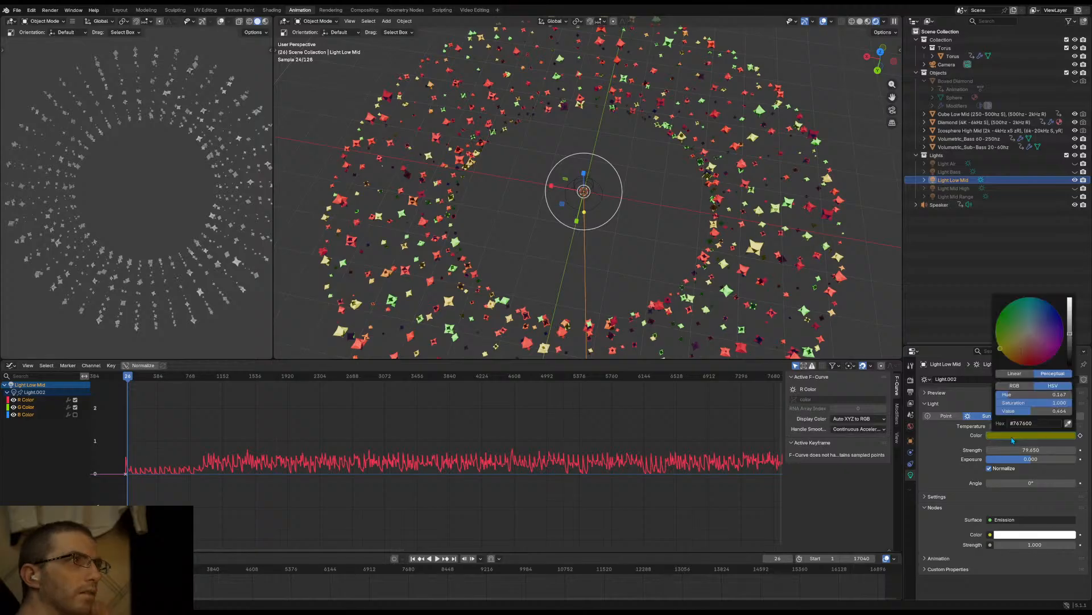
pyautogui.press('space')
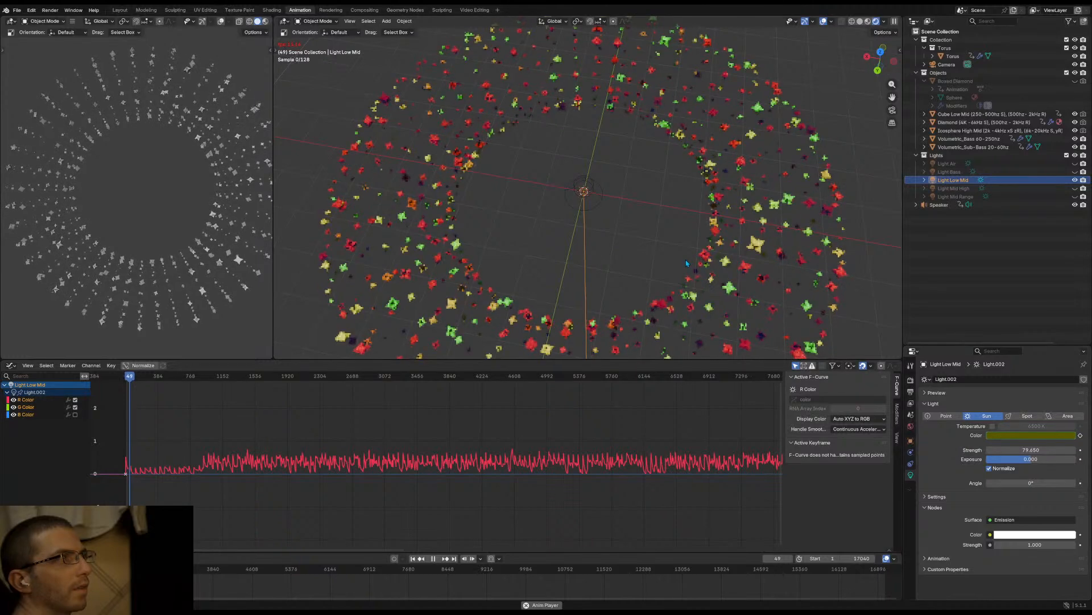
pyautogui.scroll(-5, 688, 257)
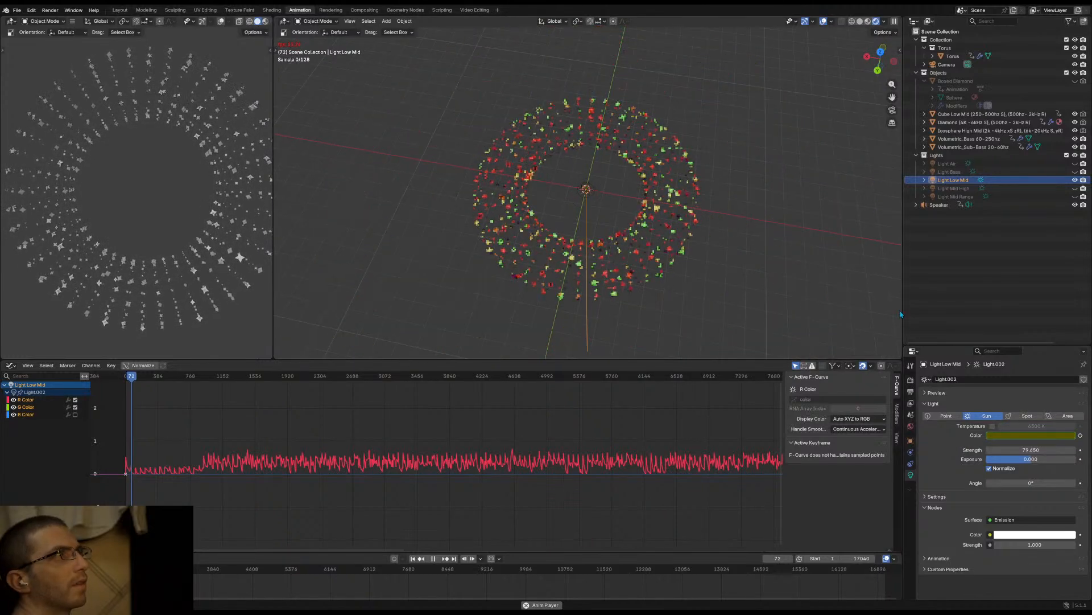
# Switch the render engine back to EEVEE while the animation plays
pyautogui.click(911, 380)
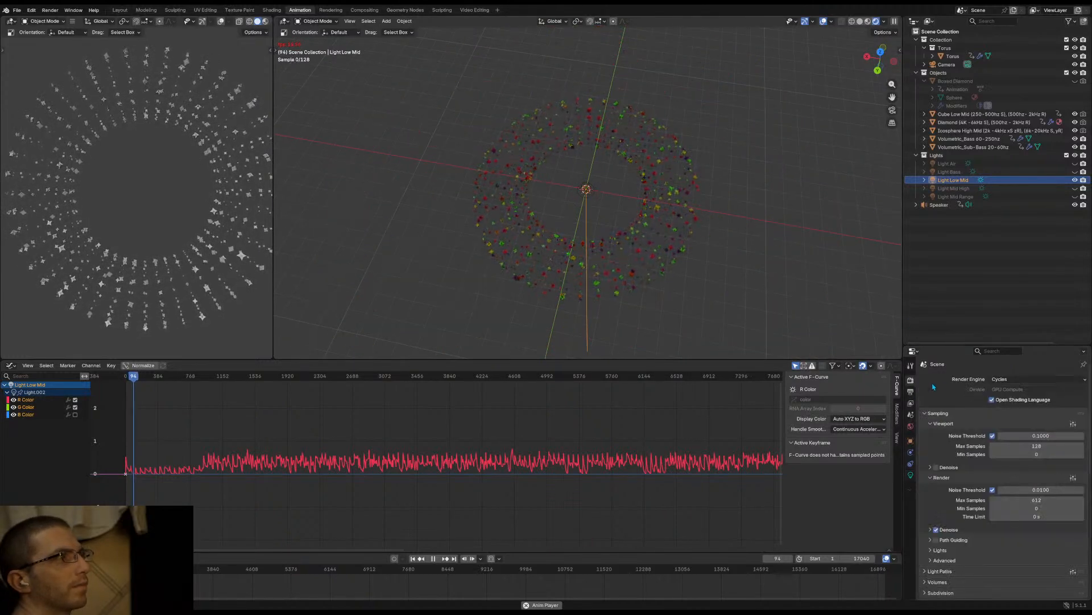
pyautogui.click(998, 380)
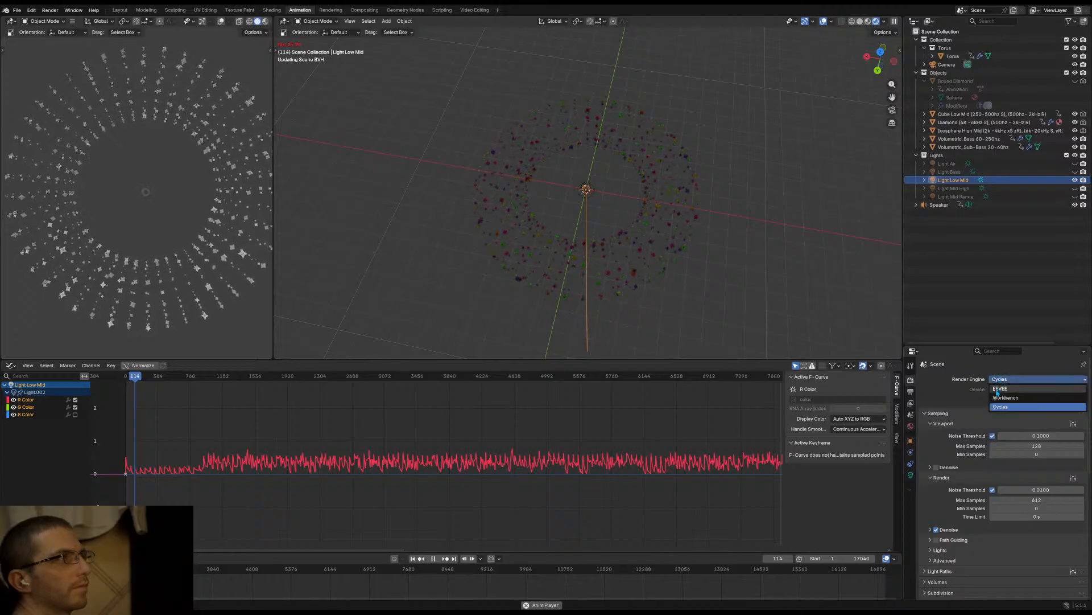
pyautogui.click(997, 389)
# Examine Light Low Mid's colour during playback along with its effect on the volumetric rings and surrounding shapes
pyautogui.click(911, 475)
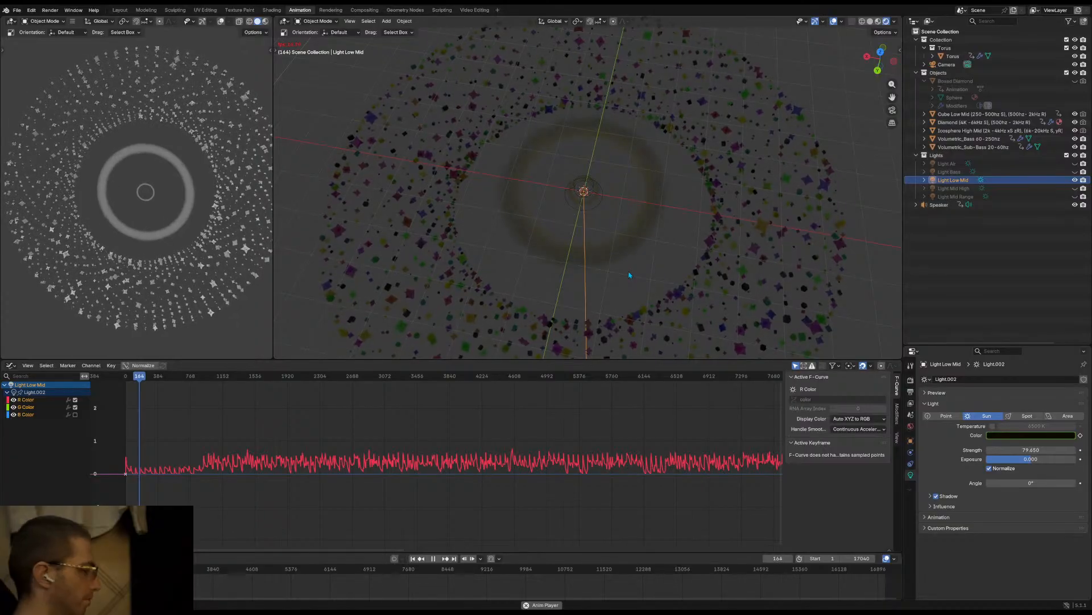
pyautogui.scroll(3, 613, 223)
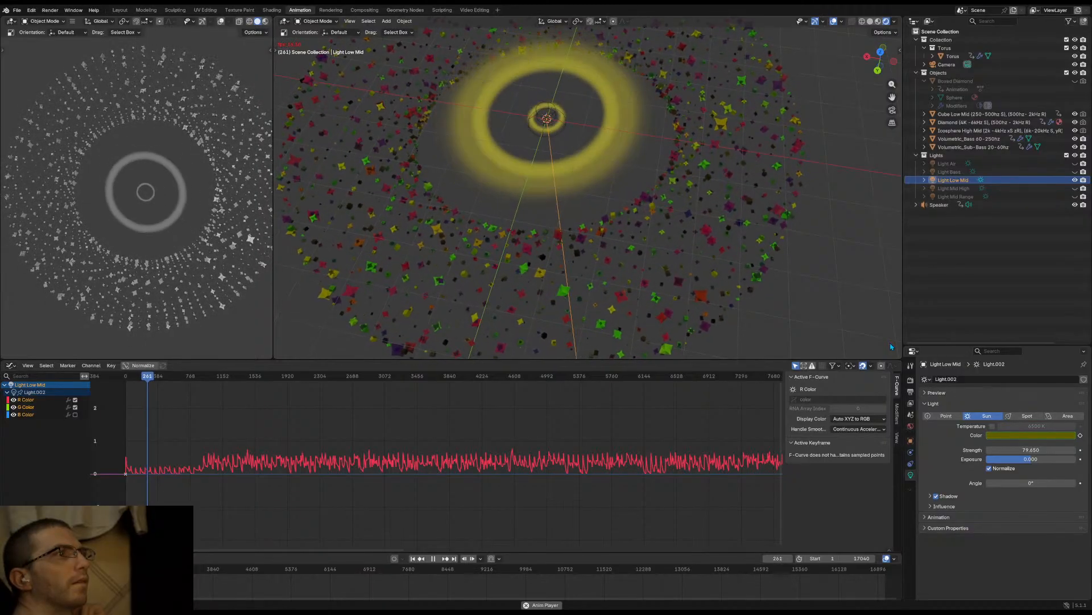
pyautogui.click(1038, 436)
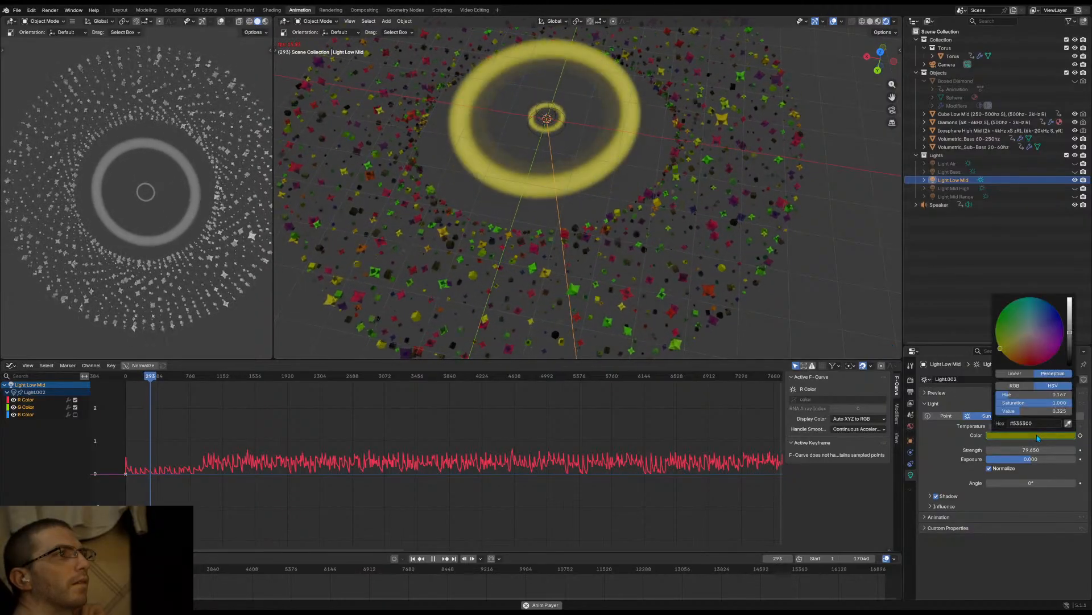
pyautogui.scroll(-10, 1037, 435)
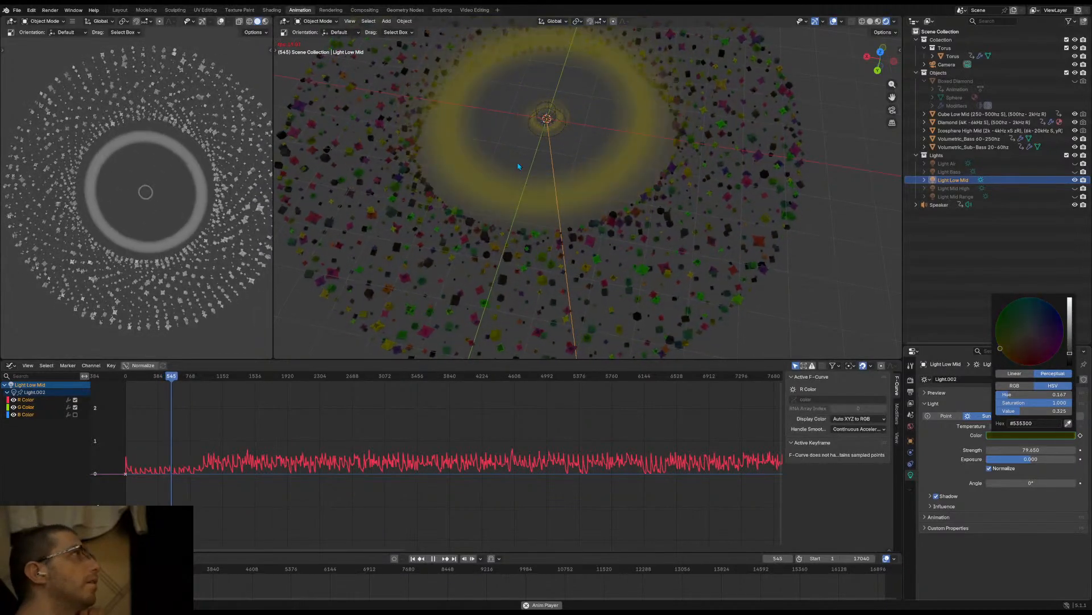
pyautogui.moveTo(523, 185); pyautogui.dragTo(524, 216, button='middle')
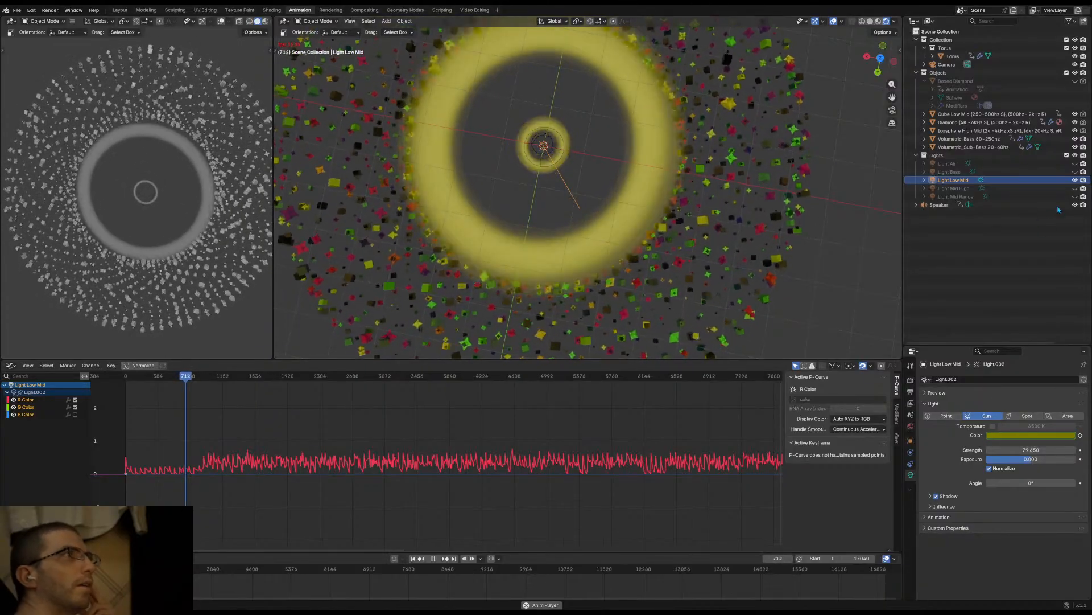
# Hide Light Low Mid and leave Light Air as the only visible light during playback
pyautogui.click(1075, 180)
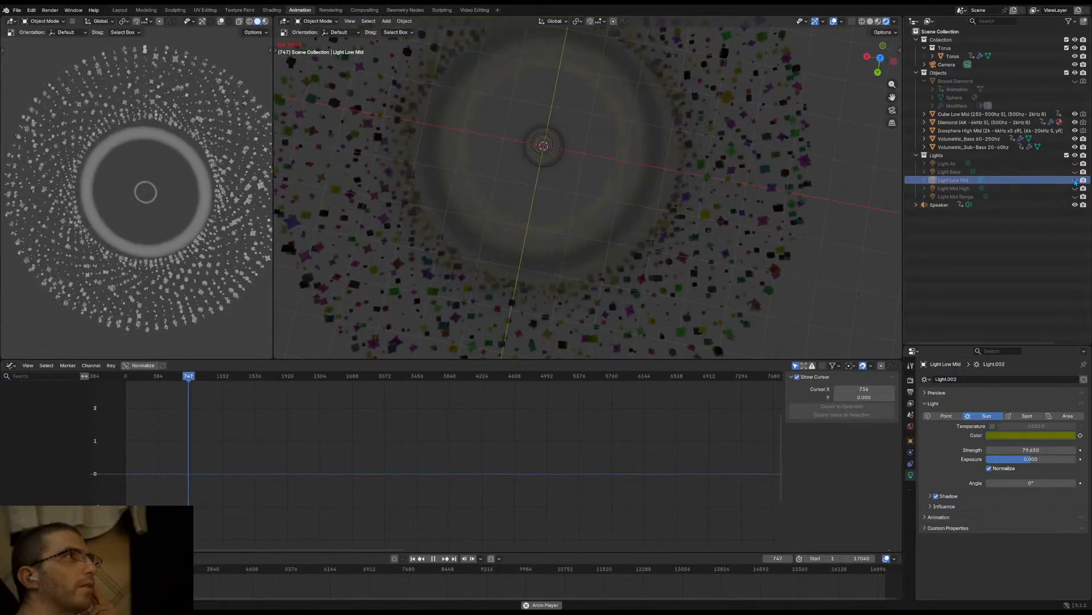
pyautogui.click(1075, 171)
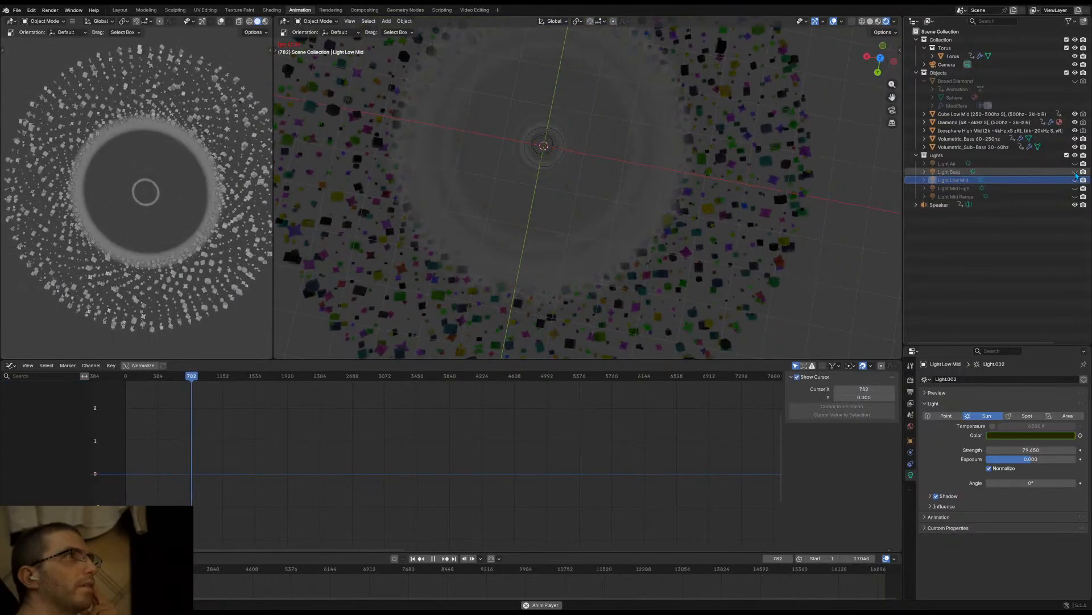
pyautogui.keyDown('ctrl'); pyautogui.click(1075, 163); pyautogui.keyUp('ctrl')
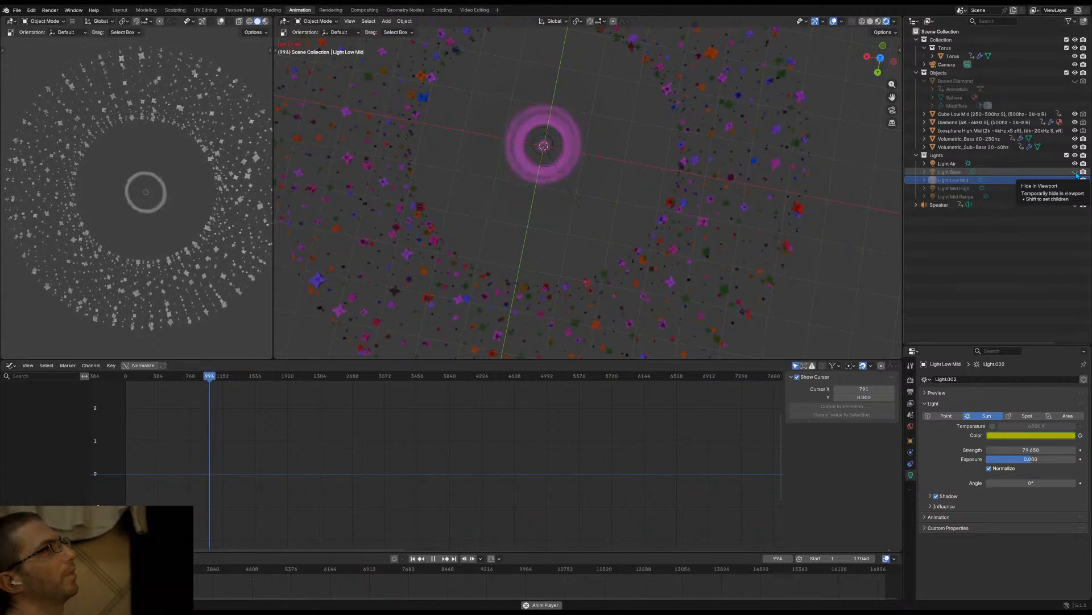
# Show Light Bass, Light Low Mid, Light Mid High and Light Mid Range alongside Light Air
pyautogui.click(1075, 172)
pyautogui.click(1075, 188)
pyautogui.click(1074, 197)
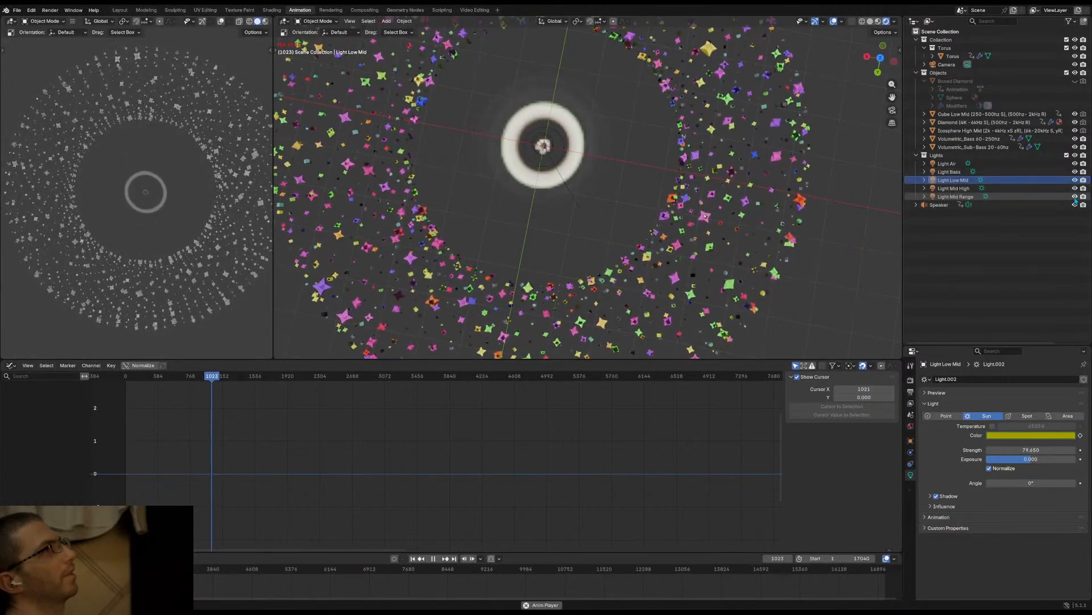
# Hide every light except Light Air, and hide the Speaker in the viewport
pyautogui.click(1075, 171)
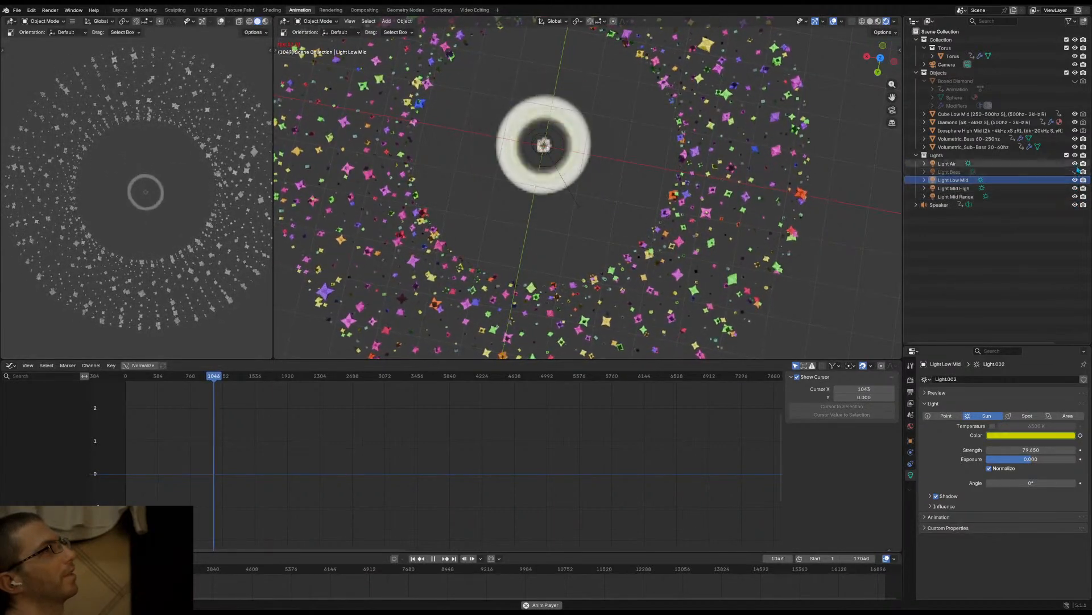
pyautogui.click(1075, 163)
pyautogui.click(1075, 180)
pyautogui.click(1074, 188)
pyautogui.click(1074, 196)
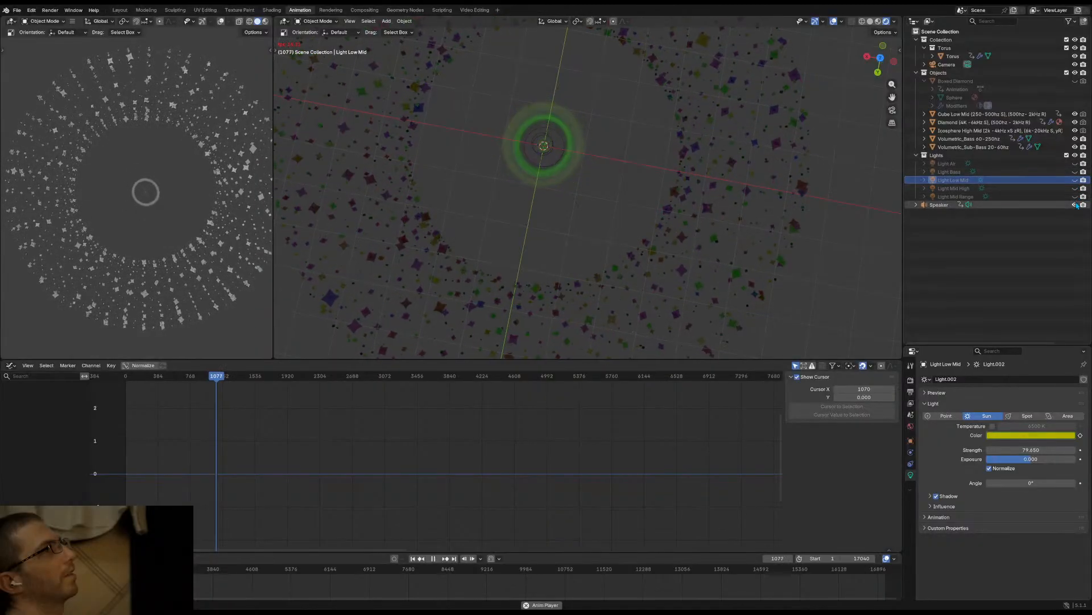
pyautogui.click(1075, 204)
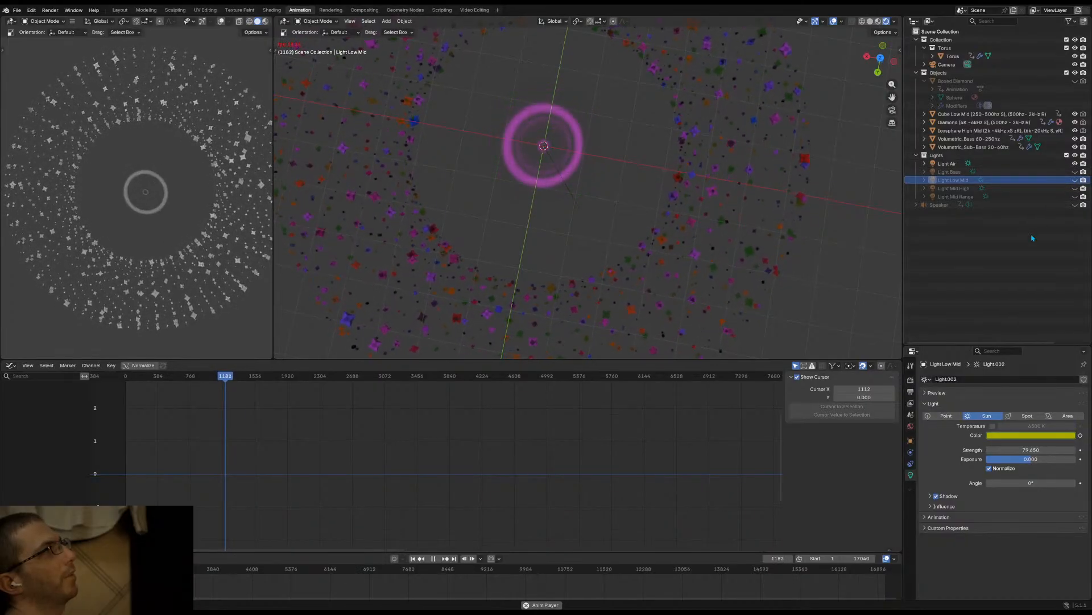
# Check Light Air's colour F-curves and make Light Bass the only visible light during playback
pyautogui.click(1007, 165)
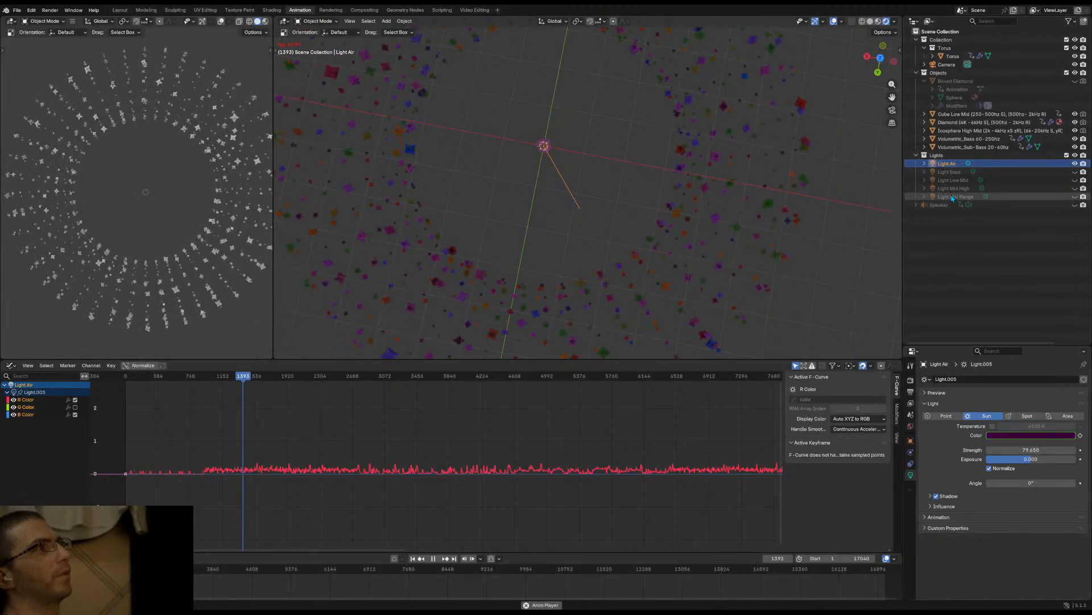
pyautogui.click(947, 174)
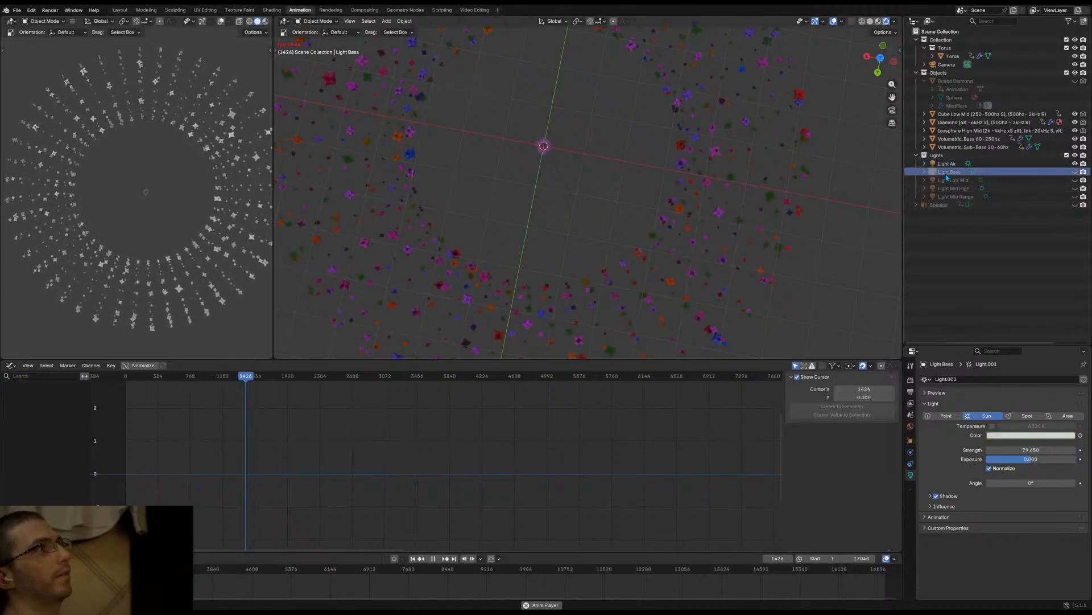
pyautogui.click(1075, 173)
pyautogui.click(1075, 163)
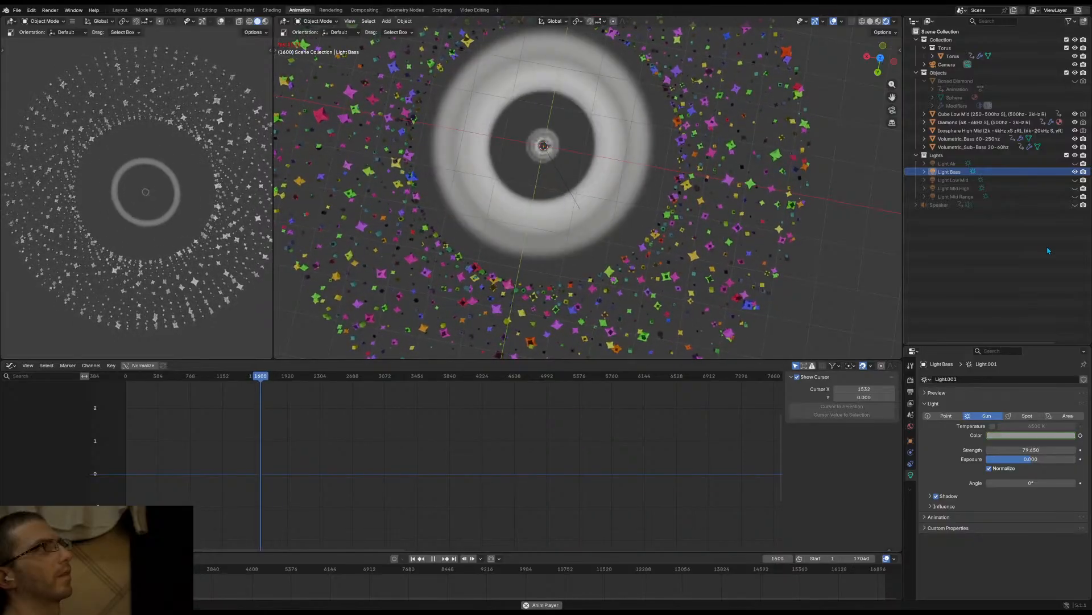
# Hide Light Bass, compare briefly with Light Air, and leave Light Mid High as the only visible light
pyautogui.click(1075, 171)
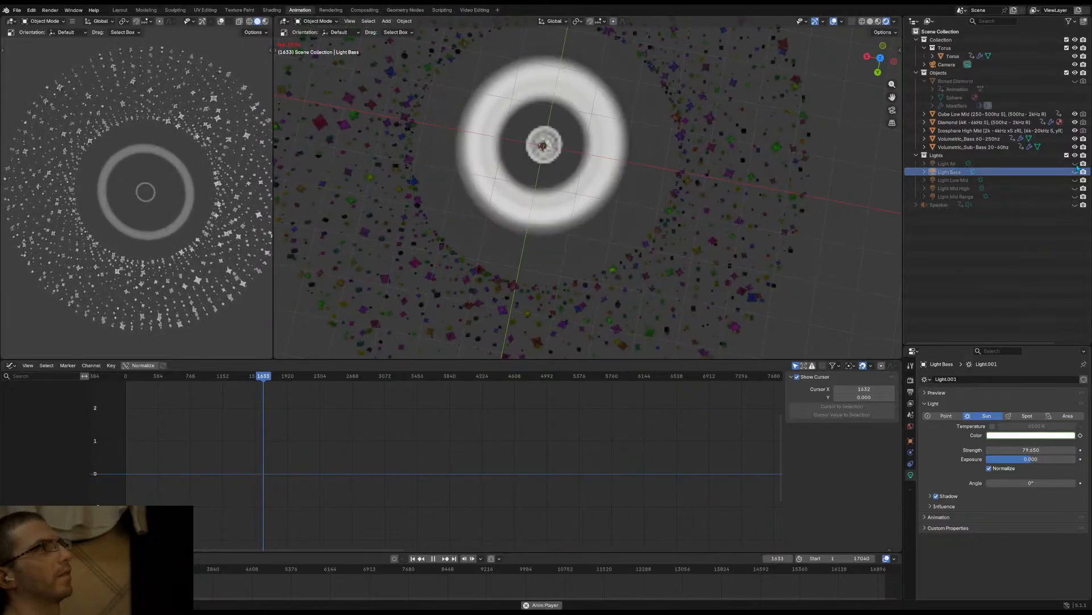
pyautogui.click(1075, 163)
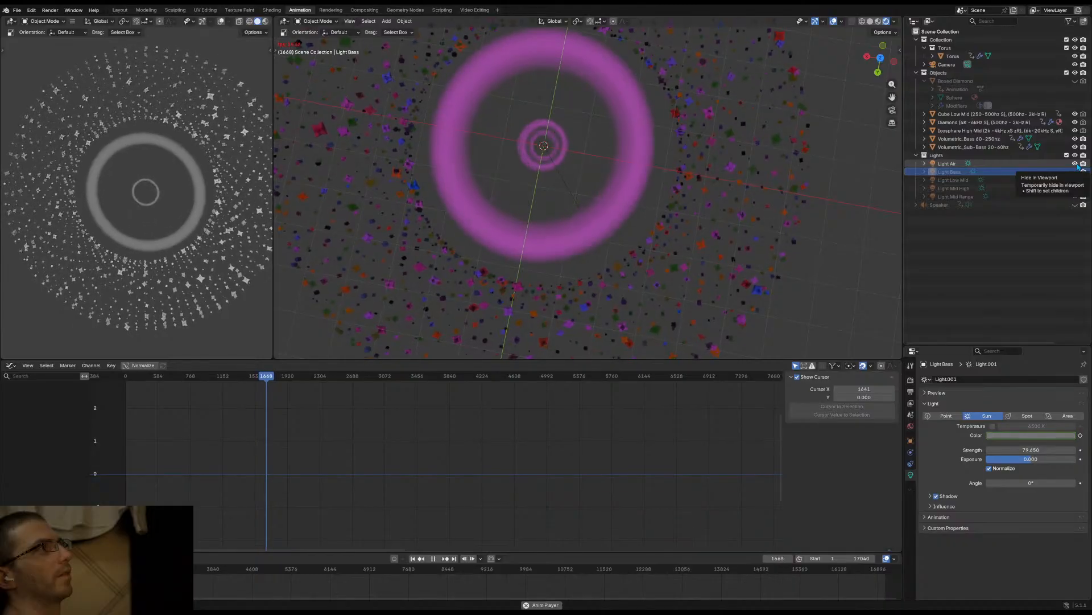
pyautogui.click(1075, 163)
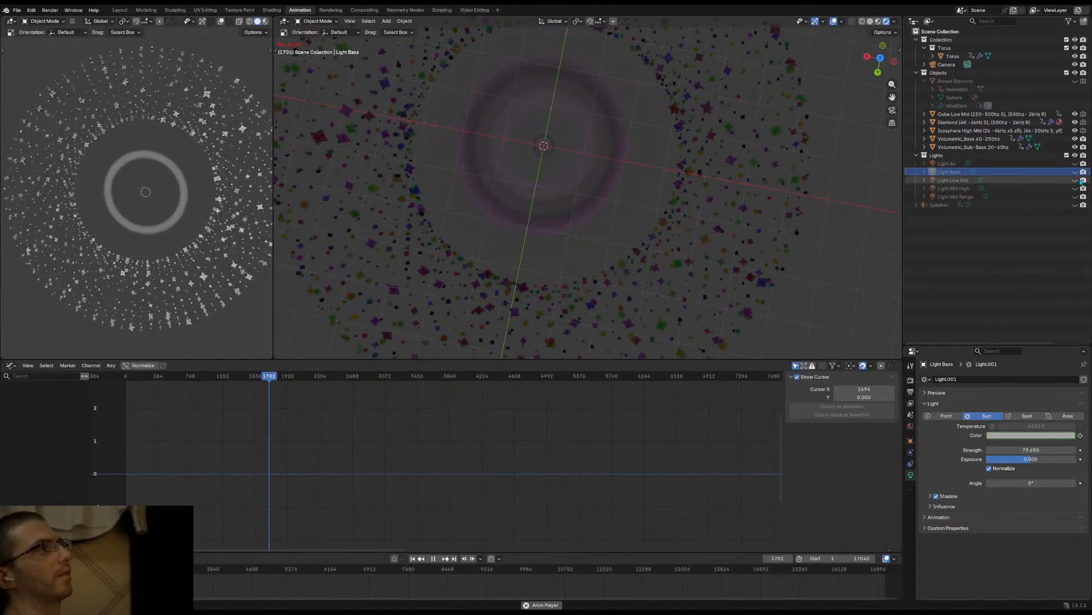
pyautogui.click(1076, 188)
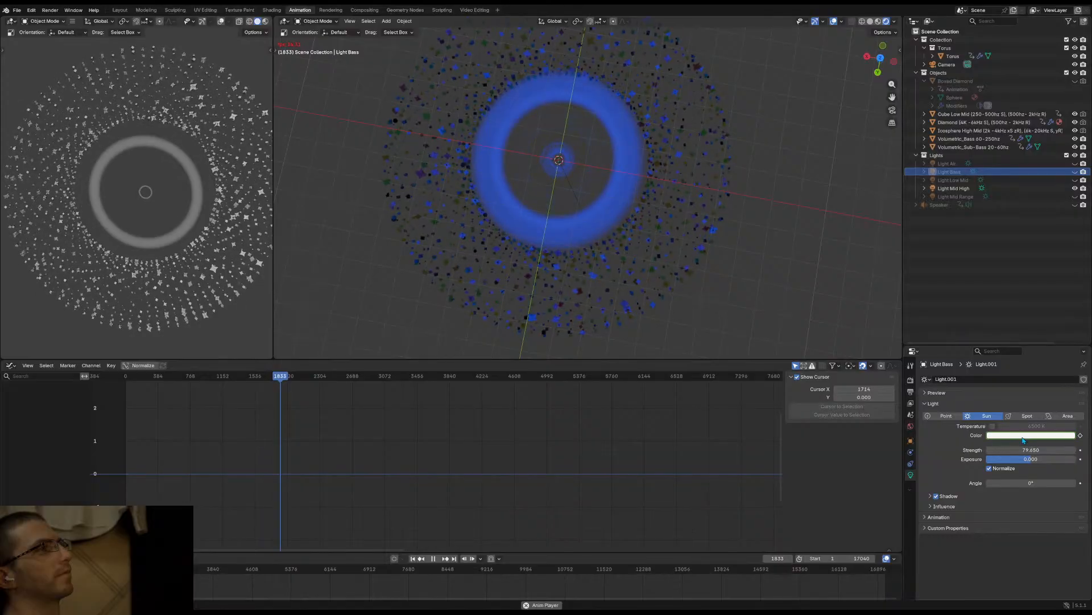
# Stop the playback and open the colour picker of Light Bass
pyautogui.click(1005, 434)
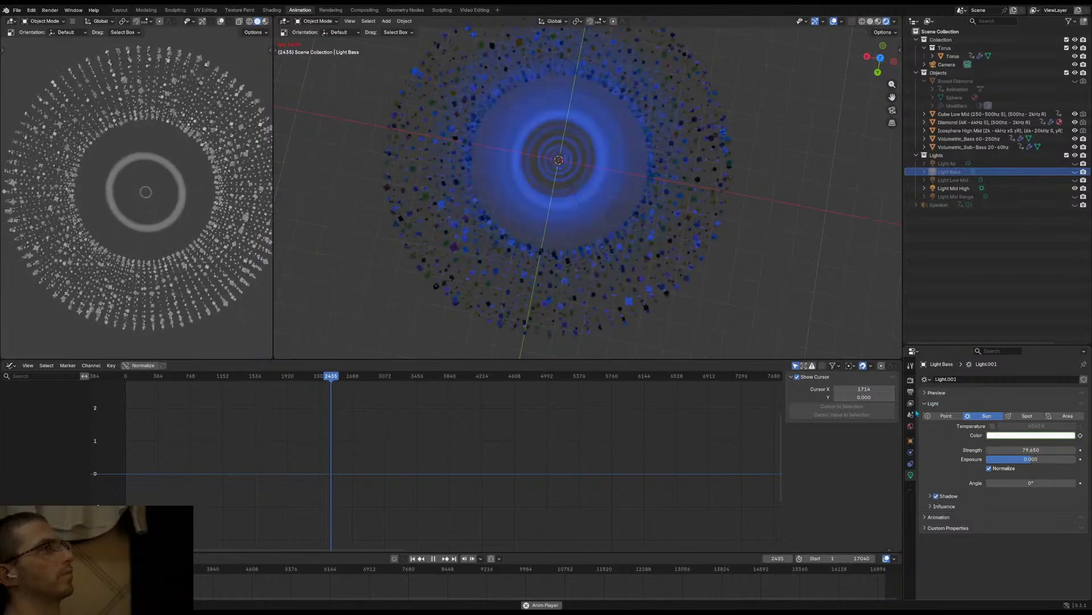
pyautogui.click(911, 382)
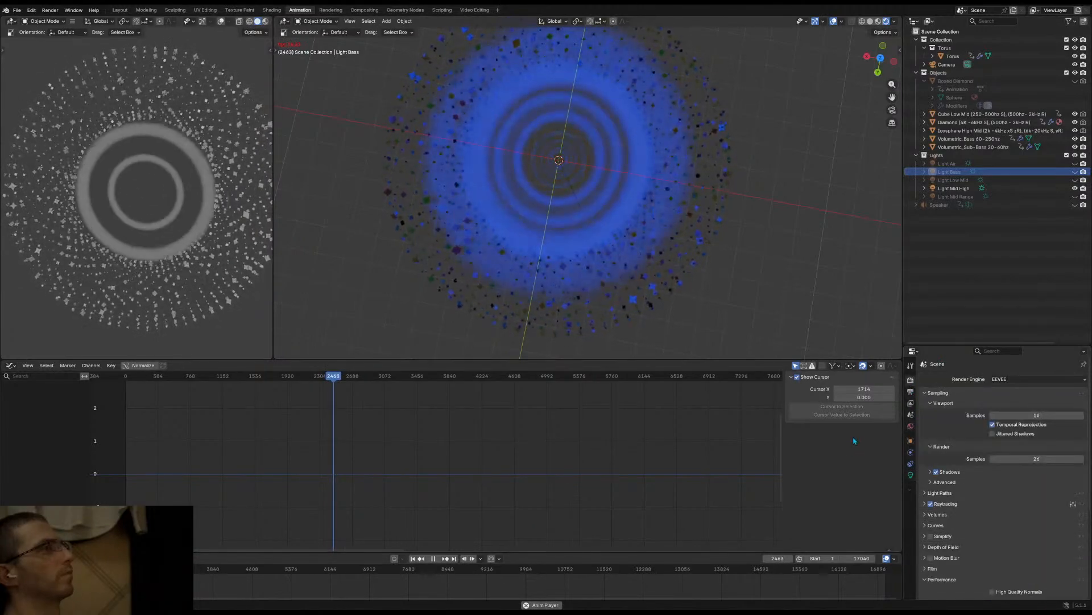
pyautogui.press('space')
pyautogui.scroll(-2, 521, 519)
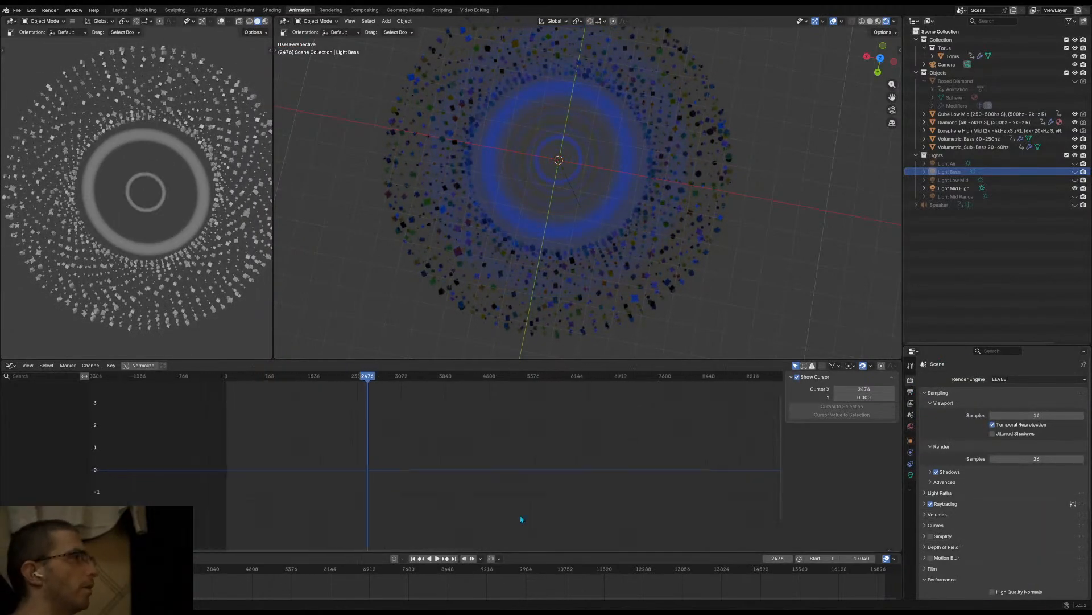
pyautogui.scroll(-1, 522, 519)
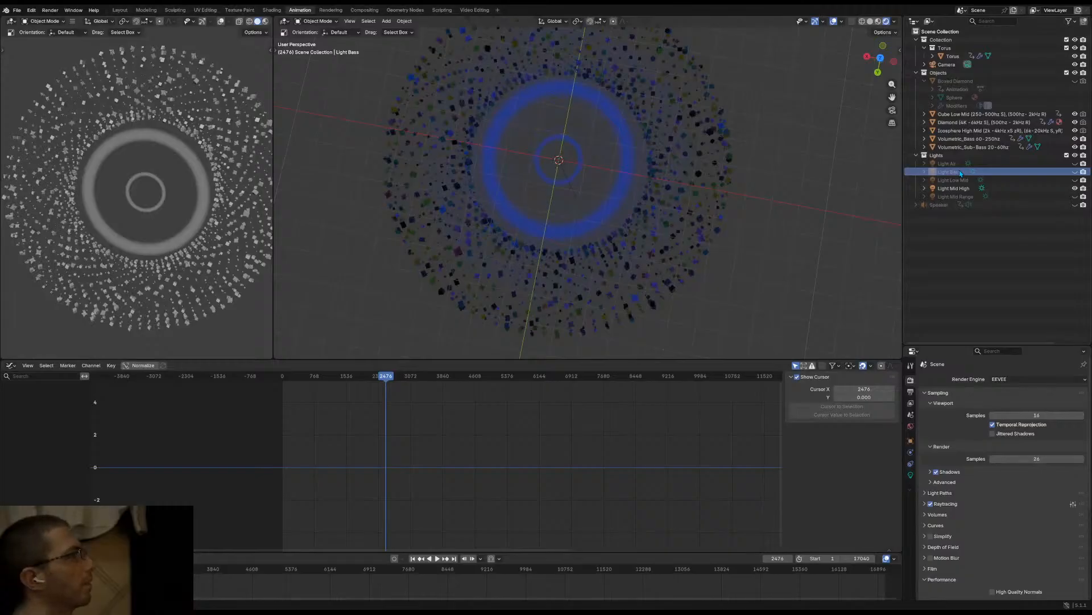
pyautogui.click(911, 475)
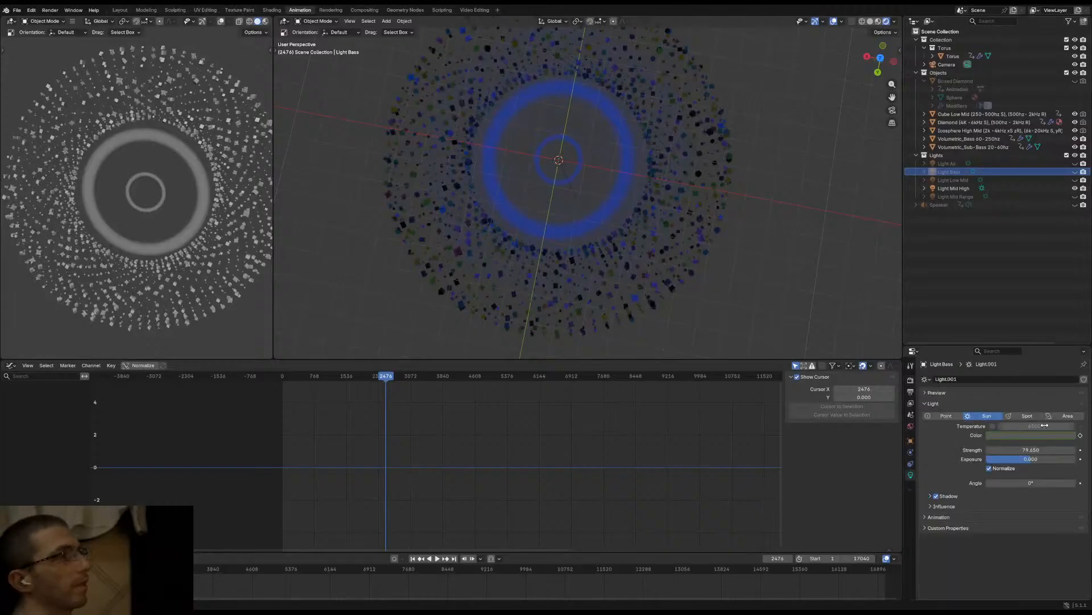
pyautogui.click(1075, 436)
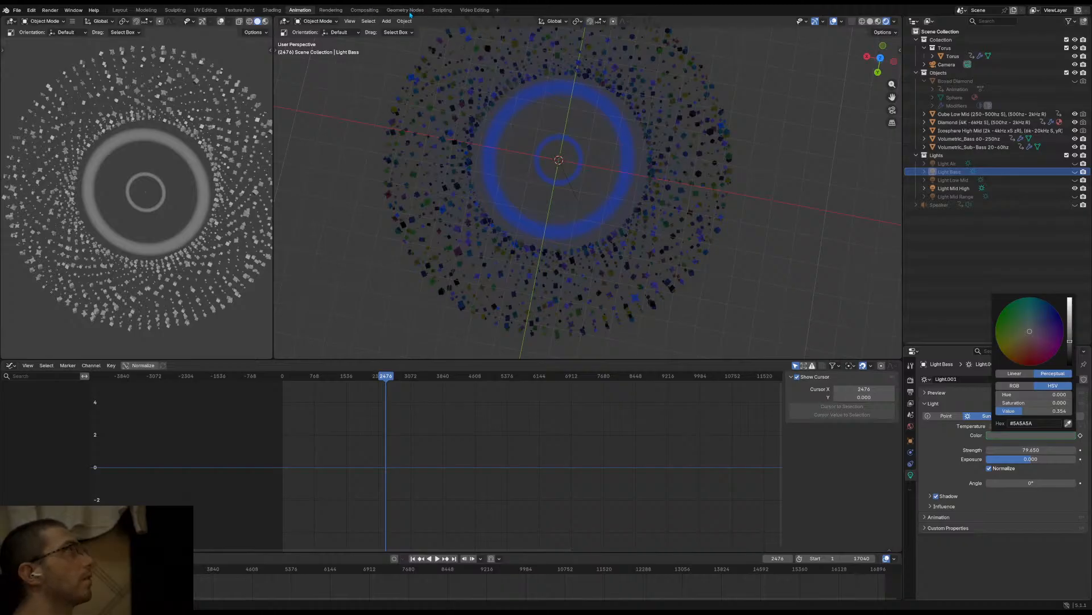
# Examine the colour of Light Bass's Emission node in the Shading workspace
pyautogui.click(353, 12)
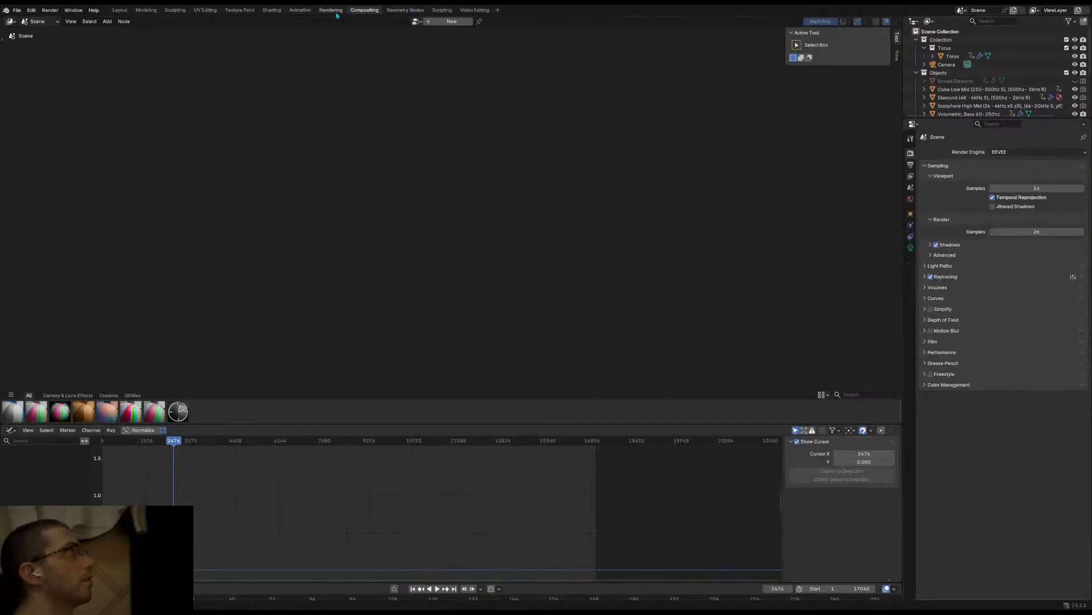
pyautogui.click(335, 12)
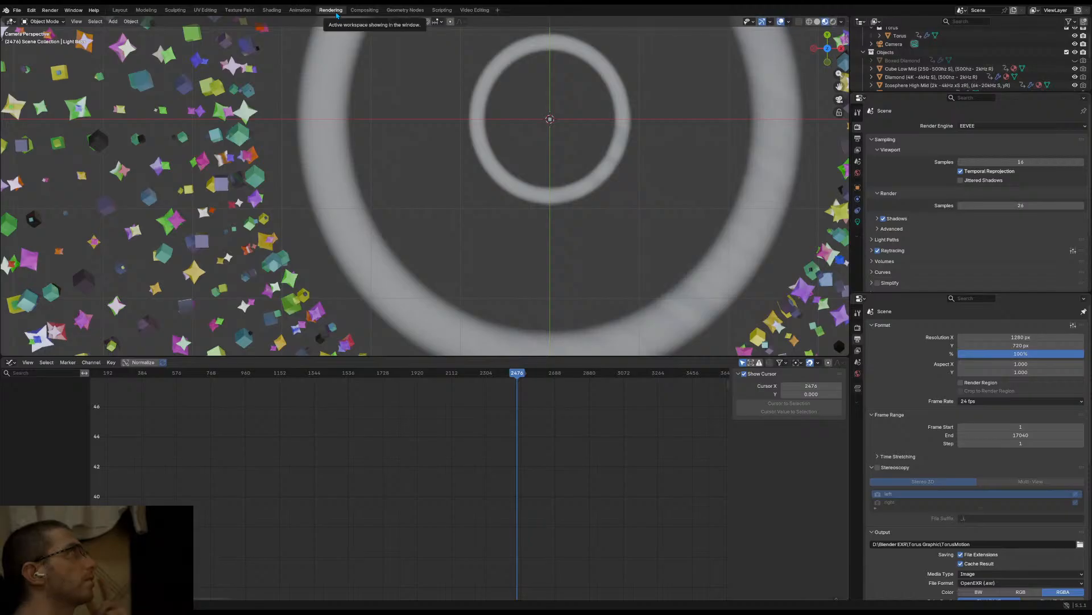
pyautogui.click(272, 10)
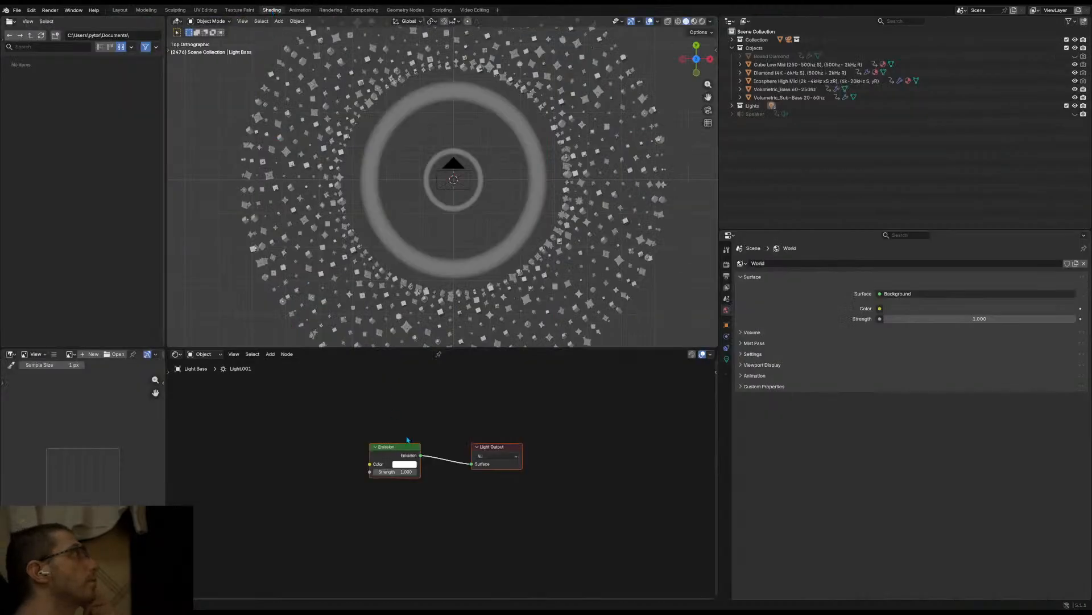
pyautogui.moveTo(411, 456); pyautogui.dragTo(381, 446, button='middle')
pyautogui.click(374, 454)
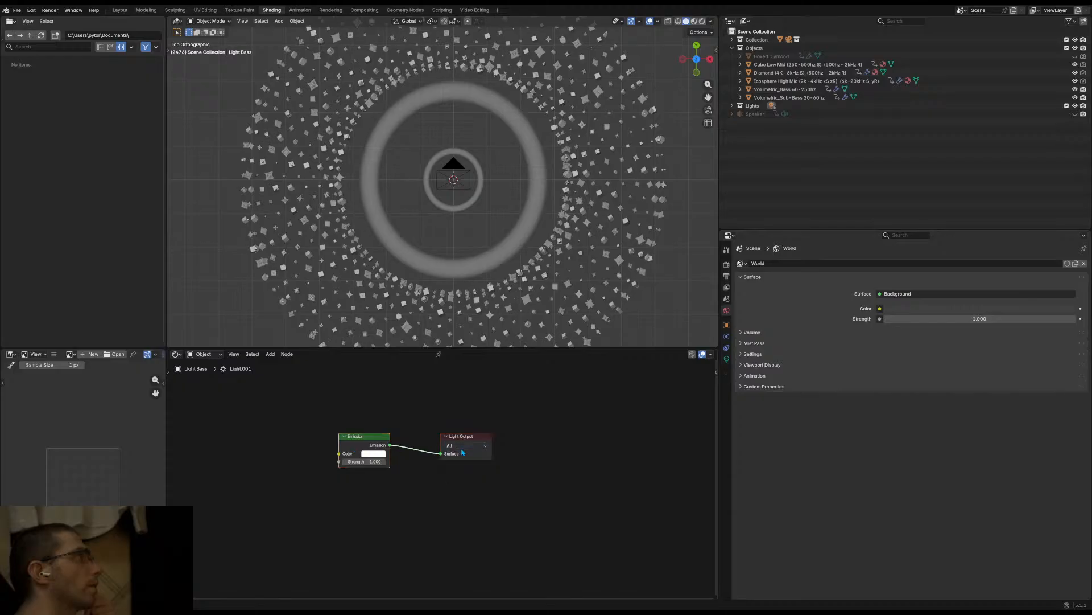
pyautogui.click(374, 453)
pyautogui.press('Escape')
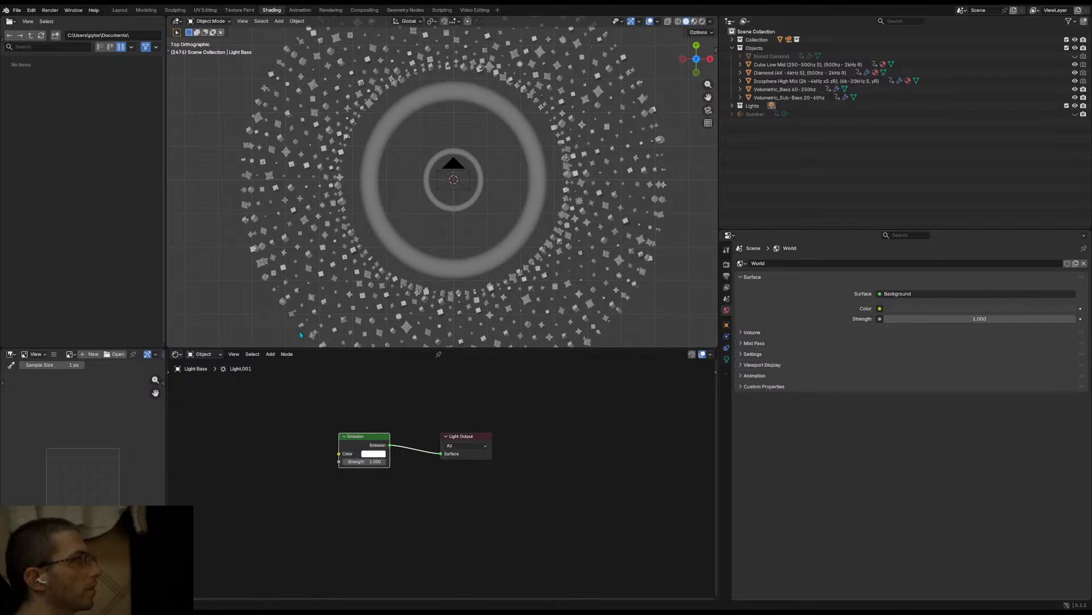
# Check Light Bass in the Geometry Nodes workspace, shrinking the graph editor to uncover the node editor
pyautogui.click(414, 9)
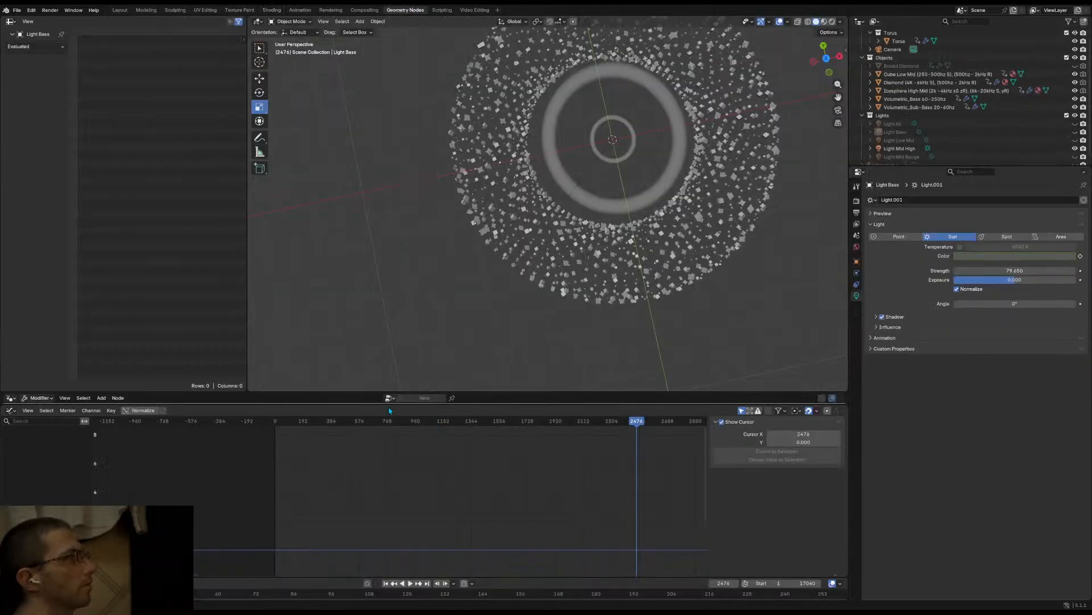
pyautogui.moveTo(388, 402); pyautogui.dragTo(385, 565)
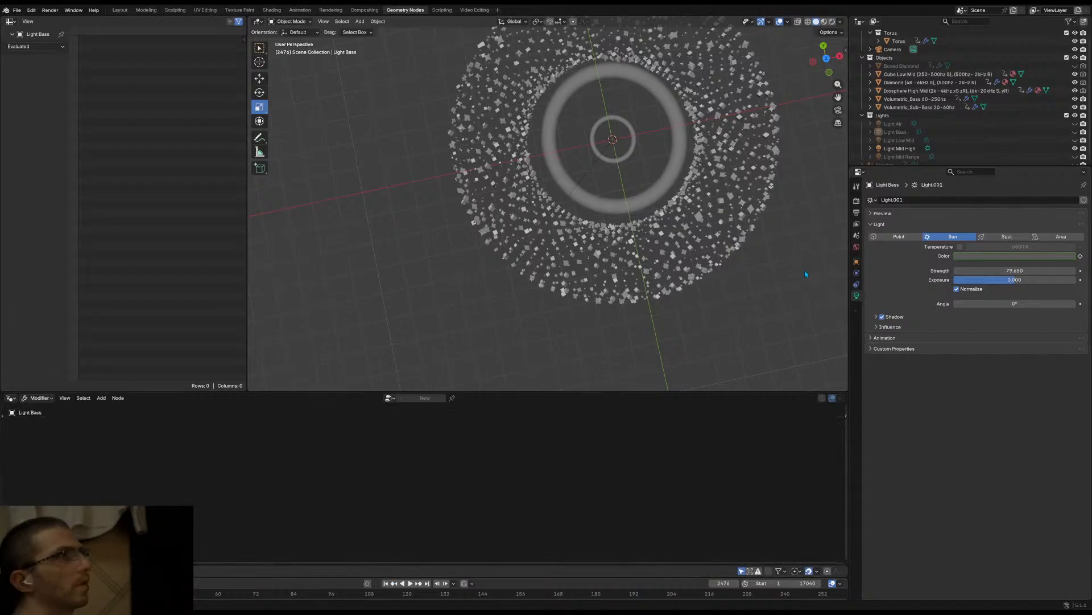
pyautogui.click(1073, 256)
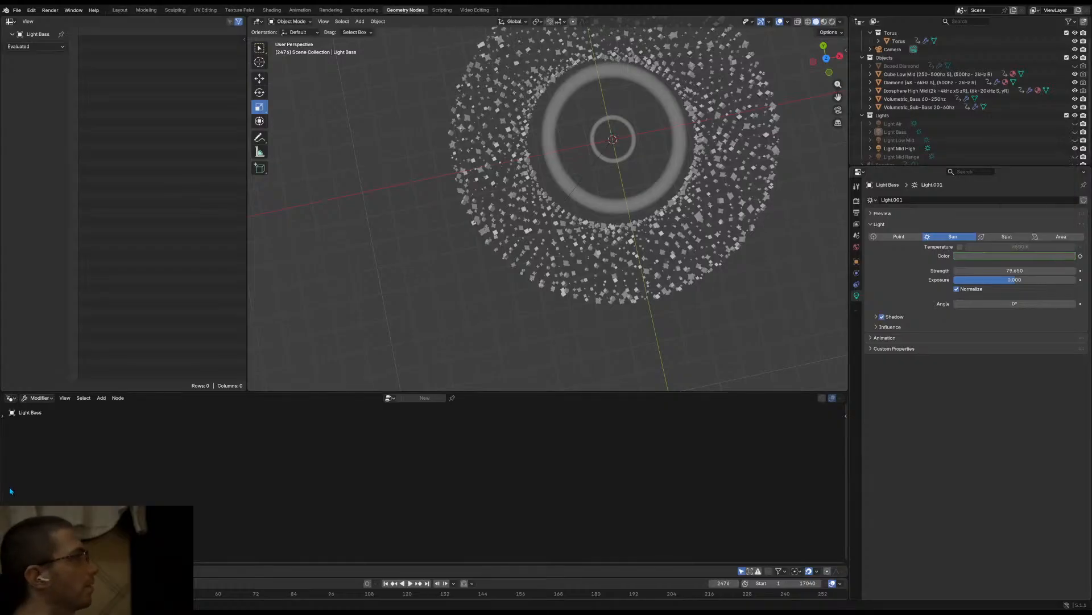
# Return to the Animation workspace, go to frame 1 and check Light Bass's colour there
pyautogui.click(300, 10)
pyautogui.scroll(3, 139, 427)
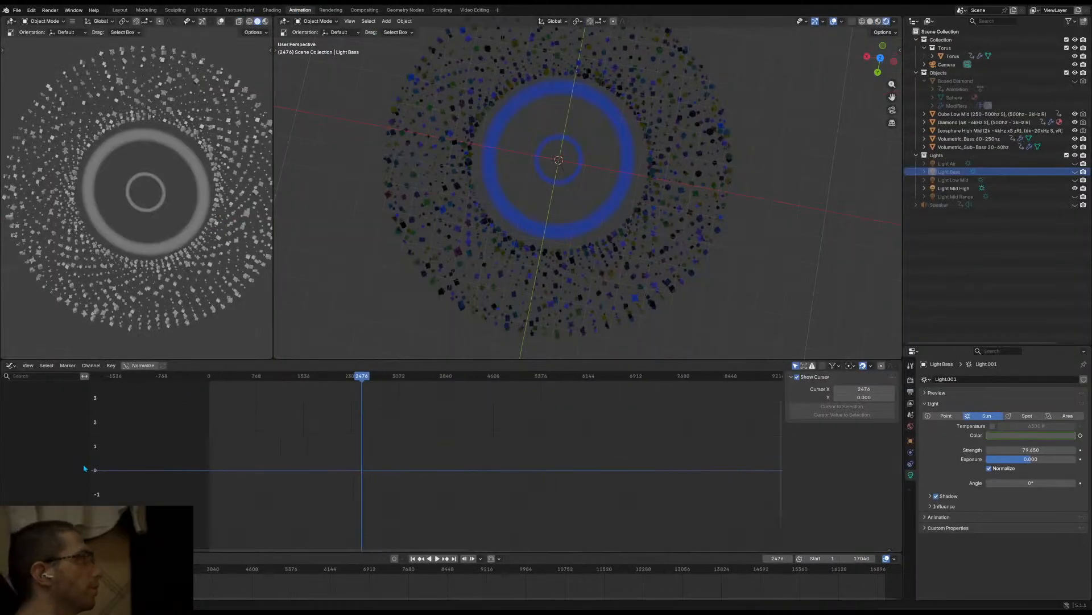
pyautogui.scroll(-3, 142, 458)
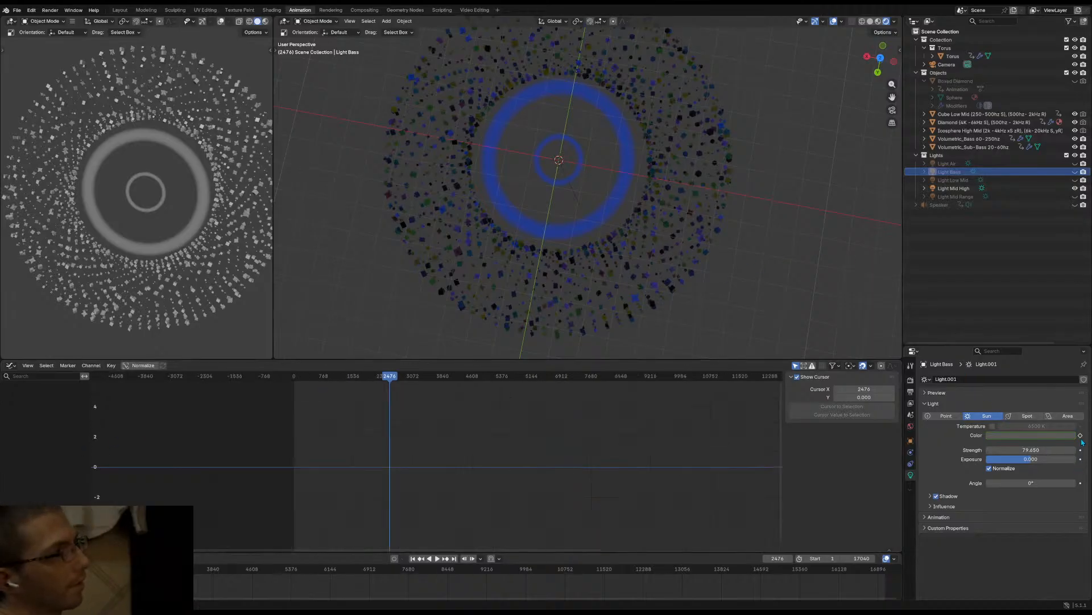
pyautogui.click(413, 559)
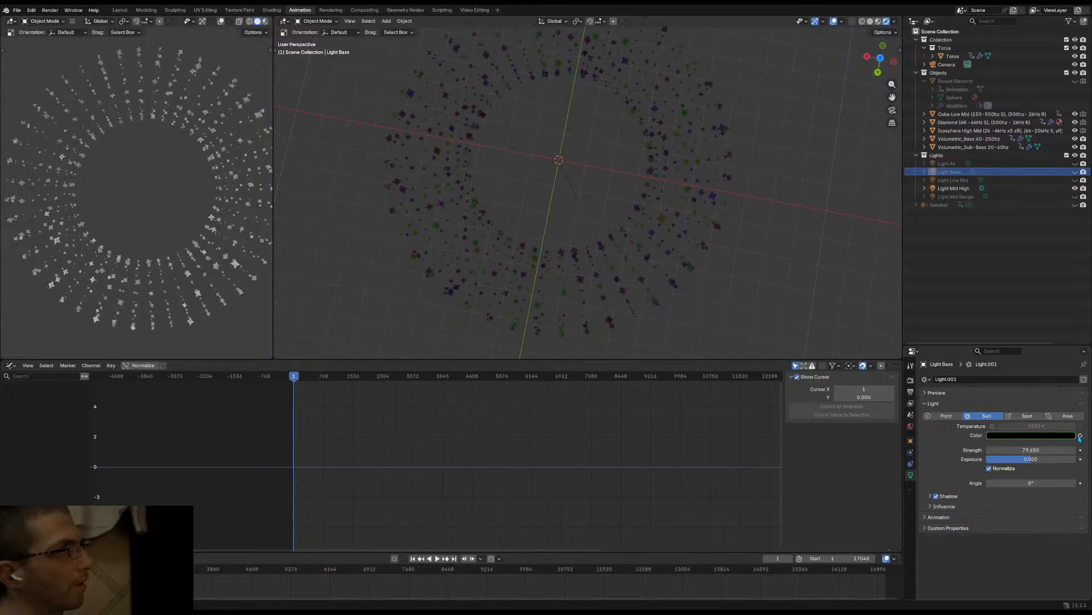
pyautogui.click(1068, 435)
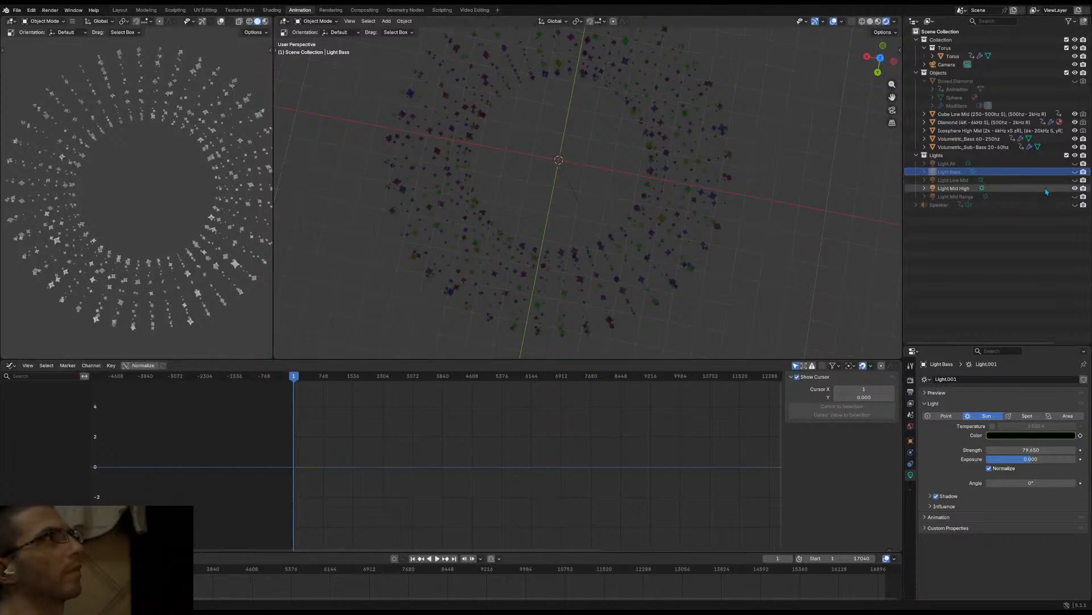
# Show Light Bass in place of Light Mid High and select it to view its colour F-curves
pyautogui.click(1076, 171)
pyautogui.click(1075, 187)
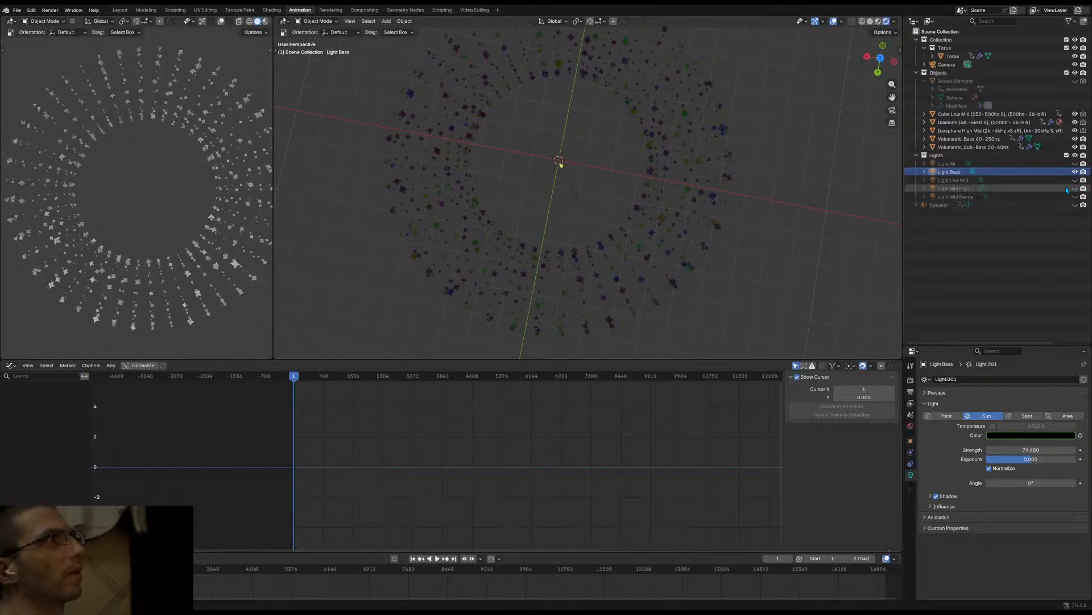
pyautogui.click(1051, 173)
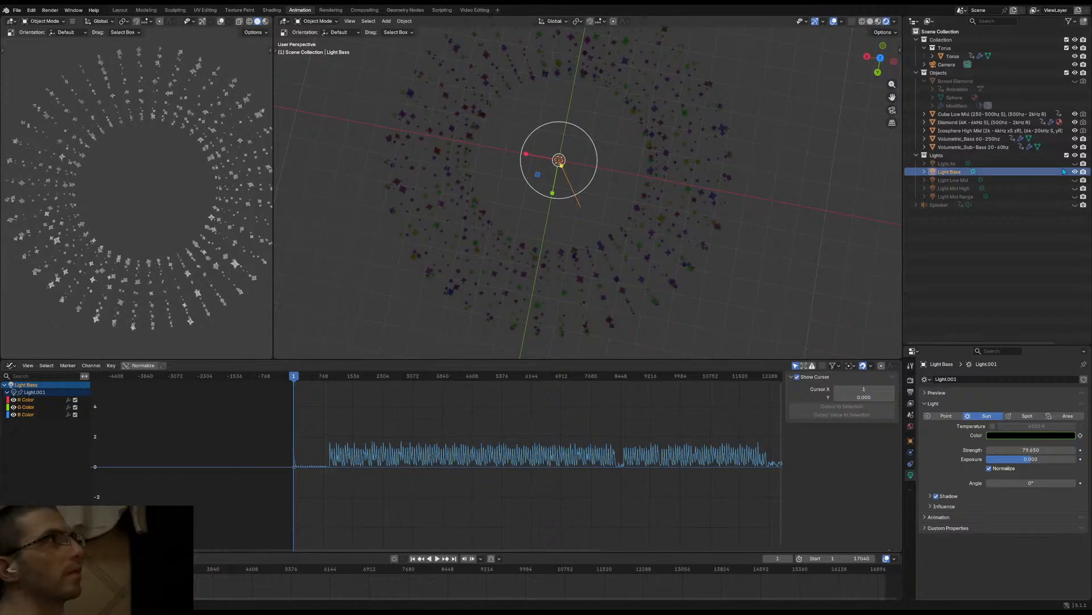
# Make Light Mid High the only visible light again and select its B Color channel in the graph editor
pyautogui.click(1076, 171)
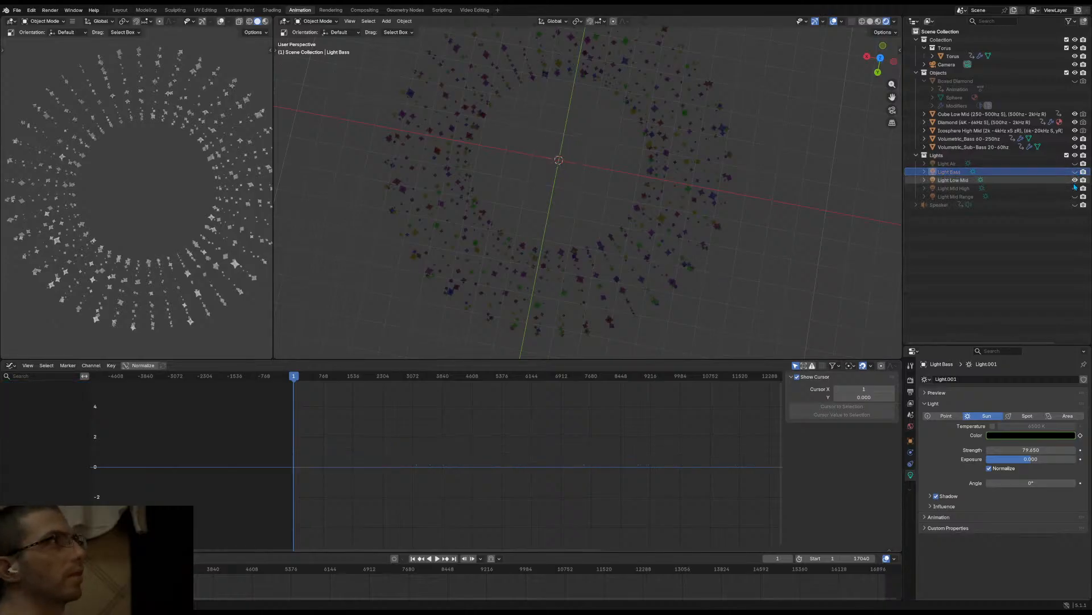
pyautogui.click(1076, 187)
pyautogui.click(1054, 191)
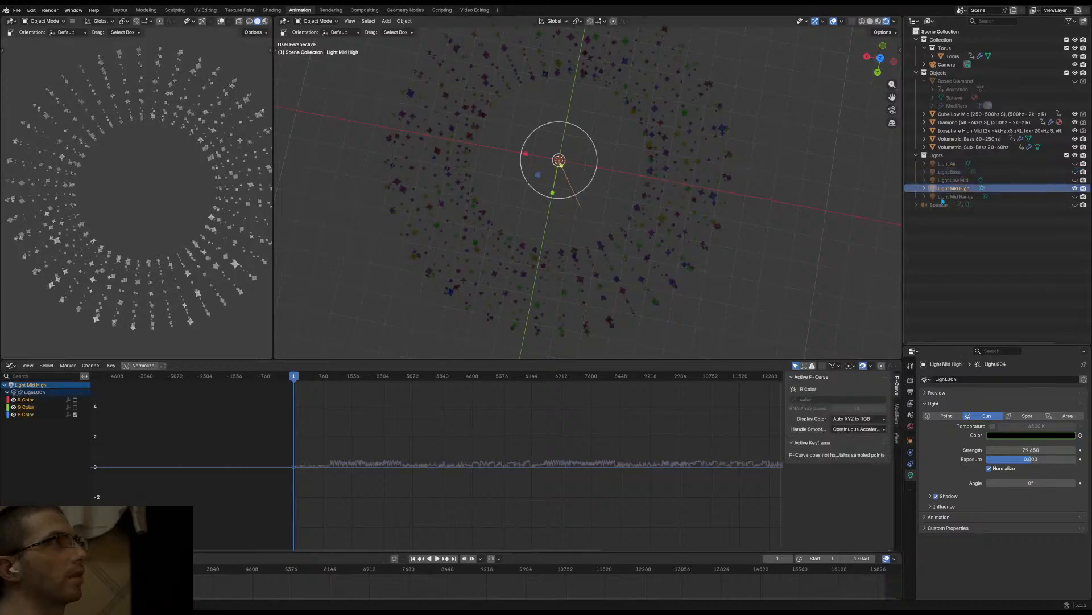
pyautogui.click(33, 415)
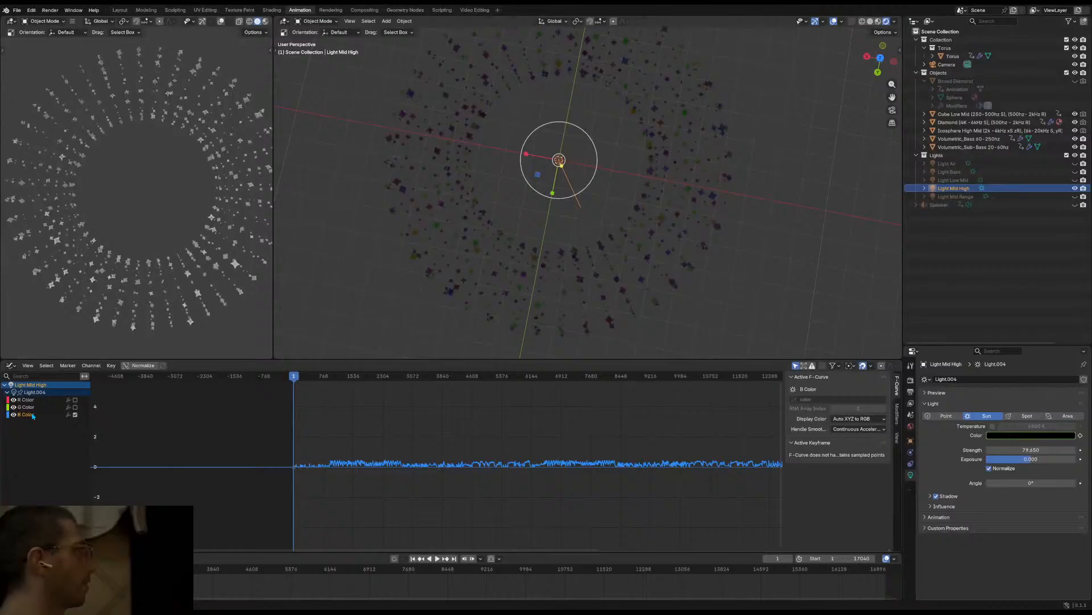
pyautogui.click(93, 366)
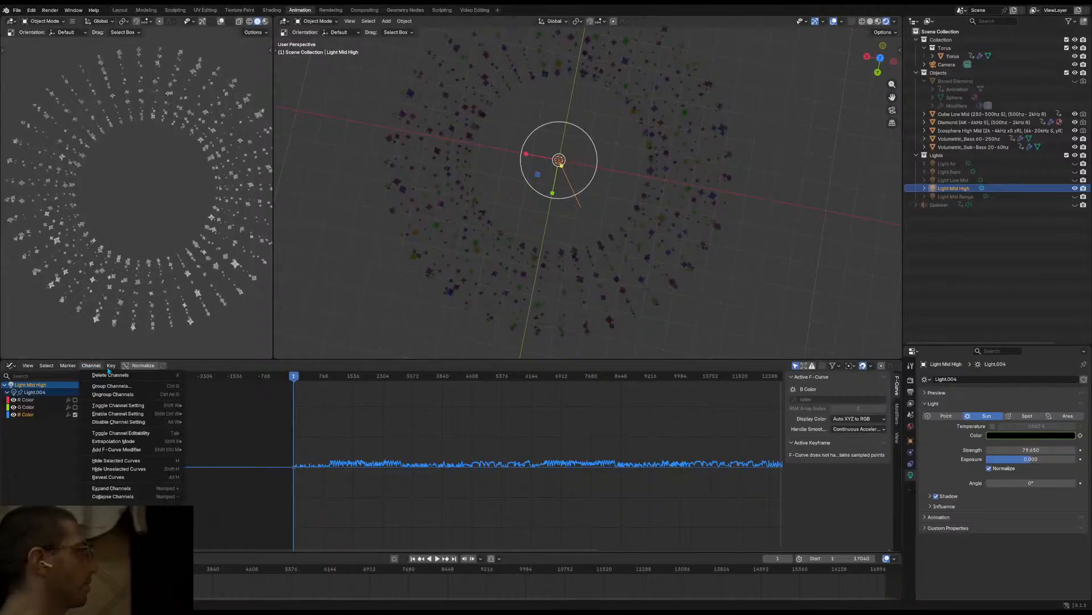
pyautogui.press('Escape')
pyautogui.click(95, 368)
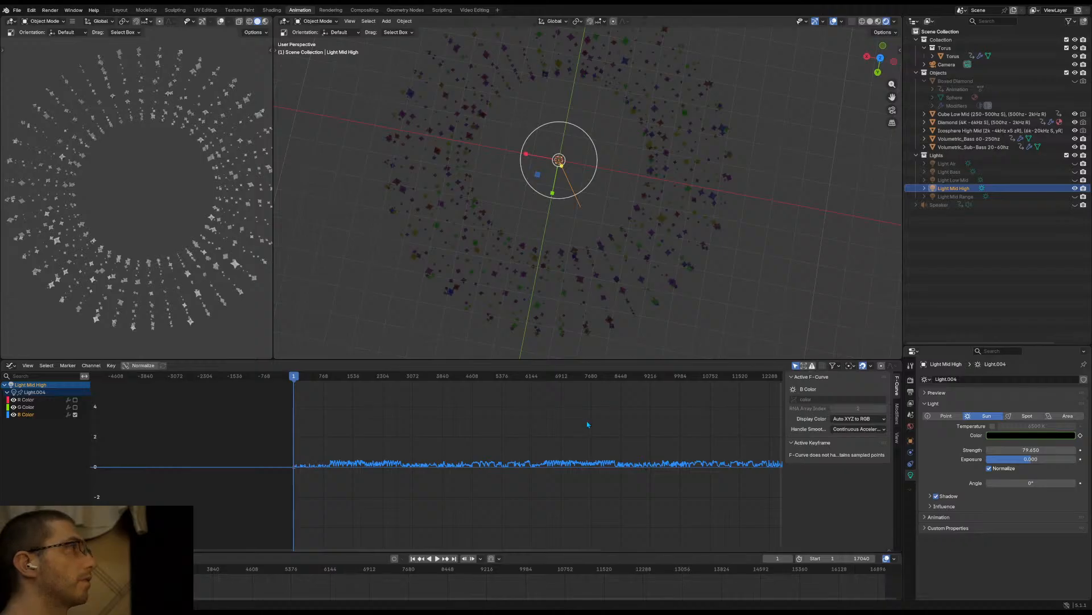
# Hide Light Mid High's R Color and G Color curves in the graph editor
pyautogui.scroll(-4, 537, 422)
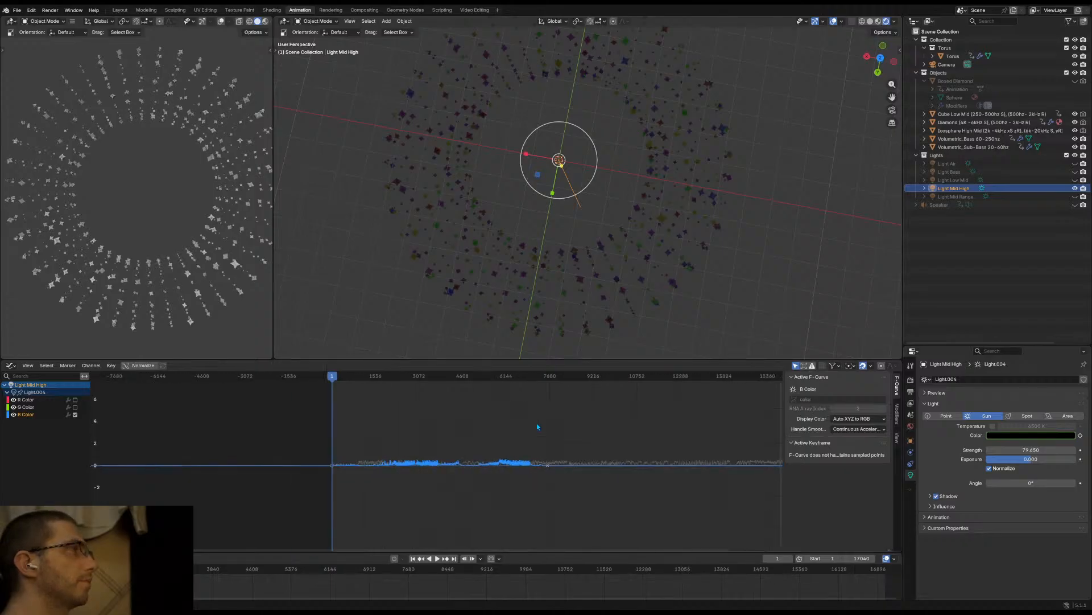
pyautogui.click(30, 402)
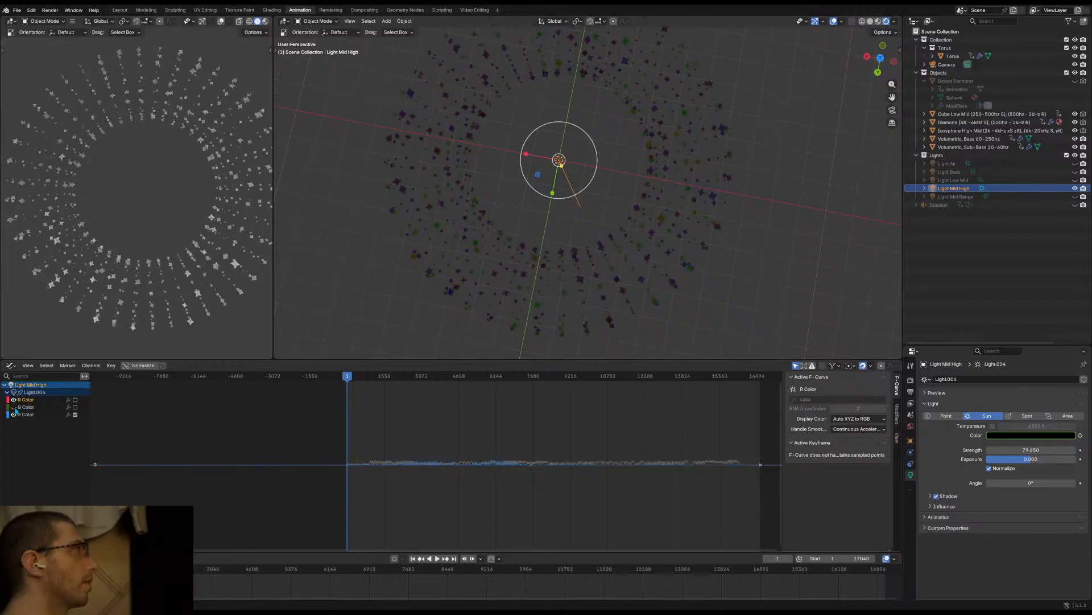
pyautogui.click(13, 400)
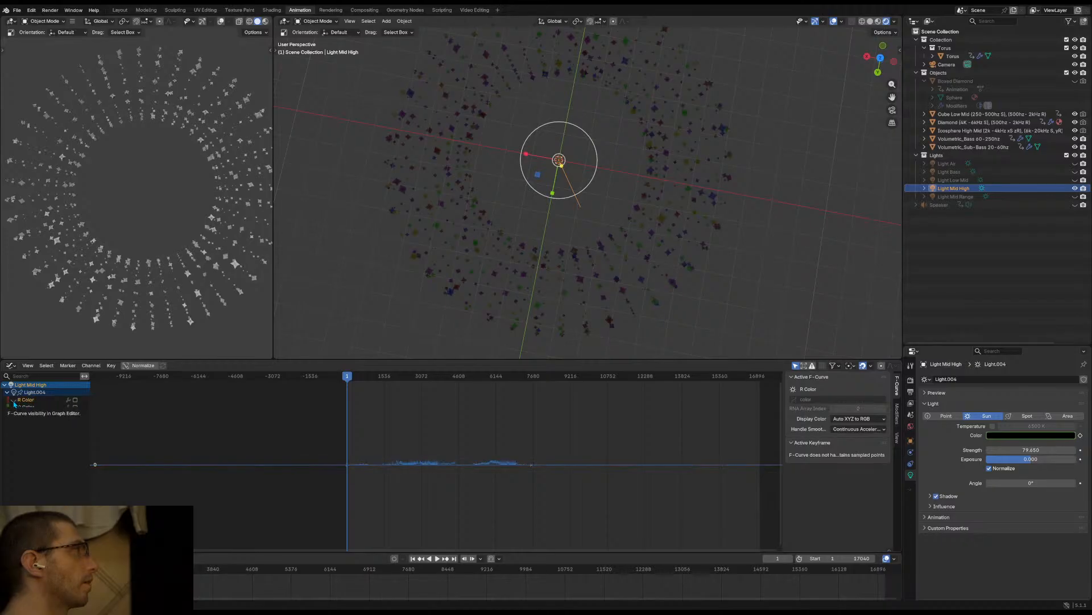
# Show Light Mid High's R Color curve in the graph editor again and enable its channel
pyautogui.click(14, 400)
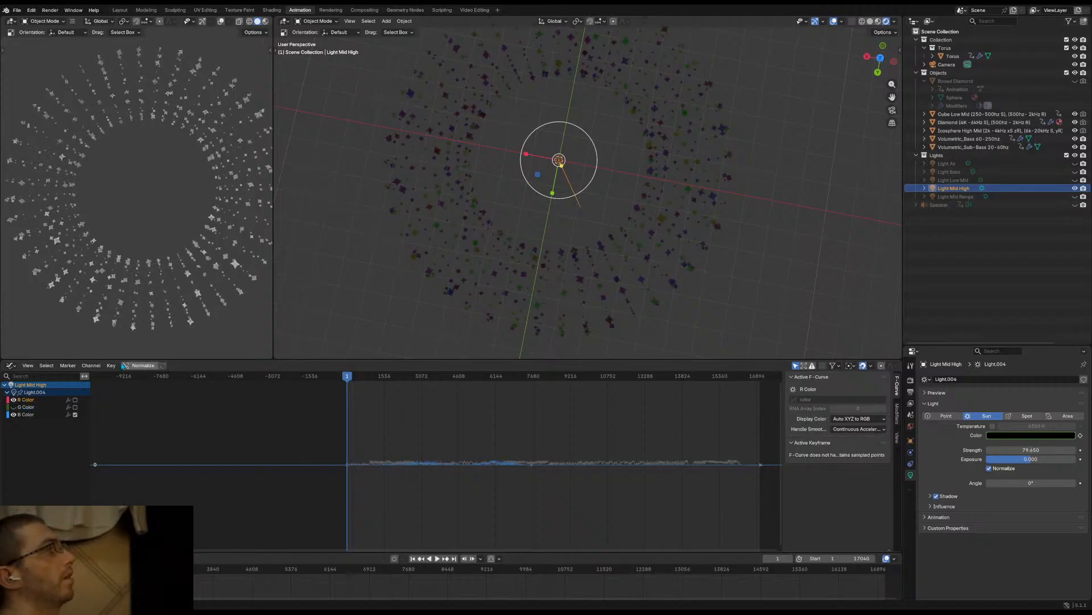
pyautogui.click(99, 369)
pyautogui.moveTo(111, 366)
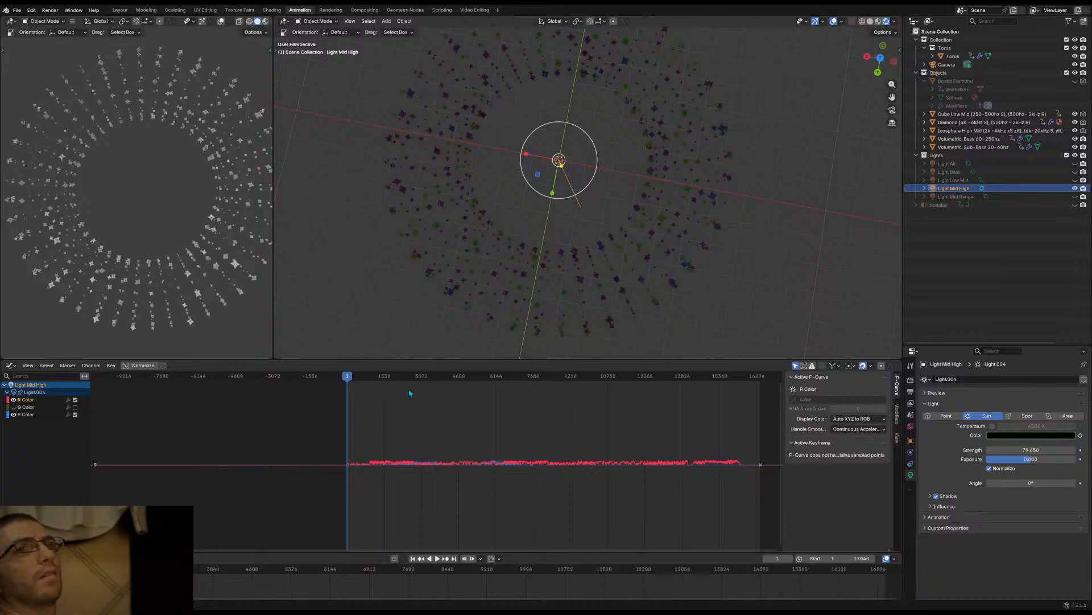
# Try to convert Light Mid High's R Color samples to keyframes, and undo the attempt
pyautogui.click(90, 366)
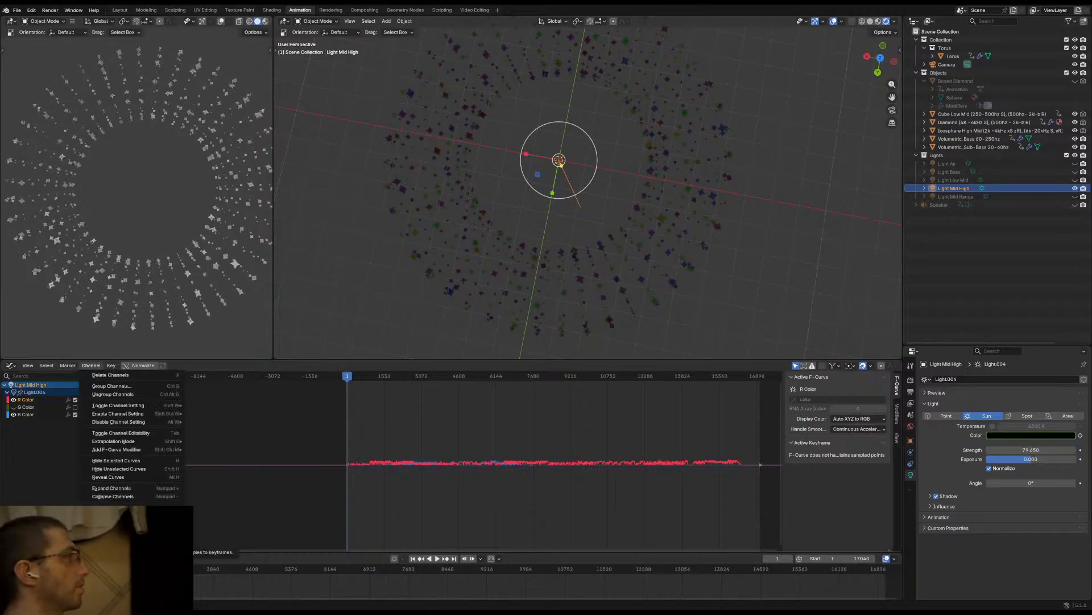
pyautogui.click(118, 535)
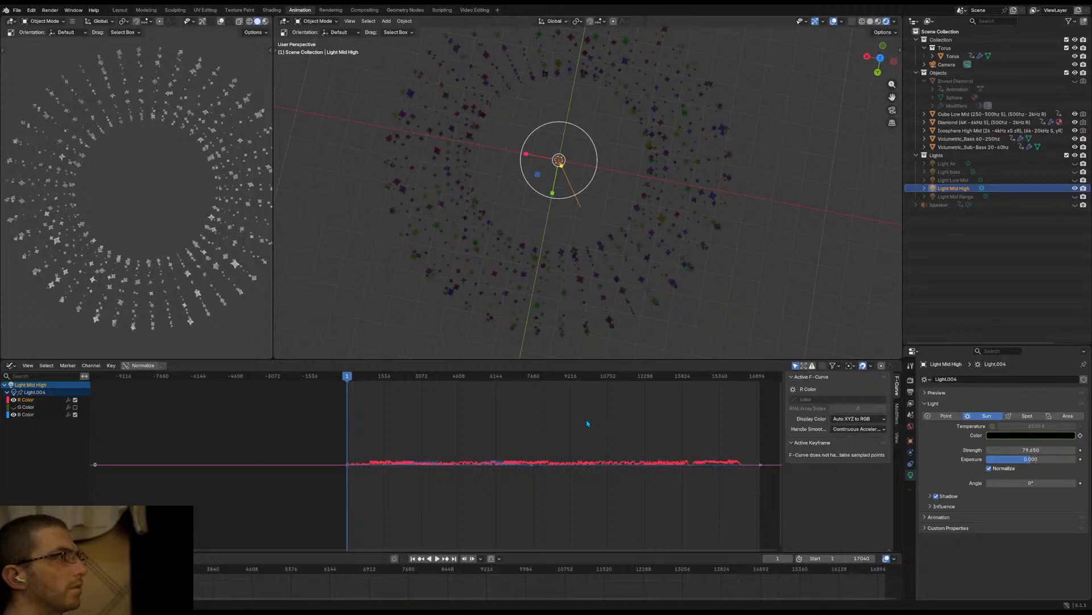
pyautogui.hotkey('ctrl', 'z')
# Play the animation from frame 1 and compare Light Mid High's R Color and B Color curves with the rings' colours in the viewport
pyautogui.scroll(10, 523, 473)
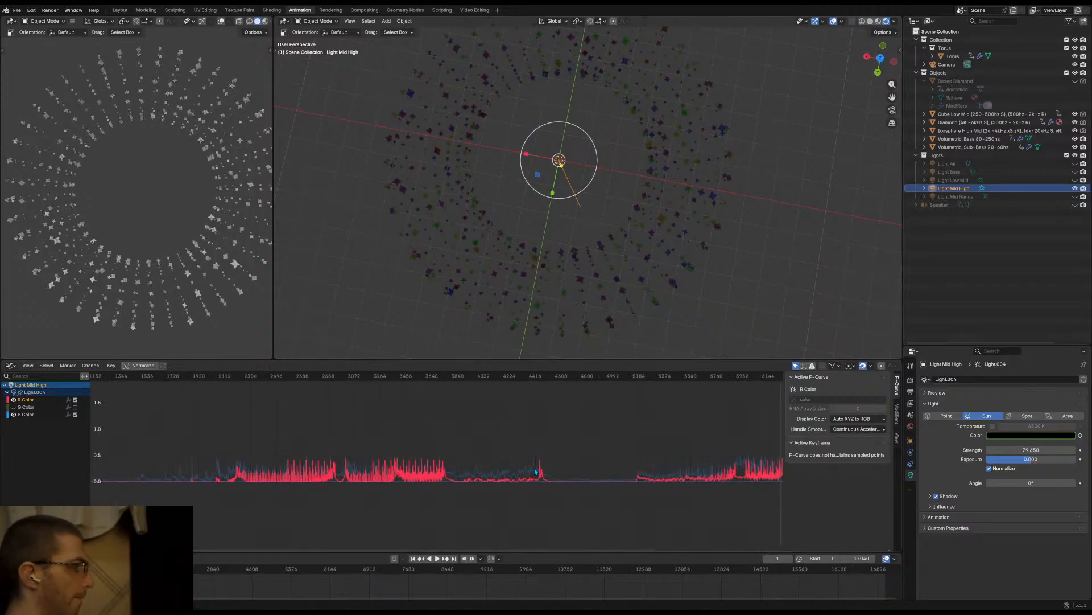
pyautogui.moveTo(523, 473); pyautogui.dragTo(466, 452, button='middle')
pyautogui.scroll(-2, 466, 452)
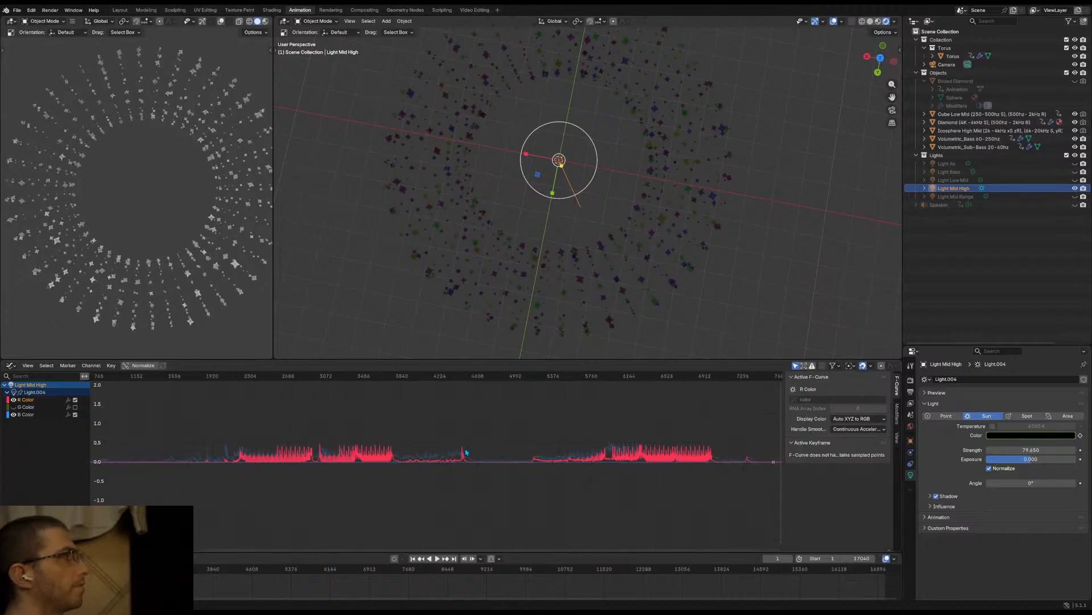
pyautogui.press('space')
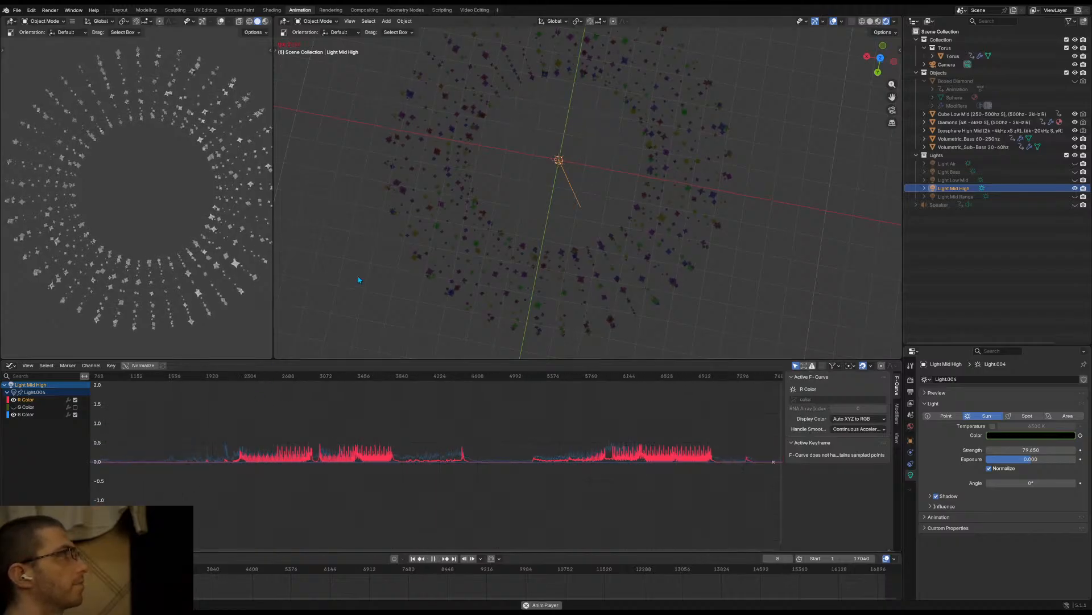
pyautogui.scroll(-3, 391, 432)
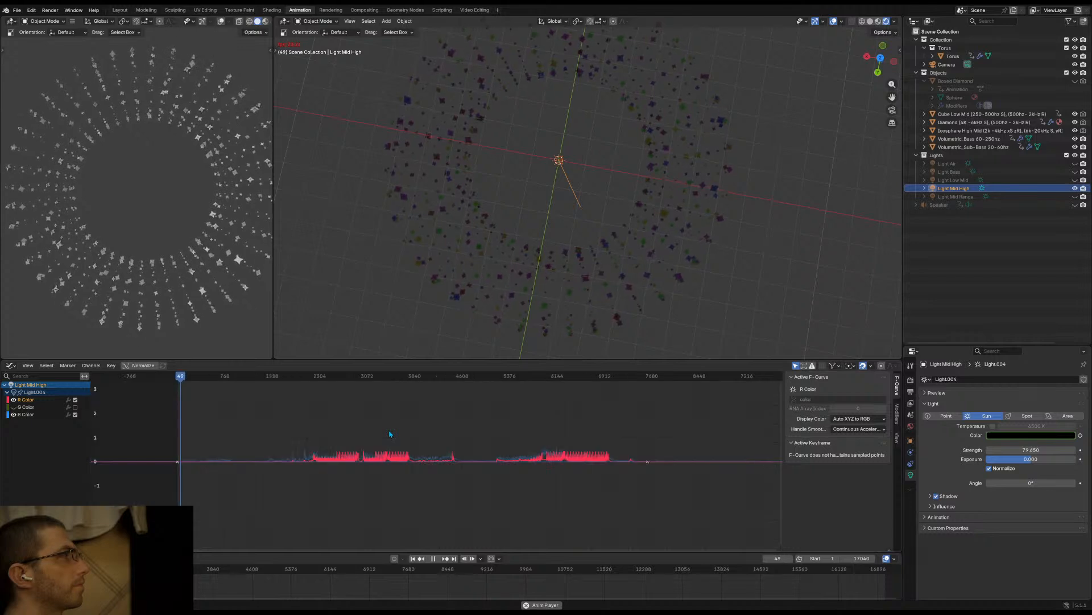
pyautogui.scroll(3, 390, 433)
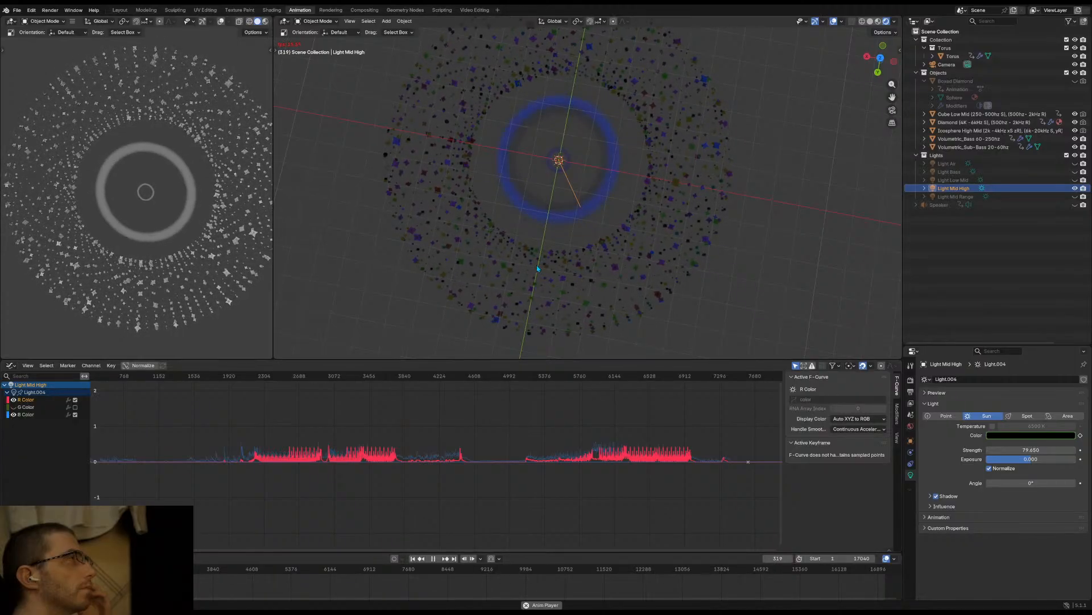
pyautogui.scroll(4, 529, 239)
pyautogui.moveTo(529, 239); pyautogui.dragTo(532, 259, button='middle')
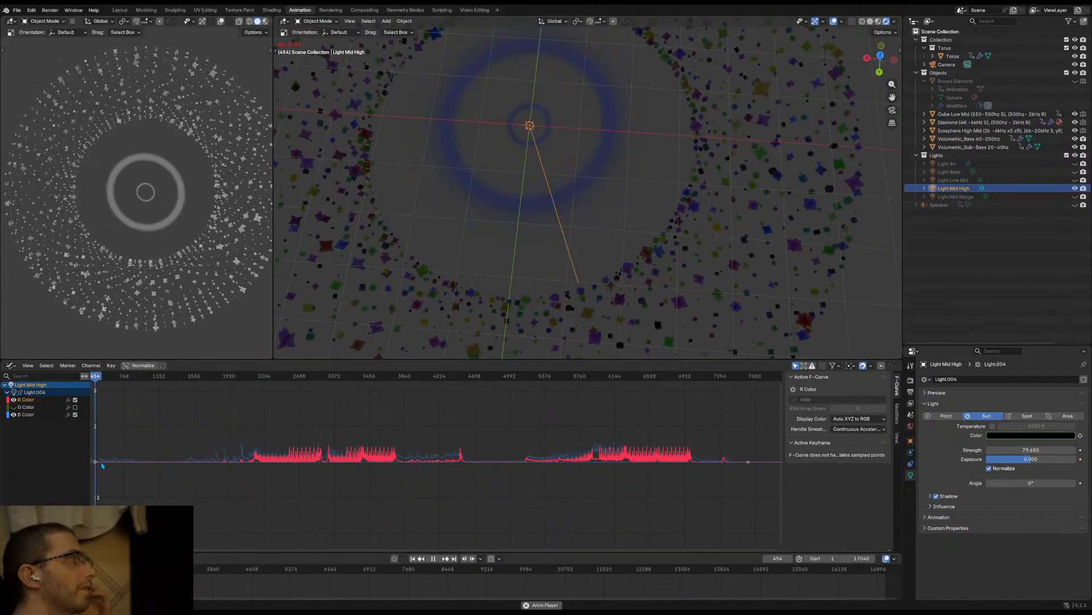
pyautogui.scroll(3, 195, 471)
pyautogui.moveTo(196, 471); pyautogui.dragTo(412, 489, button='middle')
pyautogui.scroll(2, 275, 469)
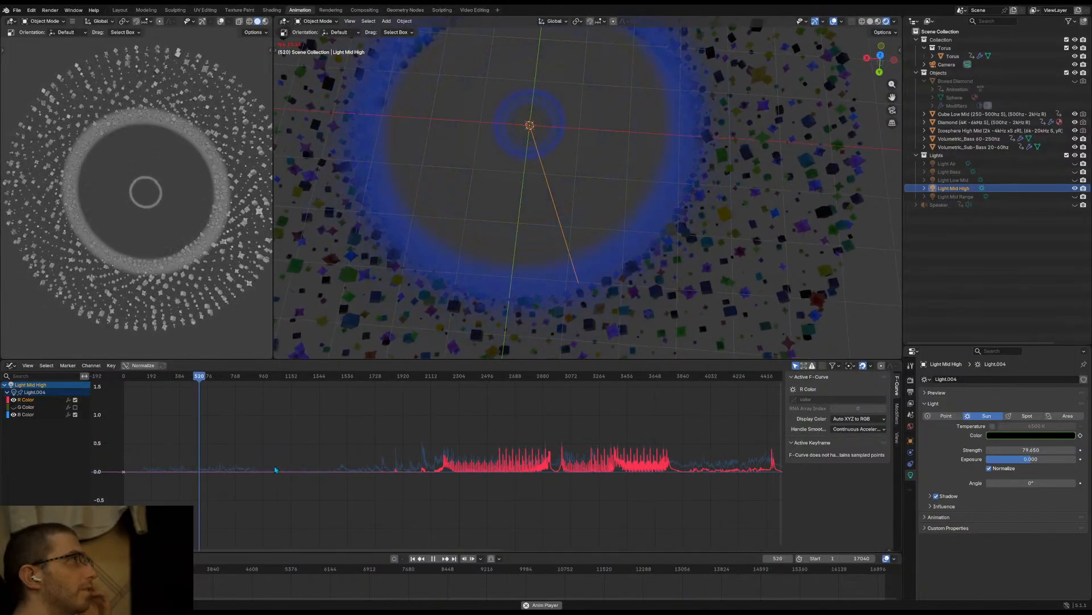
pyautogui.scroll(2, 275, 470)
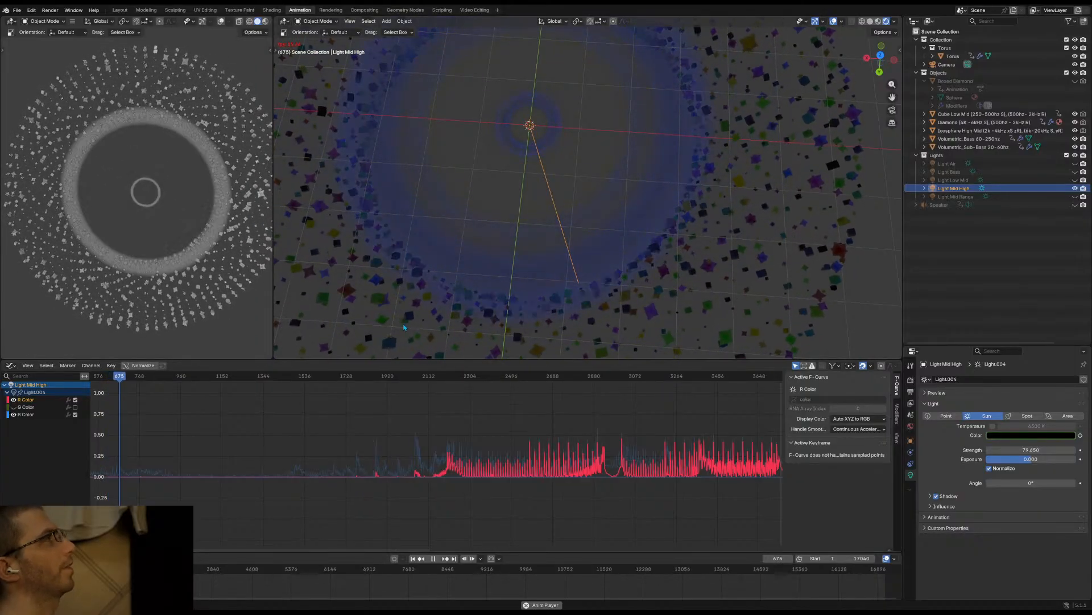
pyautogui.scroll(-5, 456, 257)
pyautogui.scroll(-5, 544, 152)
pyautogui.scroll(-3, 592, 204)
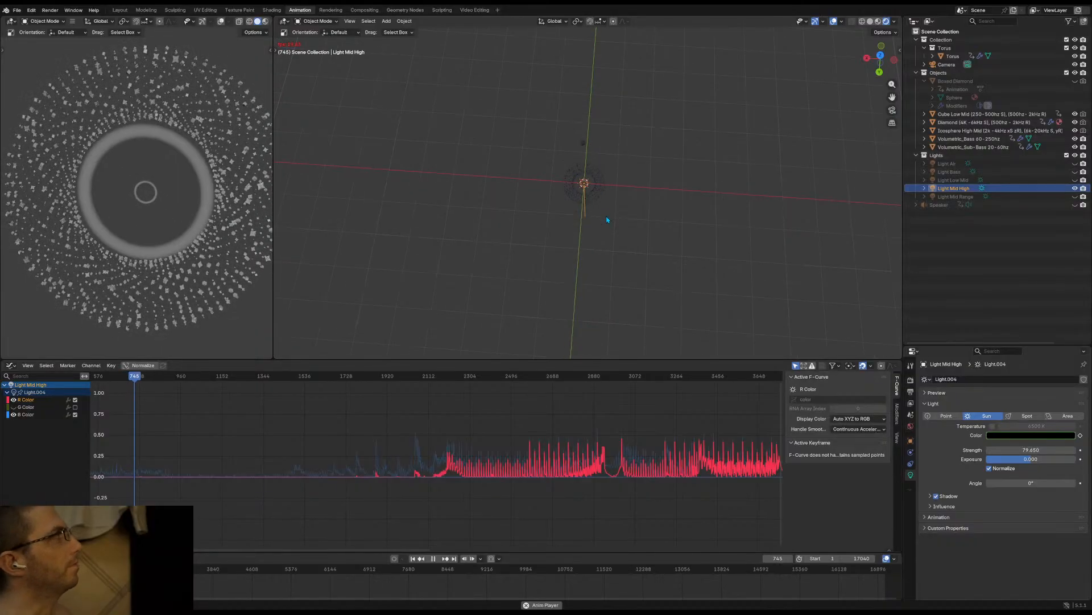
# Deselect the light and examine the ring and particle colours up close while the animation plays
pyautogui.click(600, 221)
pyautogui.scroll(6, 600, 206)
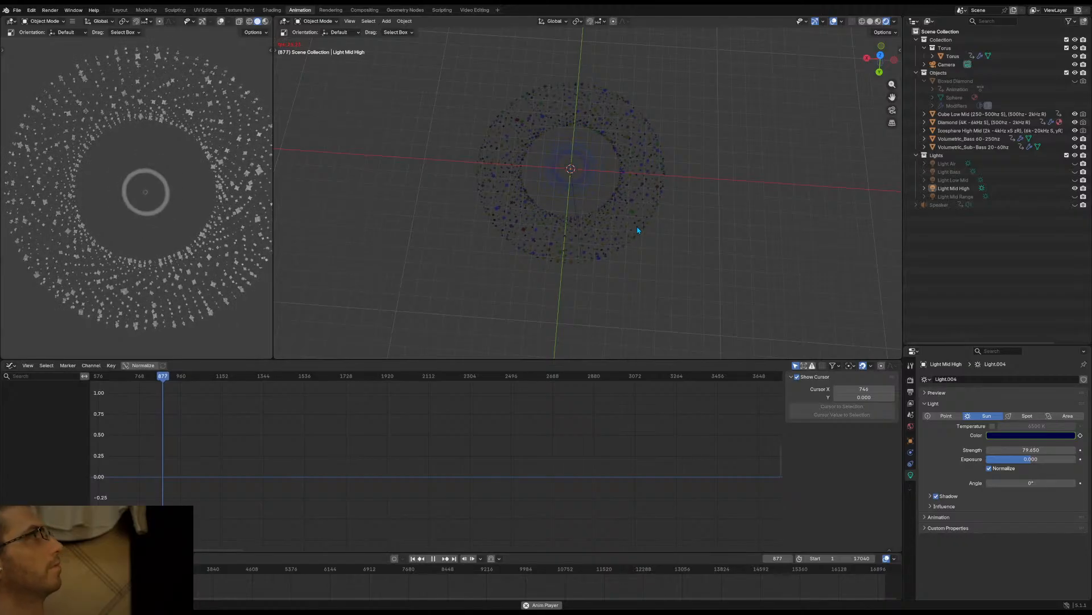
pyautogui.scroll(1, 569, 219)
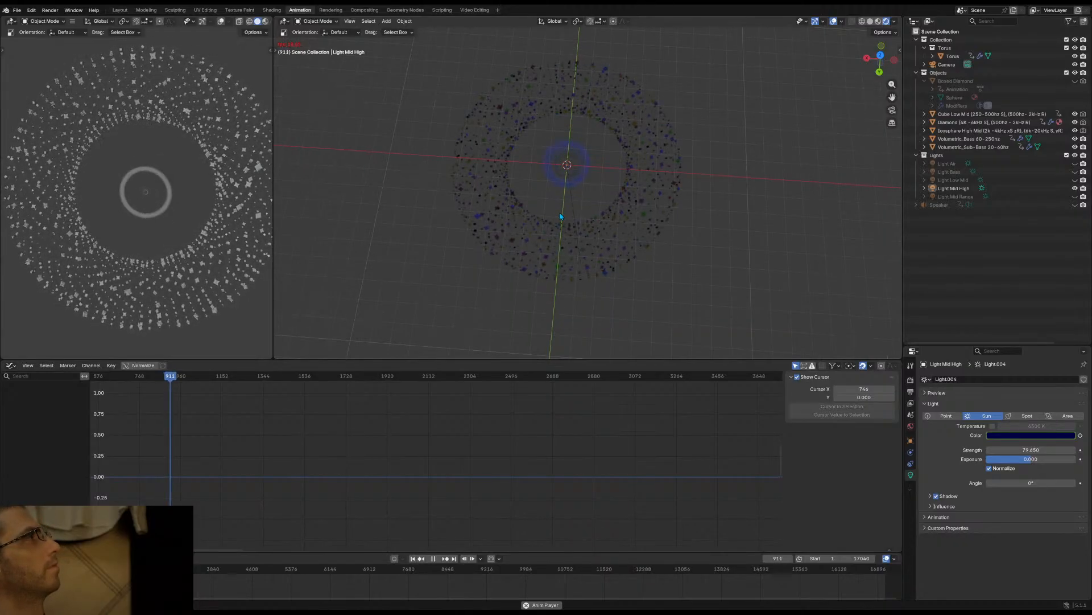
pyautogui.scroll(1, 560, 217)
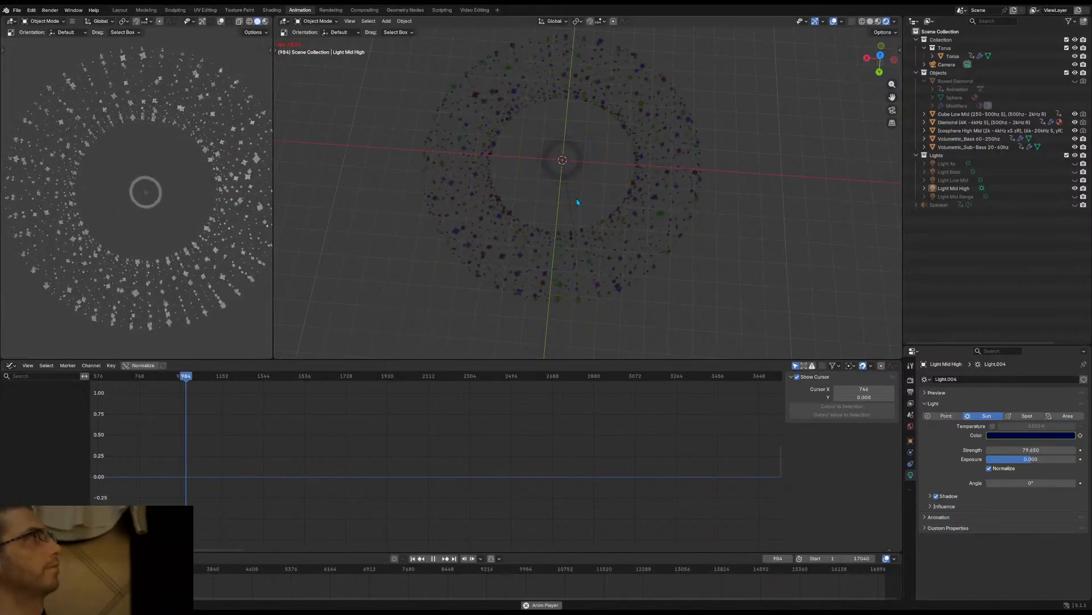
pyautogui.scroll(2, 577, 202)
pyautogui.scroll(2, 577, 203)
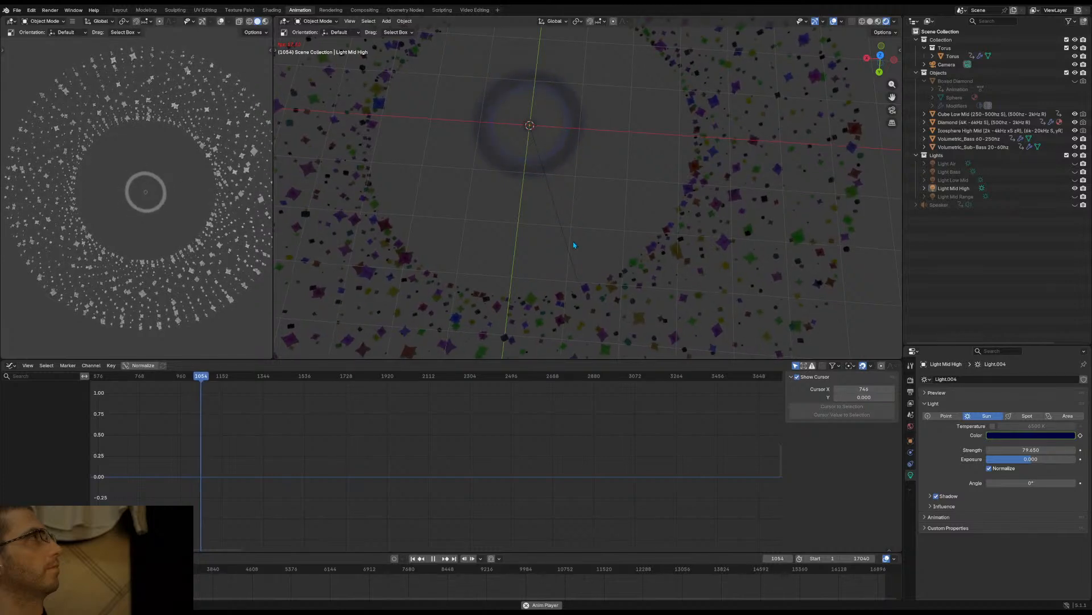
pyautogui.moveTo(572, 241); pyautogui.dragTo(590, 222, button='middle')
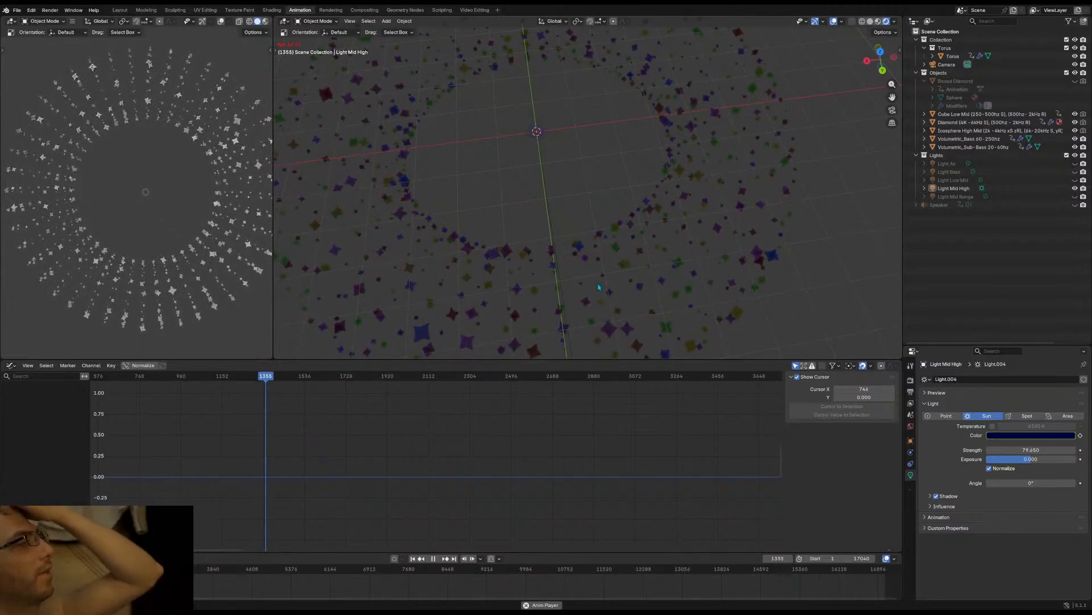
pyautogui.scroll(1, 317, 498)
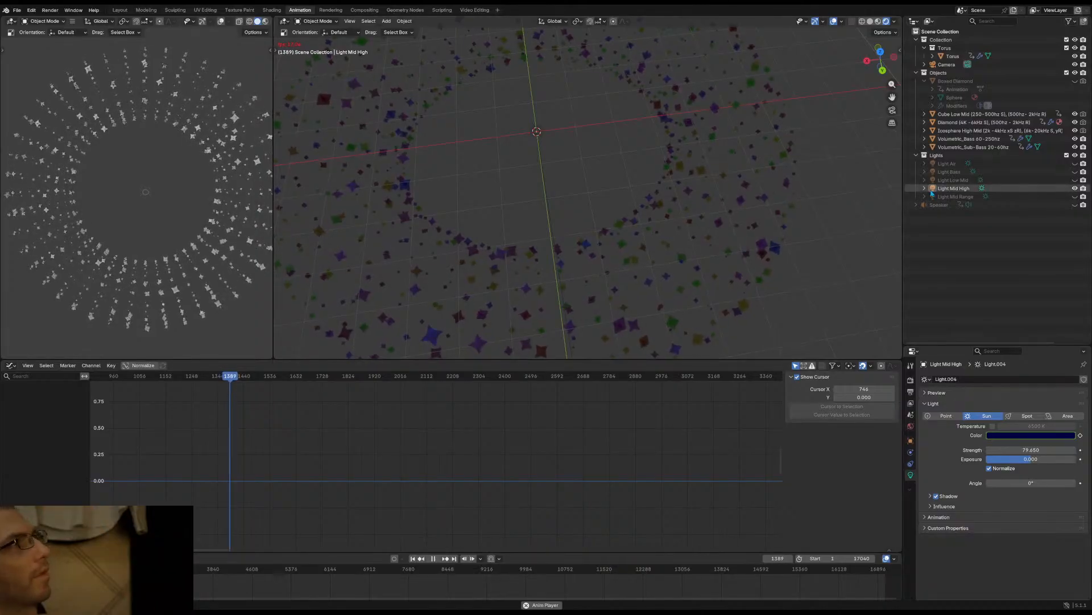
# Select Light Mid High again, check its colour playback from about frames 2592 and 2112, and stop the animation
pyautogui.click(954, 188)
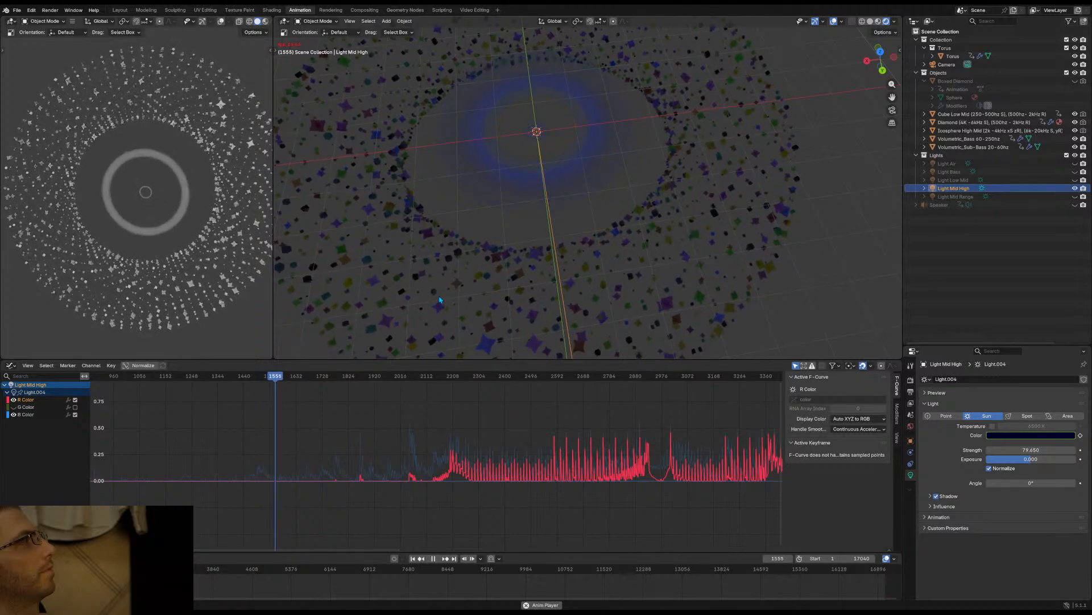
pyautogui.click(556, 378)
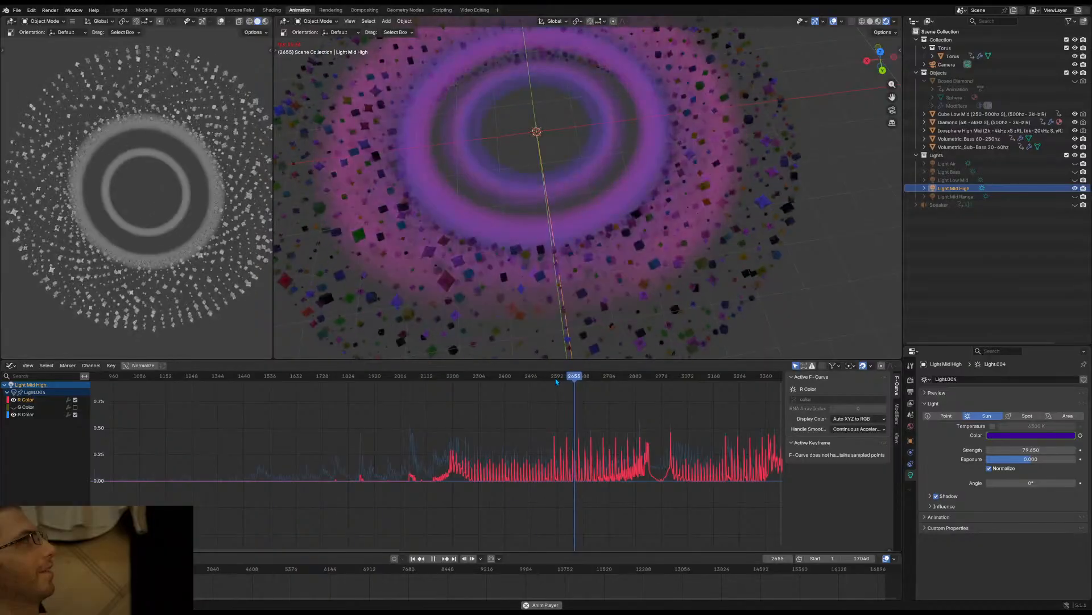
pyautogui.scroll(-2, 525, 200)
pyautogui.moveTo(523, 197); pyautogui.dragTo(532, 239, button='middle')
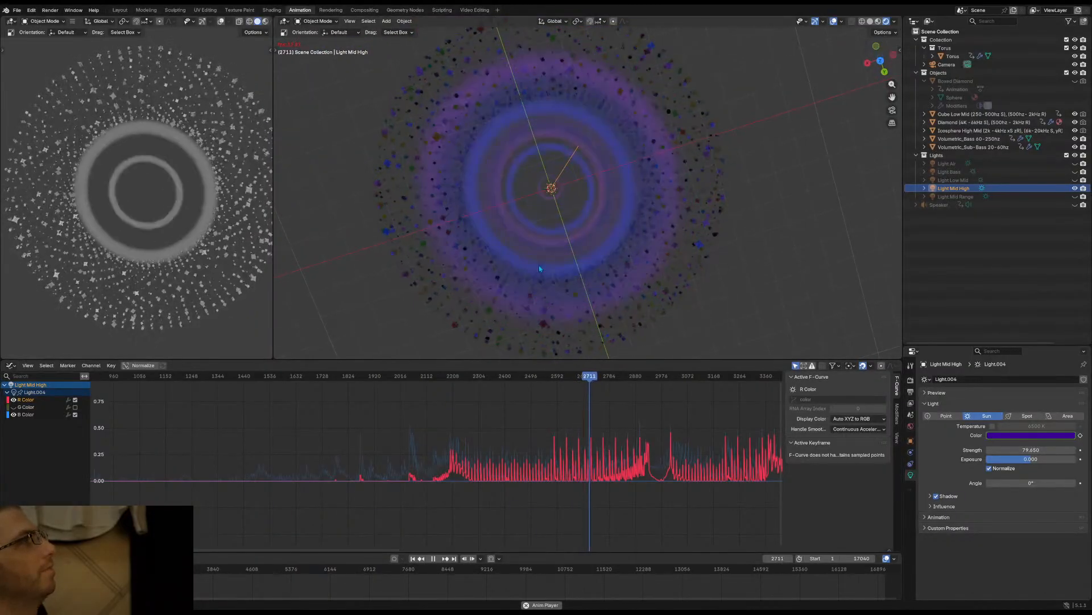
pyautogui.click(535, 376)
pyautogui.moveTo(518, 380); pyautogui.dragTo(423, 387)
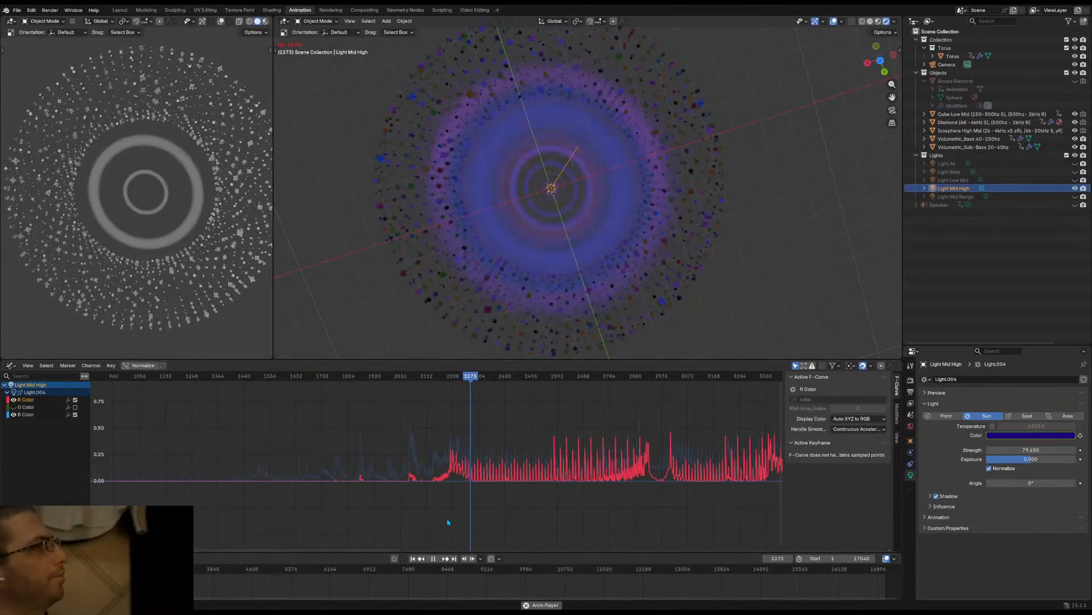
pyautogui.press('space')
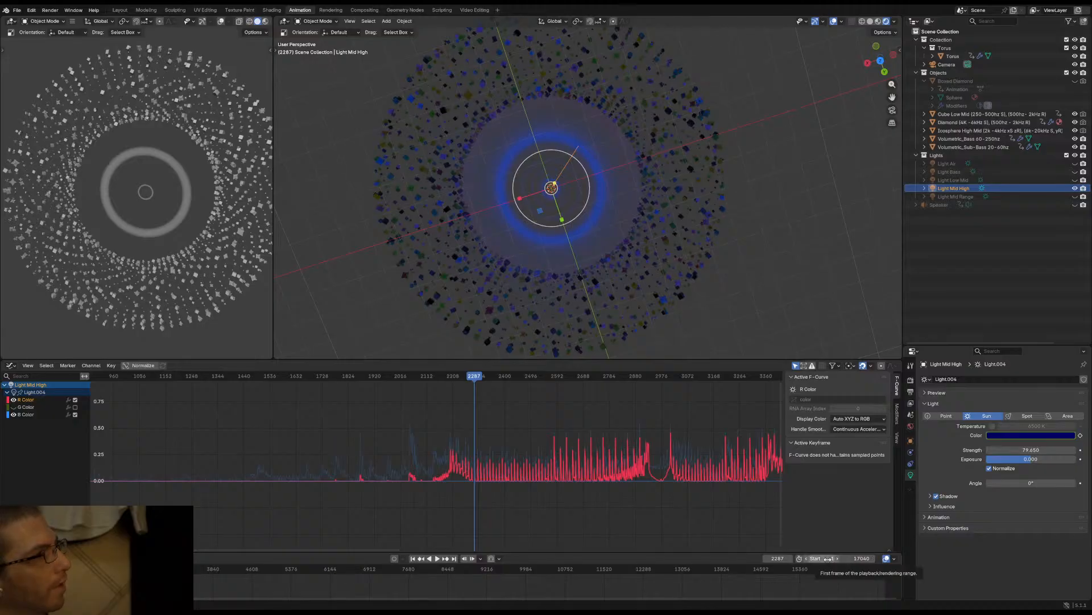
# Move the playhead to frame 7607, just past the end of Light Mid High's active colour curves, with playback stopped
pyautogui.scroll(-5, 739, 477)
pyautogui.moveTo(739, 478); pyautogui.dragTo(482, 495, button='middle')
pyautogui.scroll(15, 437, 432)
pyautogui.scroll(1, 481, 429)
pyautogui.click(482, 377)
pyautogui.press('space')
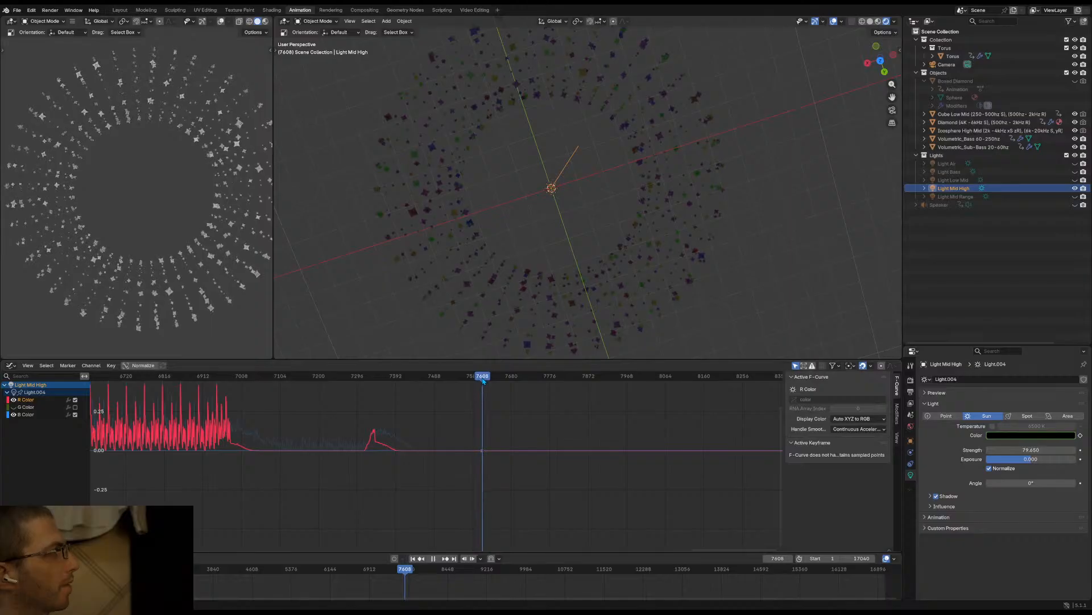
pyautogui.click(483, 379)
pyautogui.press('space')
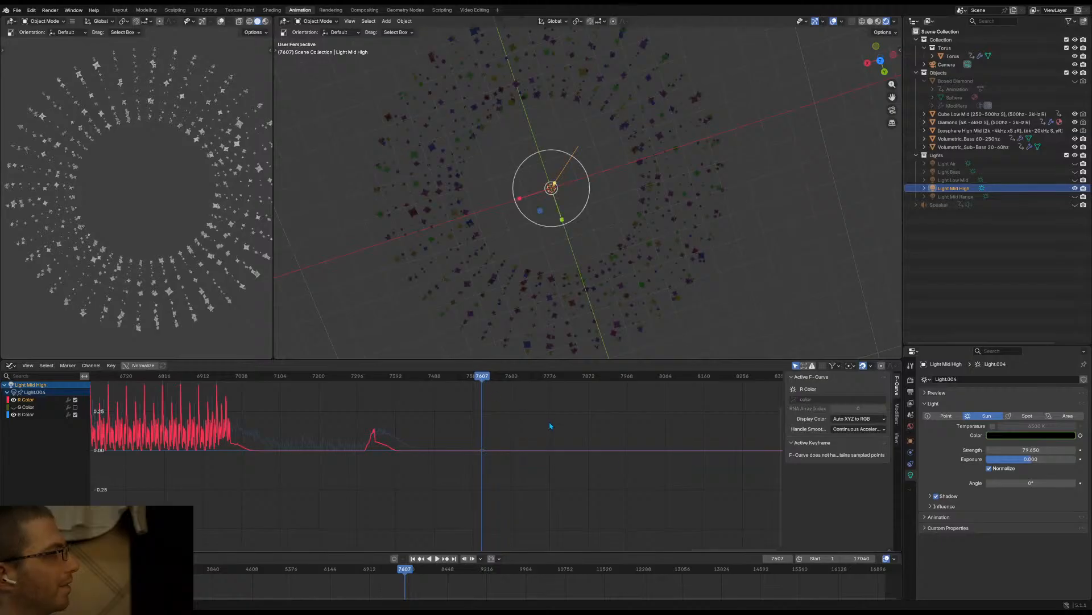
# Set the end frame of the playback range to 7607
pyautogui.click(863, 558)
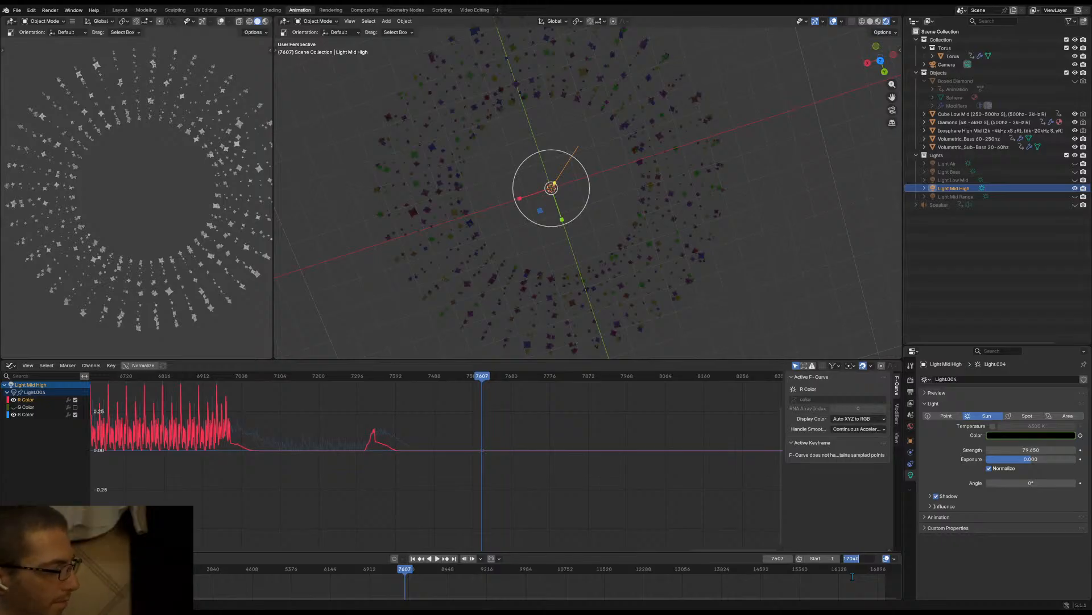
pyautogui.write('760')
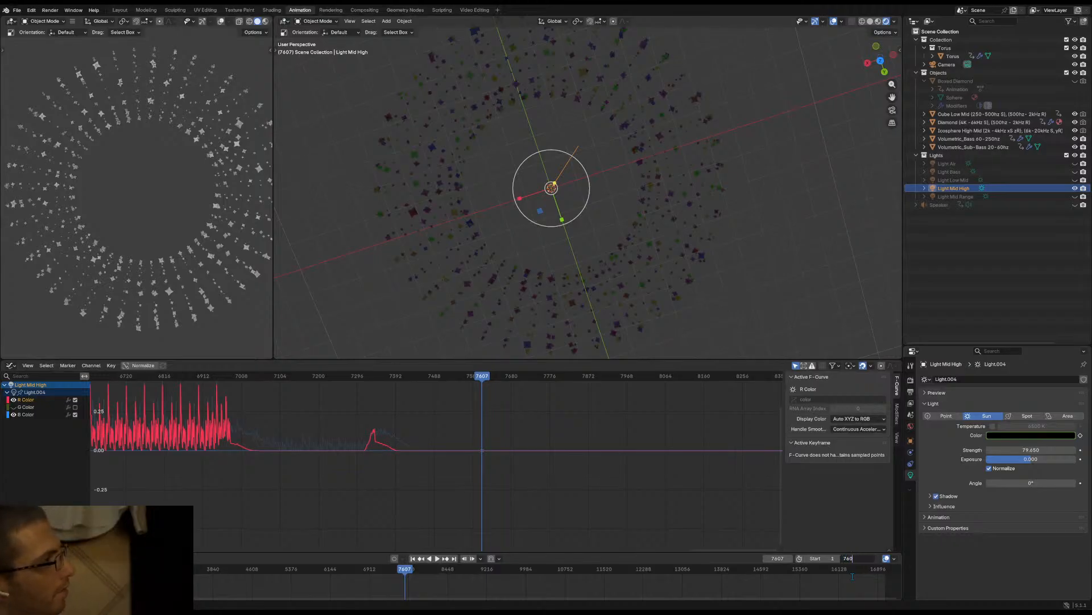
pyautogui.write('7')
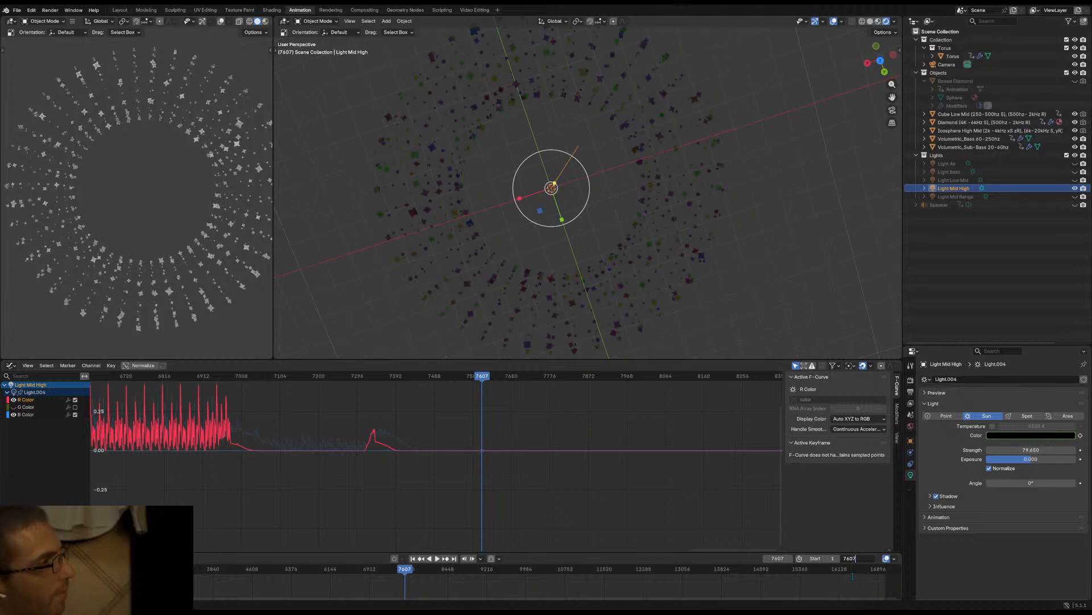
pyautogui.press('Return')
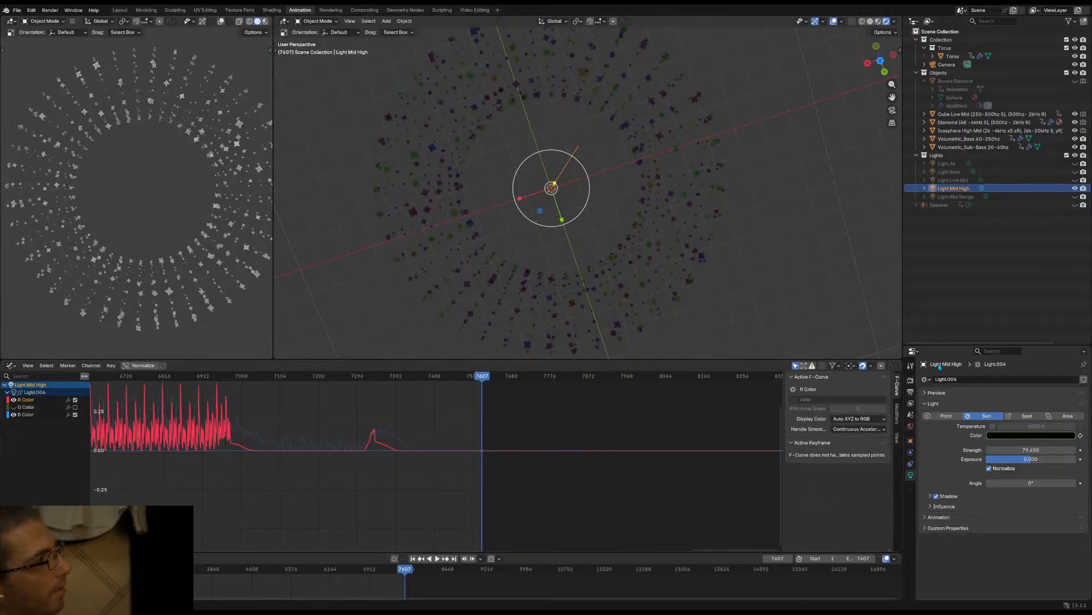
# Set the scene's output frame rate to 120 fps
pyautogui.click(910, 382)
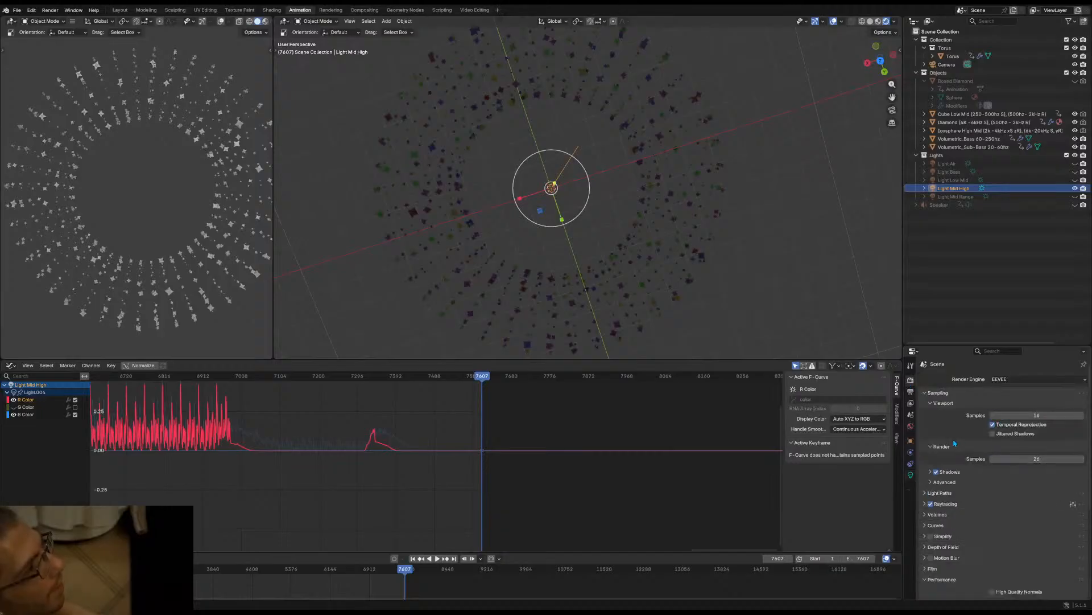
pyautogui.click(911, 393)
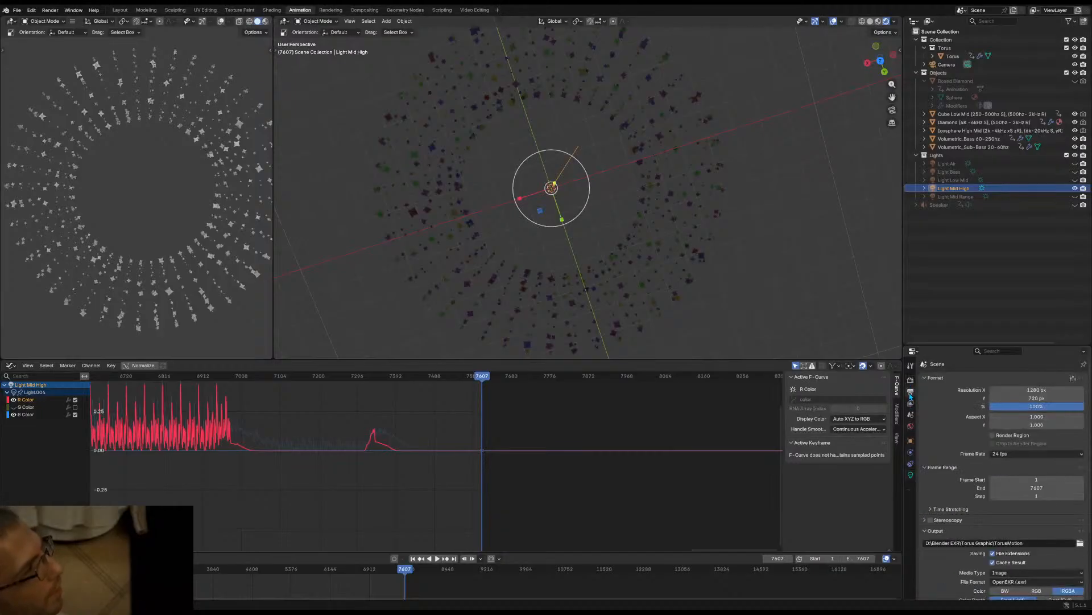
pyautogui.click(1005, 454)
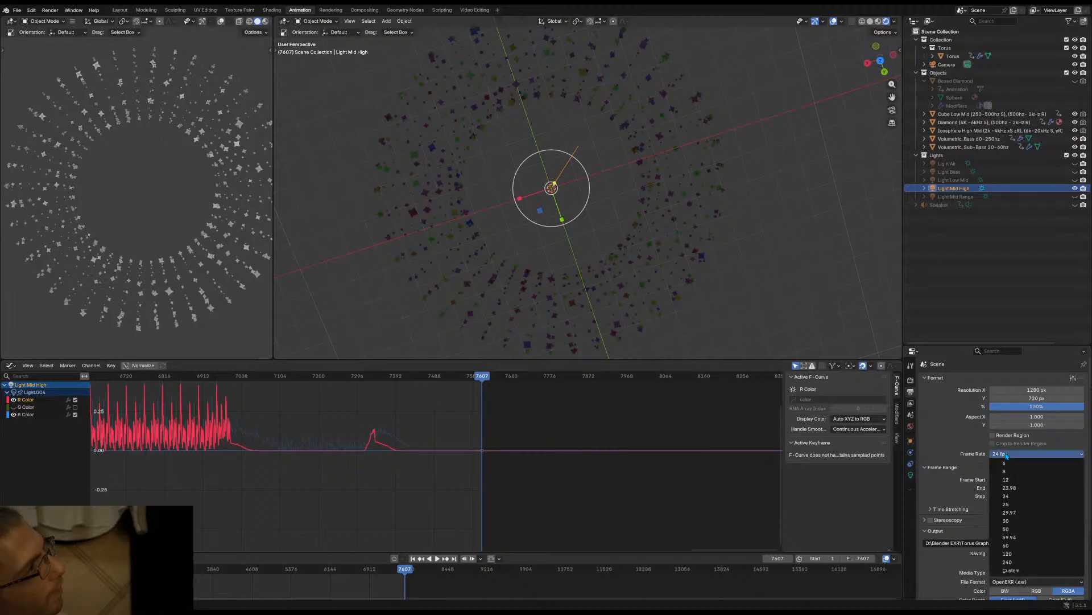
pyautogui.click(1006, 554)
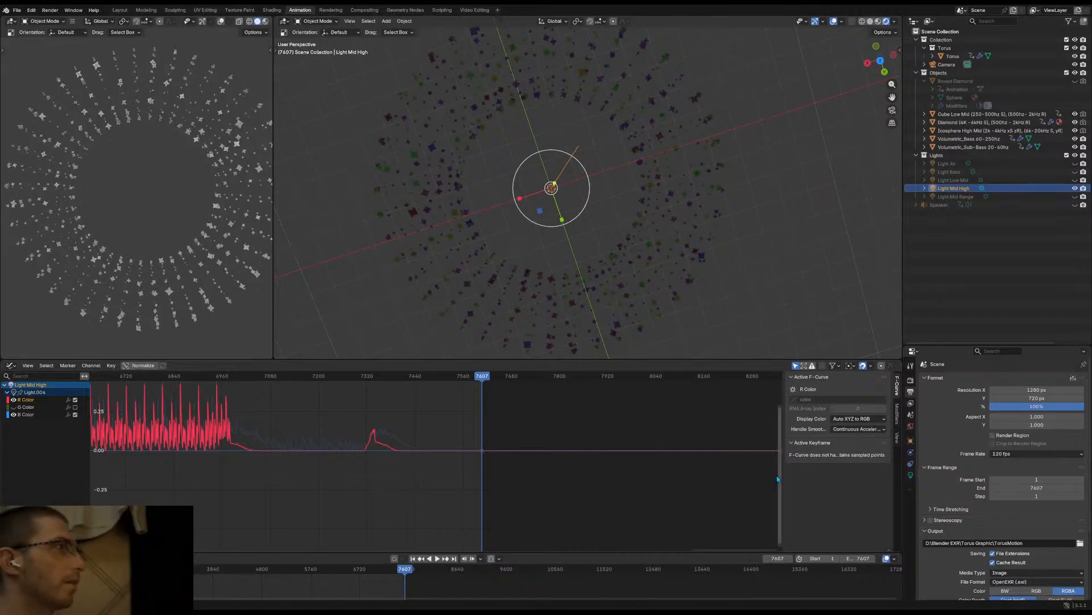
pyautogui.scroll(-8, 359, 485)
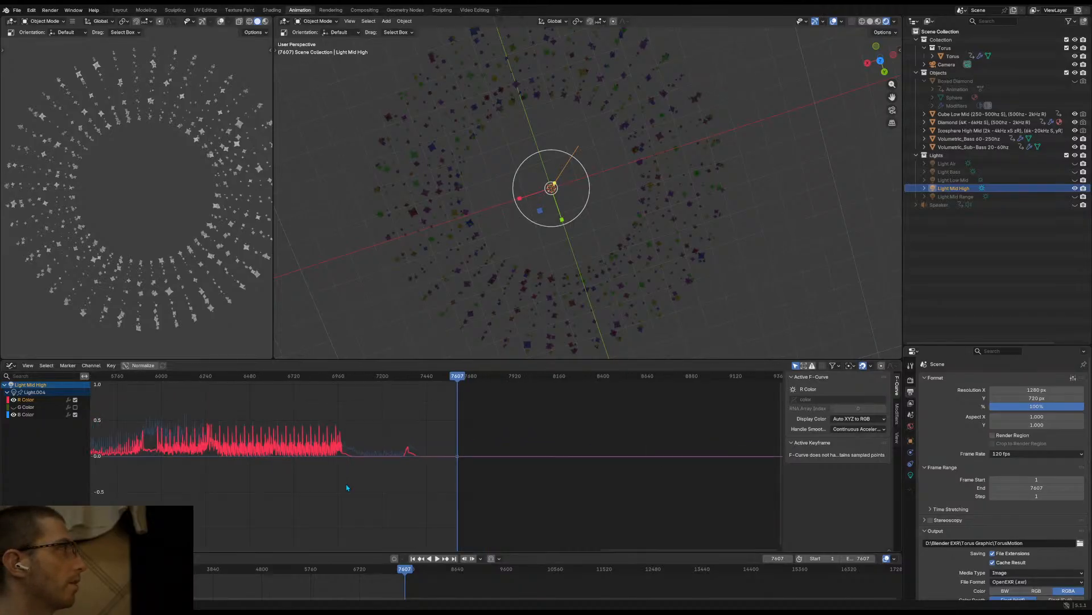
# Set both the end frame and the frame step of the scene's output range to 7607
pyautogui.scroll(-6, 346, 488)
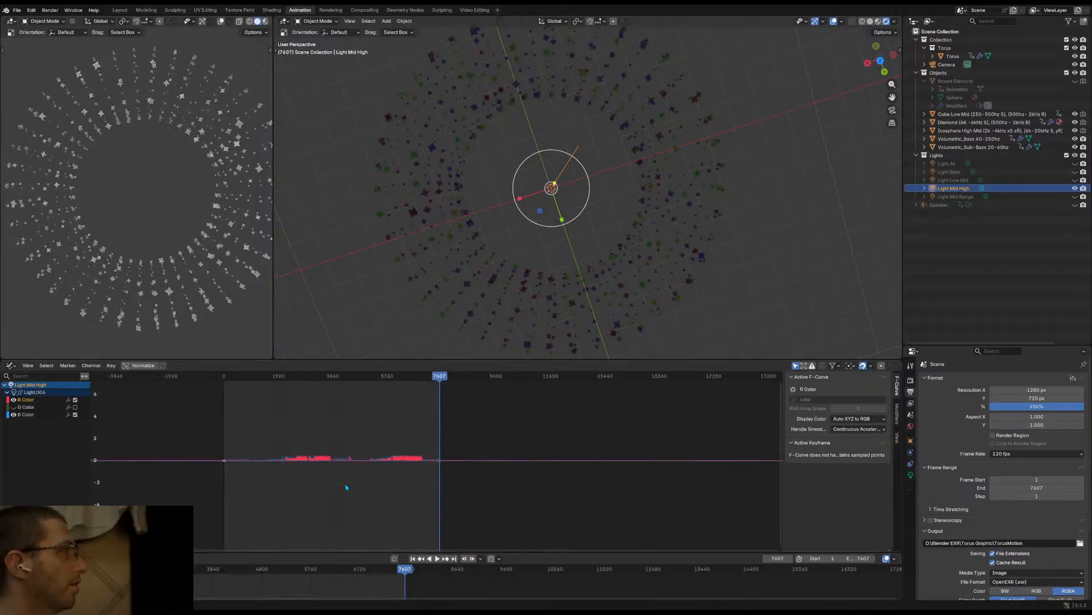
pyautogui.scroll(1, 346, 487)
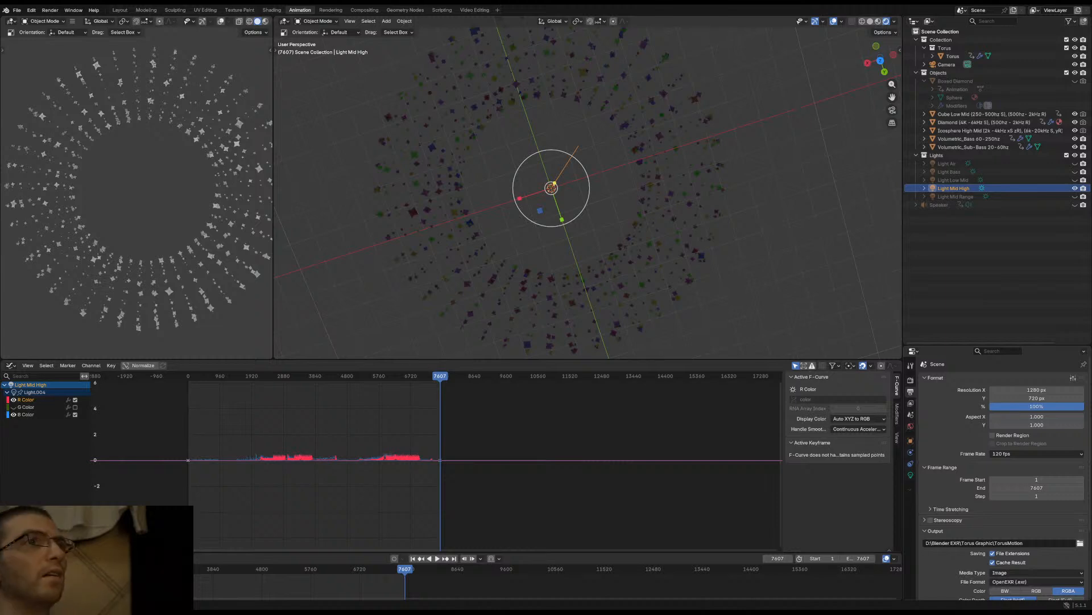
pyautogui.moveTo(1037, 488); pyautogui.dragTo(1037, 496)
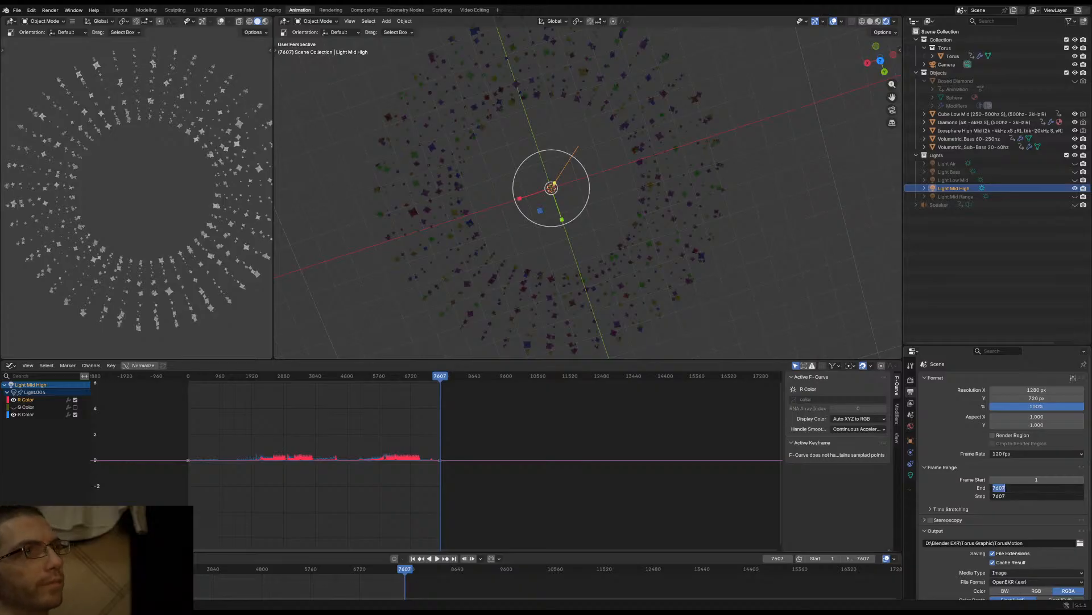
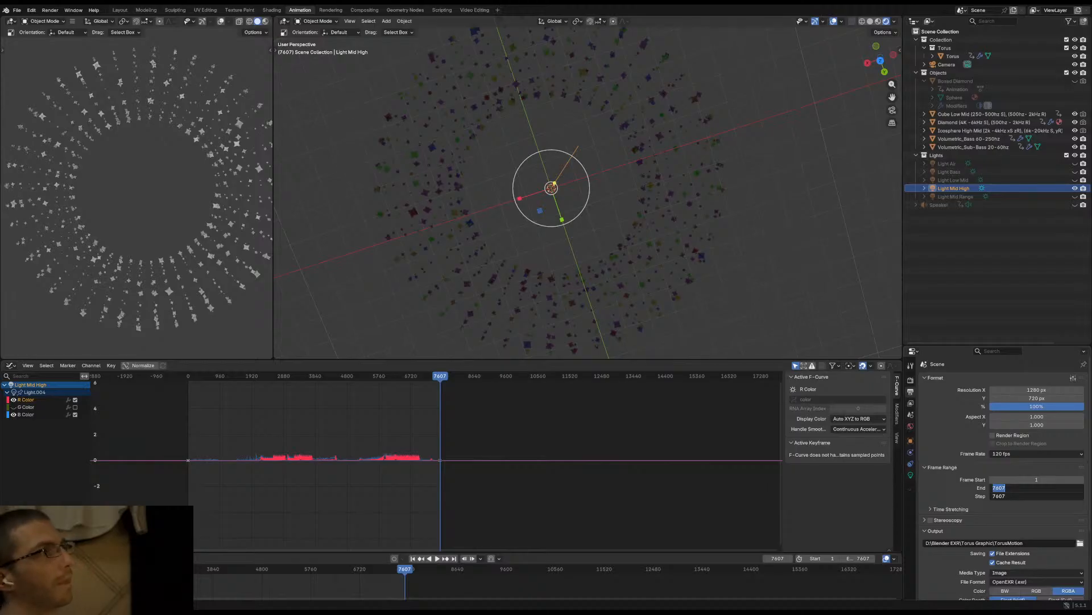
pyautogui.press('Return')
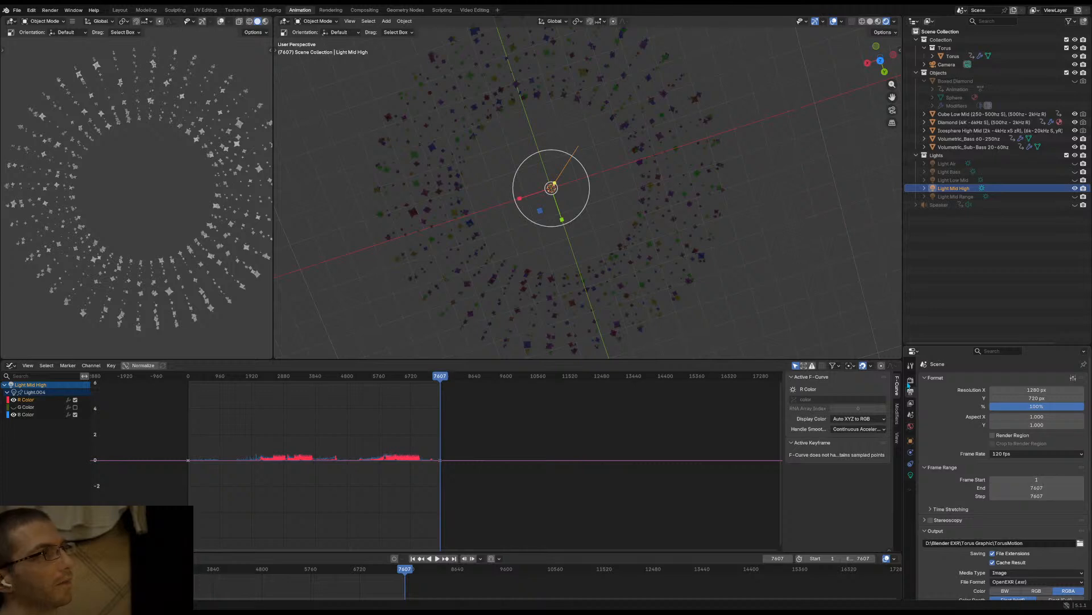
pyautogui.click(911, 381)
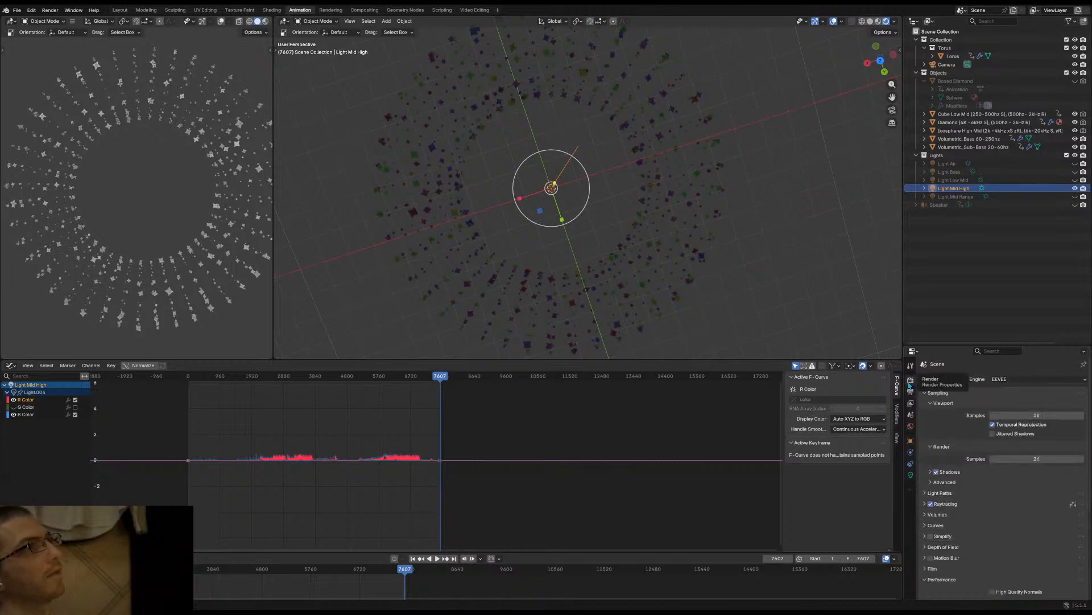
pyautogui.click(911, 392)
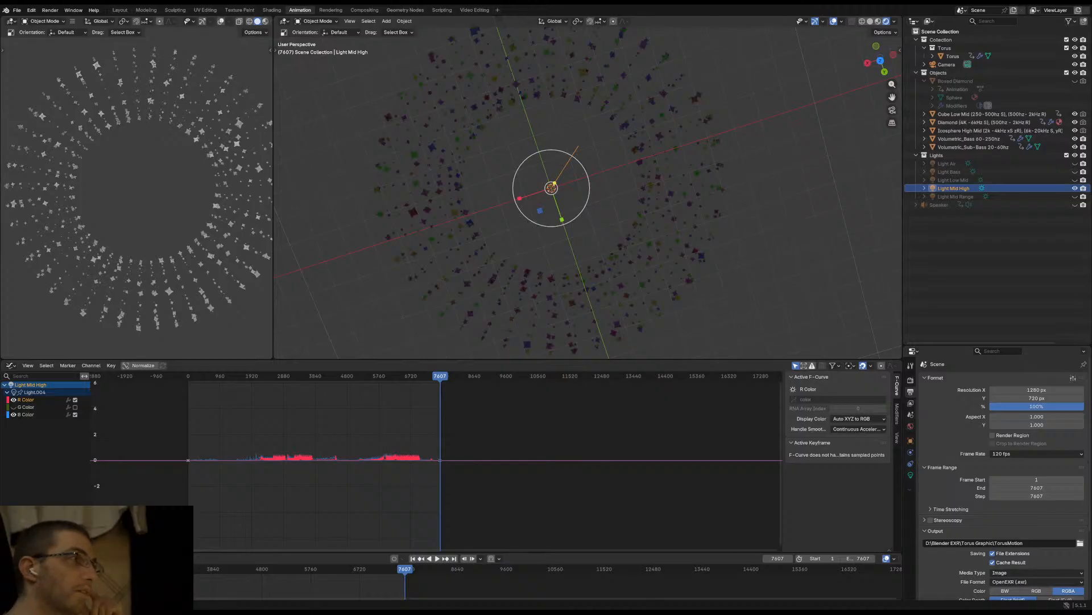
# Set the end frame of the playback range to 37920
pyautogui.click(864, 558)
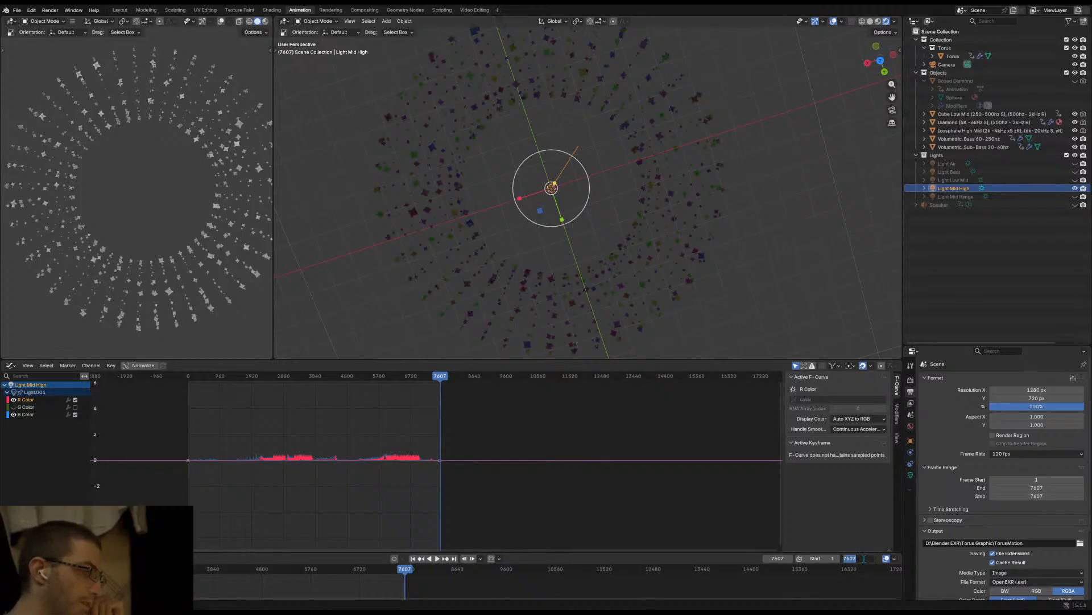
pyautogui.write('3792')
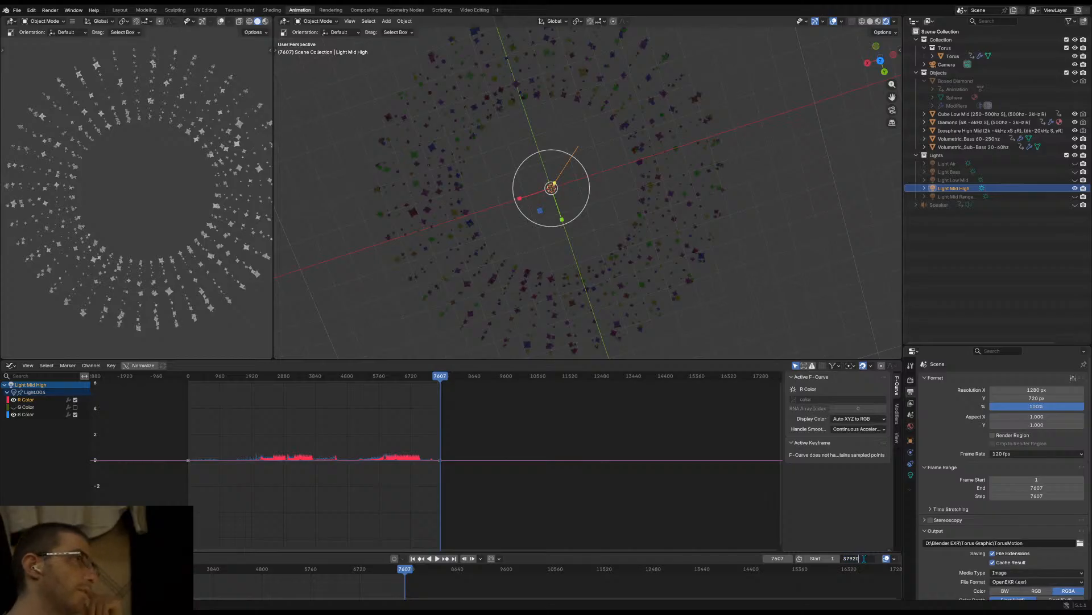
pyautogui.write('0')
pyautogui.press('Return')
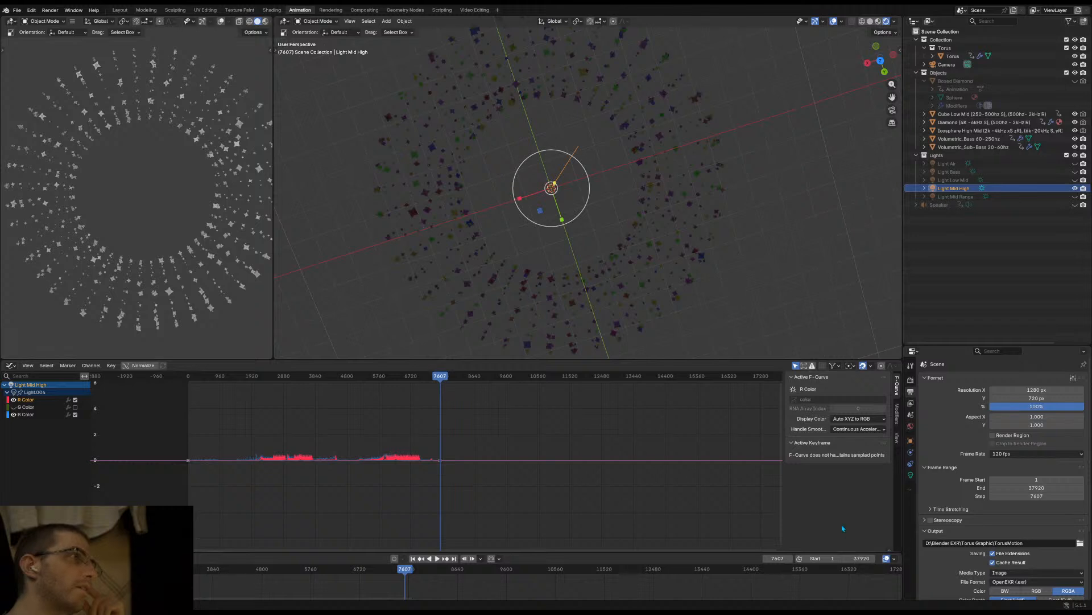
# Move the playhead to frame 0 and re-bake the audio onto Light Mid High's R Color curve for the longer frame range
pyautogui.scroll(-10, 609, 484)
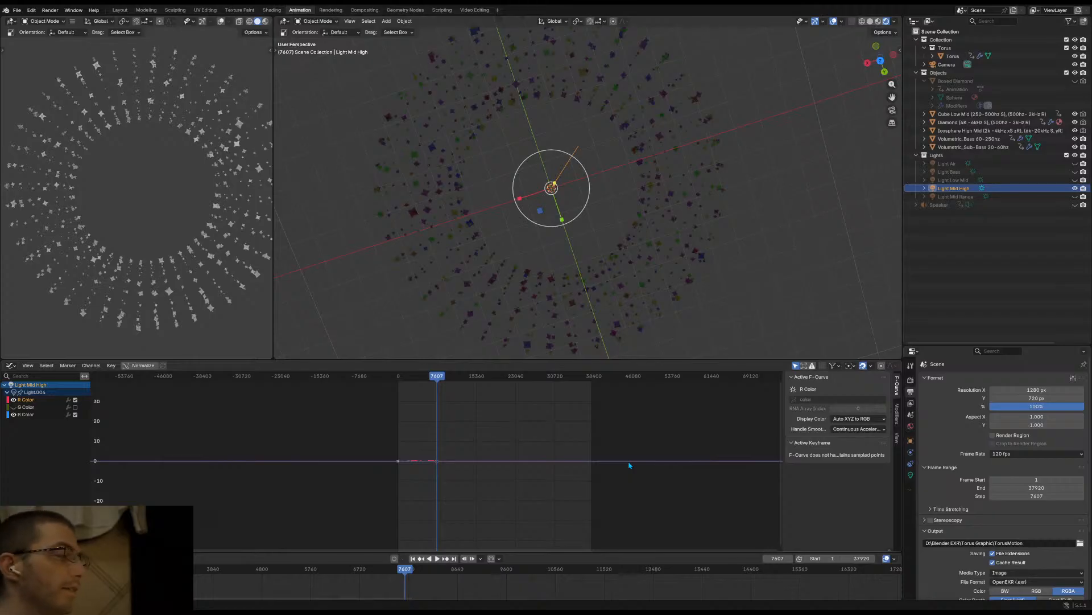
pyautogui.click(398, 376)
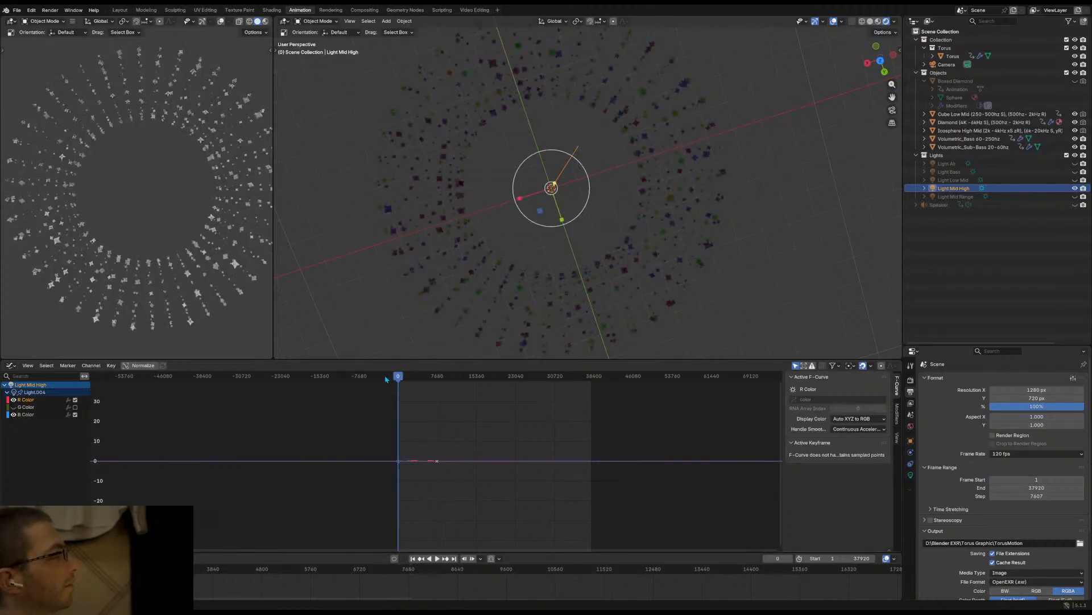
pyautogui.moveTo(457, 468)
pyautogui.keyDown('ctrl'); pyautogui.mouseDown(button='middle')
pyautogui.moveTo(469, 462)
pyautogui.moveTo(451, 470)
pyautogui.mouseUp(button='middle'); pyautogui.keyUp('ctrl')
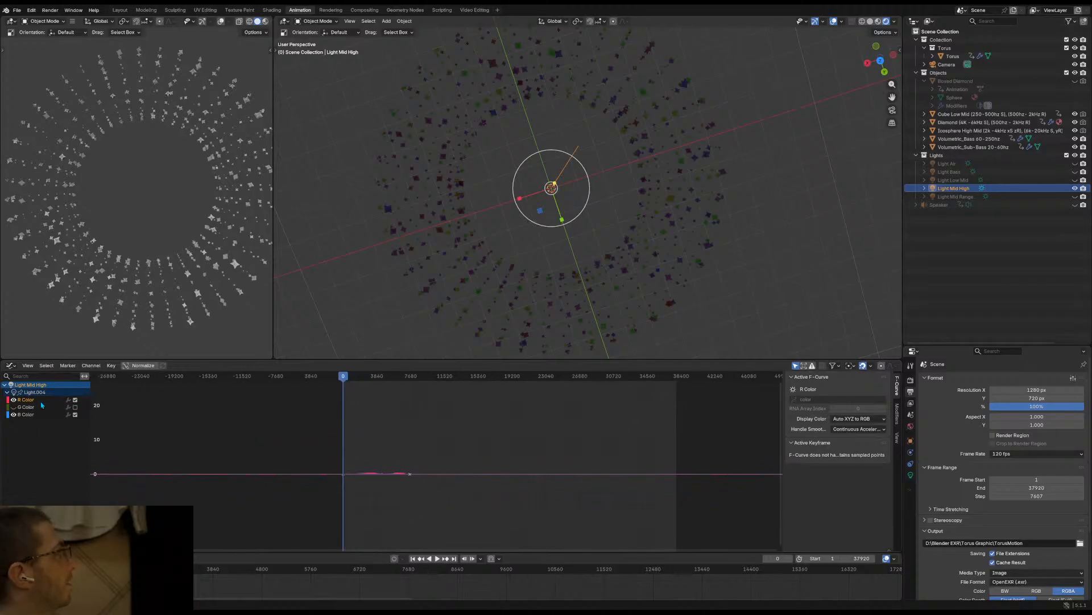
pyautogui.click(91, 365)
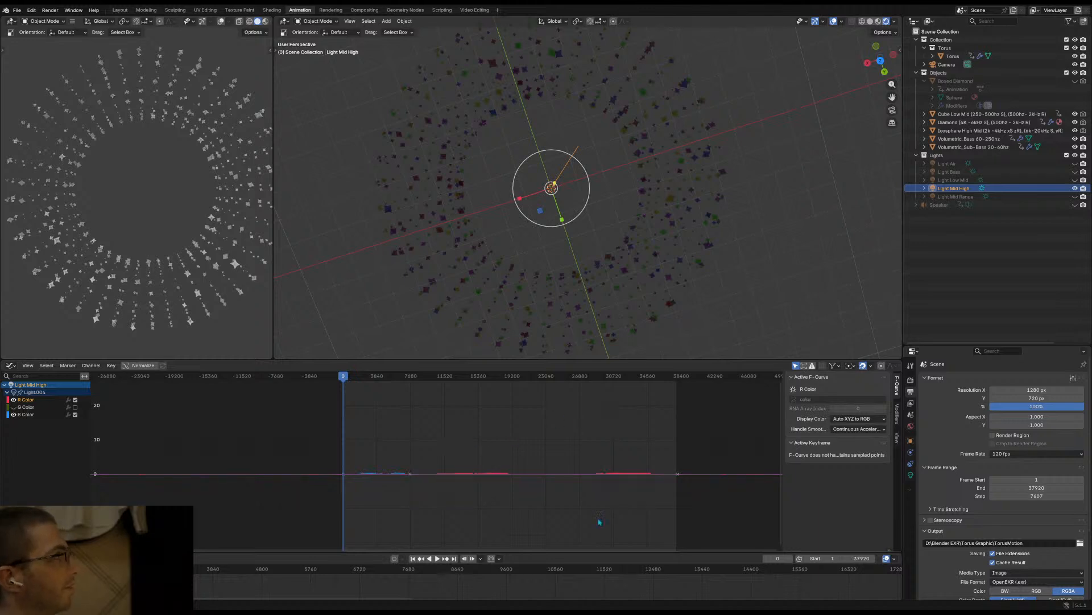
# Select Light Mid High's B Color channel and re-bake the audio onto its curve over the extended frame range
pyautogui.click(36, 417)
pyautogui.click(88, 367)
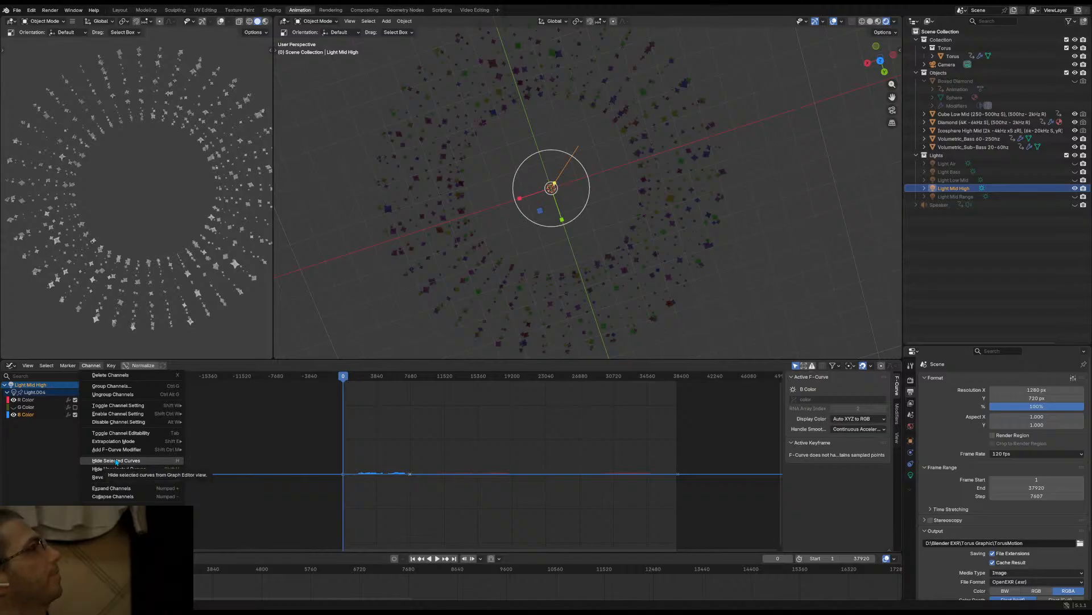
pyautogui.click(434, 479)
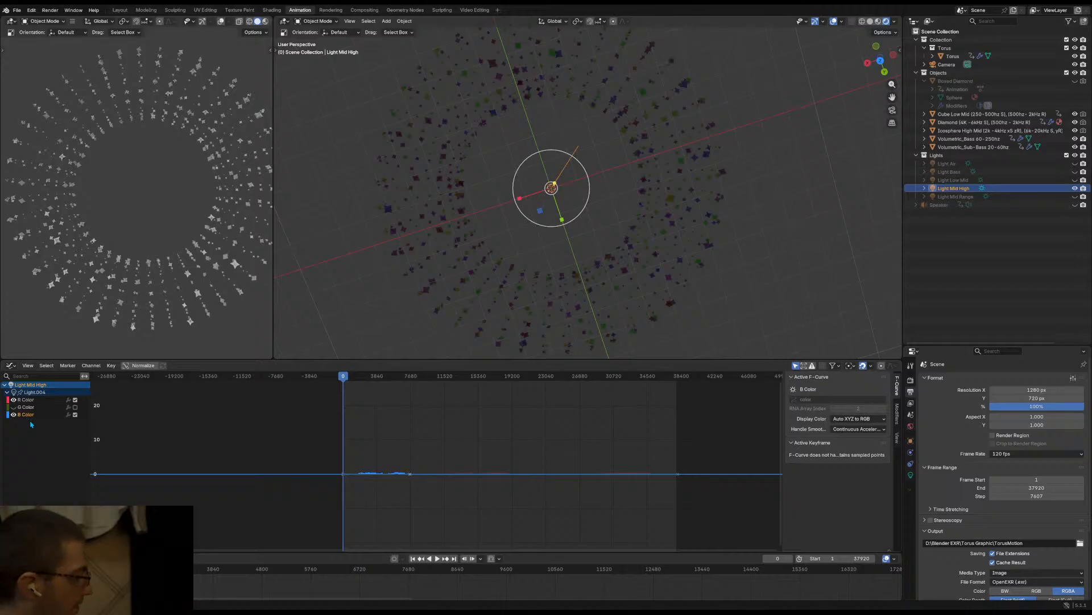
pyautogui.scroll(3, 377, 478)
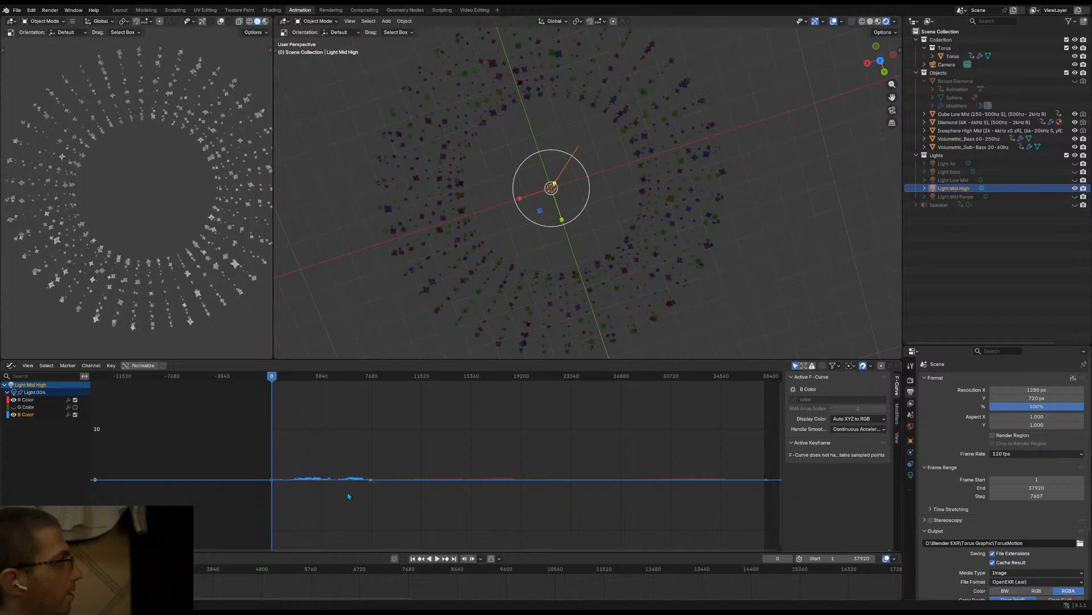
pyautogui.click(25, 400)
pyautogui.click(27, 414)
pyautogui.click(897, 414)
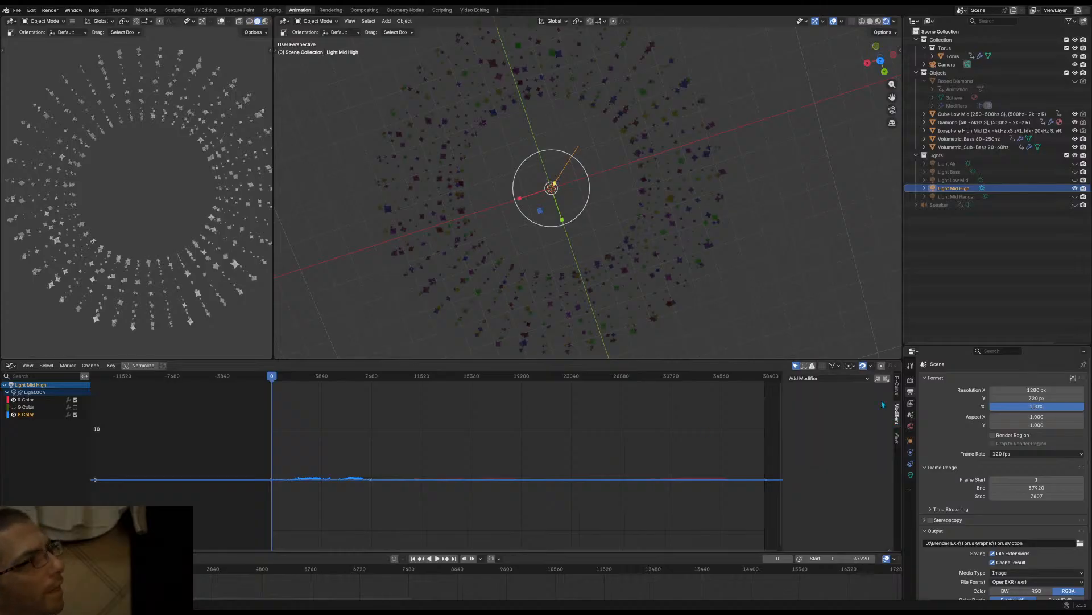
pyautogui.click(866, 379)
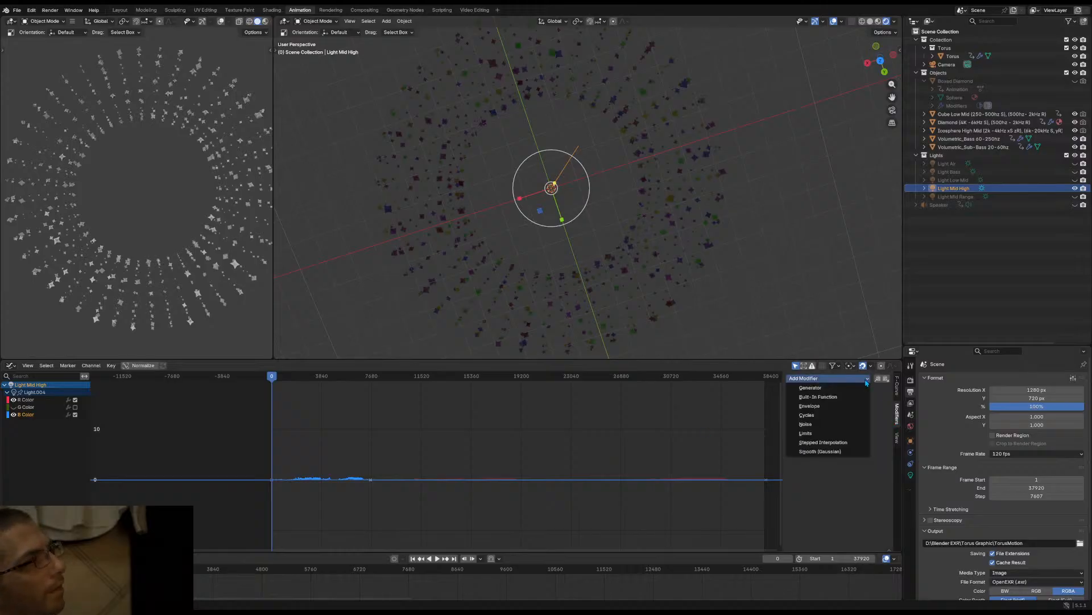
pyautogui.click(92, 365)
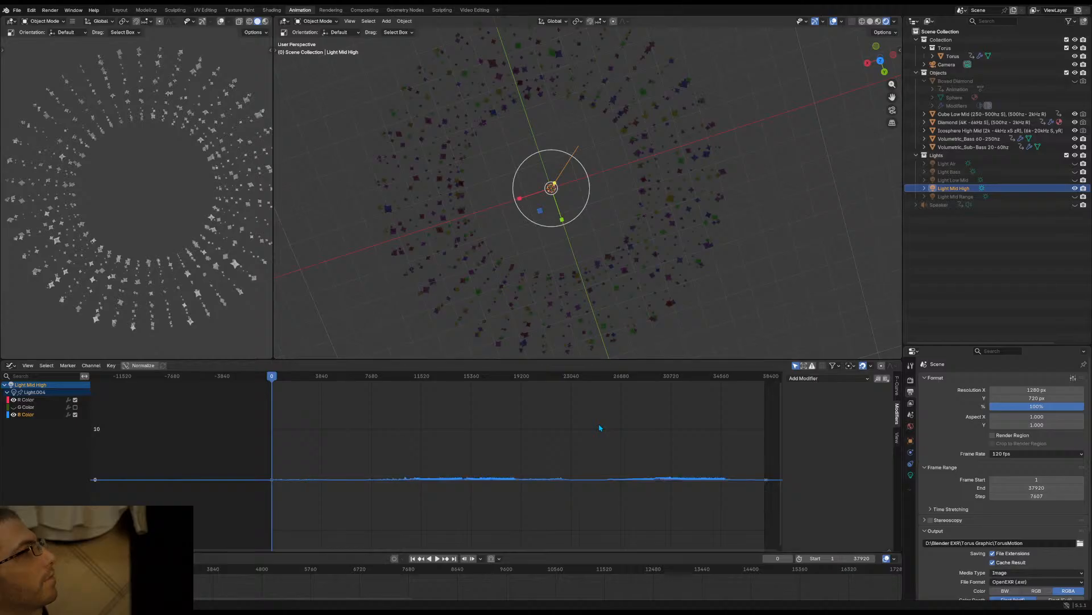
# Select the Cube Low Mid object and re-bake the audio onto its X Euler Rotation curve
pyautogui.click(1050, 256)
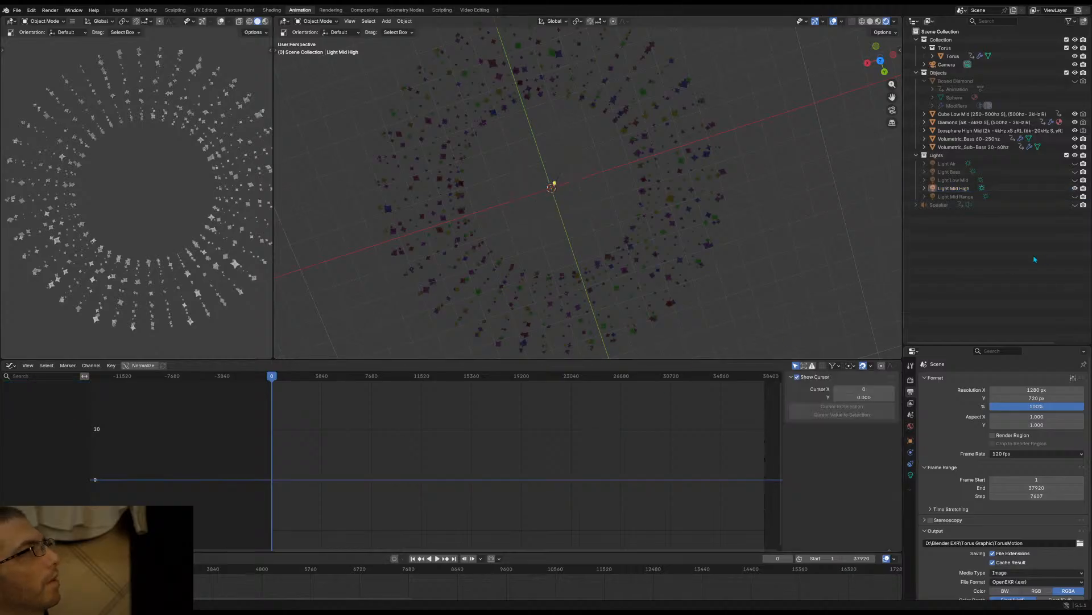
pyautogui.click(970, 117)
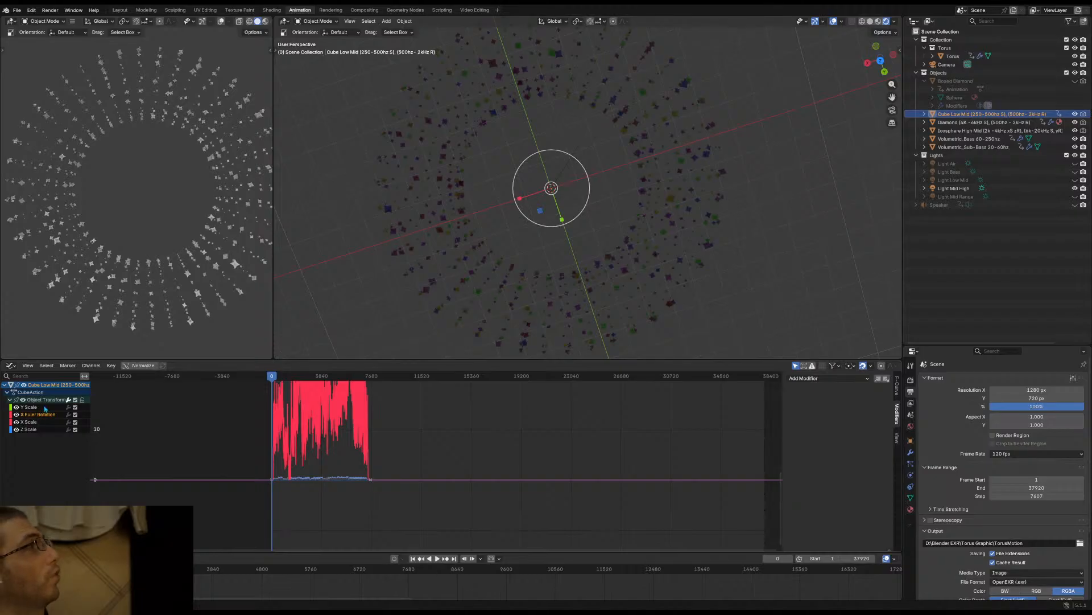
pyautogui.click(91, 365)
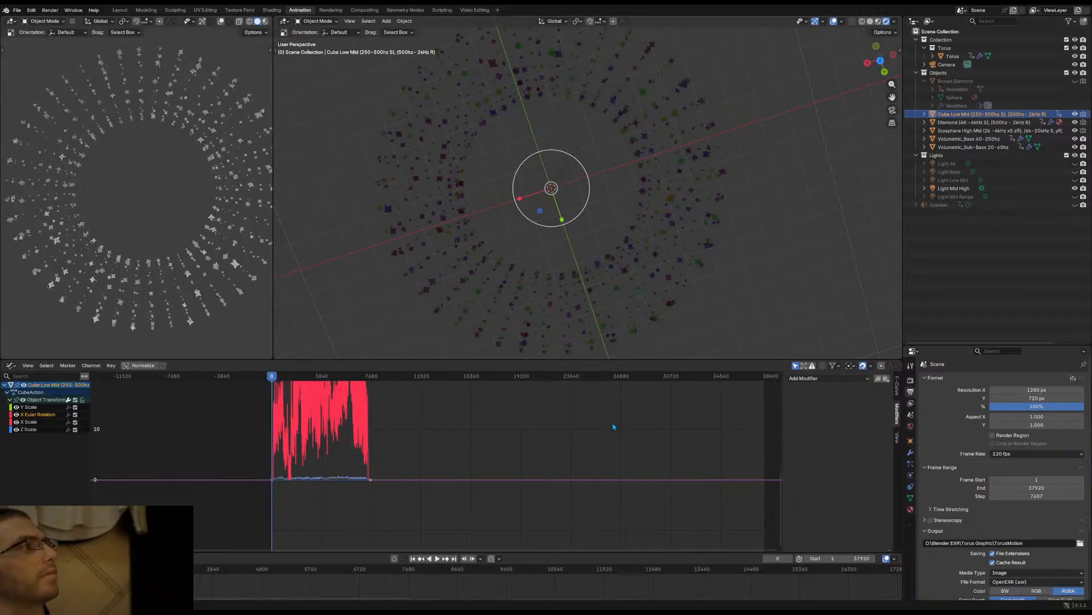
# Select the Cube Low Mid object's X, Y and Z Scale channels together and re-bake the audio onto them
pyautogui.keyDown('ctrl'); pyautogui.moveTo(602, 422); pyautogui.dragTo(586, 454, button='middle'); pyautogui.keyUp('ctrl')
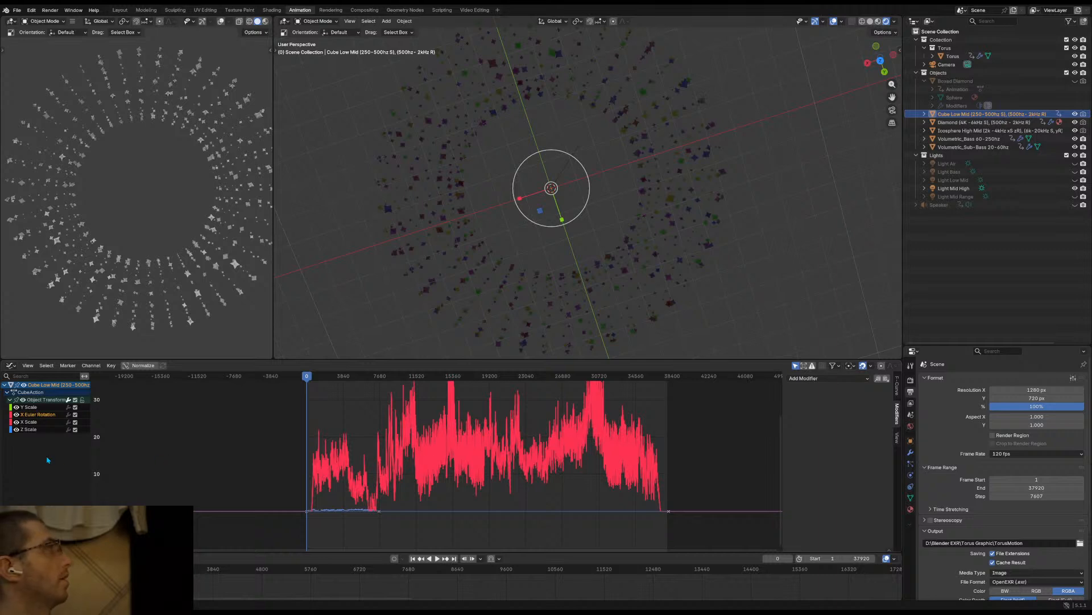
pyautogui.click(36, 409)
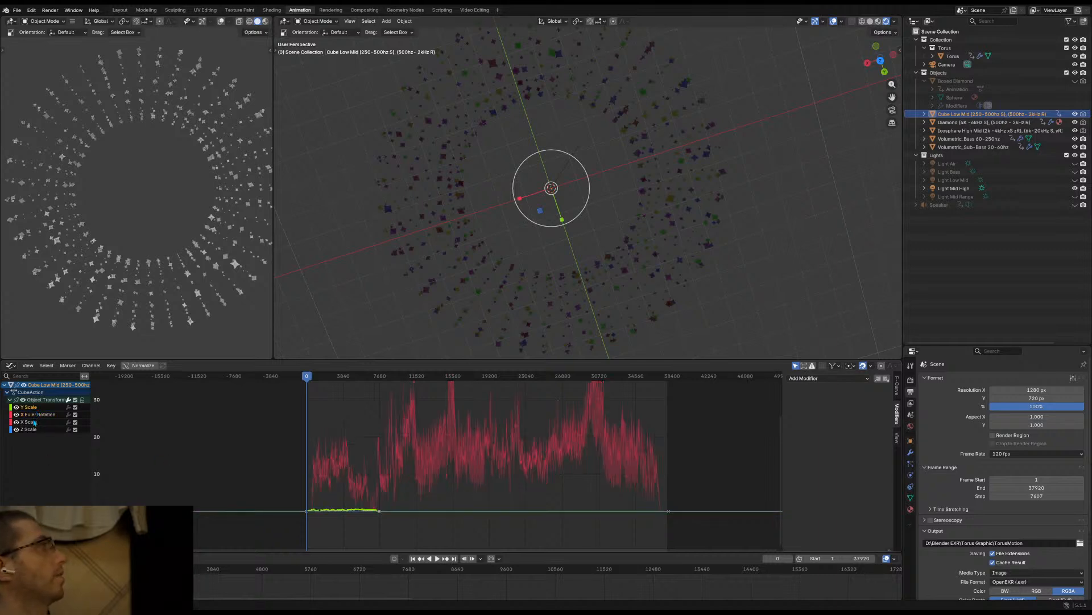
pyautogui.click(35, 422)
pyautogui.click(35, 429)
pyautogui.click(92, 366)
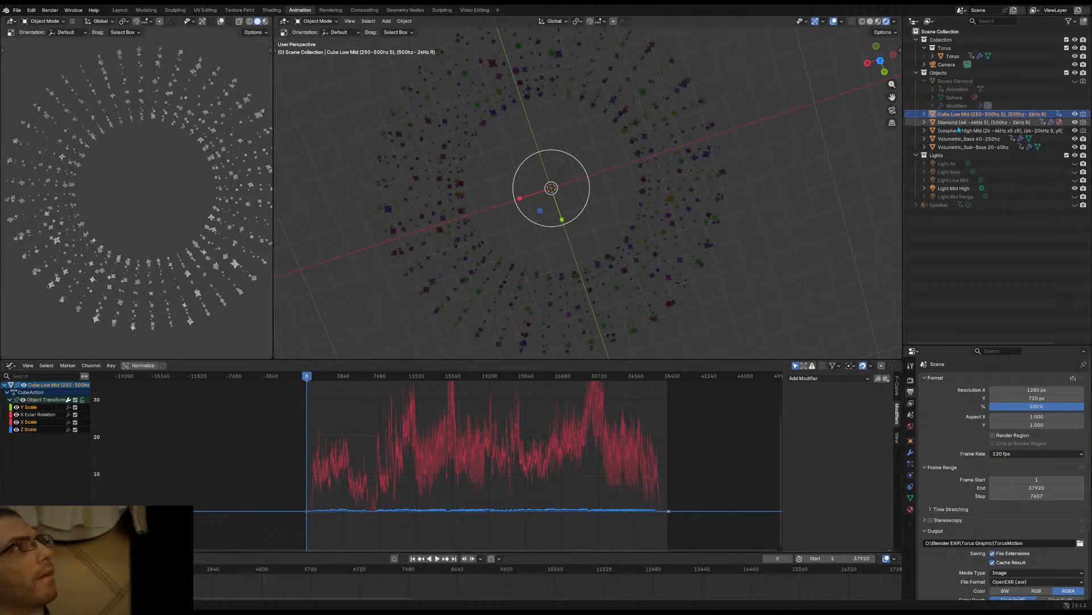
# Select the Diamond object, play the animation briefly and return the playhead to frame 1
pyautogui.click(957, 123)
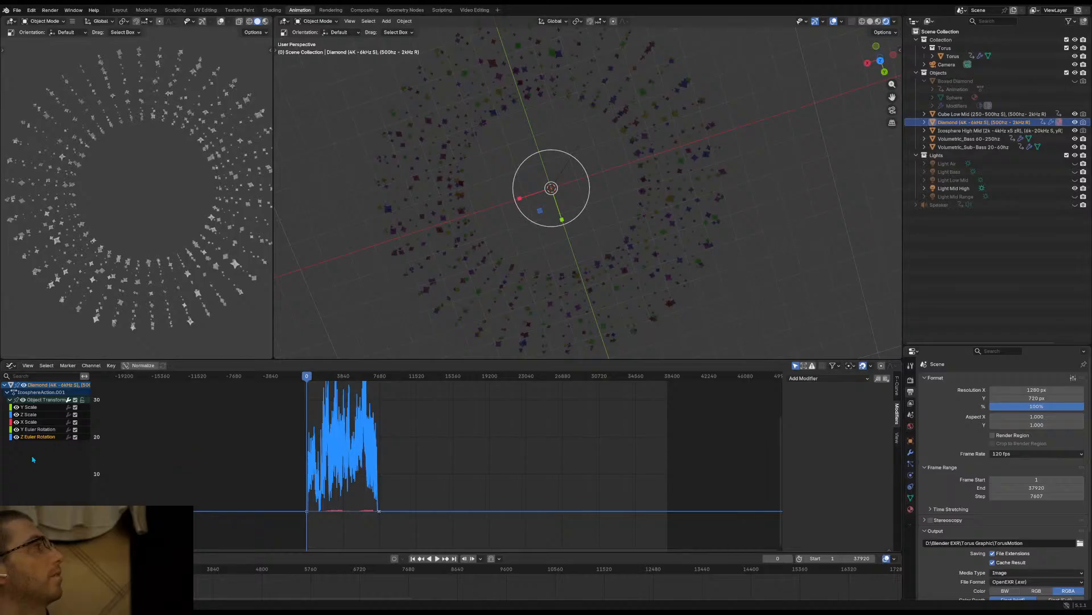
pyautogui.press('space')
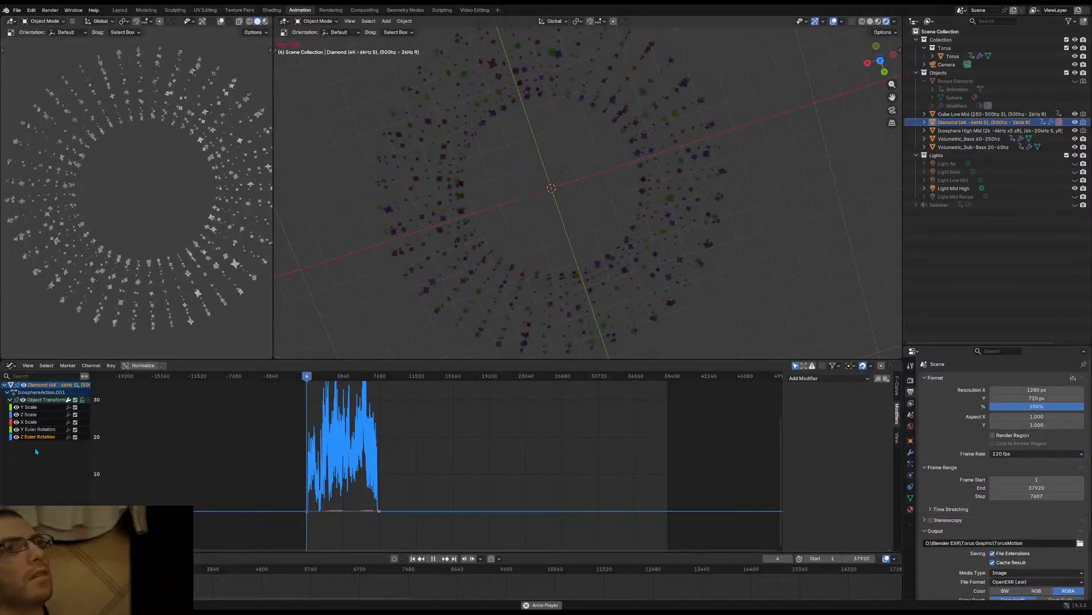
pyautogui.press('space')
pyautogui.press('space')
pyautogui.press('space')
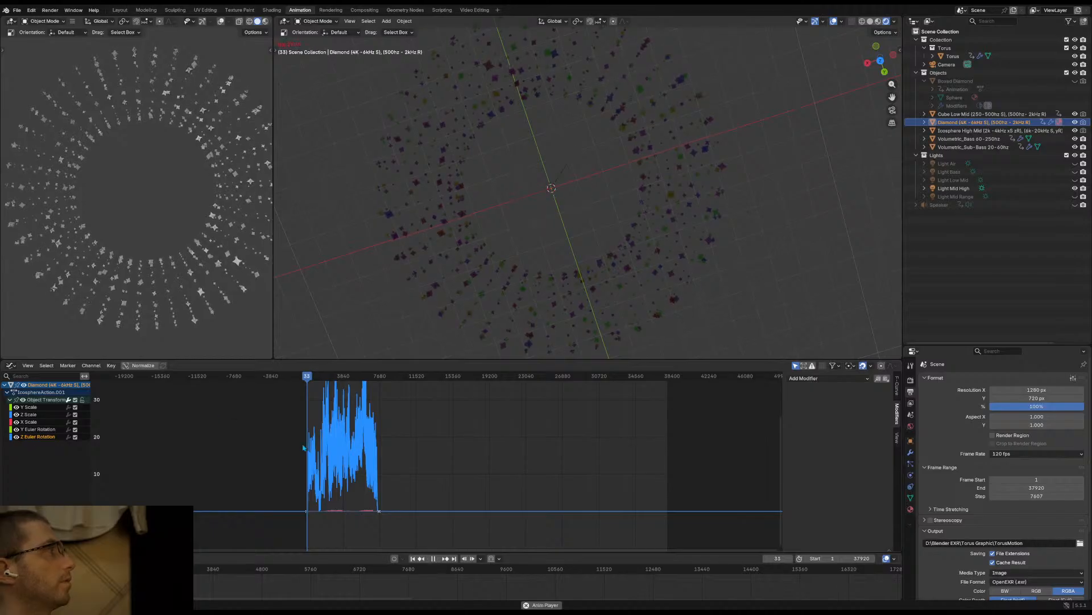
pyautogui.click(413, 558)
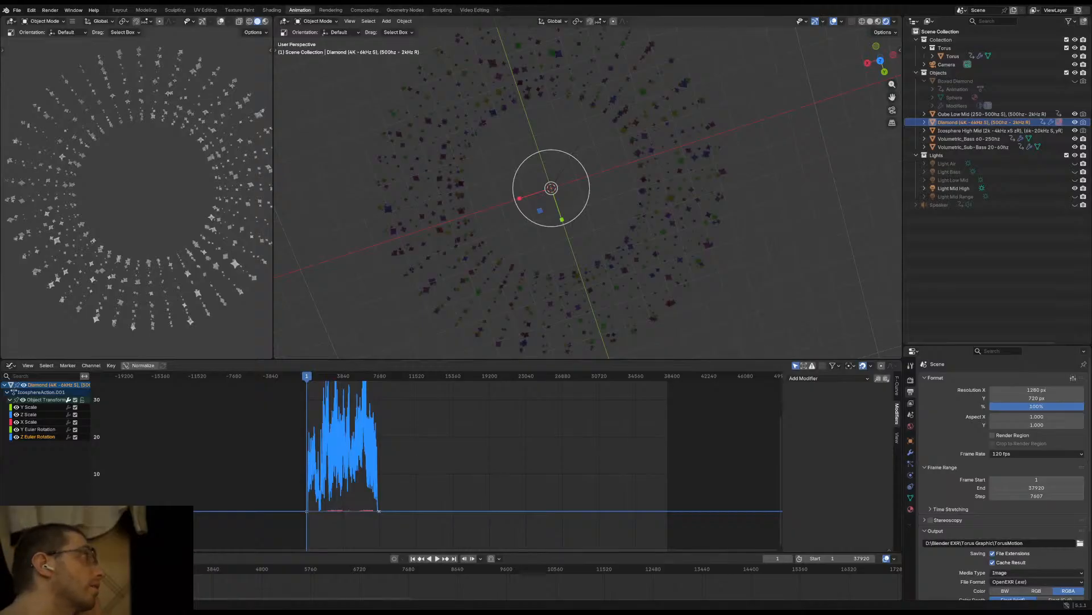
# Select the Diamond object's Y and Z Euler Rotation channels together and re-bake the audio onto them
pyautogui.click(26, 429)
pyautogui.click(28, 437)
pyautogui.keyDown('shift'); pyautogui.click(33, 430); pyautogui.keyUp('shift')
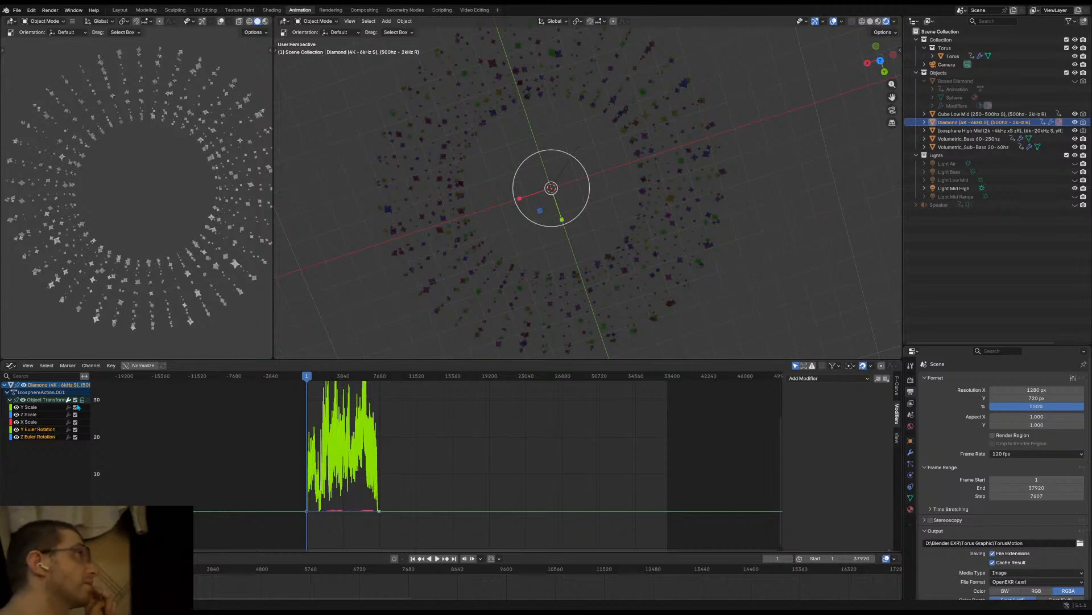
pyautogui.click(91, 365)
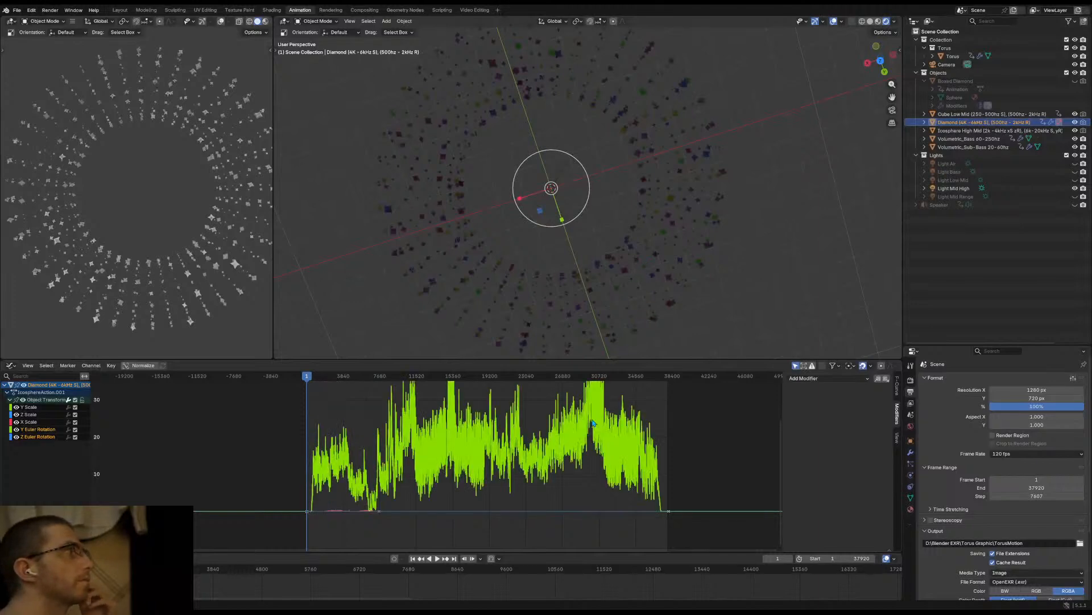
# Select the Diamond object's X, Y and Z Scale channels together and re-bake the audio onto them
pyautogui.click(21, 422)
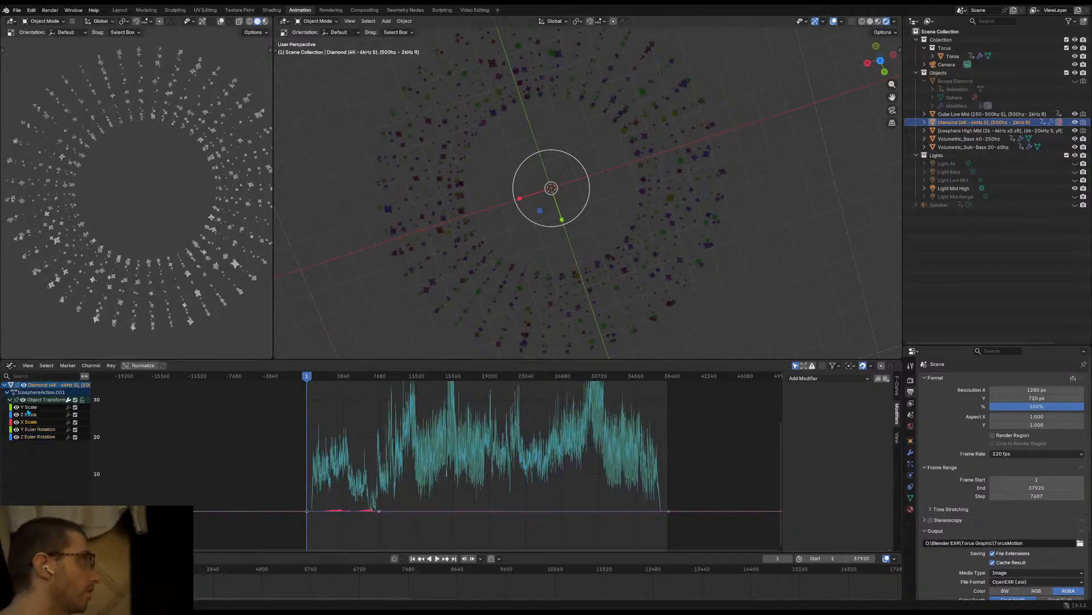
pyautogui.click(91, 366)
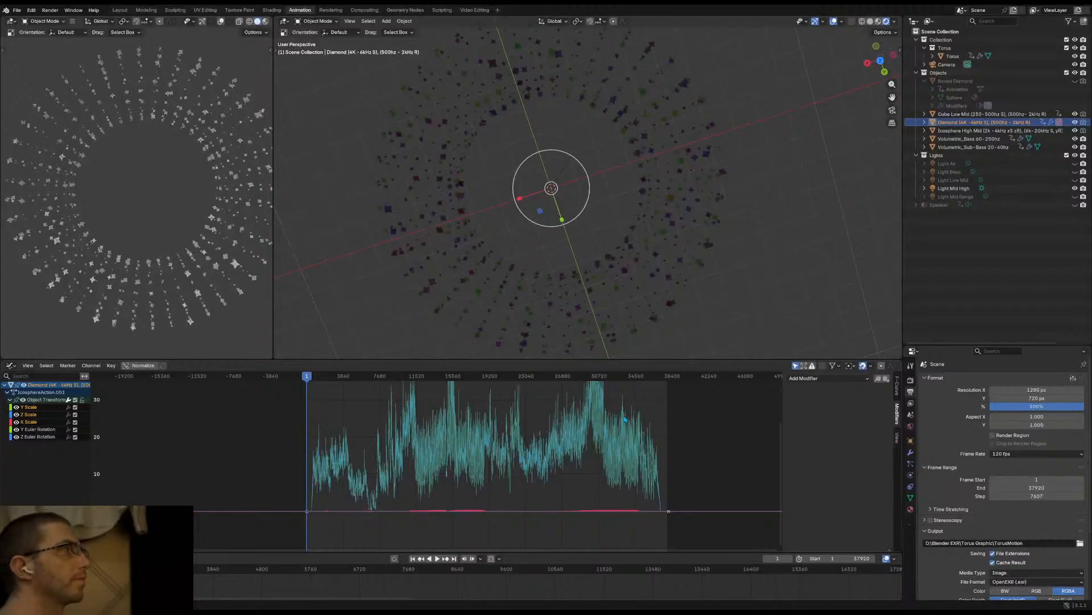
# Select the Icosphere High Mid object and re-bake the audio onto its Y Scale, Z Scale and Y Euler Rotation channels
pyautogui.click(959, 132)
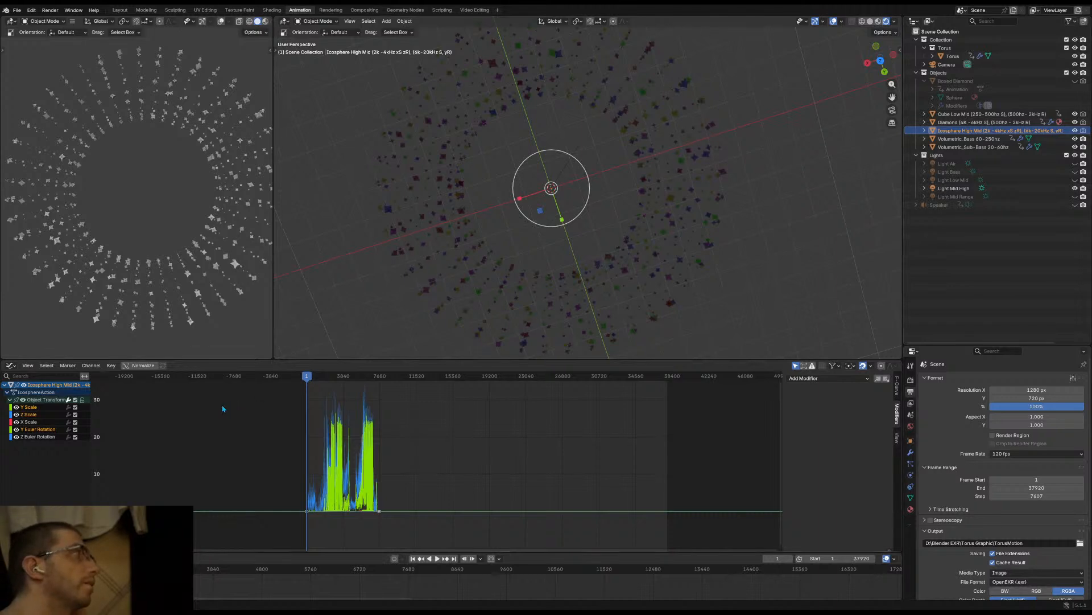
pyautogui.click(85, 367)
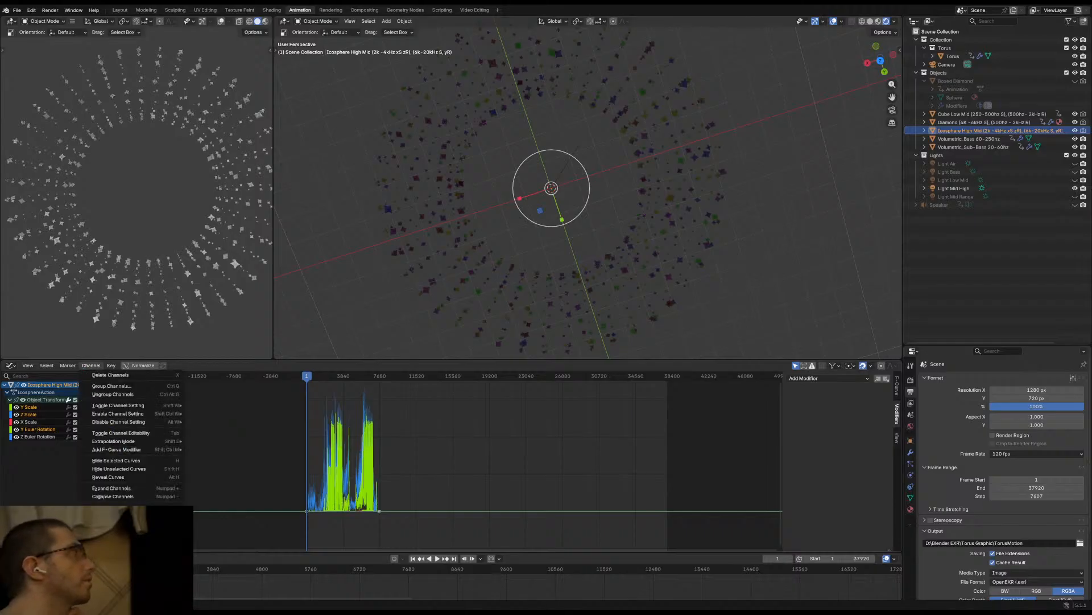
pyautogui.press('Escape')
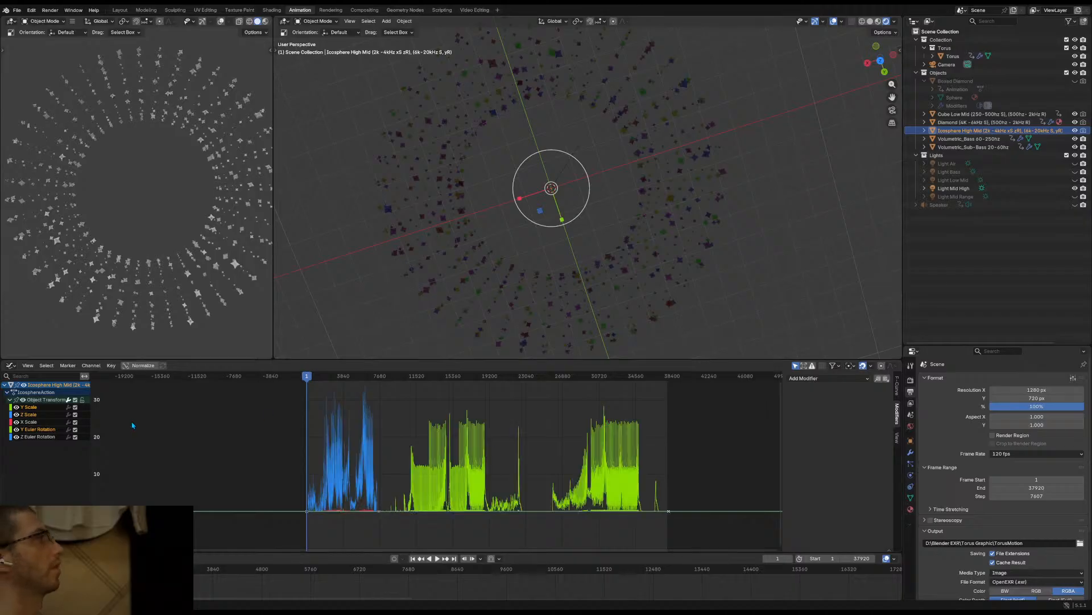
# Select the Icosphere High Mid object's X Scale and Z Euler Rotation channels together and re-bake the audio onto them
pyautogui.click(50, 424)
pyautogui.click(43, 437)
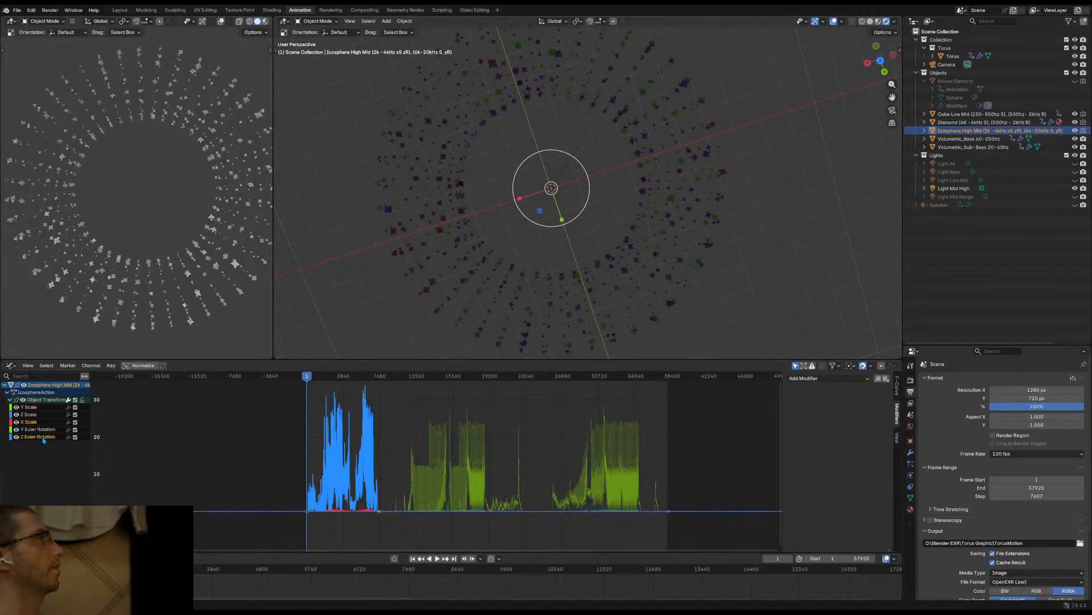
pyautogui.click(91, 366)
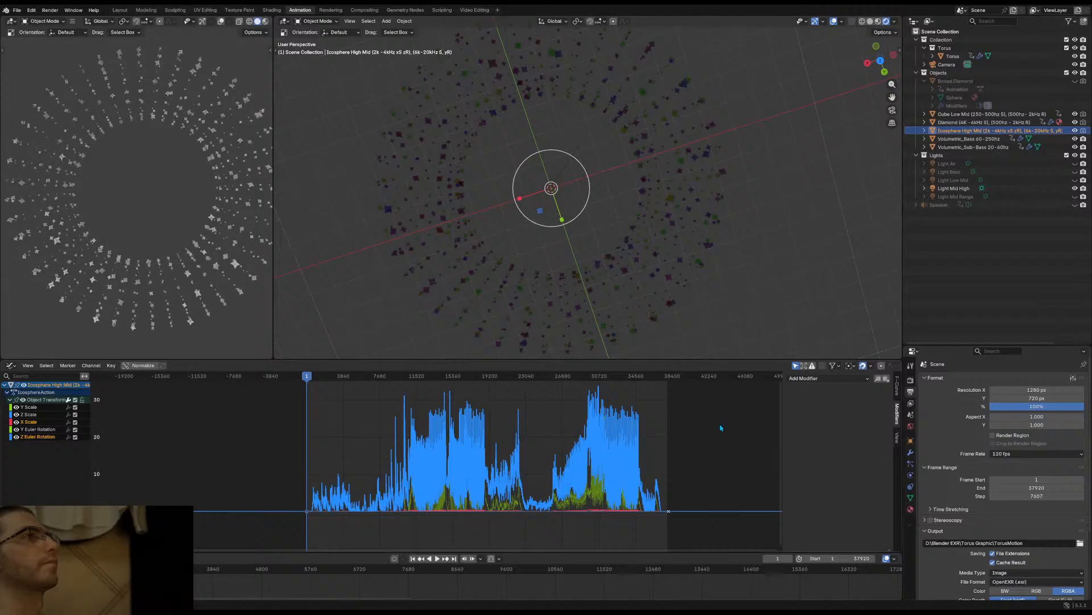
# Re-bake the audio onto the X, Y and Z Scale channels of Volumetric_Bass 60-250hz, and likewise for Volumetric_Sub-Bass 20-60hz
pyautogui.click(969, 140)
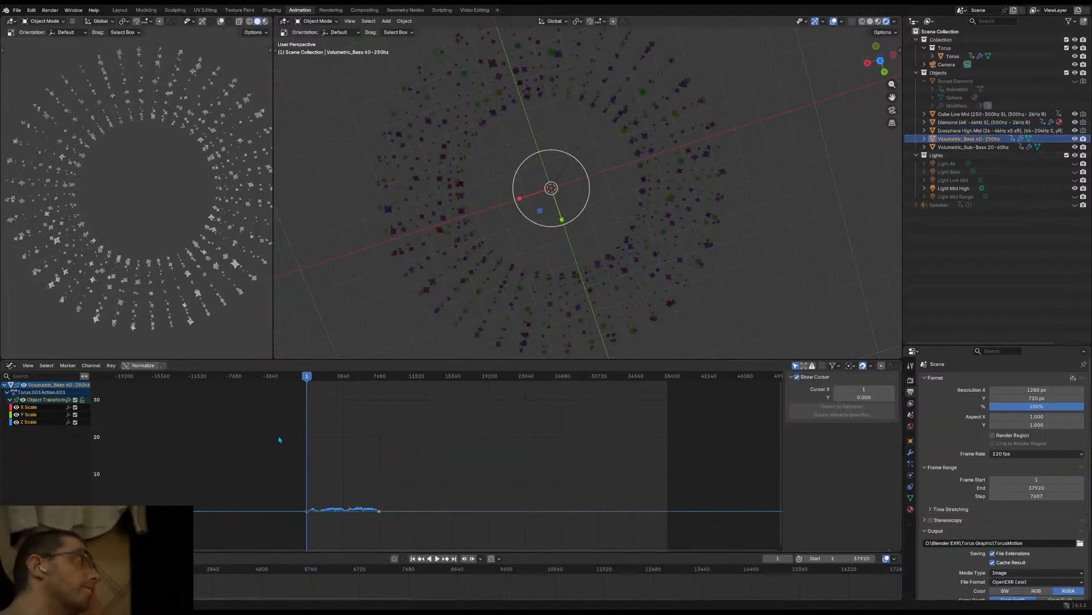
pyautogui.click(87, 366)
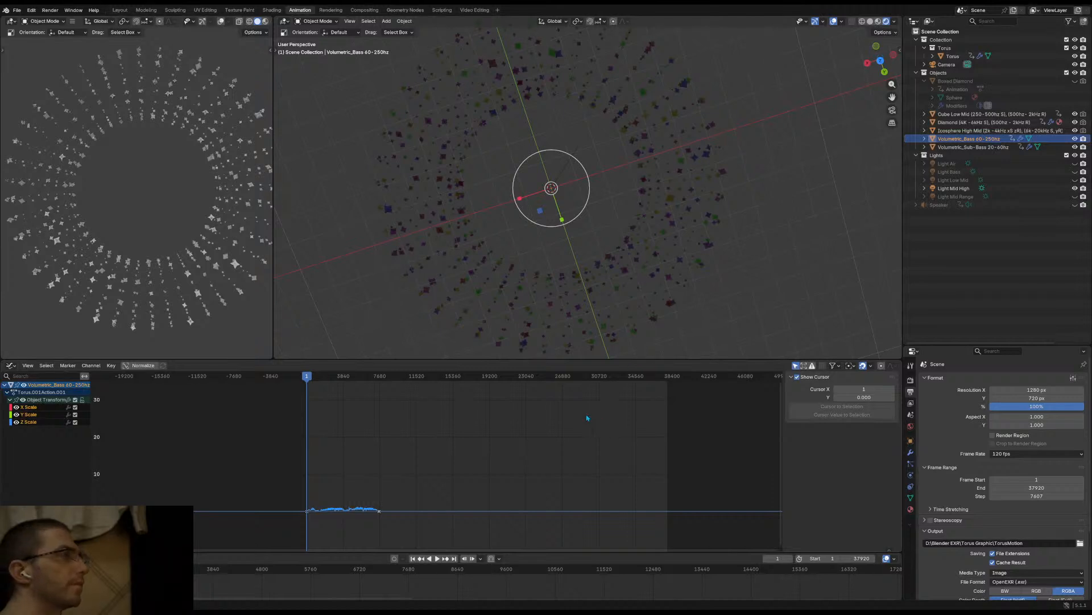
pyautogui.click(969, 148)
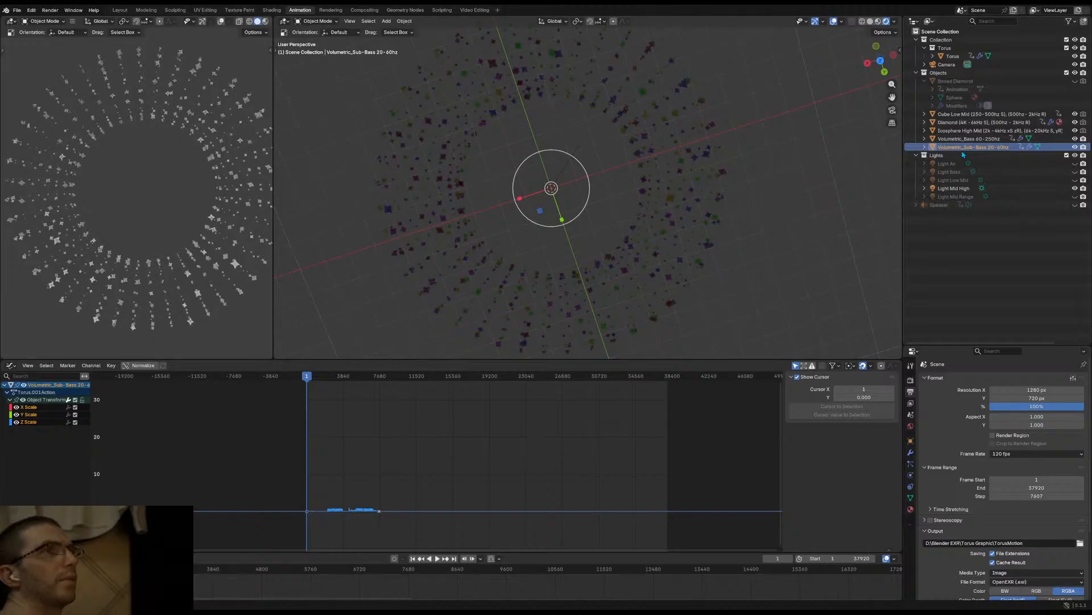
pyautogui.click(91, 366)
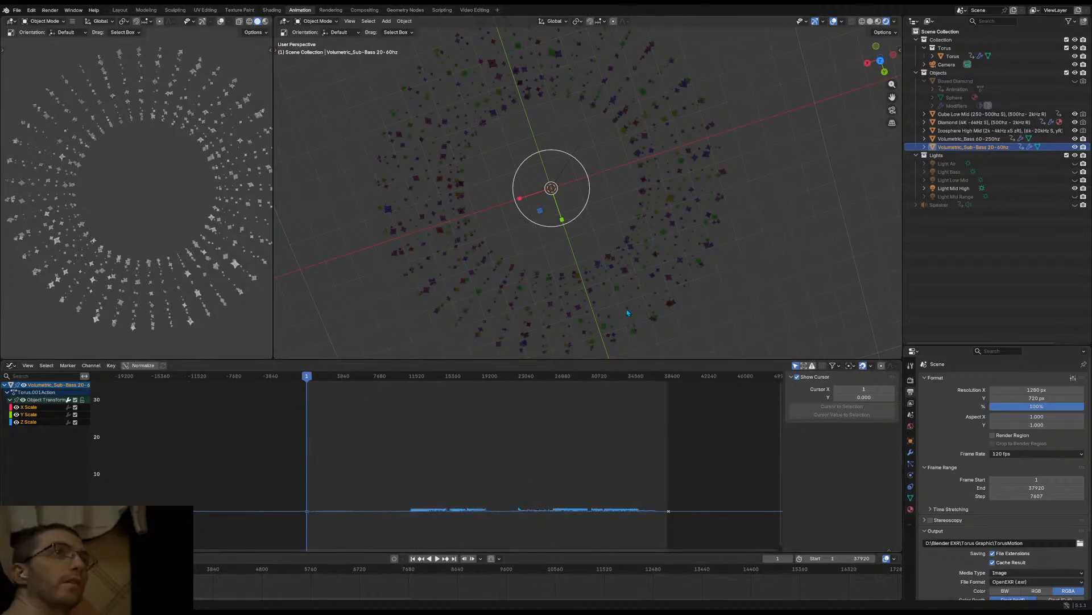
# Start playing the animation with Light Mid High selected and widen the solid-shaded viewport
pyautogui.scroll(-5, 620, 251)
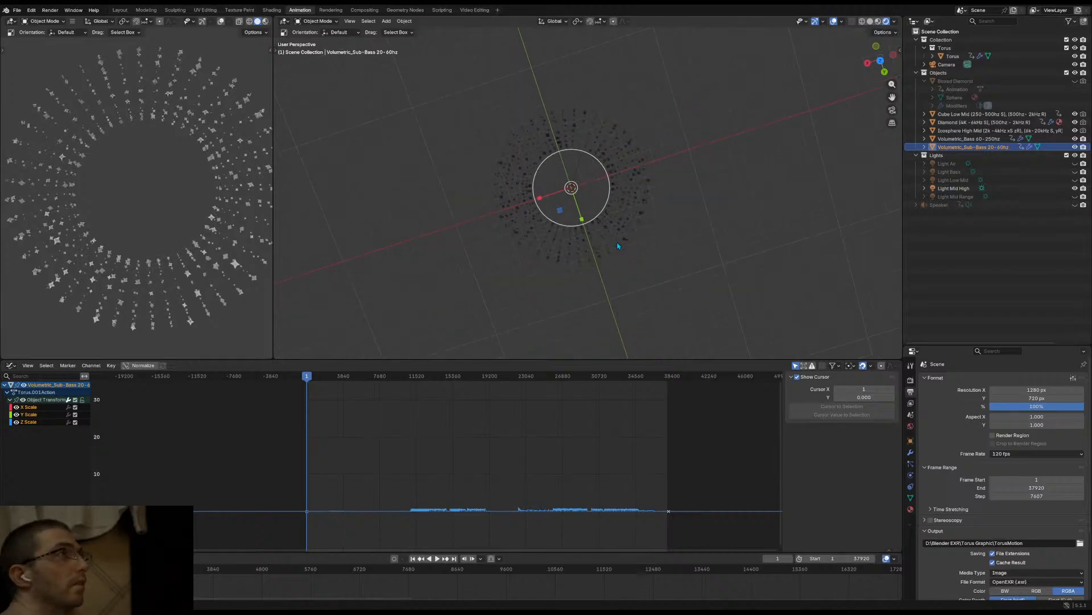
pyautogui.click(954, 188)
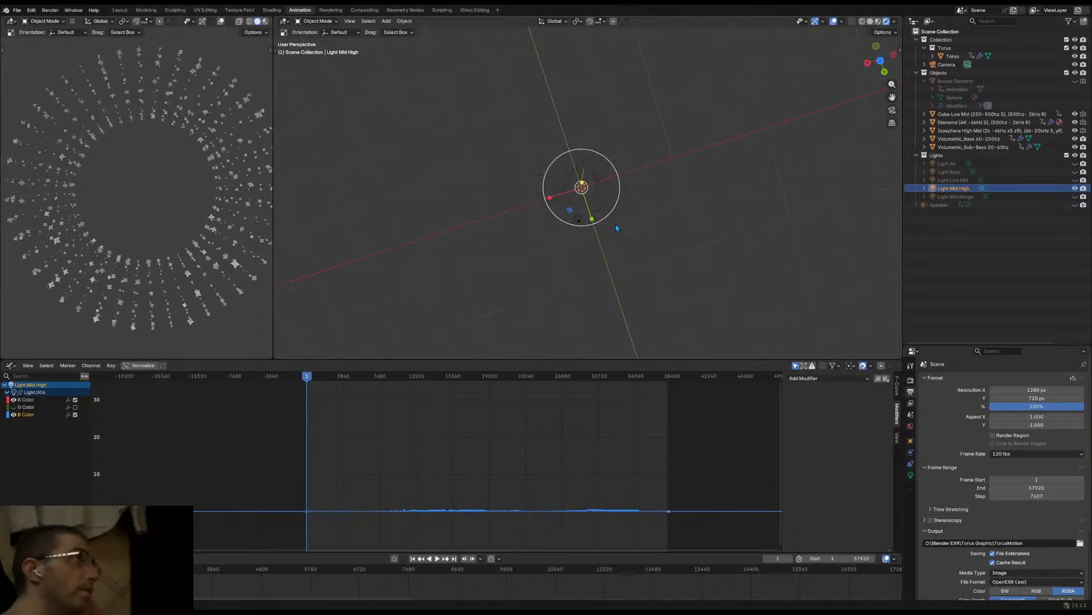
pyautogui.press('space')
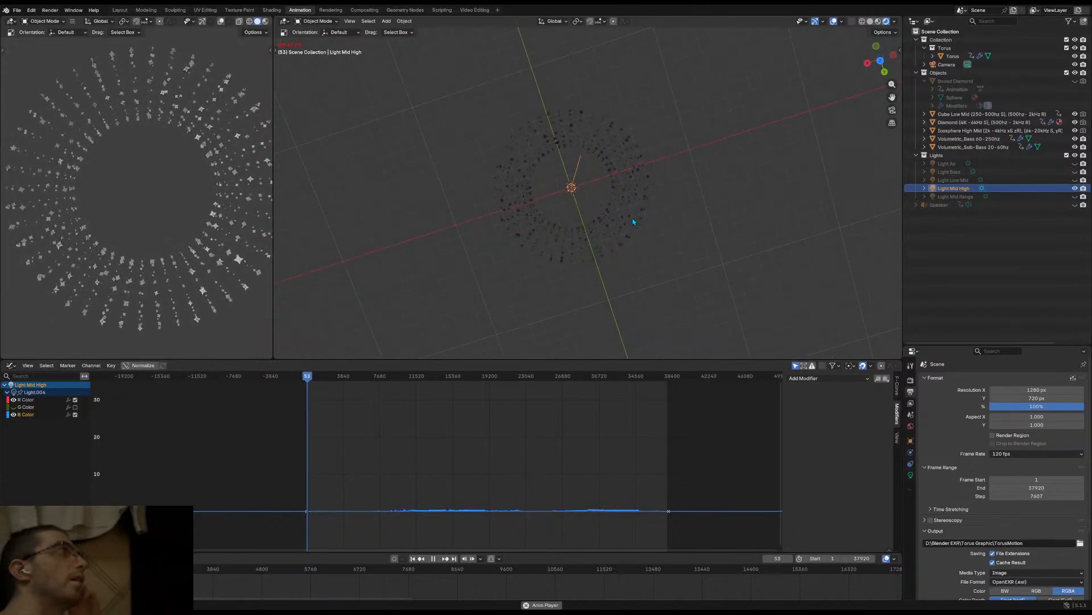
pyautogui.moveTo(274, 232); pyautogui.dragTo(437, 233)
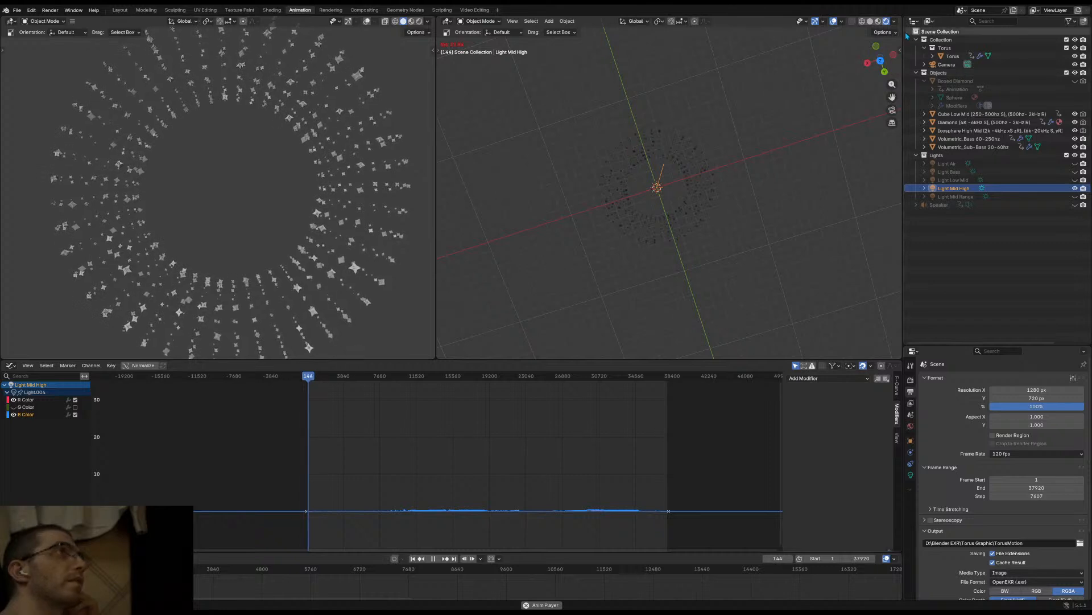
# Examine the playing animation in both viewports from near and far, and view the torus from the side with nothing selected
pyautogui.scroll(6, 683, 234)
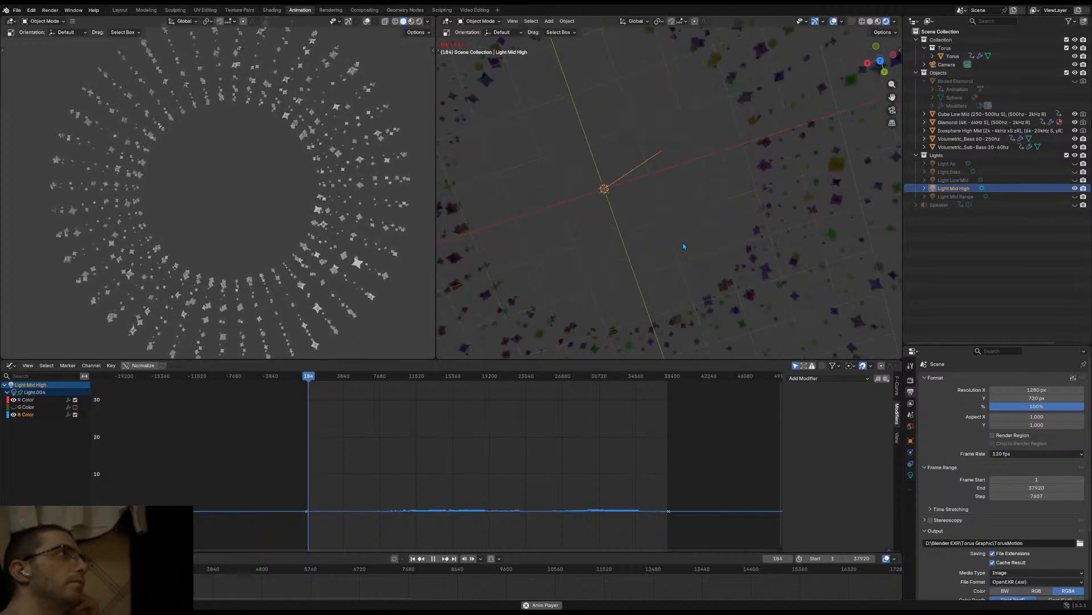
pyautogui.scroll(-6, 689, 258)
pyautogui.scroll(7, 629, 322)
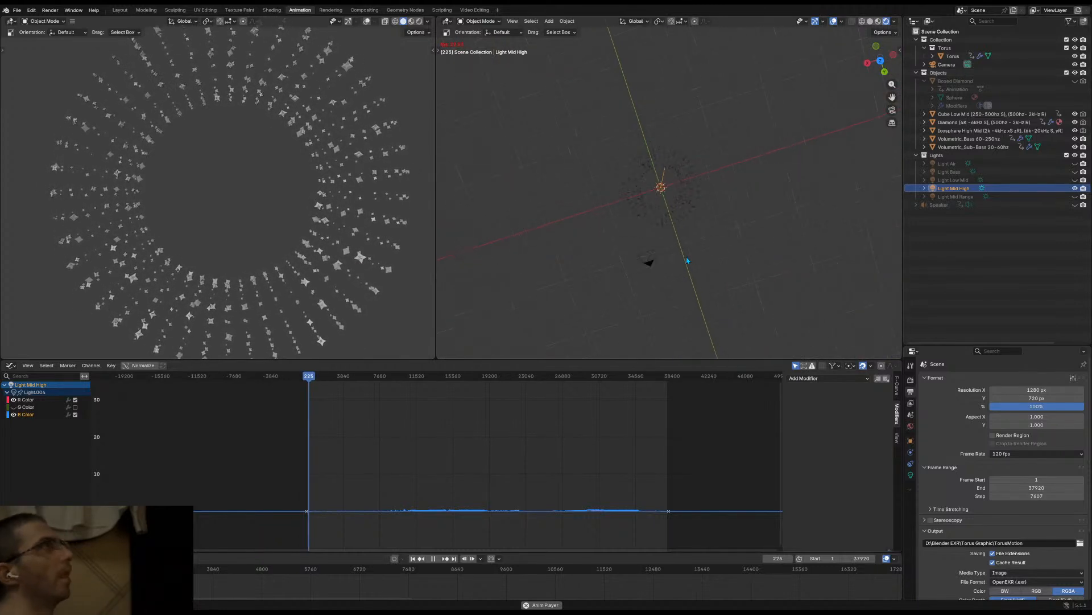
pyautogui.scroll(-4, 663, 202)
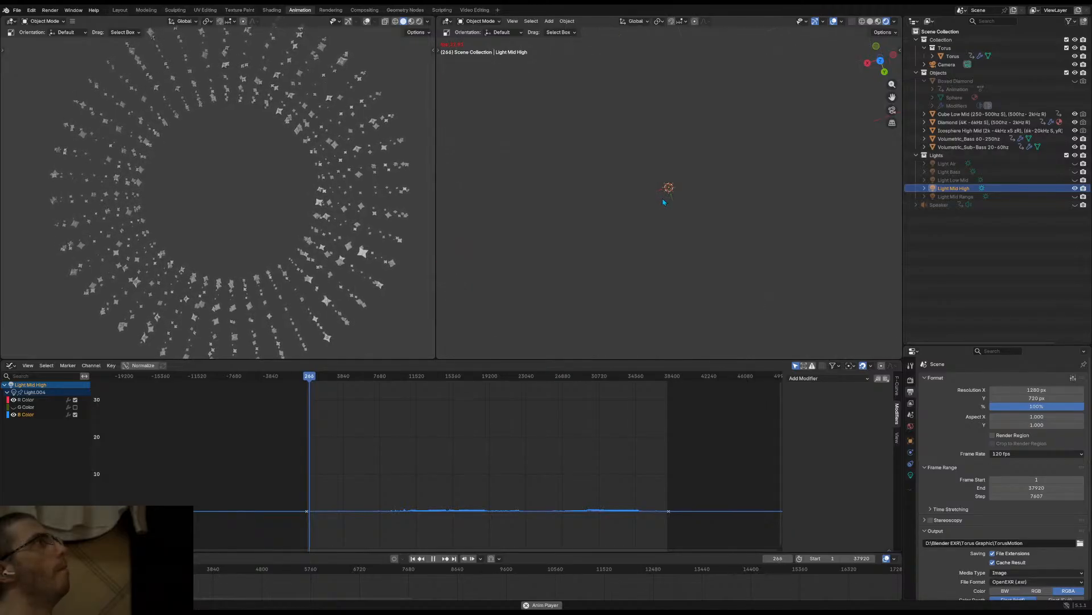
pyautogui.scroll(-6, 231, 176)
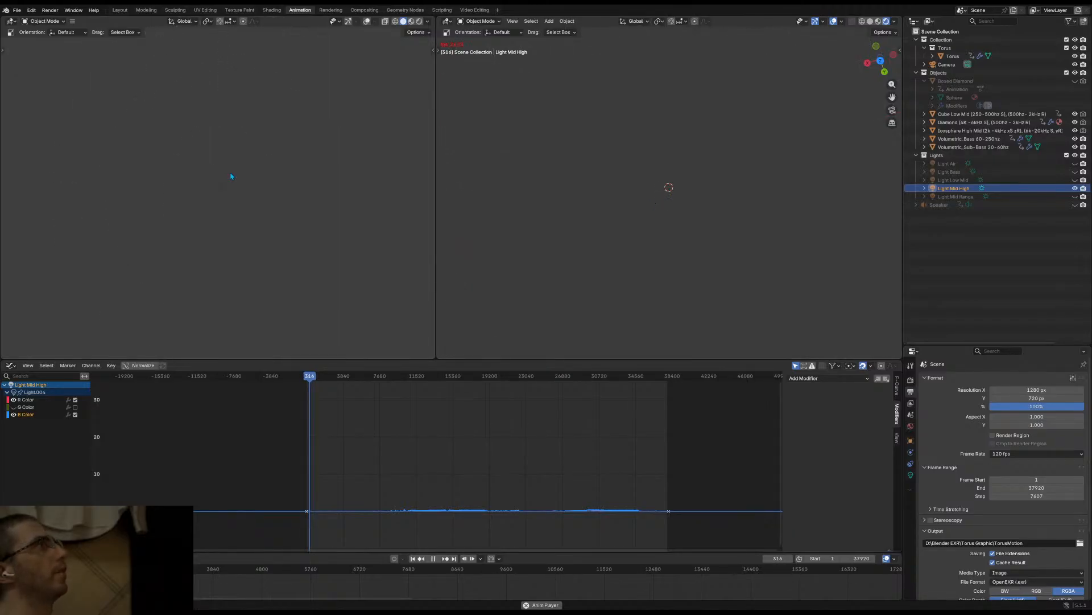
pyautogui.scroll(4, 669, 188)
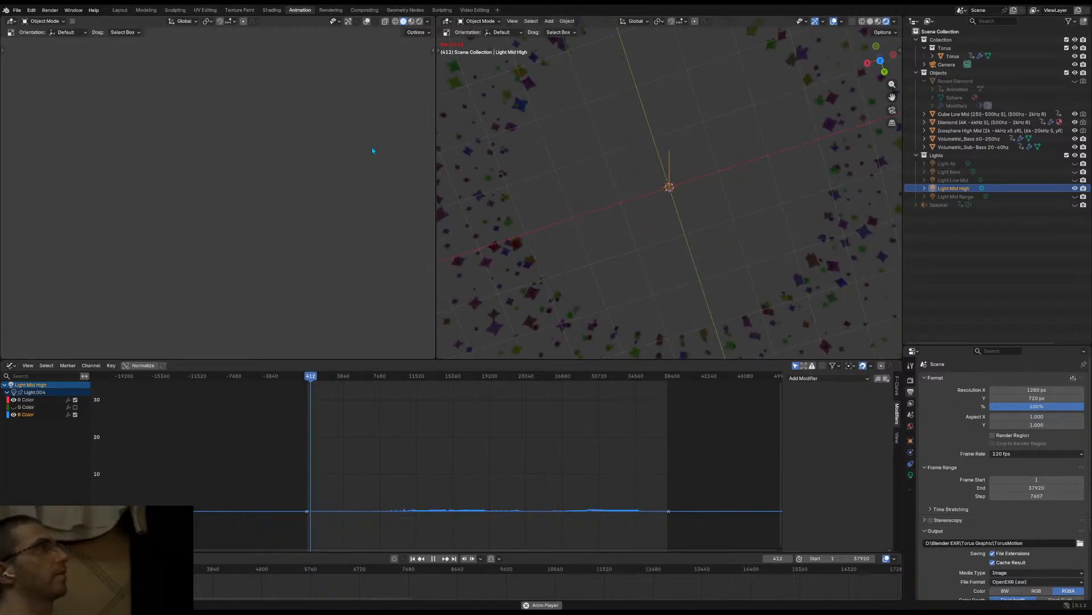
pyautogui.click(307, 155)
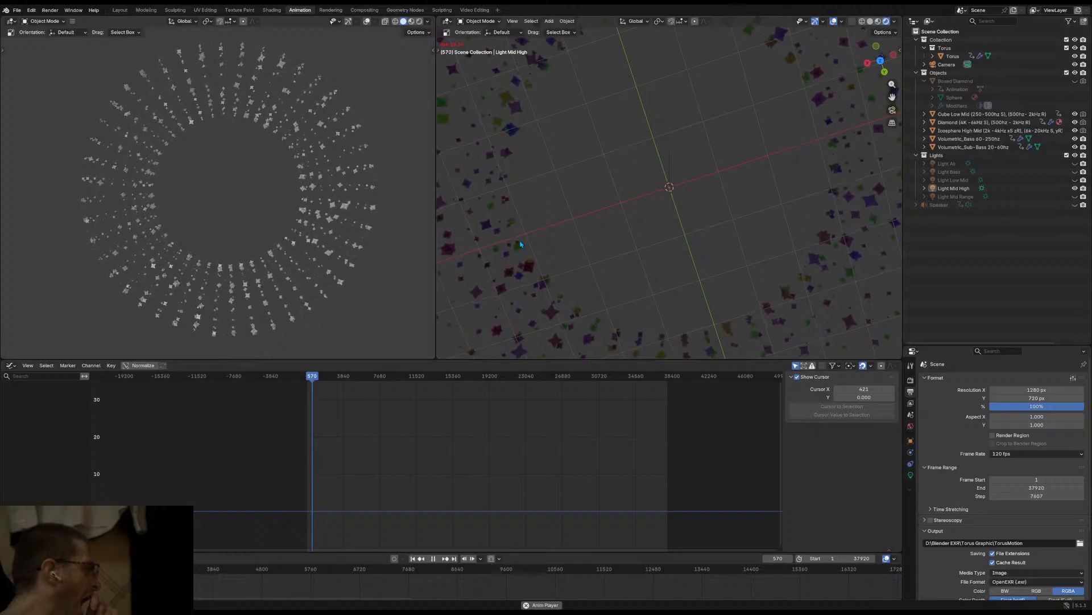
pyautogui.moveTo(536, 249); pyautogui.dragTo(638, 166, button='middle')
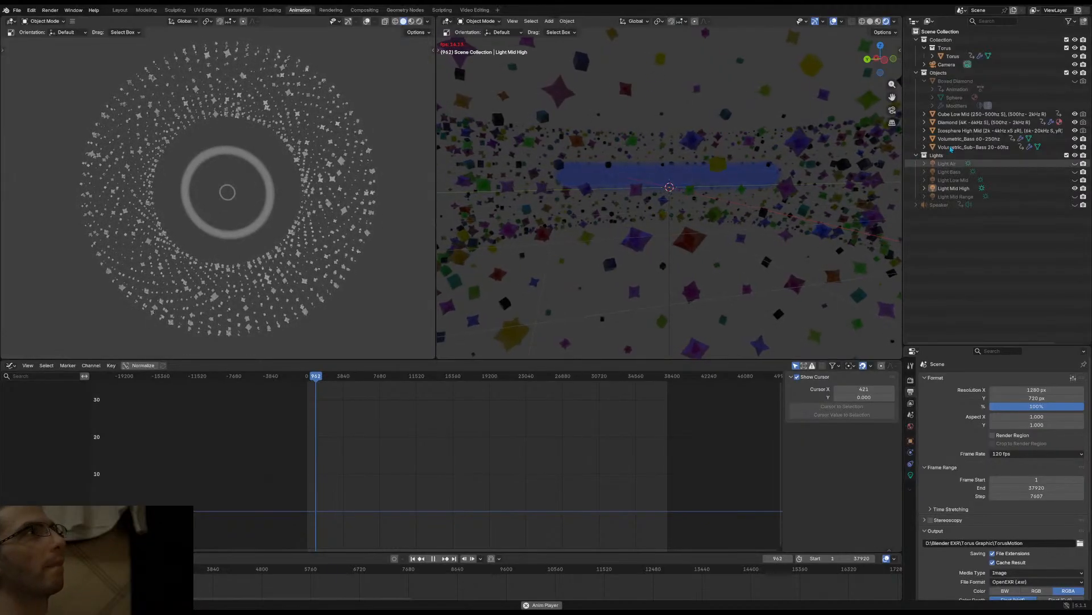
# Inspect the full curves of Icosphere High Mid and Volumetric_Bass 60-250hz, and scrub the playing animation to around frame 5000
pyautogui.click(954, 132)
pyautogui.press('Home')
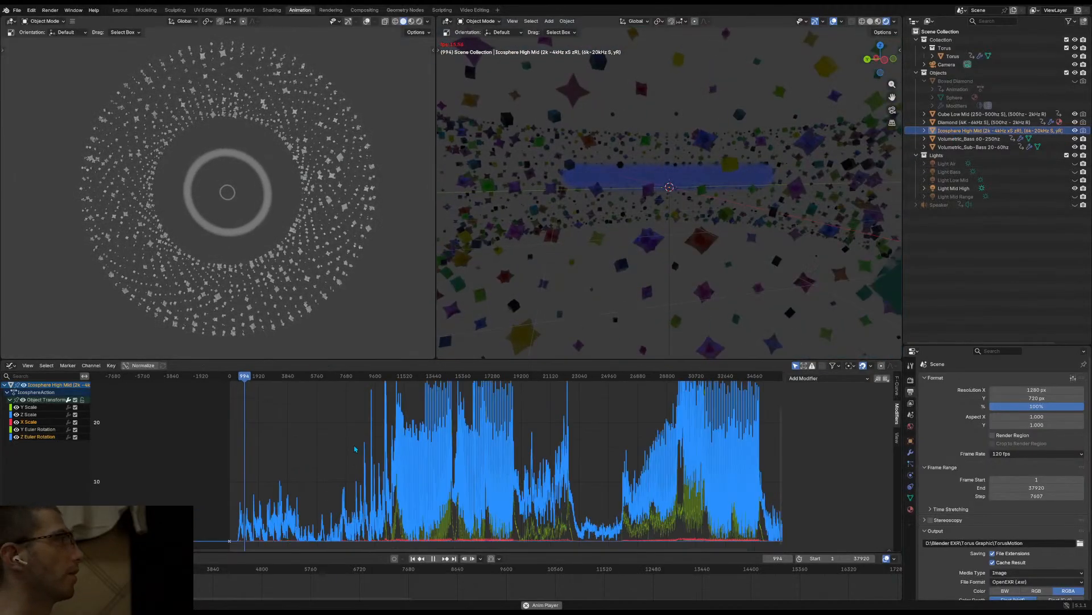
pyautogui.click(969, 138)
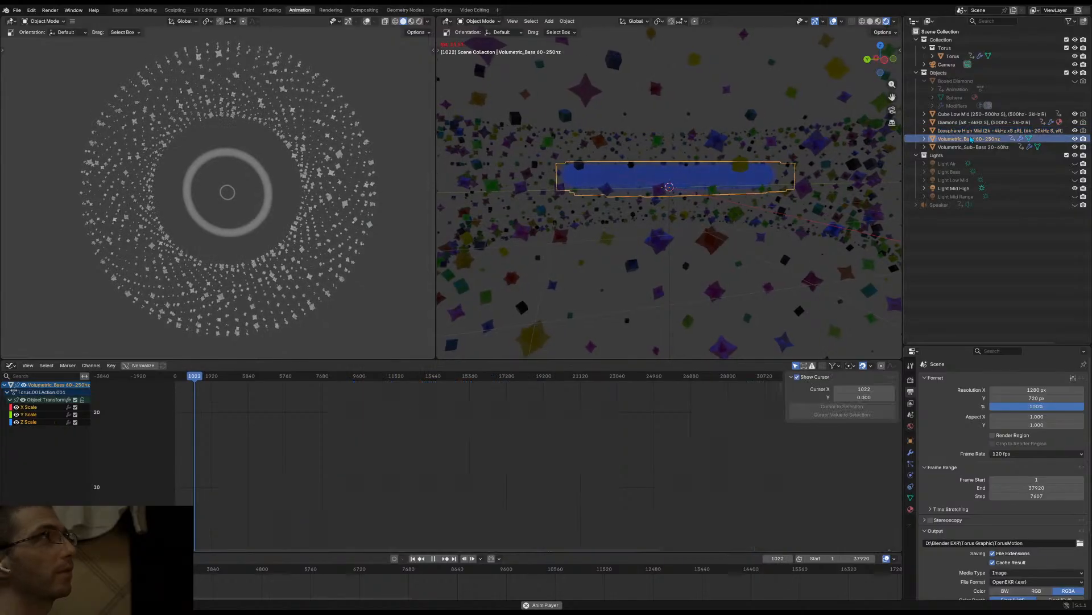
pyautogui.press('Home')
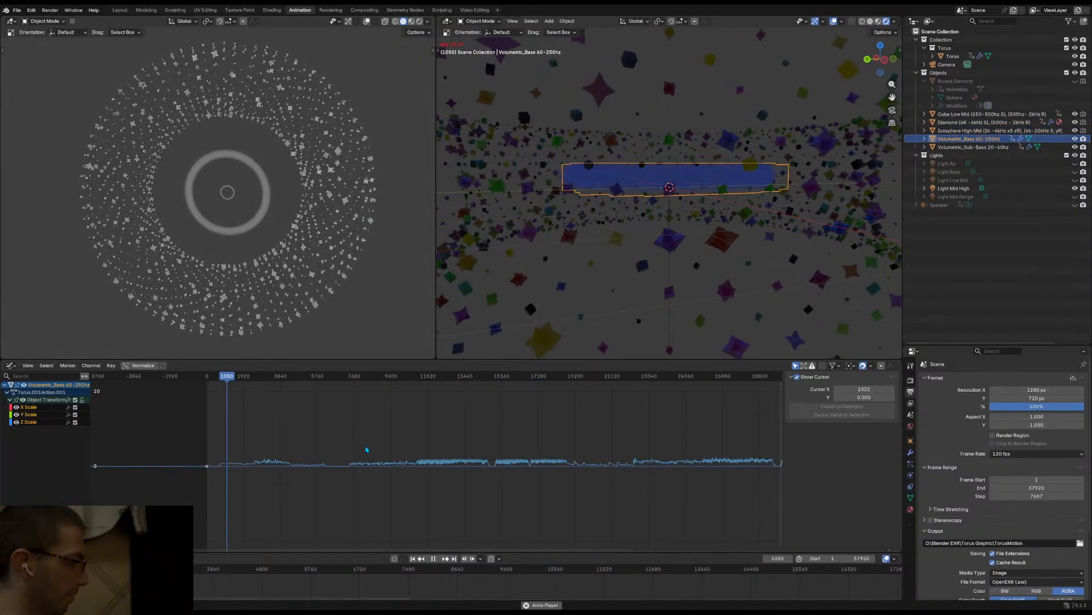
pyautogui.keyDown('ctrl'); pyautogui.moveTo(365, 450); pyautogui.dragTo(243, 483, button='middle'); pyautogui.keyUp('ctrl')
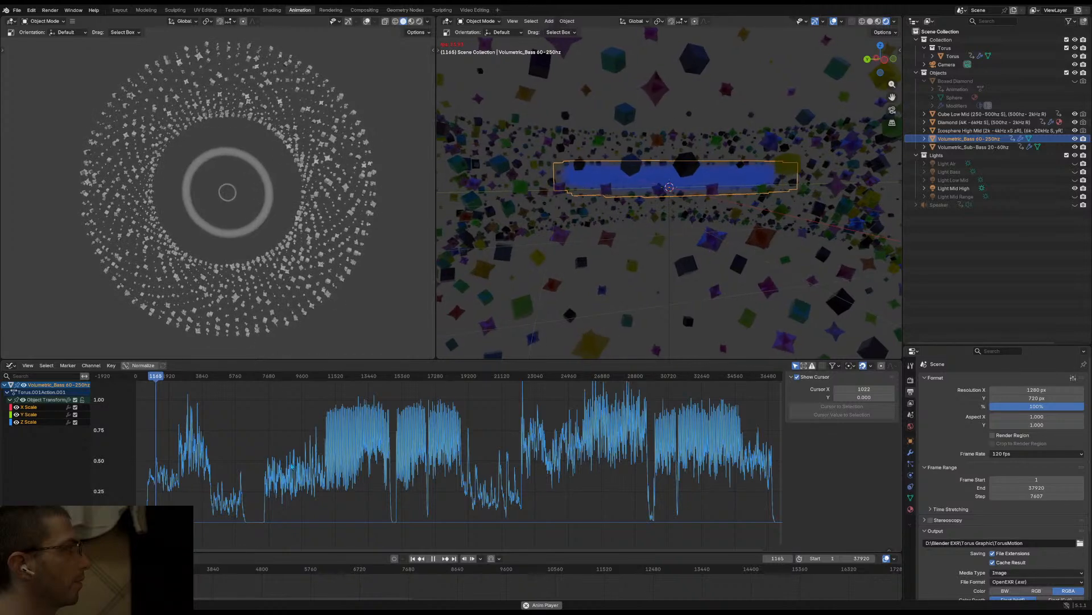
pyautogui.moveTo(287, 377); pyautogui.dragTo(222, 404)
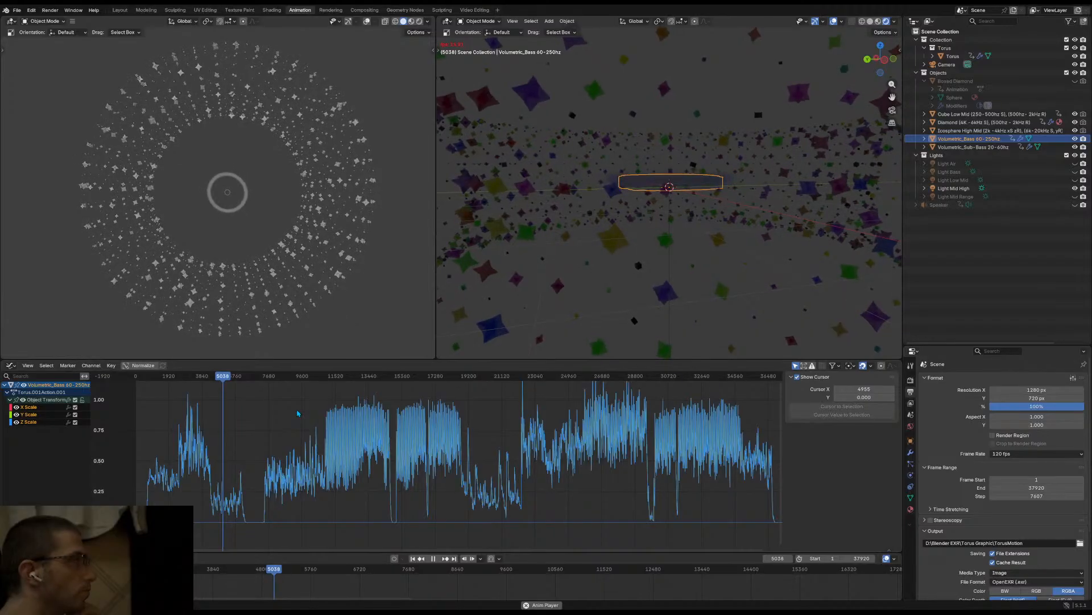
# View the whole torus from an oblique angle and select the Volumetric_Bass 60-250hz ring at its centre
pyautogui.scroll(-5, 614, 194)
pyautogui.click(692, 260)
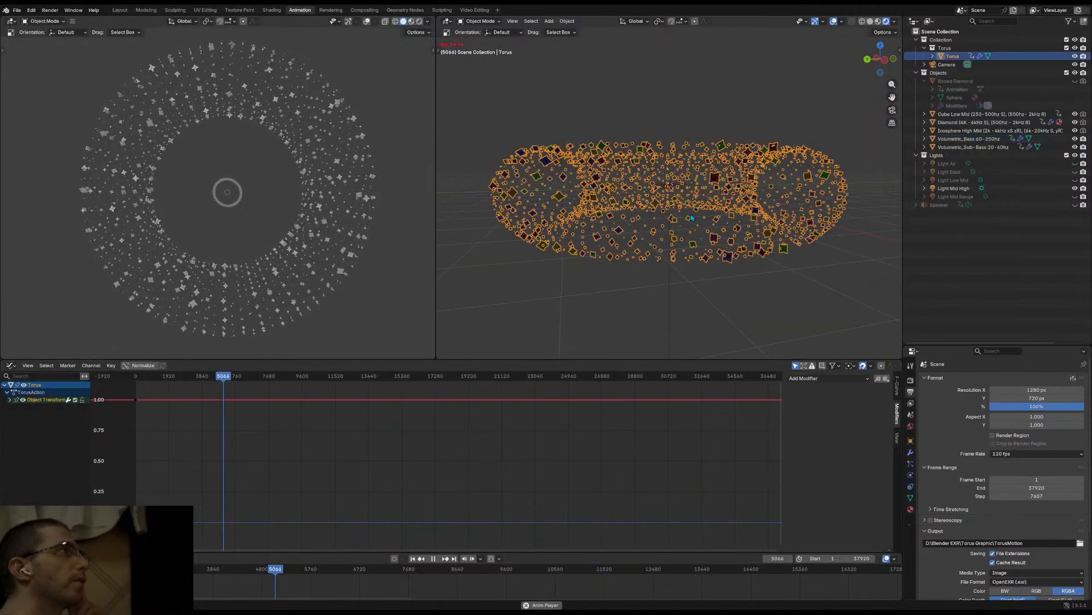
pyautogui.moveTo(692, 260); pyautogui.dragTo(839, 182, button='middle')
pyautogui.click(706, 189)
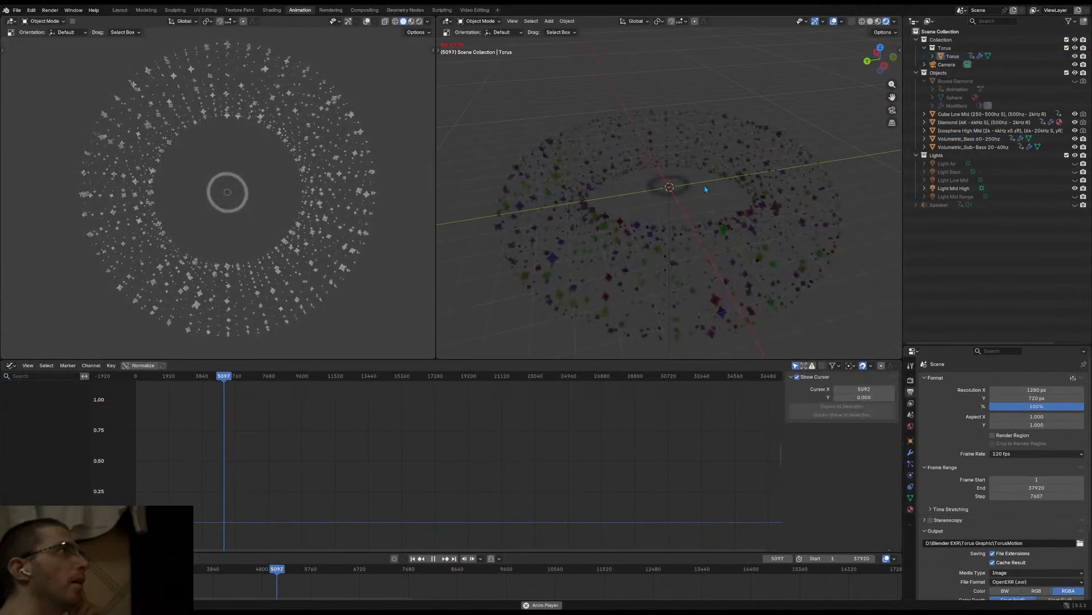
pyautogui.click(691, 190)
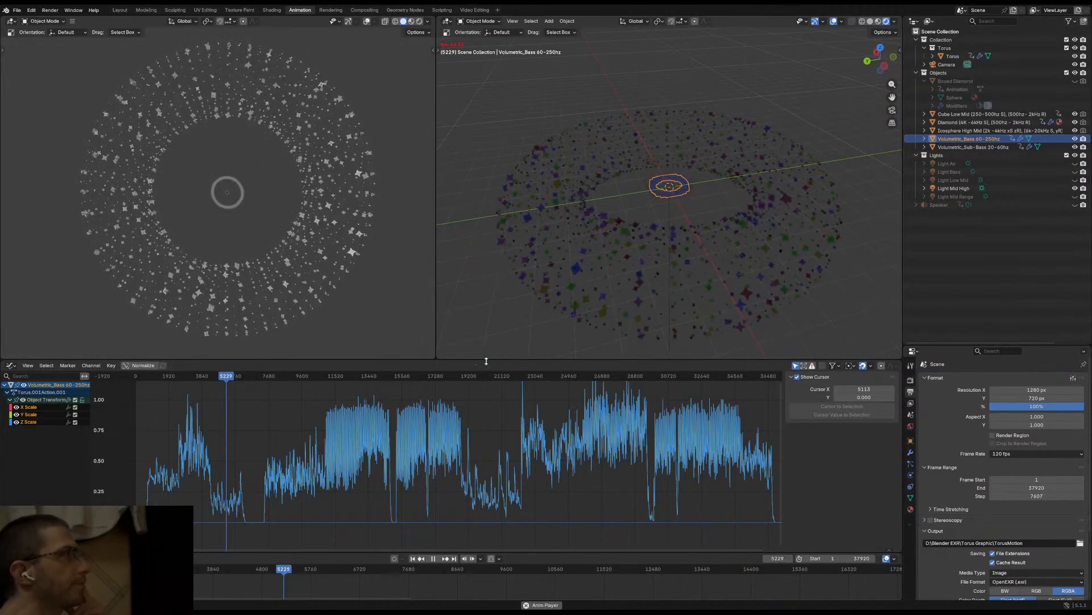
# Make the 3D viewports slightly taller and switch the coloured one to Material Preview shading, with the render settings shown
pyautogui.moveTo(489, 359); pyautogui.dragTo(489, 375)
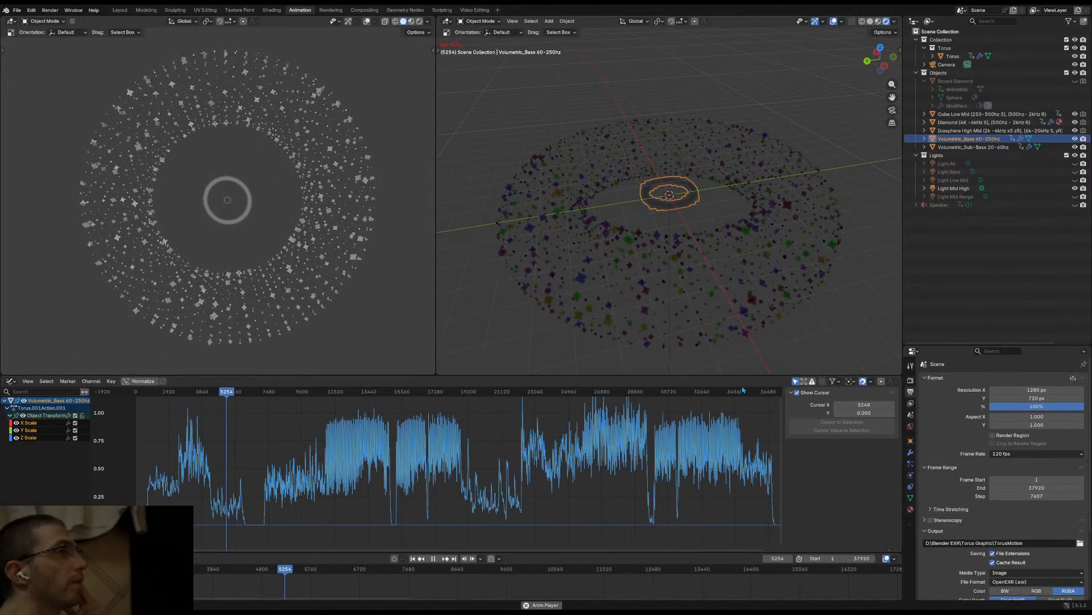
pyautogui.click(911, 380)
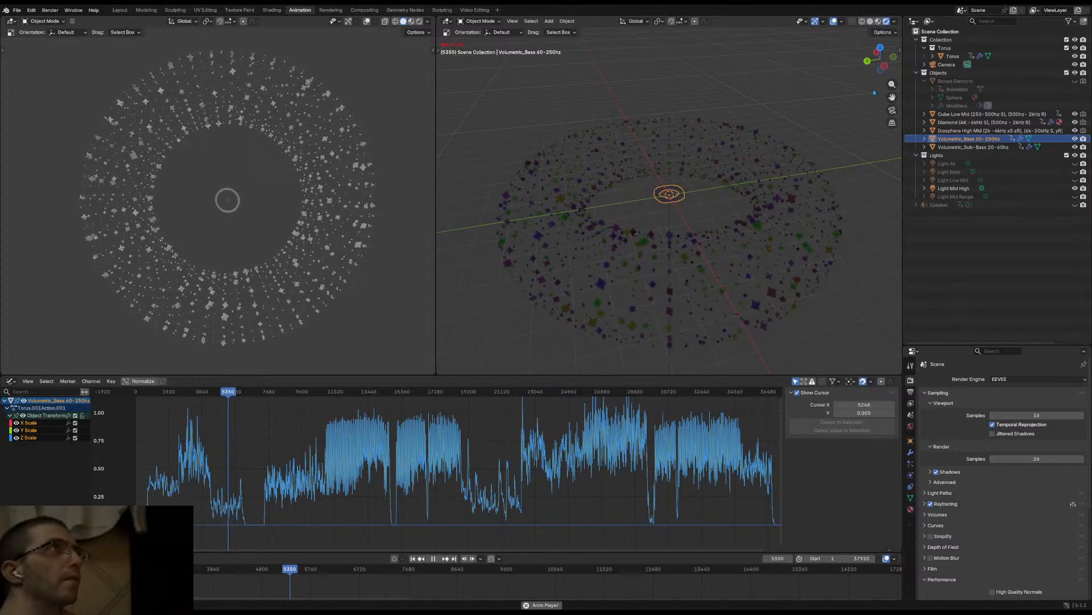
pyautogui.click(879, 22)
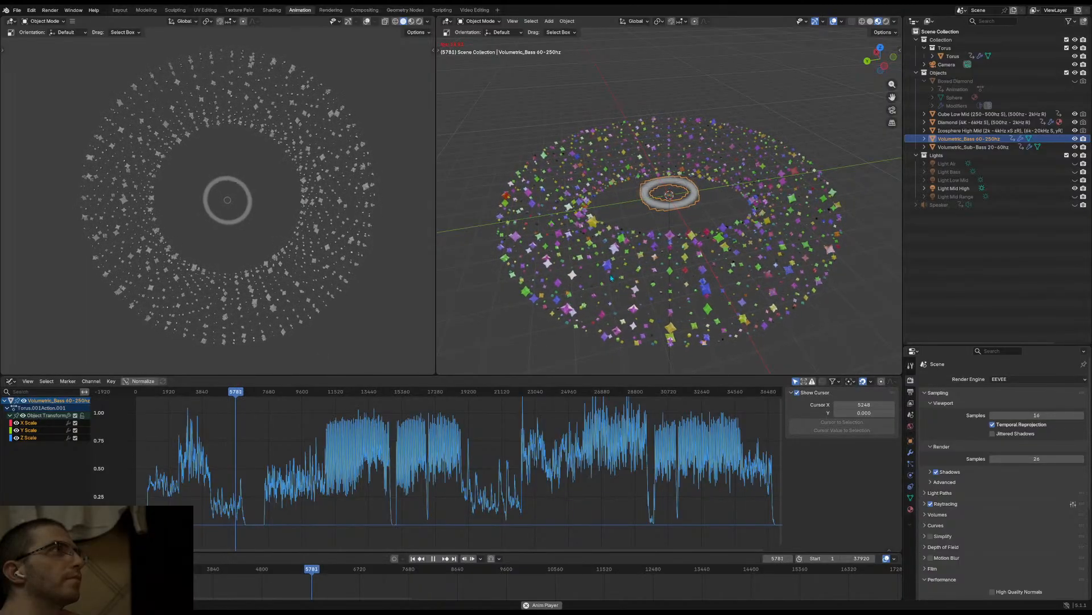
pyautogui.scroll(-4, 610, 278)
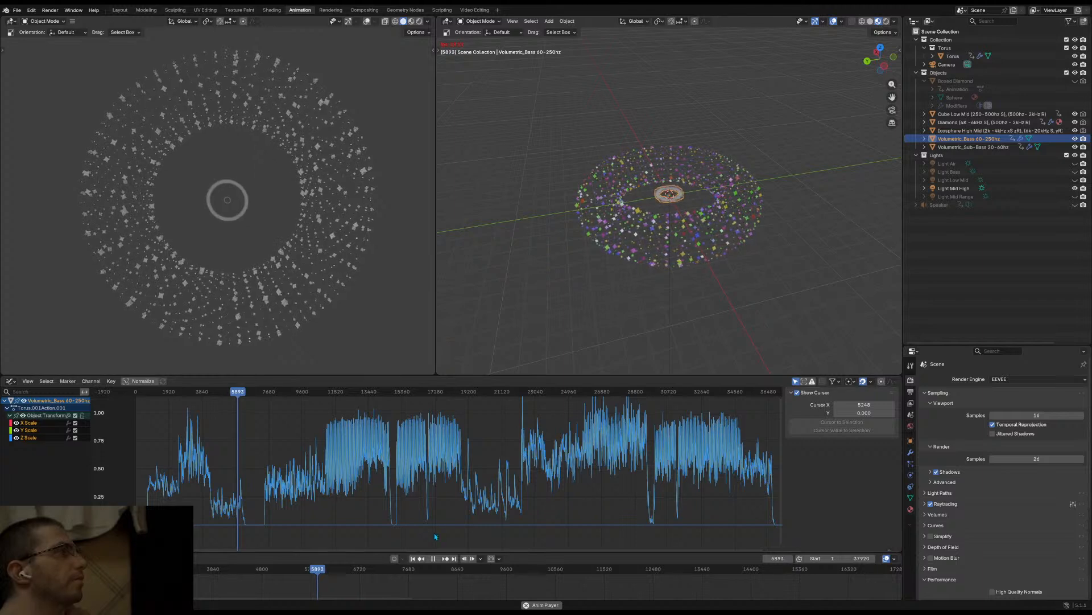
# Stop the playback at frame 5911 and deselect the bass ring to inspect the visualizer from above
pyautogui.press('space')
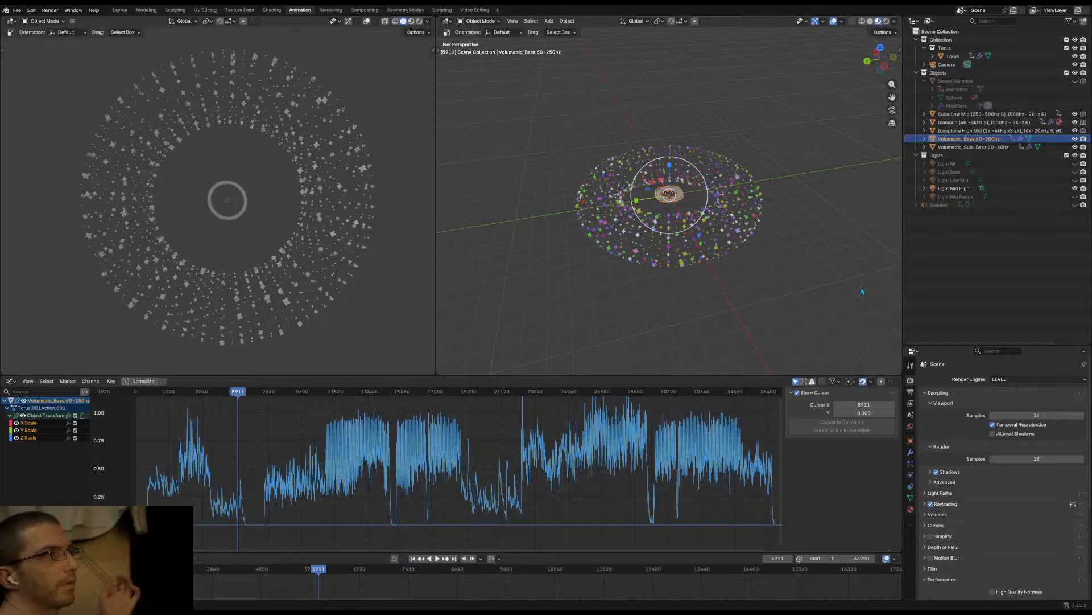
pyautogui.moveTo(862, 291); pyautogui.dragTo(756, 294, button='middle')
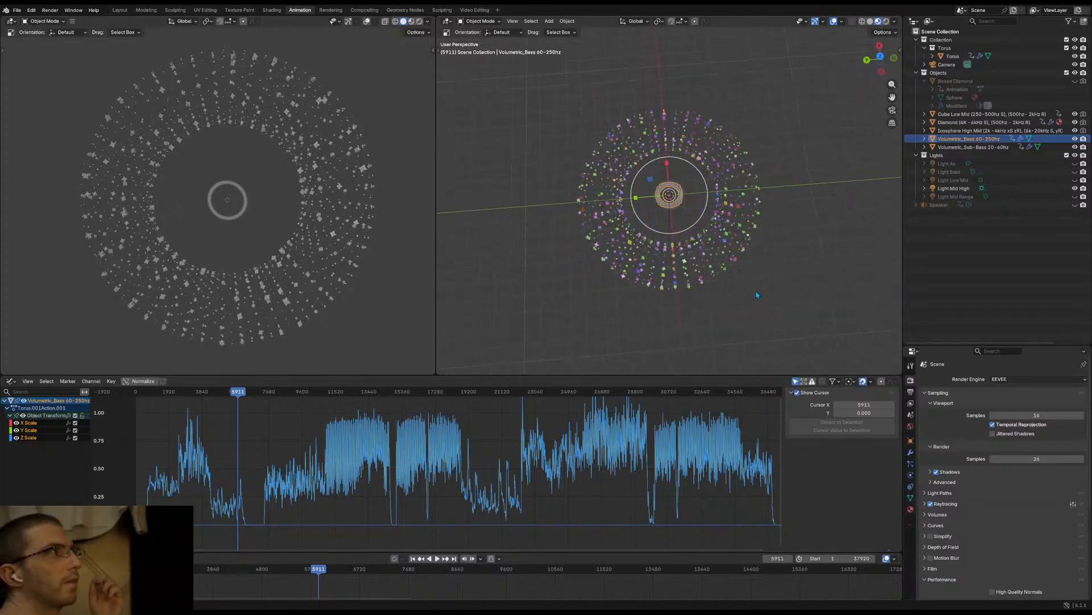
pyautogui.click(766, 260)
pyautogui.scroll(3, 719, 205)
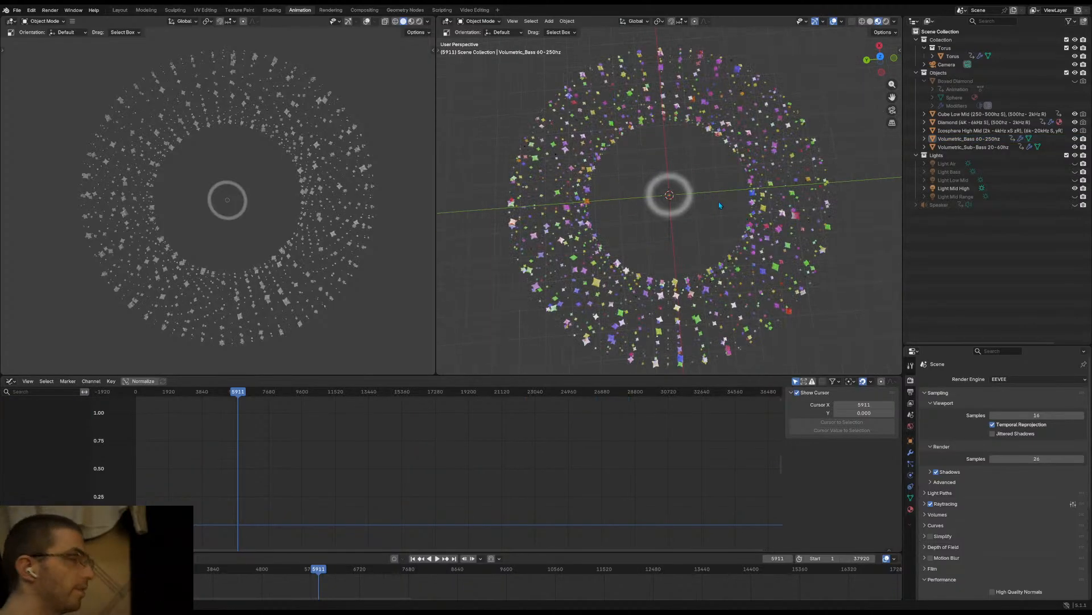
# Add a second camera at the centre of the torus
pyautogui.moveTo(719, 205); pyautogui.dragTo(716, 220, button='middle')
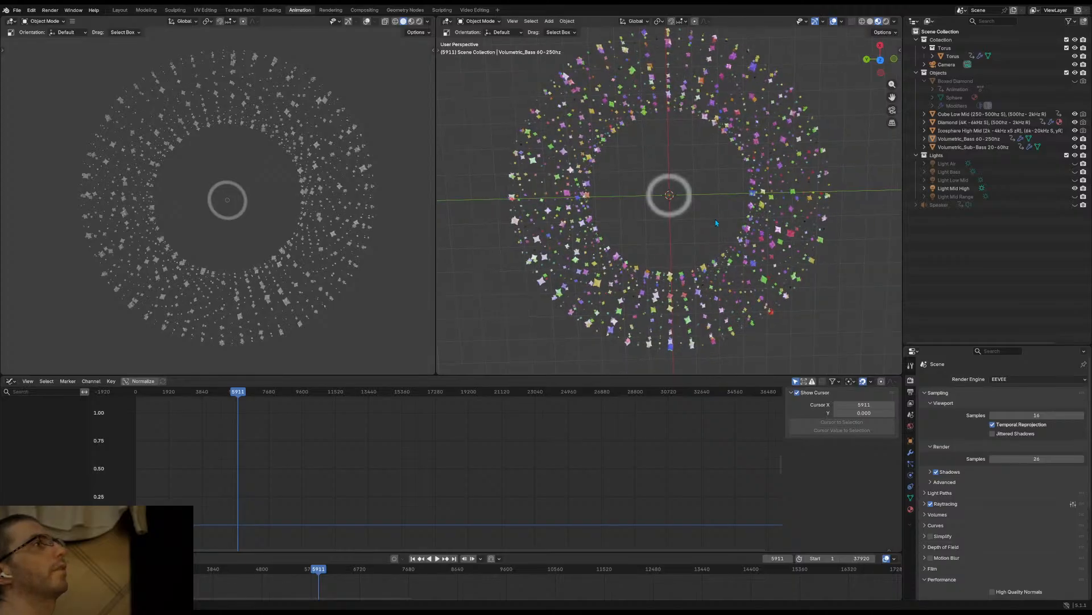
pyautogui.scroll(1, 716, 219)
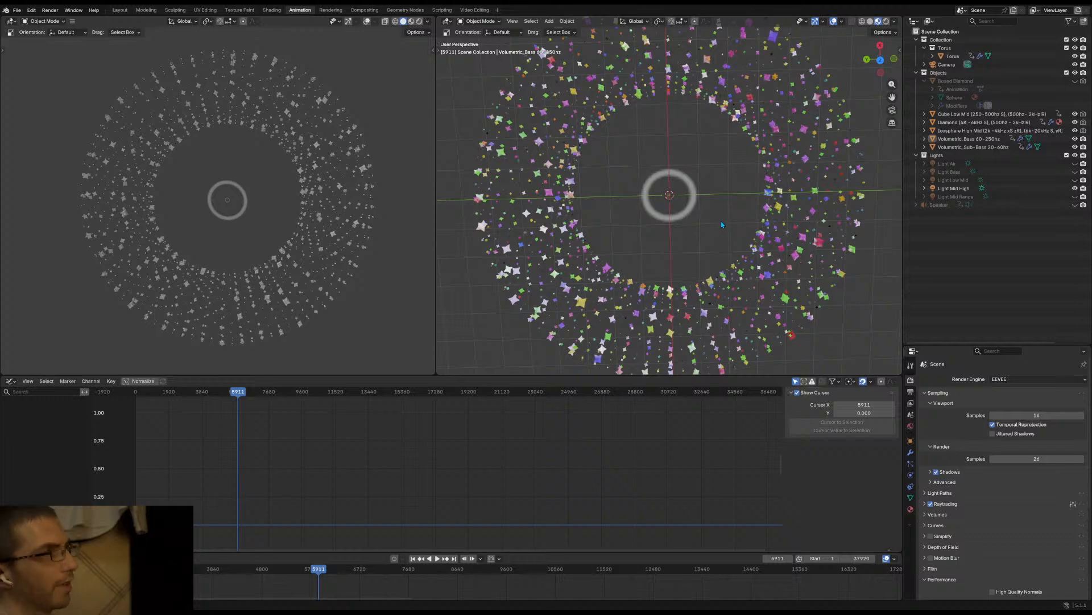
pyautogui.keyDown('shift'); pyautogui.moveTo(718, 221); pyautogui.dragTo(718, 186, button='middle'); pyautogui.keyUp('shift')
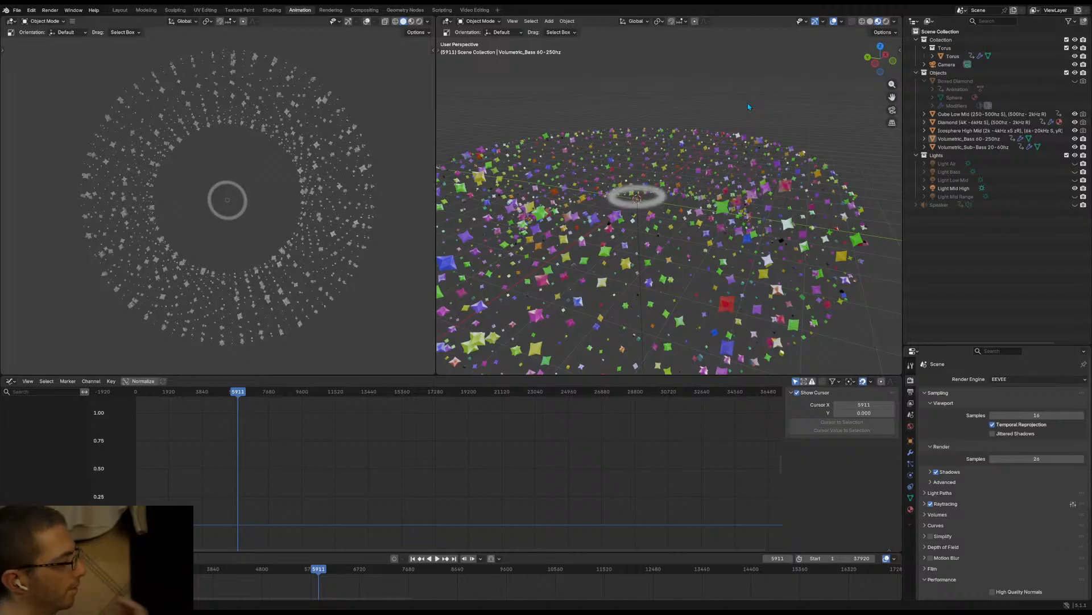
pyautogui.hotkey('shift', 'a')
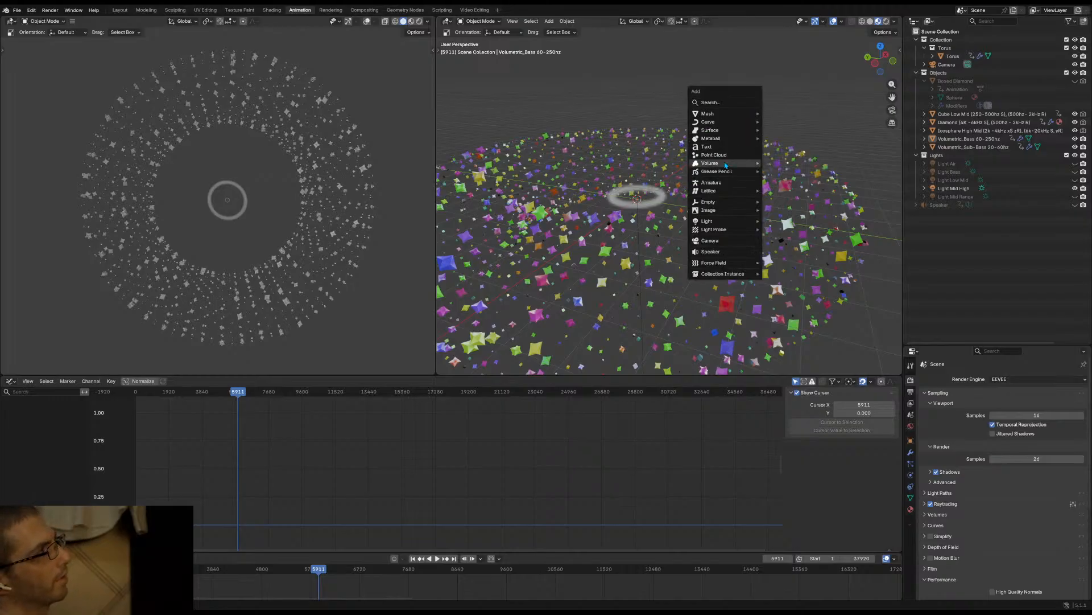
pyautogui.moveTo(726, 164)
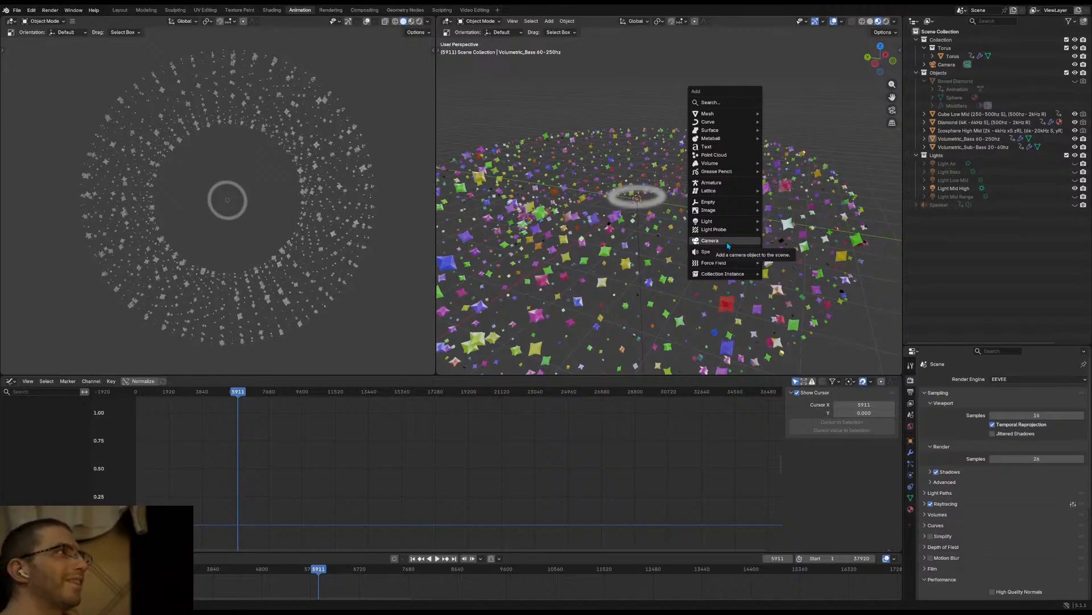
pyautogui.click(729, 242)
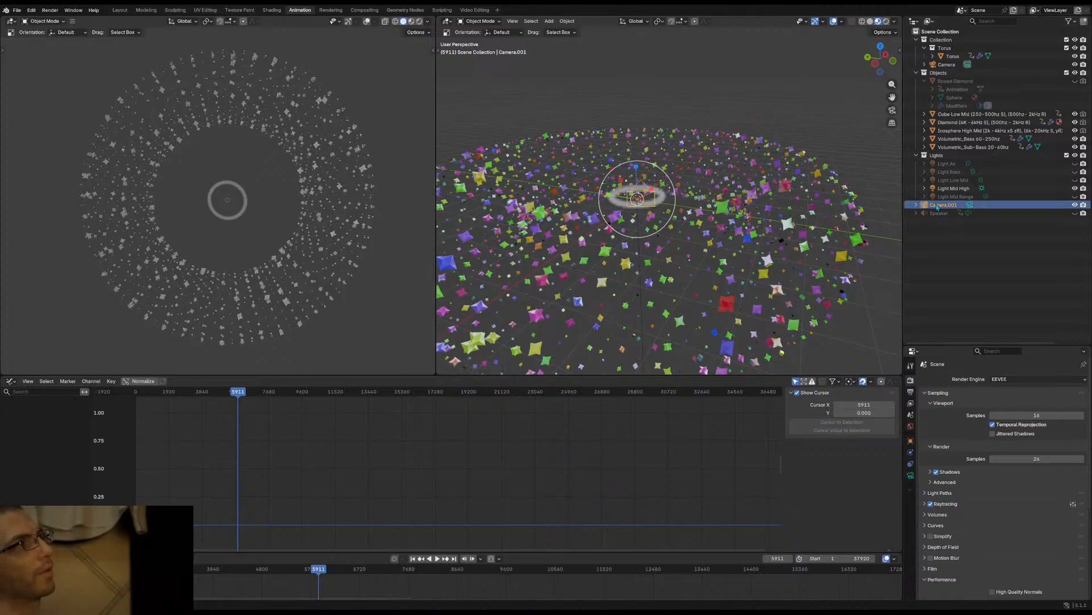
# Examine the new camera's lens, physics and constraint settings, including the list of available object constraints
pyautogui.click(917, 206)
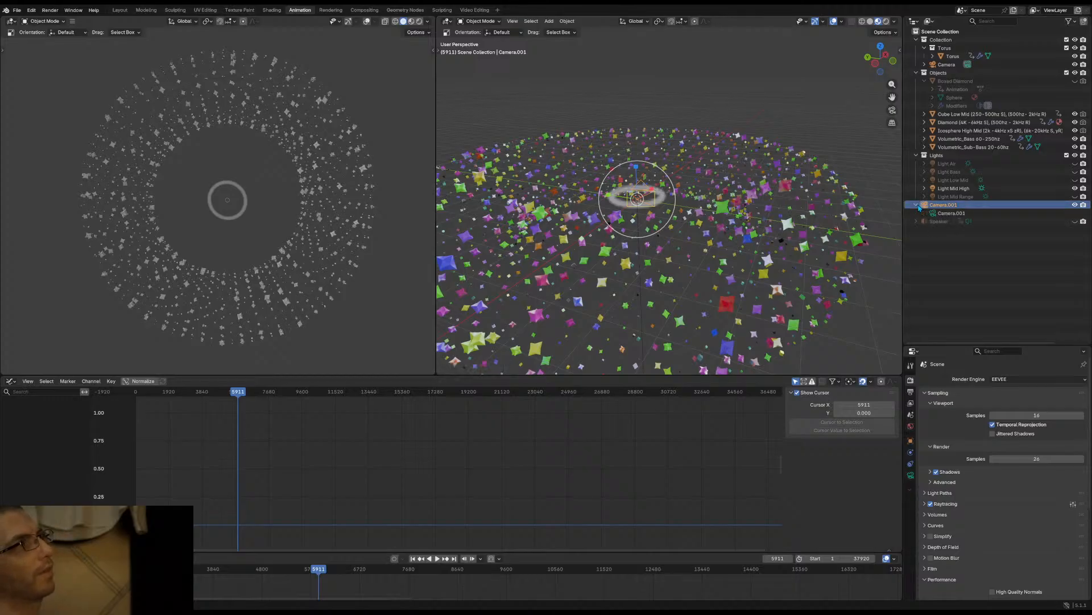
pyautogui.click(951, 213)
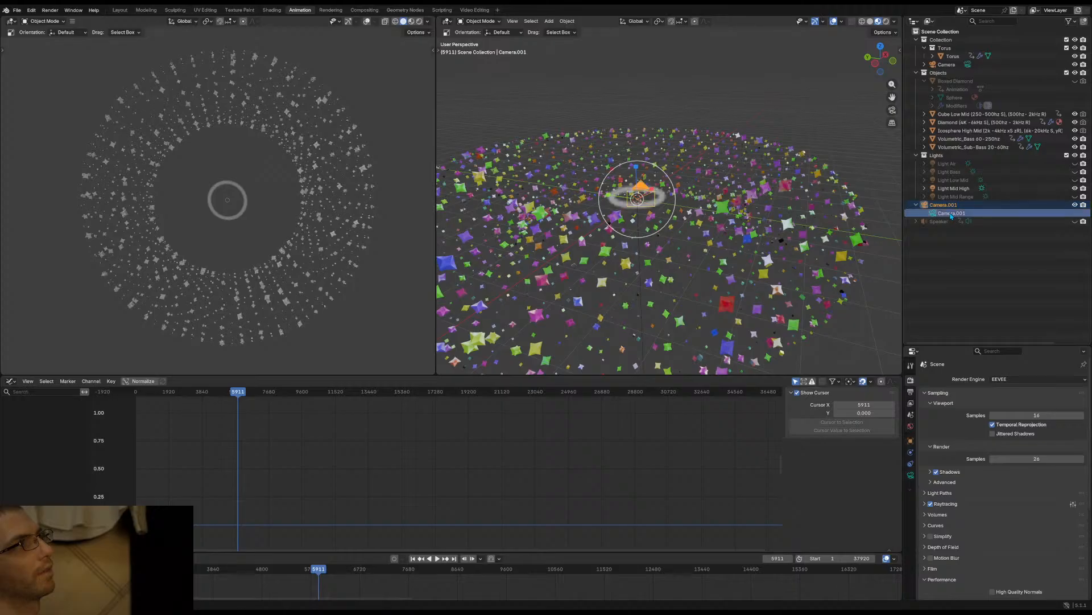
pyautogui.click(911, 475)
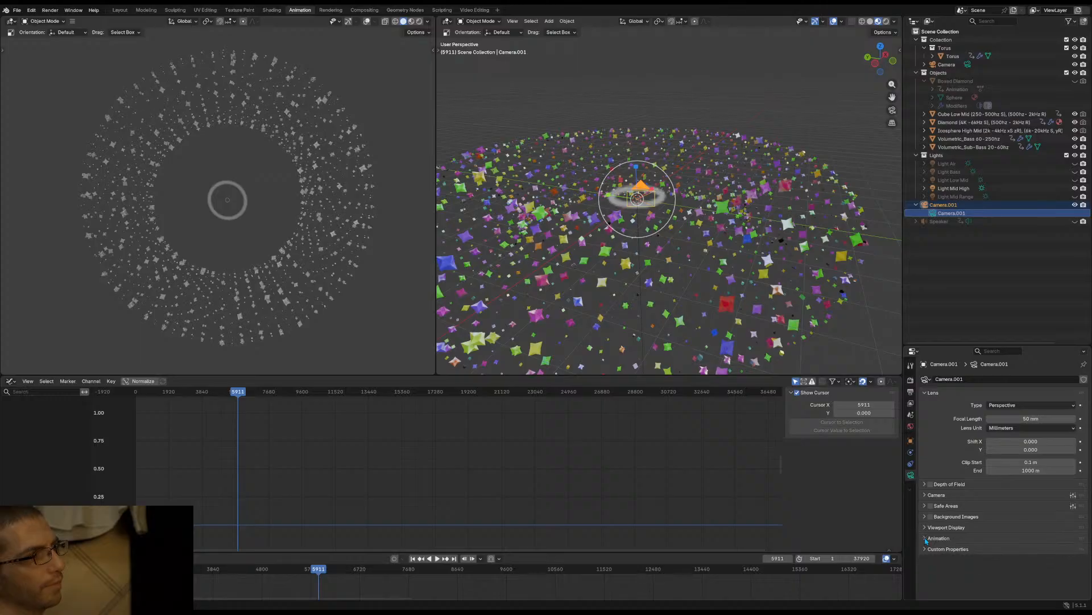
pyautogui.click(911, 452)
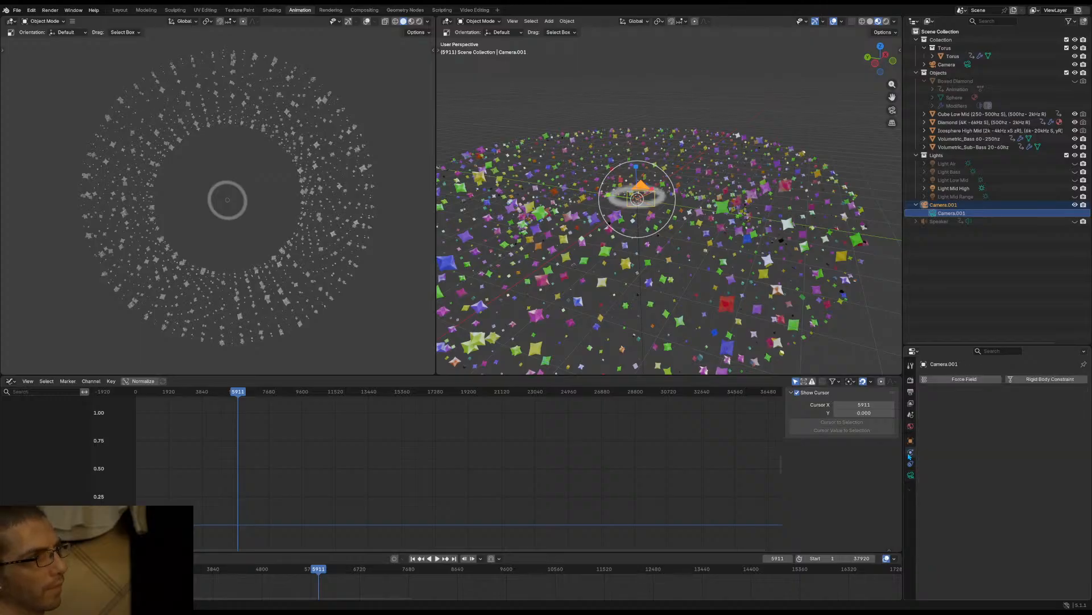
pyautogui.click(912, 464)
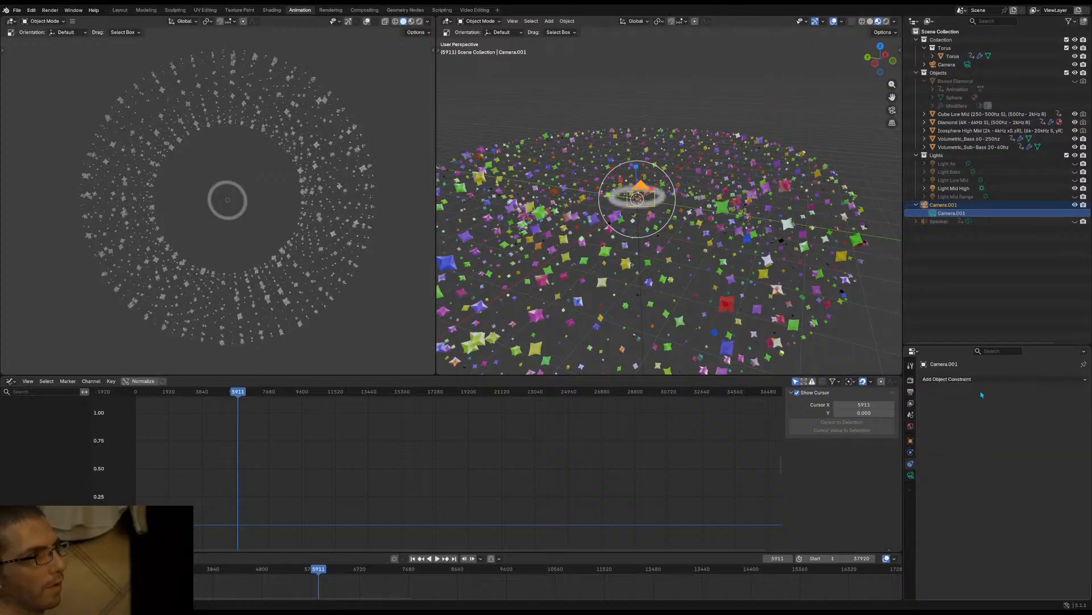
pyautogui.click(980, 380)
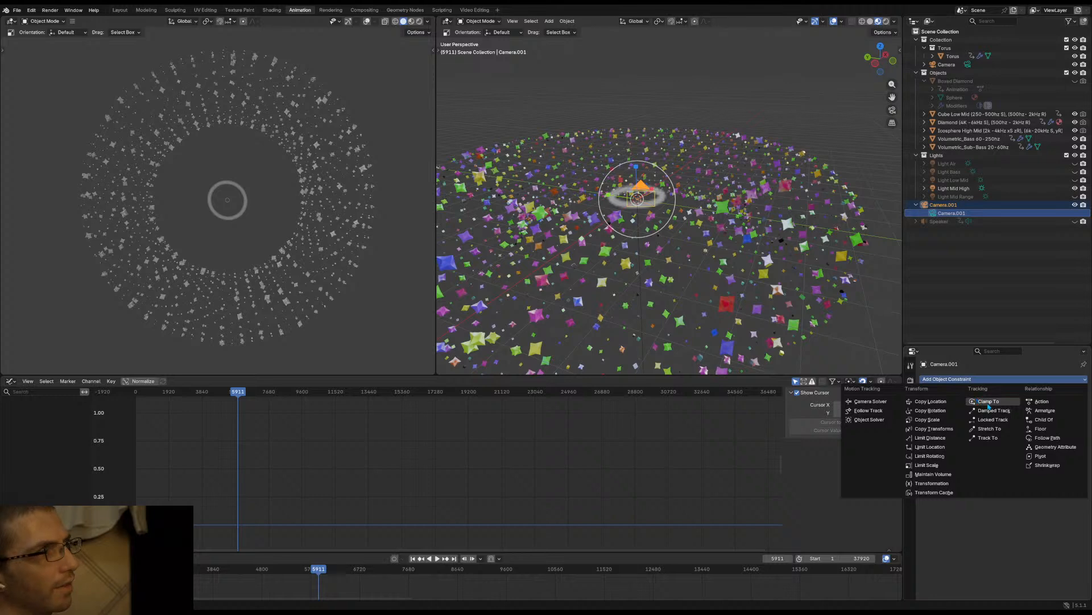
pyautogui.click(1000, 546)
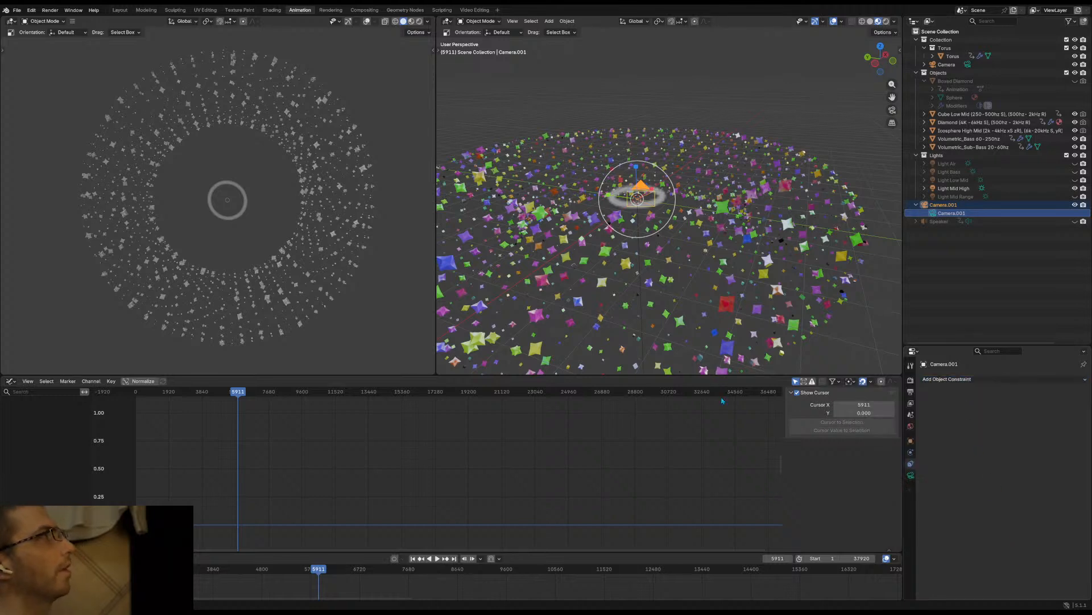
# From the top view, set the new camera object's X, Y and Z rotation to 0°
pyautogui.scroll(-4, 723, 210)
pyautogui.moveTo(723, 210); pyautogui.dragTo(682, 238, button='middle')
pyautogui.scroll(3, 665, 212)
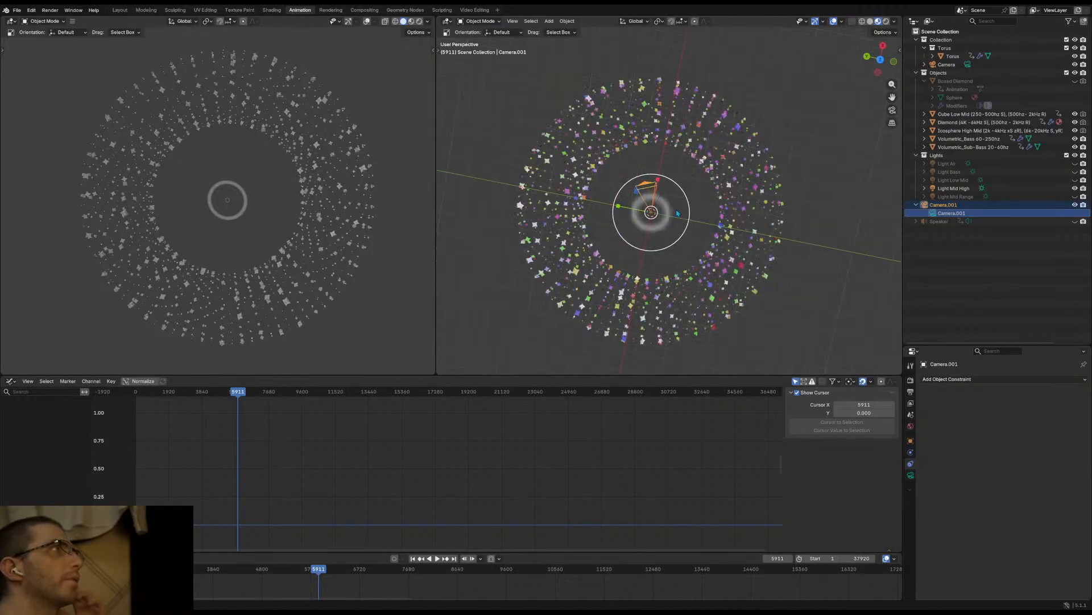
pyautogui.click(885, 63)
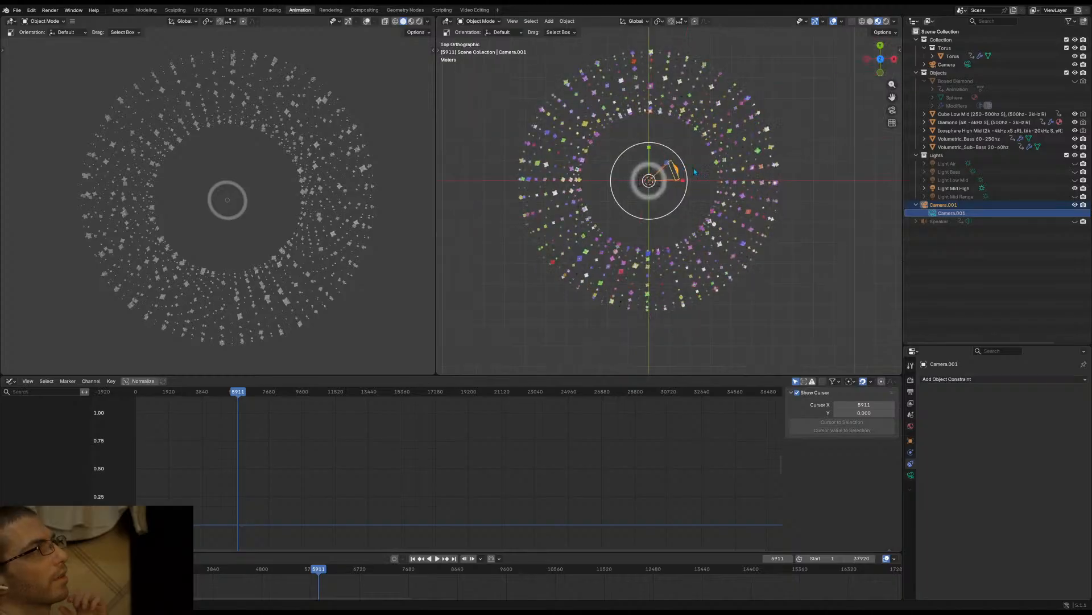
pyautogui.click(941, 206)
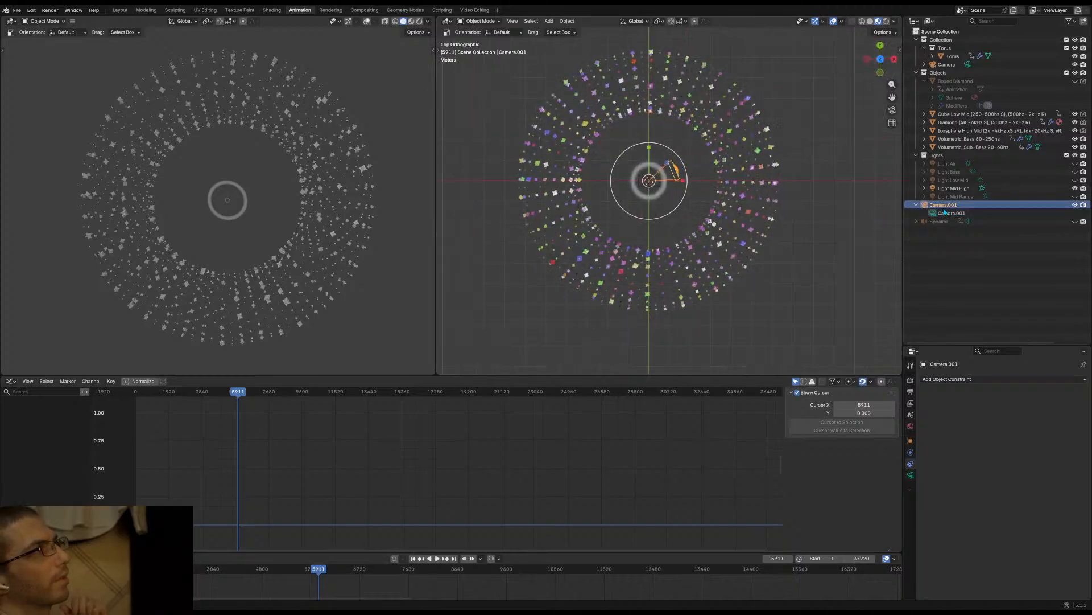
pyautogui.click(910, 441)
pyautogui.moveTo(1002, 431); pyautogui.dragTo(1001, 447)
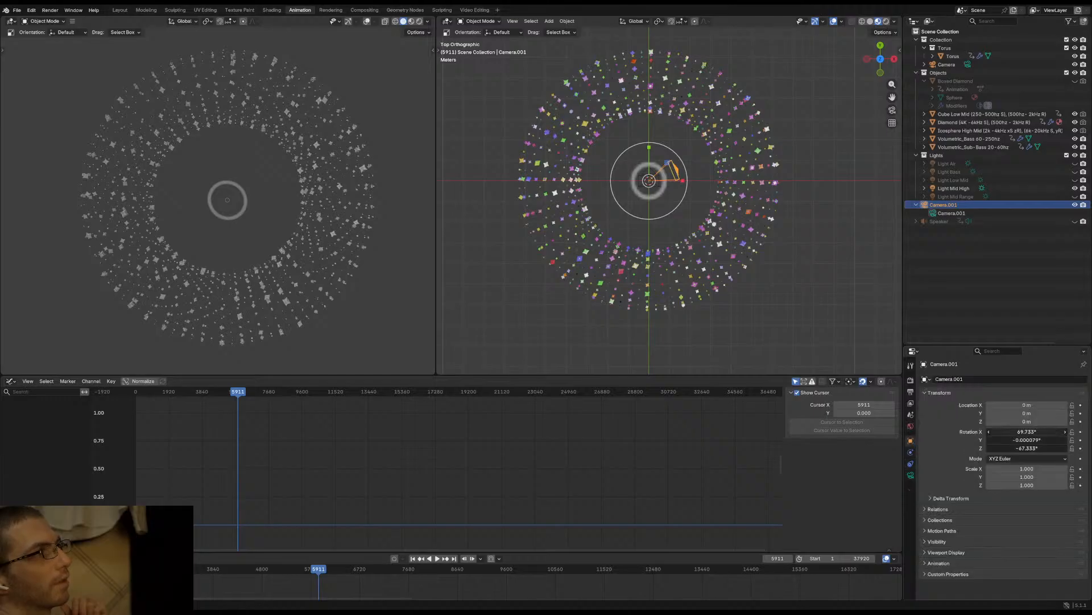
pyautogui.write('0')
pyautogui.press('Return')
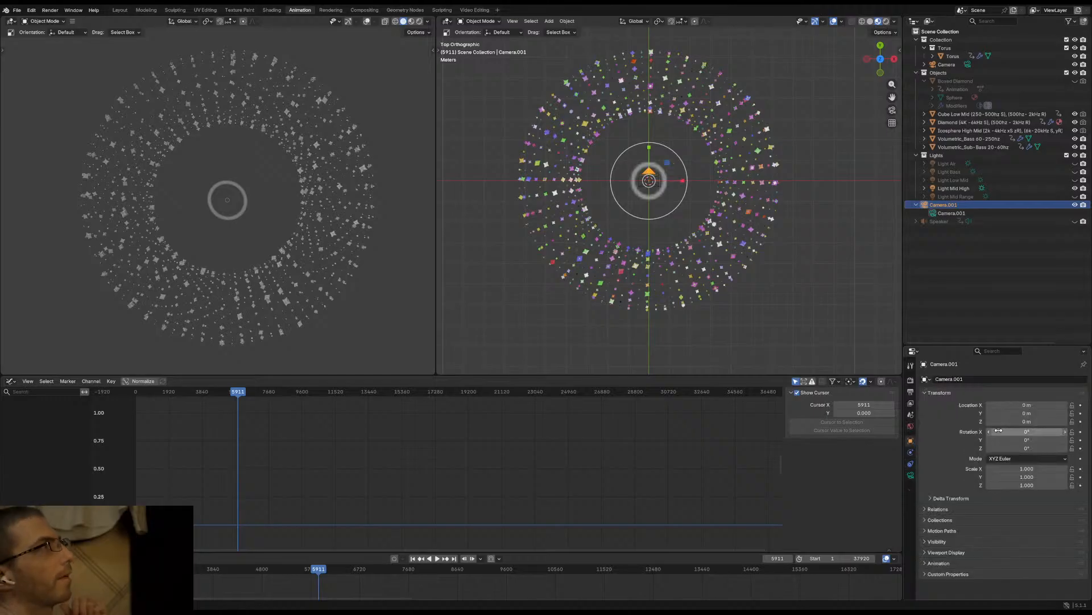
# Set the new camera's X rotation to 90° and deselect it
pyautogui.click(1024, 449)
pyautogui.click(1024, 433)
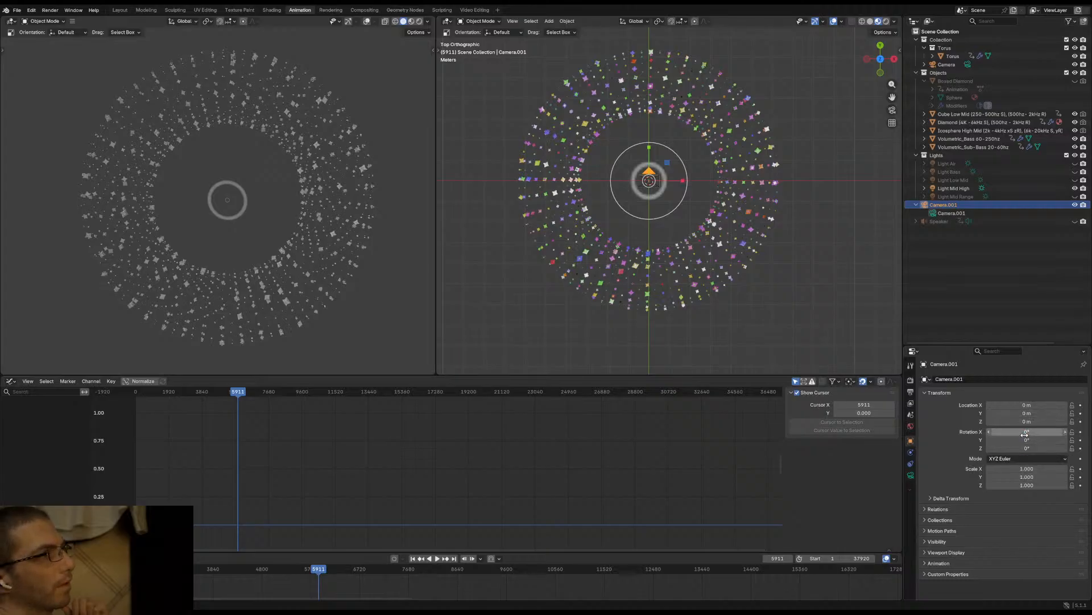
pyautogui.press('Return')
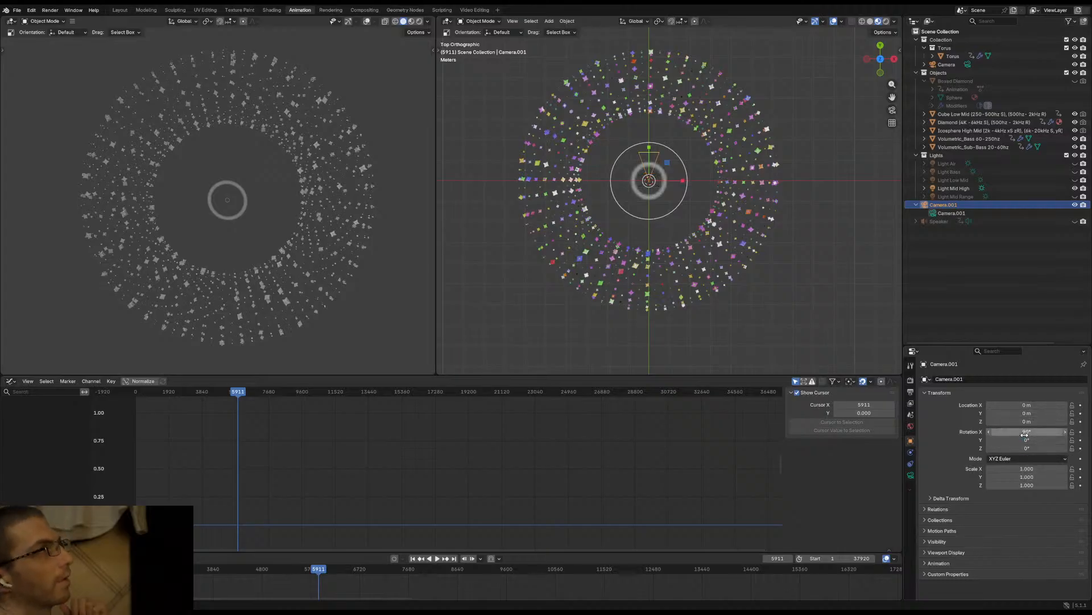
pyautogui.click(798, 283)
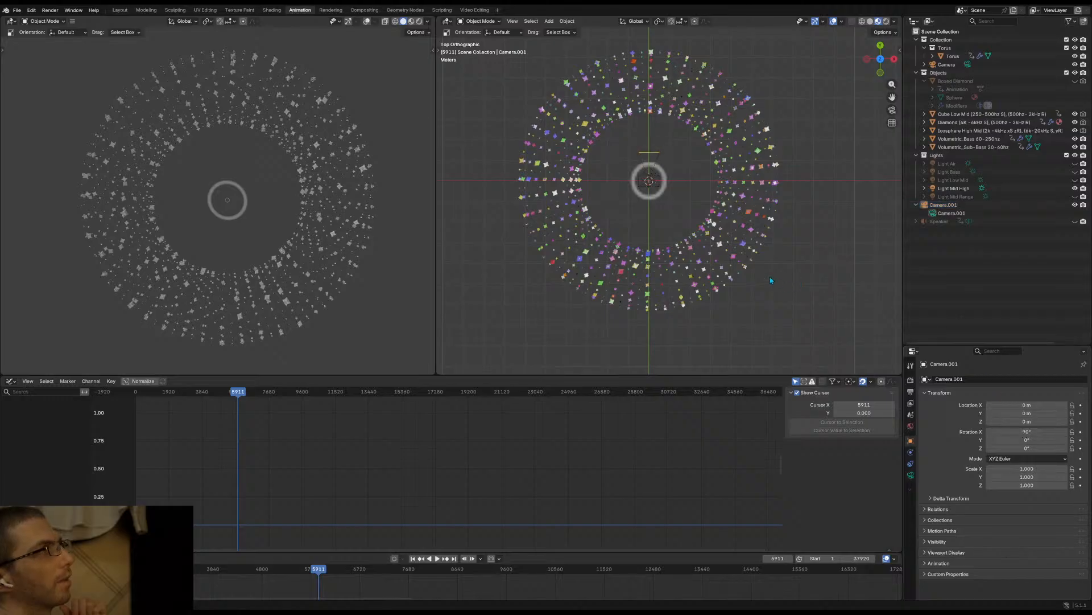
# Show the Speaker object temporarily to check its place in the ring beside the new camera, and hide it again
pyautogui.moveTo(768, 283); pyautogui.dragTo(753, 183, button='middle')
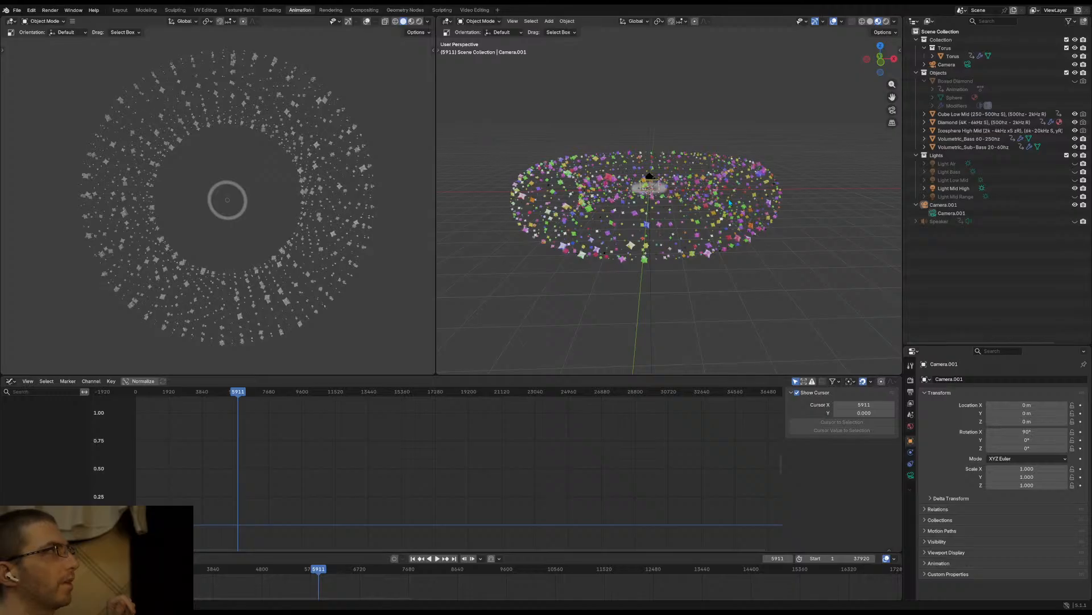
pyautogui.moveTo(730, 204); pyautogui.dragTo(587, 109, button='middle')
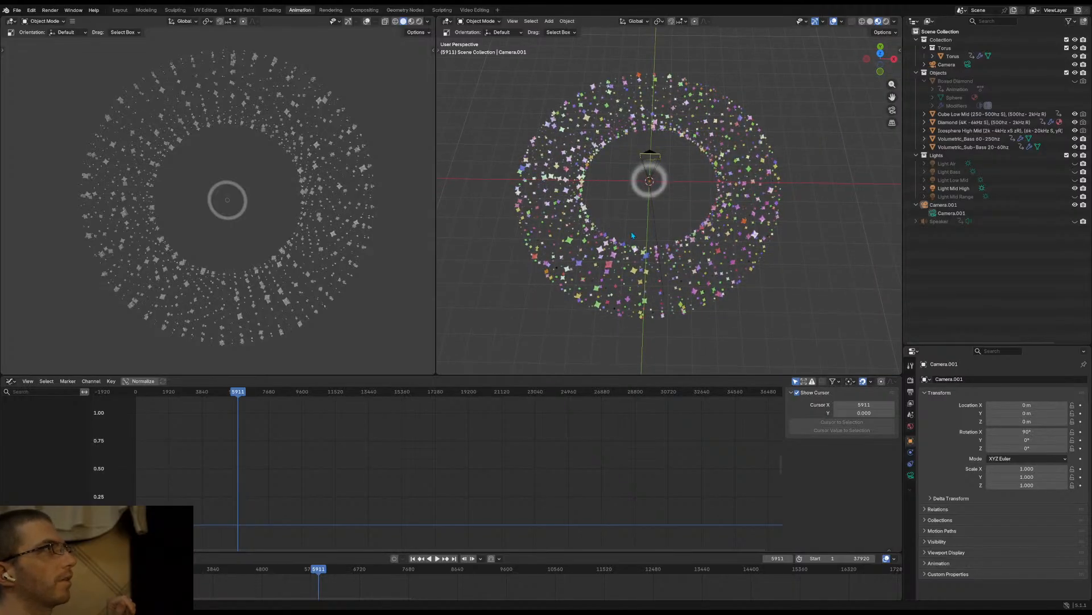
pyautogui.moveTo(632, 236); pyautogui.dragTo(627, 213, button='middle')
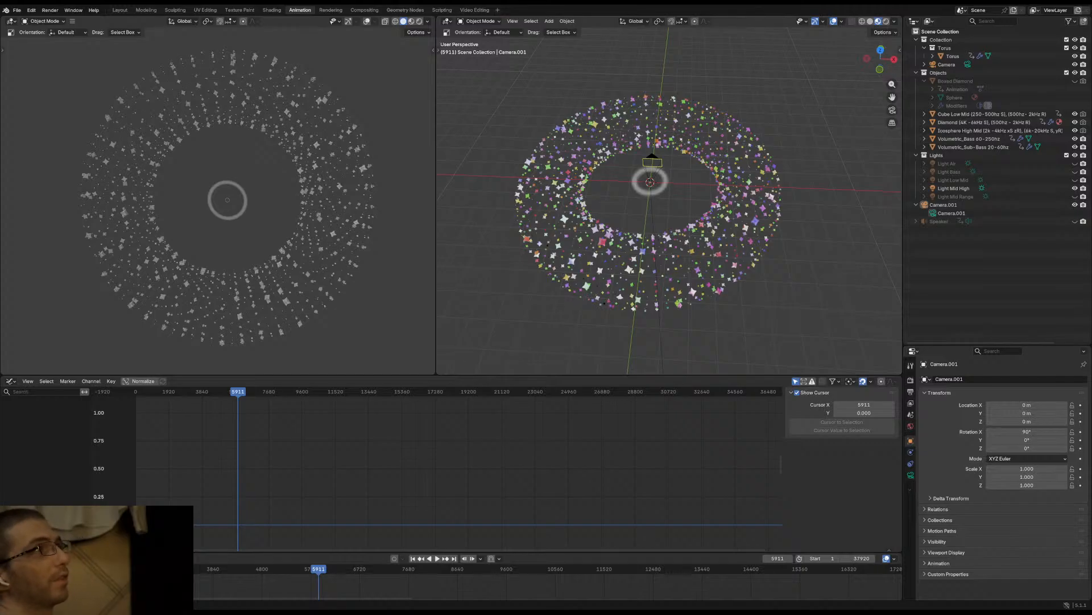
pyautogui.click(1072, 222)
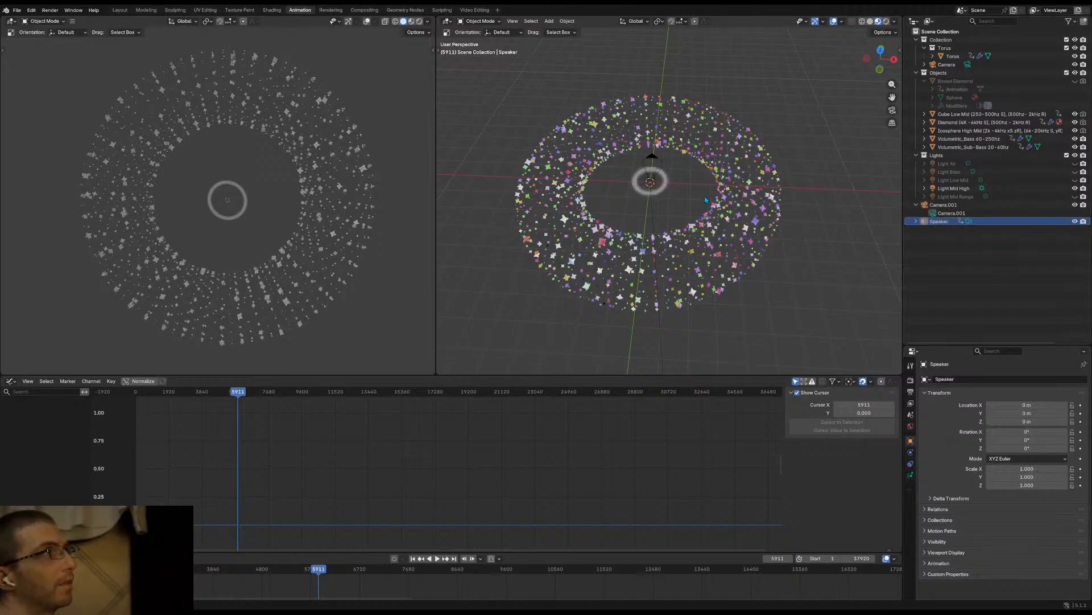
pyautogui.scroll(4, 678, 217)
pyautogui.moveTo(677, 217); pyautogui.dragTo(677, 225, button='middle')
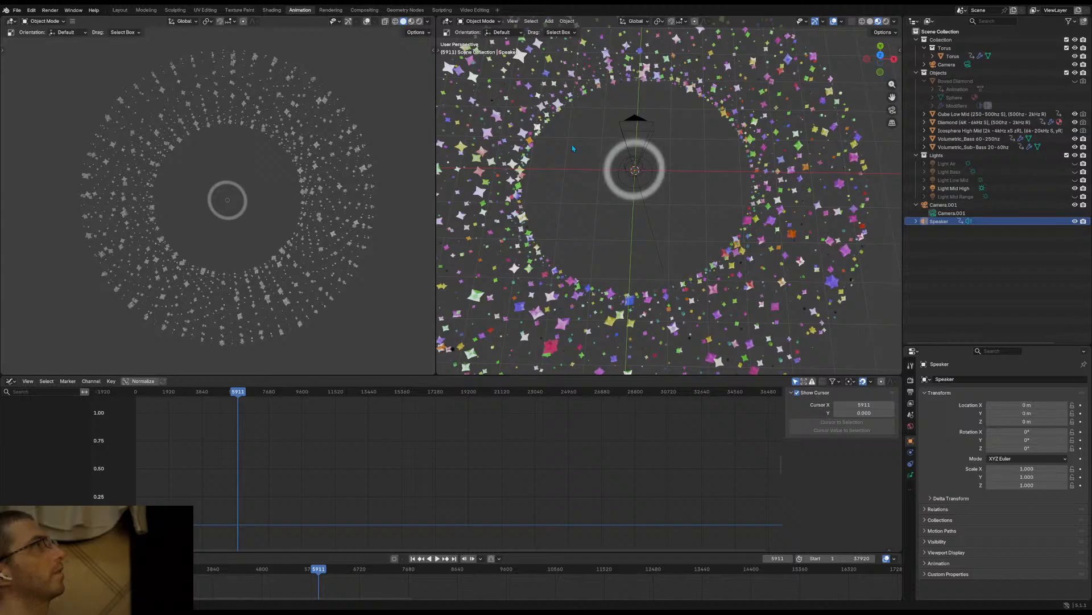
pyautogui.scroll(-3, 694, 186)
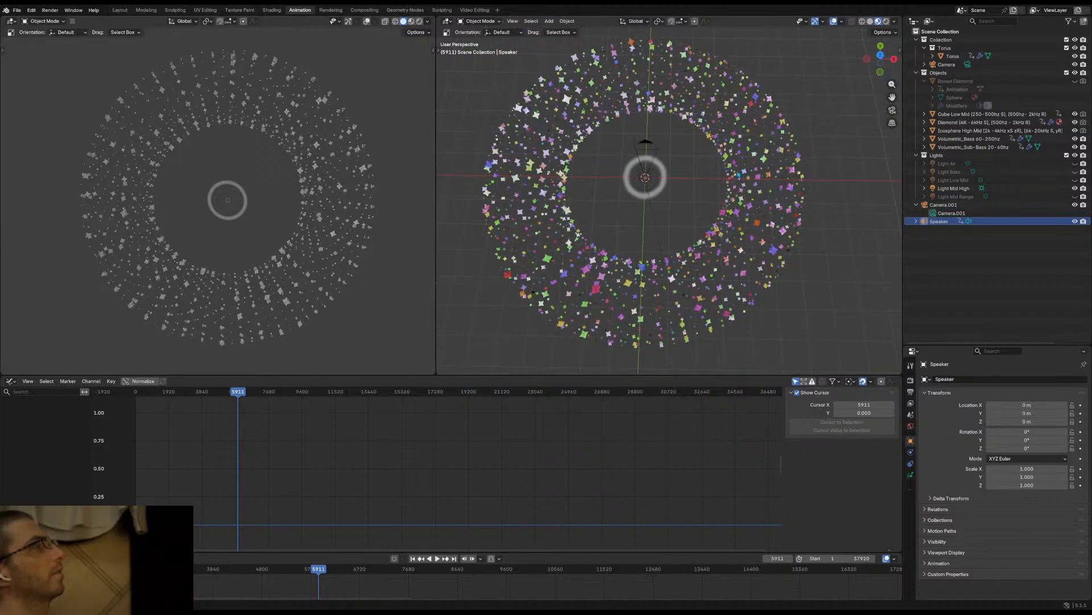
pyautogui.click(1076, 222)
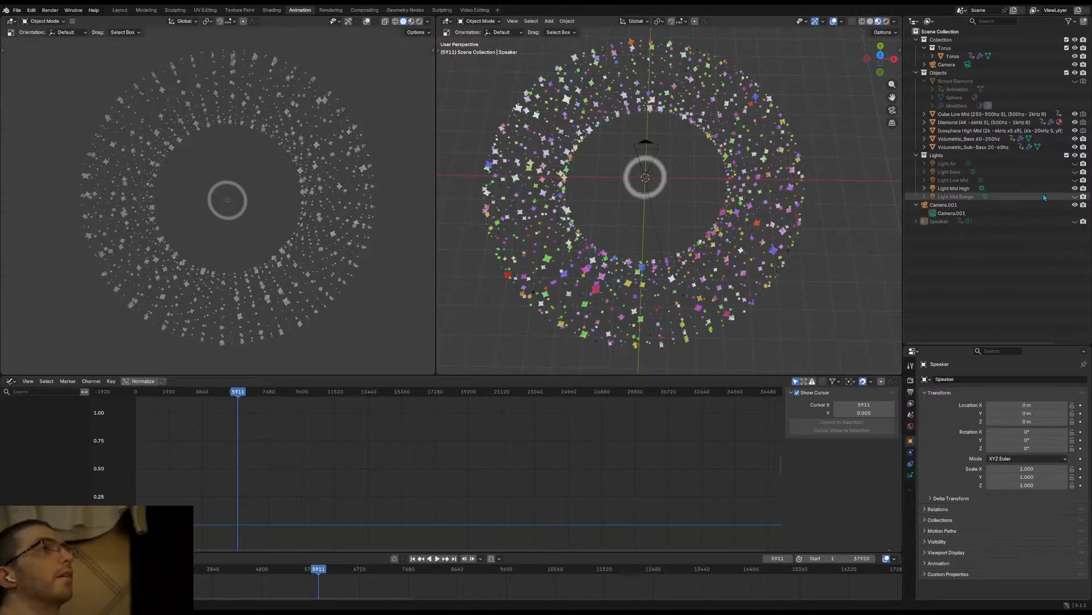
# Hide the new camera in the viewport and inspect the visualizer from the top and from an oblique front angle
pyautogui.click(1075, 205)
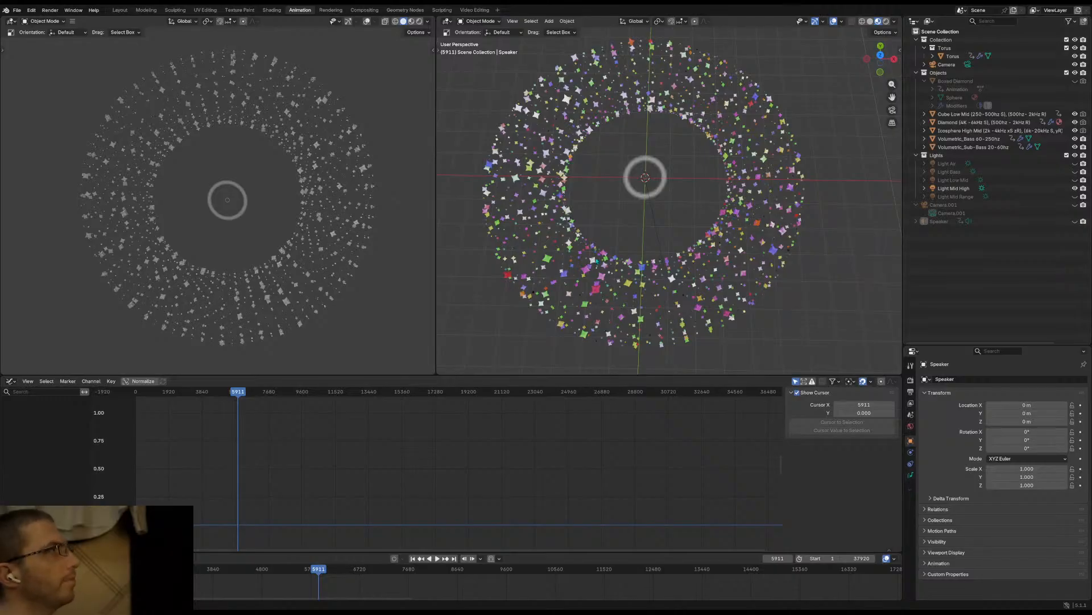
pyautogui.moveTo(594, 260); pyautogui.dragTo(594, 231, button='middle')
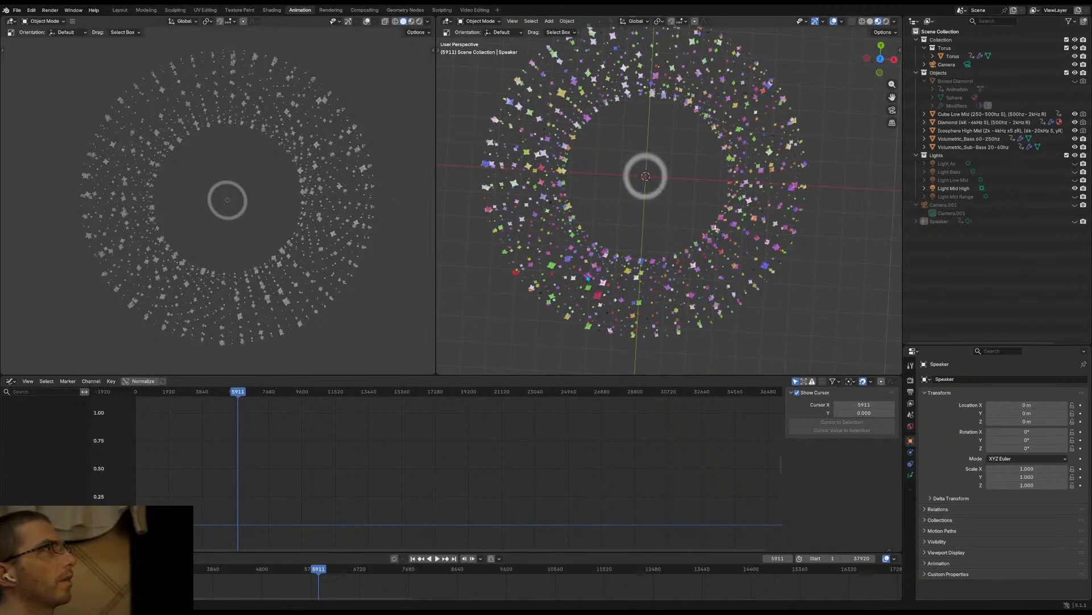
pyautogui.click(882, 62)
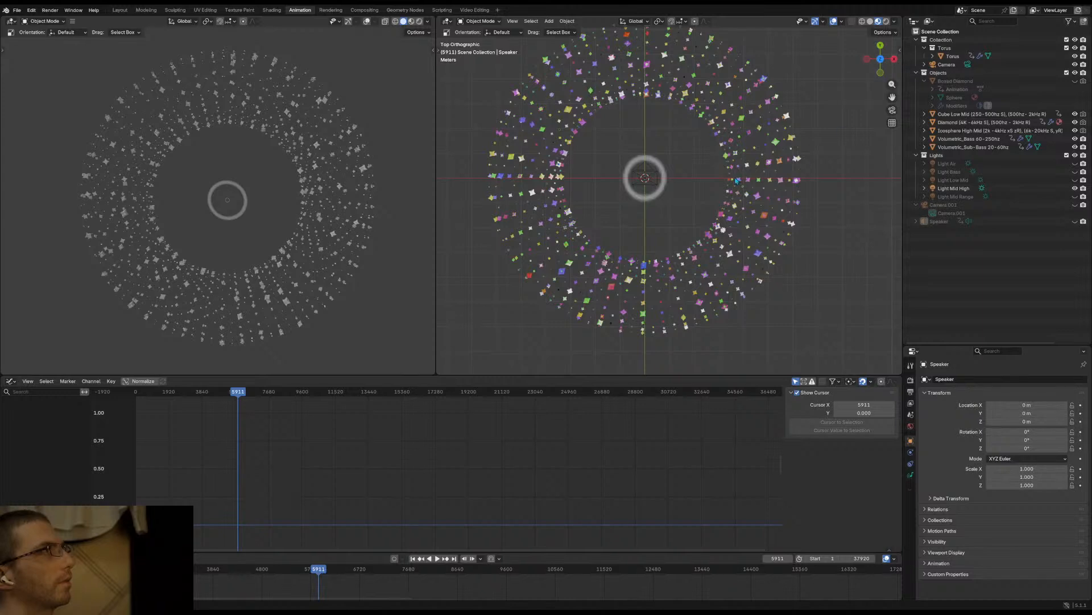
pyautogui.scroll(5, 715, 183)
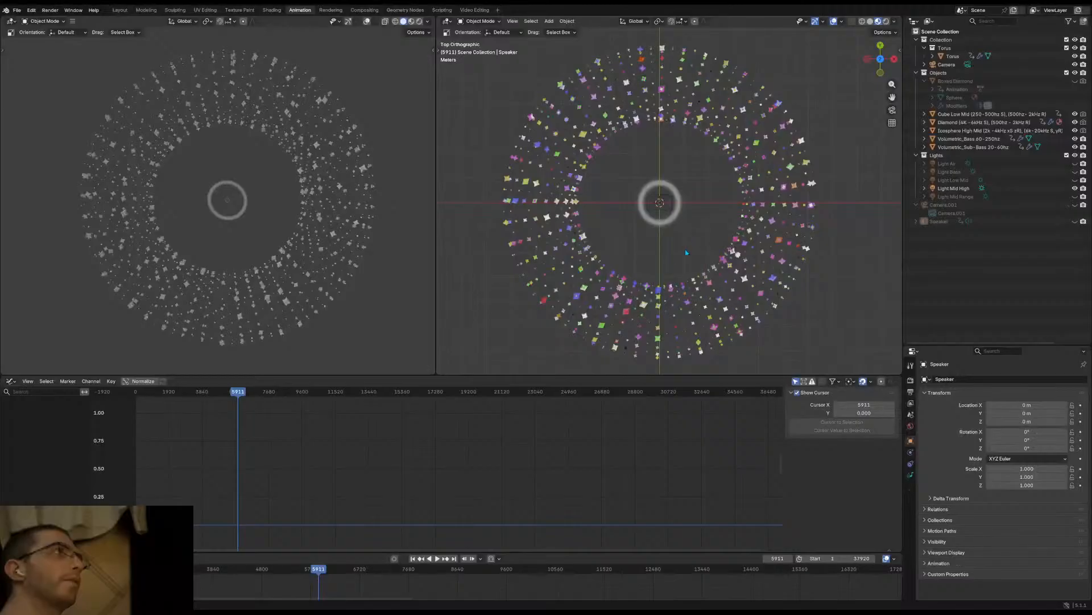
pyautogui.moveTo(687, 252); pyautogui.dragTo(674, 197, button='middle')
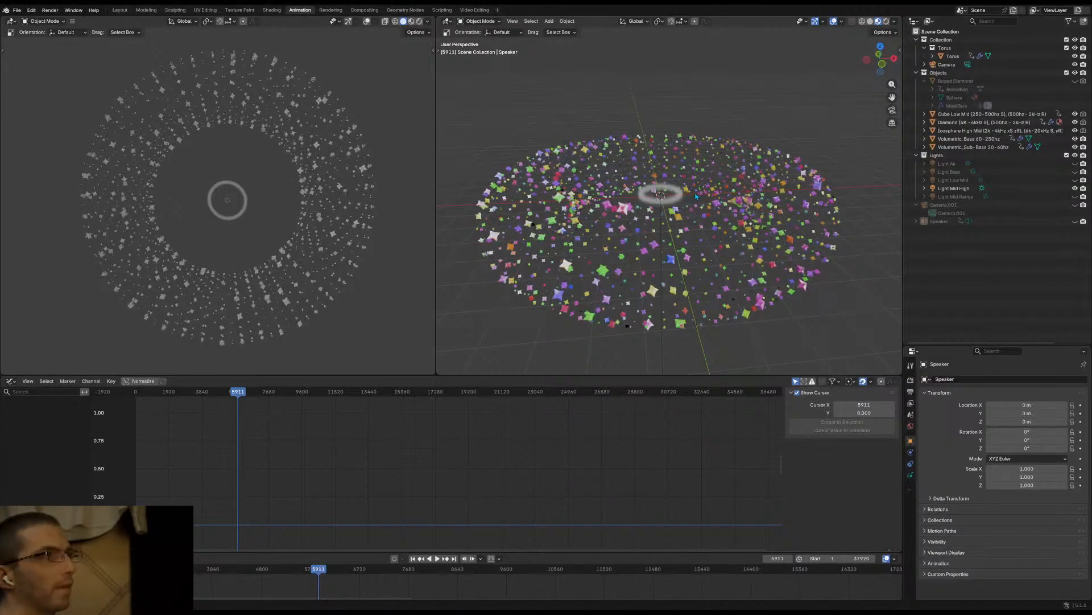
pyautogui.scroll(-5, 678, 302)
pyautogui.scroll(5, 678, 302)
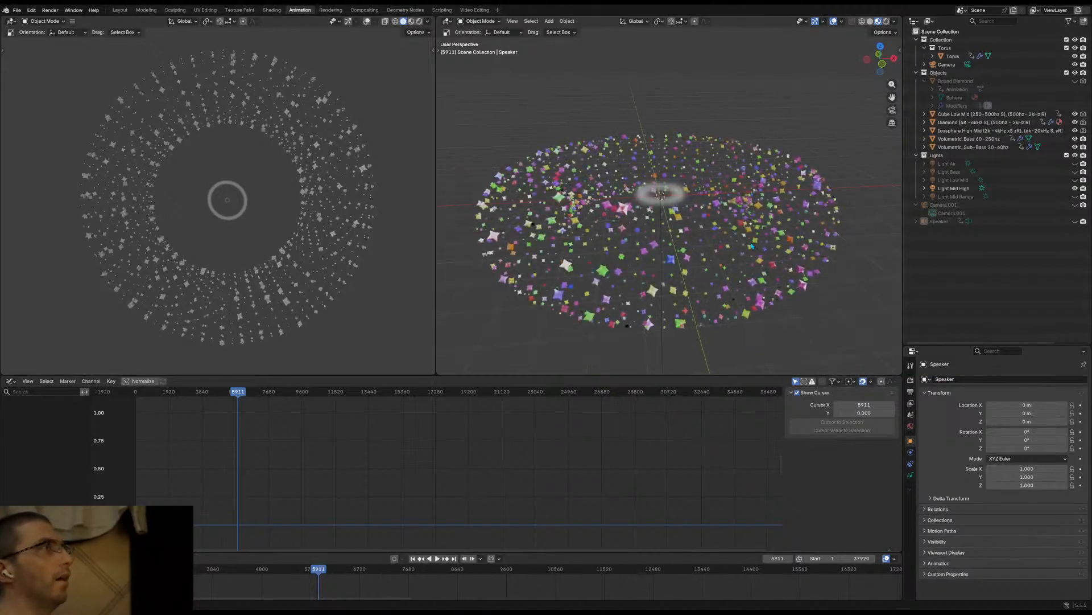
pyautogui.moveTo(679, 302); pyautogui.dragTo(746, 250, button='middle')
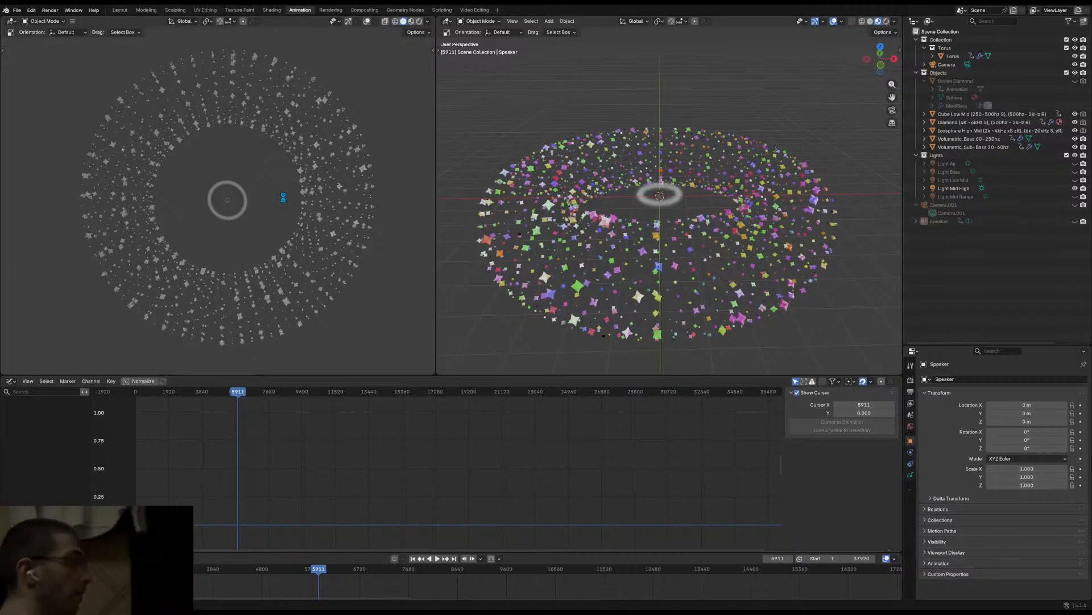
# Save the project file and switch the scene's render engine from EEVEE to Cycles
pyautogui.hotkey('ctrl', 's')
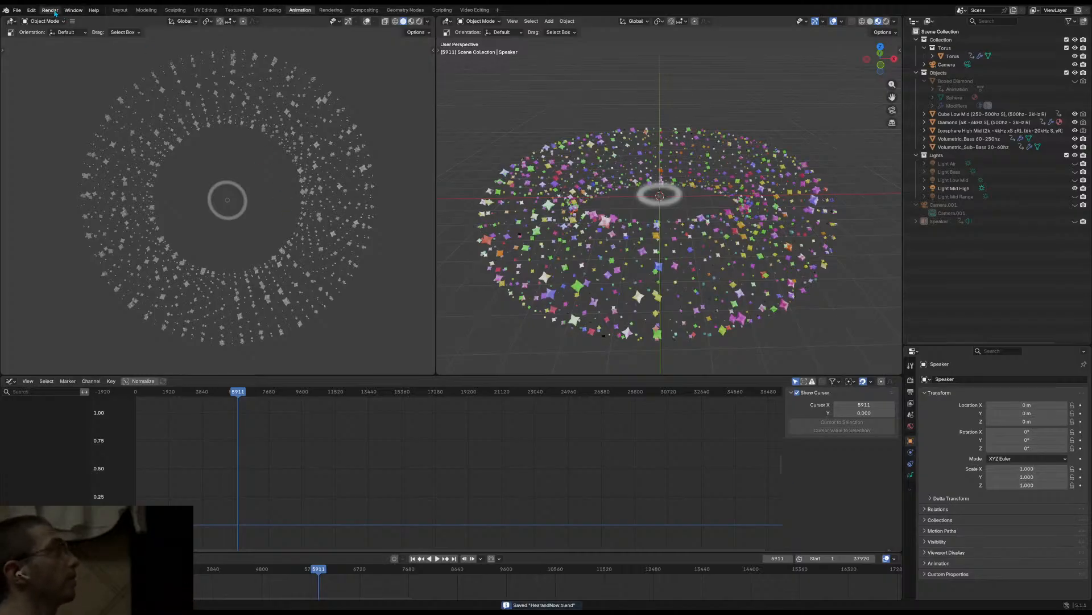
pyautogui.click(910, 380)
pyautogui.click(1018, 379)
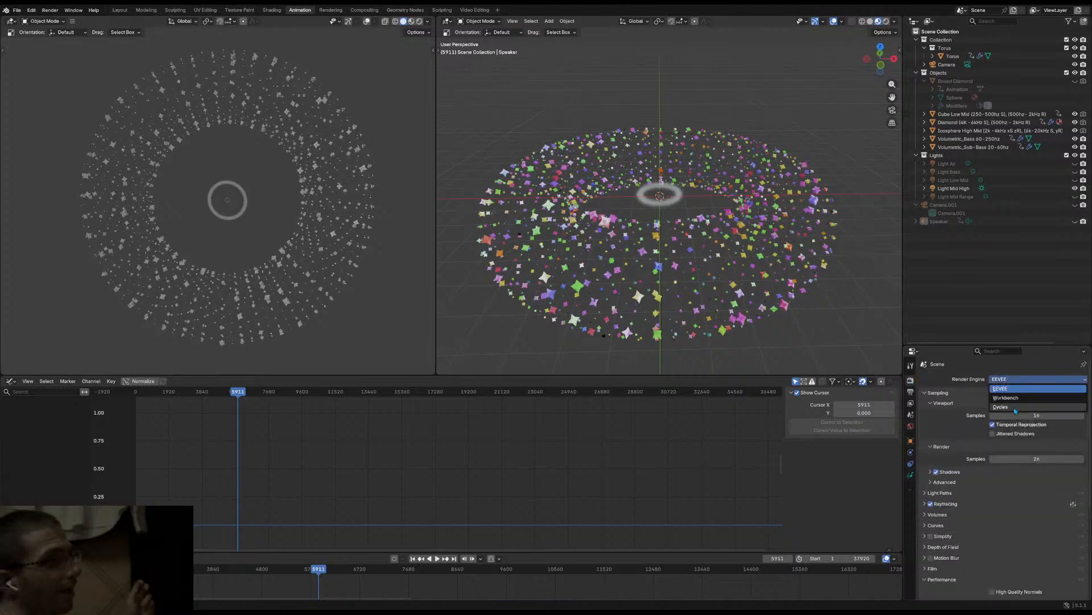
pyautogui.click(1010, 406)
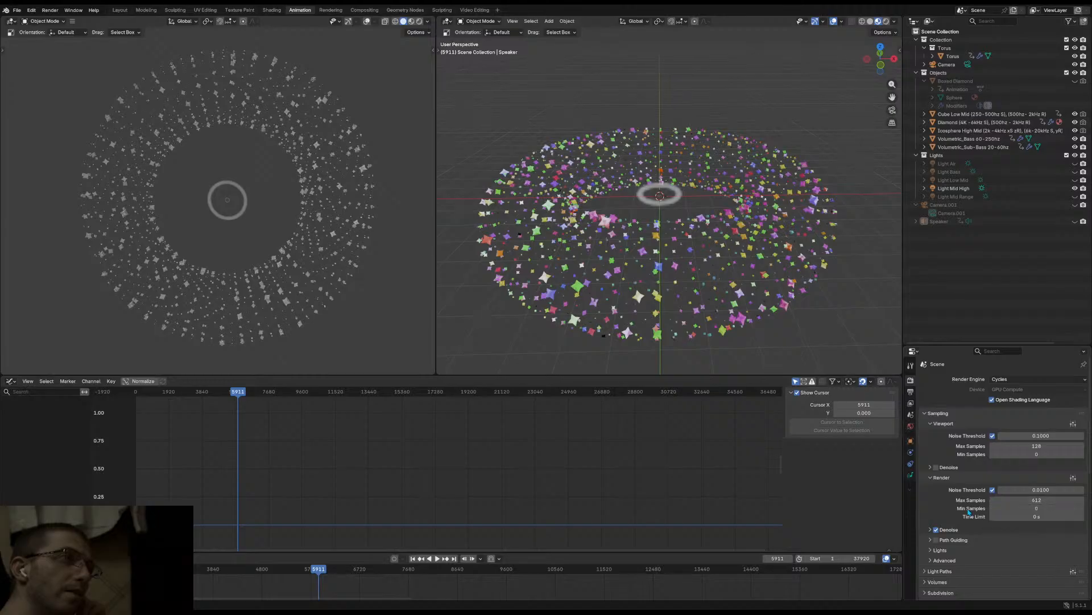
# Set the Cycles performance threads mode to Fixed with 104 threads, and reopen the thread count for editing
pyautogui.scroll(-4, 939, 508)
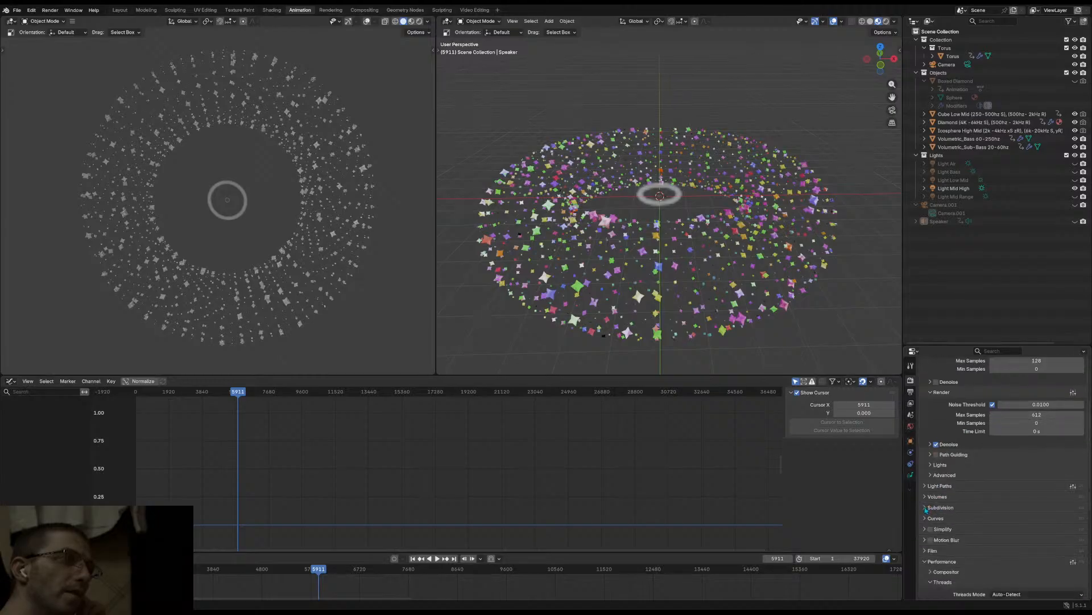
pyautogui.scroll(-2, 925, 506)
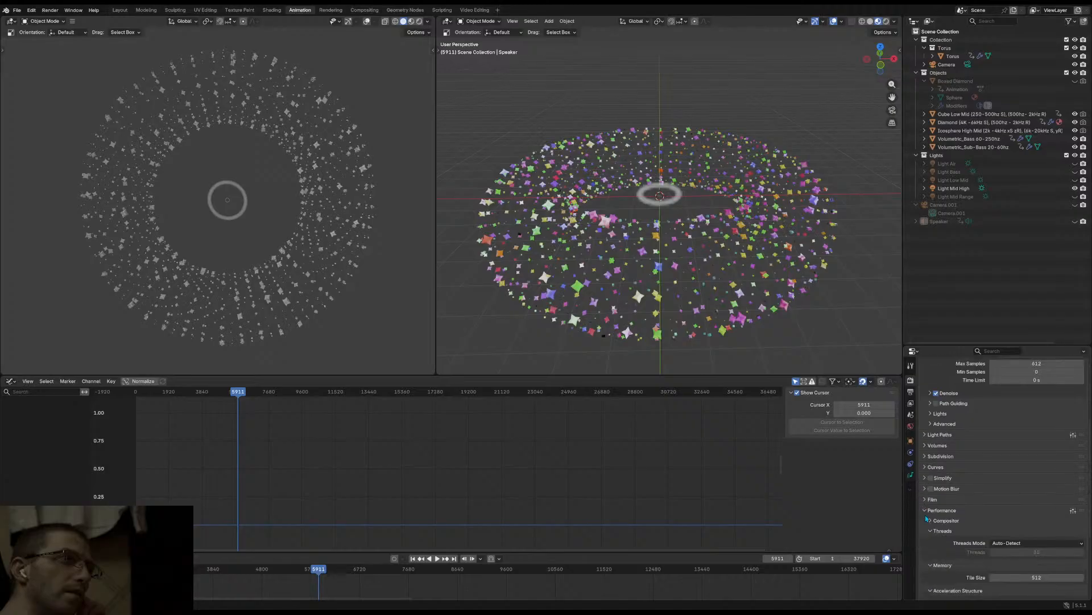
pyautogui.scroll(-2, 930, 523)
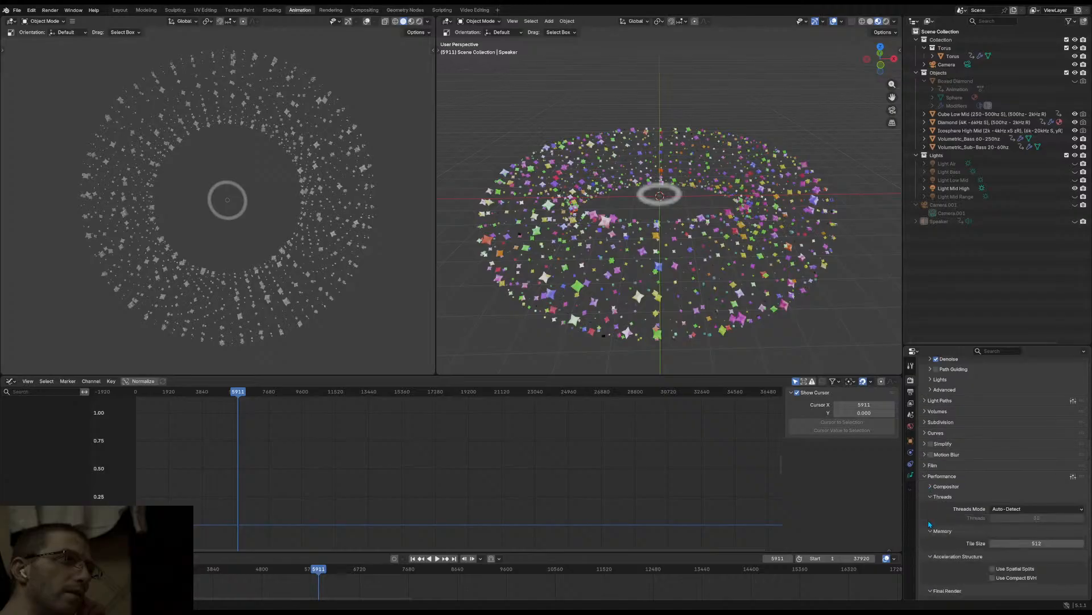
pyautogui.click(1019, 509)
pyautogui.click(1021, 525)
pyautogui.click(1023, 518)
pyautogui.write('104')
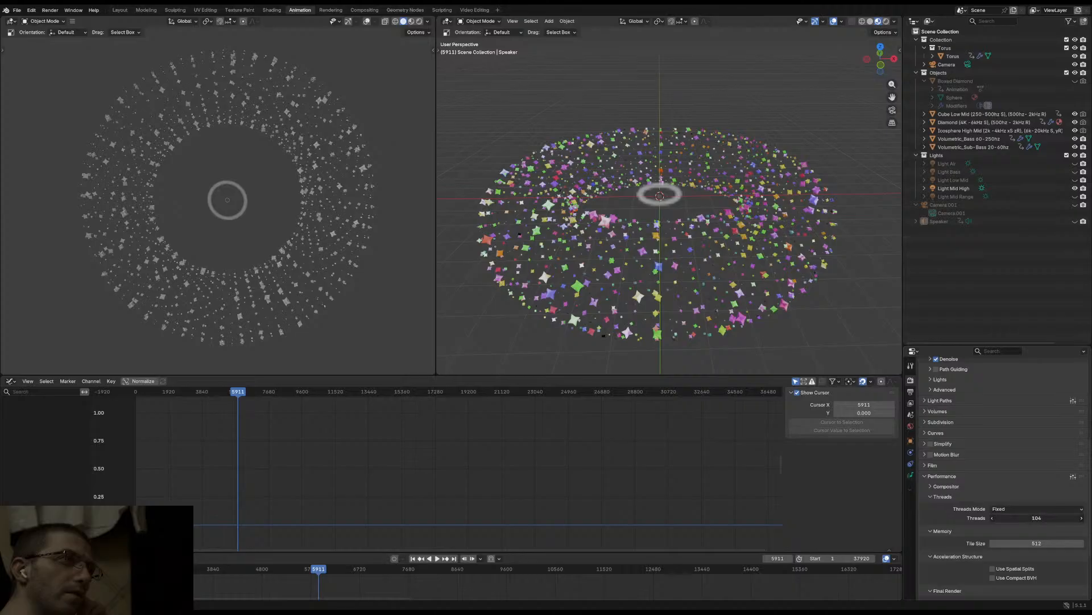
pyautogui.press('Return')
pyautogui.click(1023, 518)
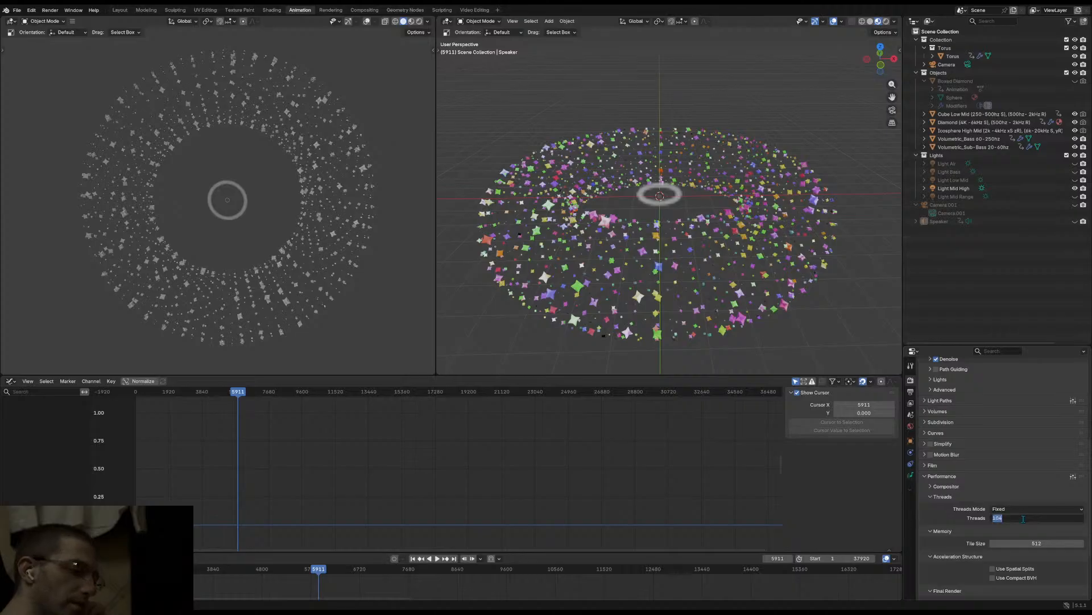